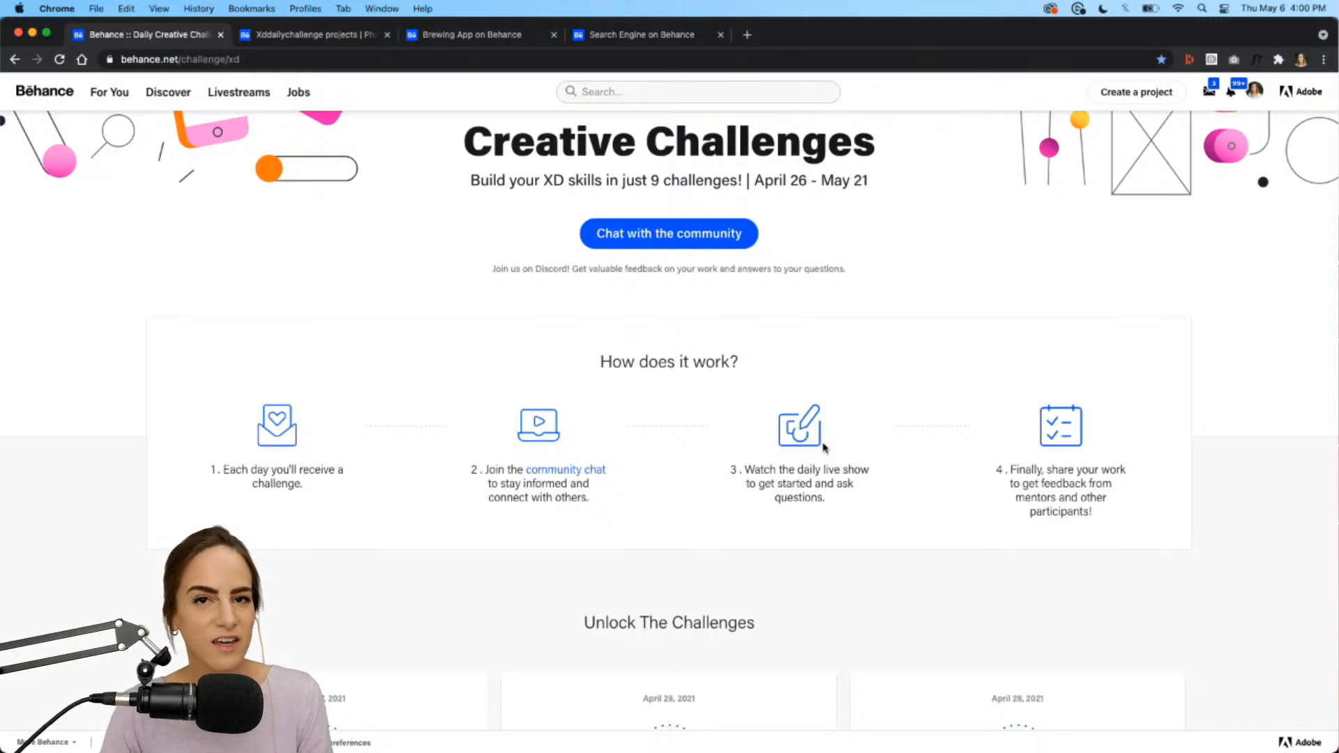
# Step: Find the Appointment Scheduler challenge dated May 6, 2021 on the challenges page and download its starter file
pyautogui.scroll(-5, 824, 447)
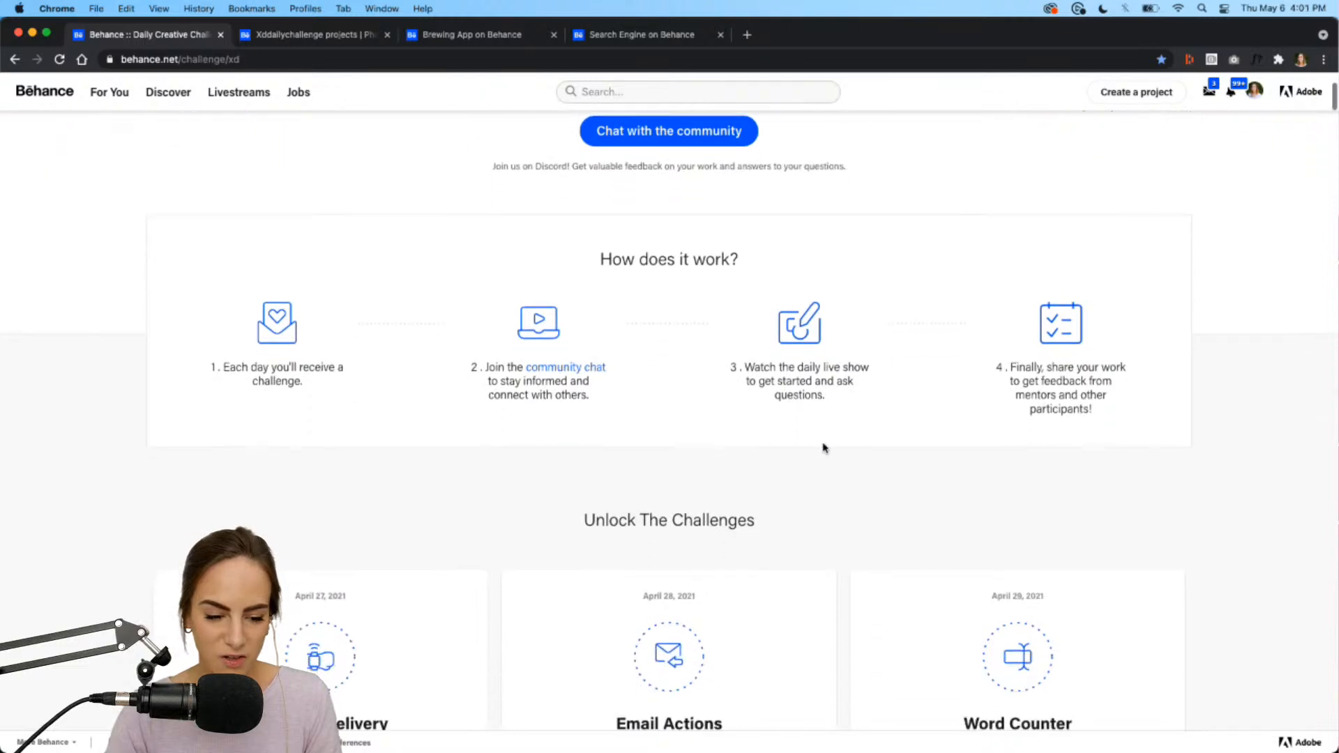
pyautogui.scroll(-3, 824, 447)
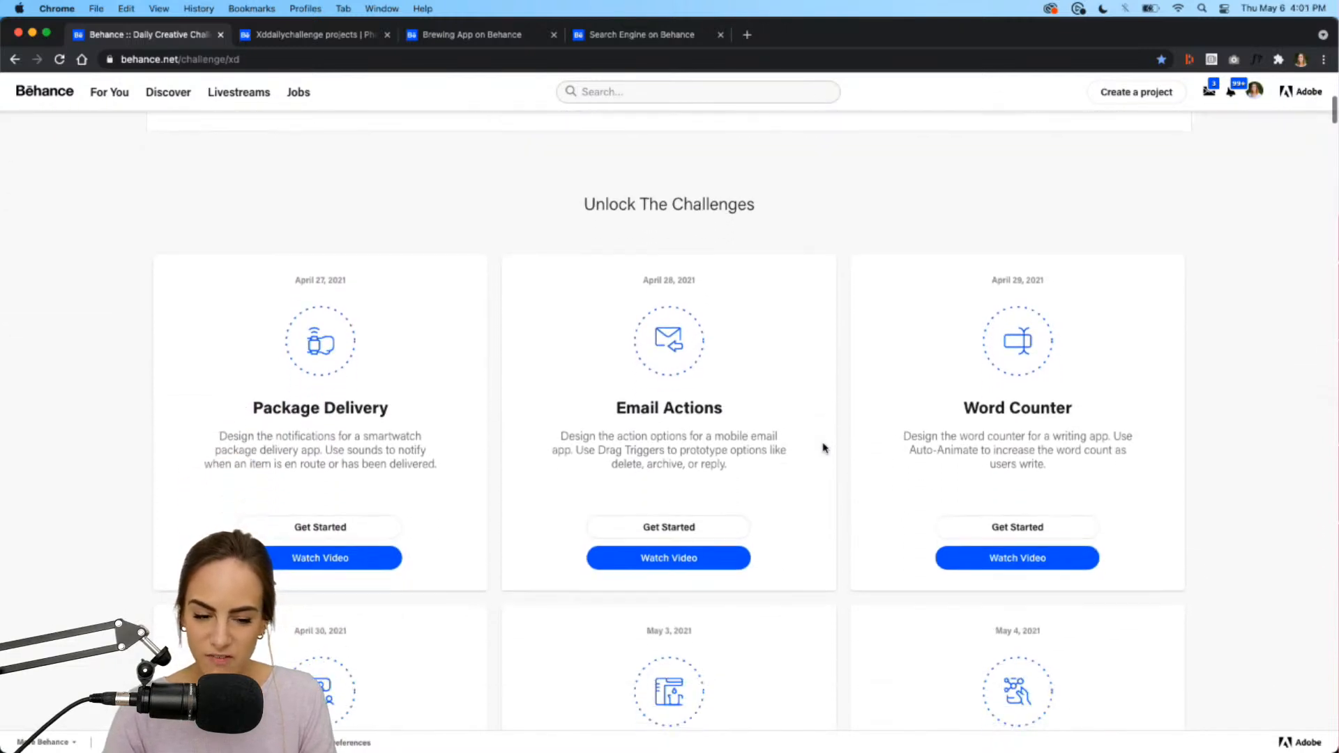
pyautogui.scroll(-6, 824, 447)
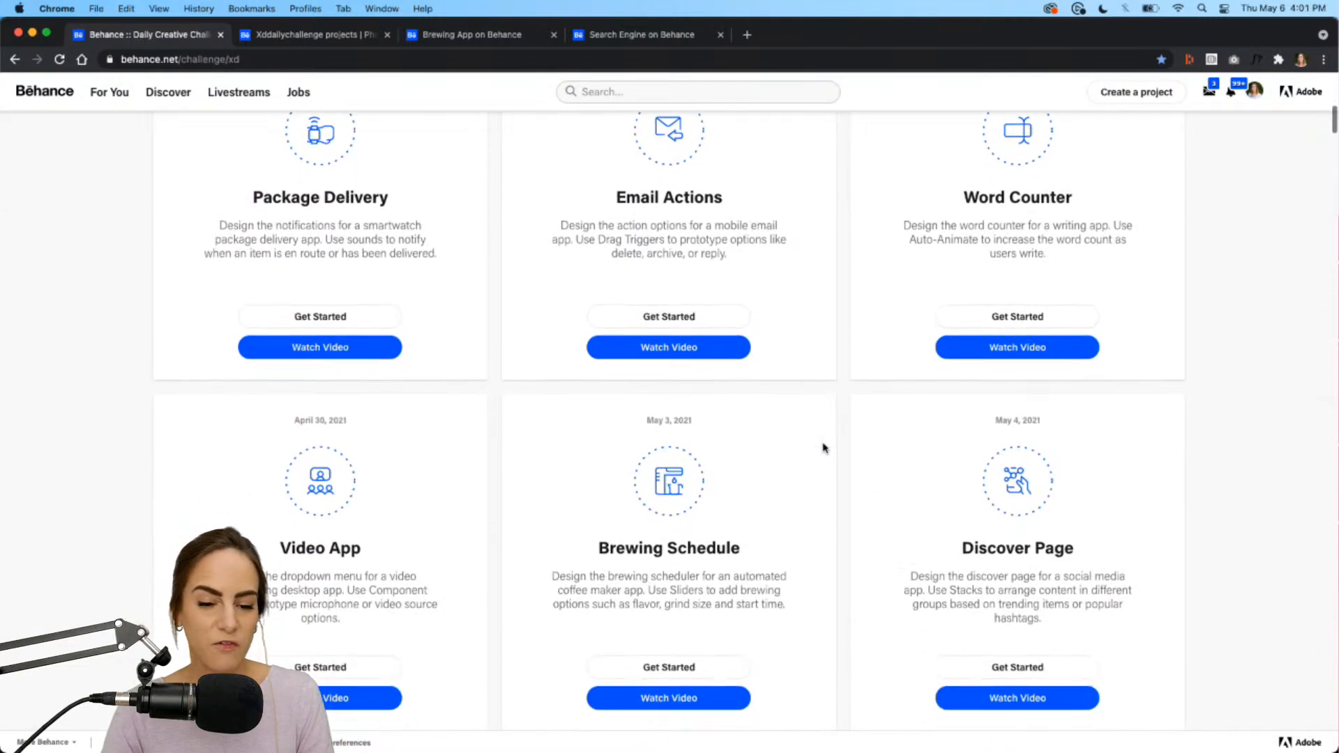
pyautogui.scroll(-3, 823, 447)
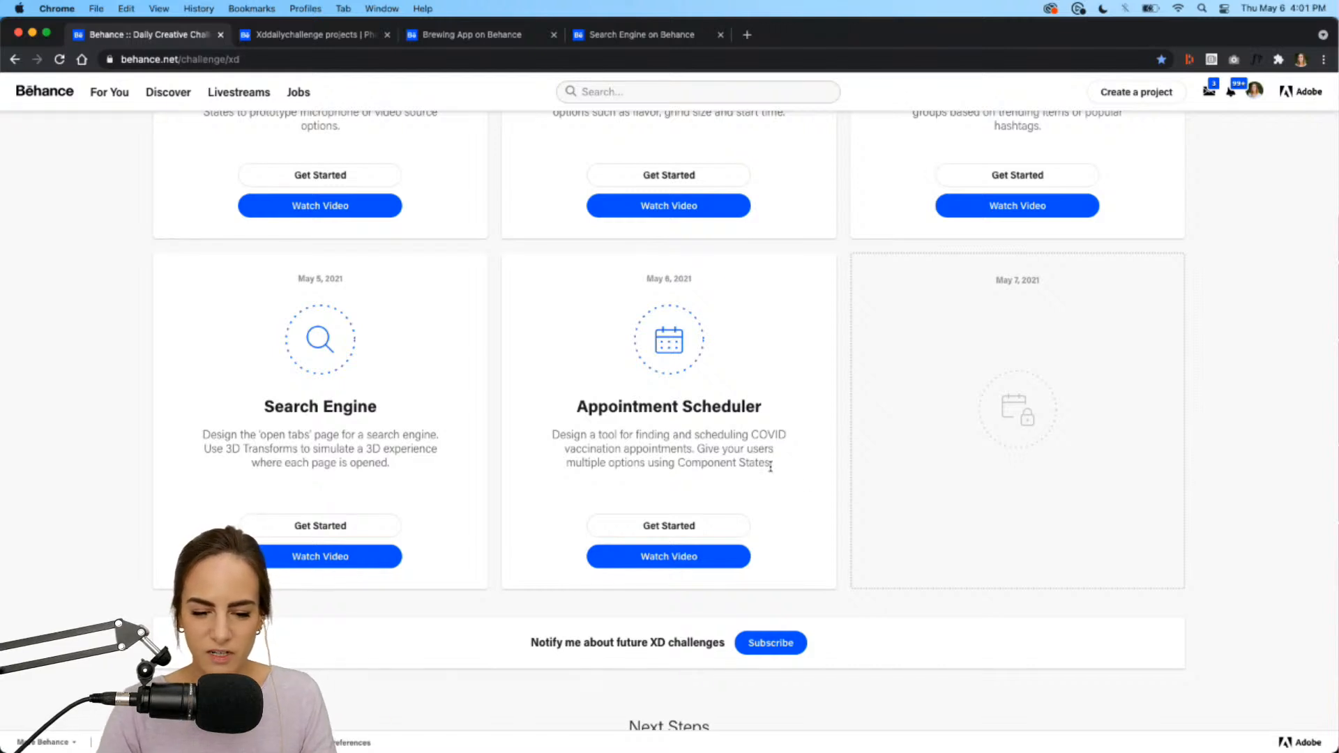
pyautogui.click(669, 527)
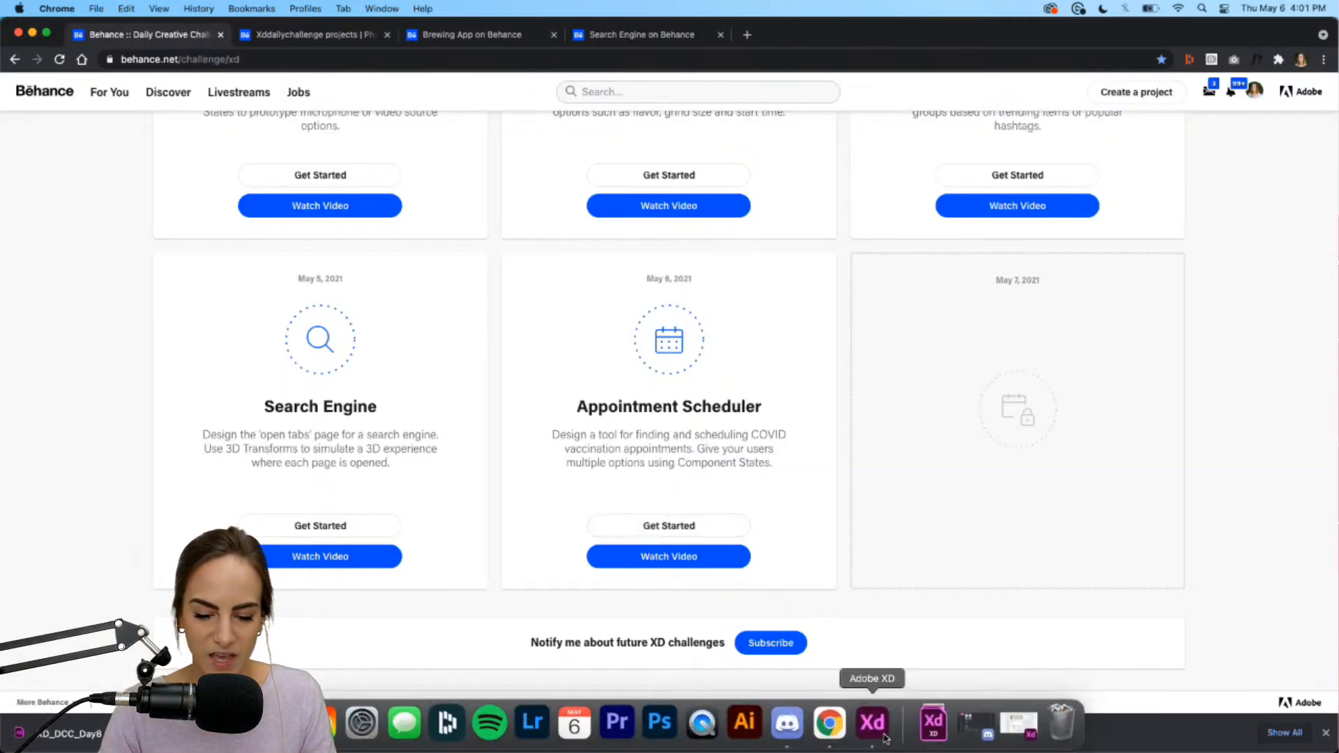
# Step: Switch to Adobe XD, review the starter file's challenge artboard and document assets, and select the Resource Booklet component to show its states
pyautogui.click(891, 723)
pyautogui.scroll(-2, 748, 265)
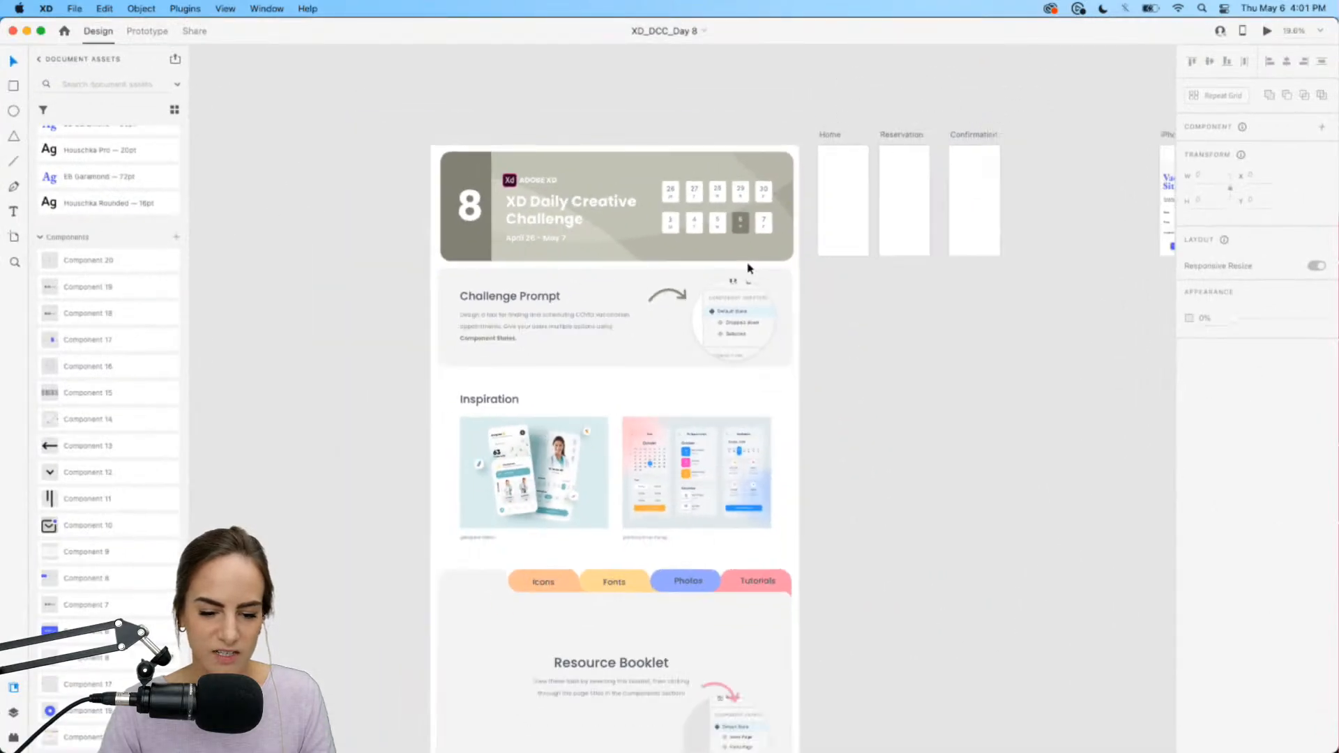
pyautogui.scroll(-3, 748, 266)
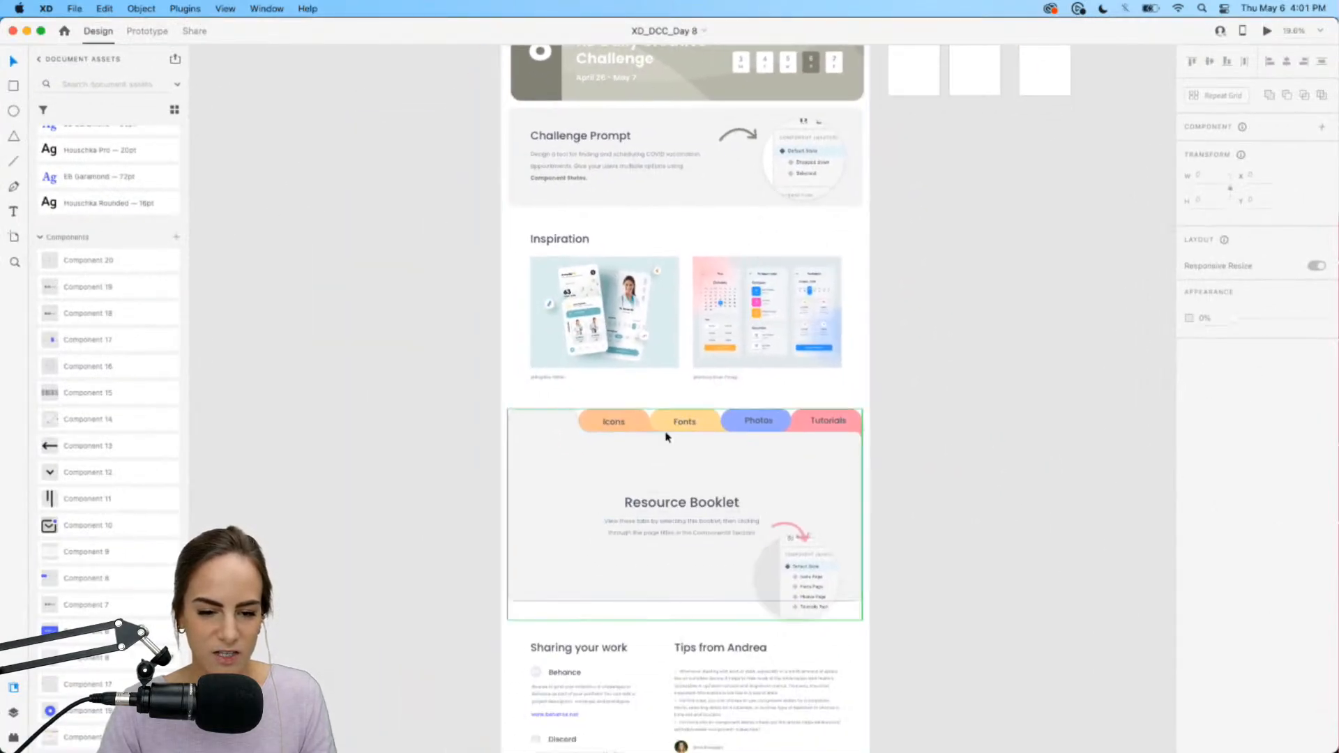
pyautogui.scroll(2, 750, 221)
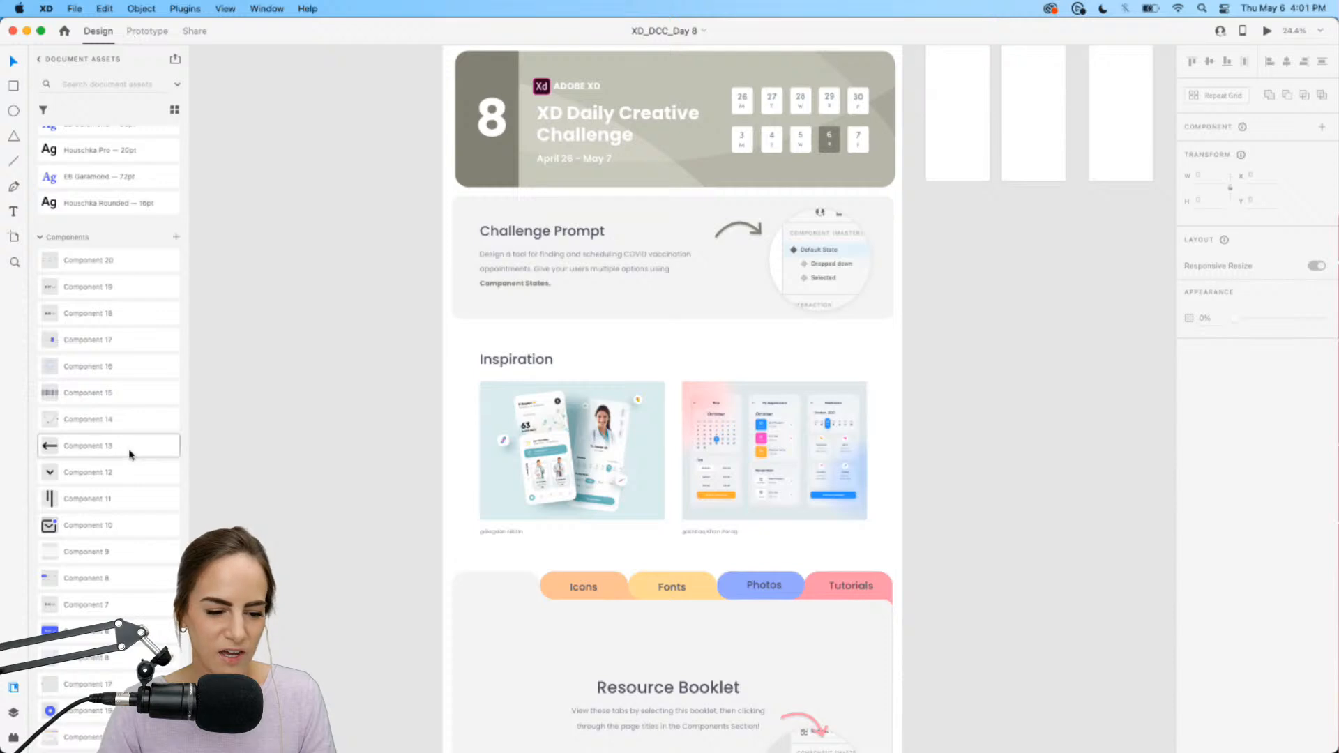
pyautogui.scroll(5, 129, 454)
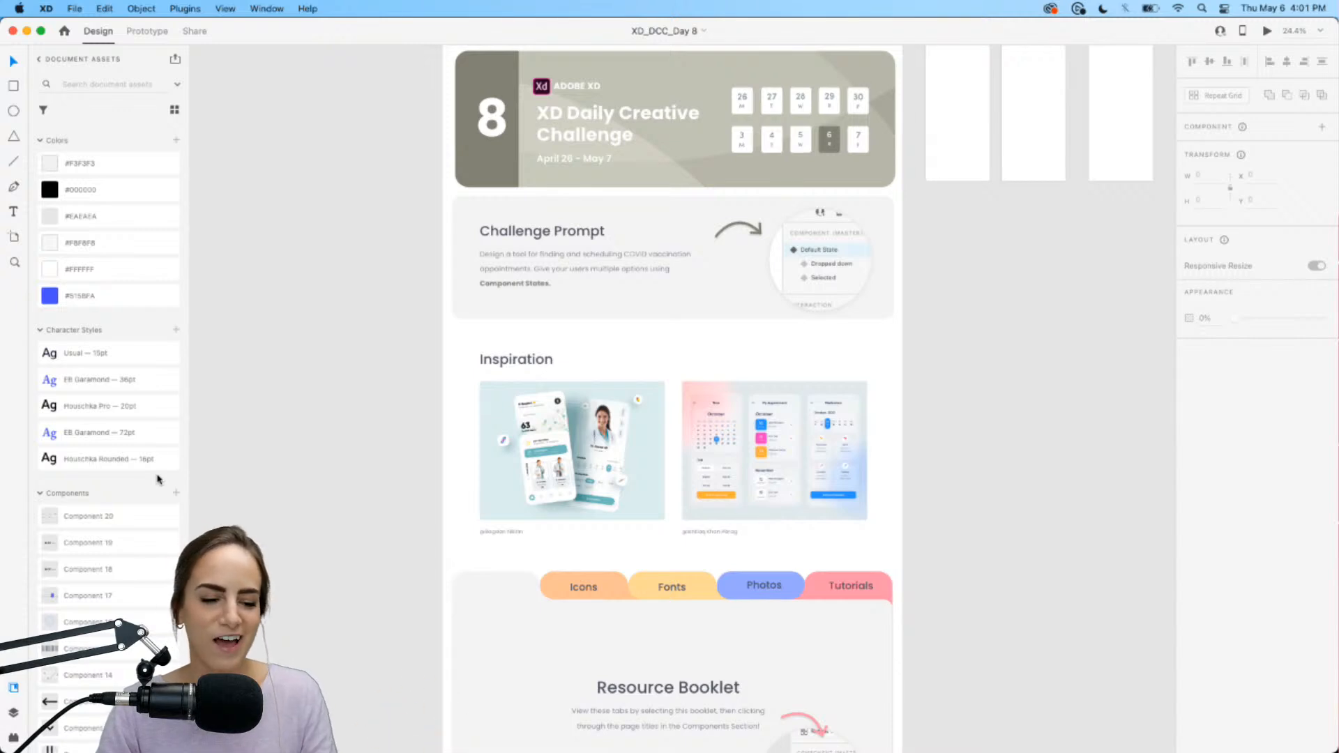
pyautogui.scroll(-5, 789, 580)
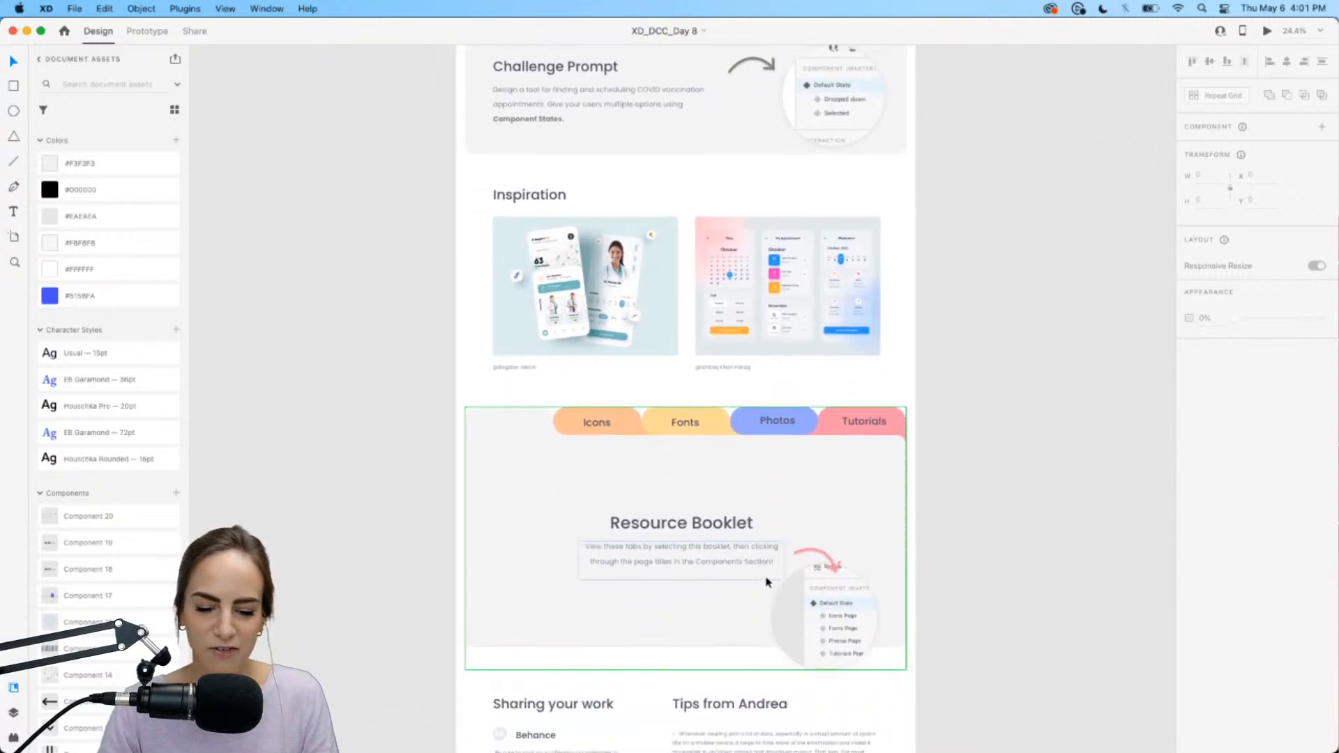
pyautogui.click(794, 503)
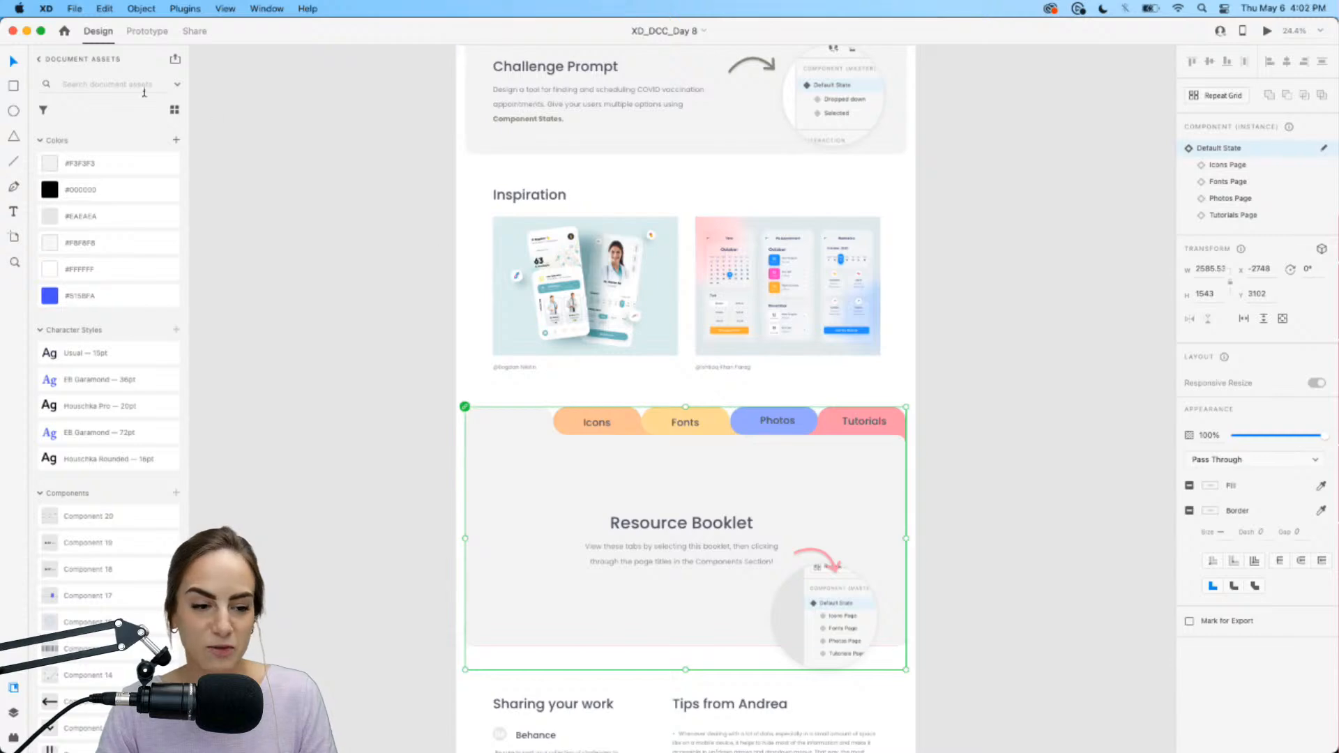
# Step: Return to the Behance challenge page and go back over the challenge list to the How does it work section
pyautogui.click(26, 31)
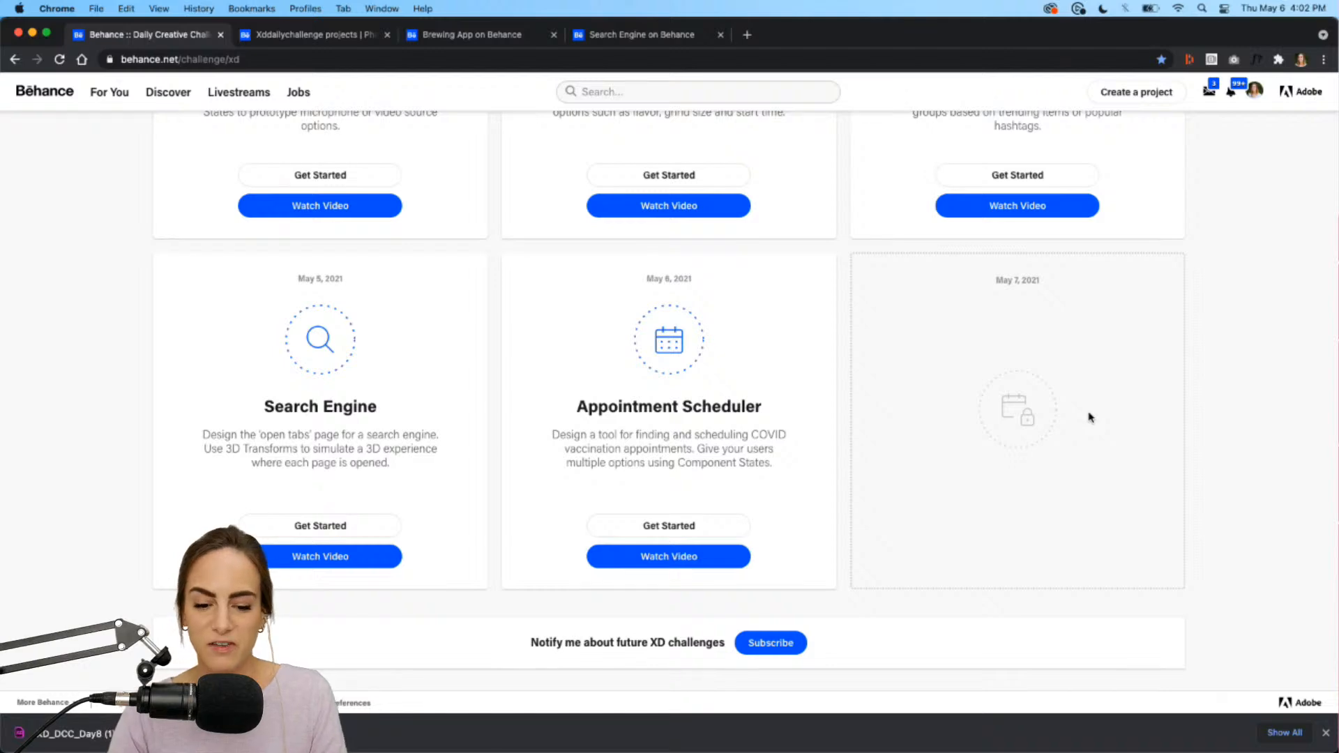
pyautogui.scroll(-4, 1090, 417)
pyautogui.scroll(10, 1090, 417)
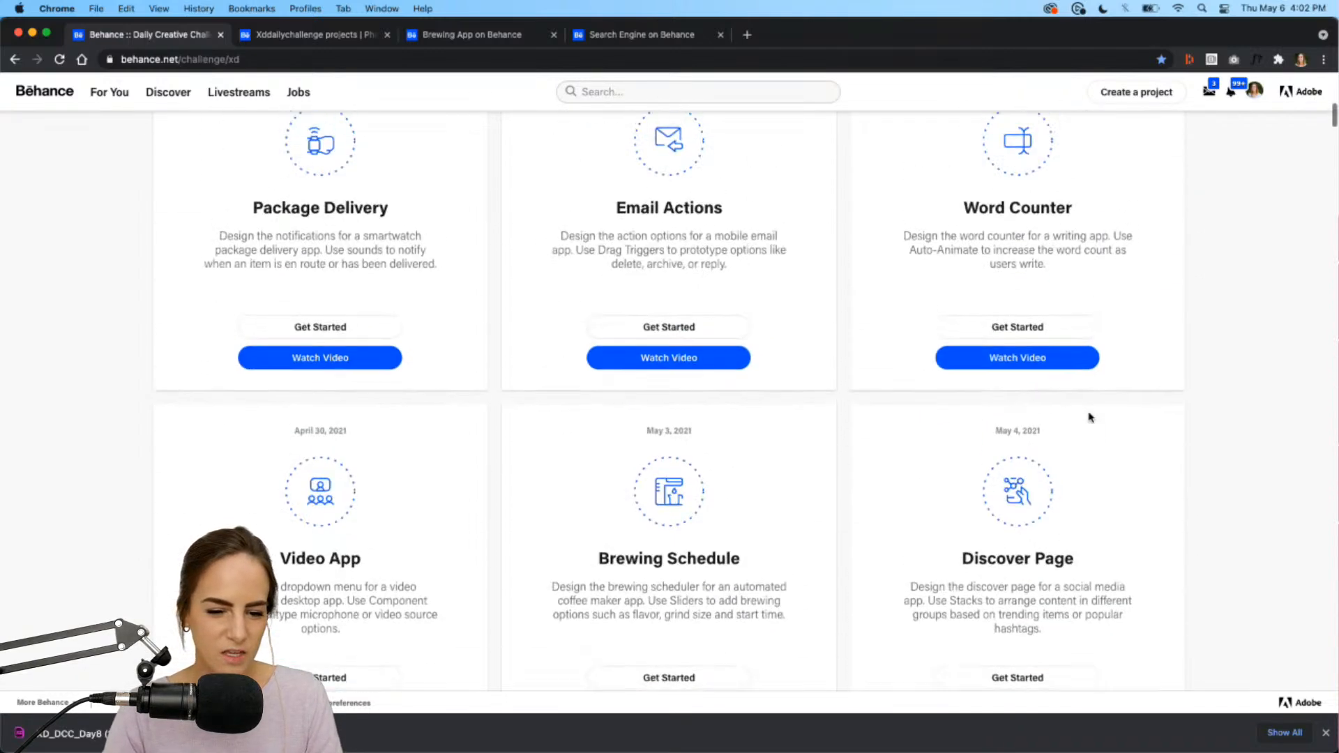
pyautogui.scroll(12, 1090, 417)
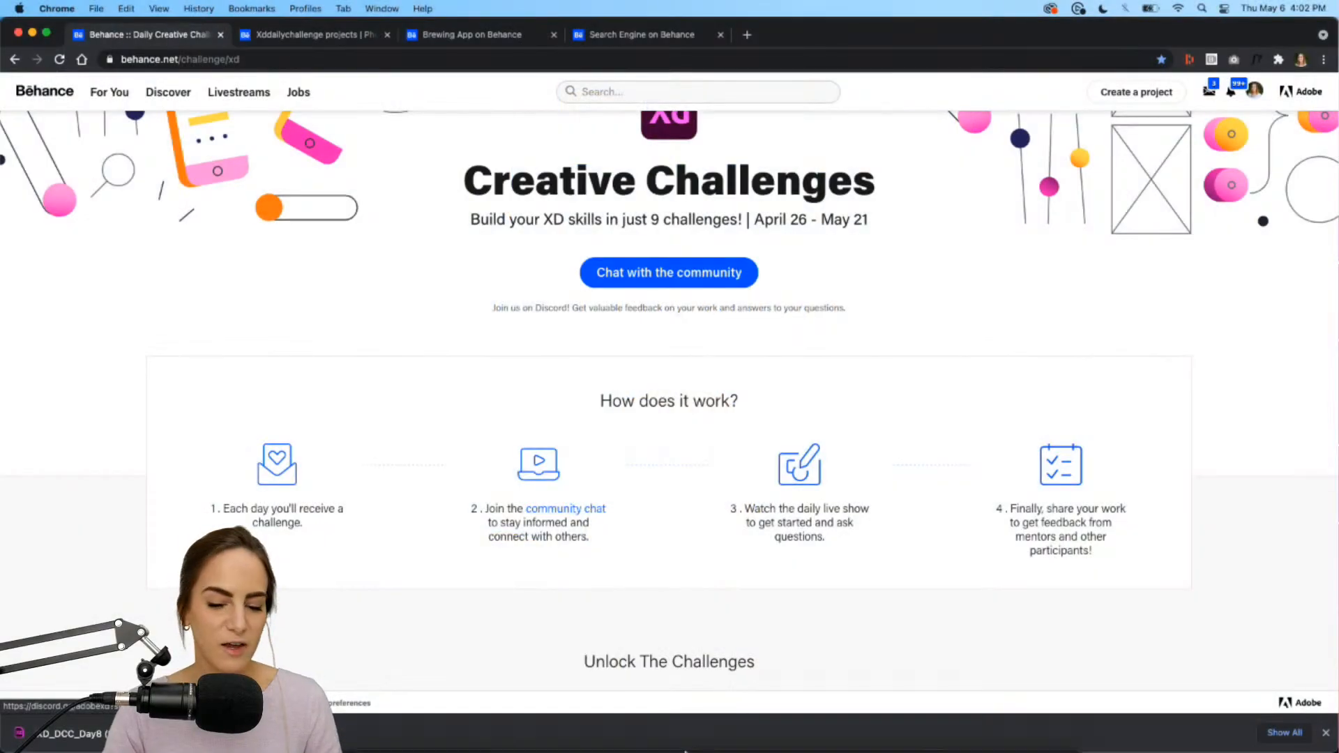
# Step: Switch to Discord, browse the Adobe XD challenge channel, and watch the day 5 drinks-order submission video in full screen
pyautogui.click(786, 737)
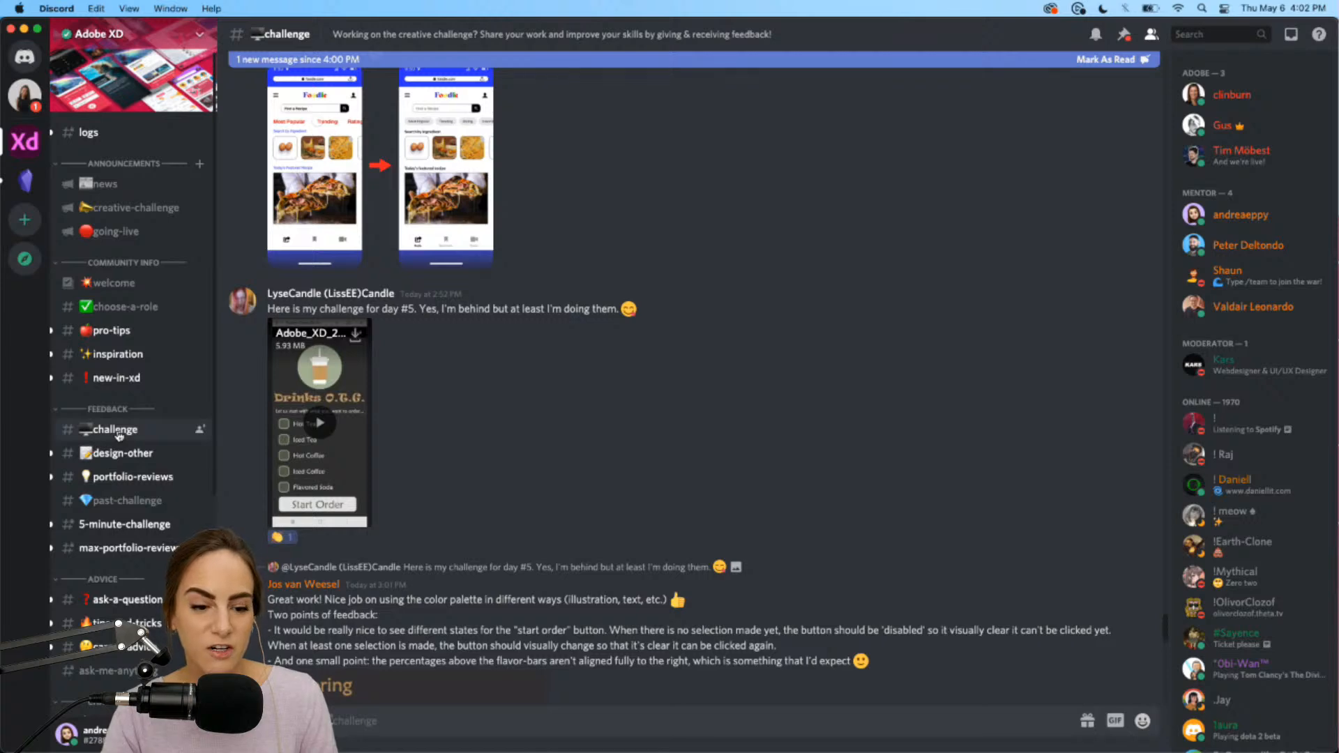
pyautogui.scroll(5, 343, 415)
pyautogui.scroll(-6, 343, 415)
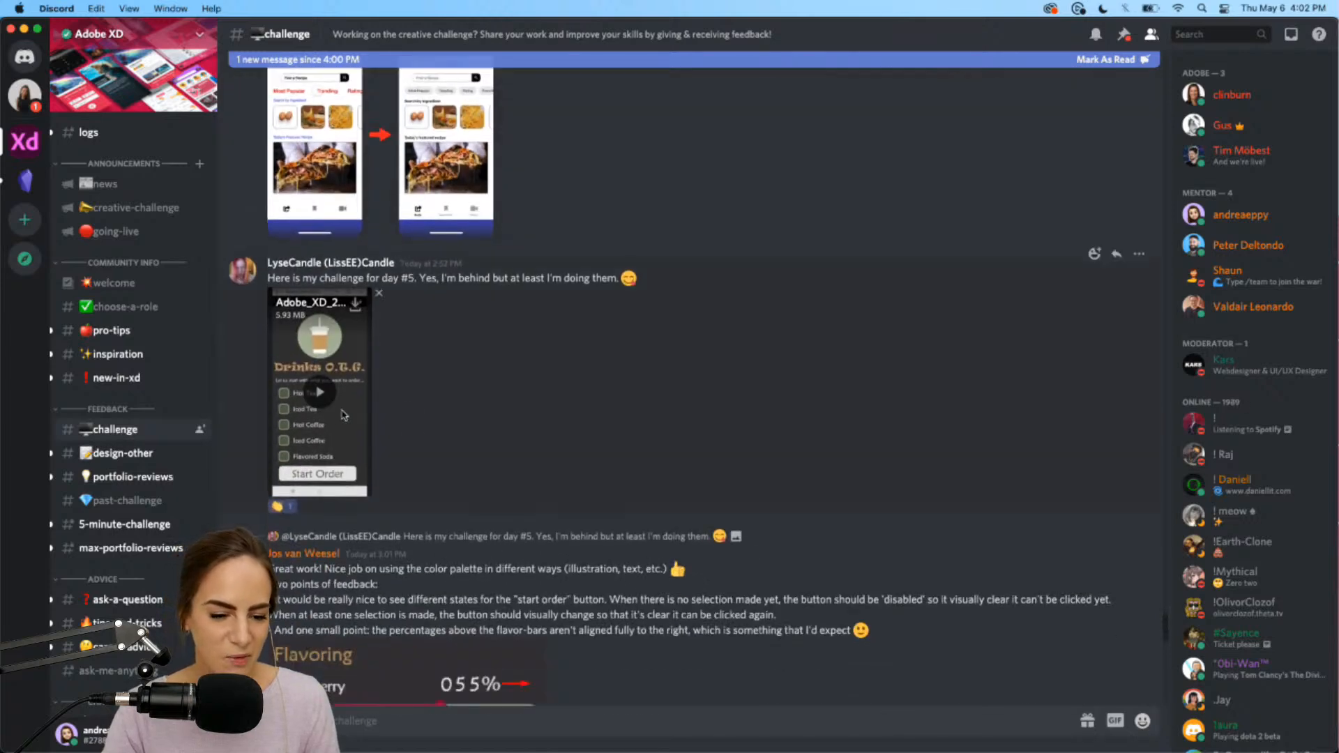
pyautogui.click(319, 392)
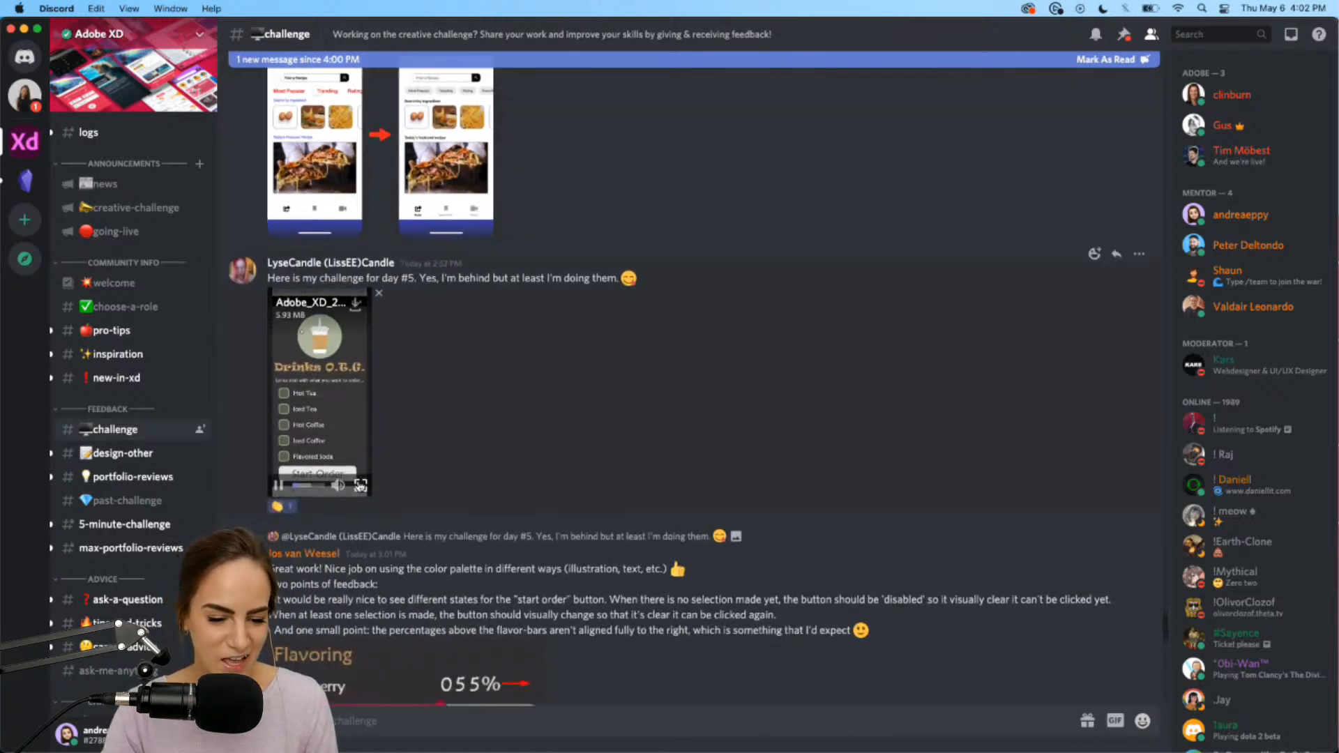
pyautogui.click(360, 485)
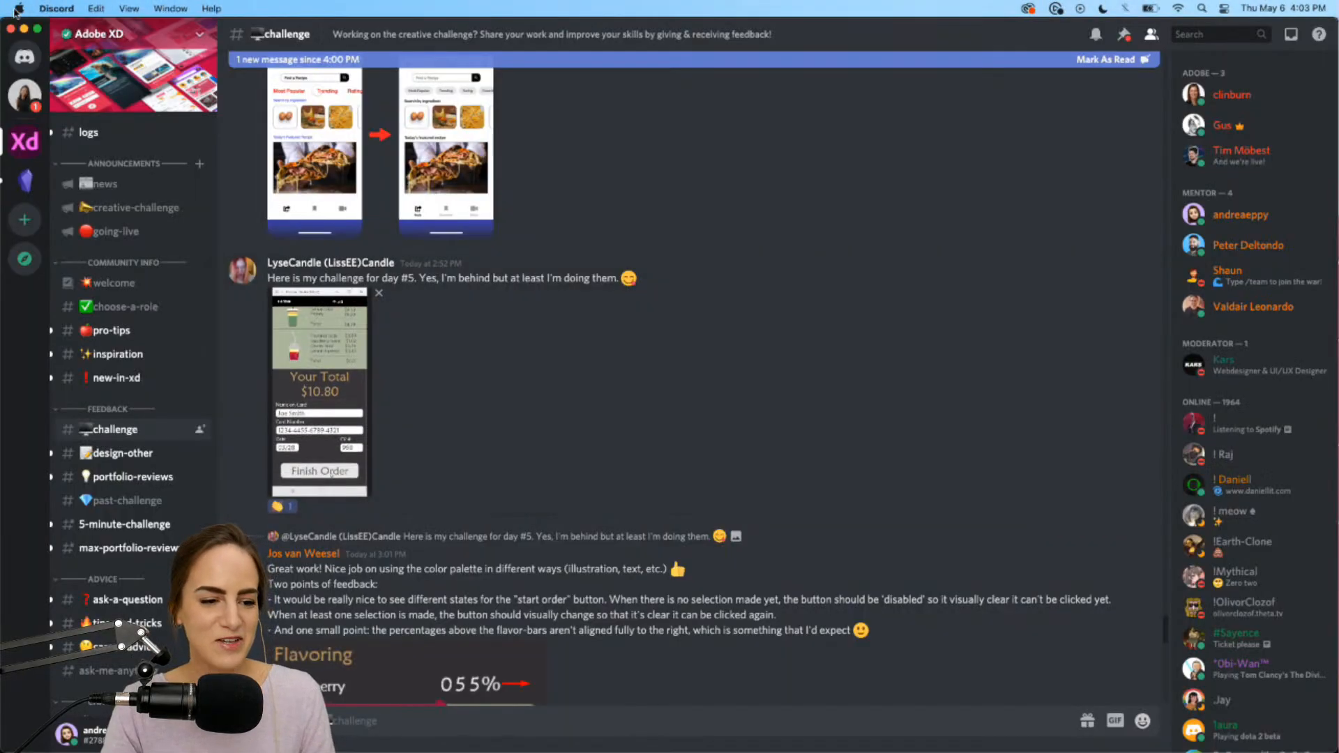
pyautogui.click(23, 30)
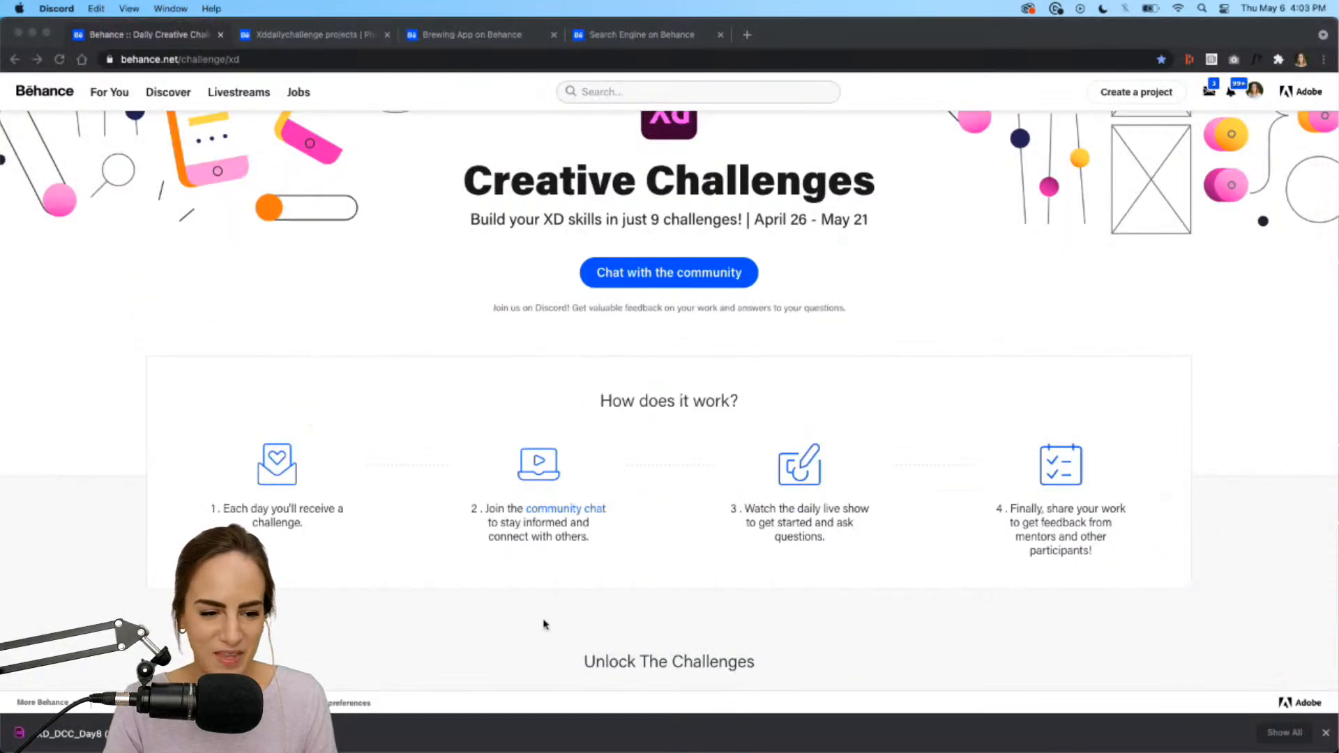
# Step: Switch to Adobe XD and inspect the blank Home, Reservation and Confirmation artboards beside the challenge artboard
pyautogui.click(870, 725)
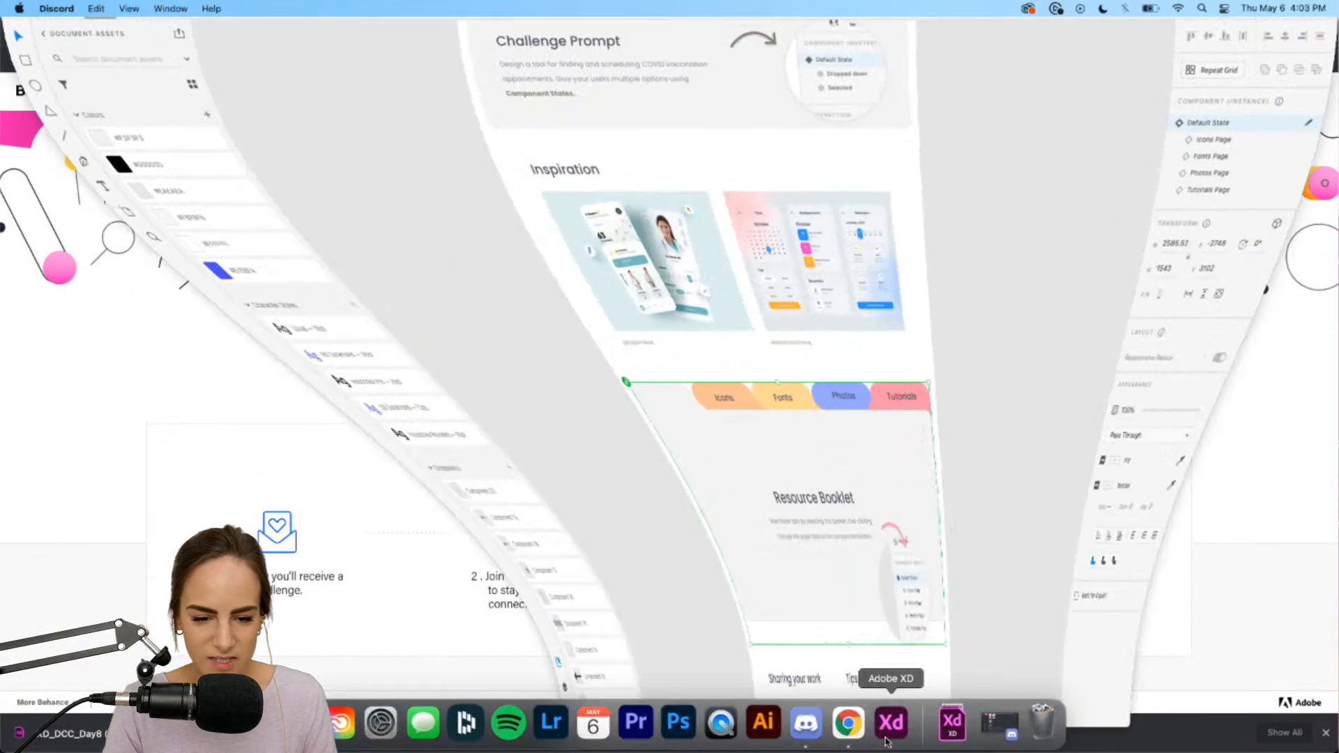
pyautogui.click(997, 382)
pyautogui.scroll(5, 997, 383)
pyautogui.scroll(5, 997, 383)
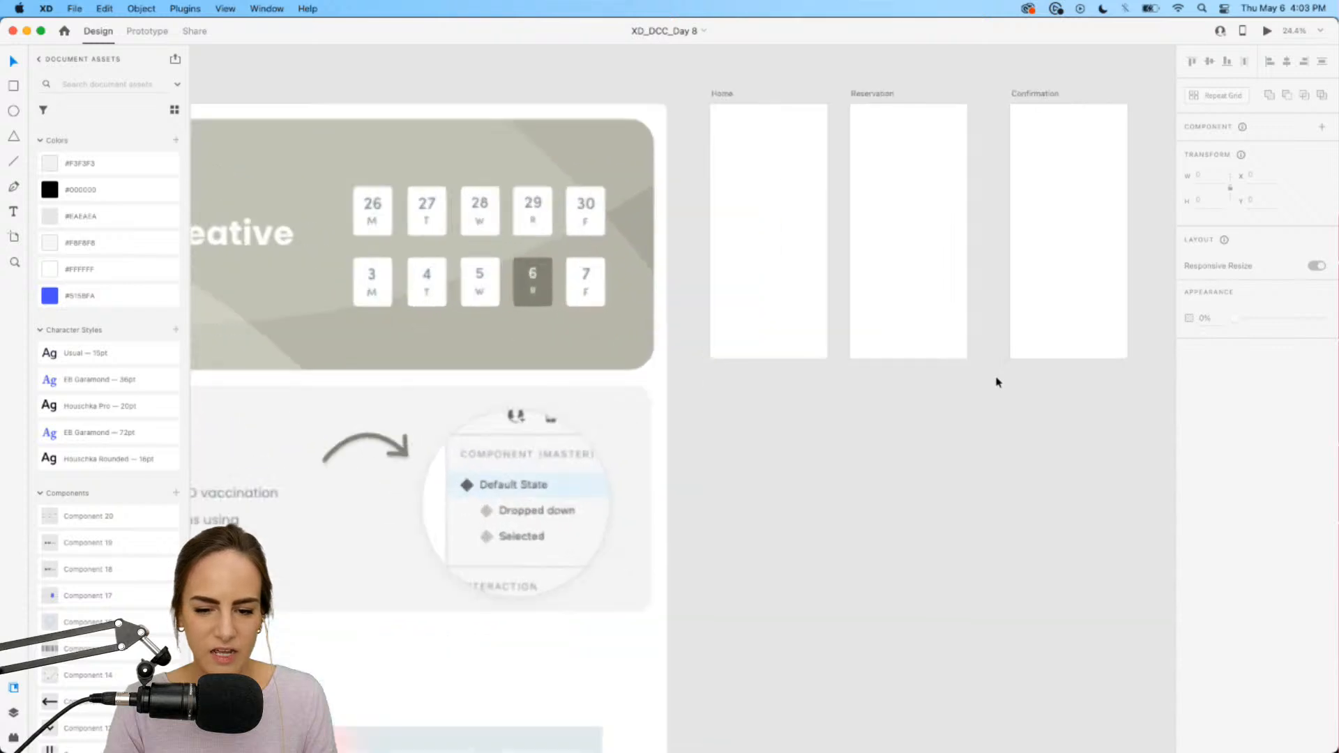
pyautogui.scroll(3, 997, 383)
pyautogui.hscroll(2, 997, 383)
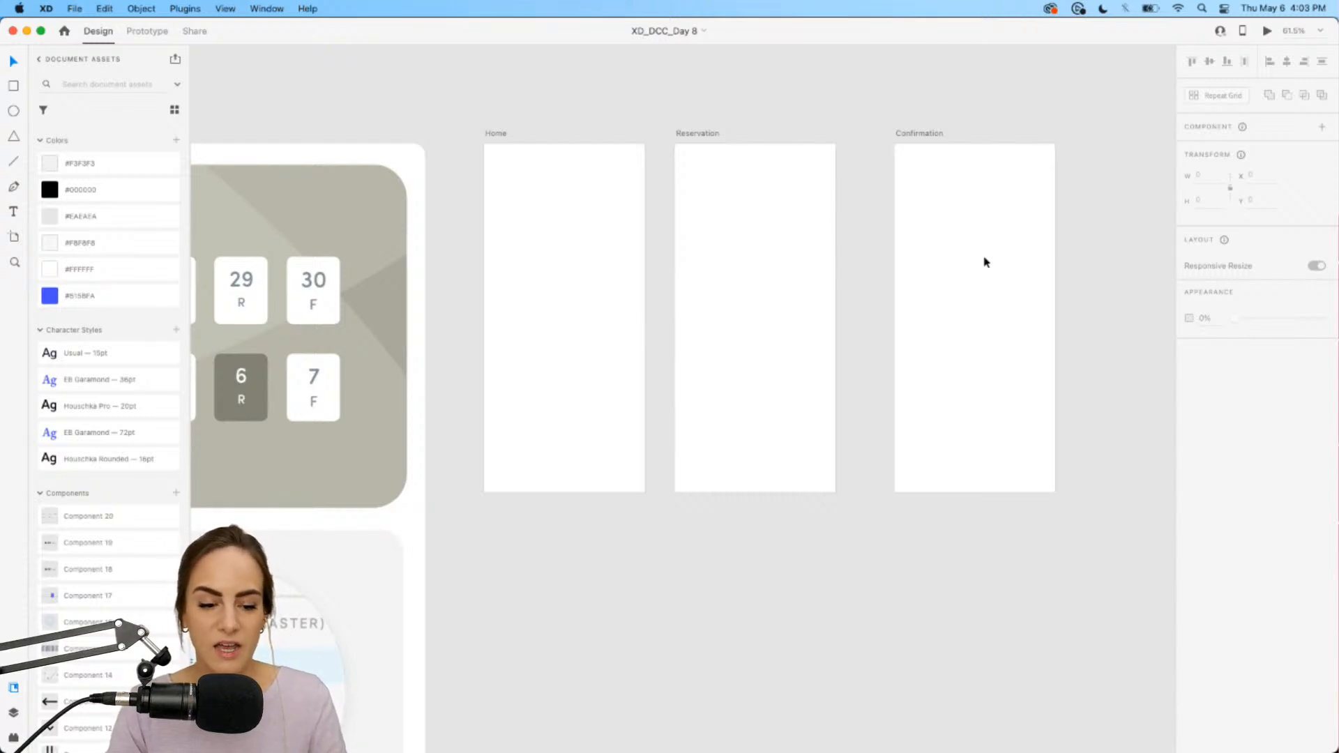
pyautogui.scroll(-3, 986, 263)
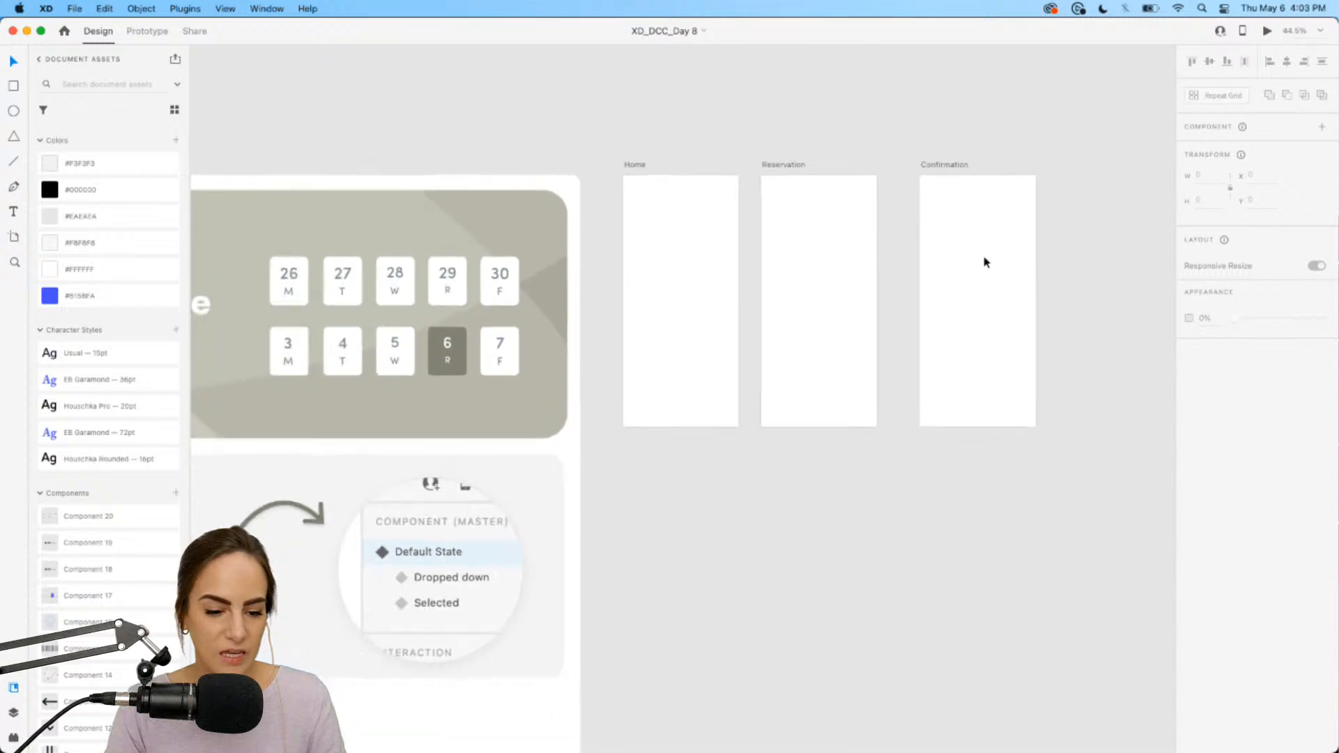
# Step: Read the Challenge Prompt about component states and select its circular component states illustration to inspect the Component options
pyautogui.hscroll(-10, 985, 263)
pyautogui.scroll(-6, 985, 263)
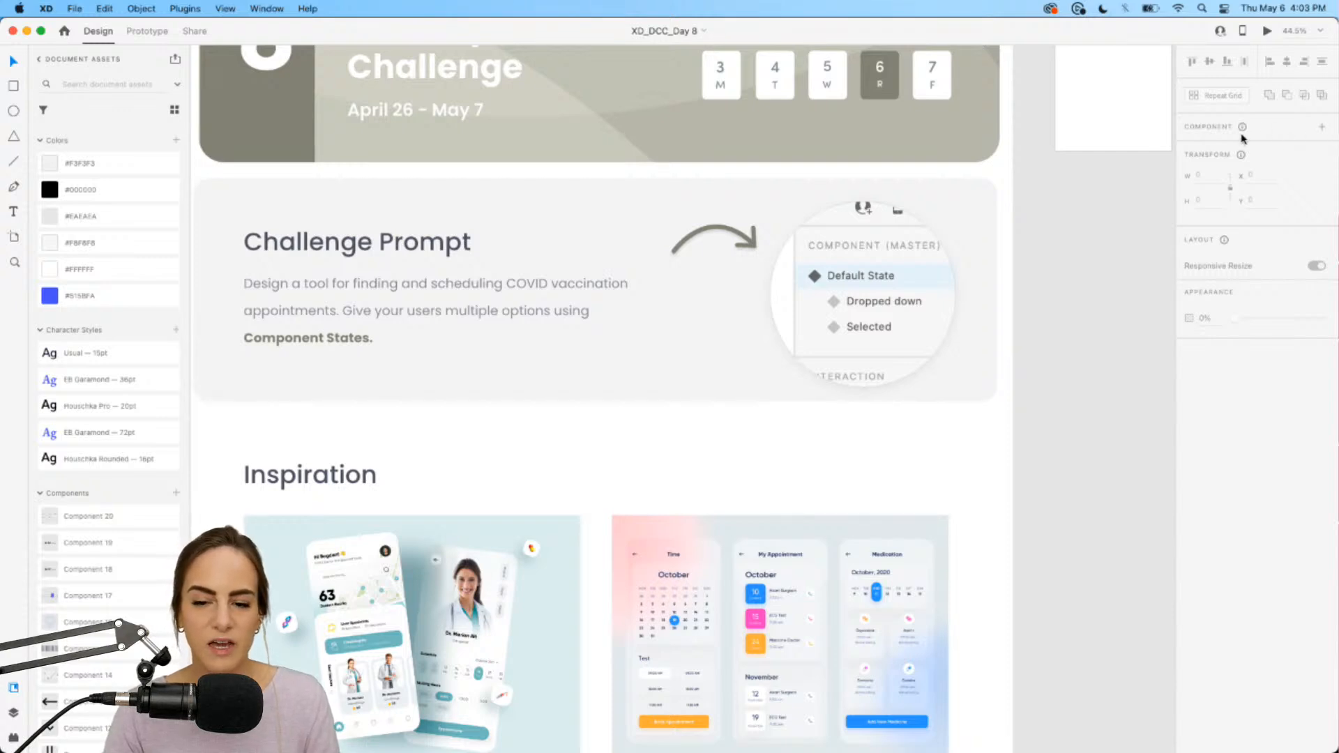
pyautogui.click(841, 266)
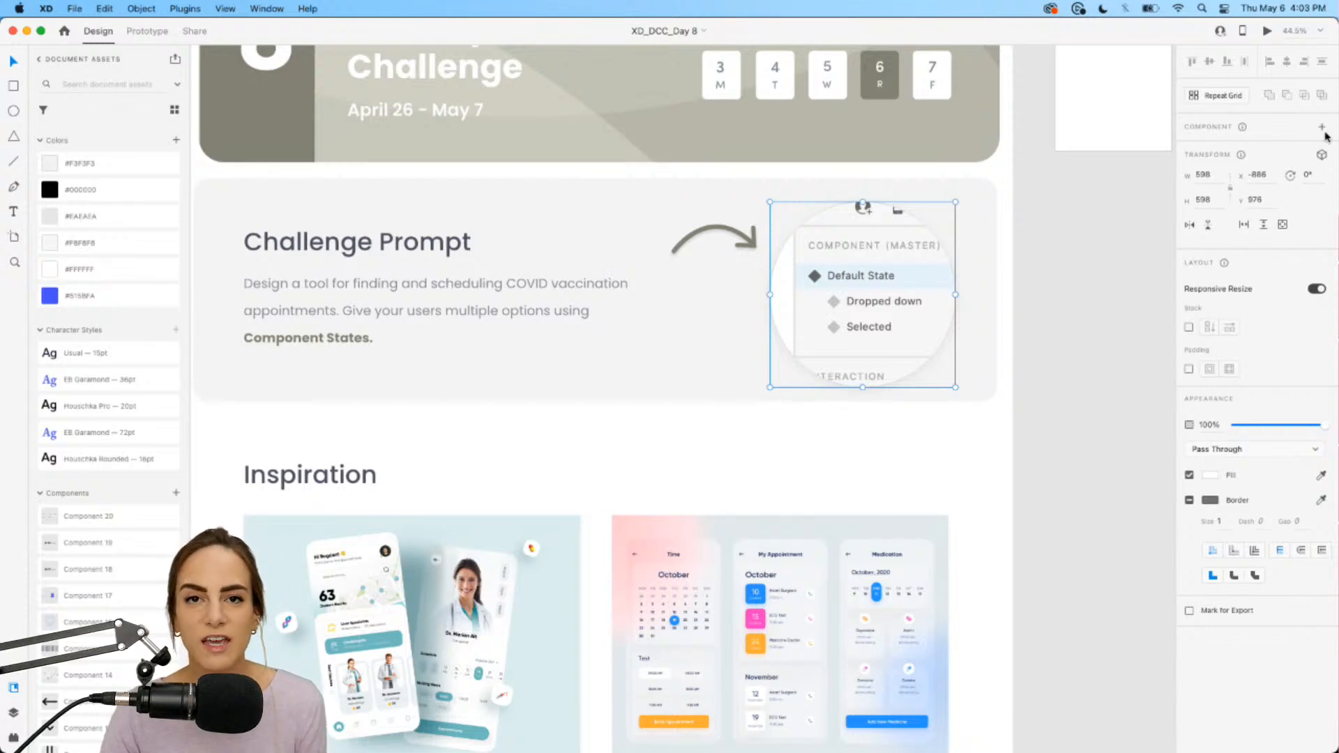
pyautogui.click(1121, 344)
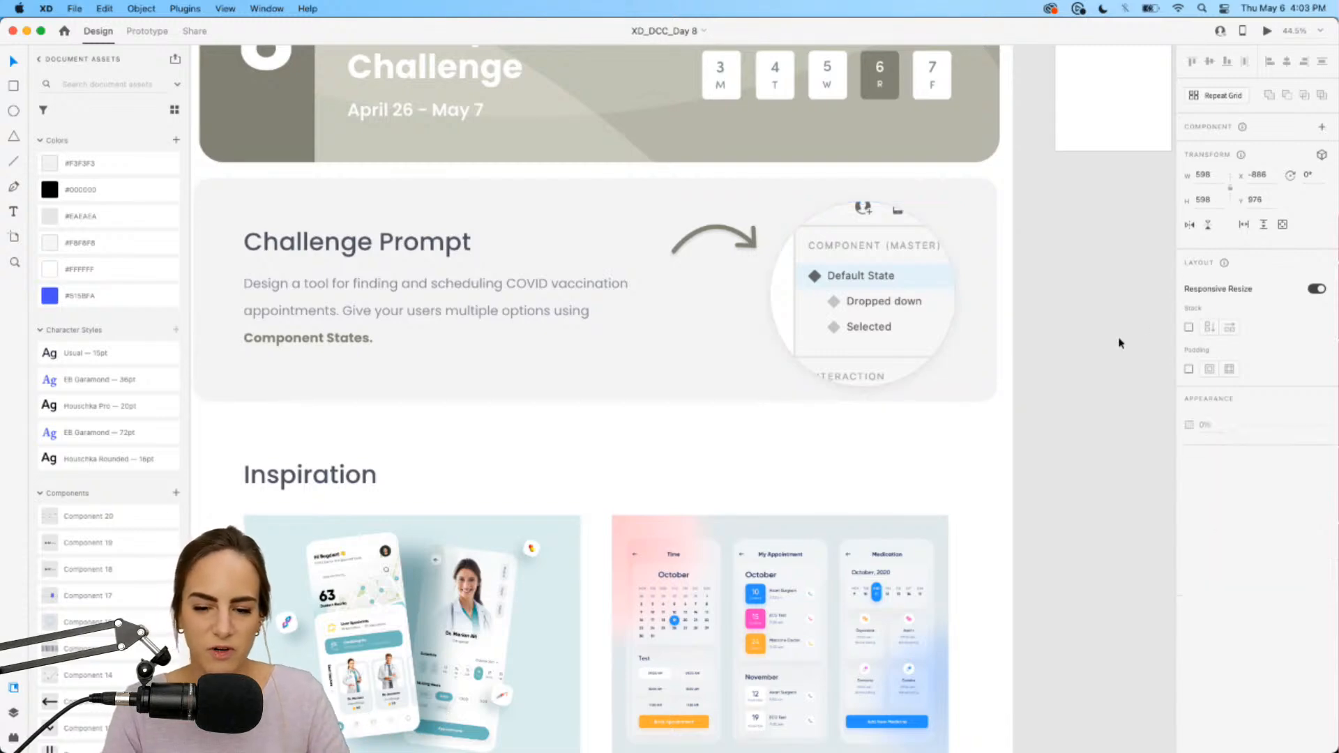
# Step: Examine both Inspiration images closely: the doctor-finder app screens and the appointment calendar and medication screens
pyautogui.scroll(-8, 1121, 342)
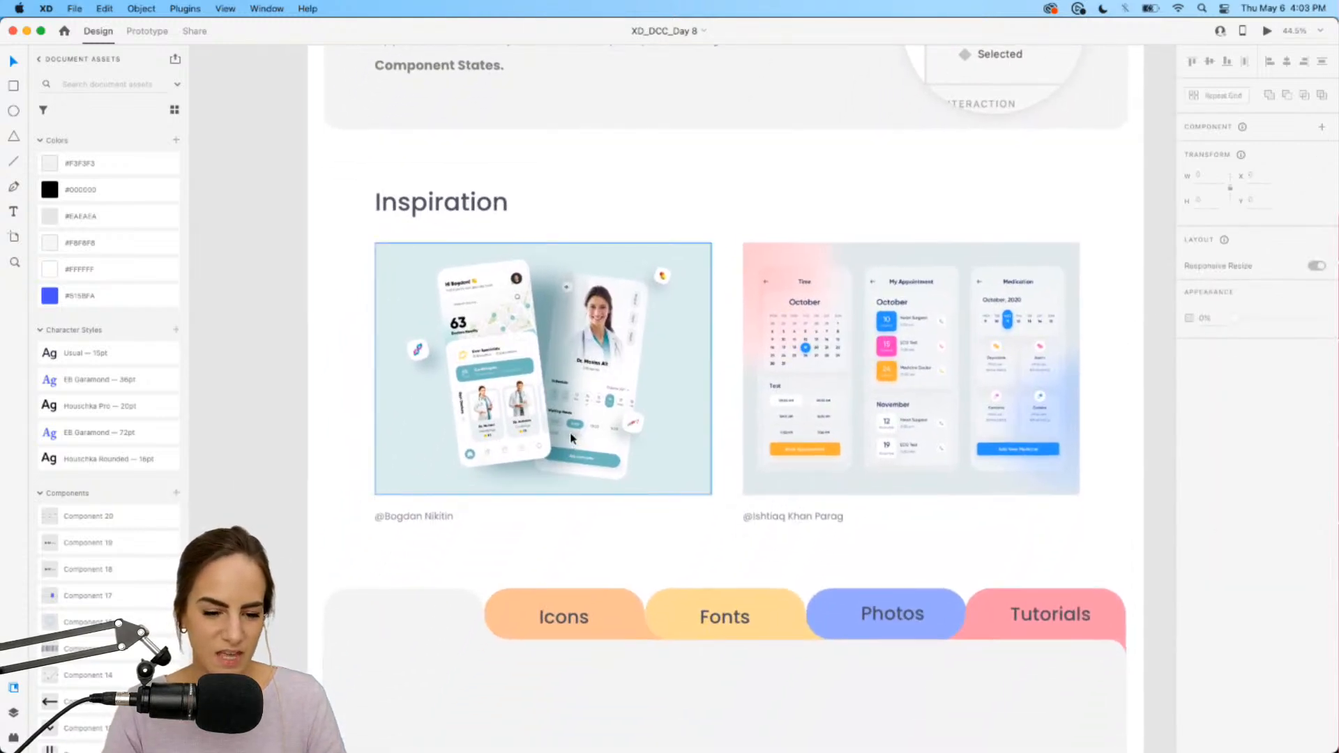
pyautogui.scroll(6, 570, 438)
pyautogui.hscroll(-3, 570, 438)
pyautogui.scroll(1, 570, 438)
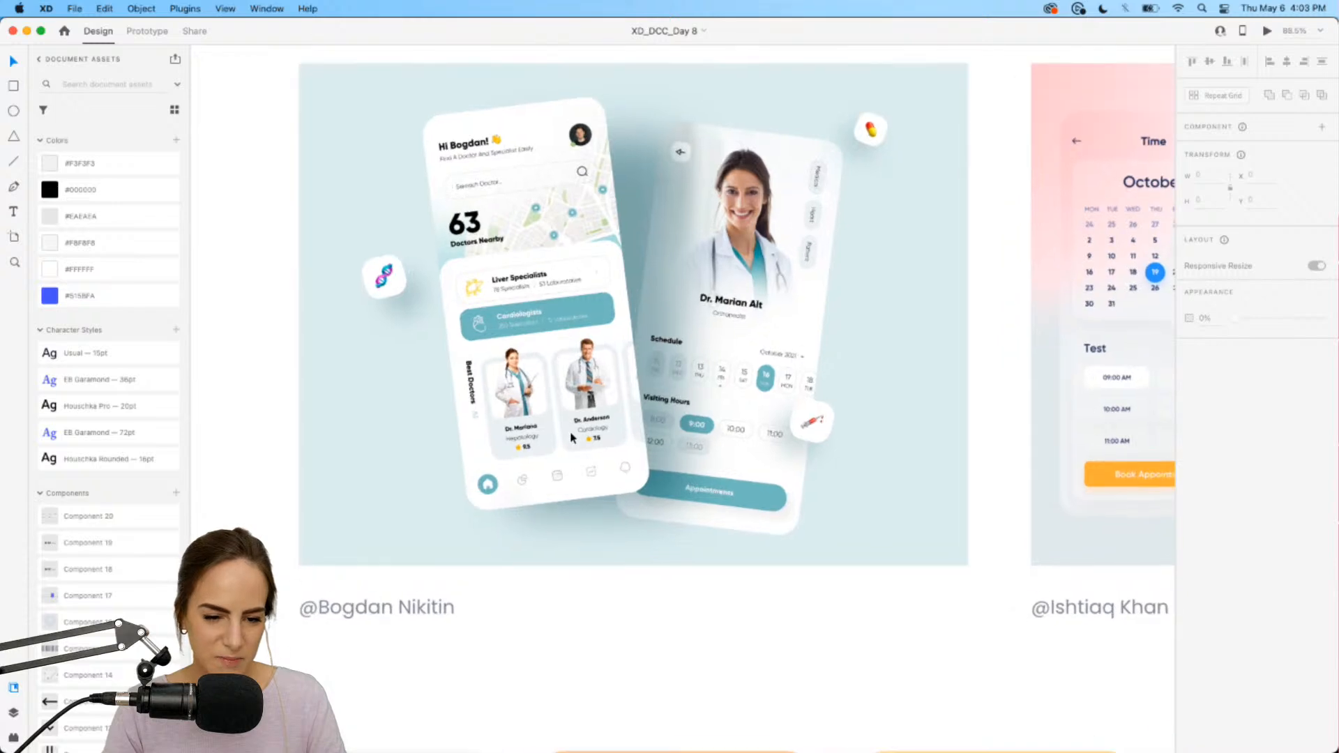
pyautogui.scroll(1, 570, 438)
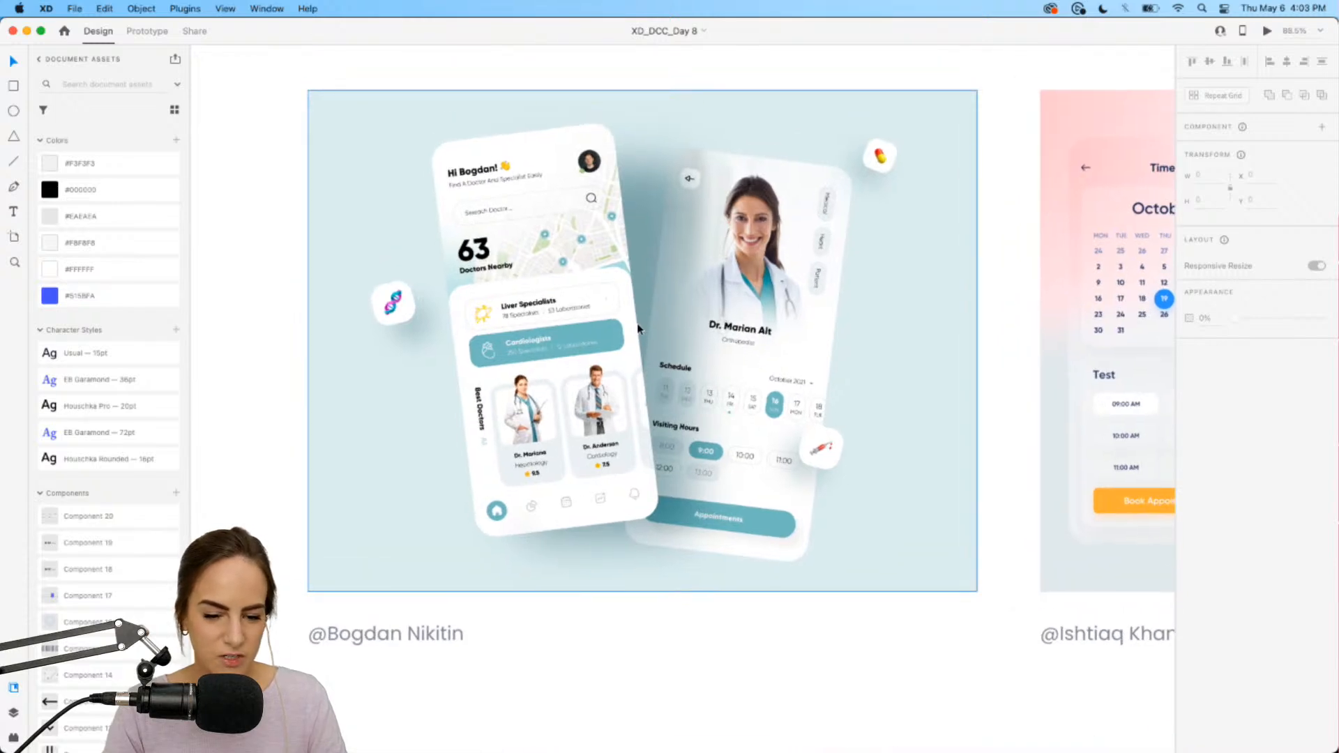
pyautogui.scroll(2, 638, 329)
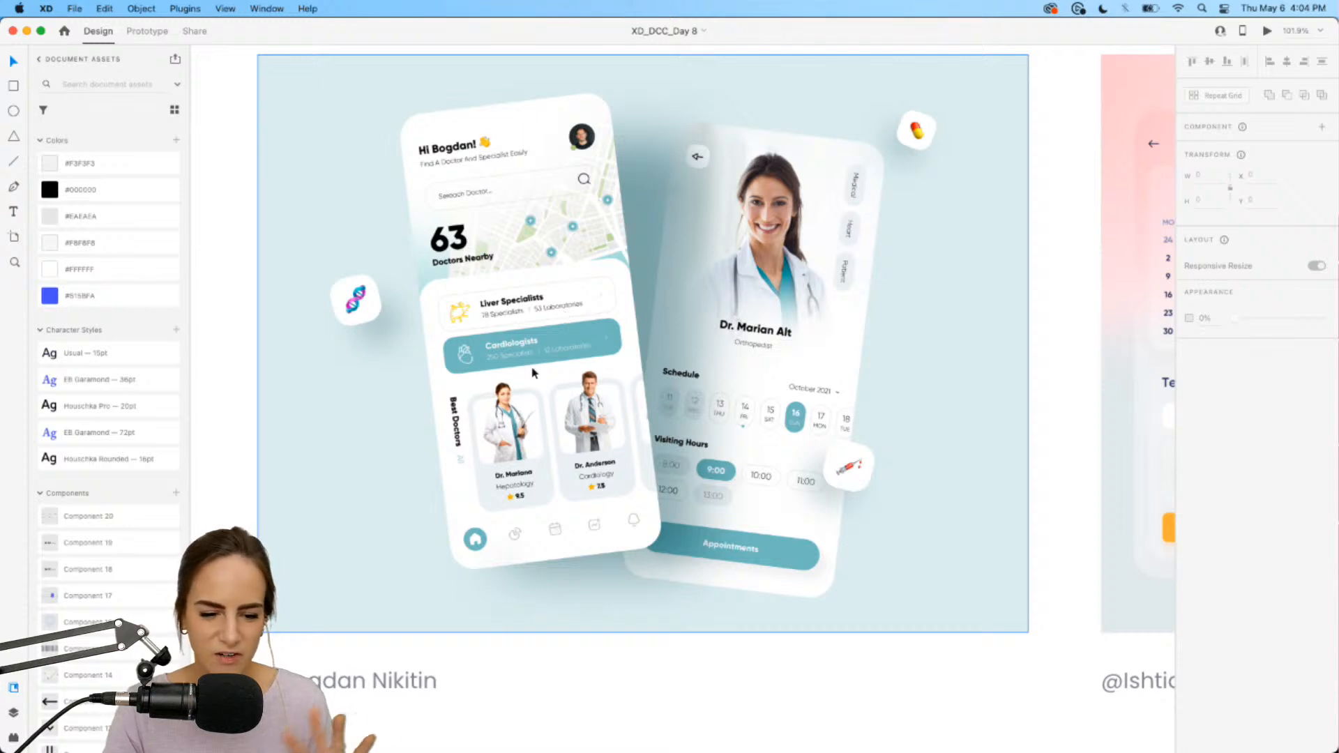
pyautogui.hscroll(15, 532, 373)
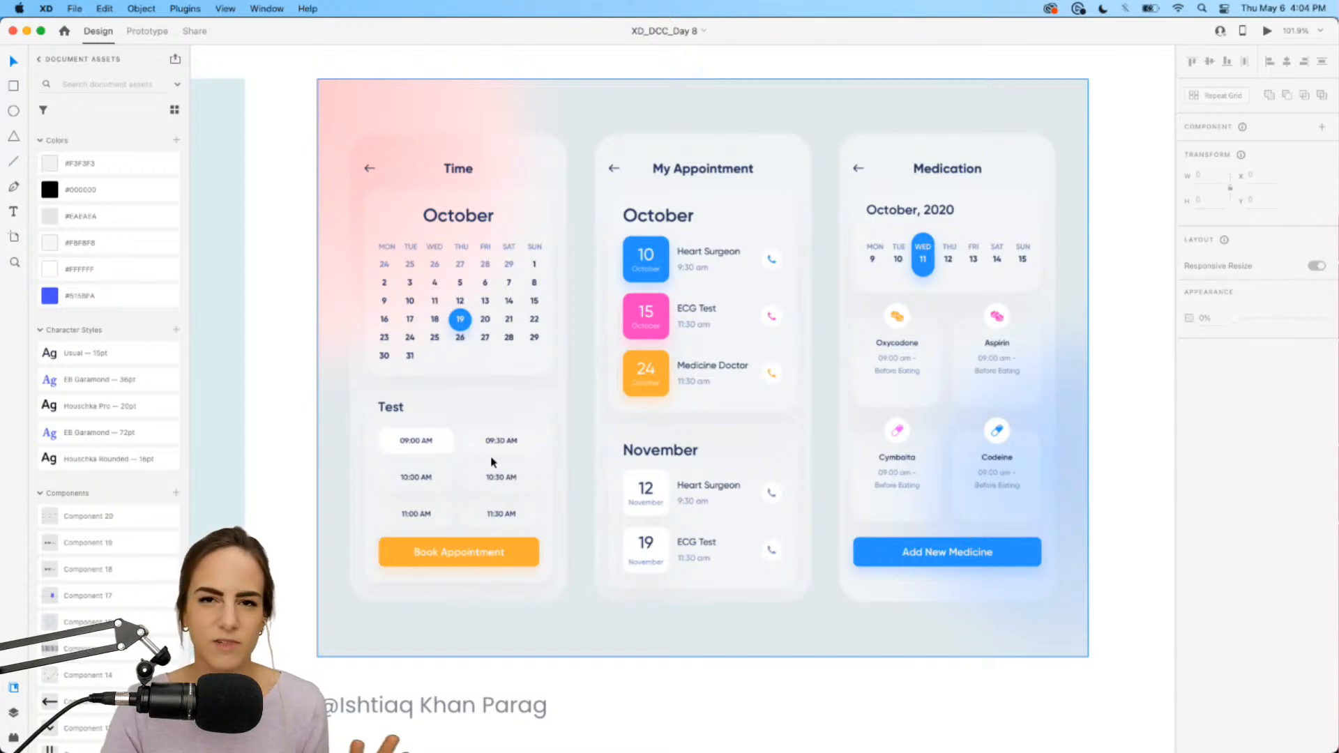
# Step: Review the Resource Booklet, the component-state tips and the Sharing your work section, ending at the Challenge Prompt
pyautogui.scroll(-5, 493, 476)
pyautogui.scroll(-15, 494, 476)
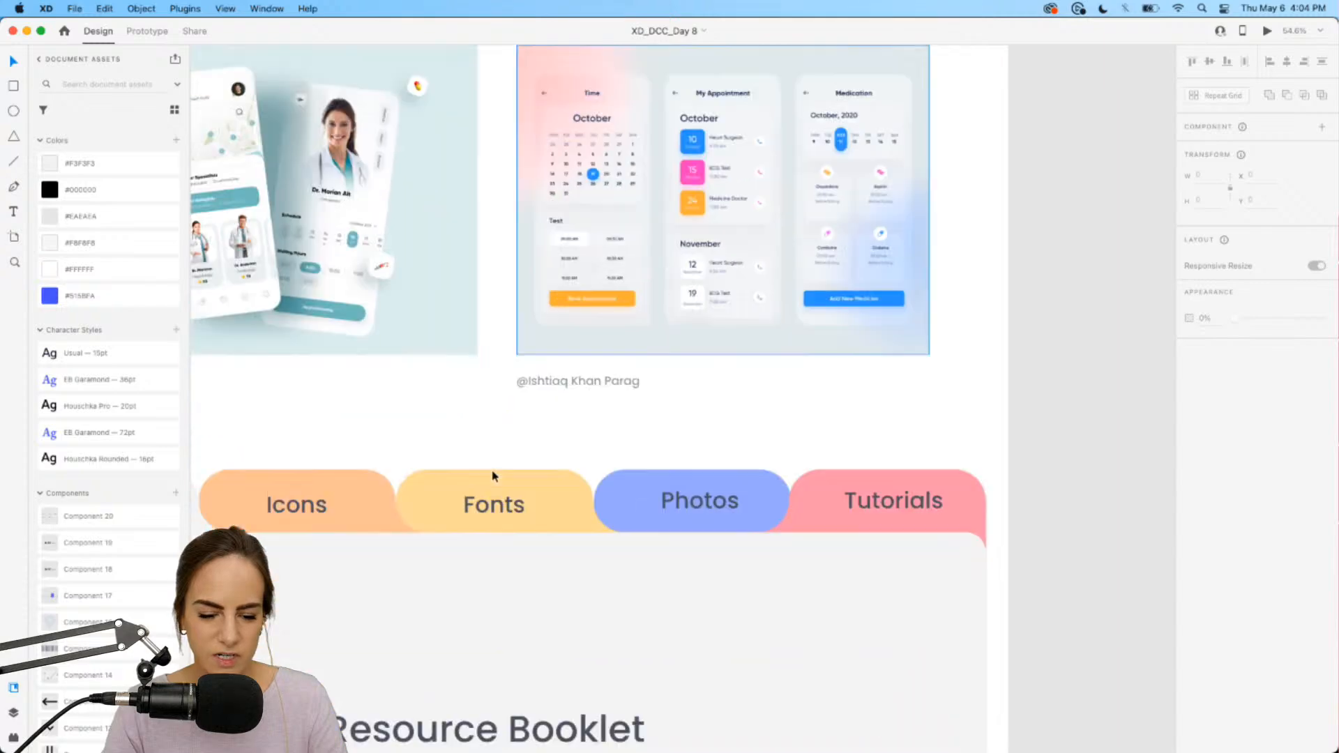
pyautogui.scroll(3, 492, 477)
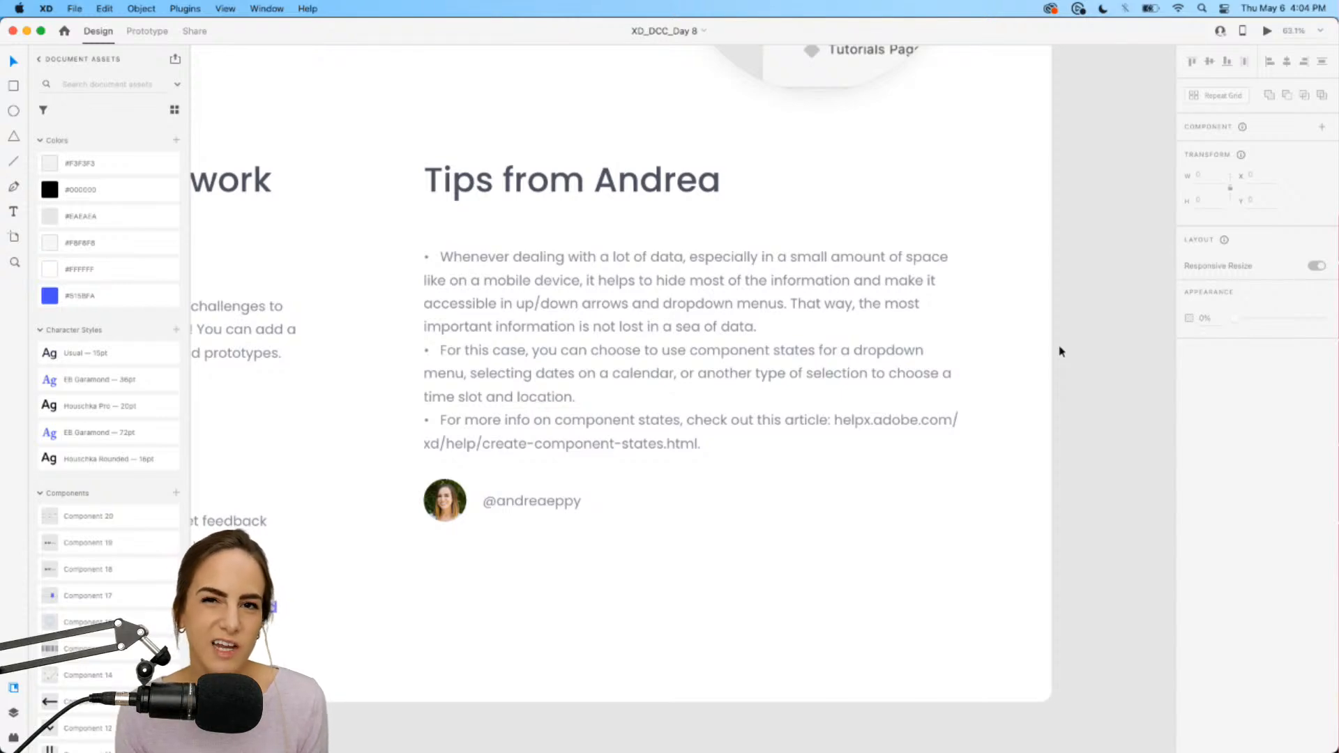
pyautogui.scroll(-5, 1058, 351)
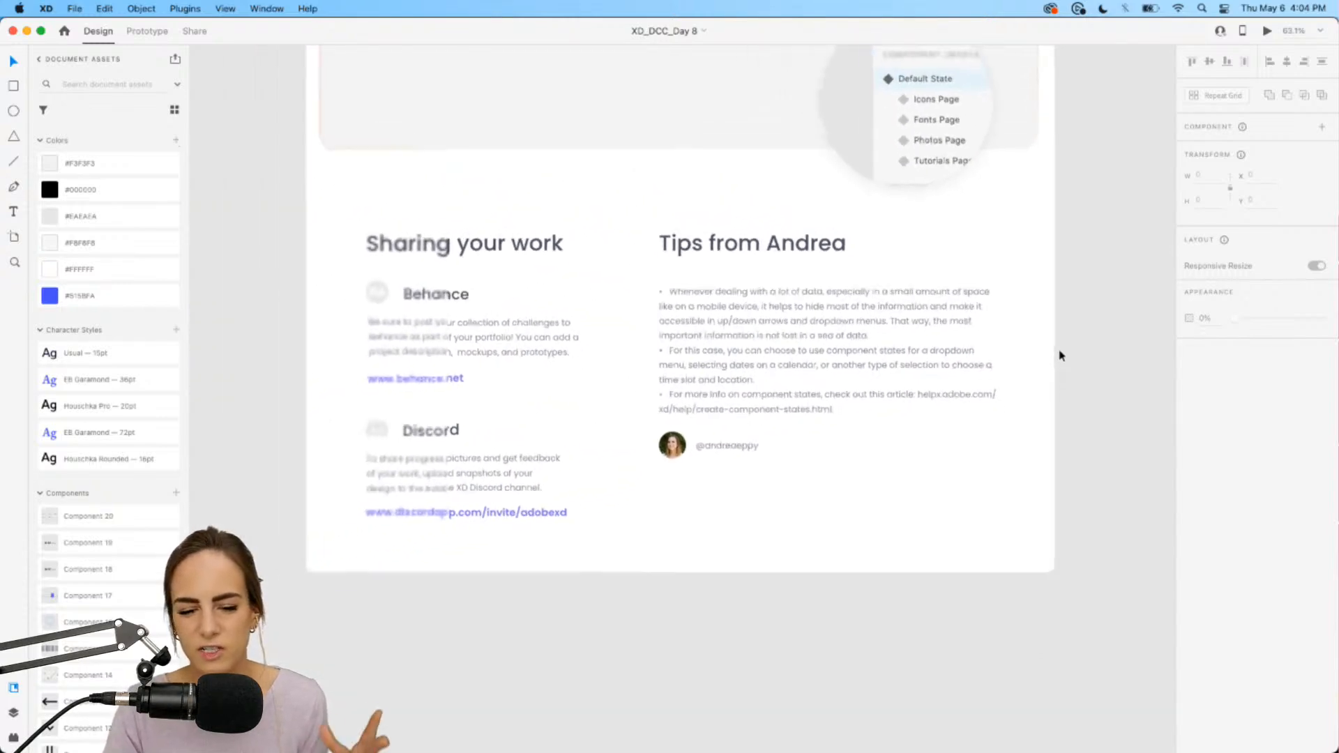
pyautogui.scroll(10, 1058, 356)
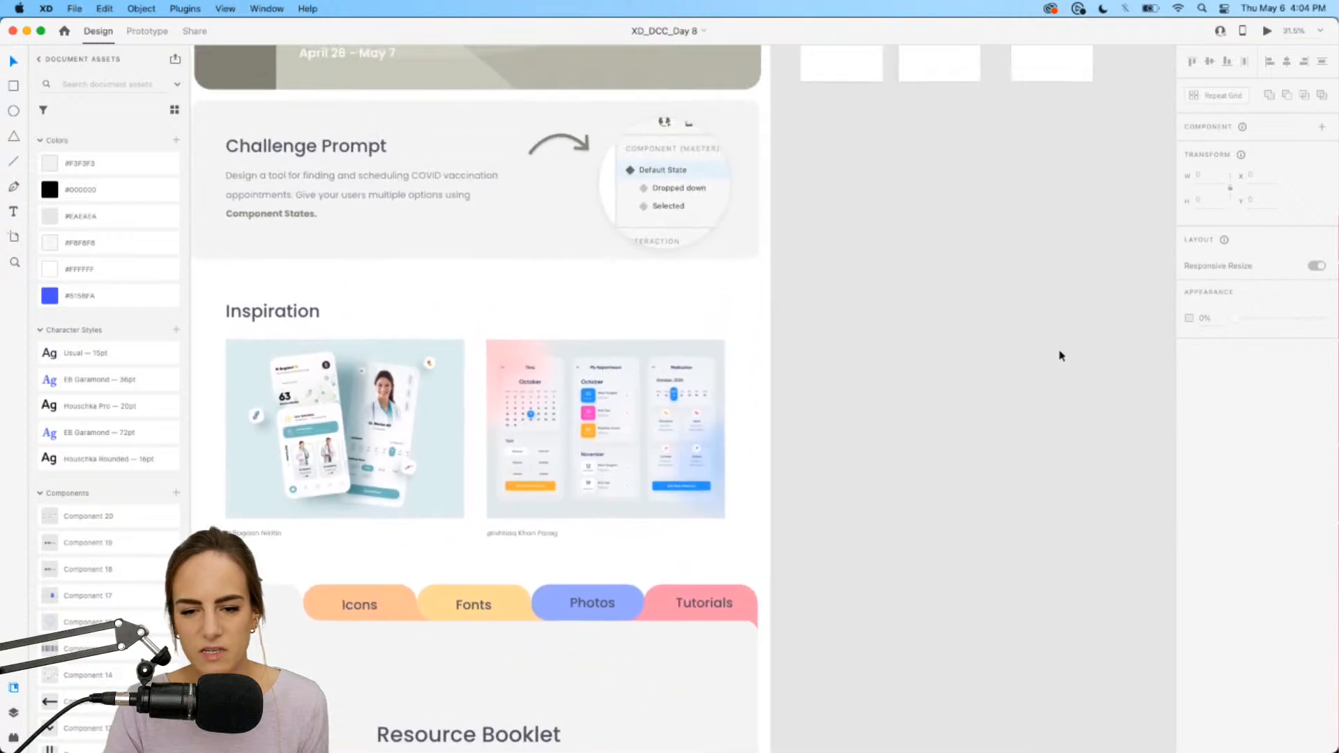
# Step: Move the Confirmation artboard closer to the Reservation artboard, keeping their upper edges aligned
pyautogui.scroll(5, 753, 344)
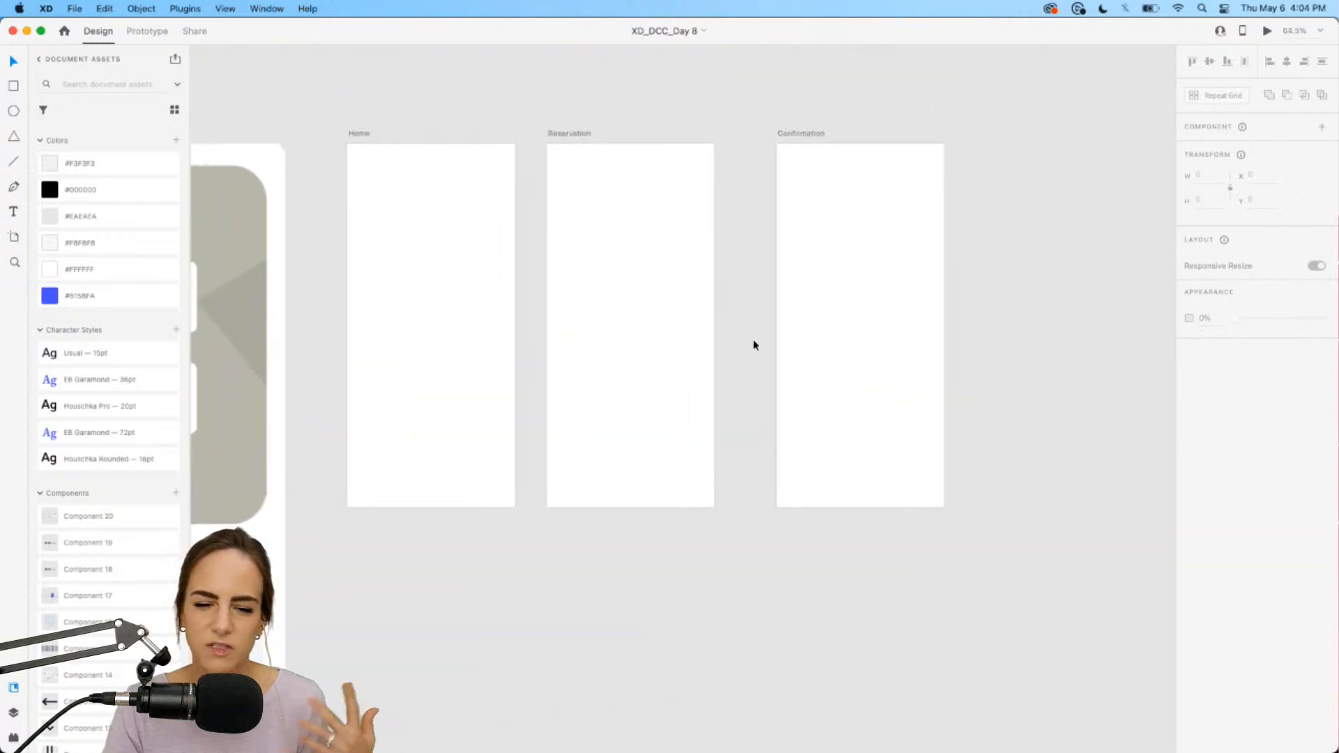
pyautogui.moveTo(820, 141); pyautogui.dragTo(799, 137)
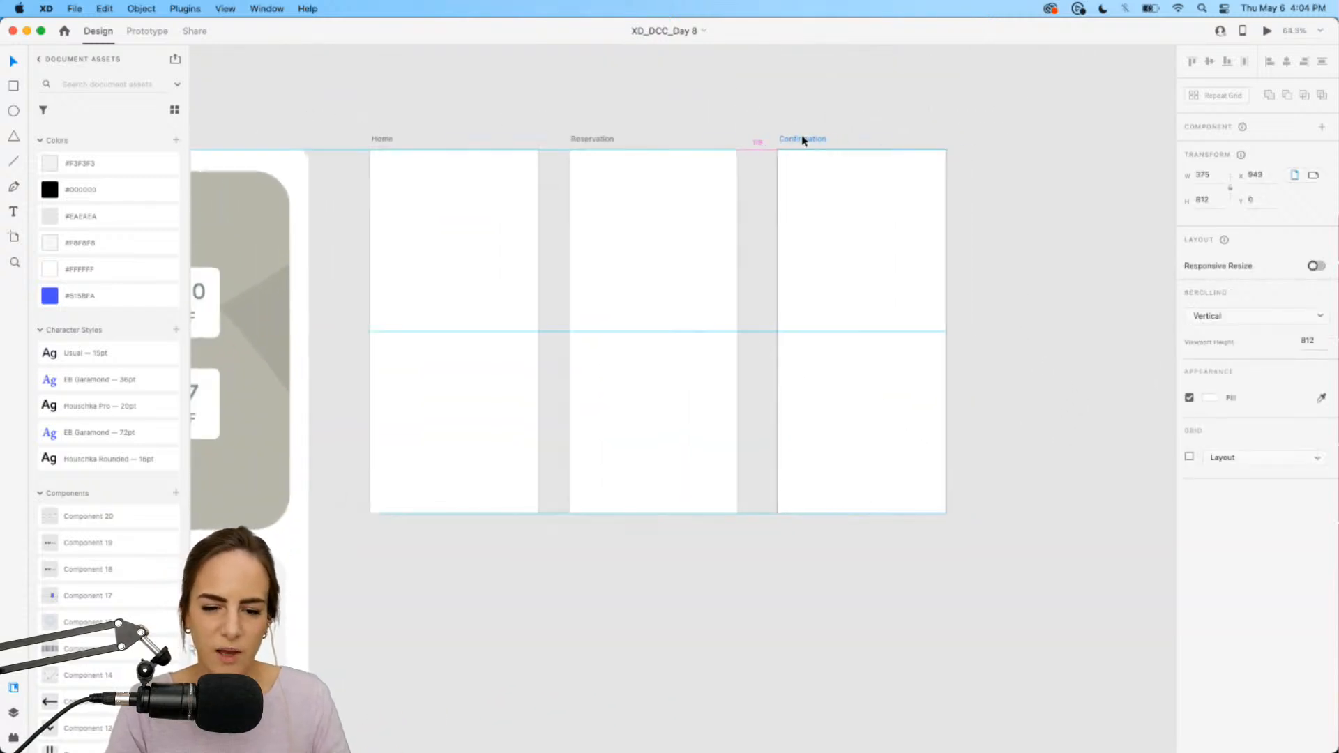
pyautogui.click(747, 119)
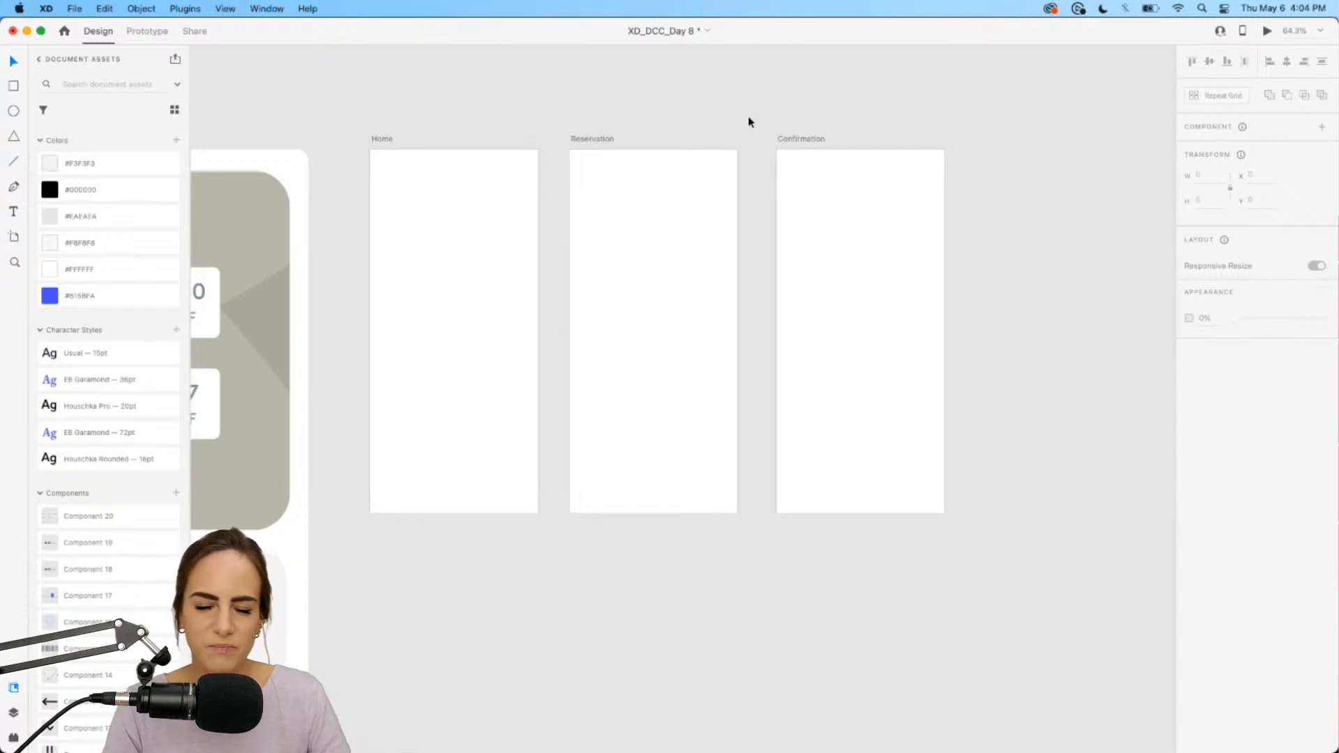
# Step: Add the title "Vaccine Sites" in a text area about 278 wide on the Home artboard, styled EB Garamond 72pt
pyautogui.hscroll(-5, 750, 122)
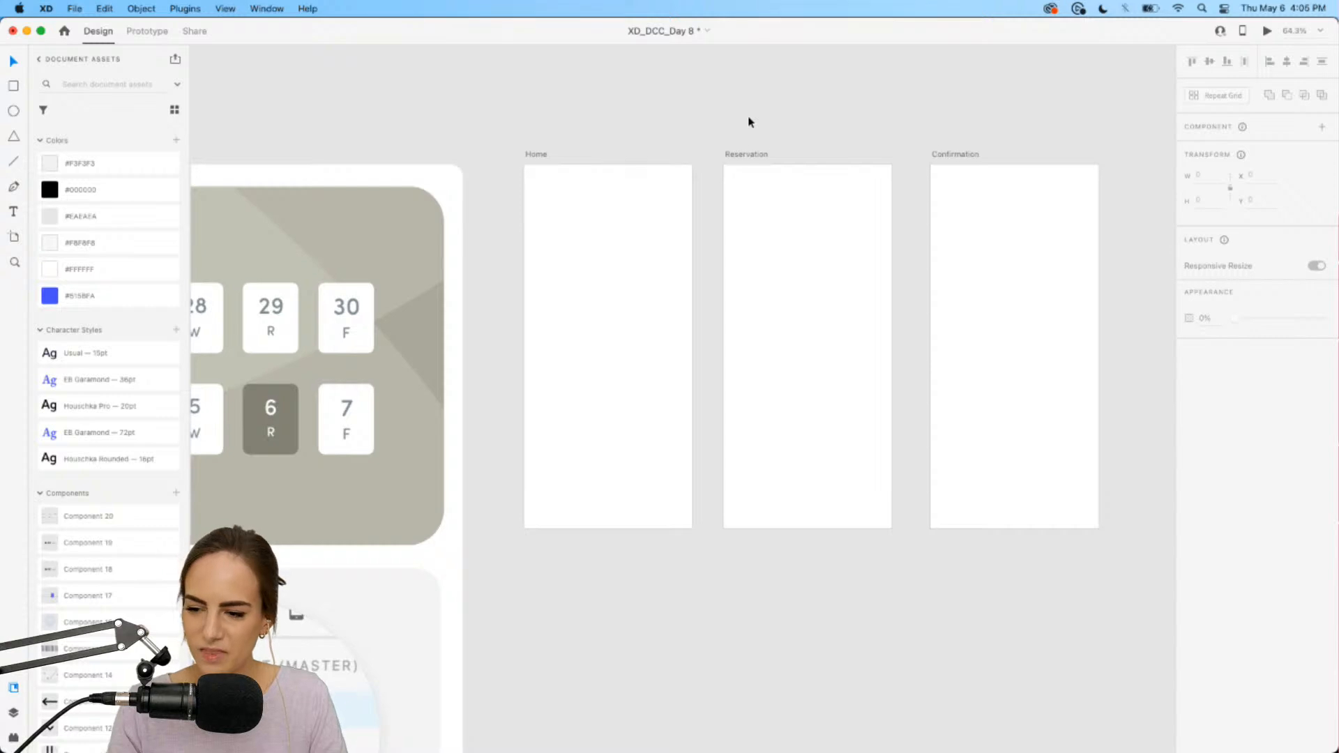
pyautogui.scroll(5, 655, 167)
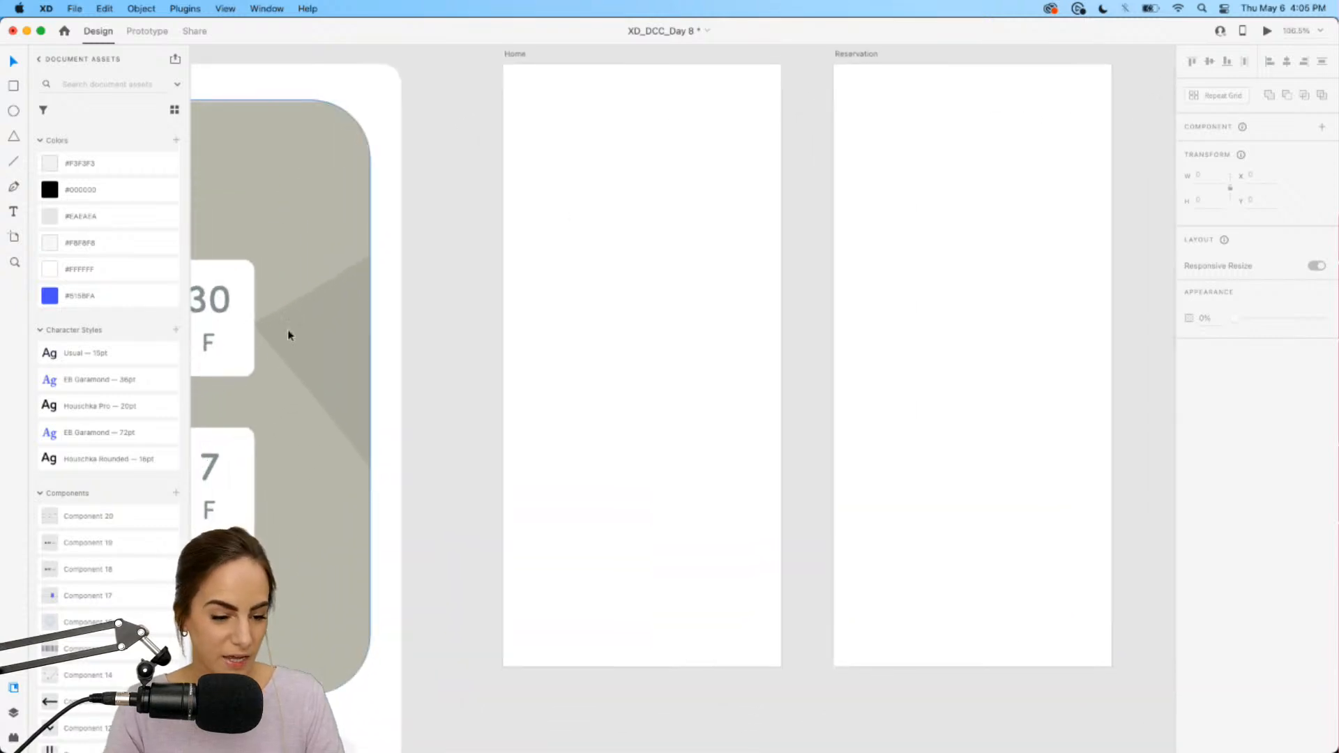
pyautogui.click(12, 217)
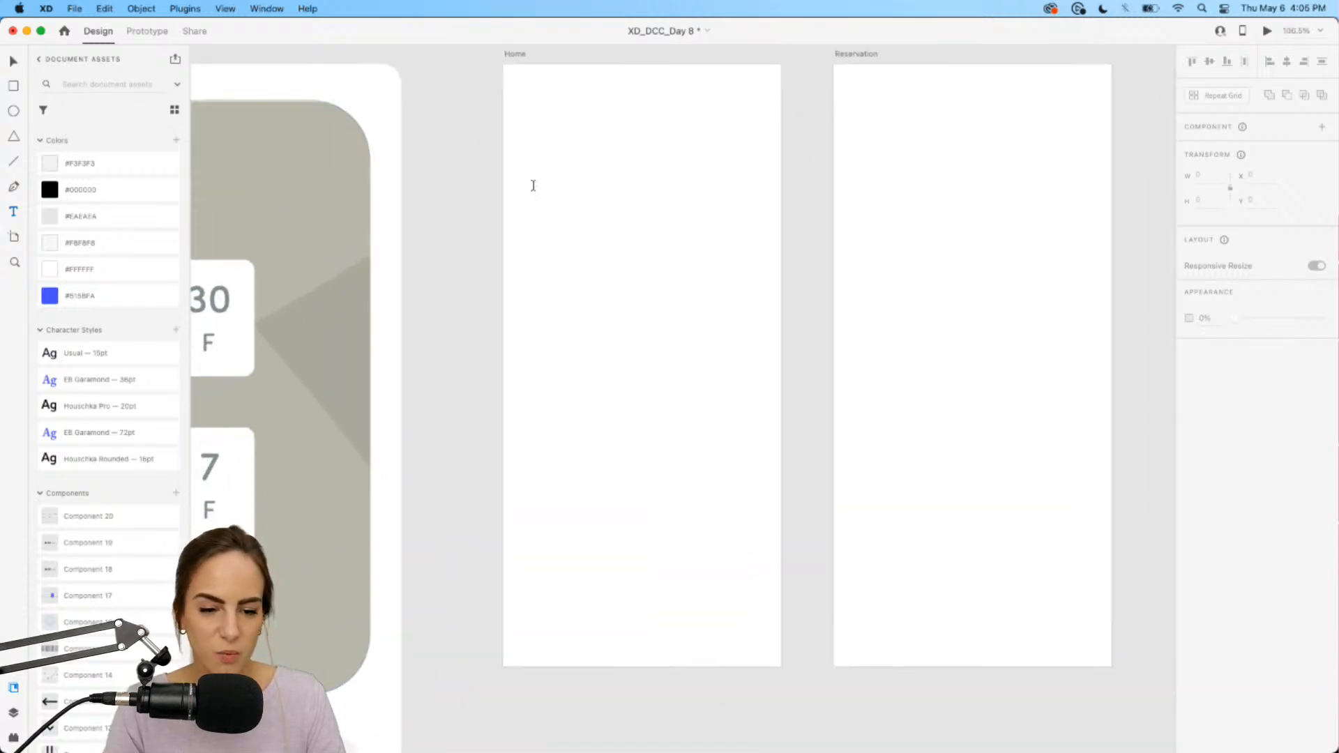
pyautogui.moveTo(521, 176); pyautogui.dragTo(729, 348)
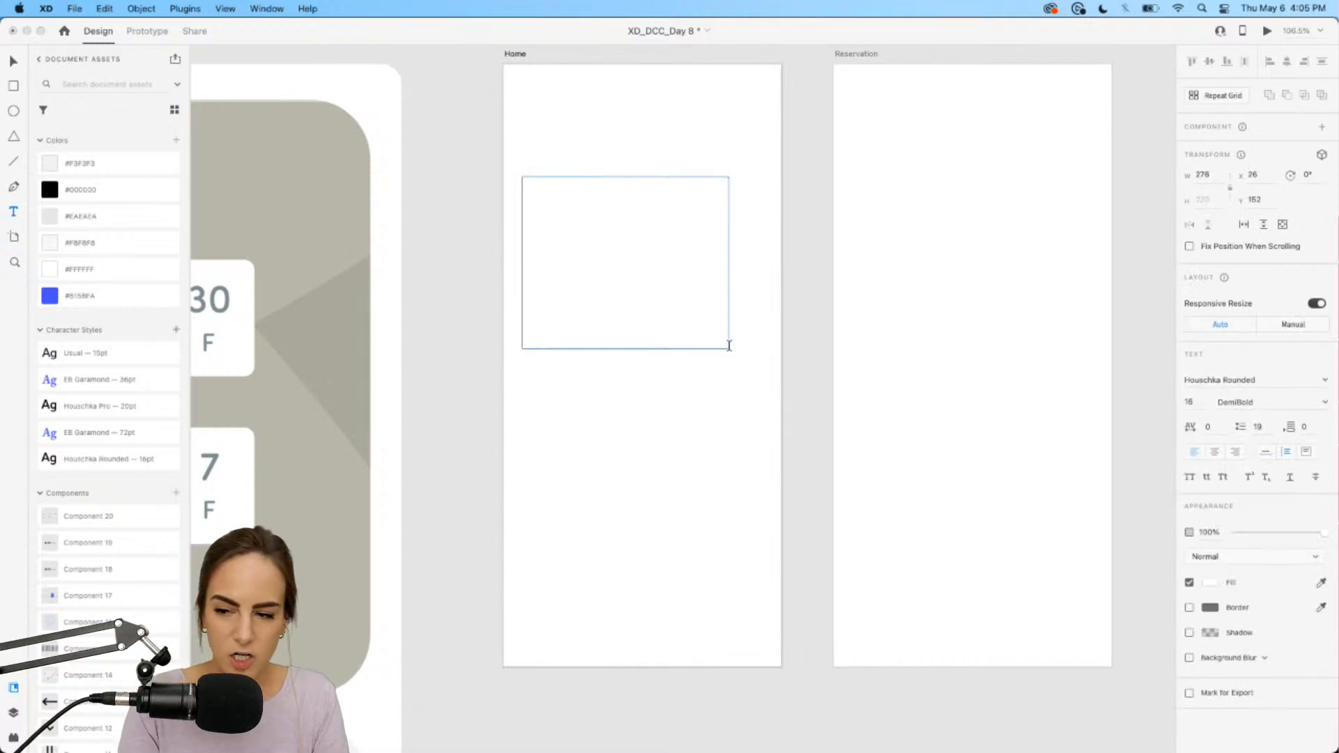
pyautogui.write('W')
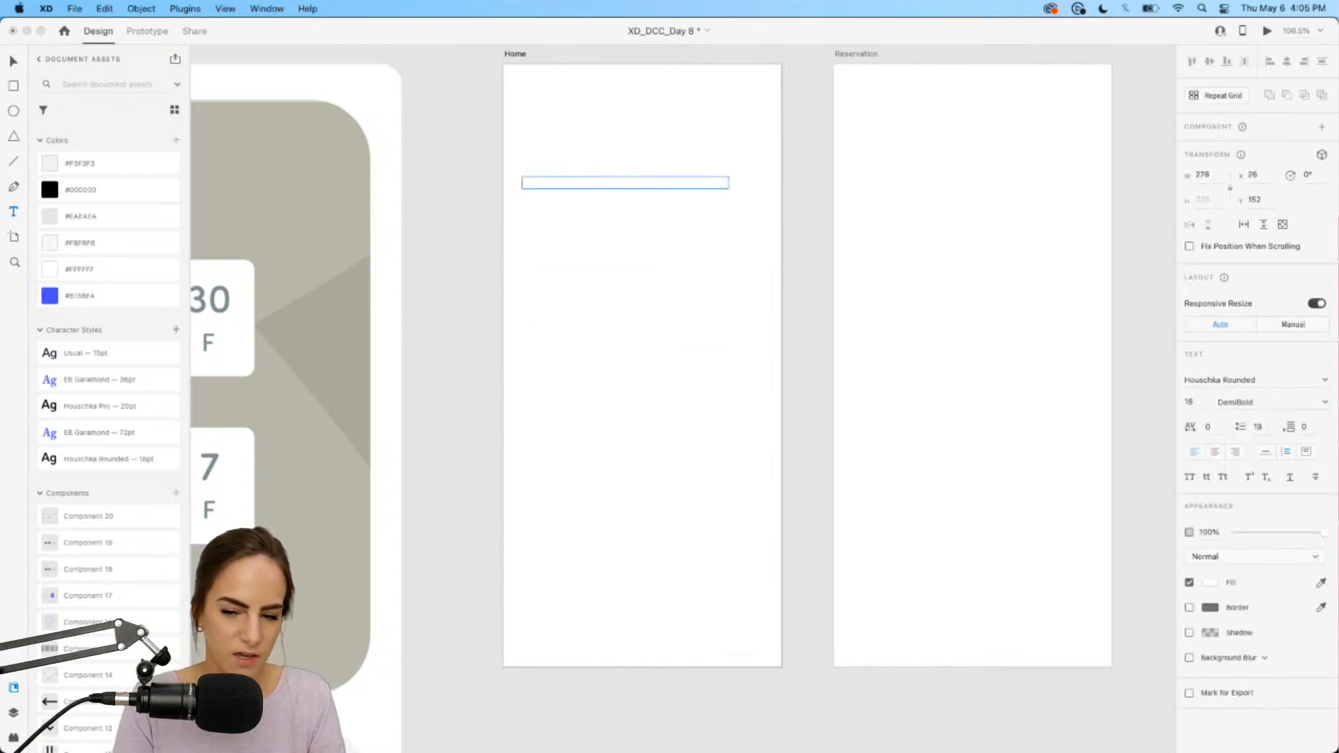
pyautogui.press('Escape')
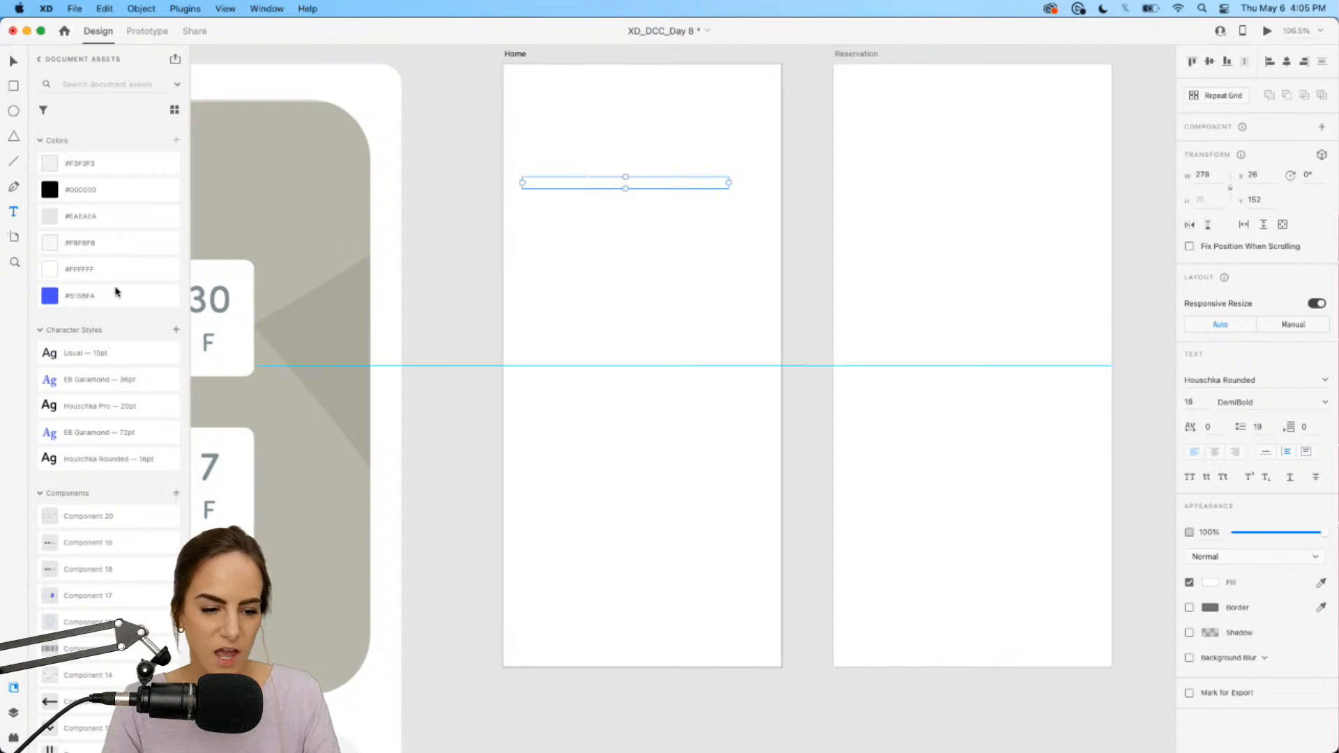
pyautogui.click(84, 433)
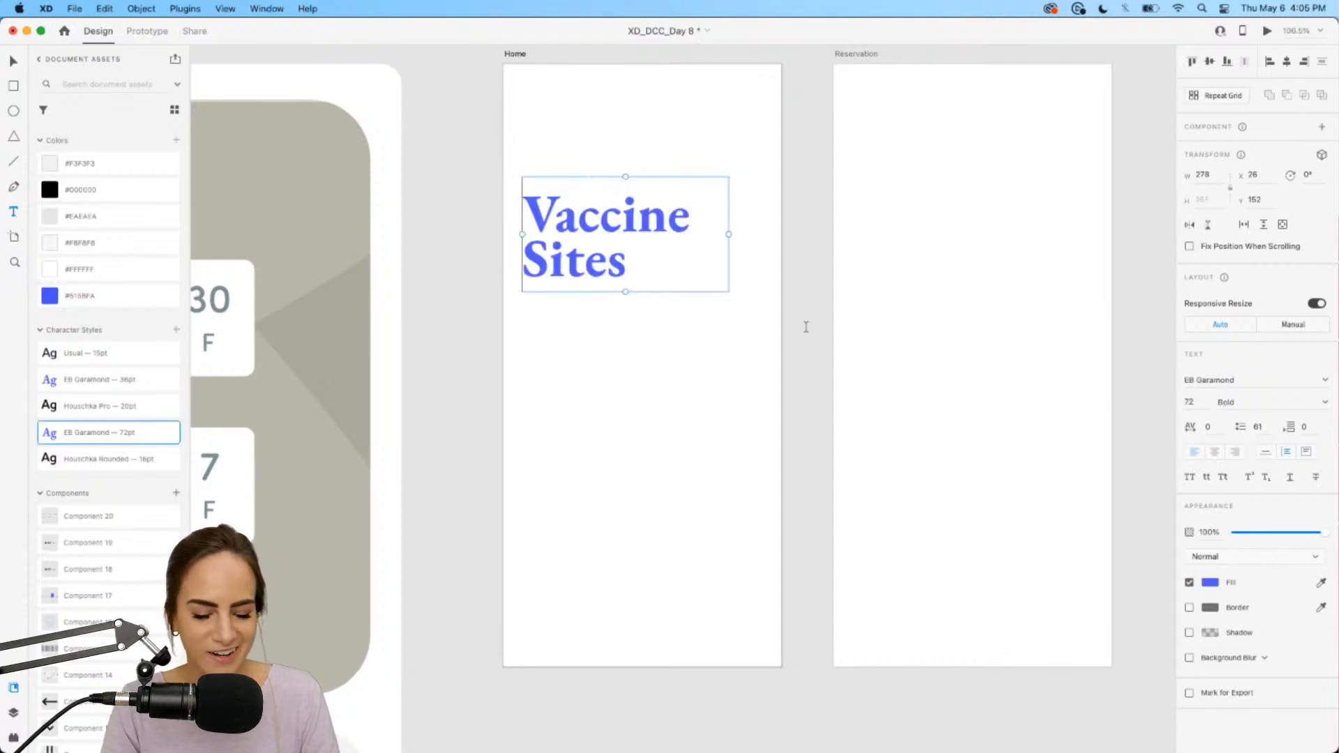
# Step: Reposition the "Vaccine Sites" title on the Home artboard to about X 44, Y 193
pyautogui.moveTo(569, 224); pyautogui.dragTo(580, 254)
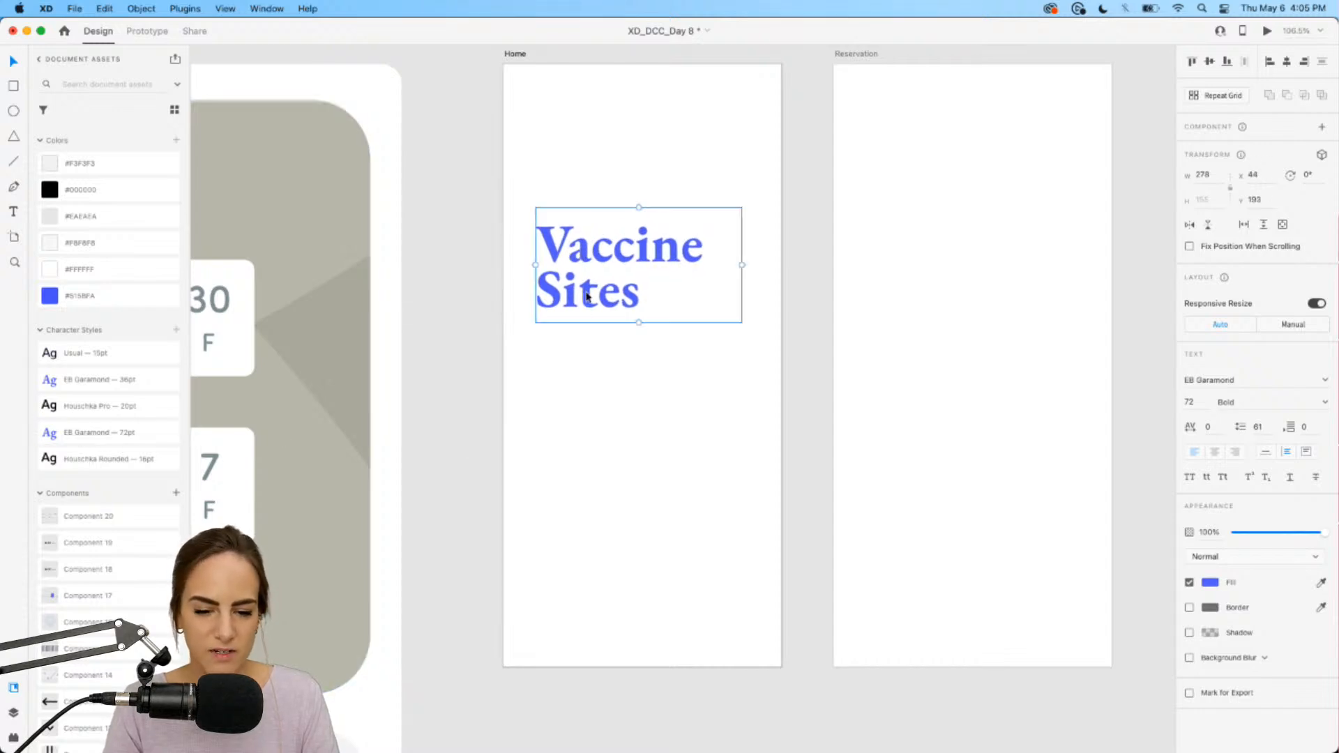
pyautogui.scroll(2, 585, 296)
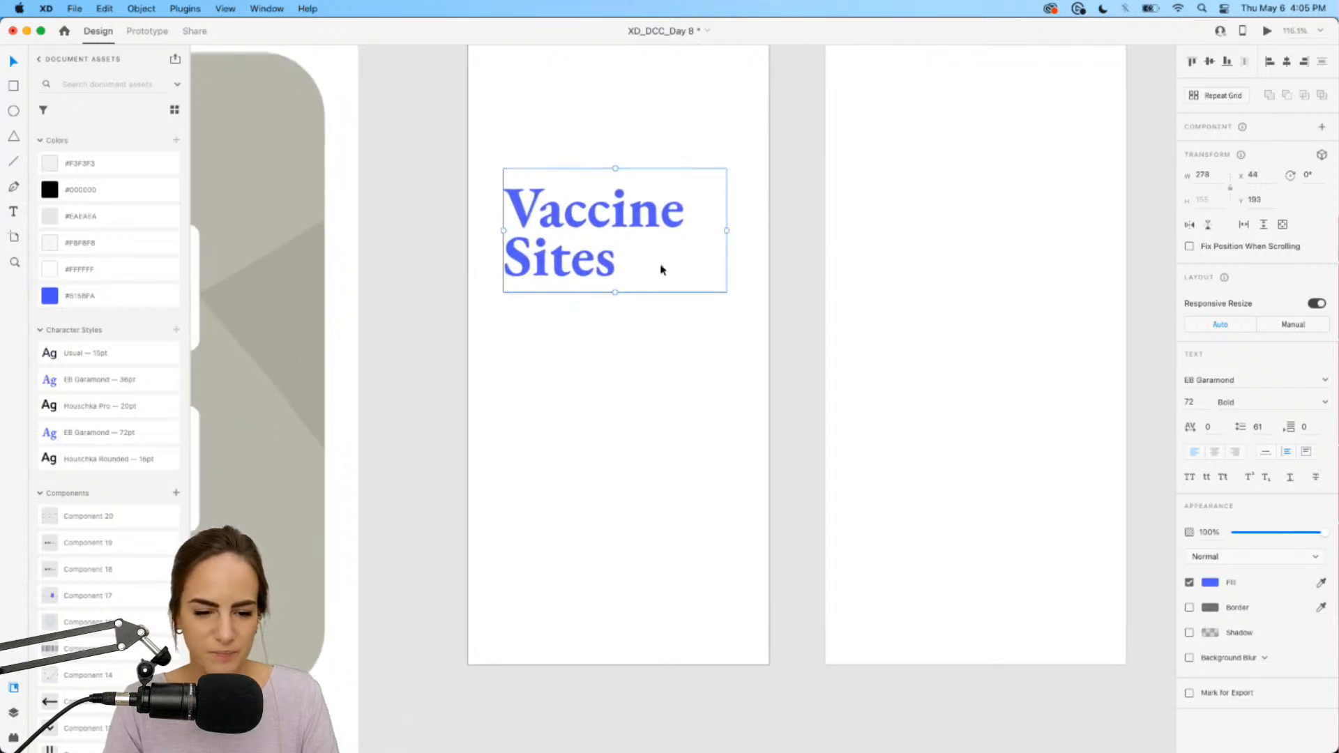
pyautogui.click(771, 457)
# Step: Place Component 9 on the Home artboard behind the "Vaccine Sites" title, at about X -40, Y 137
pyautogui.scroll(1, 644, 456)
pyautogui.scroll(-5, 155, 586)
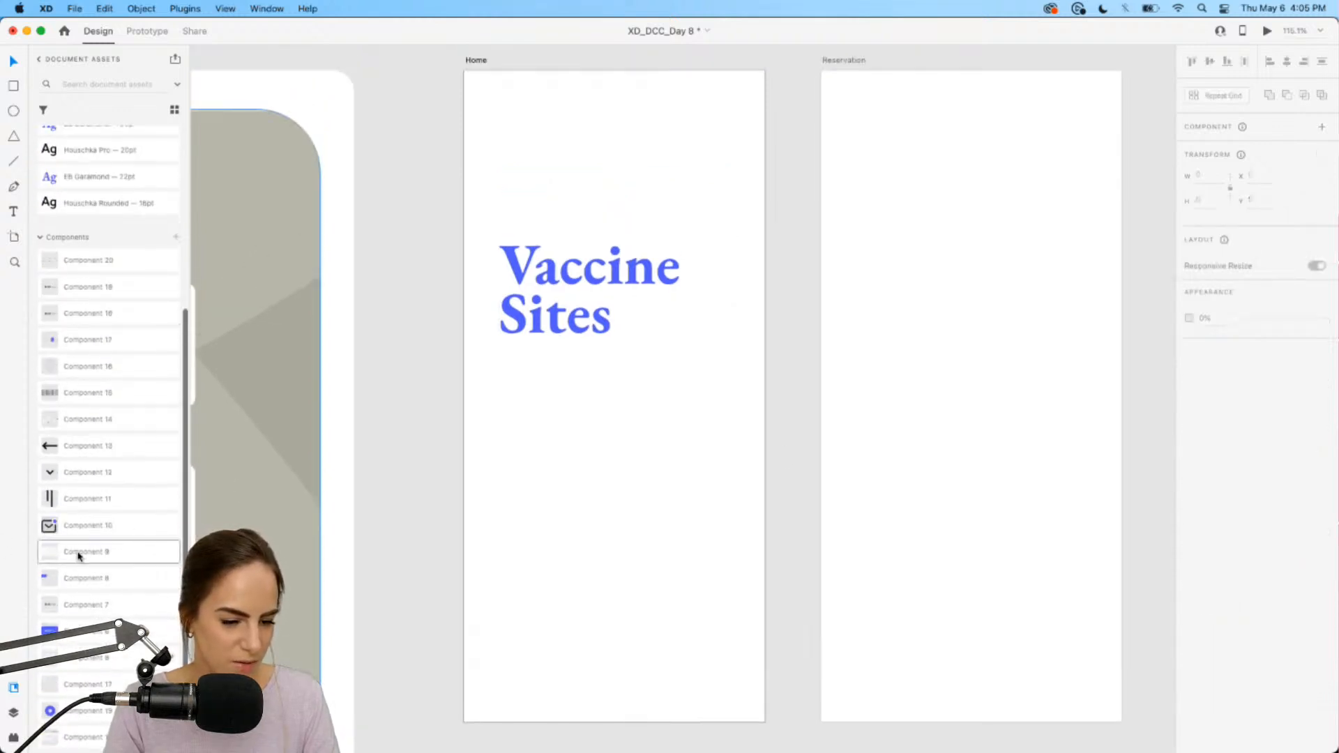
pyautogui.moveTo(79, 555); pyautogui.dragTo(555, 301)
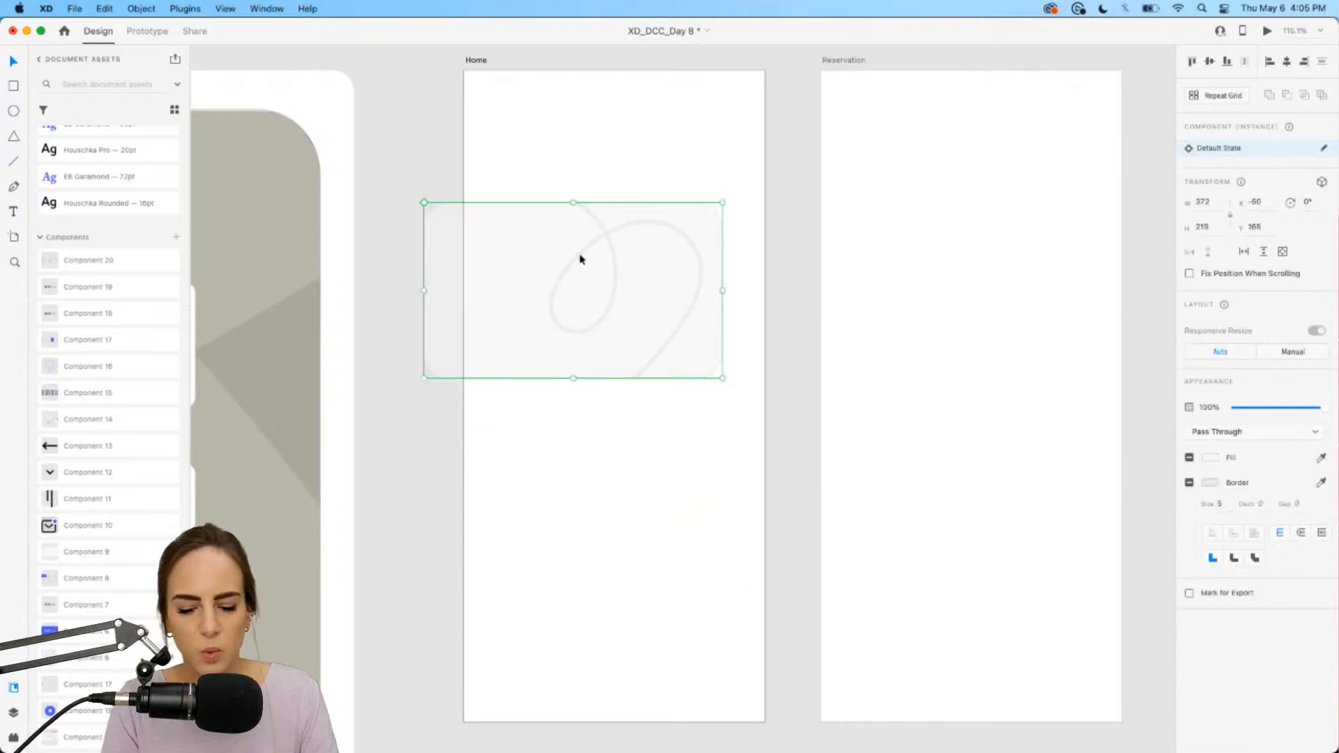
pyautogui.press('super+shift+bracketleft')
pyautogui.moveTo(479, 233); pyautogui.dragTo(486, 216)
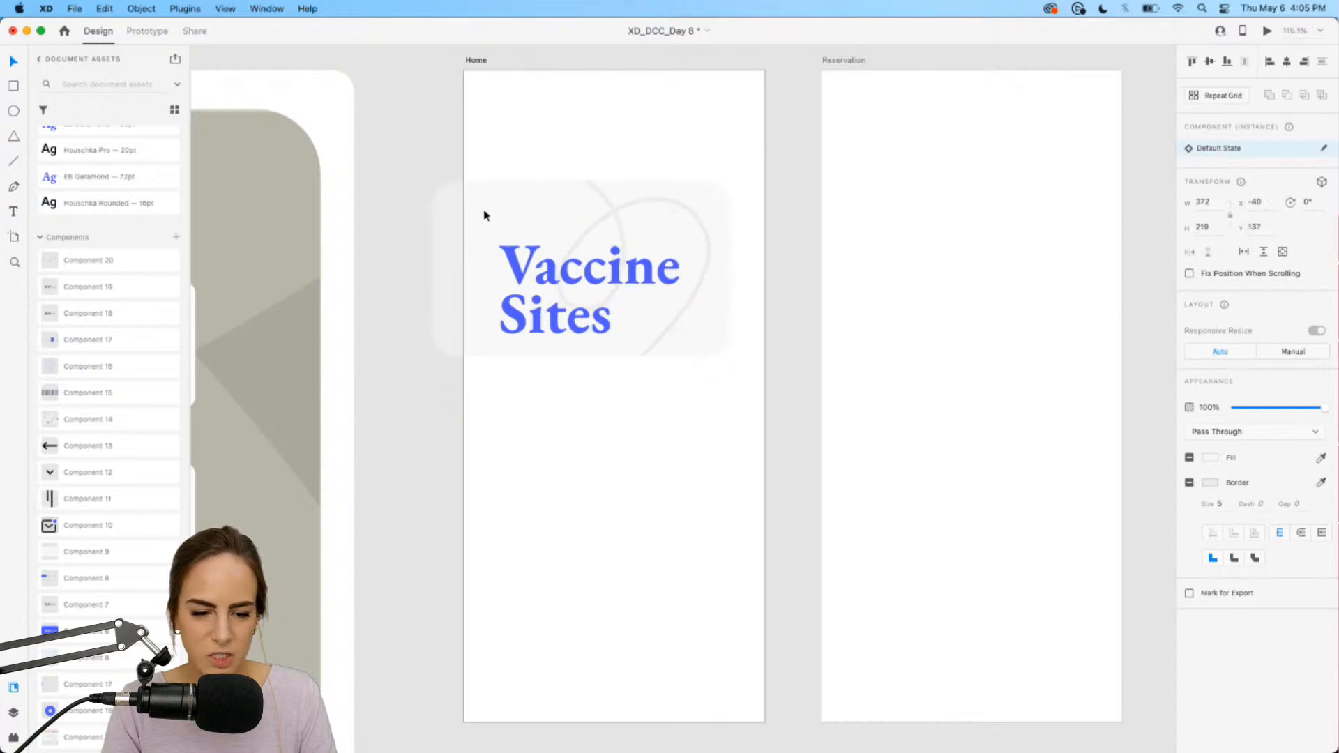
pyautogui.click(558, 135)
# Step: Place Component 11, the two vertical bars, in the upper-right corner of the Home artboard at about X 325, Y 46
pyautogui.scroll(-3, 559, 135)
pyautogui.rightClick(560, 138)
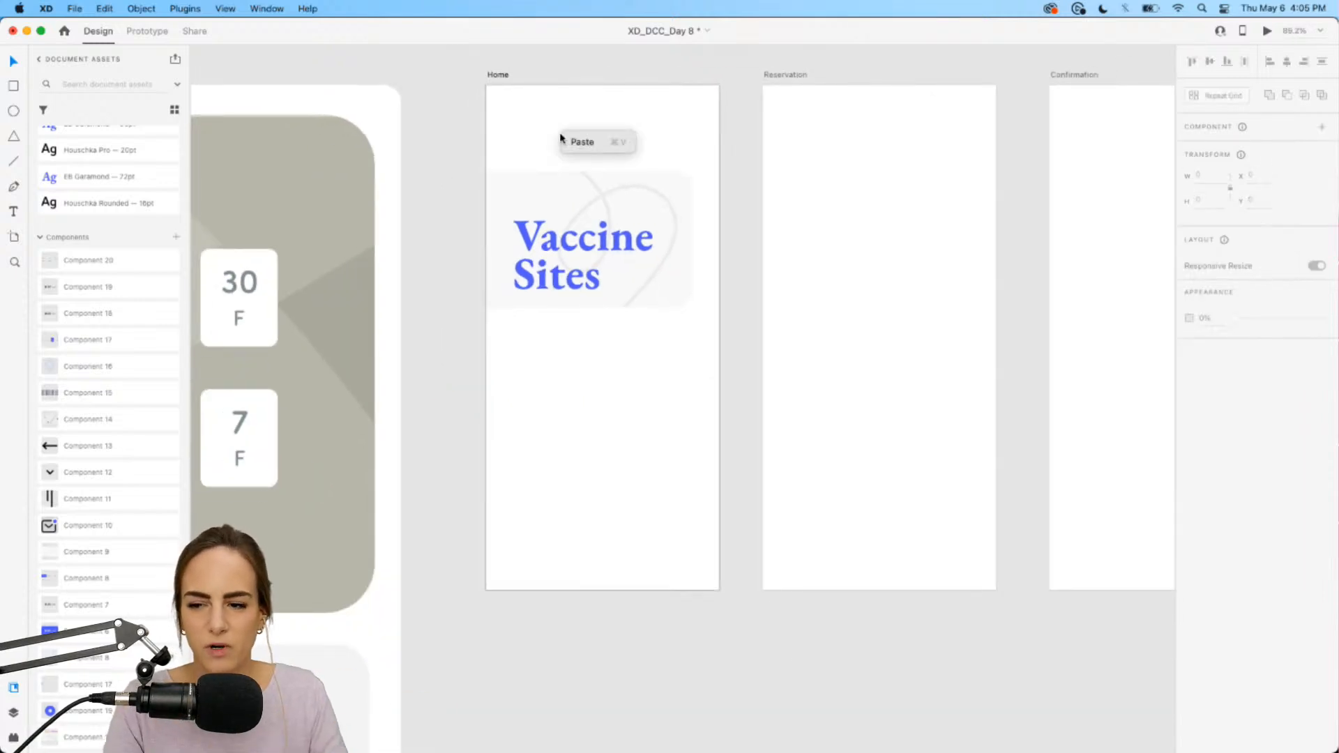
pyautogui.click(503, 131)
pyautogui.scroll(2, 502, 134)
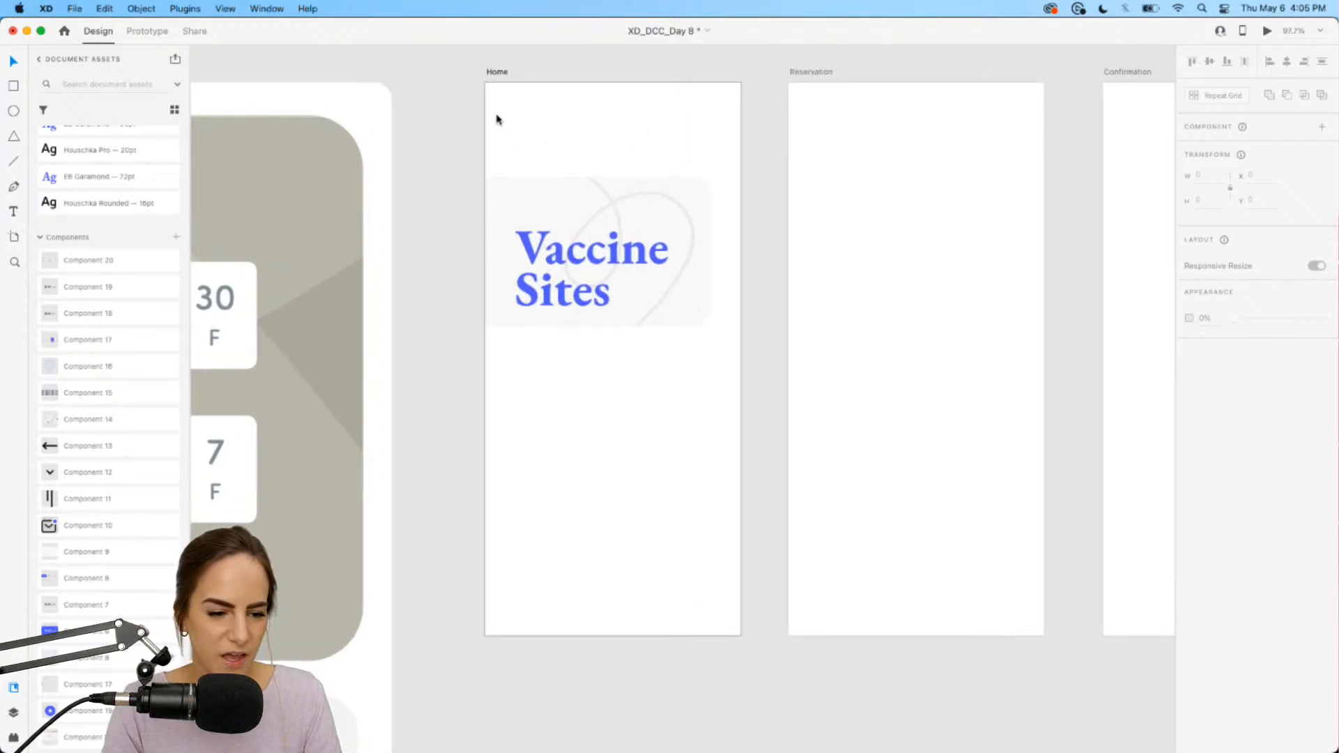
pyautogui.moveTo(89, 497); pyautogui.dragTo(761, 104)
pyautogui.scroll(5, 633, 137)
pyautogui.click(634, 137)
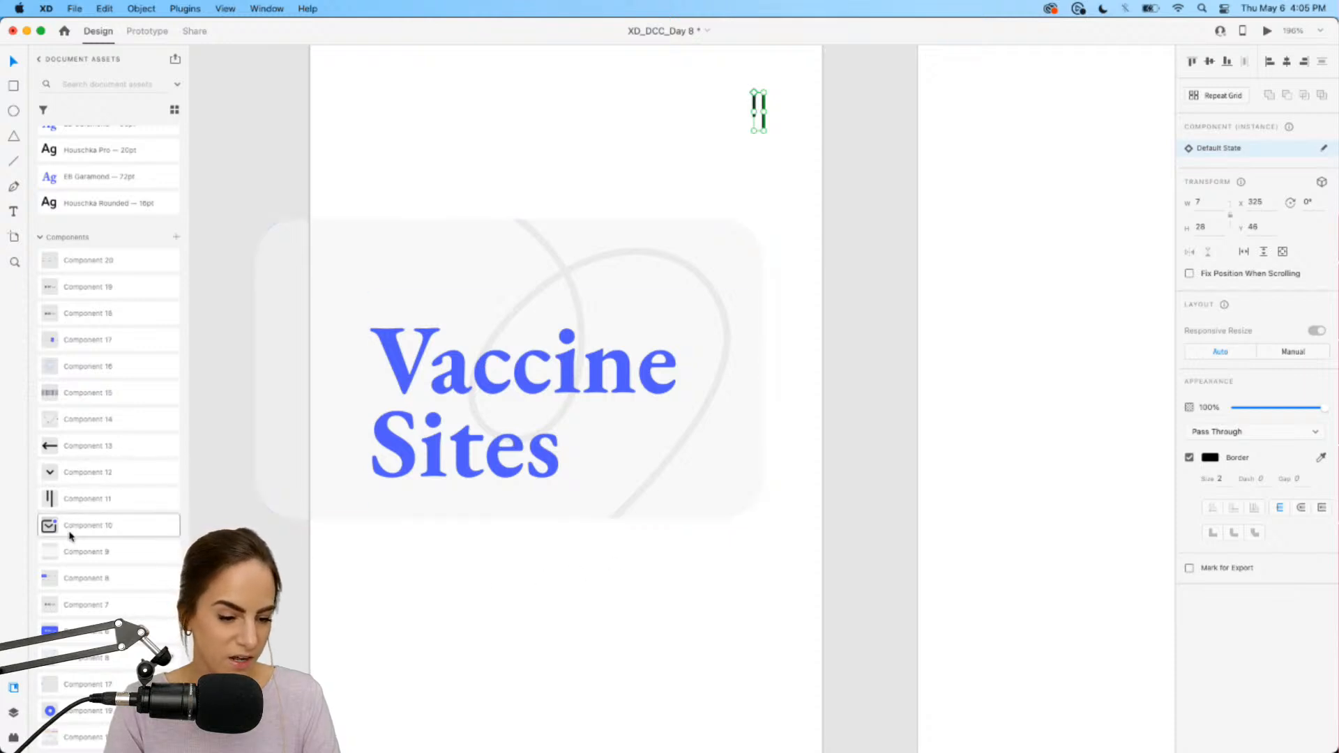
# Step: Place the Component 10 icon on the Home artboard just left of the two vertical bars
pyautogui.moveTo(65, 526); pyautogui.dragTo(702, 101)
pyautogui.click(637, 125)
pyautogui.scroll(-5, 637, 126)
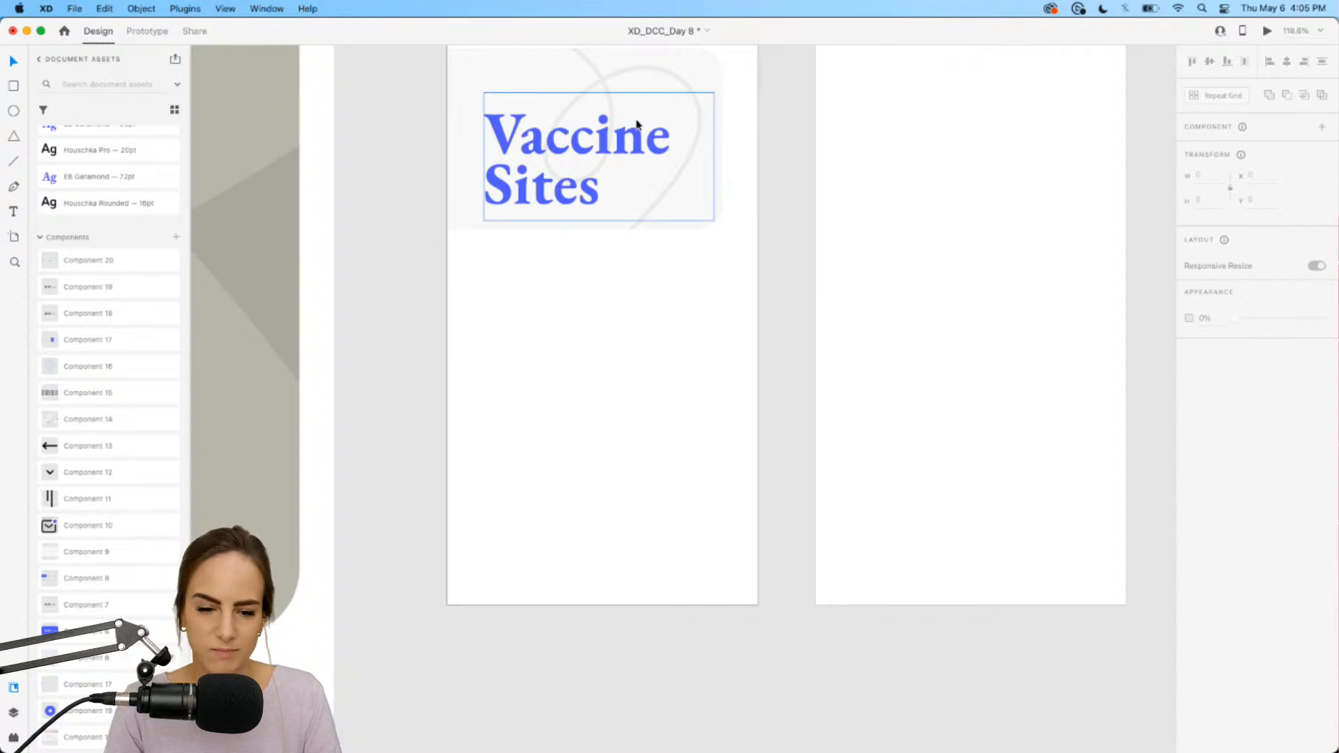
# Step: Add a text area about 278 wide below the title background on the Home artboard, reading "To reserve"
pyautogui.scroll(3, 637, 251)
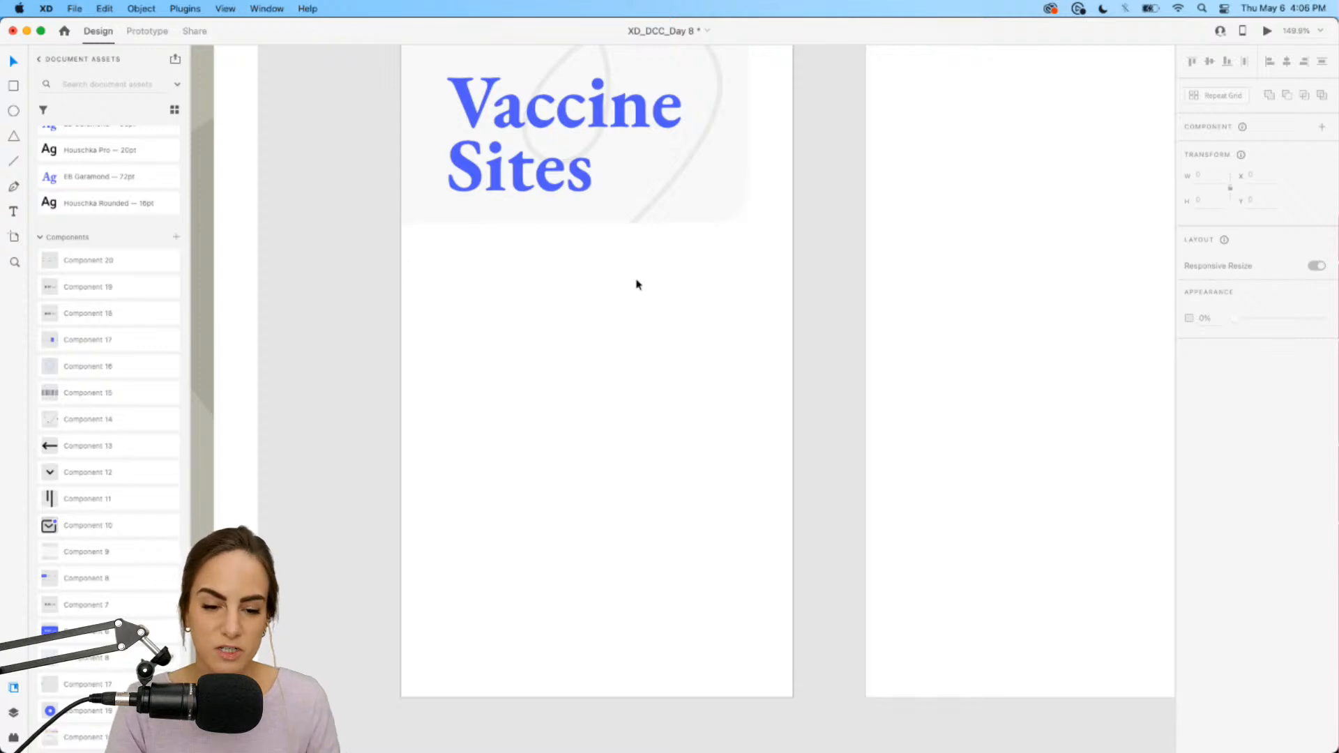
pyautogui.hscroll(-1, 637, 285)
pyautogui.scroll(1, 636, 284)
pyautogui.click(13, 212)
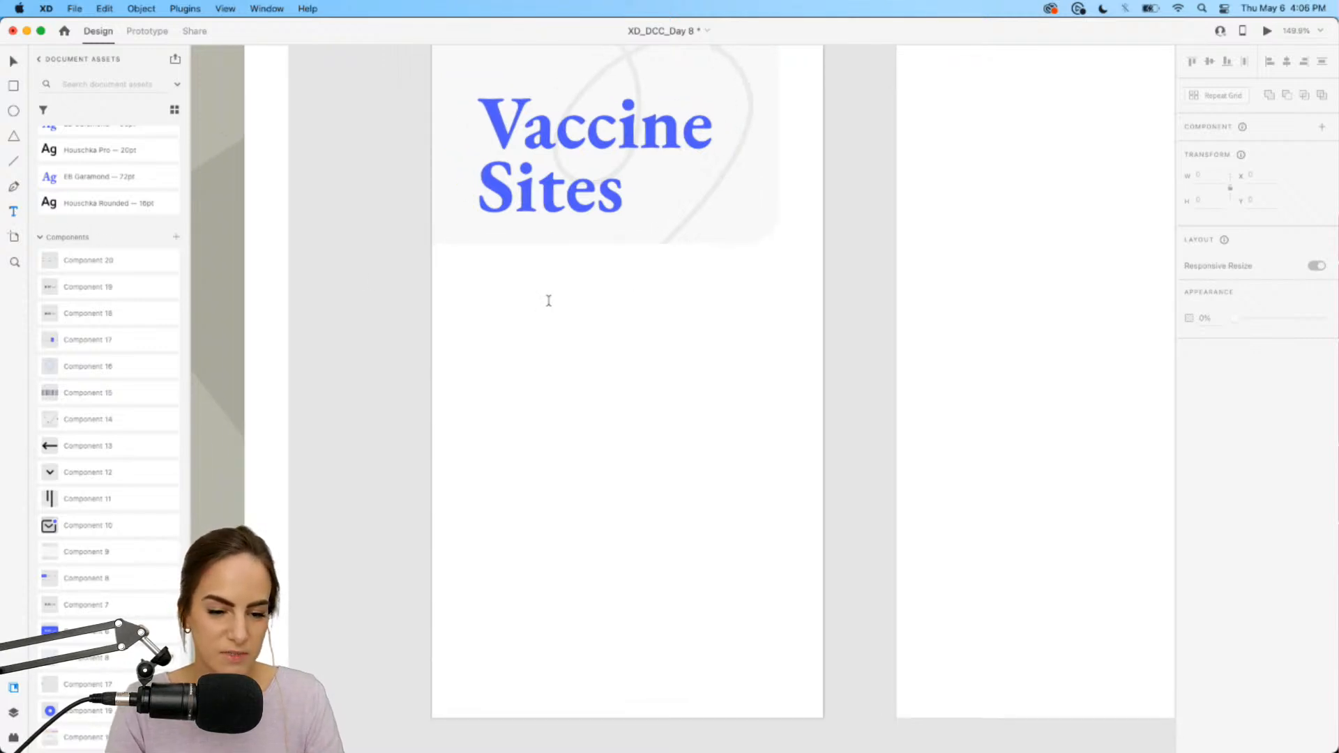
pyautogui.moveTo(481, 269); pyautogui.dragTo(772, 407)
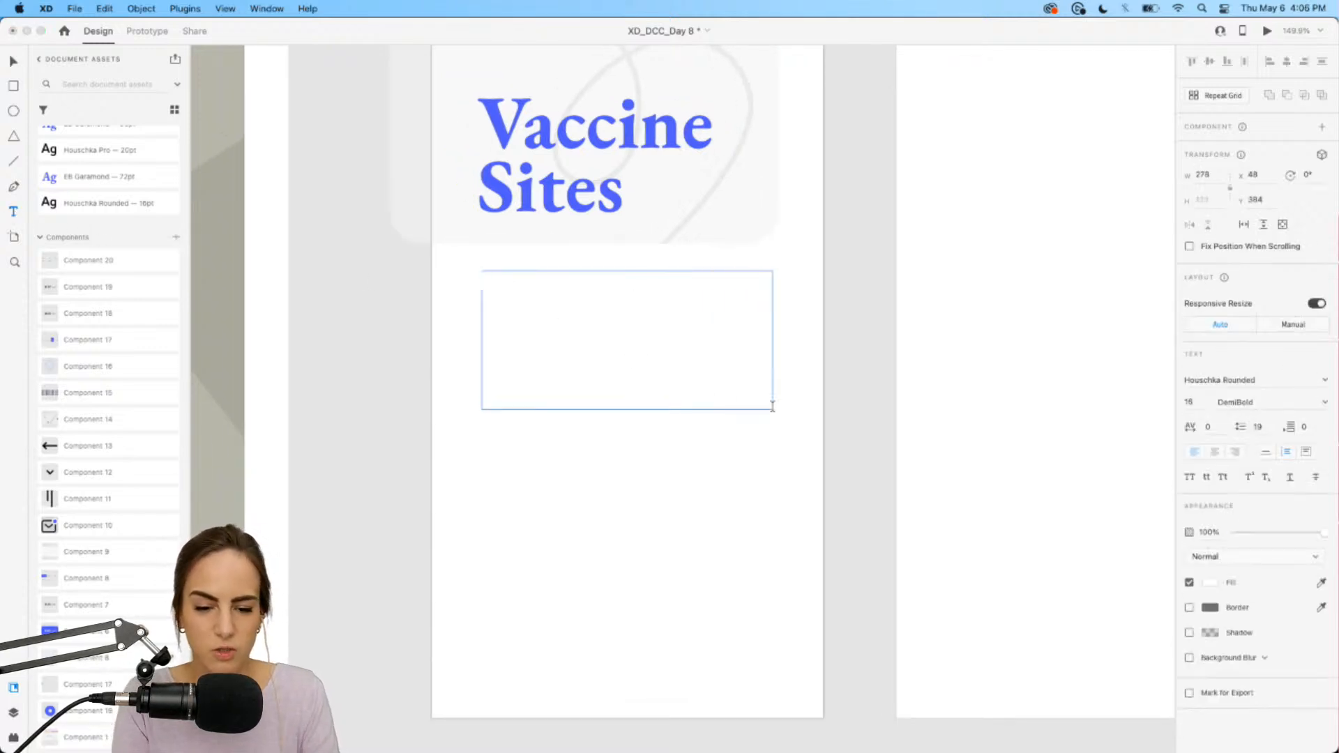
pyautogui.write('F')
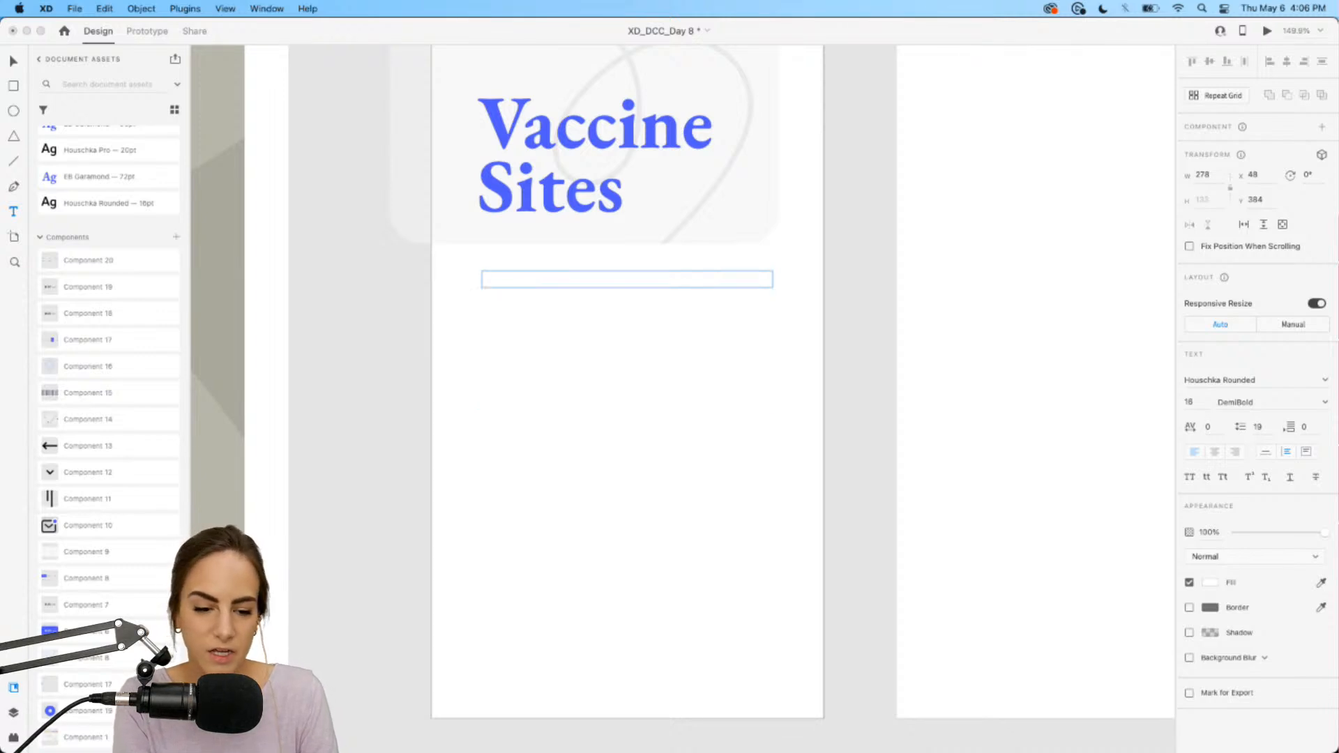
pyautogui.press('Escape')
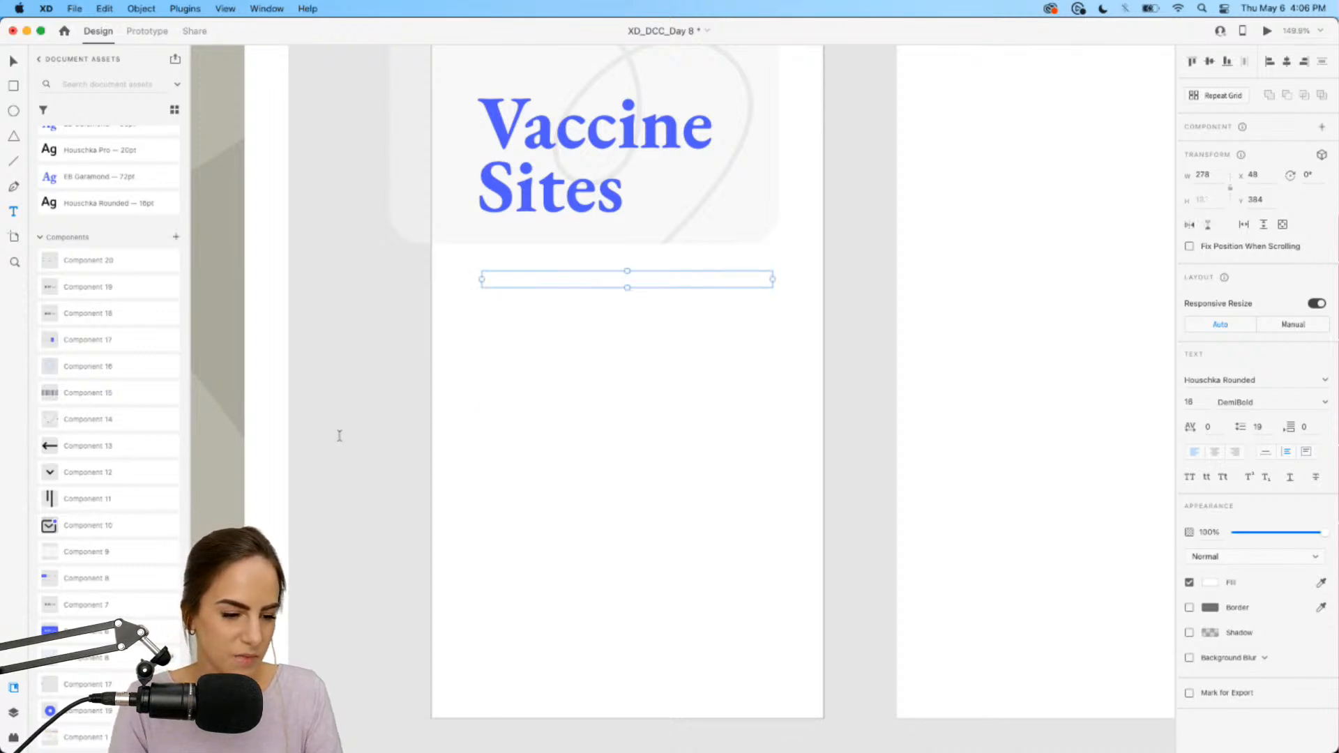
# Step: Compare Houschka Pro 20pt with Houschka Rounded 16pt on the new text, apply the latter, and enlarge the text area to about 59 high
pyautogui.scroll(2, 112, 345)
pyautogui.scroll(1, 112, 345)
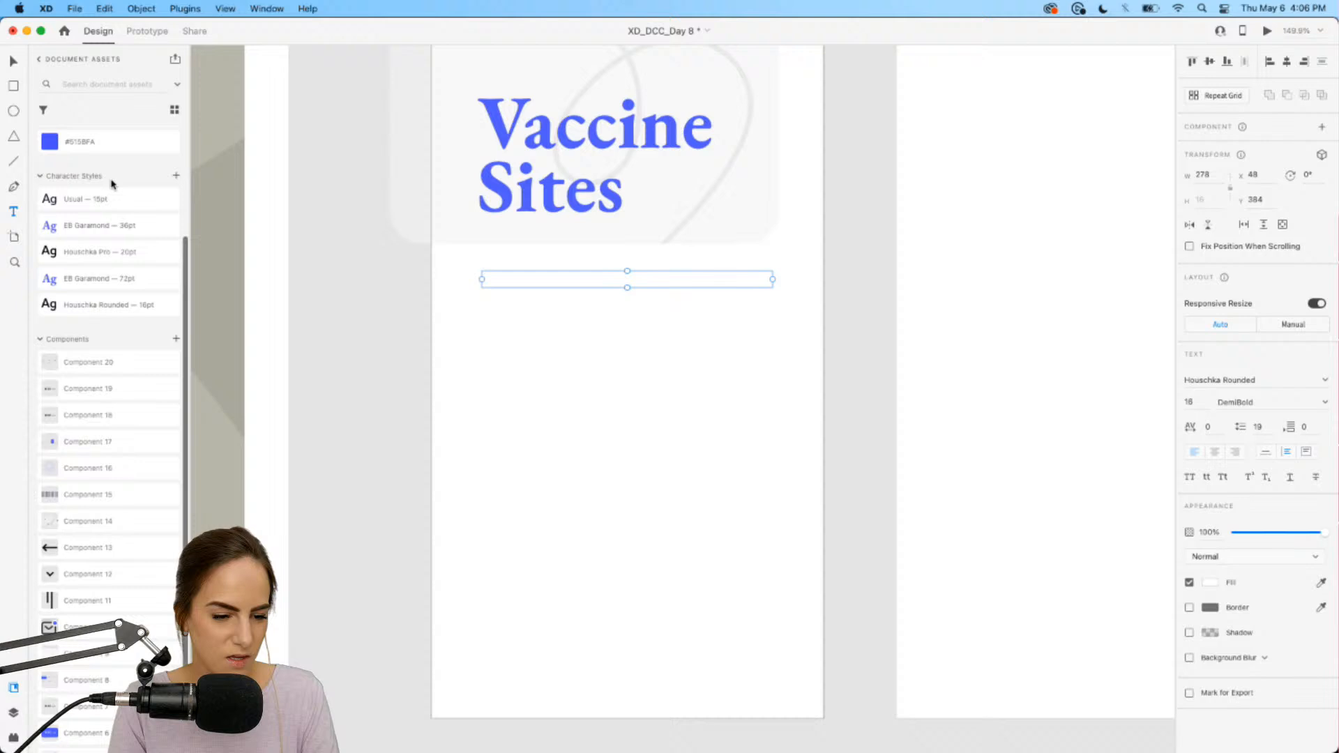
pyautogui.click(104, 251)
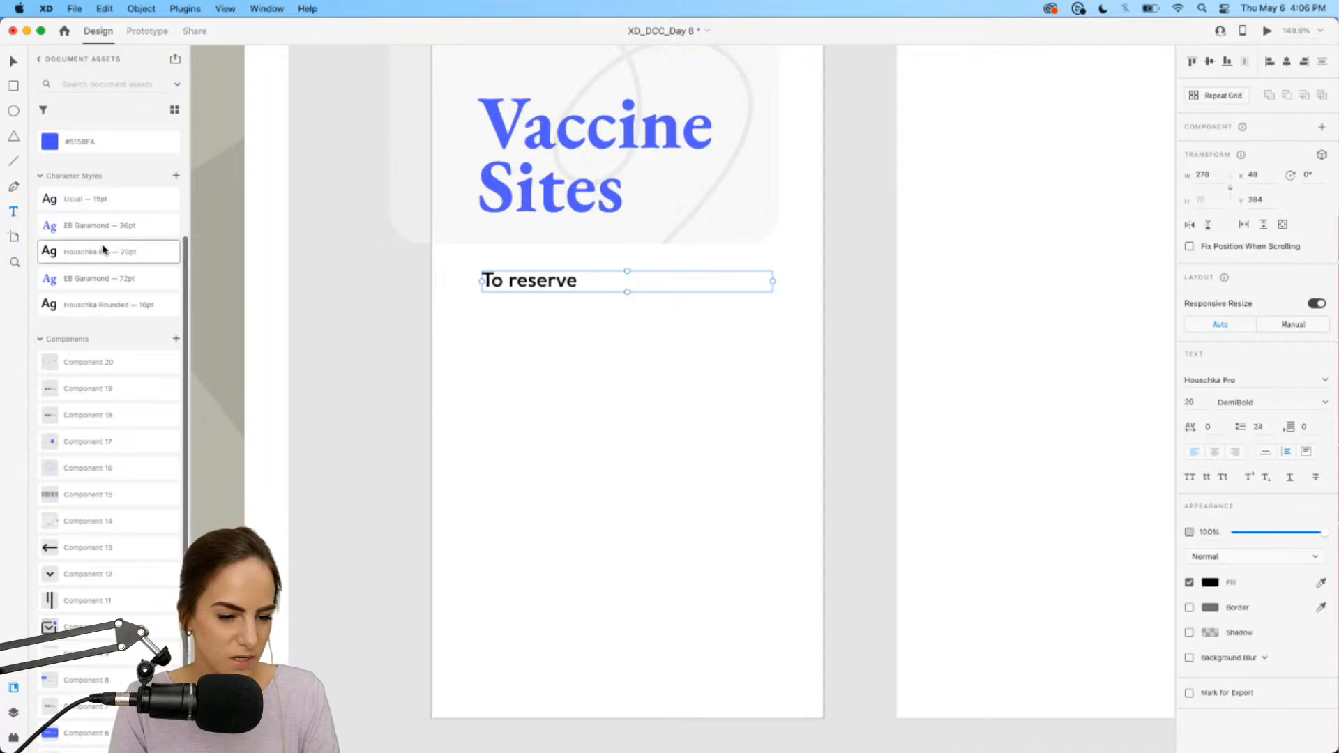
pyautogui.click(94, 314)
pyautogui.click(98, 254)
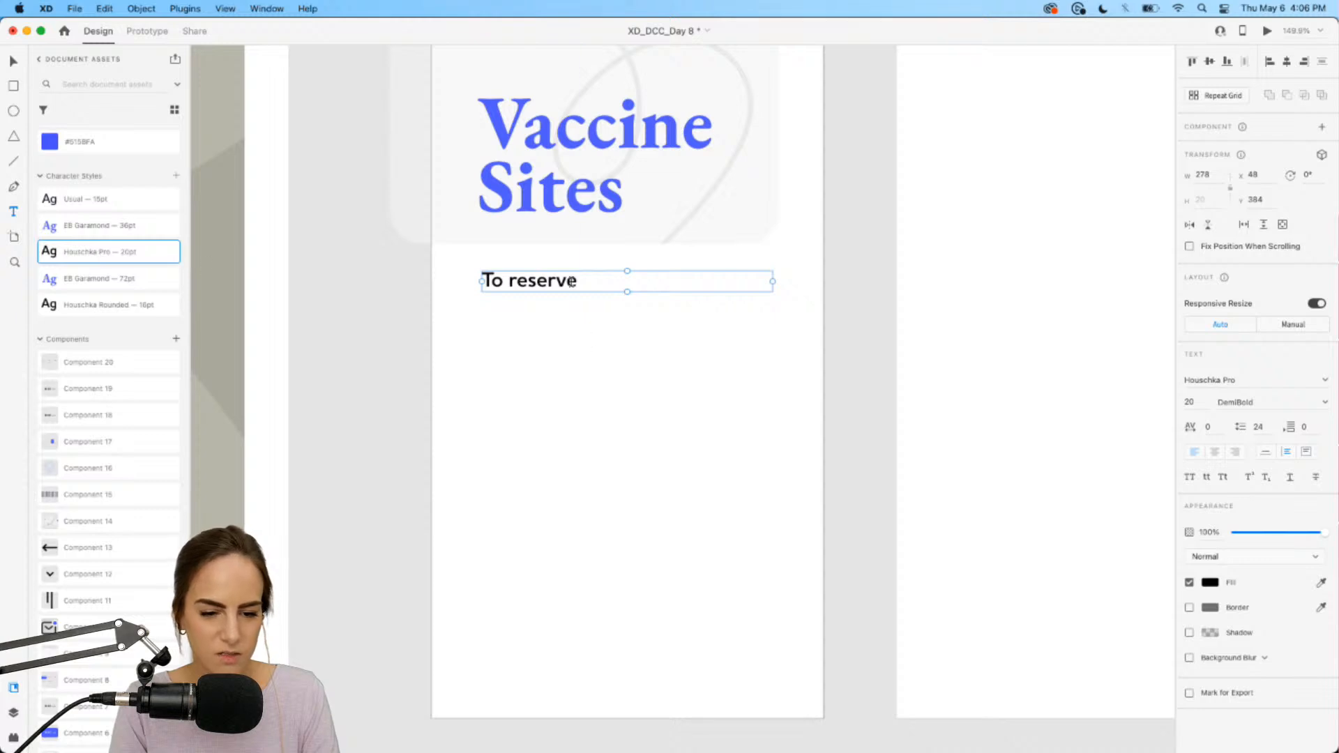
pyautogui.click(119, 304)
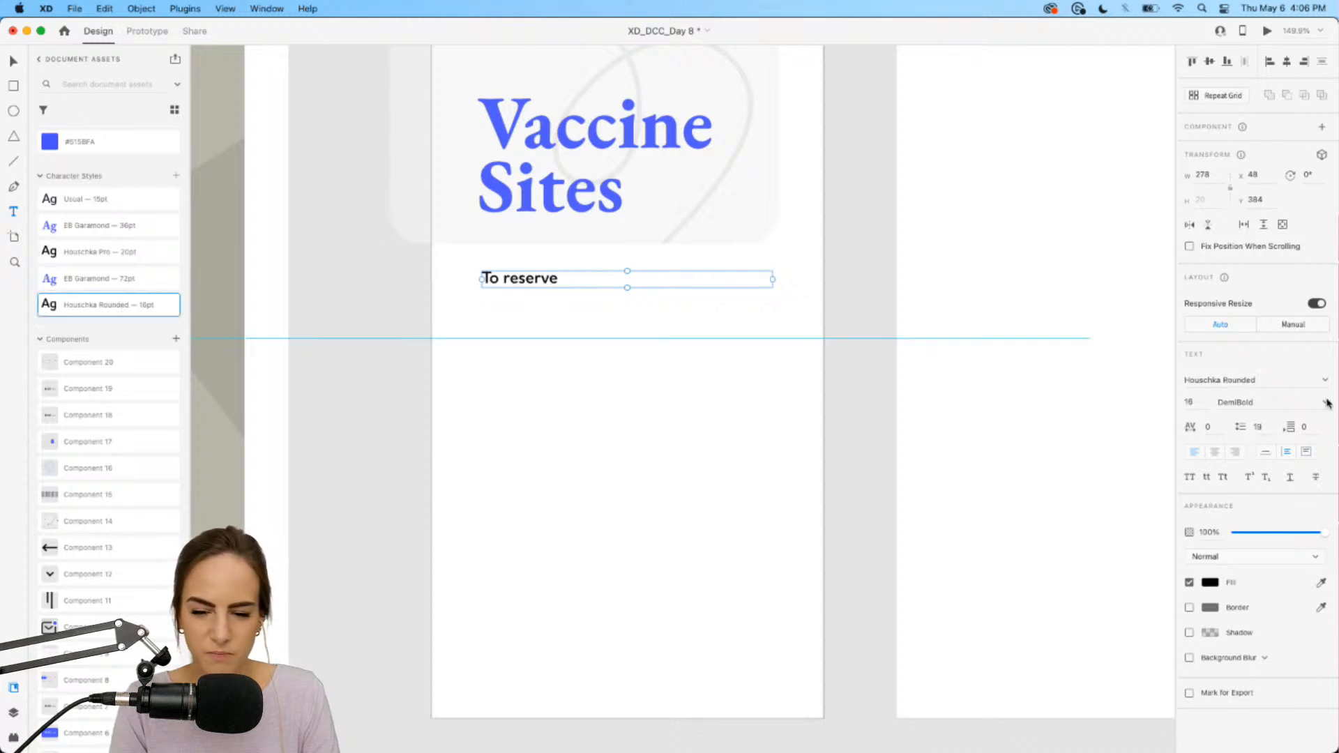
pyautogui.moveTo(627, 287); pyautogui.dragTo(627, 332)
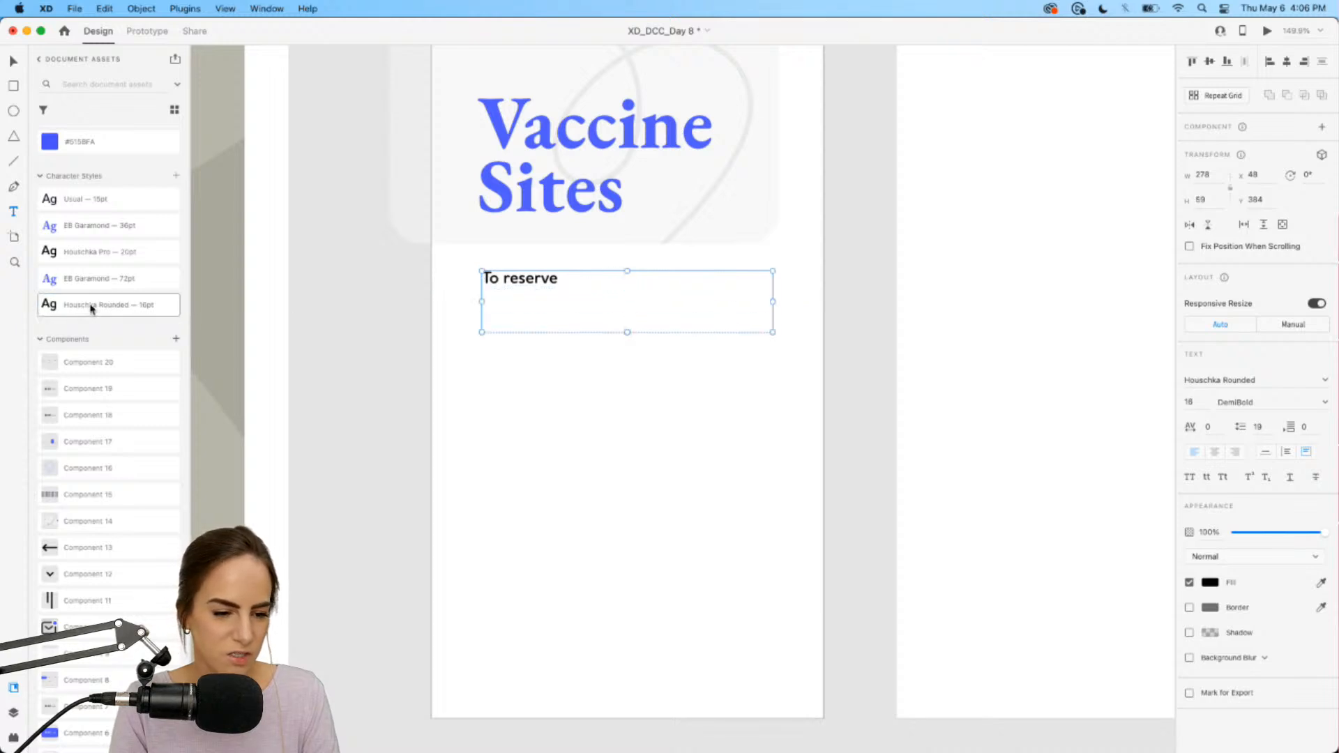
# Step: Complete the intro text on the Home artboard to read "To reserve a vaccination appointment, fill out the details below."
pyautogui.doubleClick(556, 280)
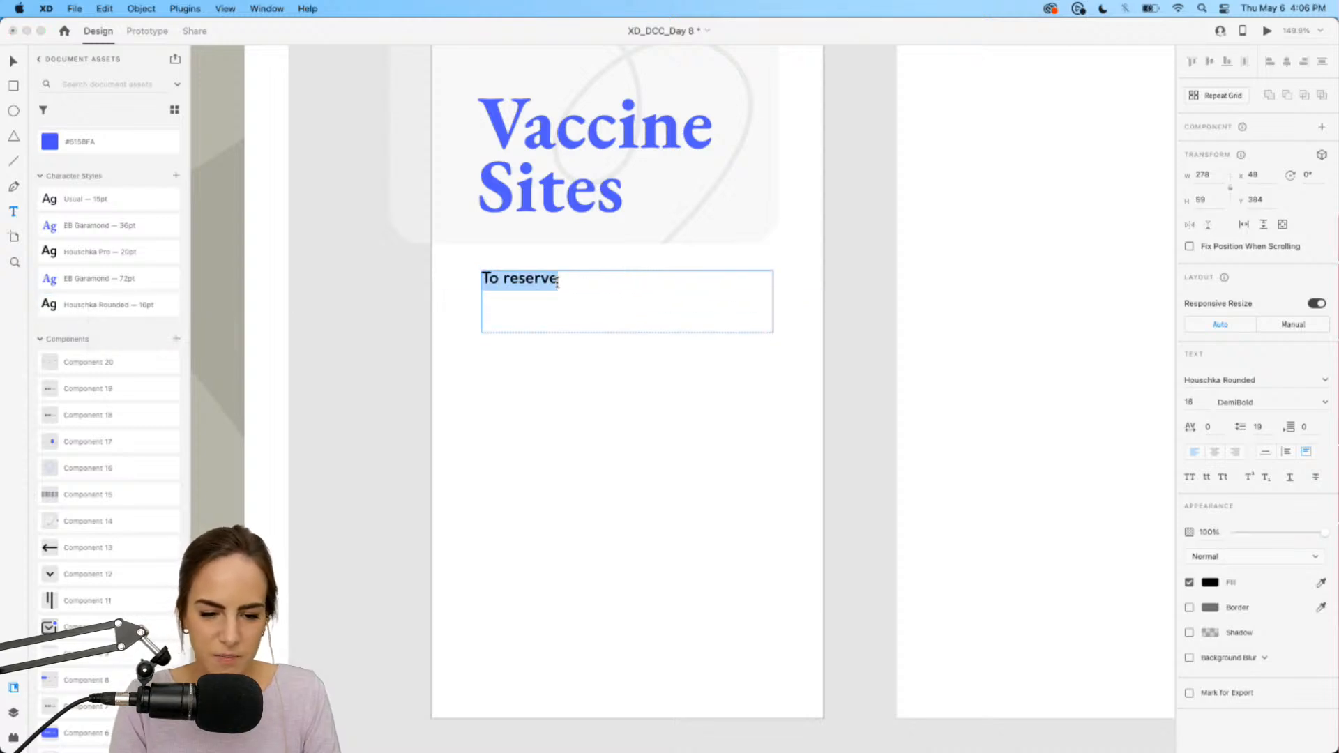
pyautogui.click(555, 280)
pyautogui.write('a v')
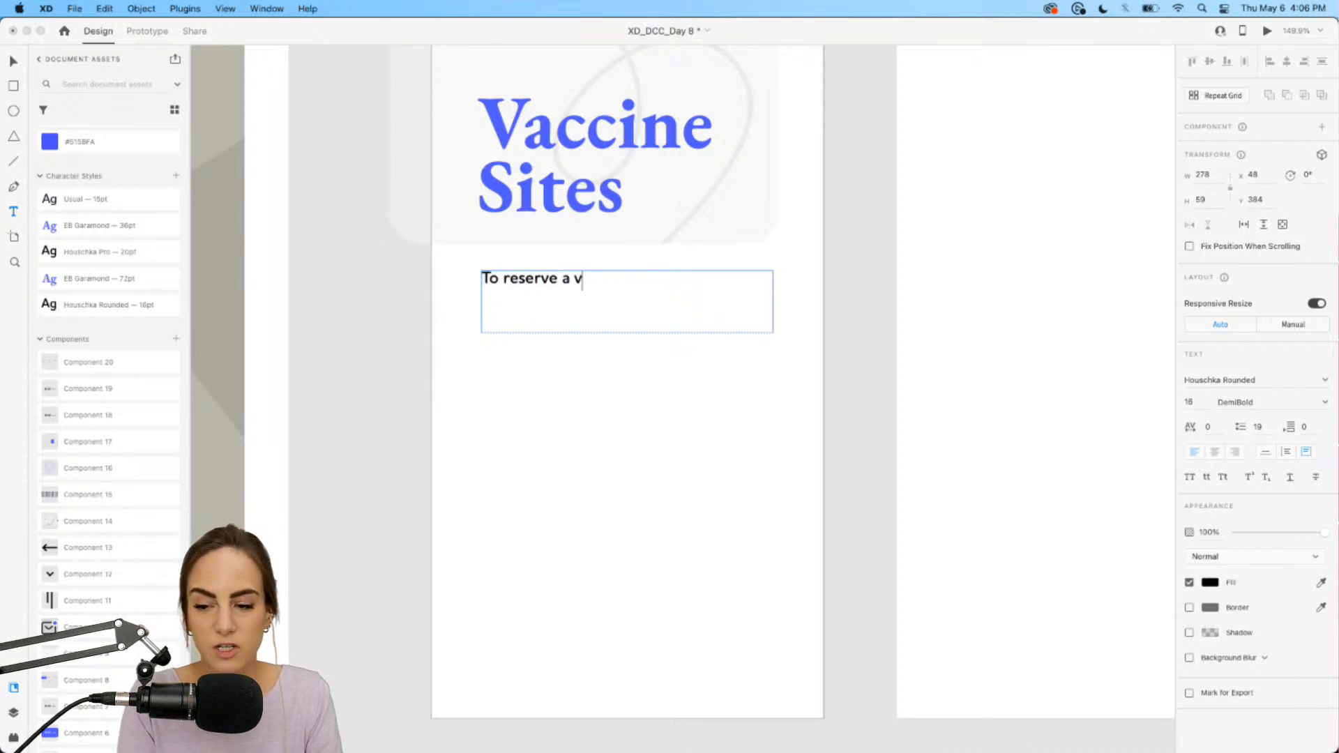
pyautogui.write('accubt=')
pyautogui.press('BackSpace')
pyautogui.press('BackSpace')
pyautogui.press('BackSpace')
pyautogui.press('BackSpace')
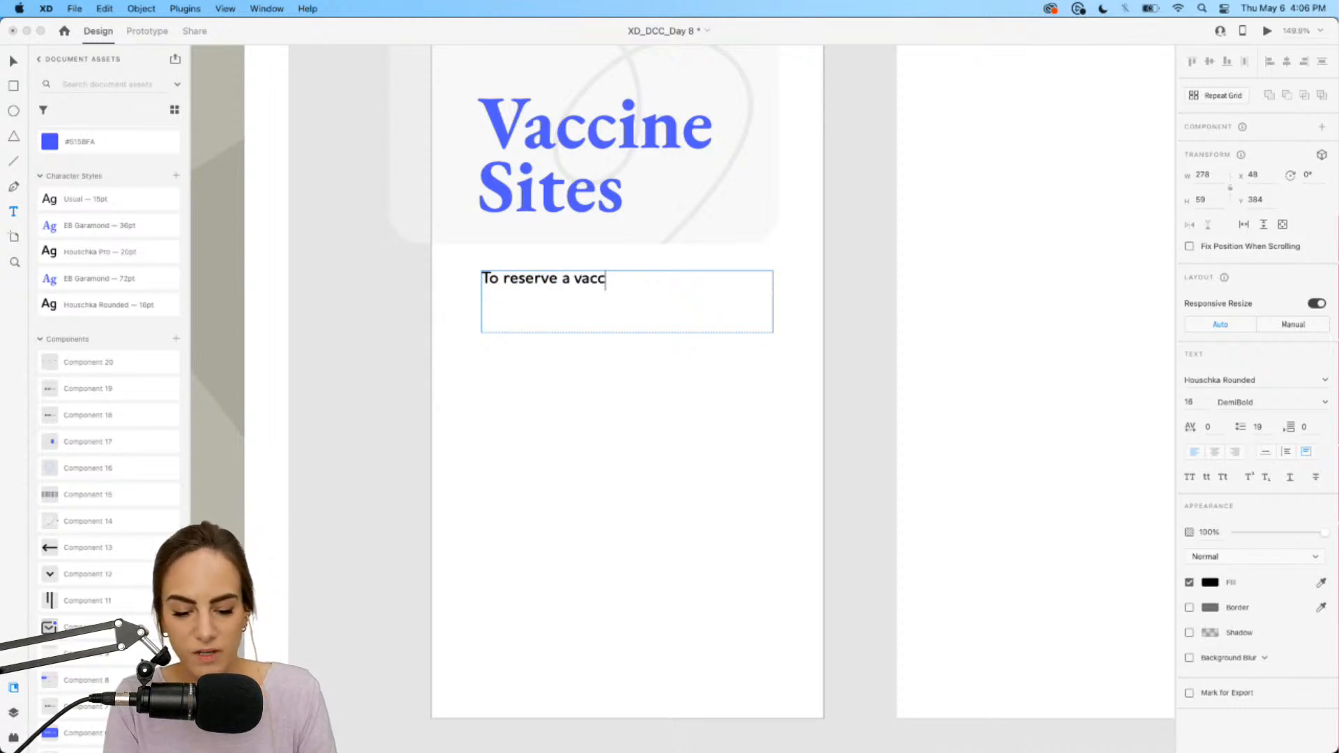
pyautogui.write('inations')
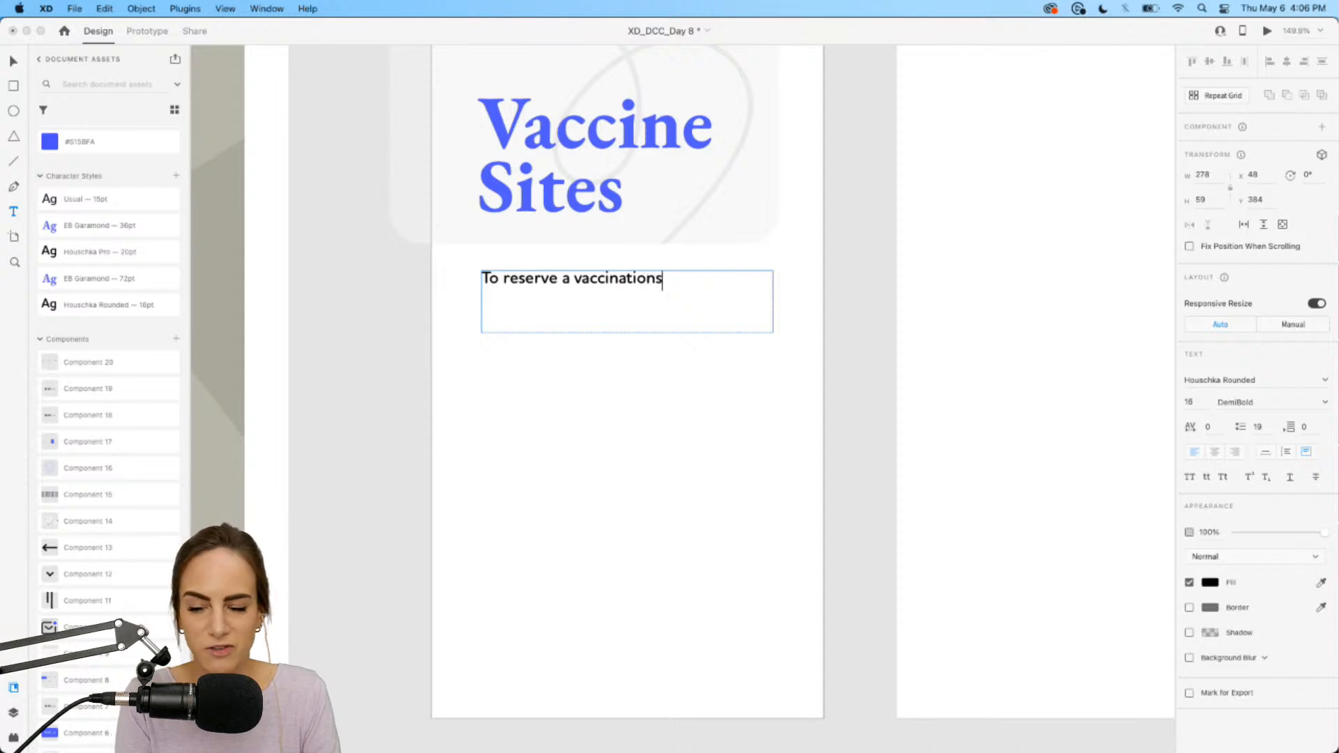
pyautogui.press('BackSpace')
pyautogui.write('a')
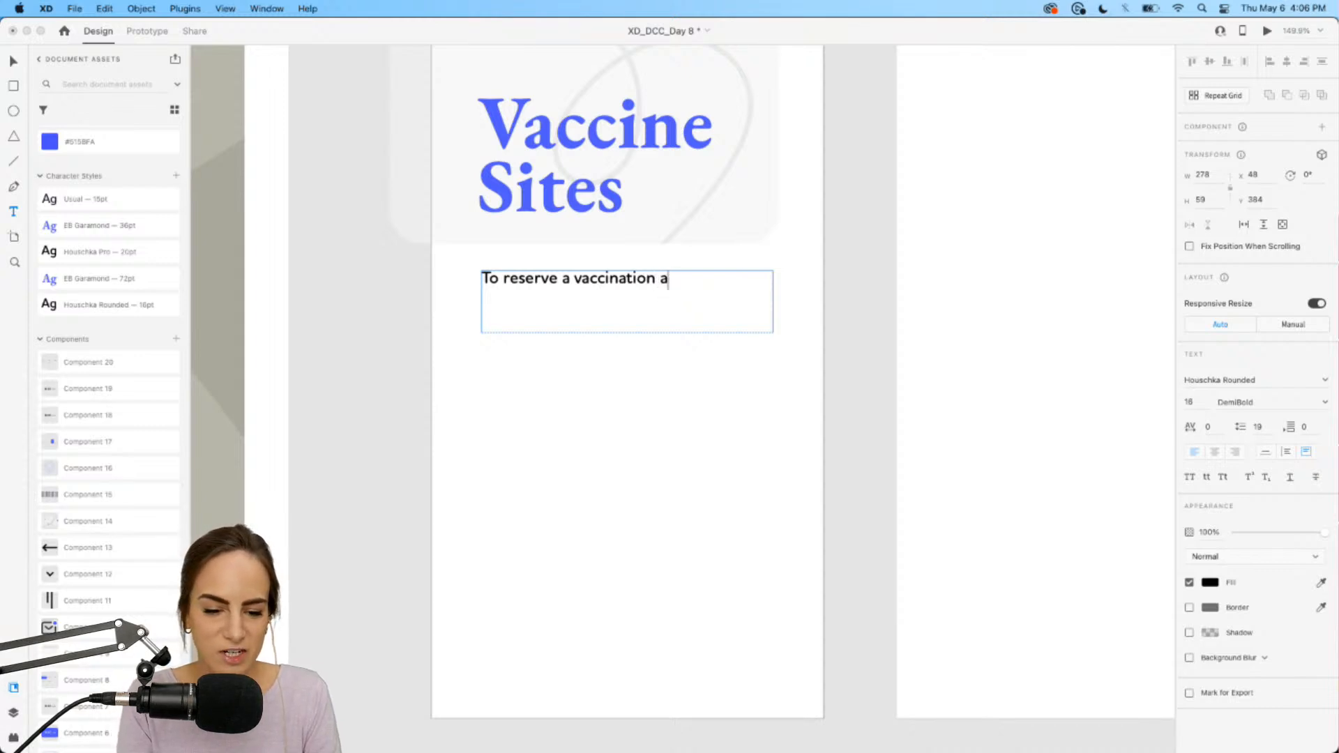
pyautogui.write('ppointment, fi')
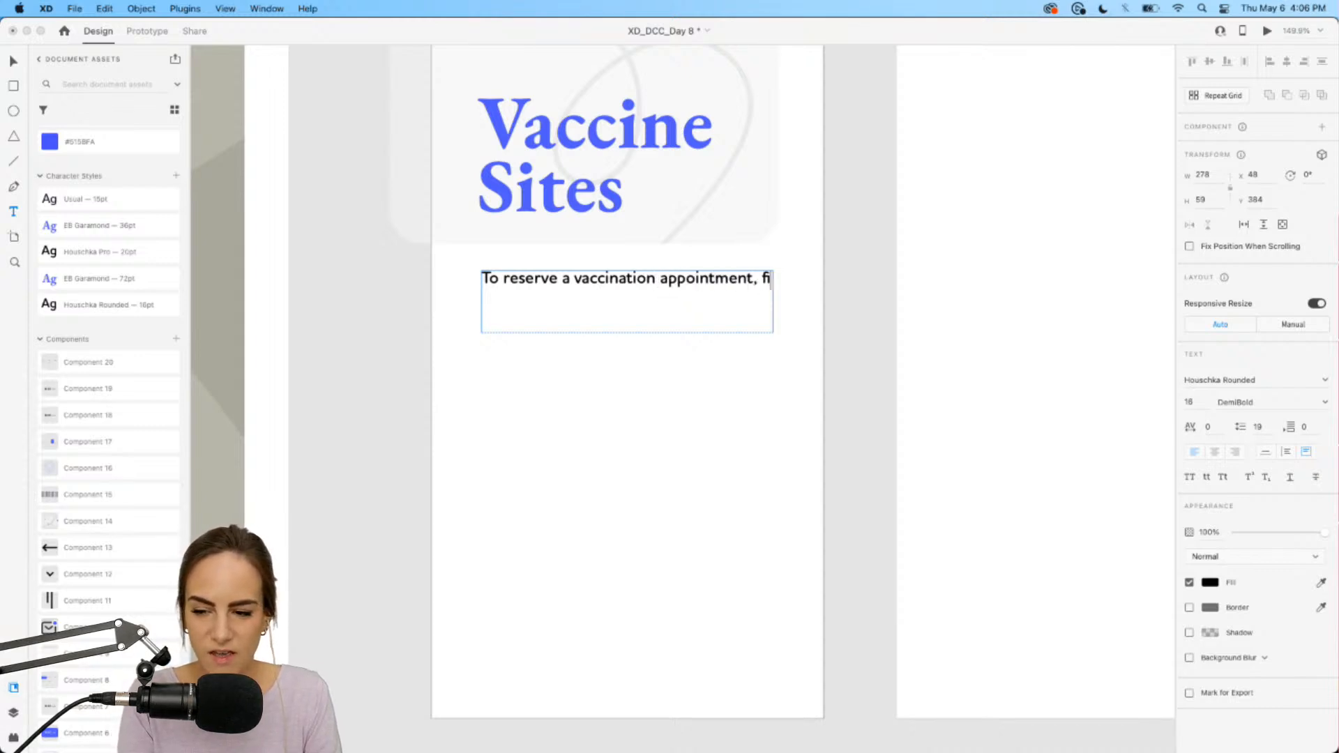
pyautogui.write('ll iout the de')
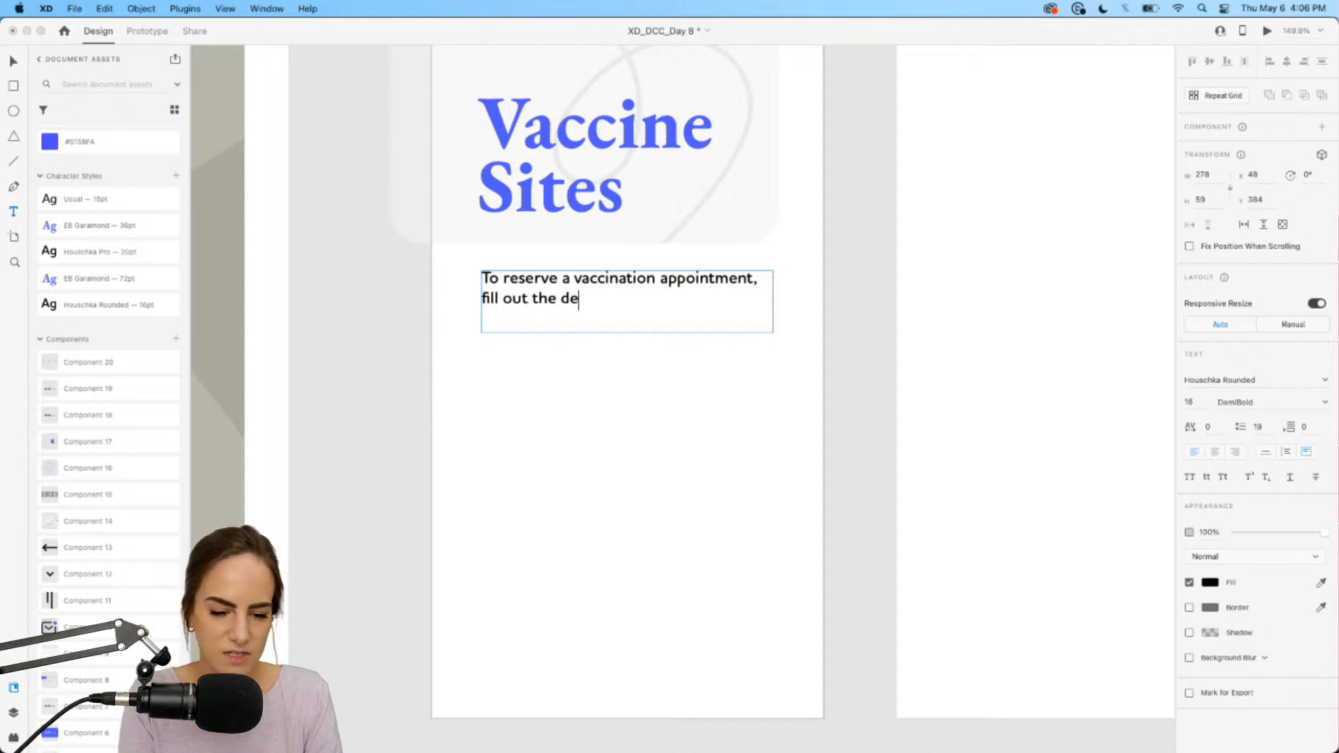
pyautogui.write('tails b')
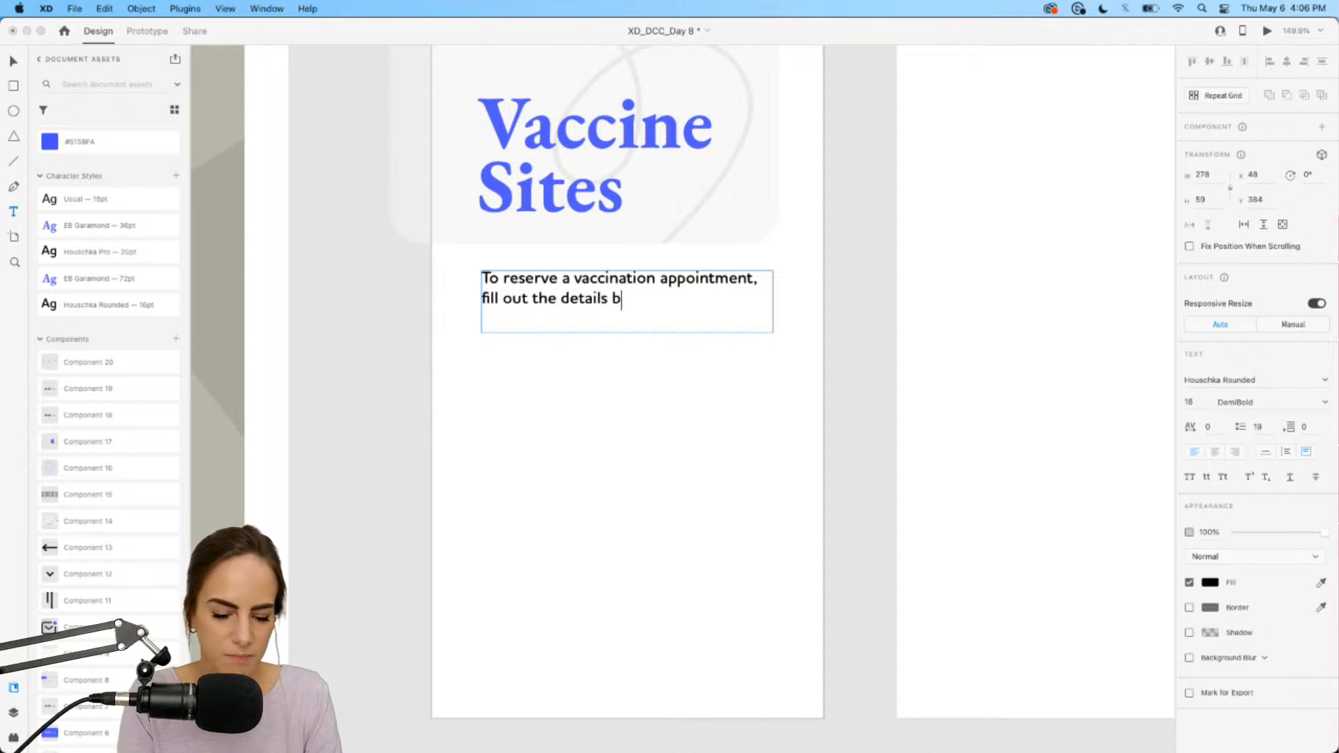
pyautogui.write('elow.')
pyautogui.press('Escape')
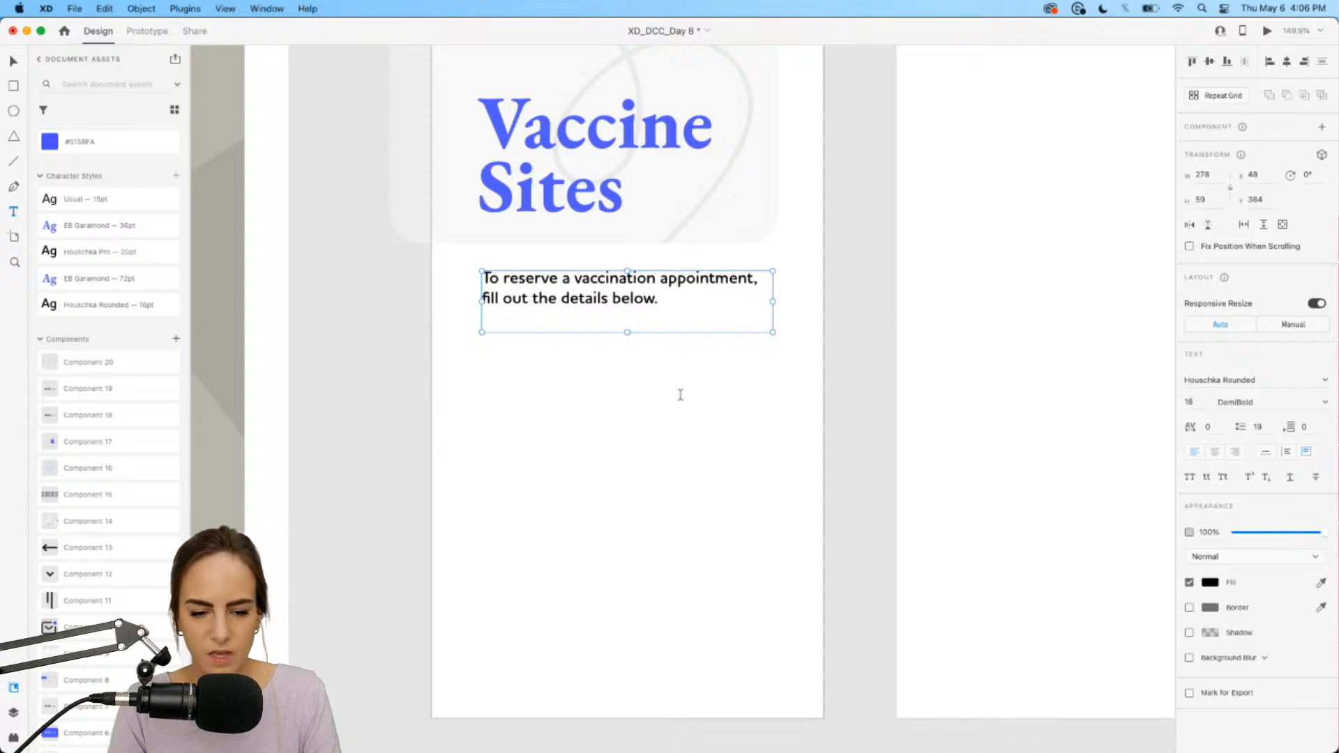
# Step: Shift the Vaccine Sites title and the intro text together 3 px to the left
pyautogui.press('v')
pyautogui.keyDown('shift'); pyautogui.click(539, 206); pyautogui.keyUp('shift')
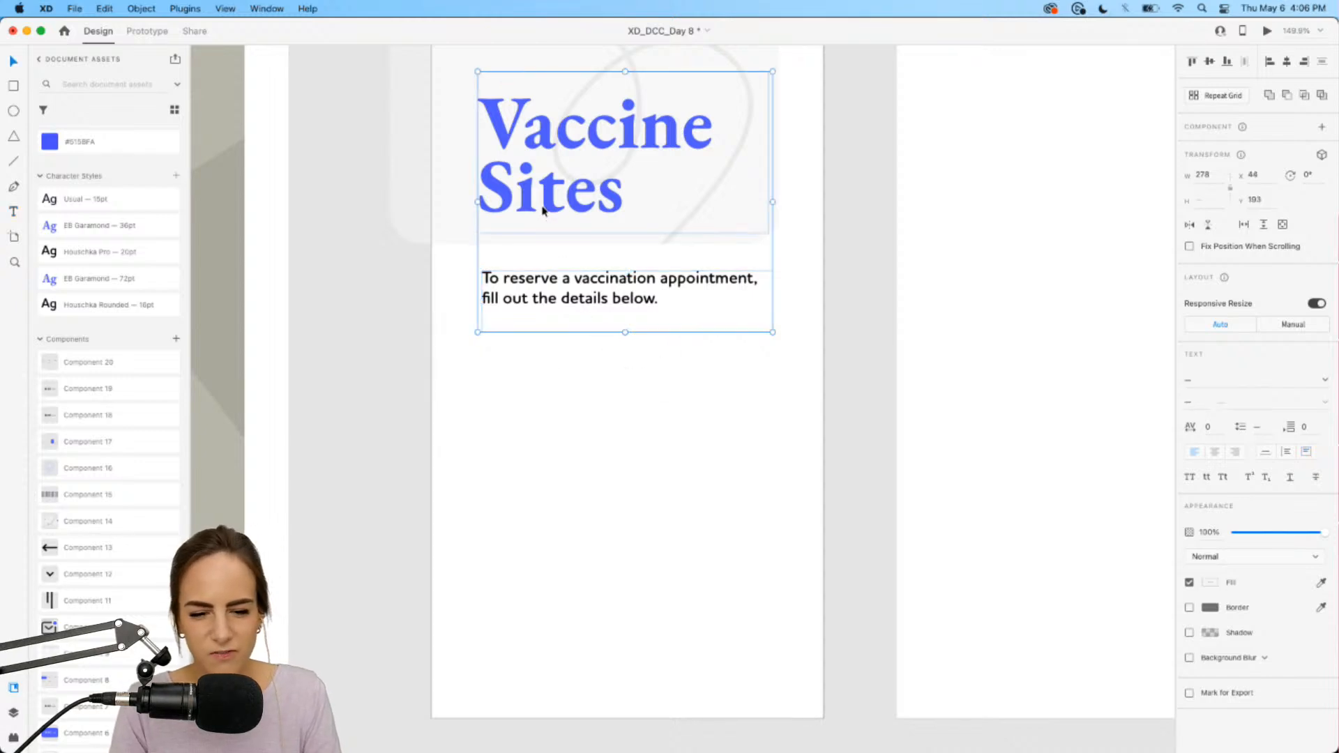
pyautogui.press('Left')
pyautogui.press('Left')
pyautogui.press('Left')
pyautogui.click(583, 388)
# Step: Add a "Date" label below the intro text from a copy of it, as auto-width text in Houschka Pro 20pt
pyautogui.scroll(-2, 584, 390)
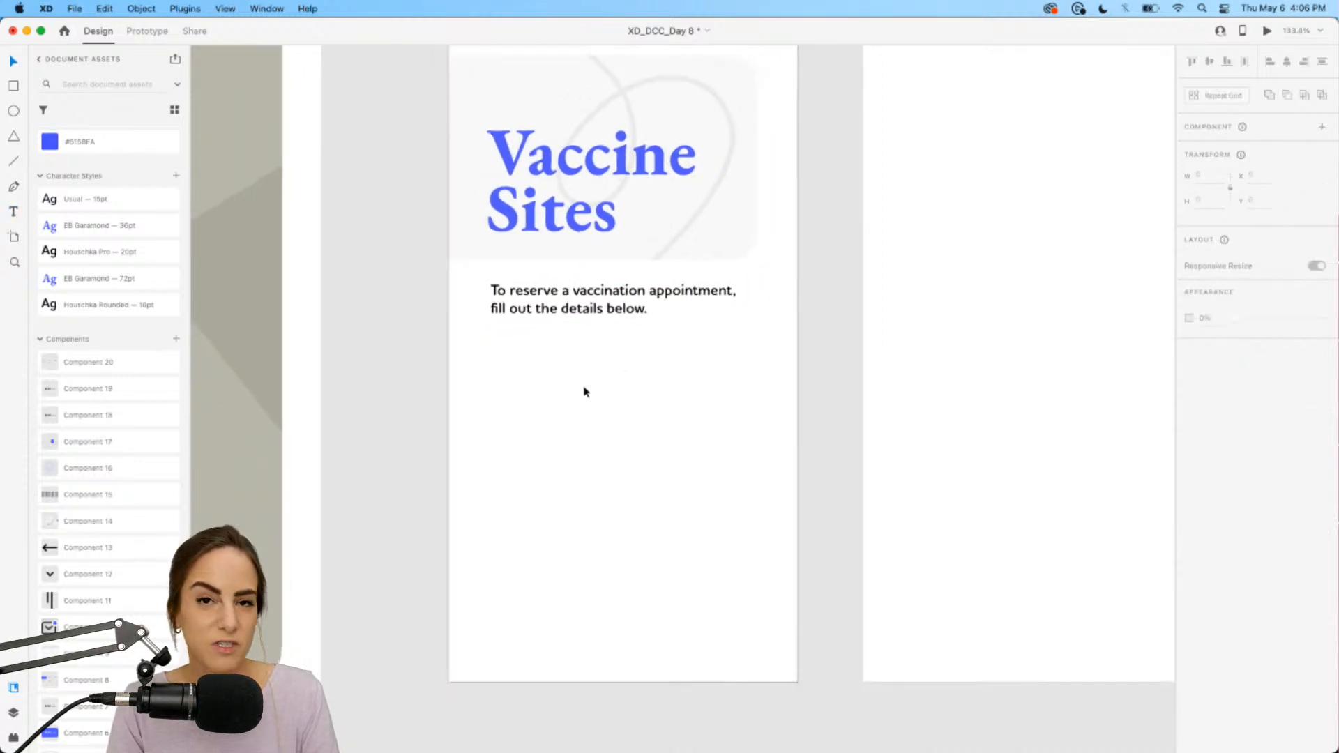
pyautogui.scroll(-2, 585, 390)
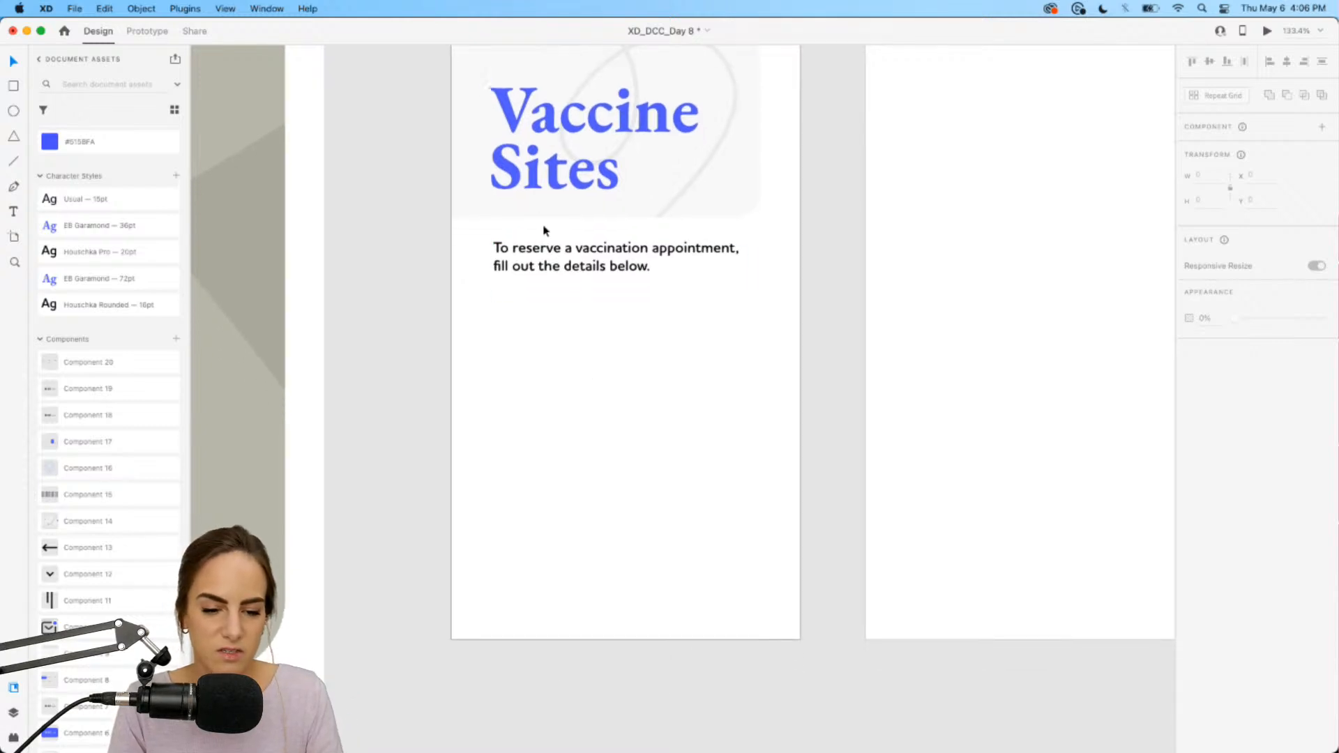
pyautogui.click(543, 262)
pyautogui.press('super+d')
pyautogui.moveTo(543, 262); pyautogui.dragTo(543, 337)
pyautogui.doubleClick(543, 337)
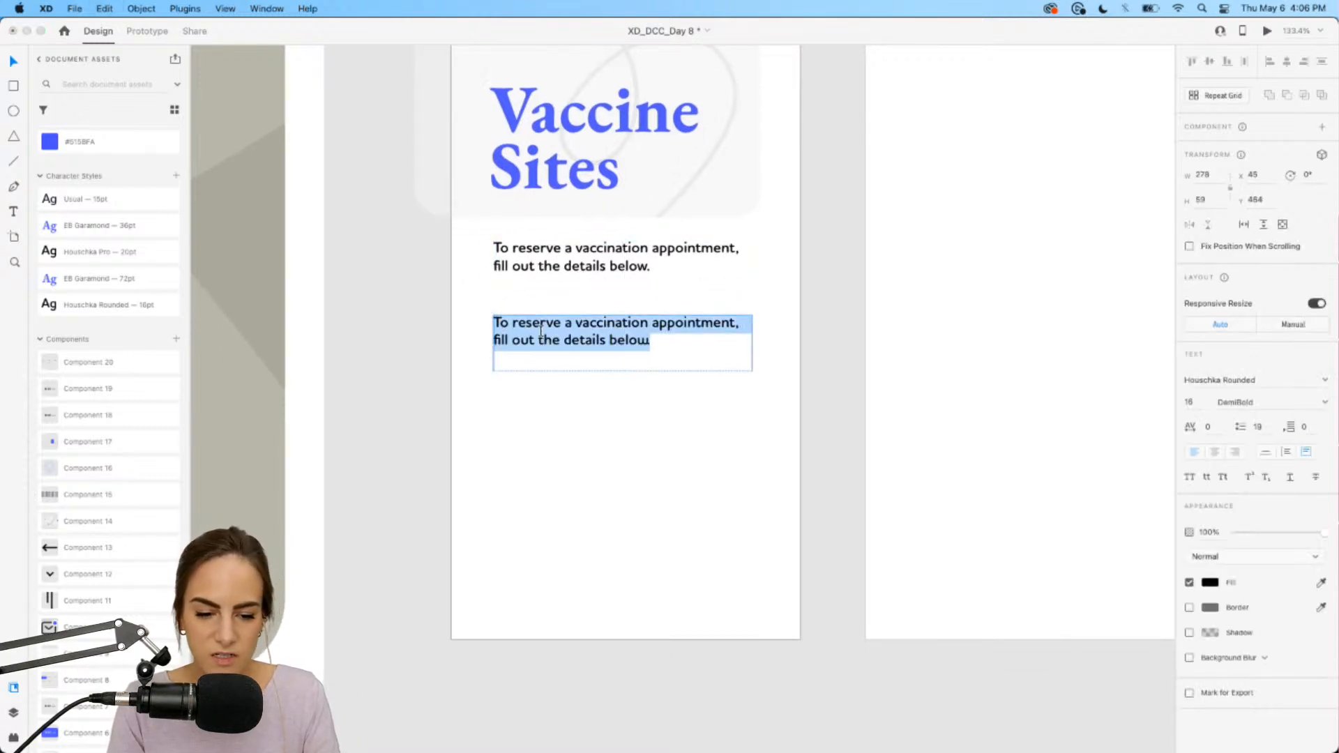
pyautogui.write('Date')
pyautogui.press('Escape')
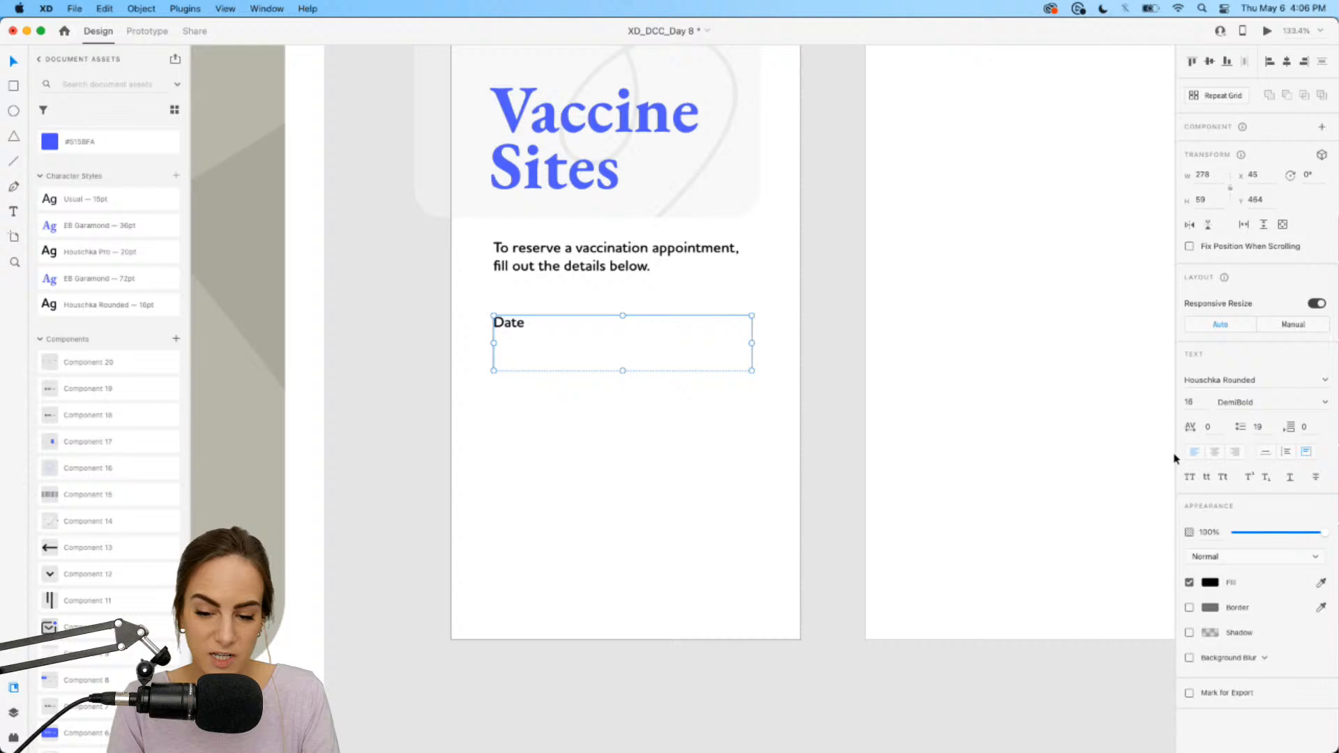
pyautogui.click(1265, 454)
pyautogui.click(83, 257)
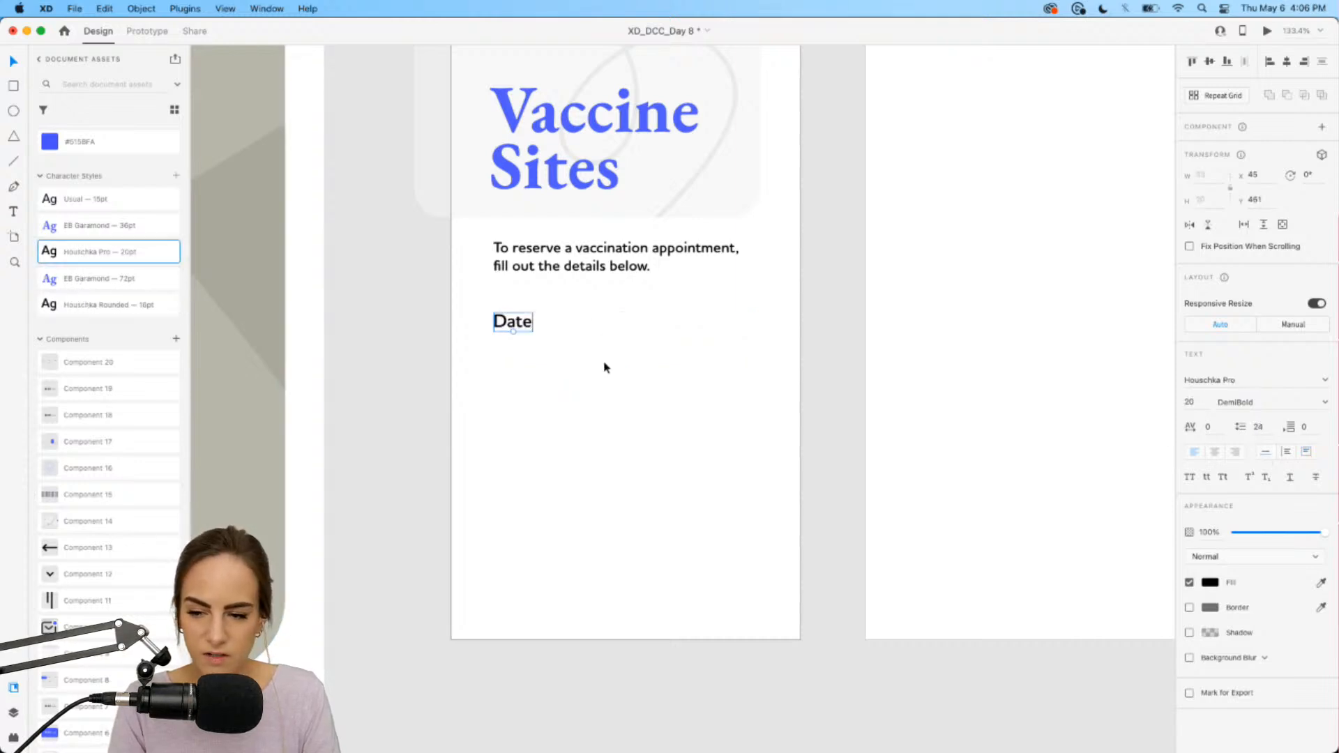
# Step: Duplicate the Date label straight below at about Y 562 and change the copy to "Location"
pyautogui.scroll(1, 606, 367)
pyautogui.moveTo(523, 320); pyautogui.dragTo(493, 418)
pyautogui.click(529, 435)
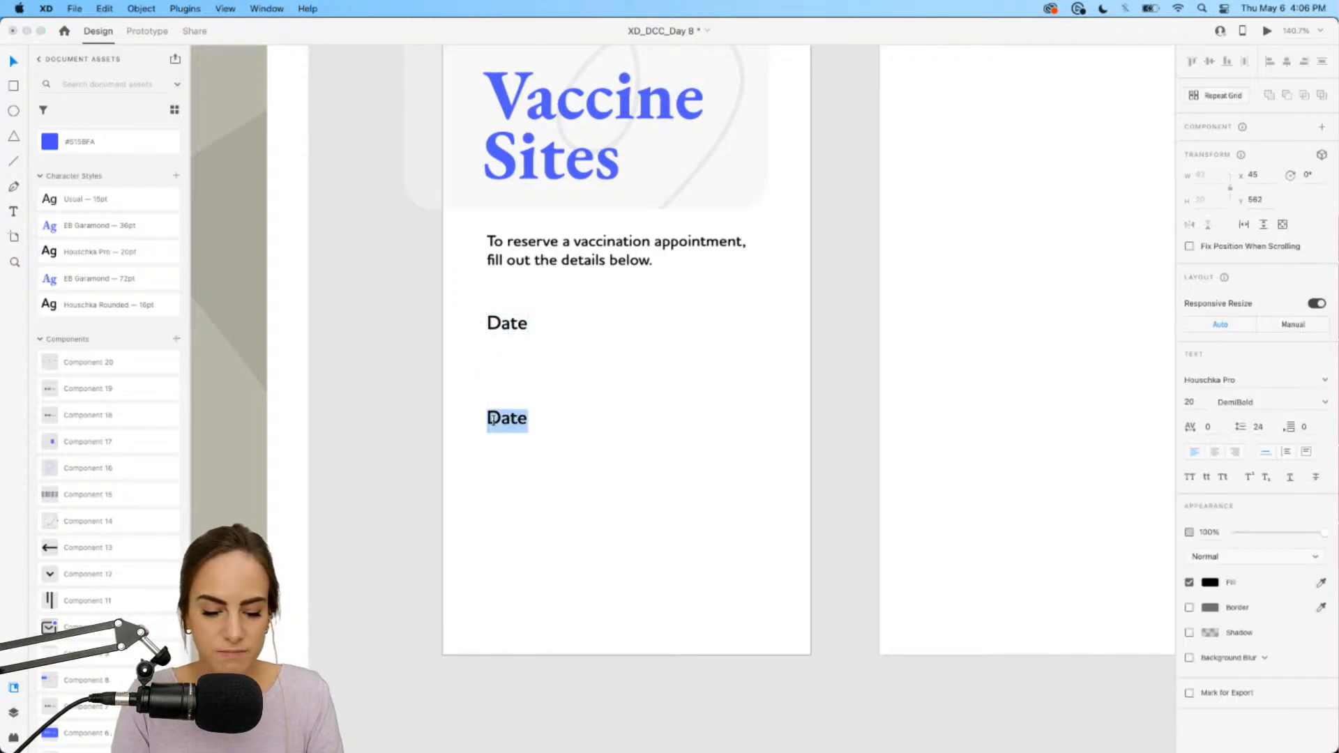
pyautogui.write('Location')
pyautogui.press('Escape')
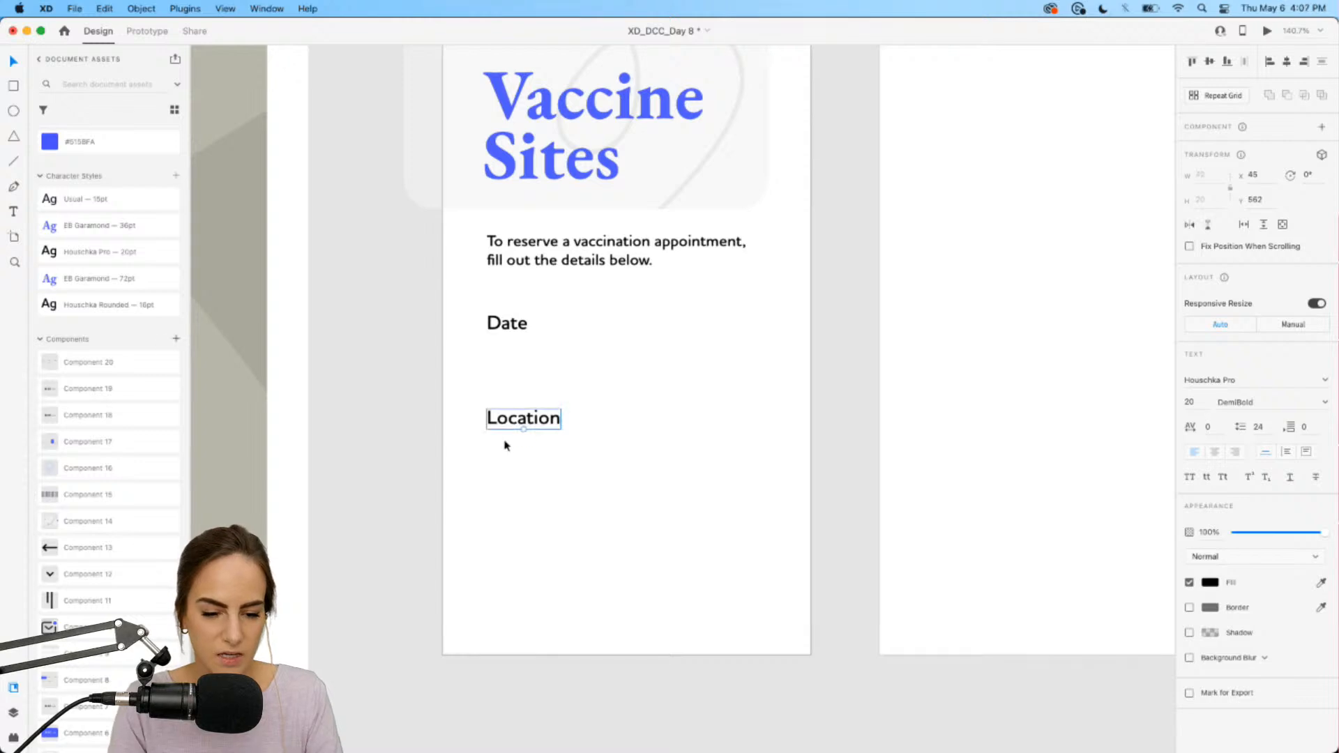
# Step: Copy the Location label straight down to about Y 655 and change the middle label to "Time"
pyautogui.moveTo(504, 427); pyautogui.dragTo(499, 518)
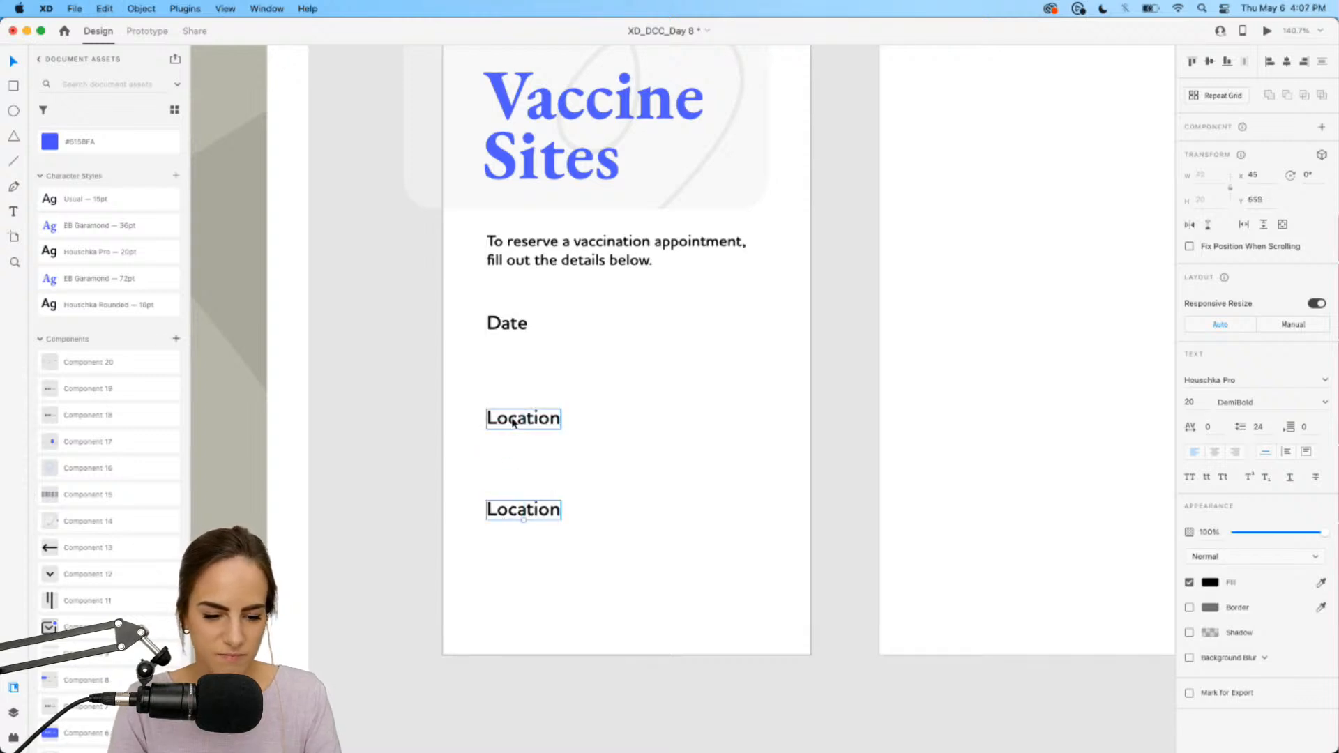
pyautogui.doubleClick(513, 421)
pyautogui.write('Time')
pyautogui.click(624, 437)
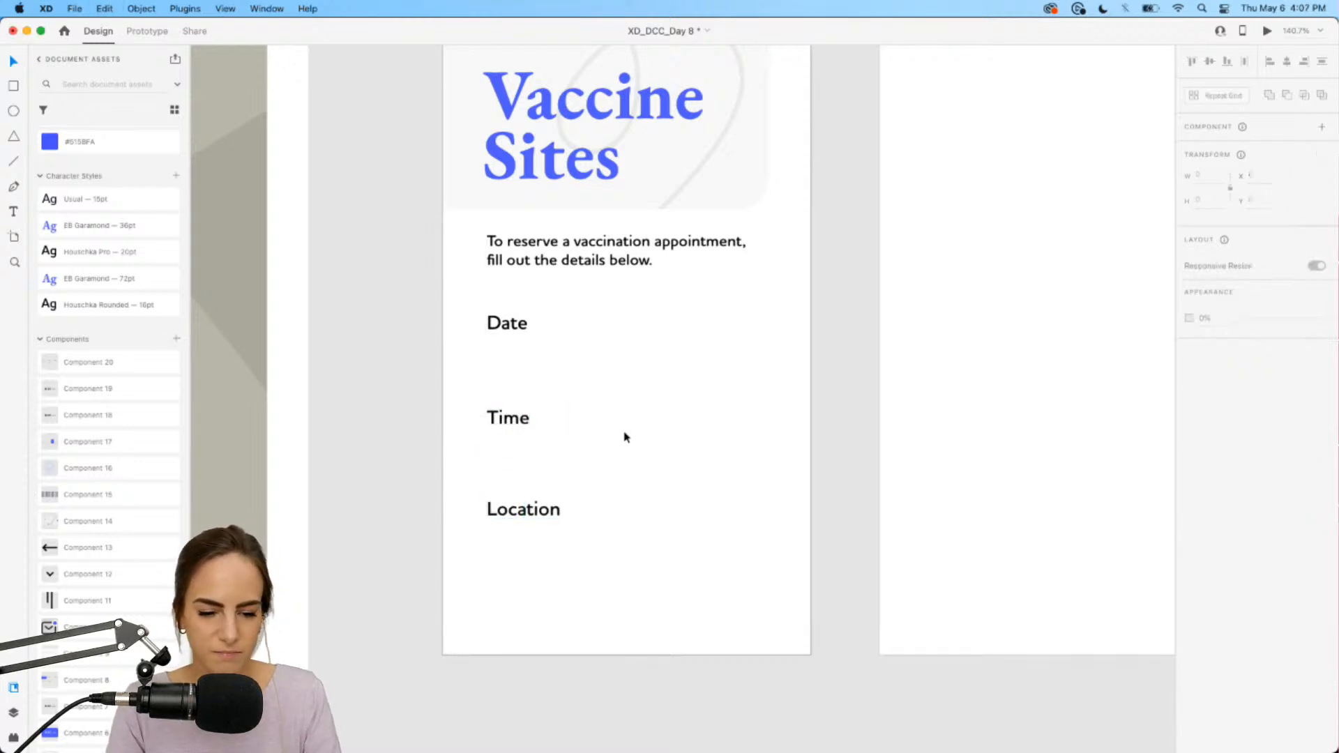
# Step: Bring the Date, Time and Location labels closer together with even vertical spacing, placing Time at about Y 550
pyautogui.scroll(-3, 624, 437)
pyautogui.moveTo(509, 368); pyautogui.dragTo(509, 353)
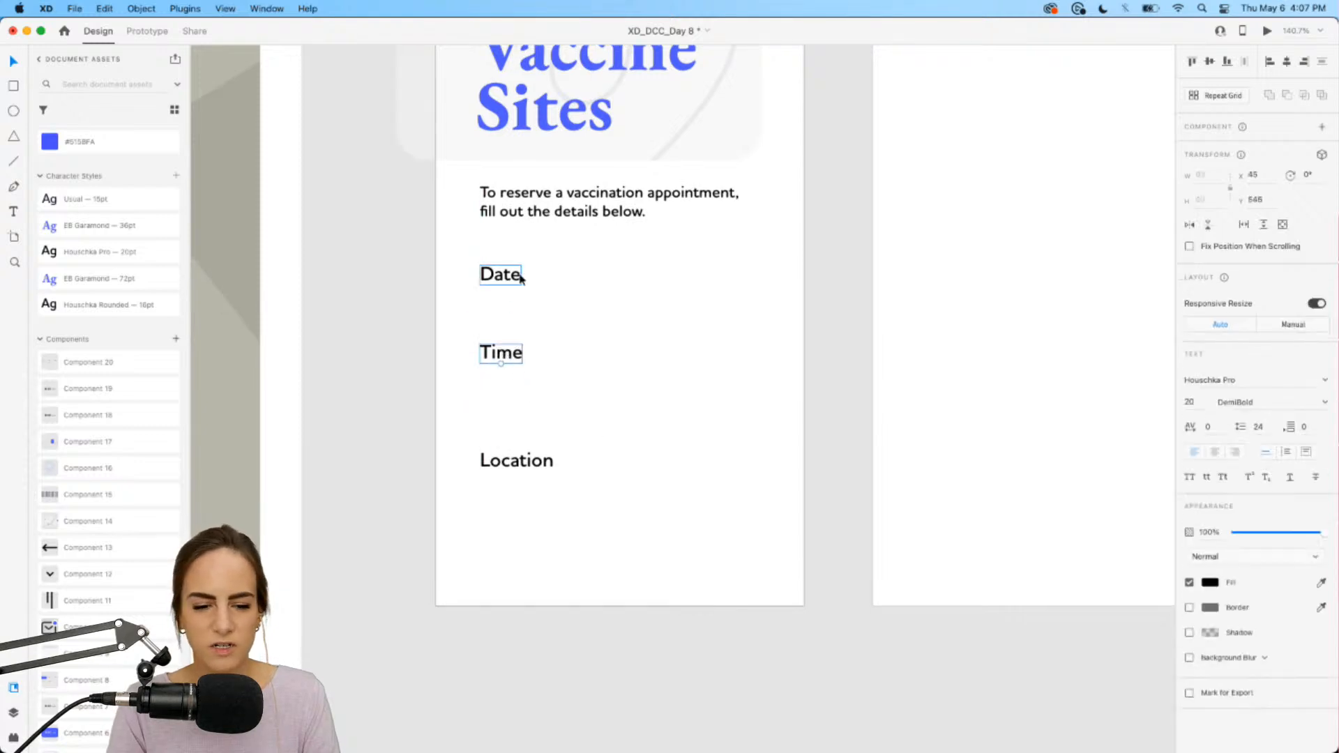
pyautogui.moveTo(521, 279); pyautogui.dragTo(518, 298)
pyautogui.moveTo(527, 472); pyautogui.dragTo(526, 443)
pyautogui.moveTo(514, 358); pyautogui.dragTo(509, 362)
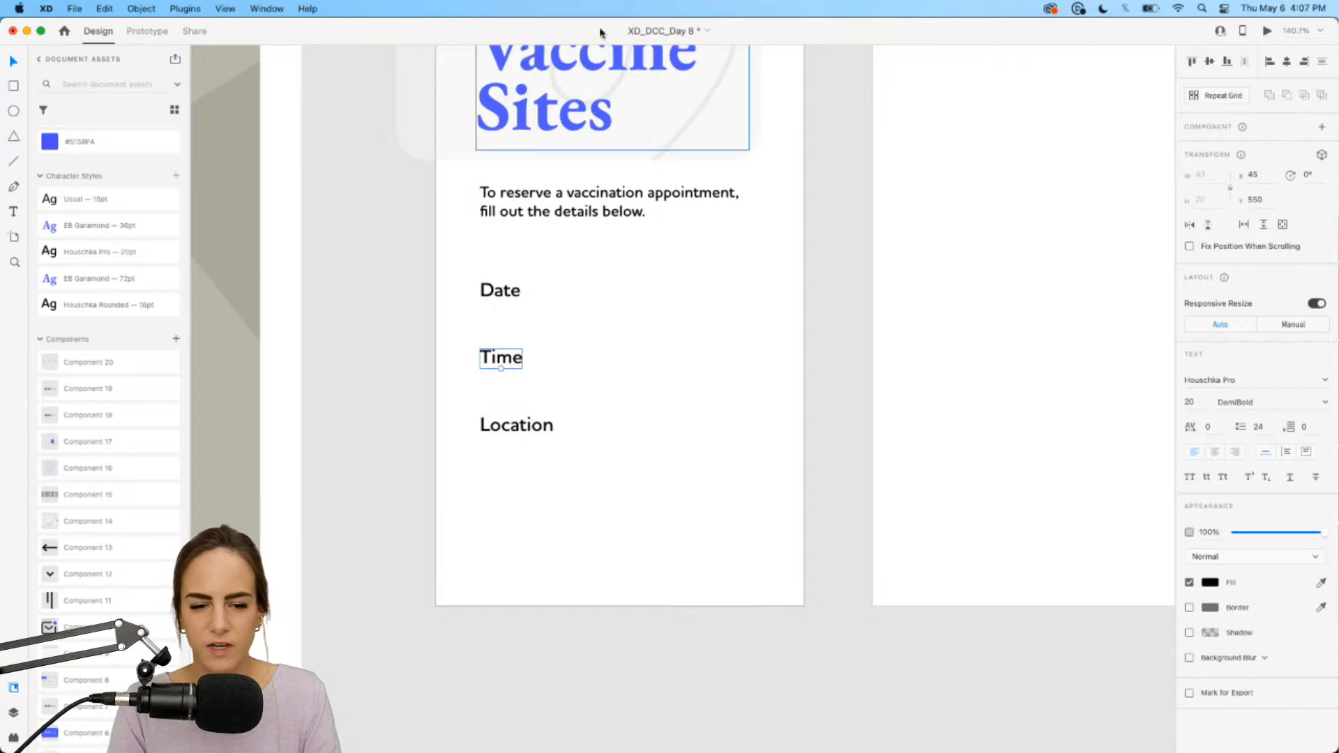
pyautogui.scroll(3, 591, 117)
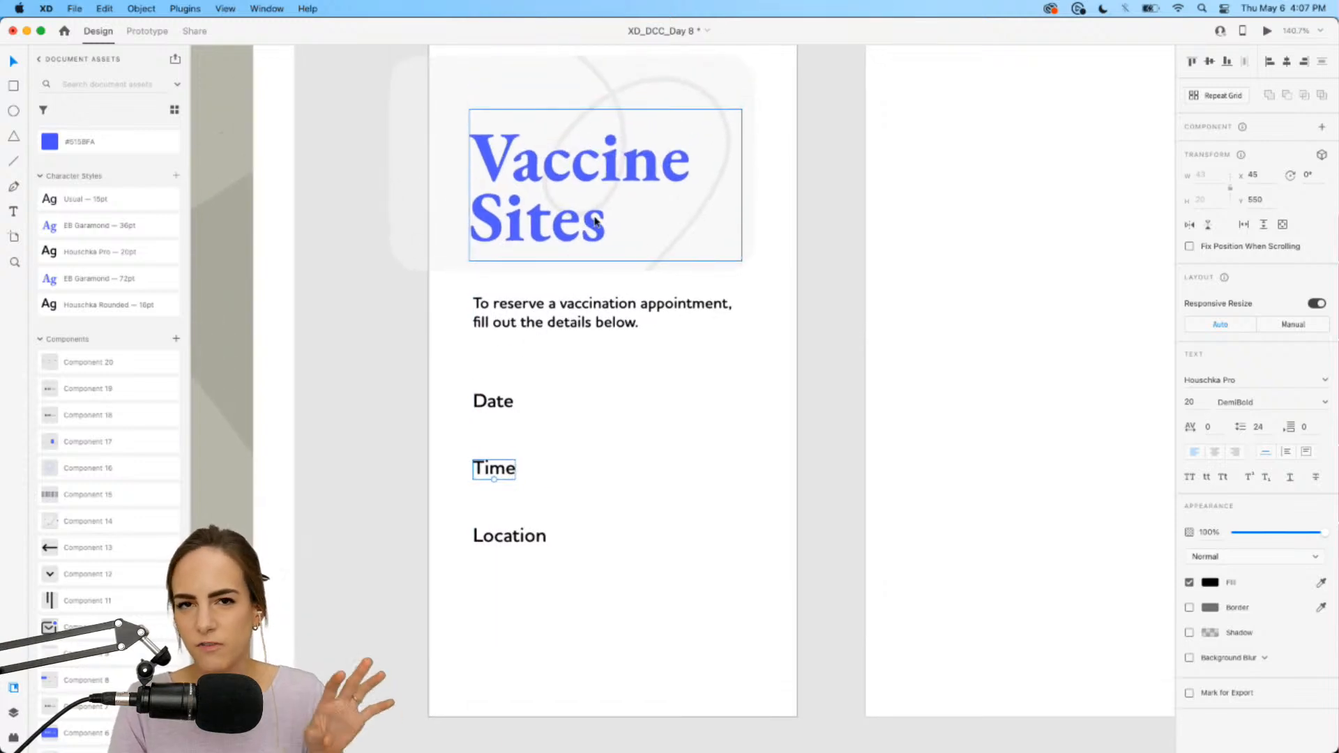
pyautogui.scroll(-3, 596, 220)
pyautogui.click(614, 342)
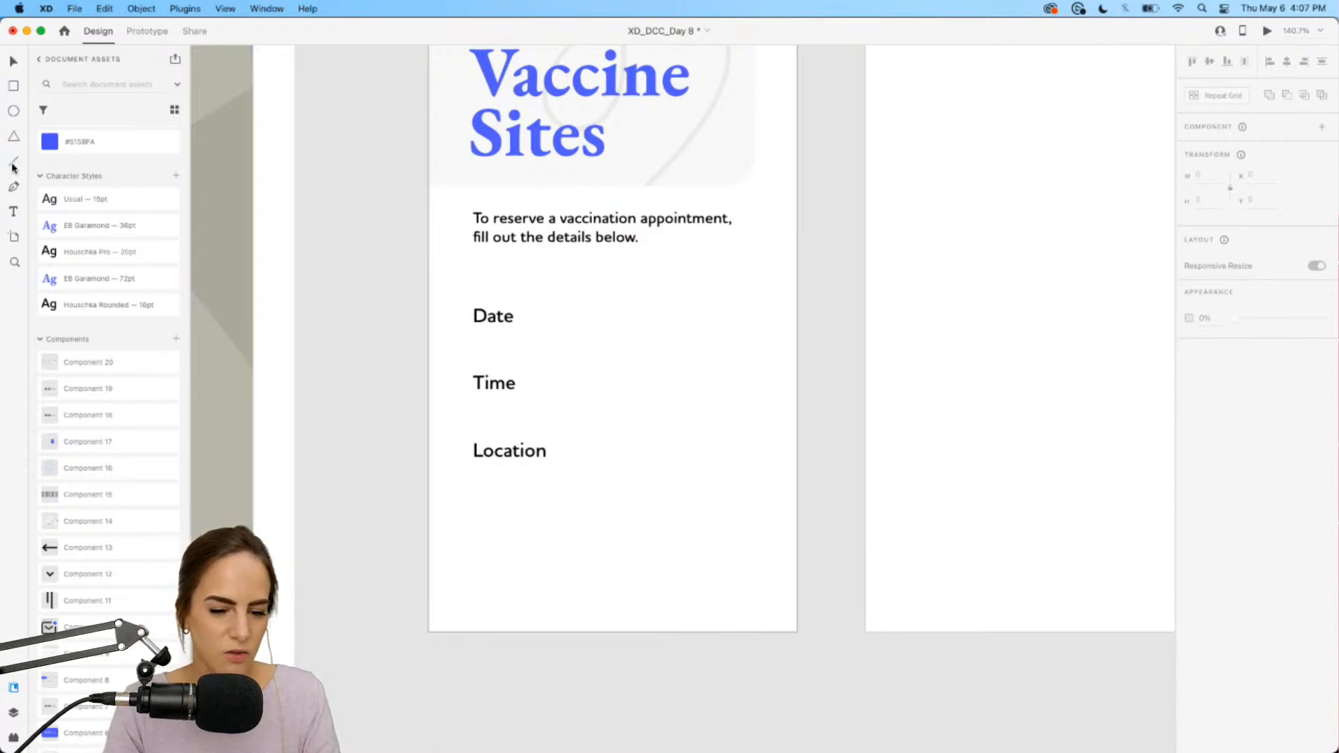
# Step: Draw a horizontal divider line about 276 wide below the Date label and lower its opacity to about 23%
pyautogui.moveTo(476, 349)
pyautogui.mouseDown()
pyautogui.moveTo(745, 366)
pyautogui.moveTo(679, 342)
pyautogui.mouseUp()
pyautogui.press('v')
pyautogui.moveTo(1226, 381); pyautogui.dragTo(1255, 384)
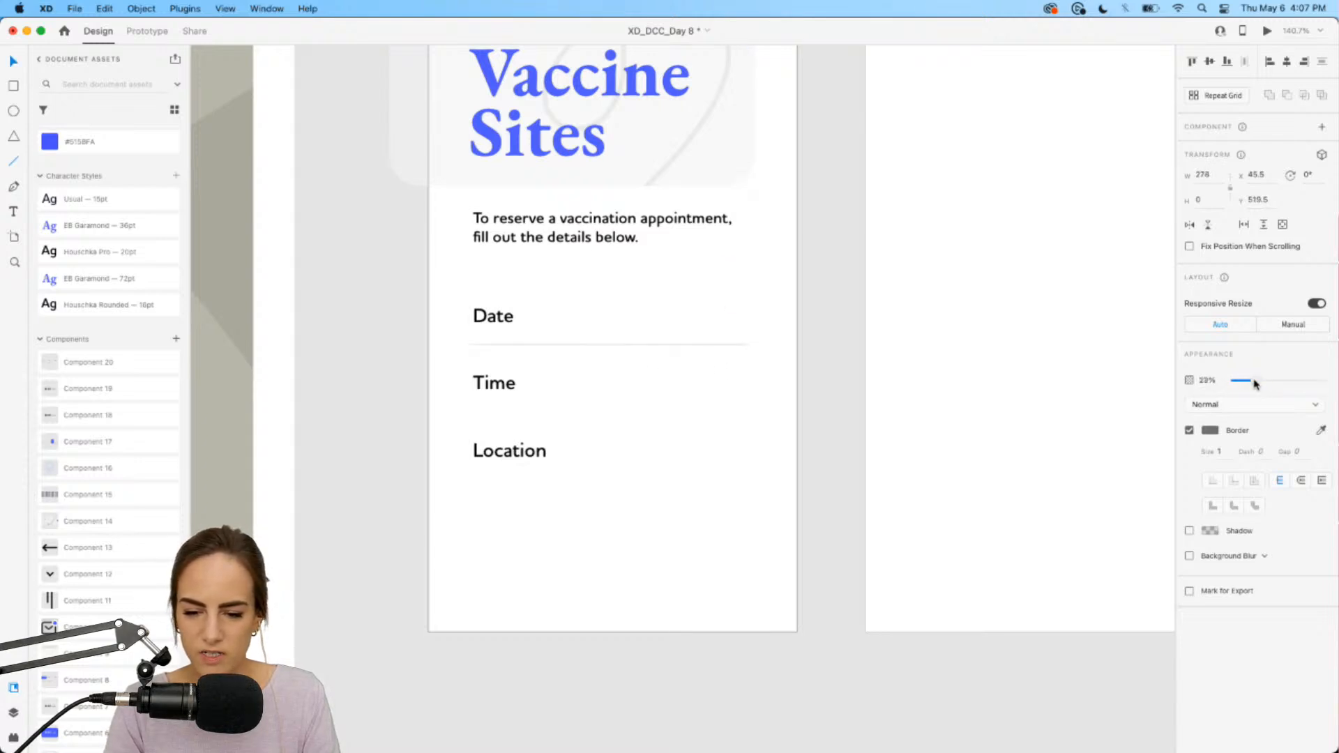
pyautogui.click(684, 486)
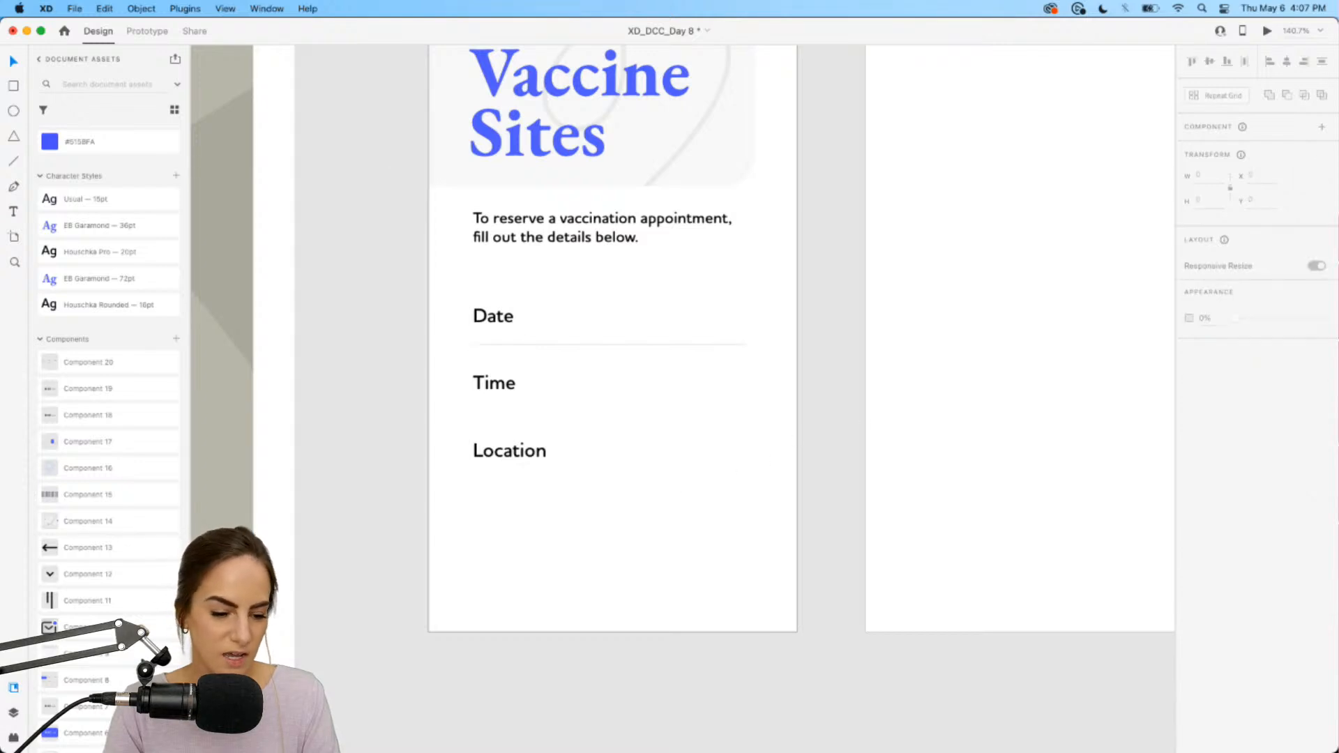
# Step: Place the Component 12 chevron at the right end of the Date row and copy it with the divider to the Time and Location rows
pyautogui.moveTo(65, 574); pyautogui.dragTo(738, 329)
pyautogui.click(714, 471)
pyautogui.moveTo(732, 316); pyautogui.dragTo(692, 415)
pyautogui.click(718, 345)
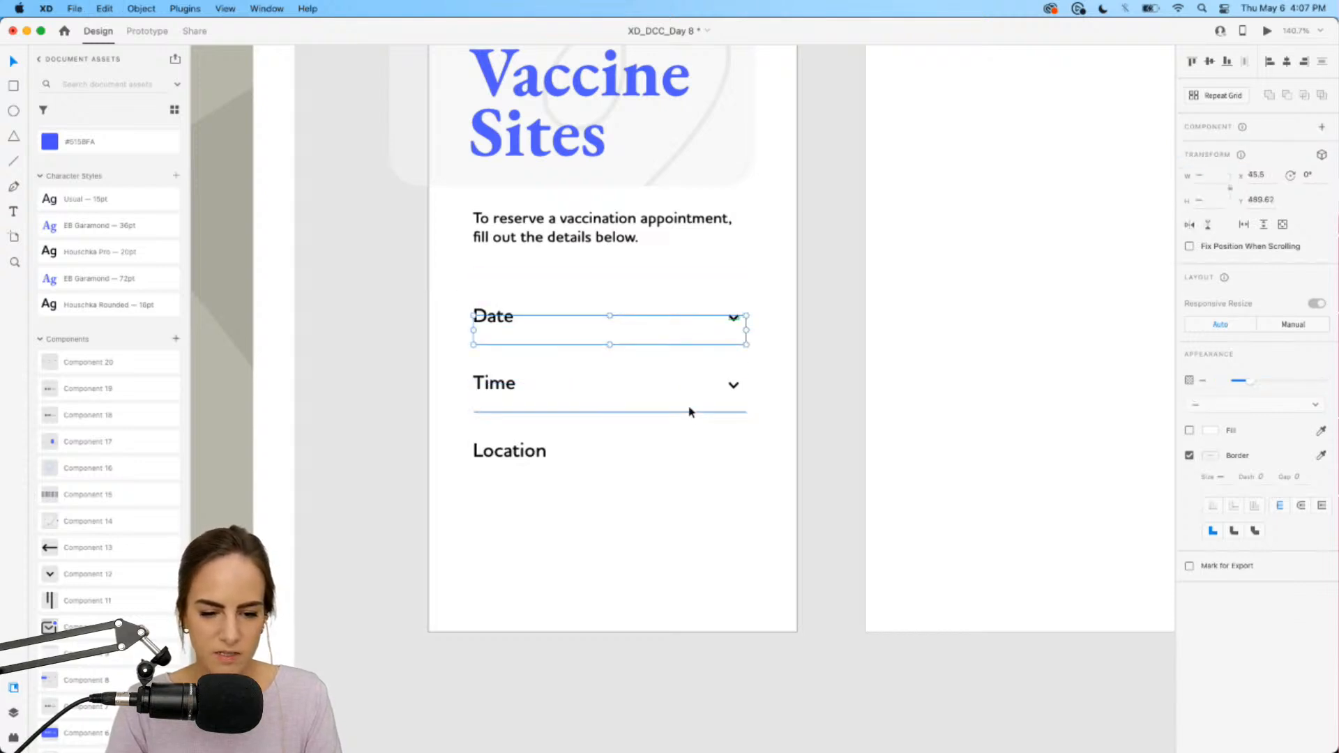
pyautogui.moveTo(634, 347); pyautogui.dragTo(627, 478)
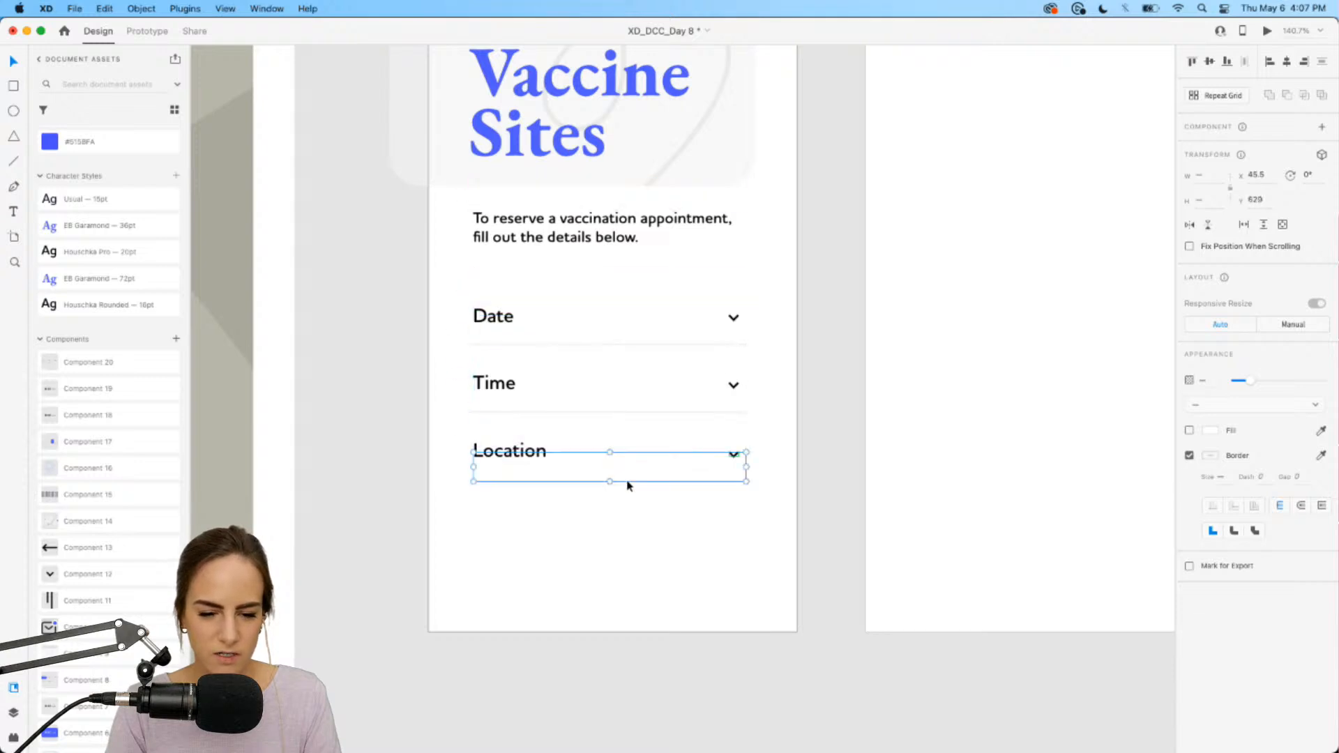
pyautogui.click(606, 547)
# Step: Draw a button rectangle about 183 by 48 below the Location row and fill it with the blue document color
pyautogui.scroll(-5, 607, 546)
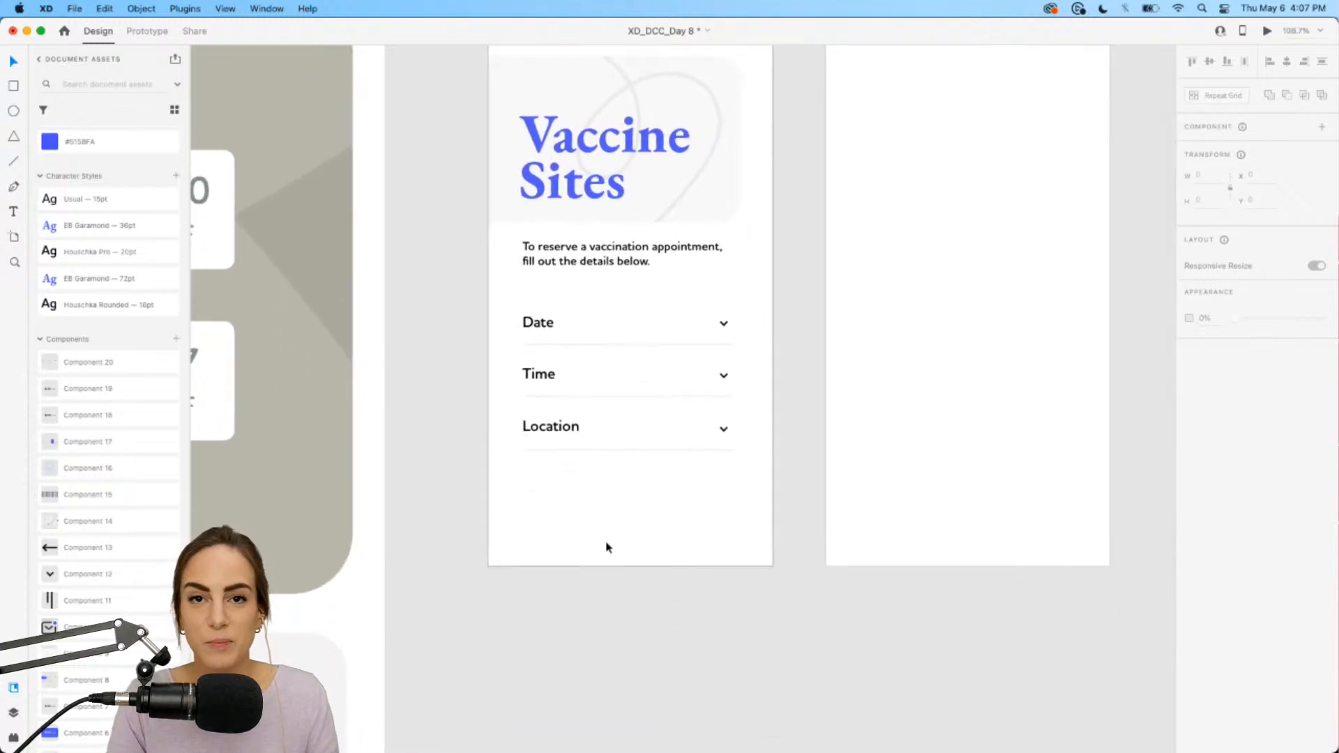
pyautogui.scroll(3, 609, 511)
pyautogui.scroll(4, 609, 508)
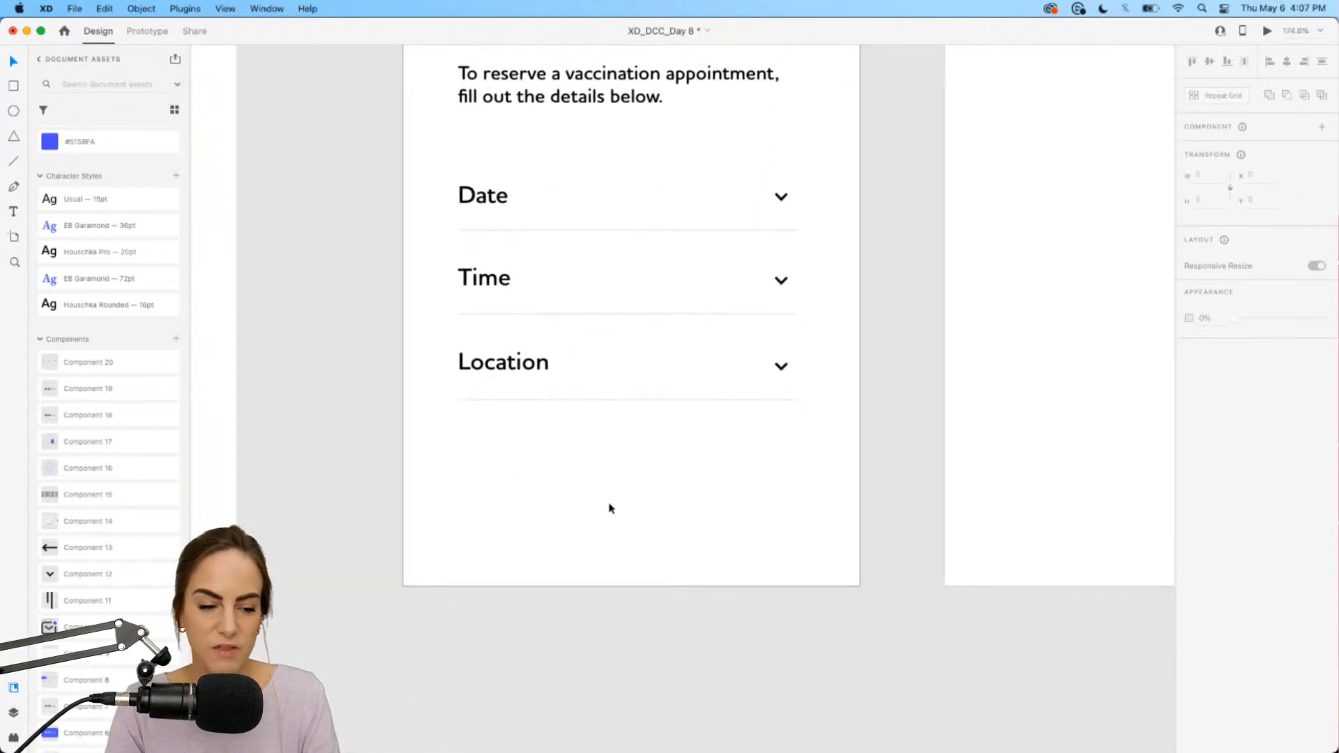
pyautogui.click(14, 86)
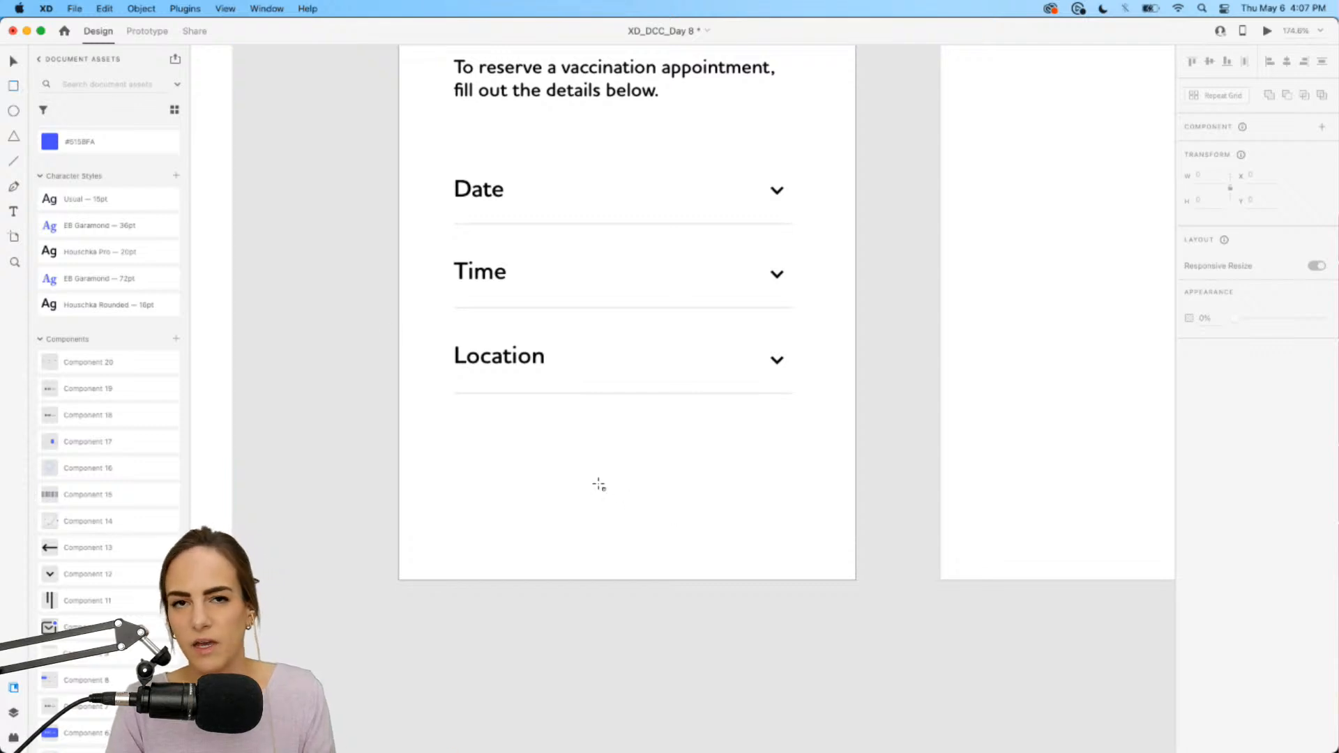
pyautogui.moveTo(517, 472); pyautogui.dragTo(693, 514)
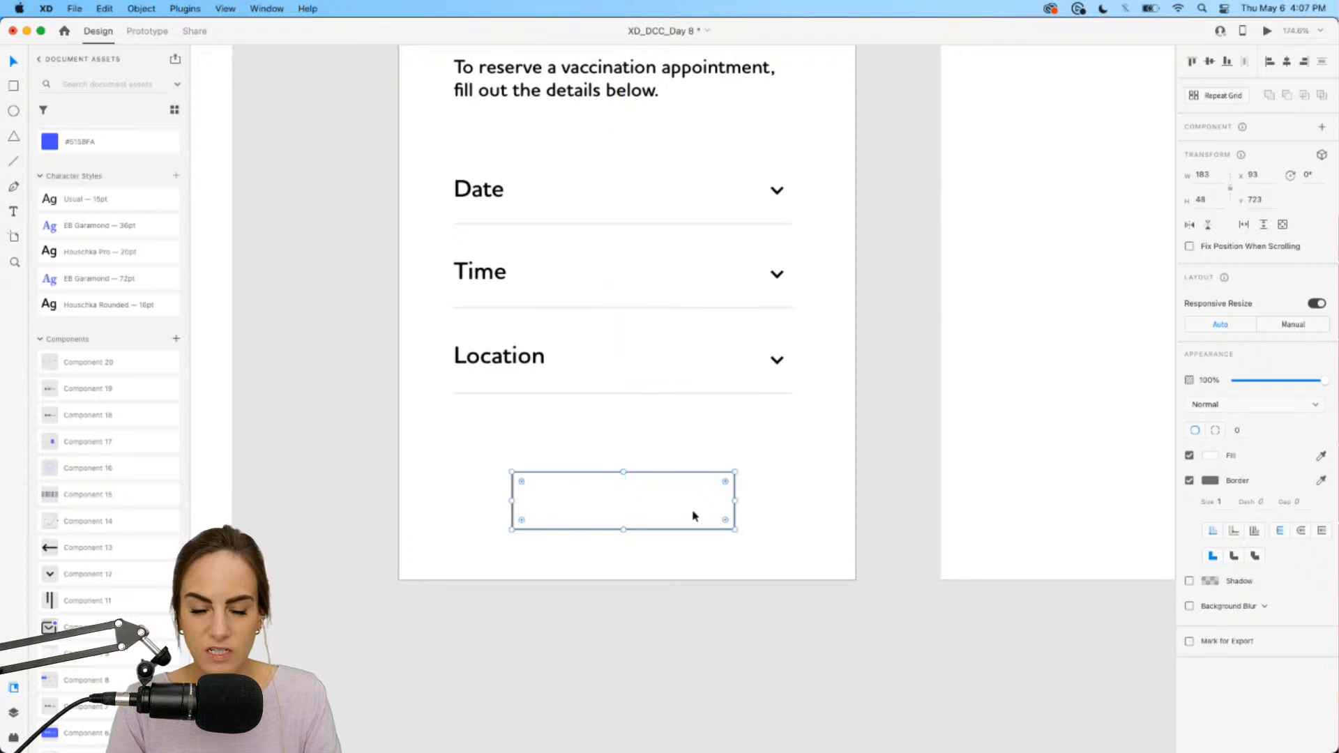
pyautogui.scroll(2, 115, 331)
pyautogui.click(83, 203)
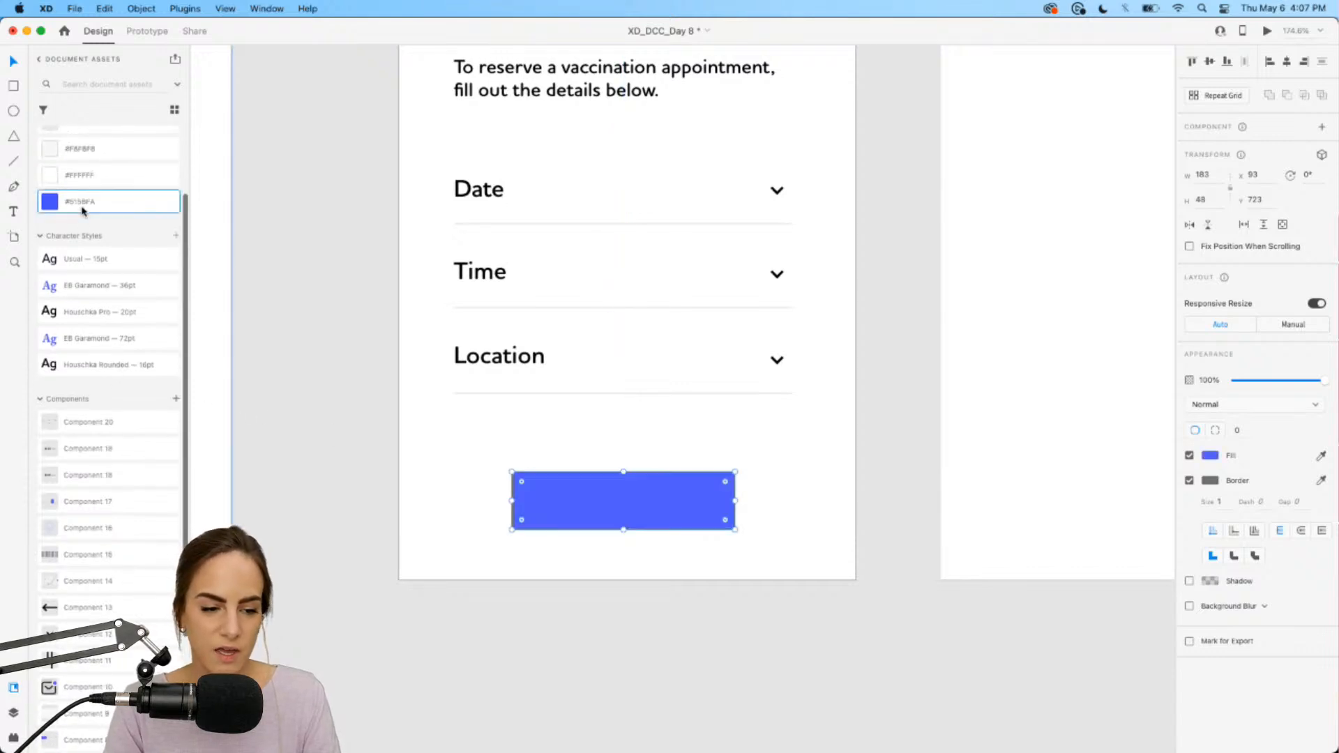
# Step: Round the blue button's corners to about 11, increase its height to about 51 and remove its border
pyautogui.moveTo(727, 486); pyautogui.dragTo(723, 486)
pyautogui.moveTo(623, 471); pyautogui.dragTo(629, 490)
pyautogui.click(1189, 481)
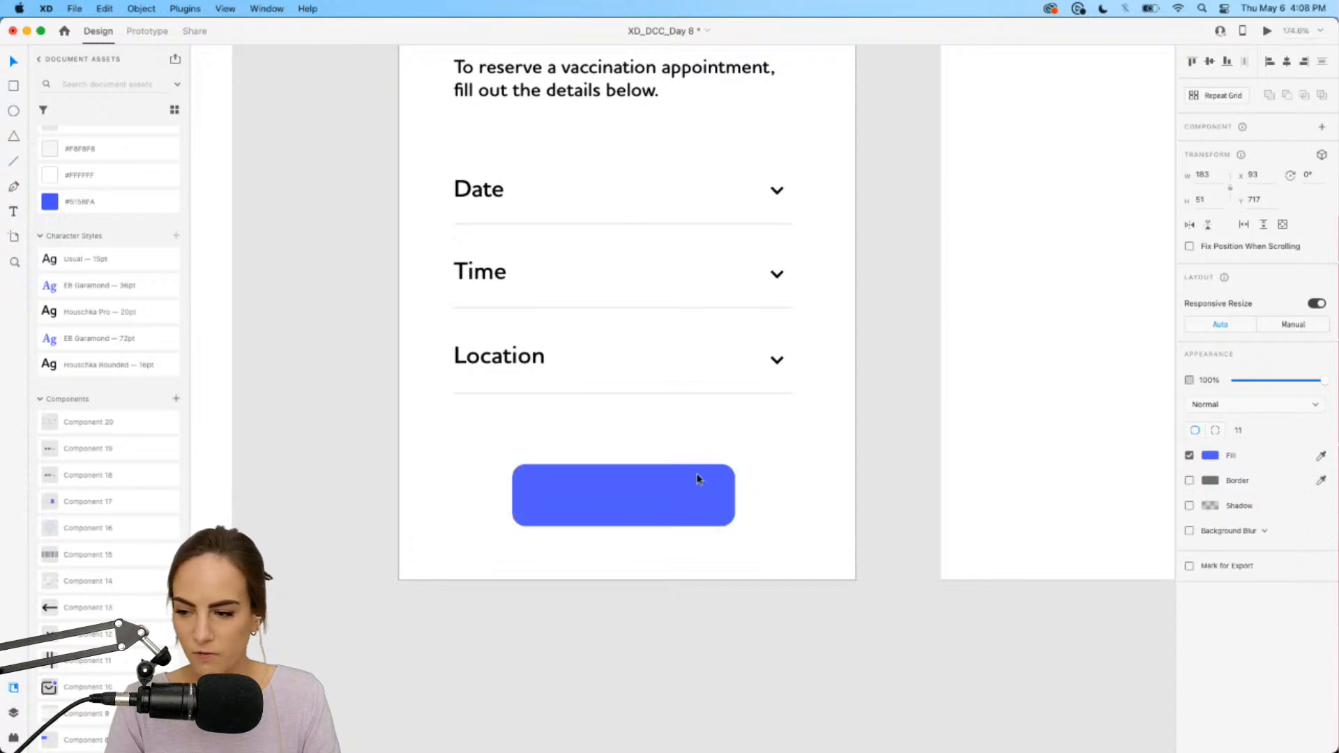
# Step: Copy the Location label onto the blue button, color it white, and change its text to "Book appointment"
pyautogui.scroll(3, 696, 470)
pyautogui.moveTo(508, 287); pyautogui.dragTo(650, 445)
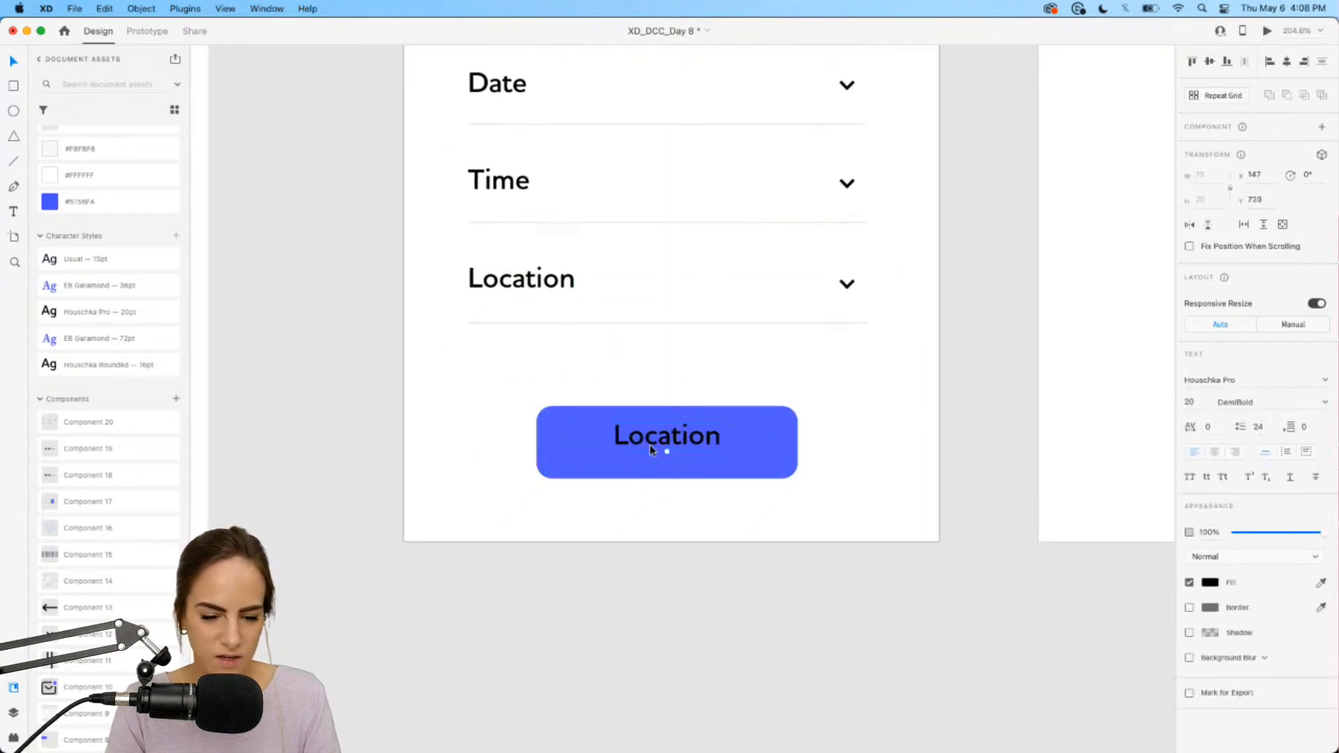
pyautogui.press('i')
pyautogui.click(800, 364)
pyautogui.doubleClick(715, 434)
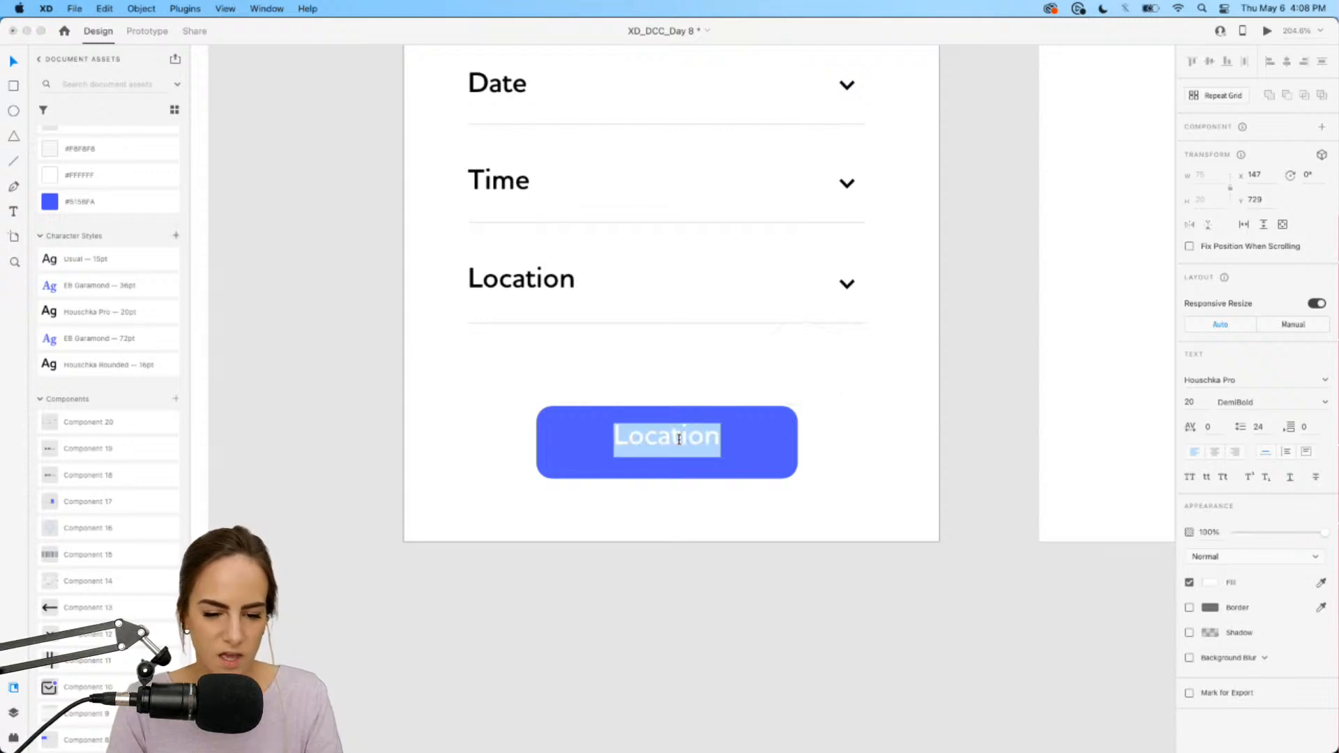
pyautogui.write('B')
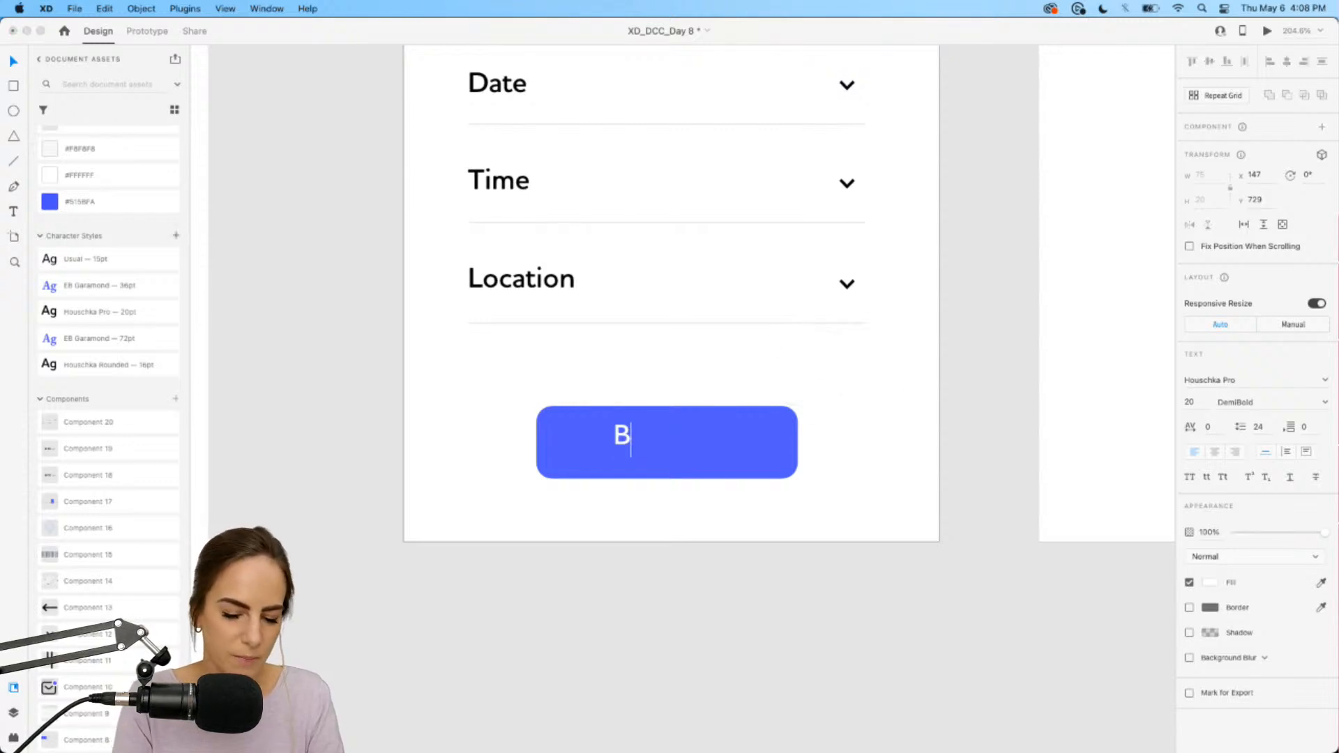
pyautogui.write('ook appointment')
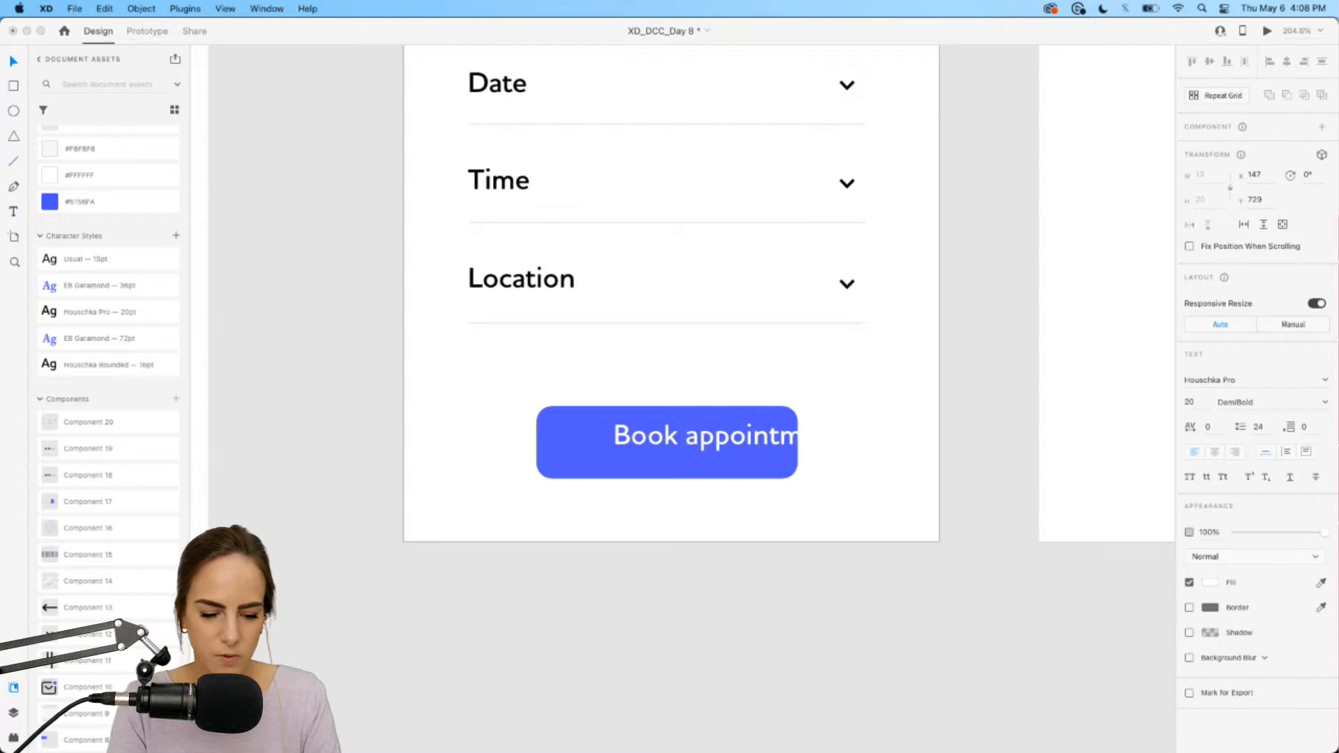
pyautogui.press('Escape')
pyautogui.moveTo(665, 442); pyautogui.dragTo(613, 448)
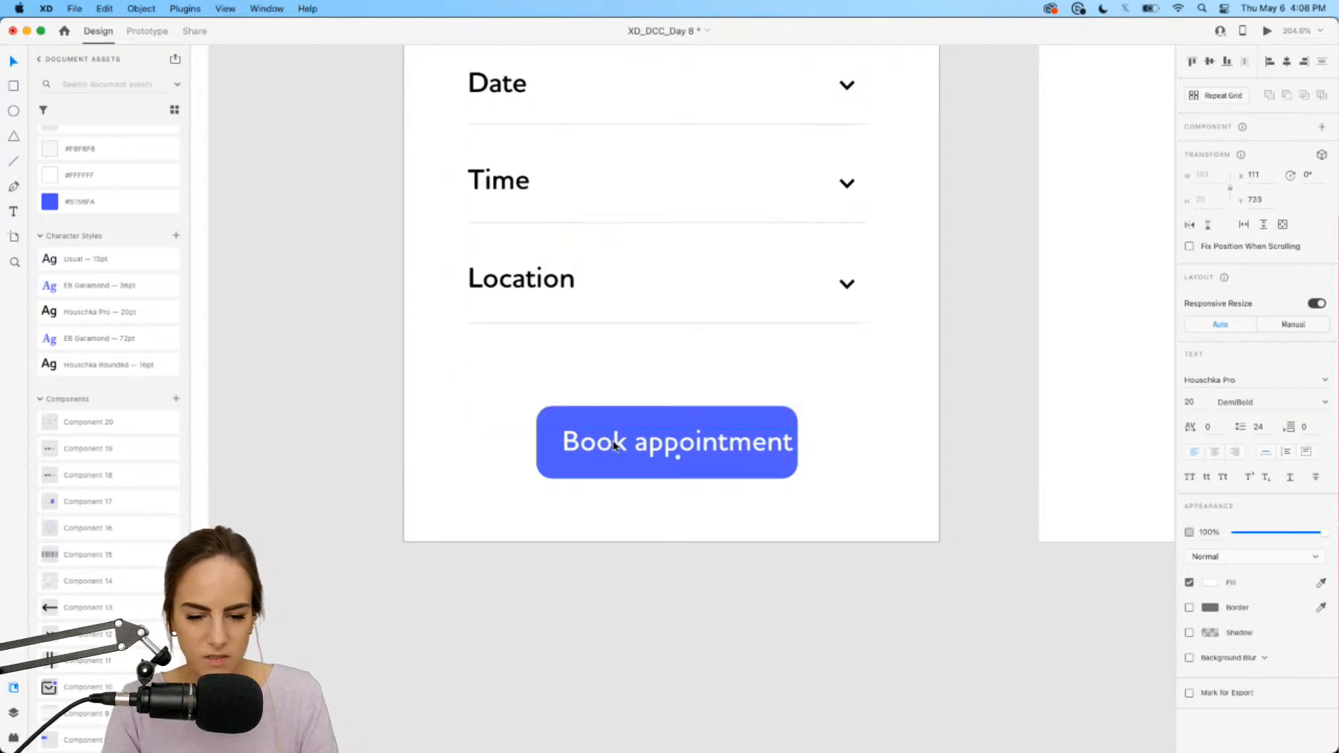
# Step: Apply the Houschka Rounded 16pt character style to the Book appointment label, recolor it white and center it on the button
pyautogui.click(93, 265)
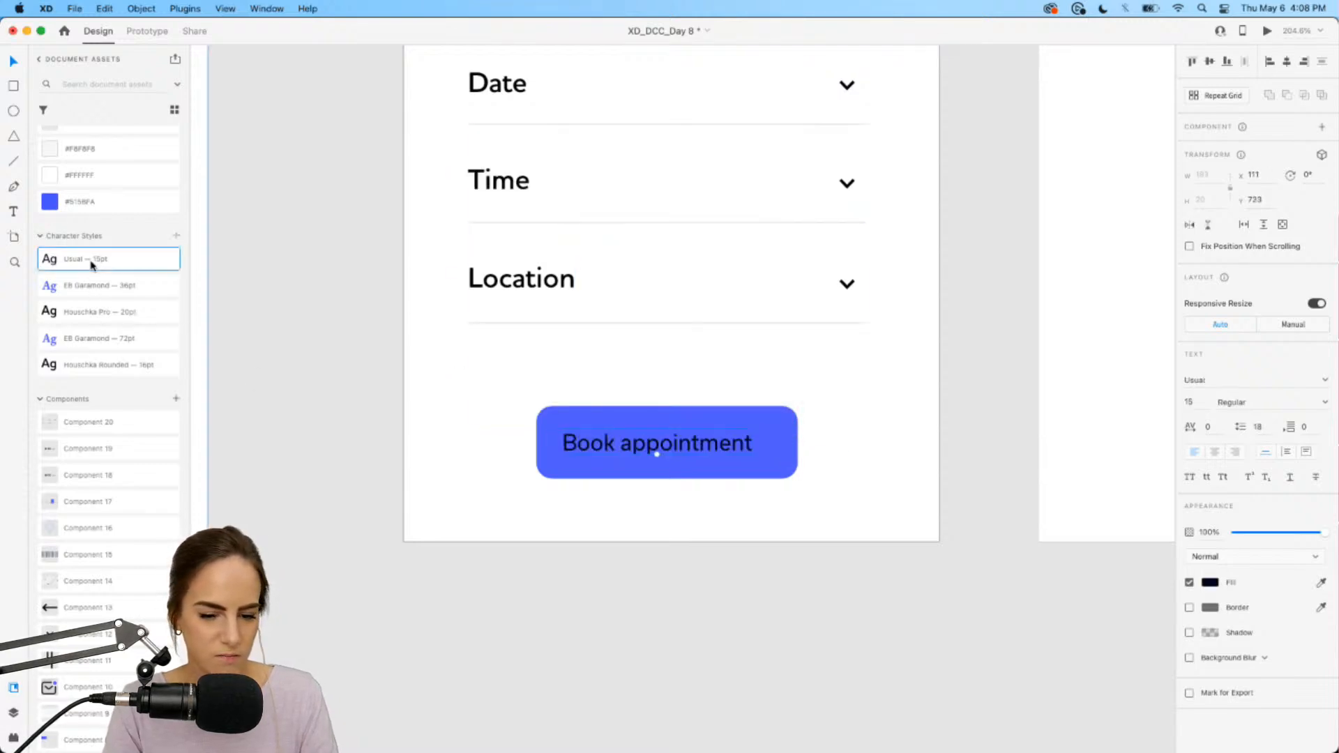
pyautogui.click(95, 363)
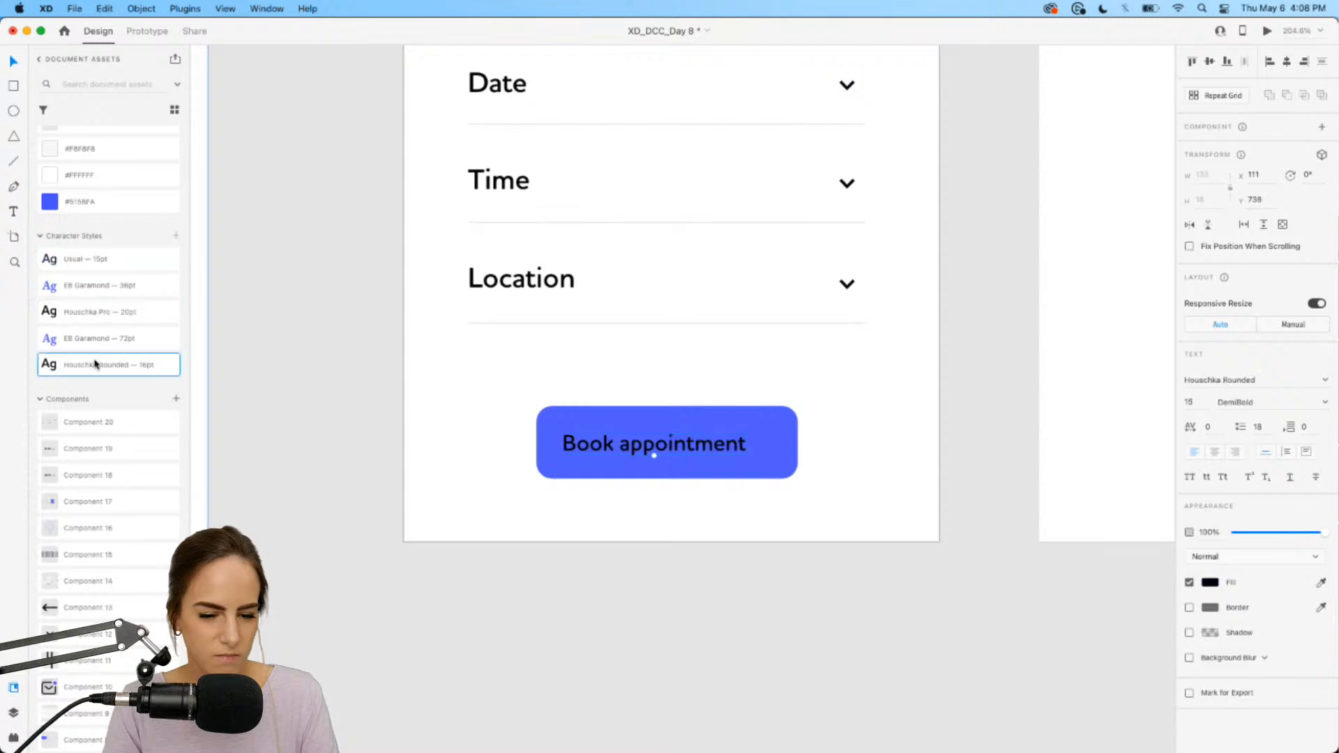
pyautogui.click(96, 310)
pyautogui.click(168, 366)
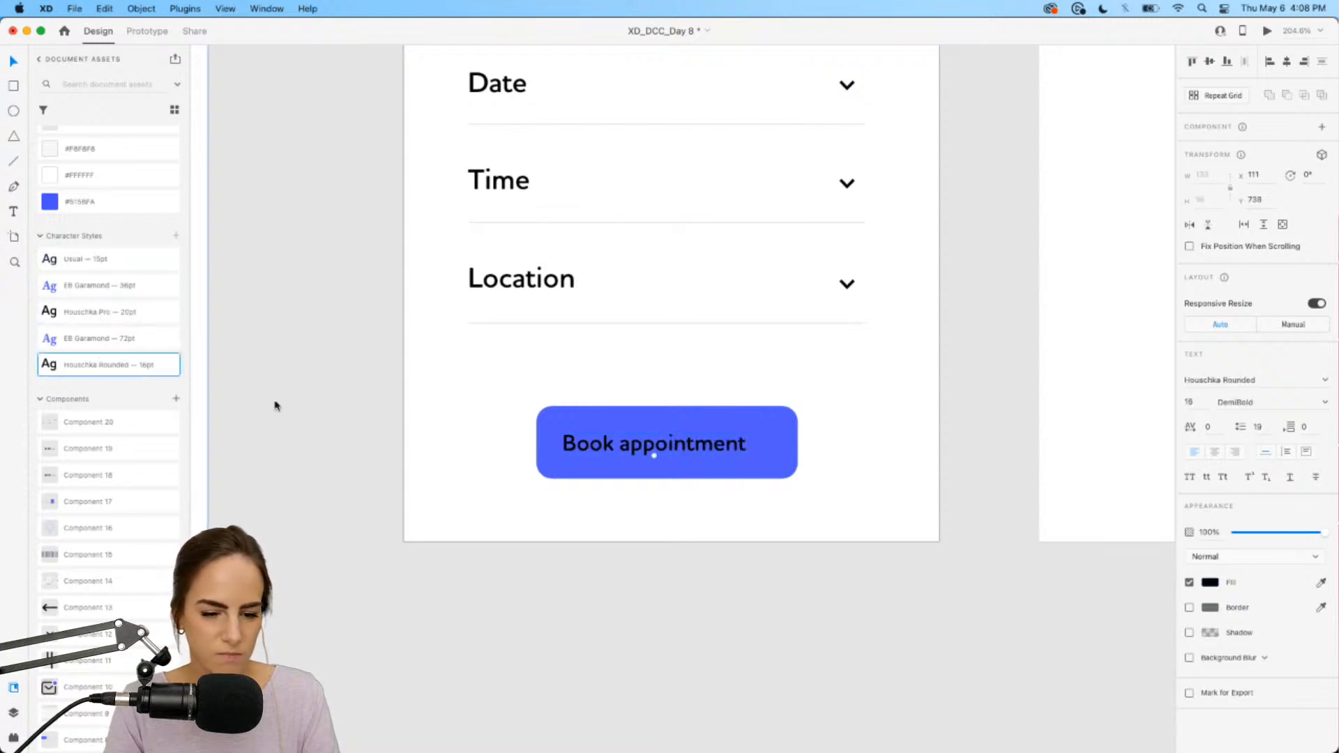
pyautogui.press('i')
pyautogui.click(418, 423)
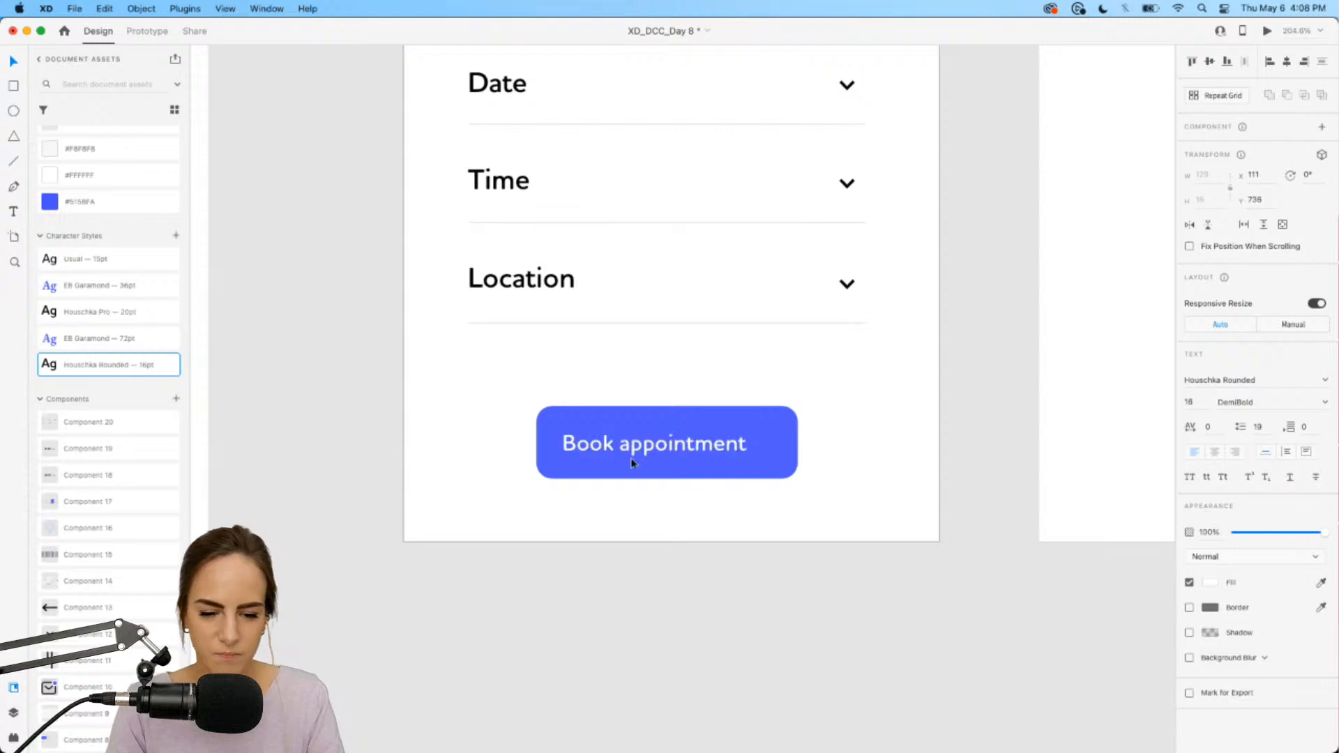
pyautogui.moveTo(688, 447); pyautogui.dragTo(701, 445)
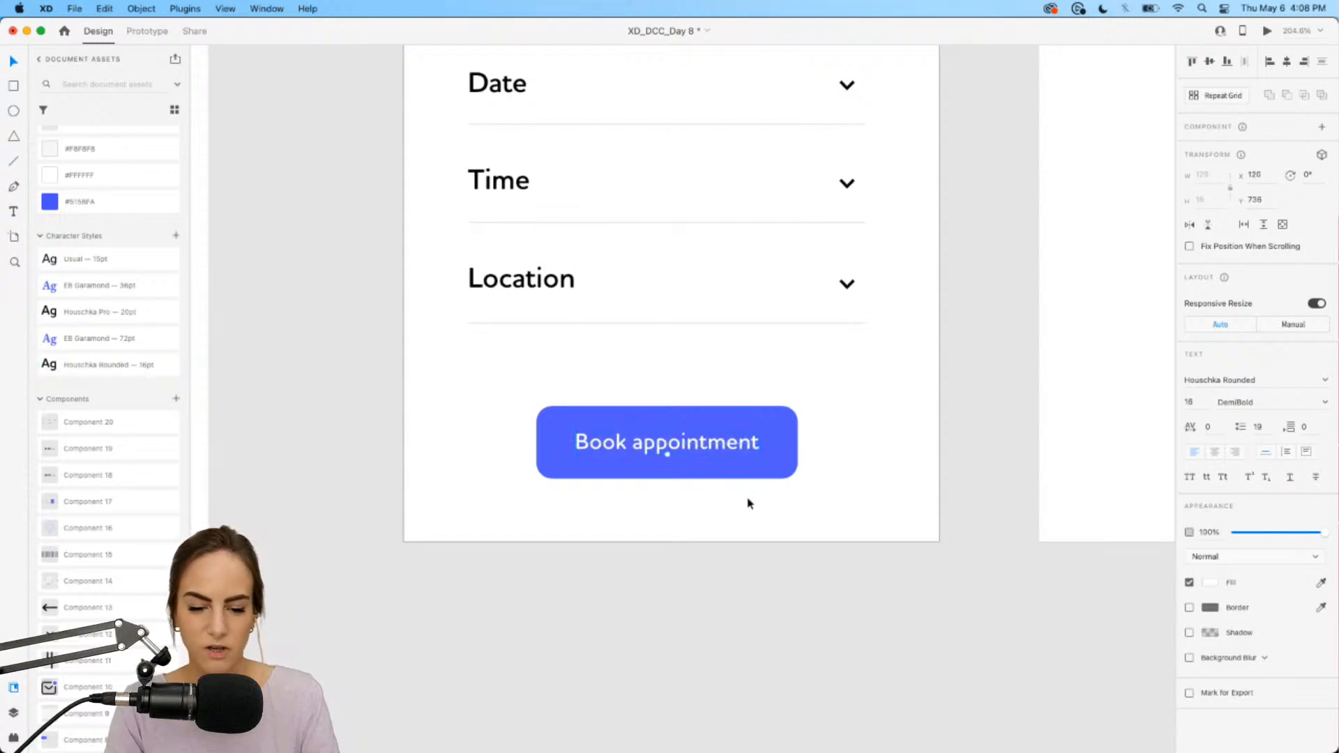
# Step: Group the Book appointment label with its blue button rectangle
pyautogui.moveTo(747, 499); pyautogui.dragTo(652, 416)
pyautogui.press('super+g')
pyautogui.scroll(-5, 619, 383)
pyautogui.click(780, 453)
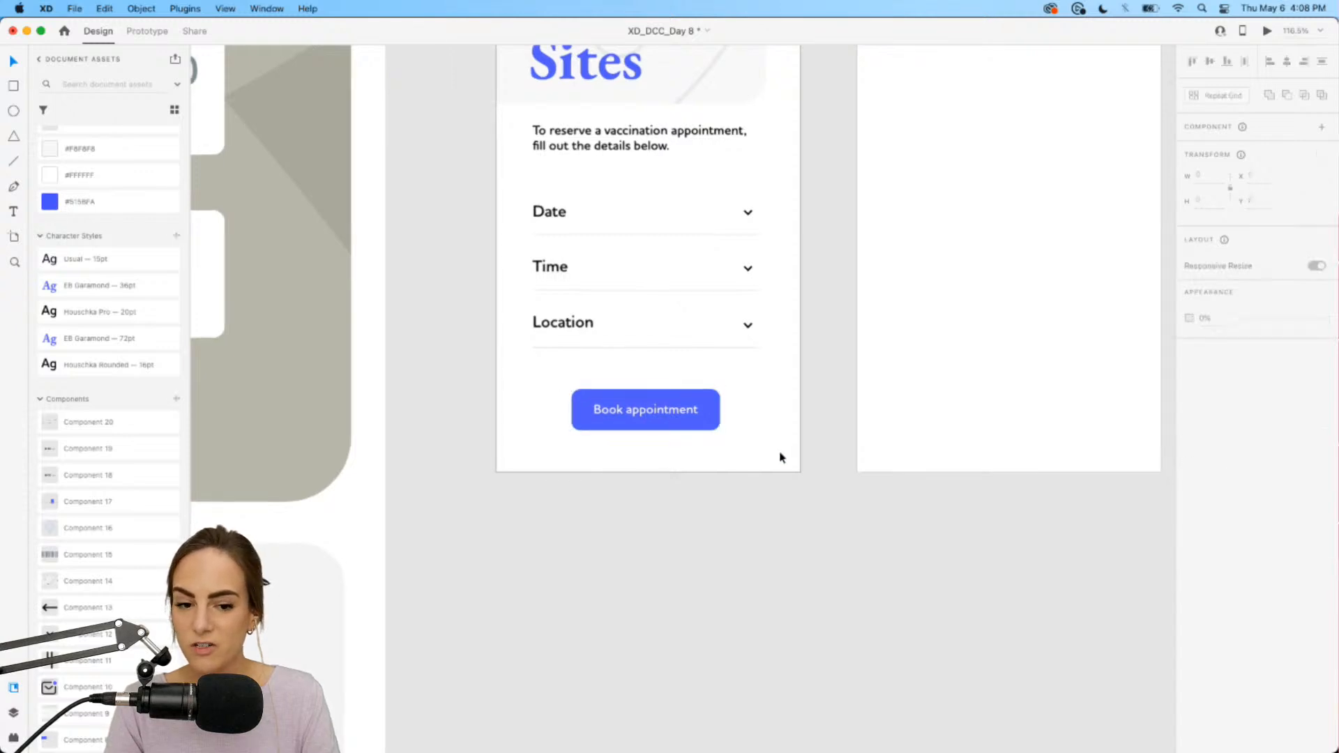
# Step: Switch to Prototype mode and make the Home artboard the starting screen of the flow
pyautogui.scroll(-1, 780, 453)
pyautogui.scroll(4, 780, 453)
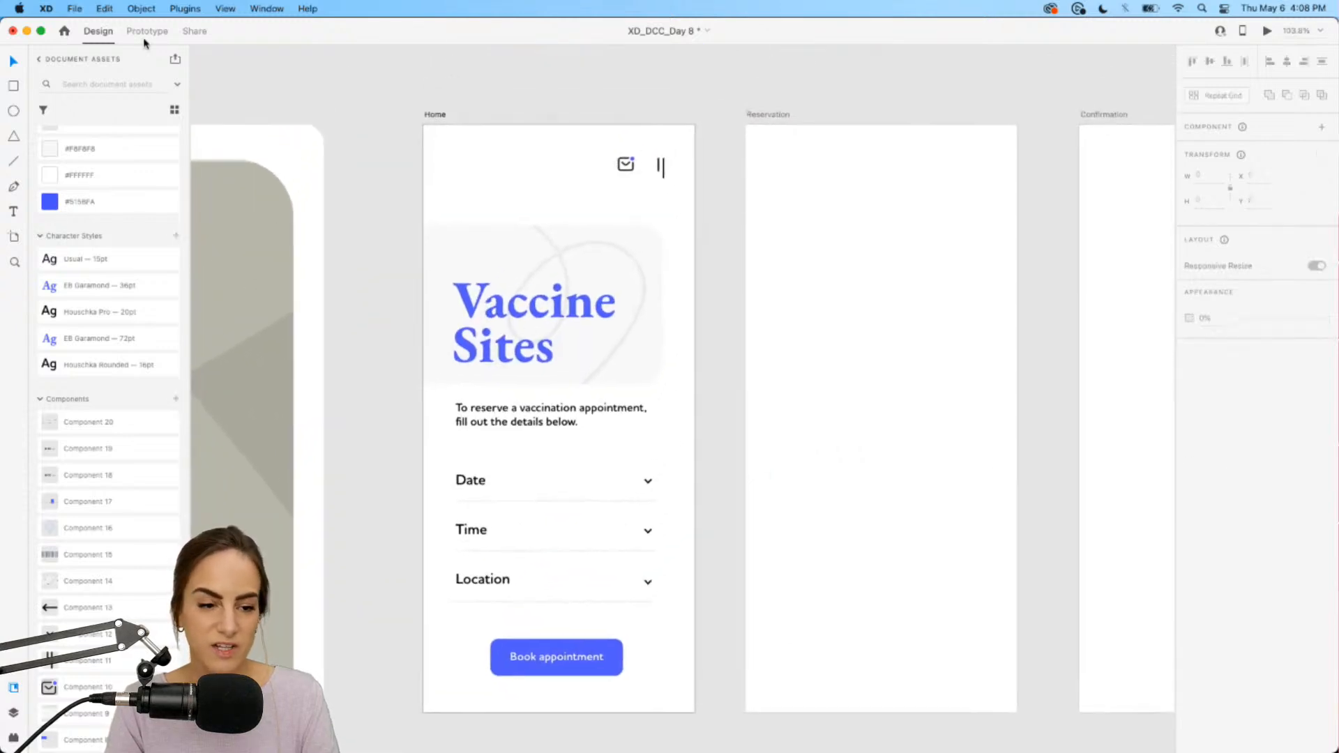
pyautogui.click(147, 33)
pyautogui.scroll(-2, 493, 203)
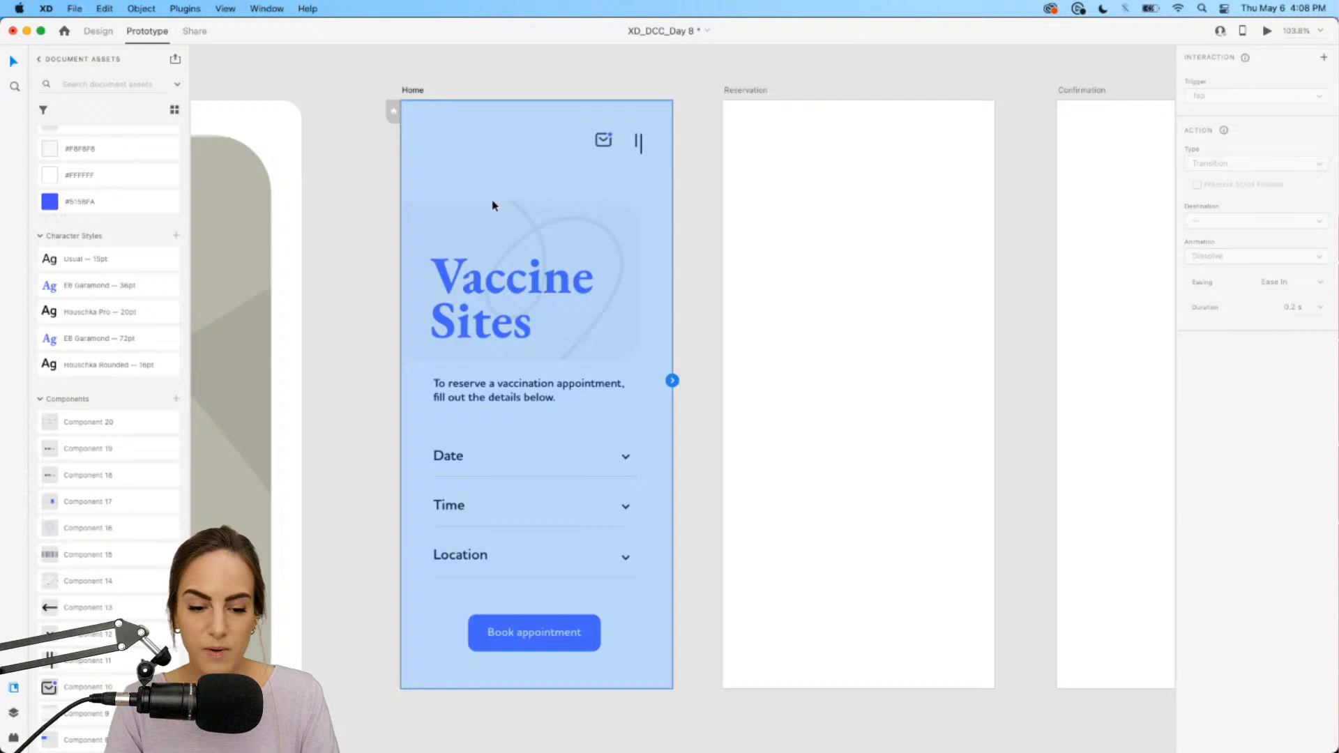
pyautogui.click(392, 114)
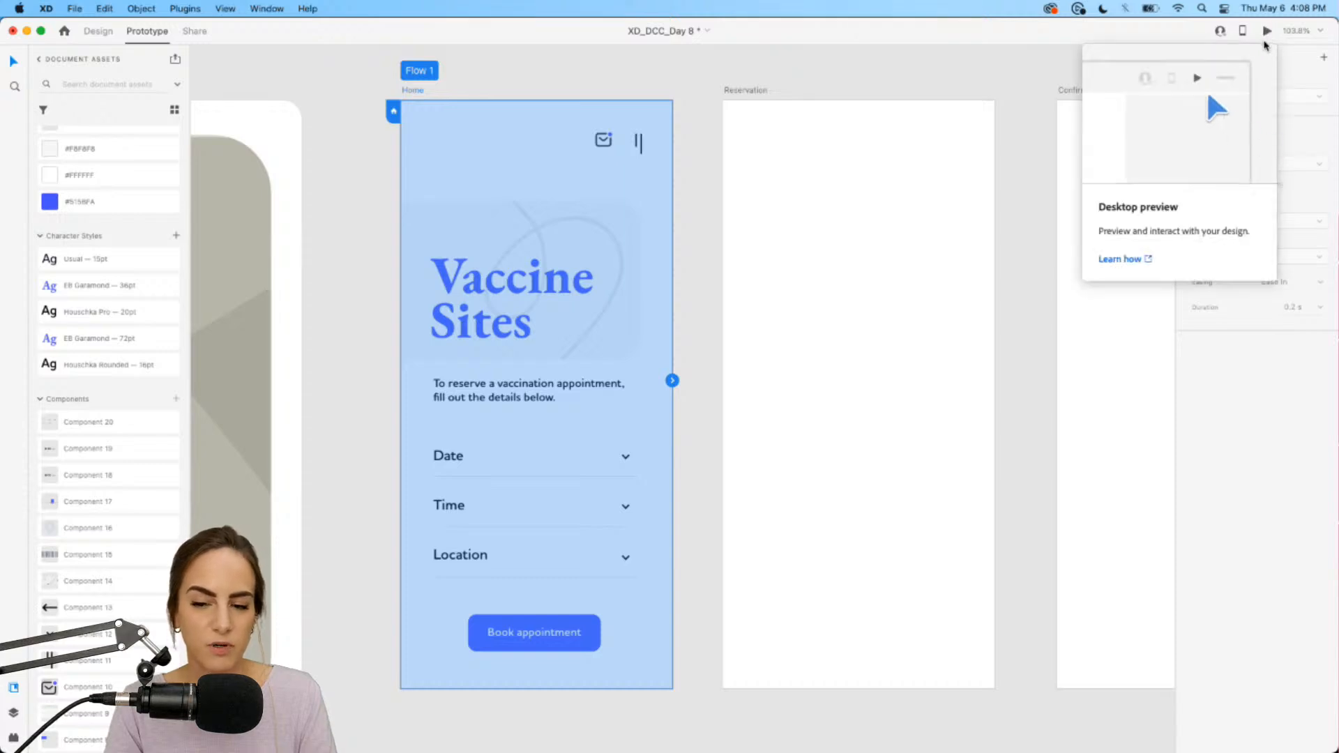
pyautogui.scroll(-2, 887, 254)
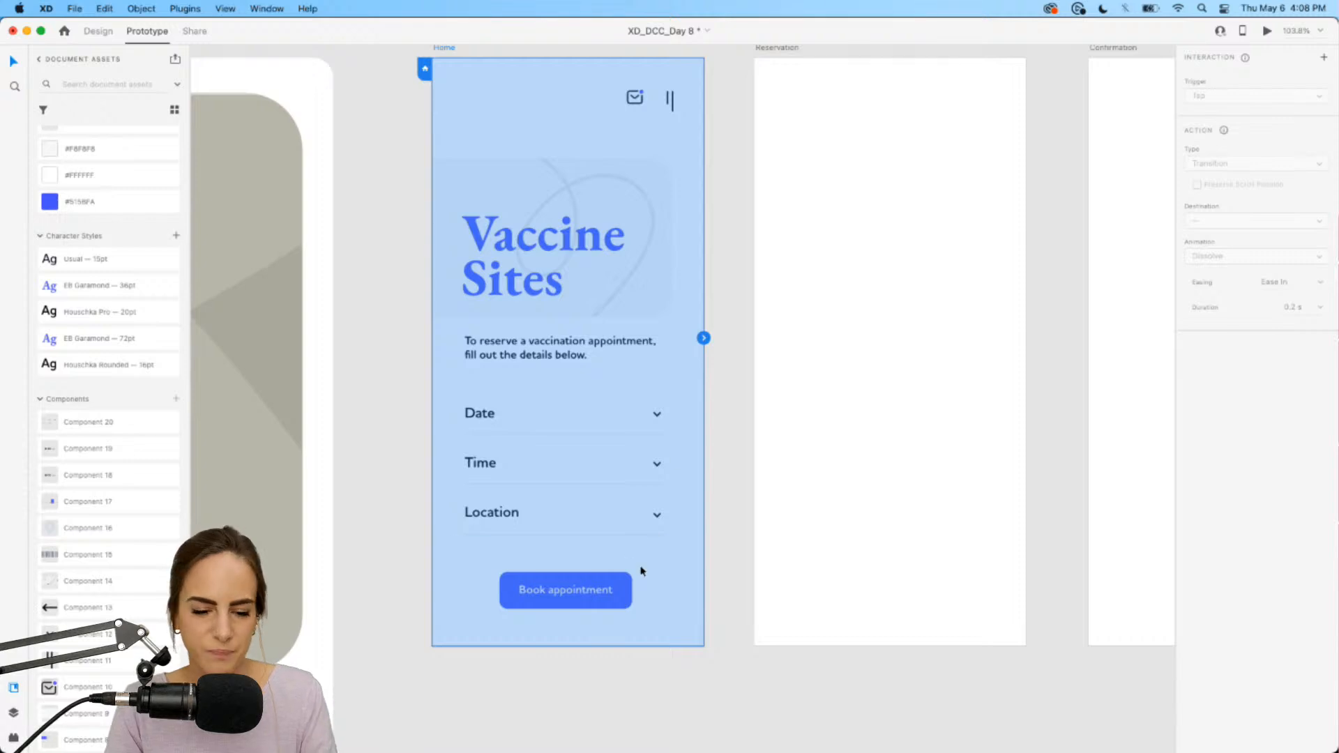
# Step: Link the Book appointment button to the Reservation artboard with a Tap trigger, Transition action and Dissolve animation
pyautogui.click(625, 582)
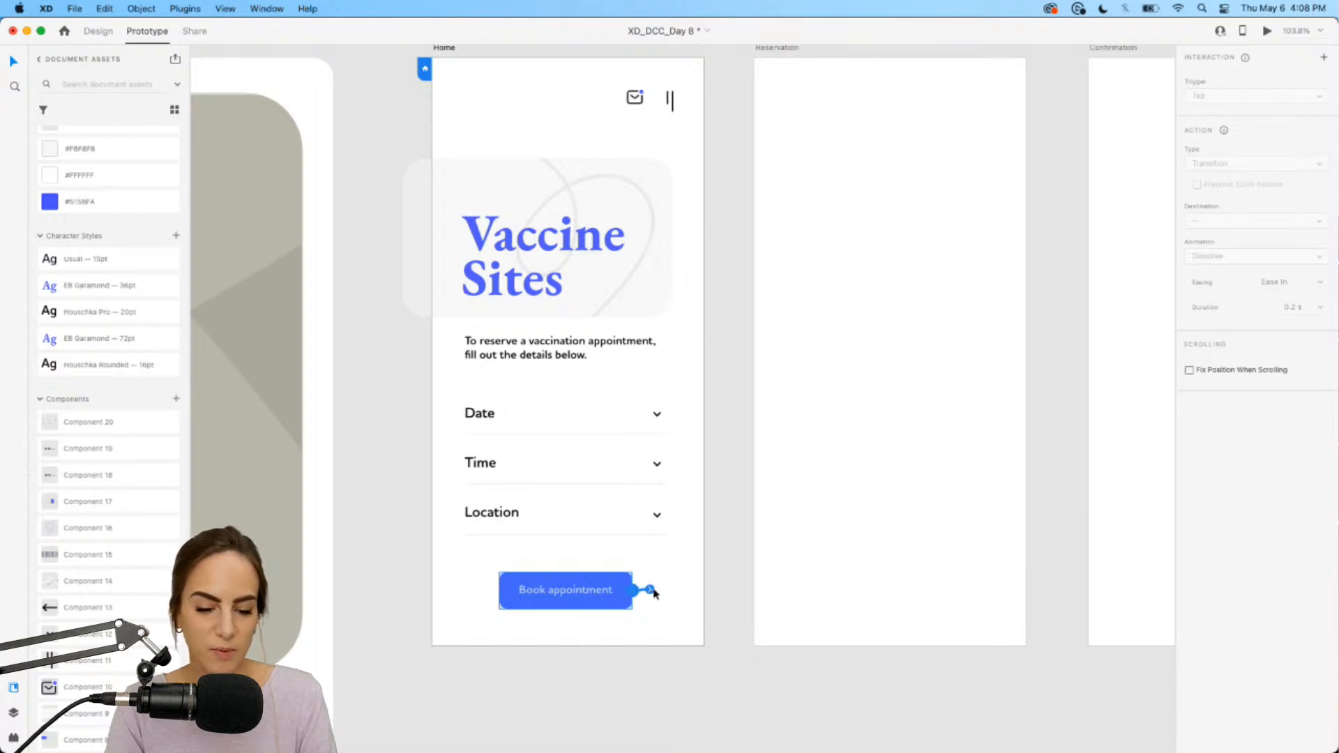
pyautogui.moveTo(649, 590); pyautogui.dragTo(792, 266)
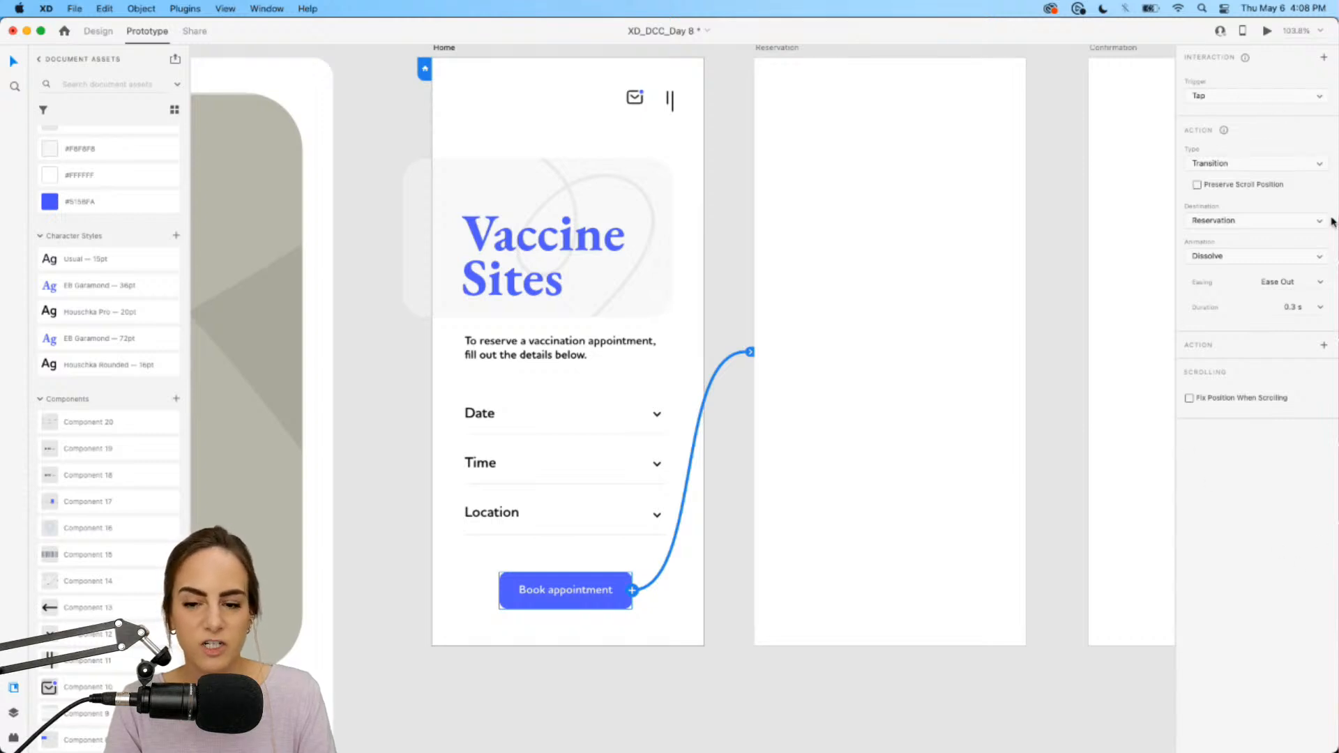
pyautogui.click(1237, 102)
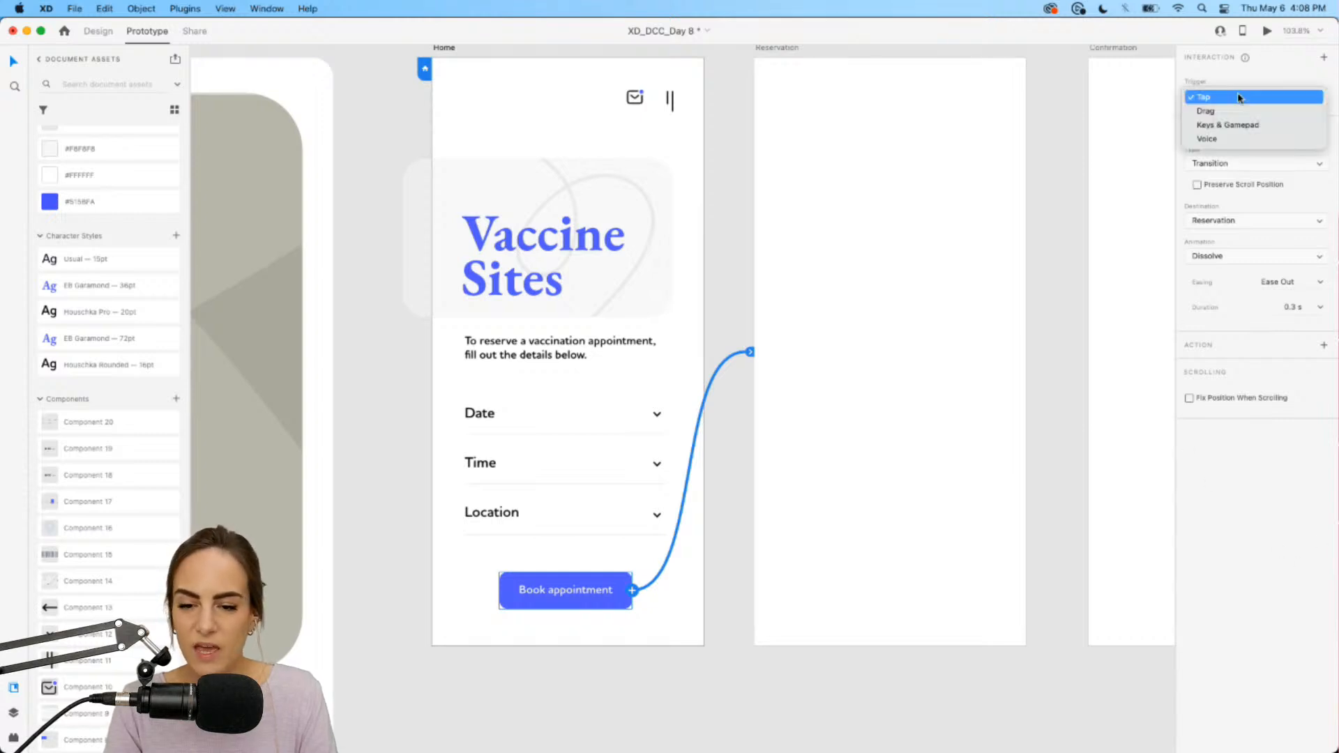
pyautogui.click(1270, 70)
pyautogui.click(1256, 166)
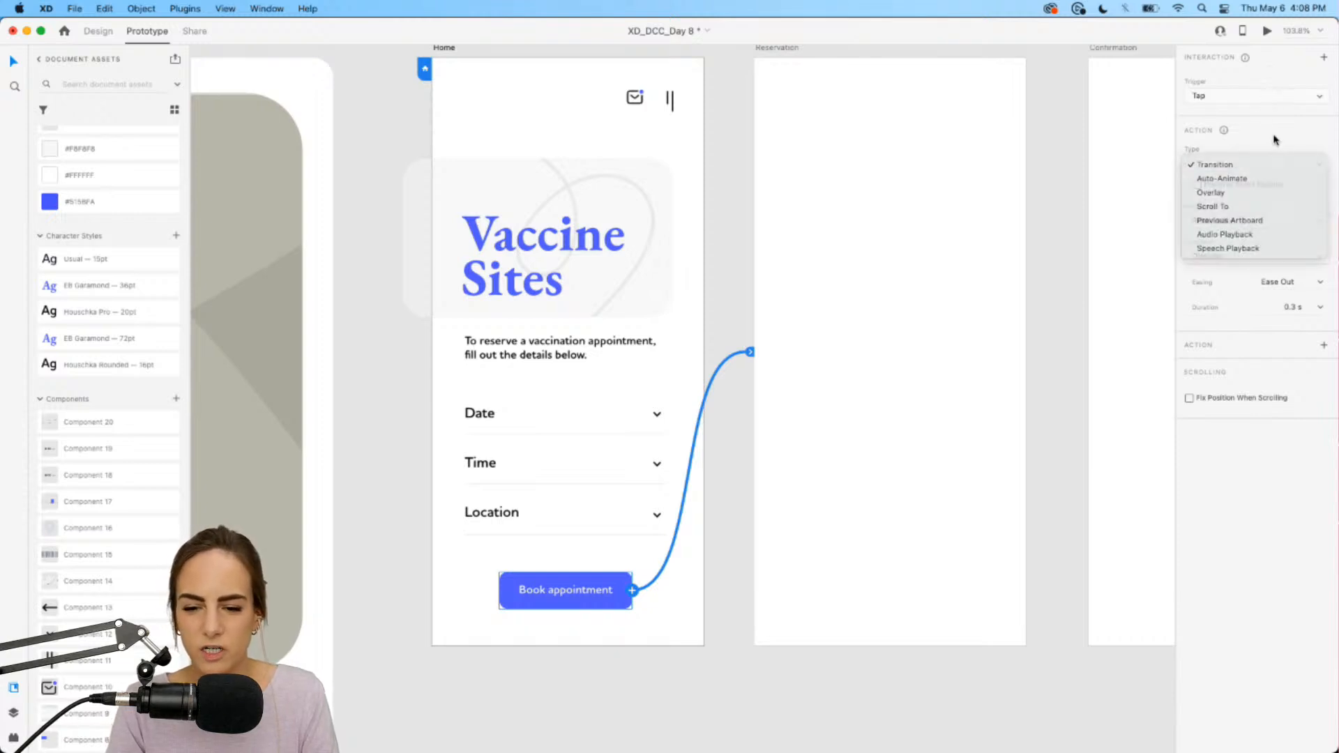
pyautogui.click(1273, 138)
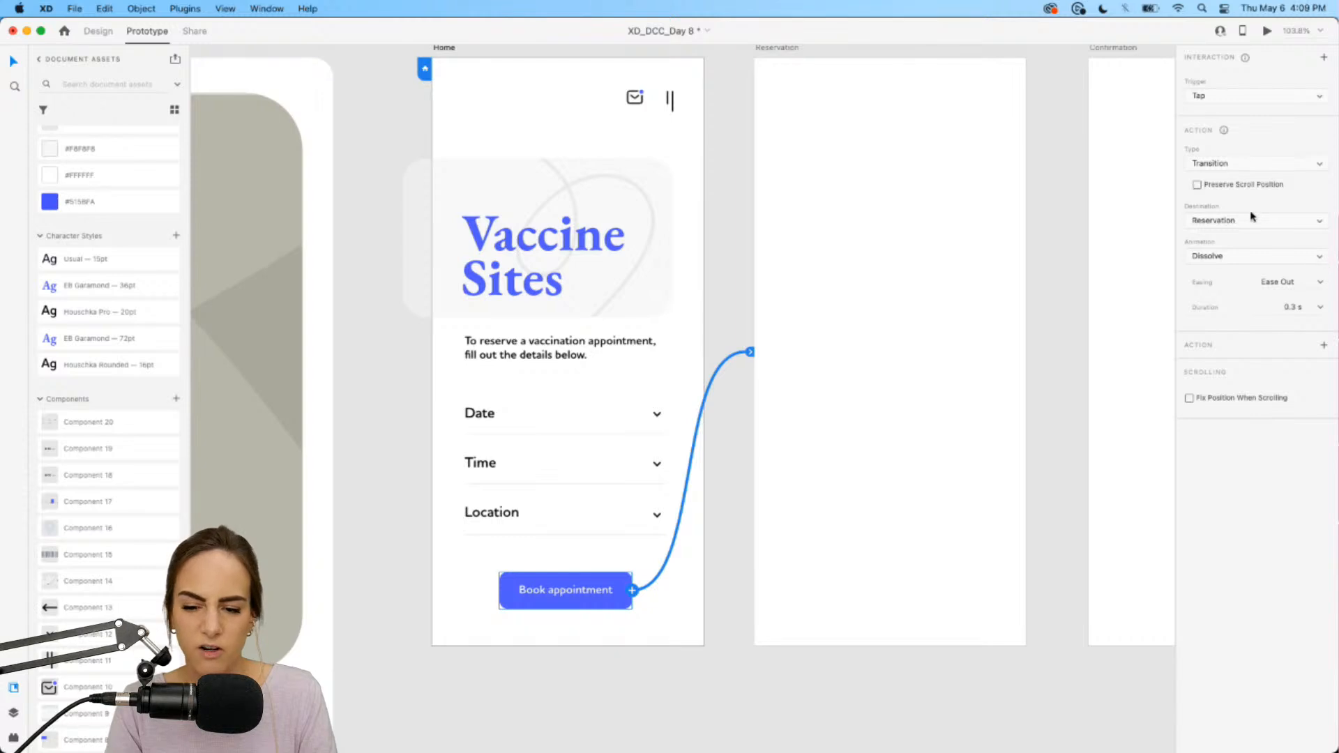
pyautogui.click(1222, 257)
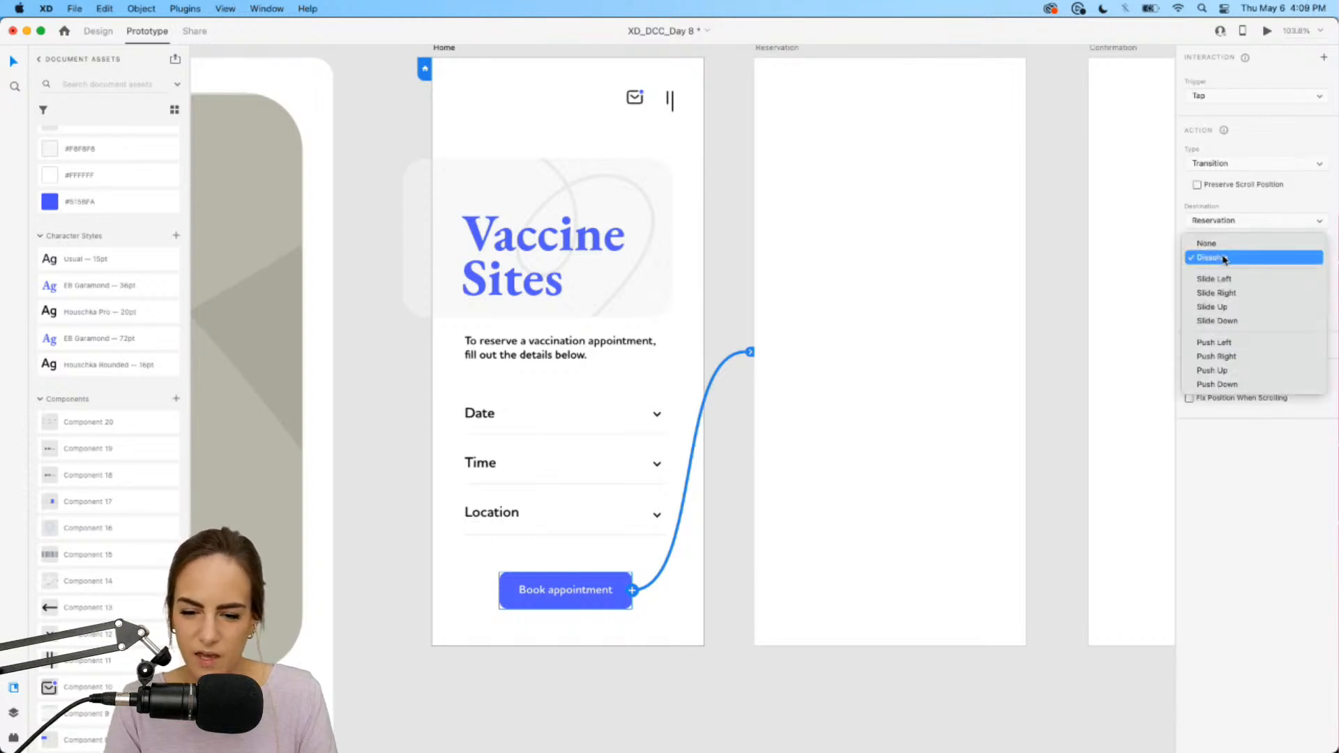
pyautogui.click(1310, 552)
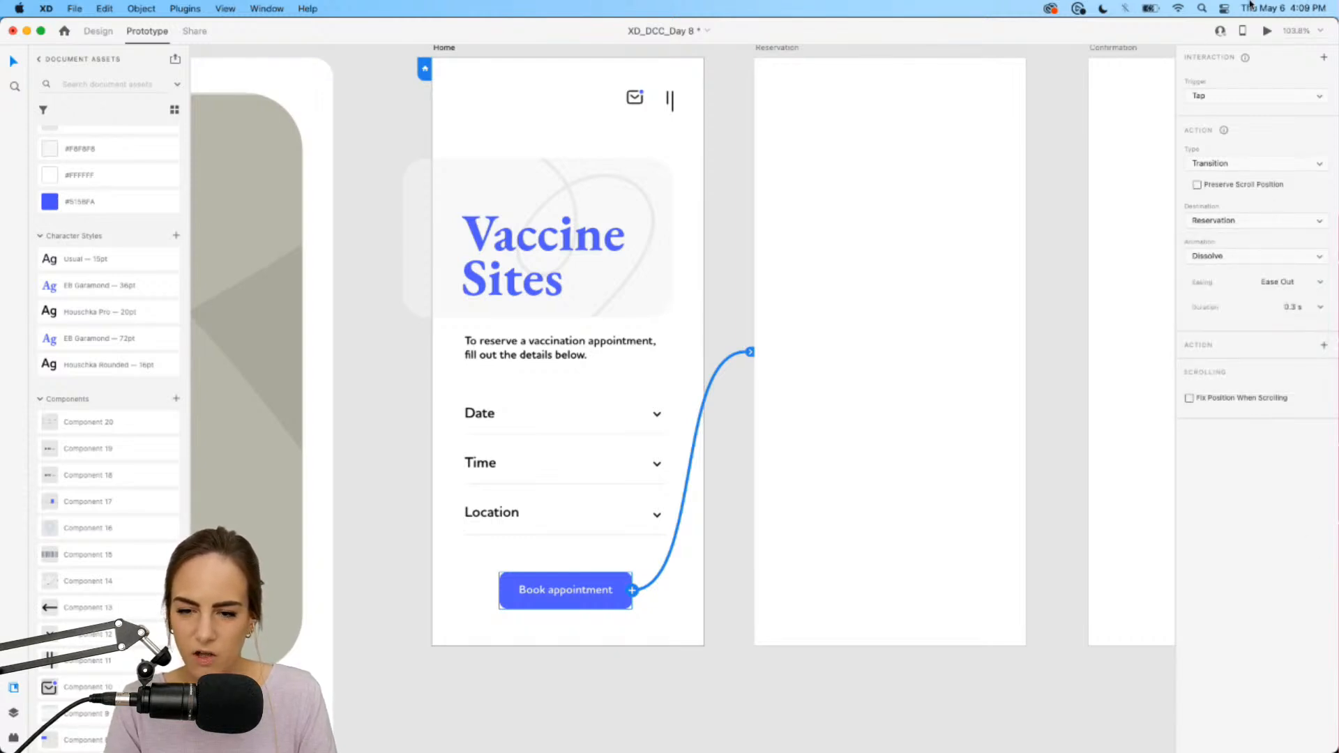
# Step: Preview the prototype and test the Book appointment button's transition to the Reservation artboard
pyautogui.click(1267, 32)
pyautogui.click(415, 590)
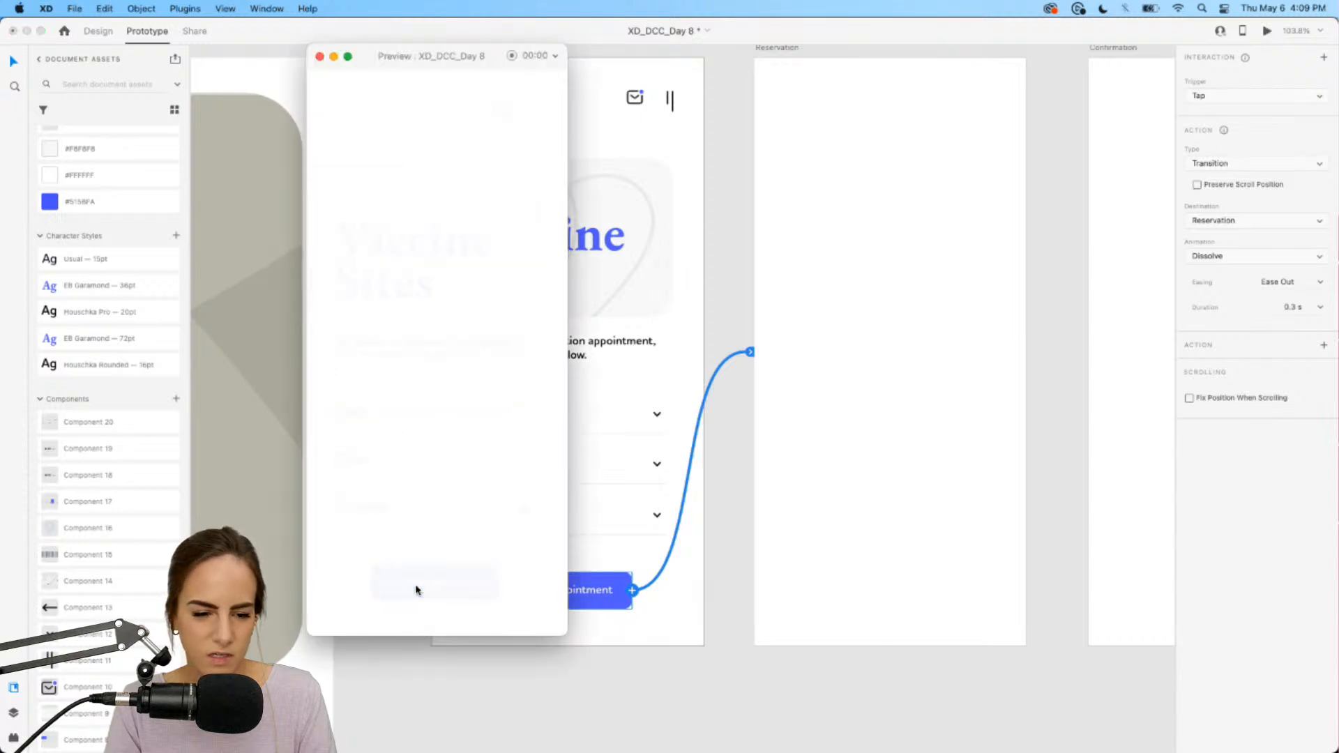
pyautogui.click(319, 57)
# Step: Return to Design mode, copy the Date, Time and Location rows from Home to the Reservation artboard, and move them up near its top
pyautogui.click(98, 32)
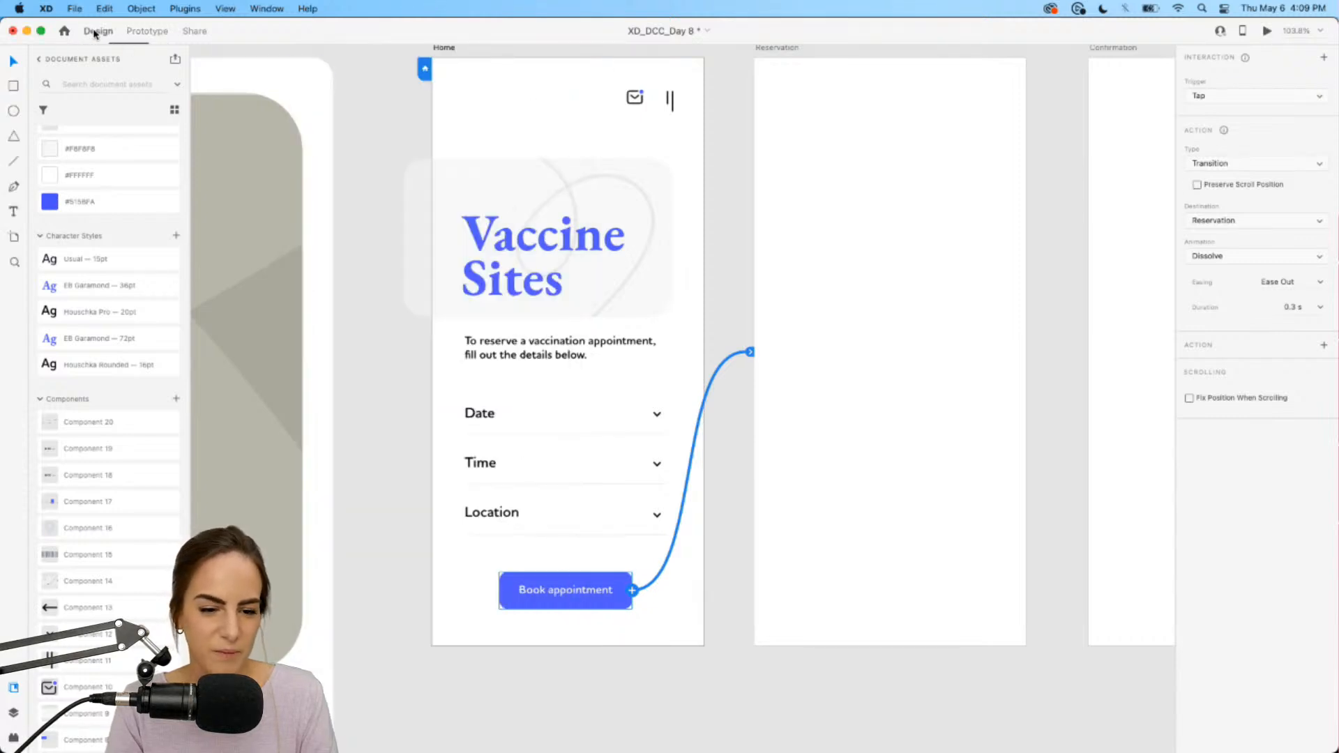
pyautogui.click(880, 307)
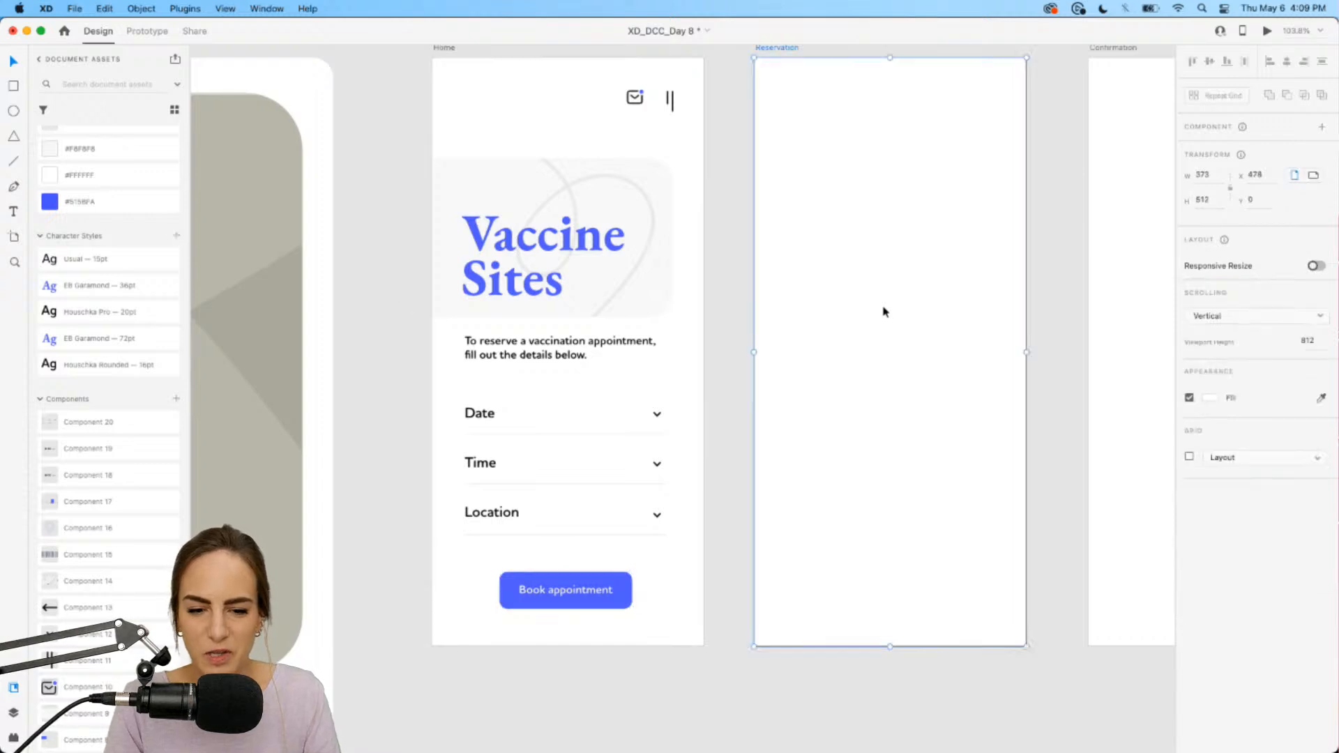
pyautogui.hscroll(5, 882, 308)
pyautogui.scroll(2, 881, 308)
pyautogui.click(933, 269)
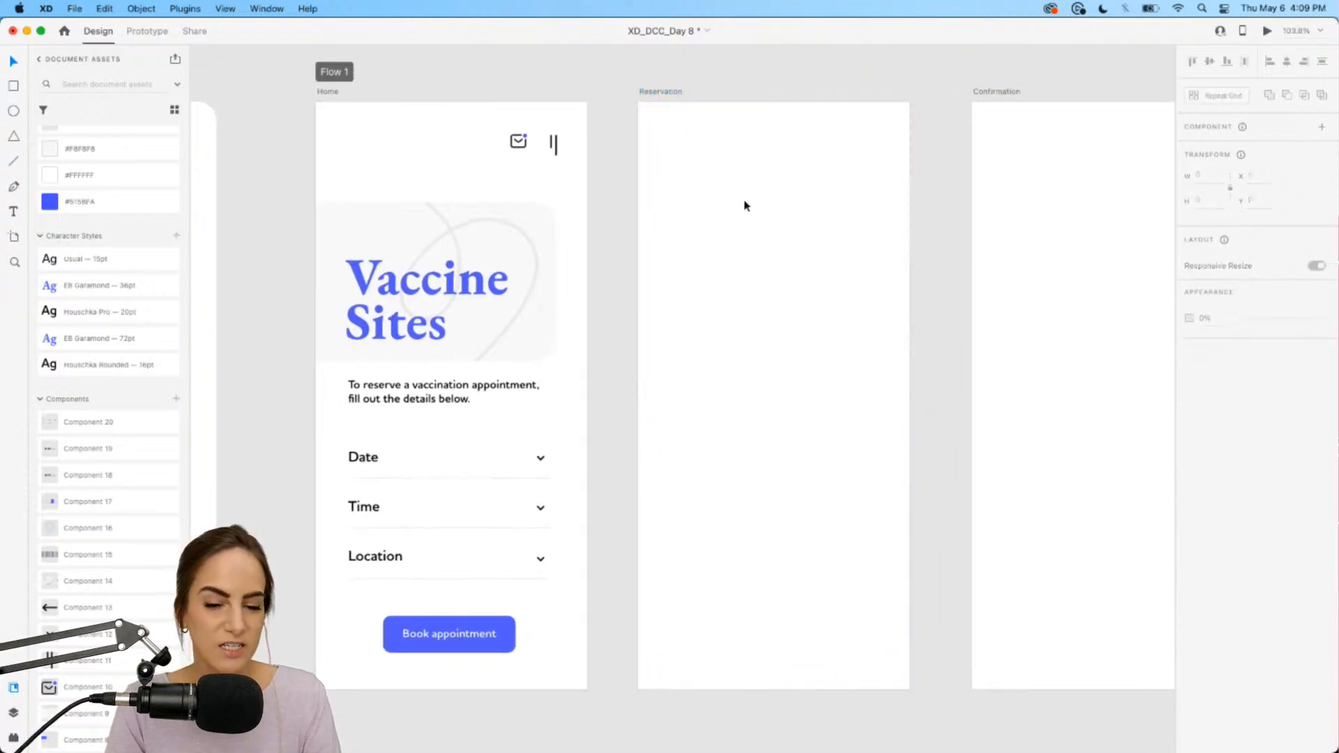
pyautogui.hscroll(2, 744, 205)
pyautogui.scroll(-1, 745, 206)
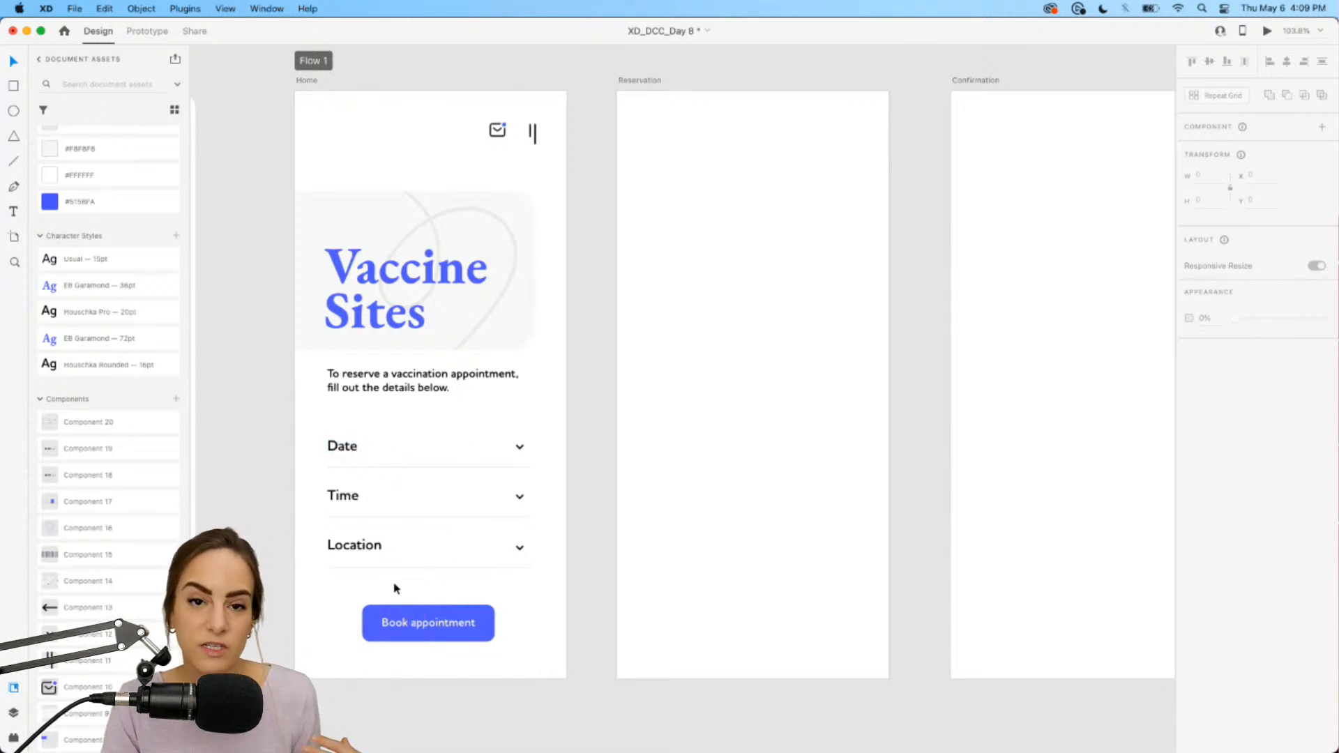
pyautogui.moveTo(320, 432); pyautogui.dragTo(532, 562)
pyautogui.hotkey('ctrl', 'c')
pyautogui.click(799, 359)
pyautogui.hotkey('ctrl', 'v')
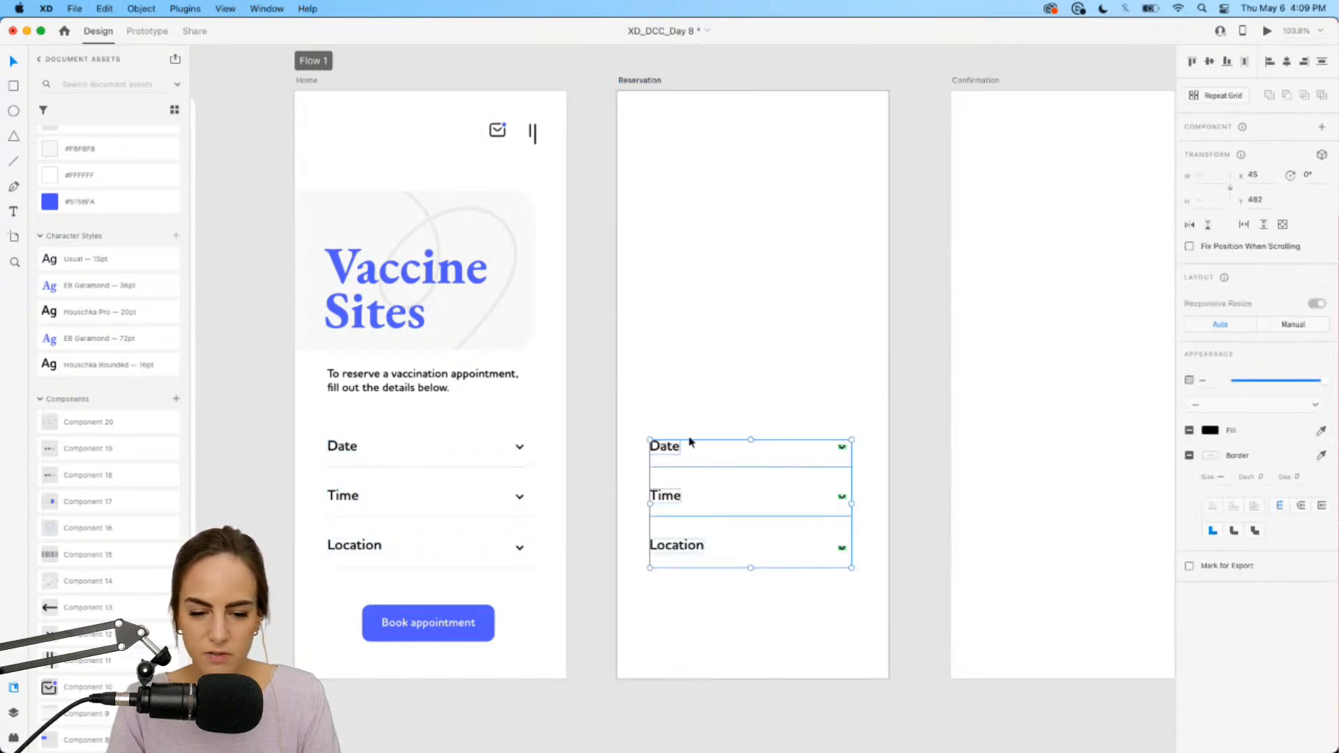
pyautogui.moveTo(689, 441); pyautogui.dragTo(673, 208)
pyautogui.click(816, 370)
# Step: Spread the Reservation rows apart by moving the Location row far down and the Time row to about midway between Date and Location
pyautogui.click(723, 325)
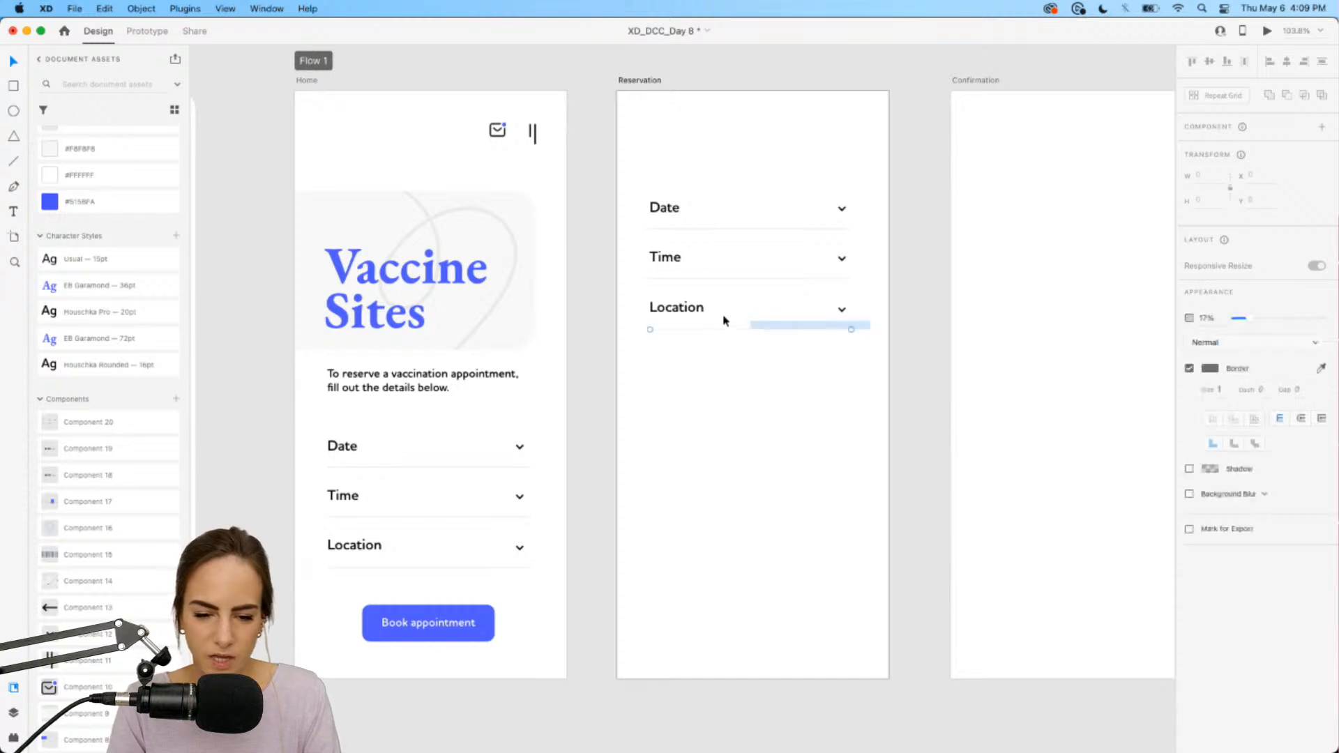
pyautogui.click(673, 303)
pyautogui.moveTo(675, 310); pyautogui.dragTo(684, 525)
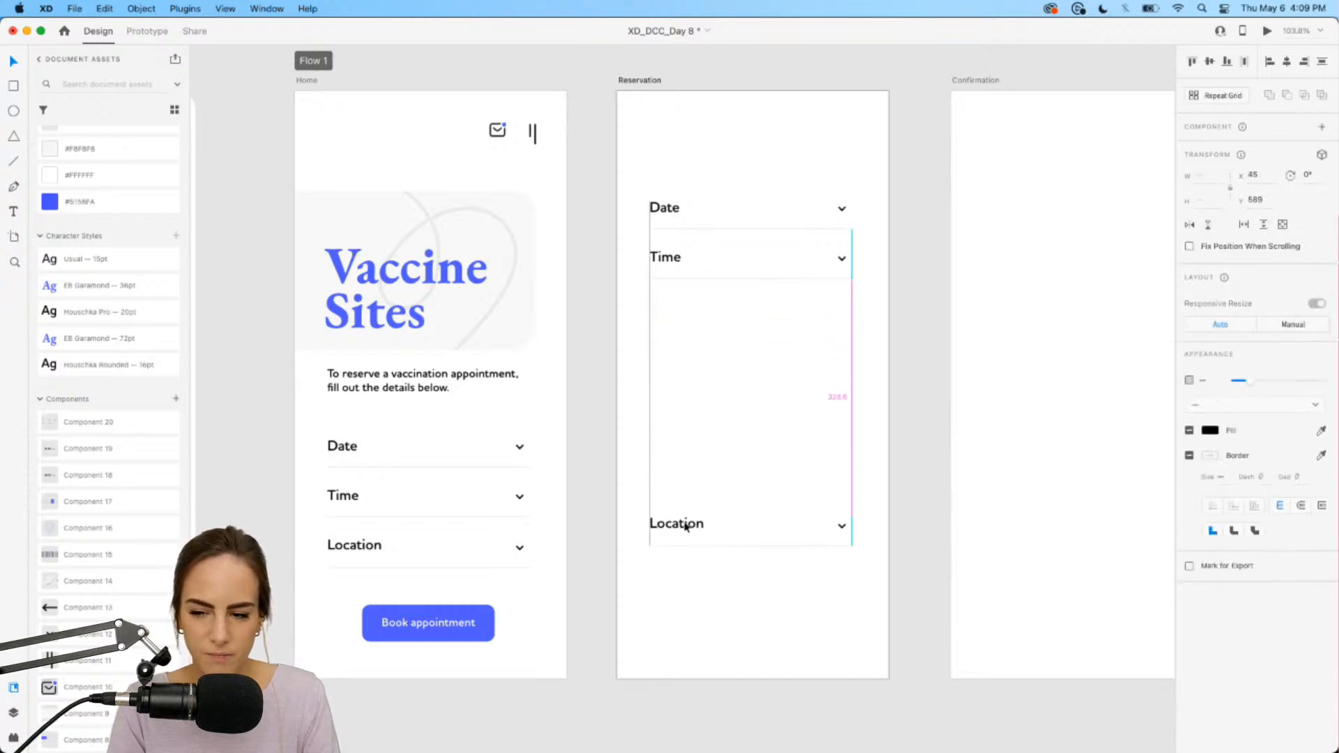
pyautogui.click(733, 486)
pyautogui.moveTo(852, 307); pyautogui.dragTo(663, 357)
pyautogui.click(712, 319)
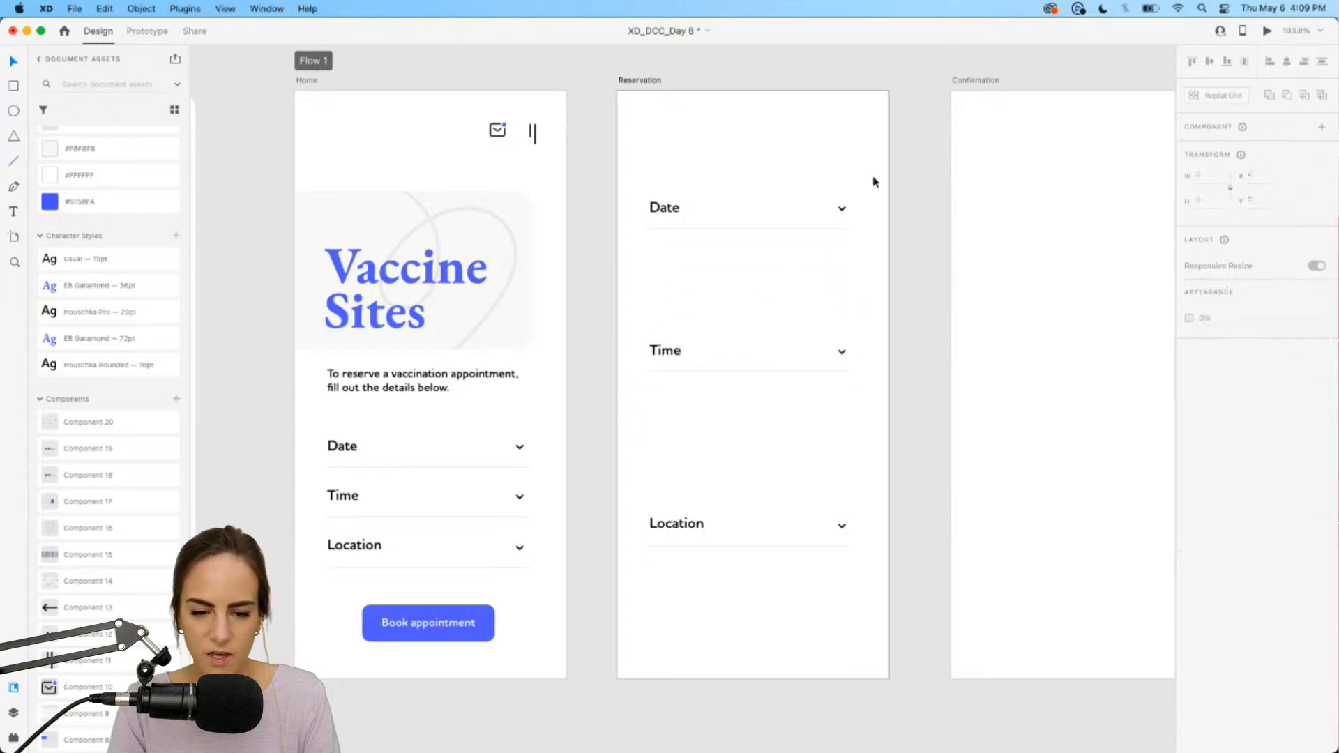
# Step: Rotate the Date row's chevron on the Reservation artboard to point upward
pyautogui.scroll(5, 874, 174)
pyautogui.click(778, 281)
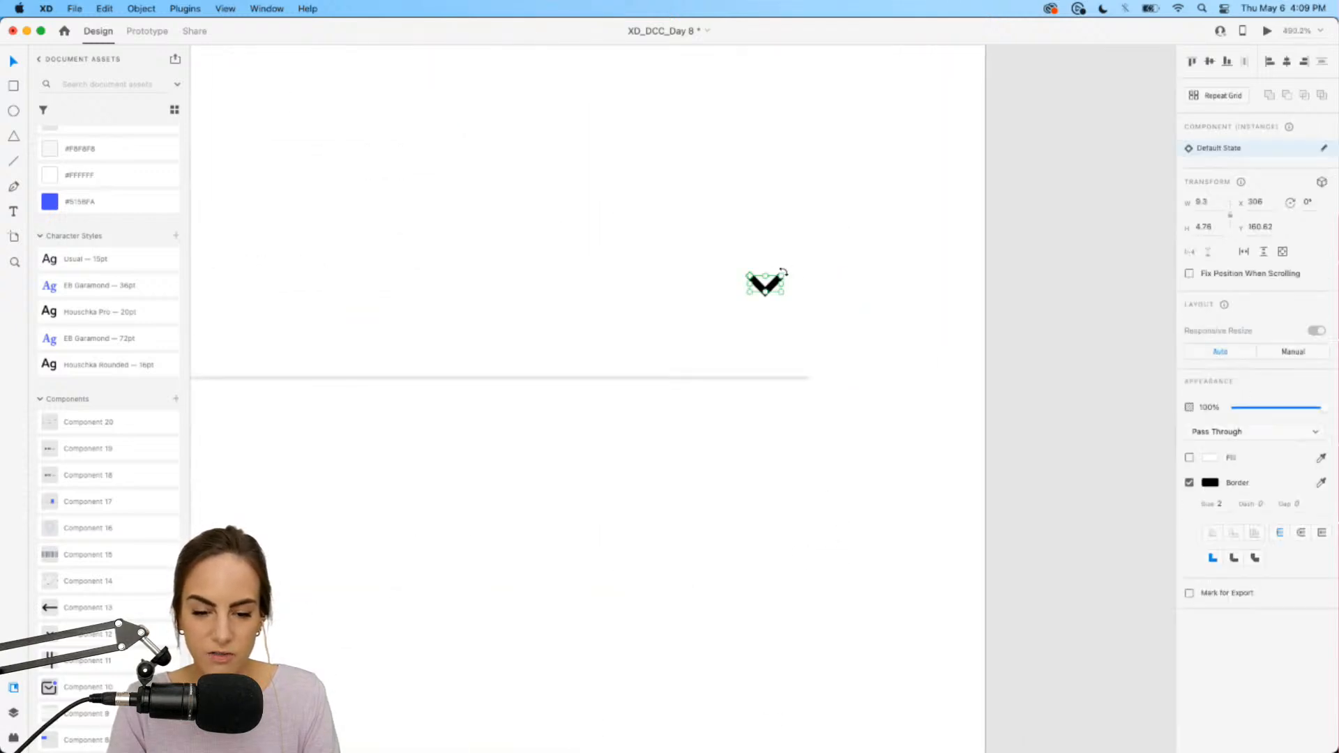
pyautogui.moveTo(777, 281); pyautogui.dragTo(705, 320)
pyautogui.click(646, 334)
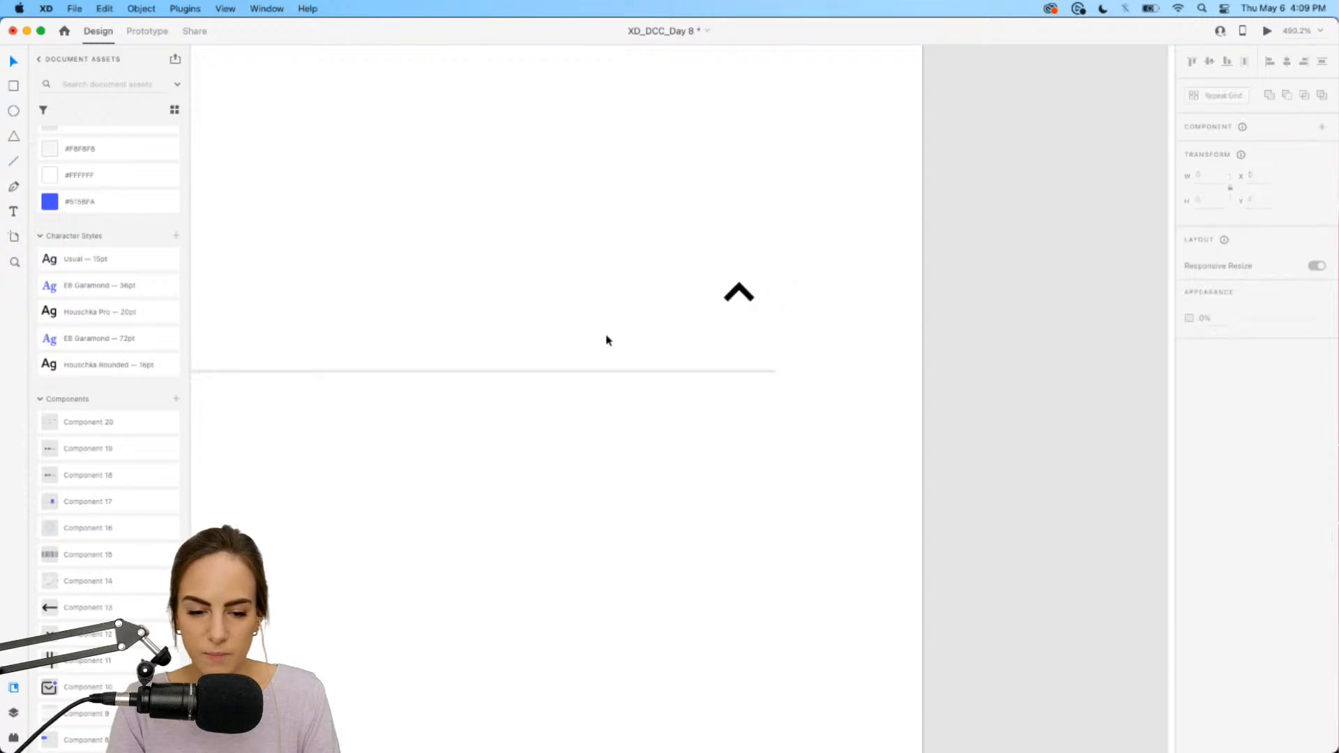
pyautogui.scroll(-5, 606, 337)
pyautogui.click(514, 238)
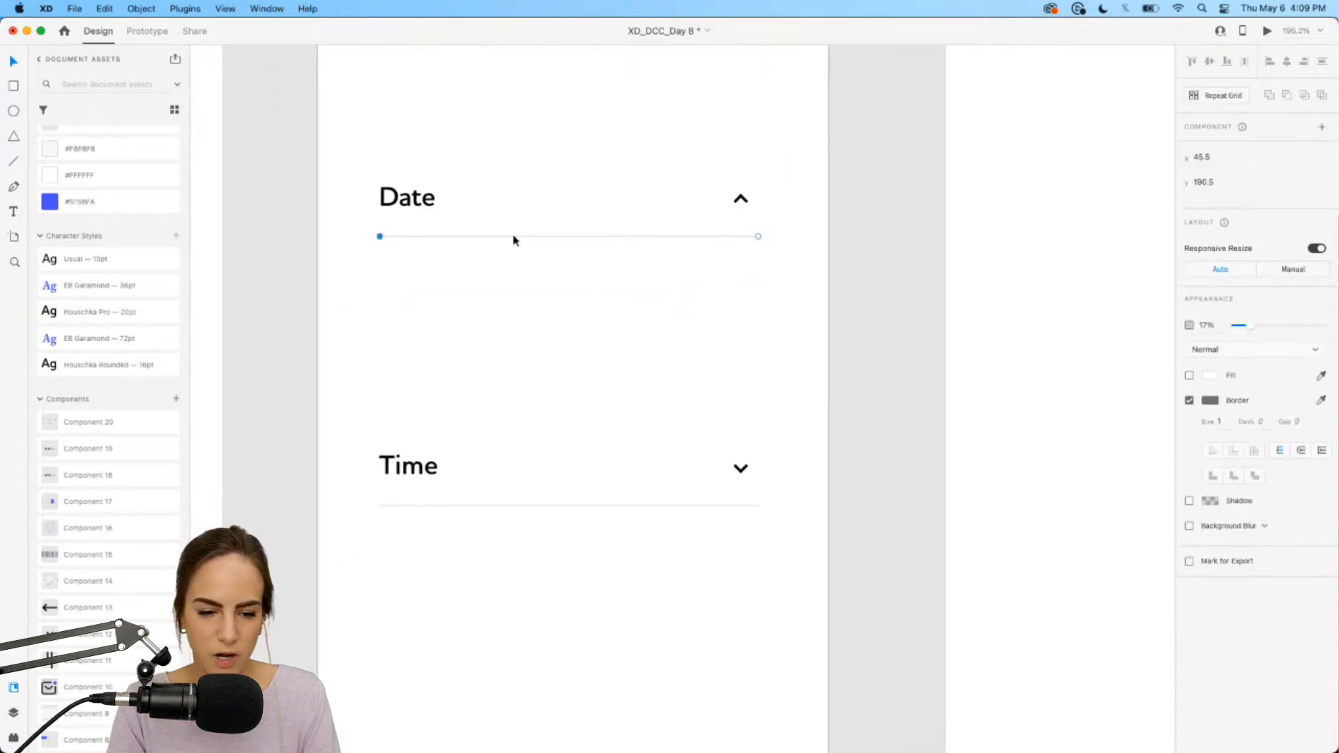
pyautogui.click(514, 298)
pyautogui.click(517, 297)
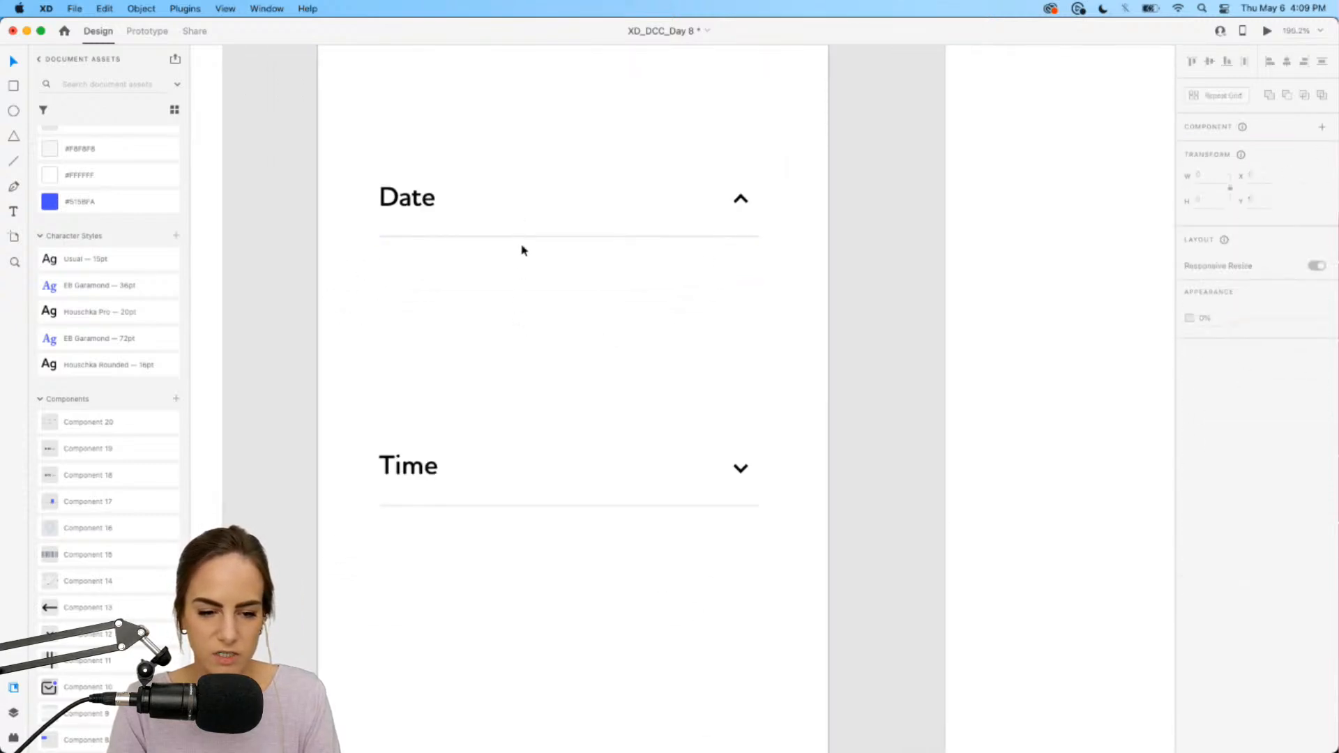
# Step: Move the Date divider down to expand that section, and replace the Time chevron on Reservation with a copy of Date's upward chevron
pyautogui.moveTo(523, 236); pyautogui.dragTo(523, 378)
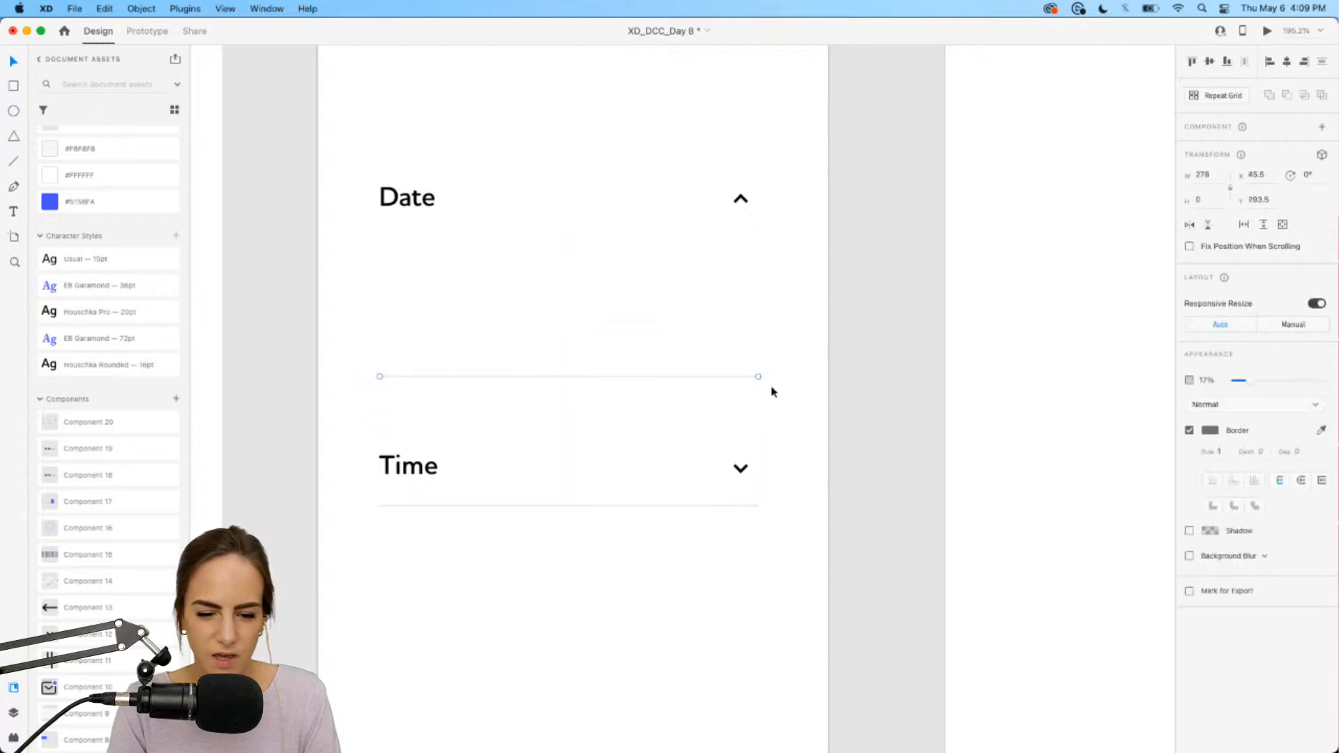
pyautogui.click(740, 200)
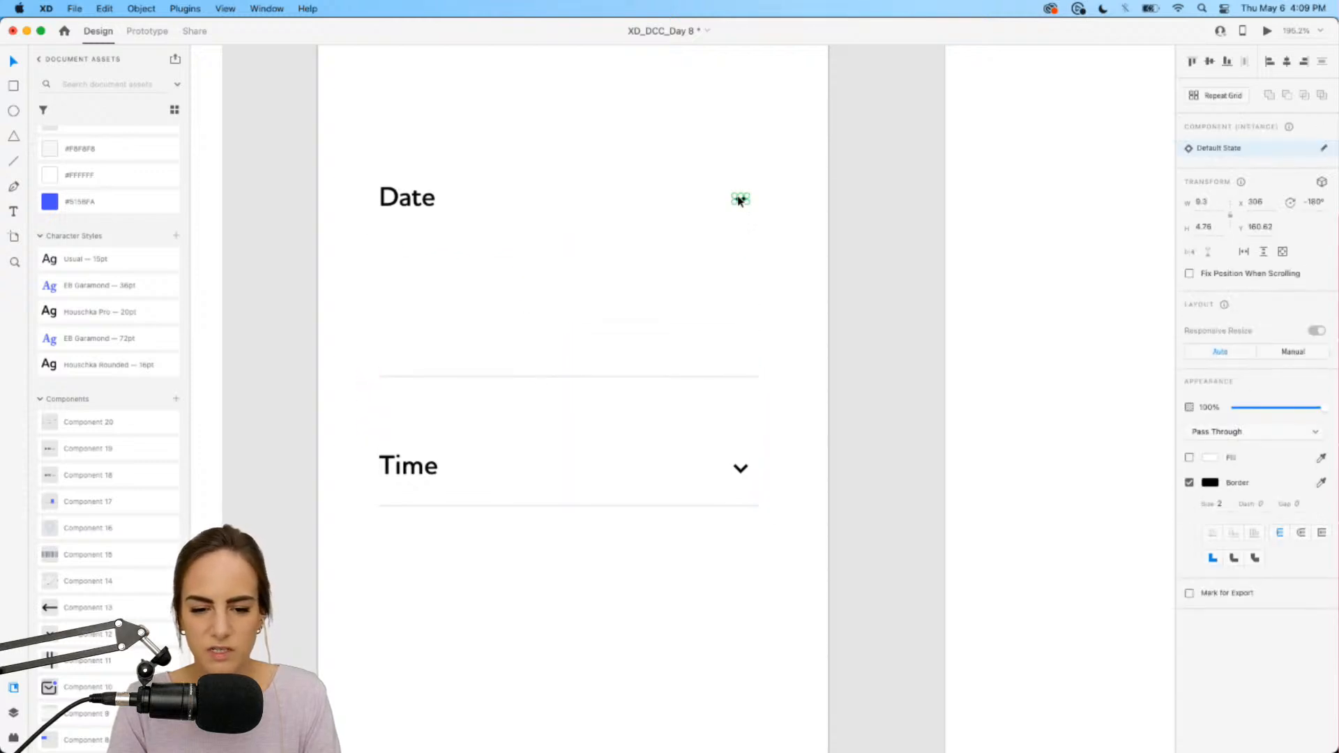
pyautogui.moveTo(741, 200); pyautogui.dragTo(740, 467)
pyautogui.click(741, 468)
pyautogui.press('Delete')
# Step: Move the divider lines beneath Time and Location downward on the Reservation artboard to open space under each label
pyautogui.scroll(-4, 742, 471)
pyautogui.scroll(-4, 743, 471)
pyautogui.moveTo(557, 108); pyautogui.dragTo(558, 279)
pyautogui.moveTo(741, 438); pyautogui.dragTo(739, 628)
# Step: Replace the Location row's chevron on the Reservation artboard with a copy of Time's upward chevron
pyautogui.click(792, 399)
pyautogui.press('Delete')
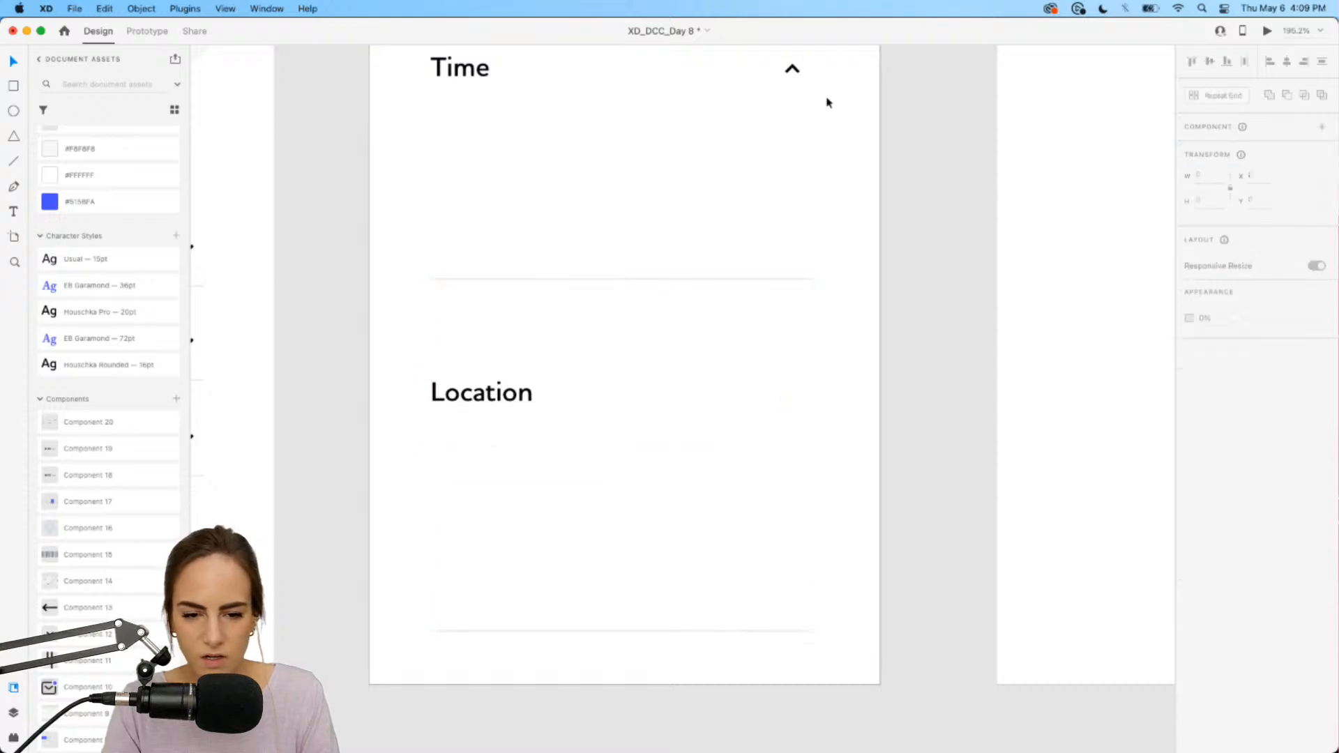
pyautogui.click(794, 68)
pyautogui.click(794, 74)
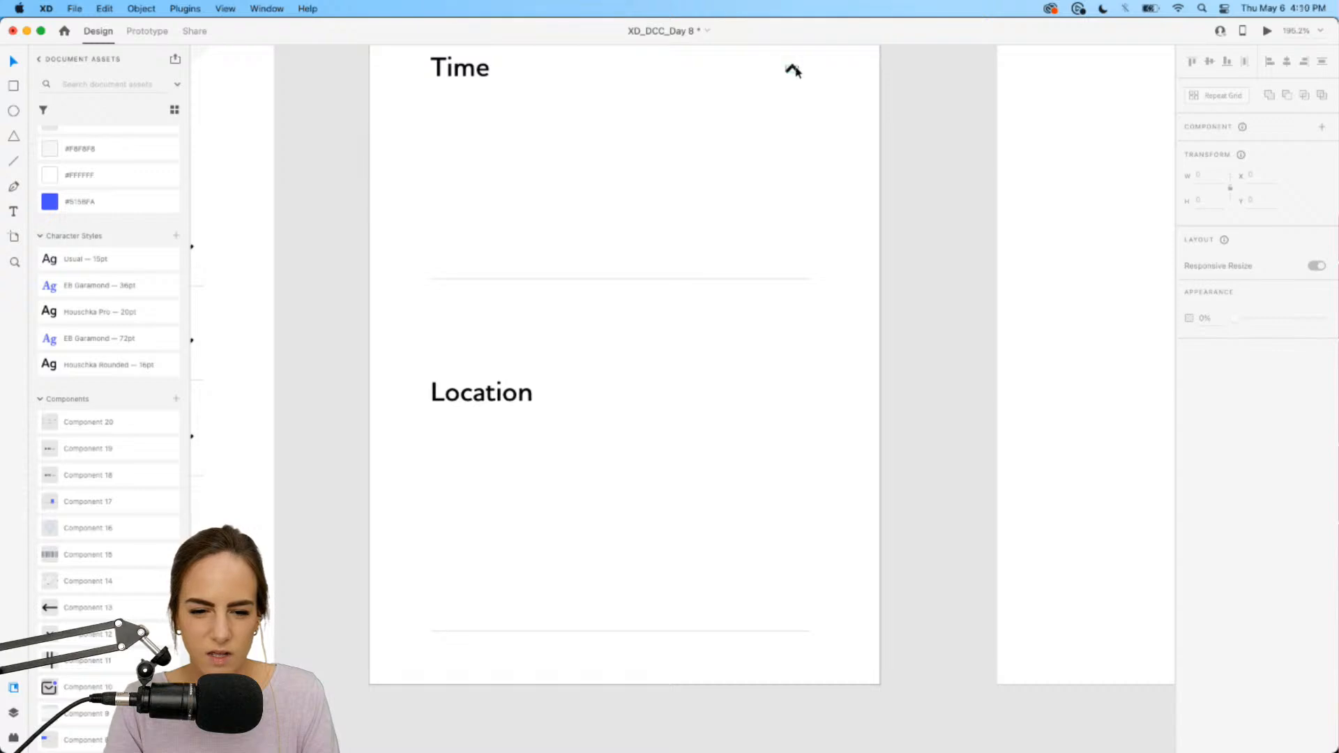
pyautogui.moveTo(794, 70); pyautogui.dragTo(792, 391)
pyautogui.click(665, 410)
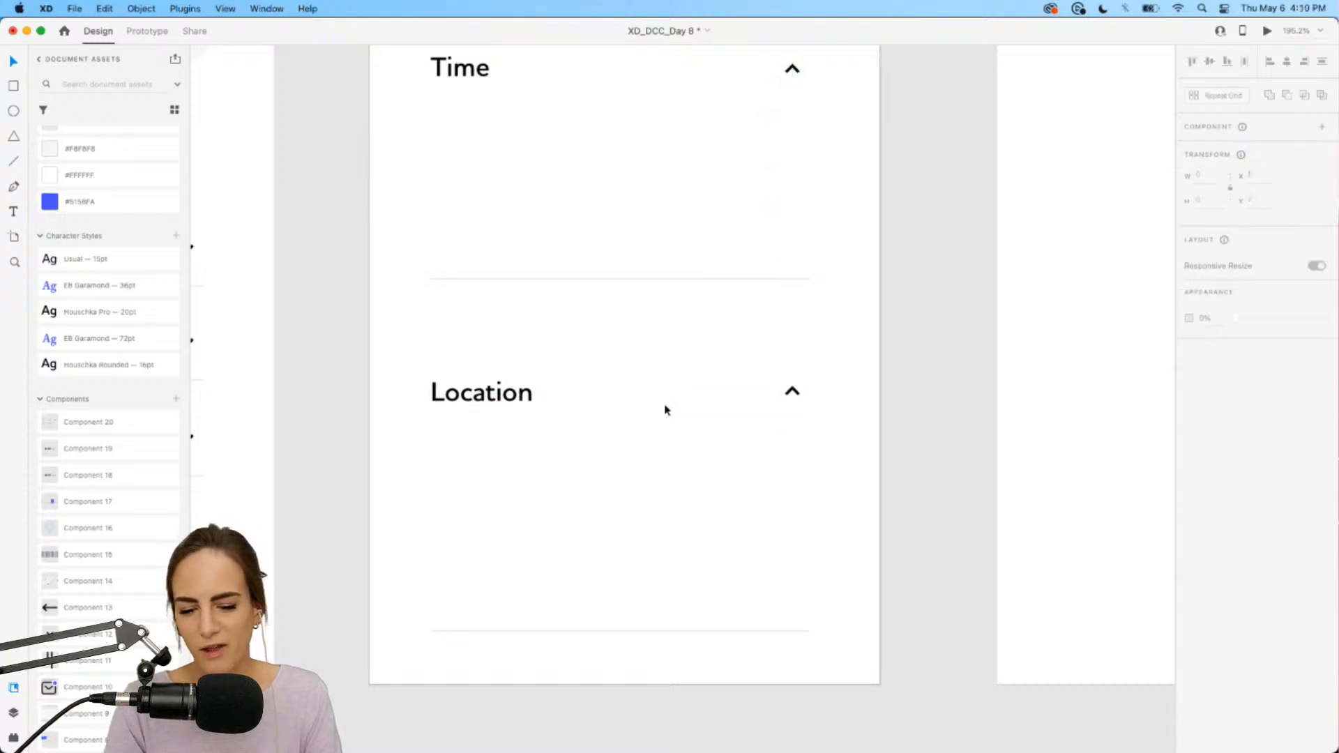
# Step: Place the Component 13 back arrow in the Reservation header above the Date label, at about X 46, Y 48
pyautogui.scroll(-3, 665, 410)
pyautogui.scroll(1, 663, 416)
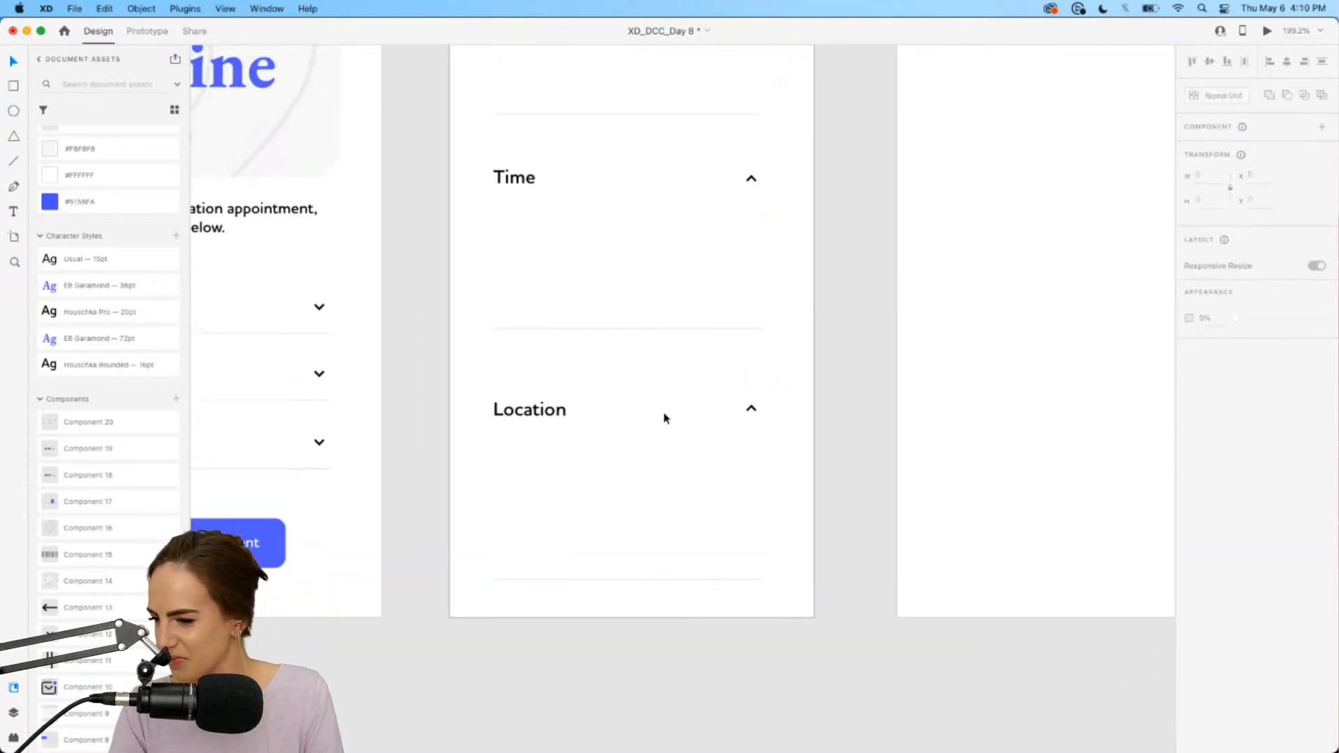
pyautogui.scroll(3, 664, 418)
pyautogui.hscroll(-2, 664, 419)
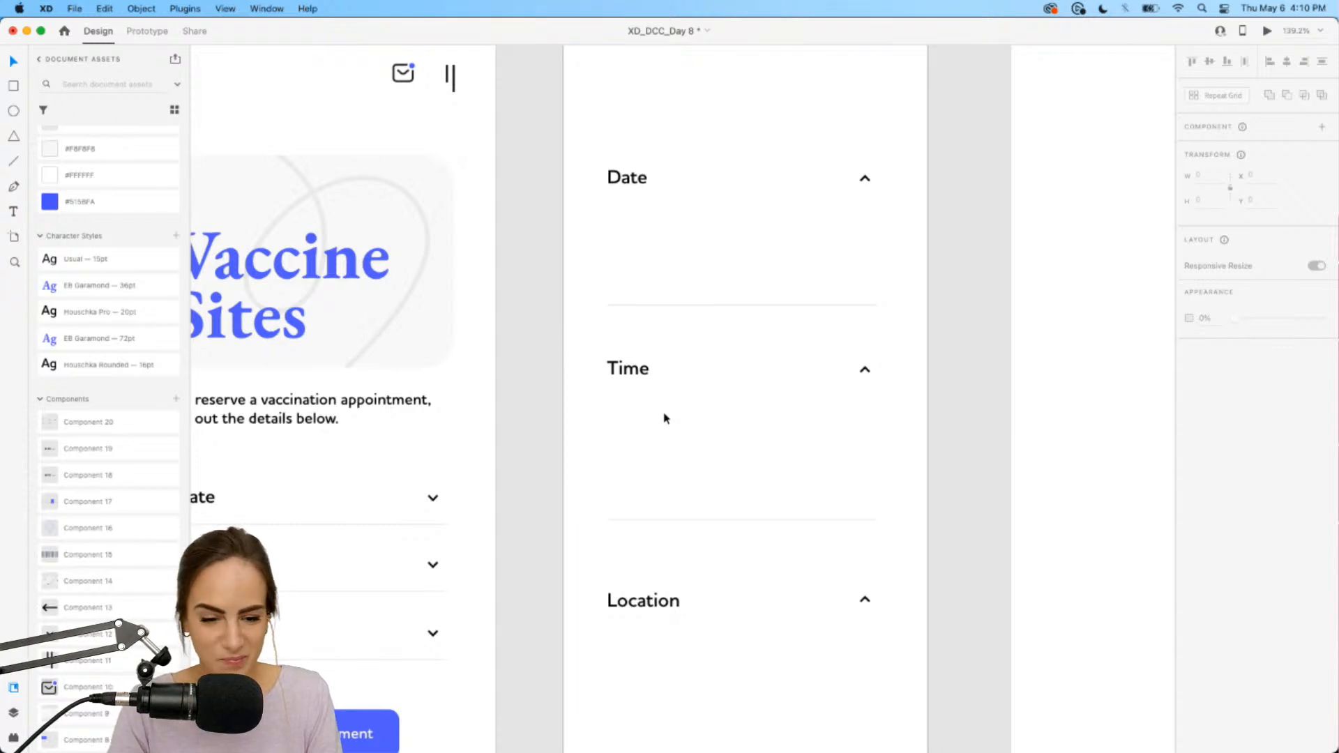
pyautogui.scroll(4, 664, 418)
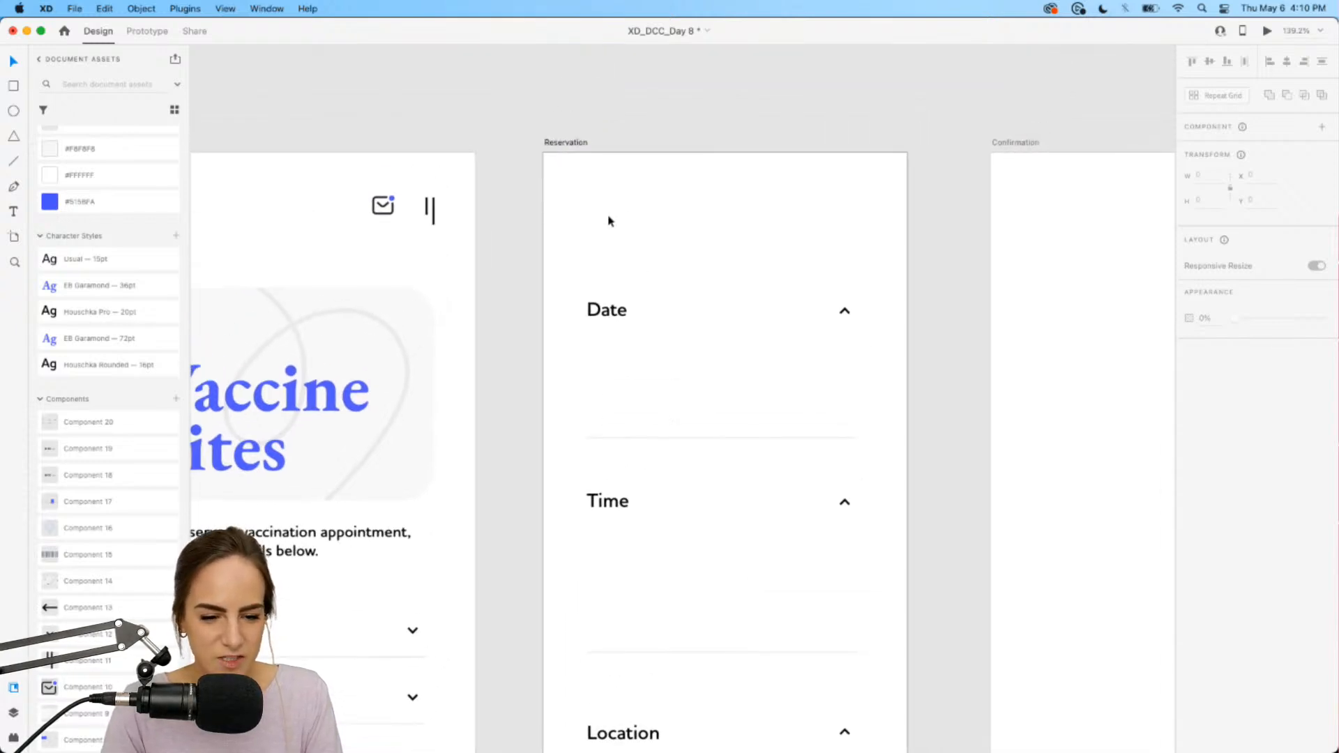
pyautogui.scroll(-5, 610, 224)
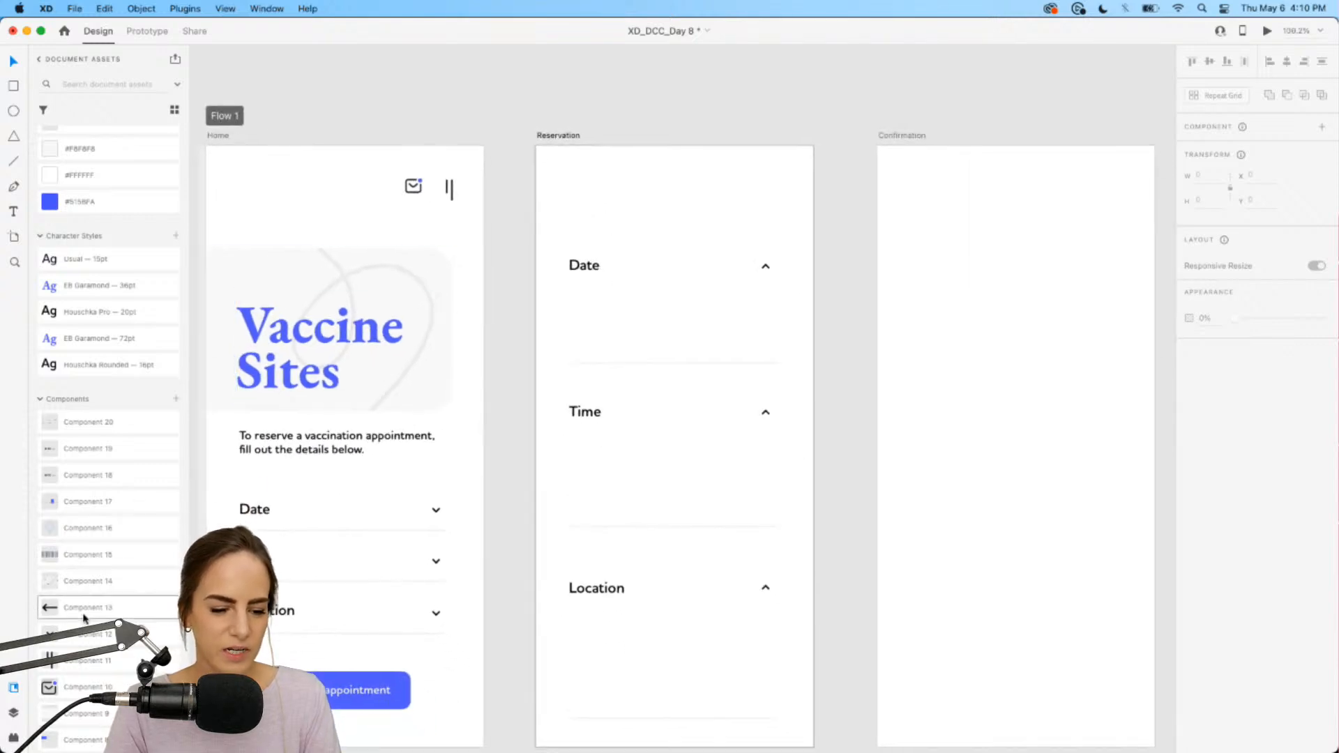
pyautogui.moveTo(79, 608); pyautogui.dragTo(576, 184)
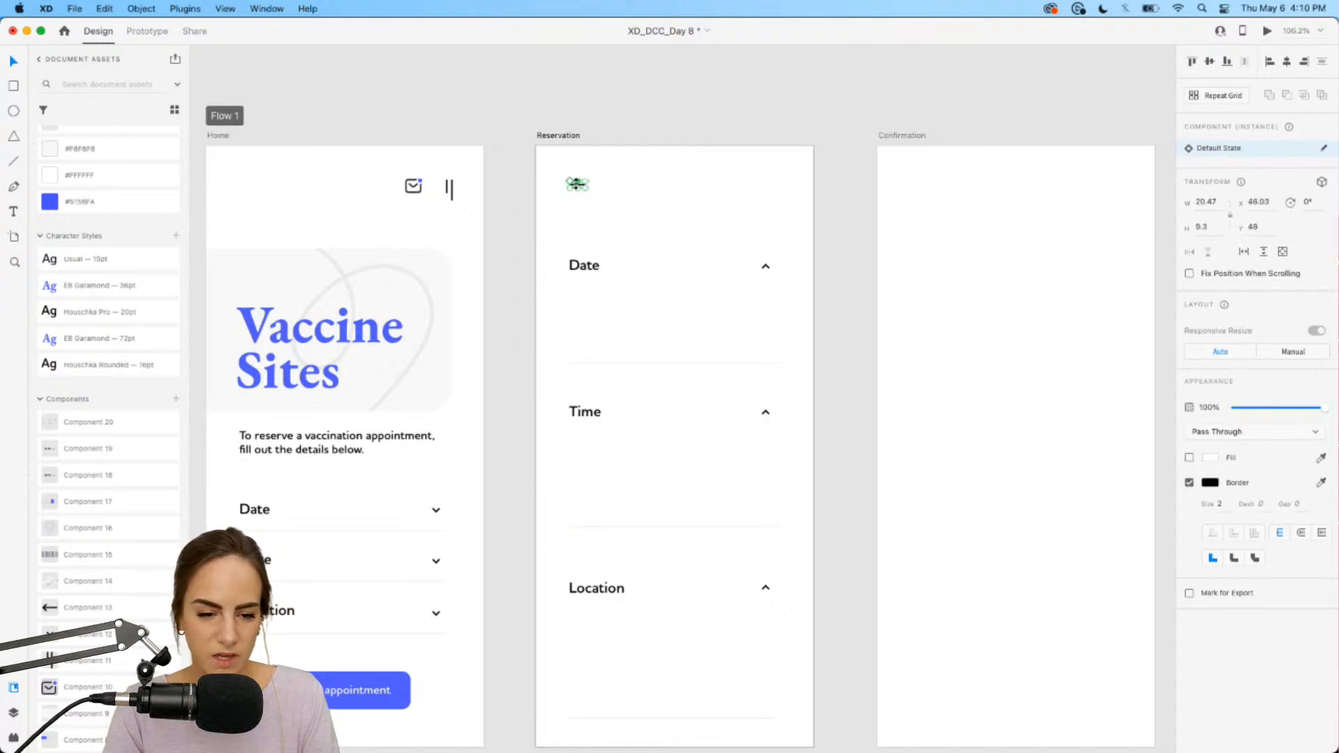
# Step: Copy the mail and menu icons from the Home header to the Reservation artboard, and delete the copied mail icon
pyautogui.moveTo(385, 176); pyautogui.dragTo(473, 204)
pyautogui.press('super+c')
pyautogui.click(700, 209)
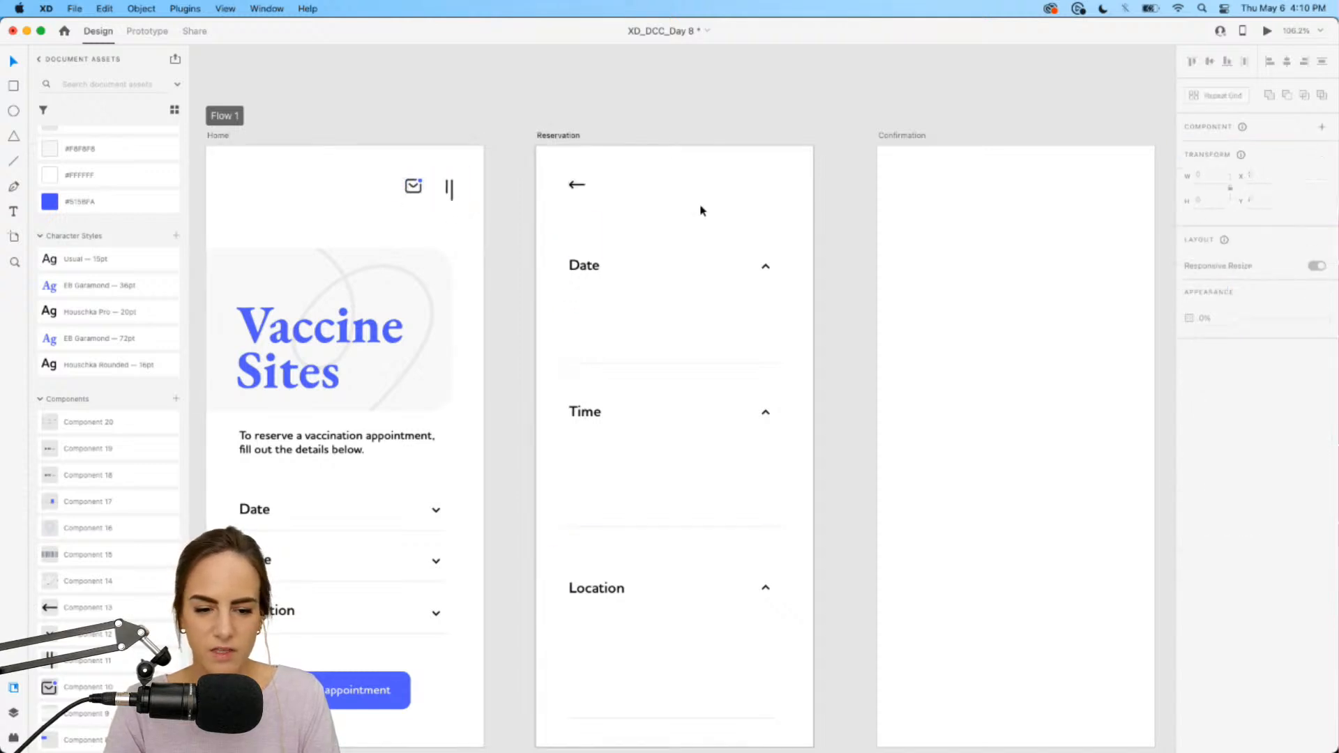
pyautogui.press('super+v')
pyautogui.click(701, 210)
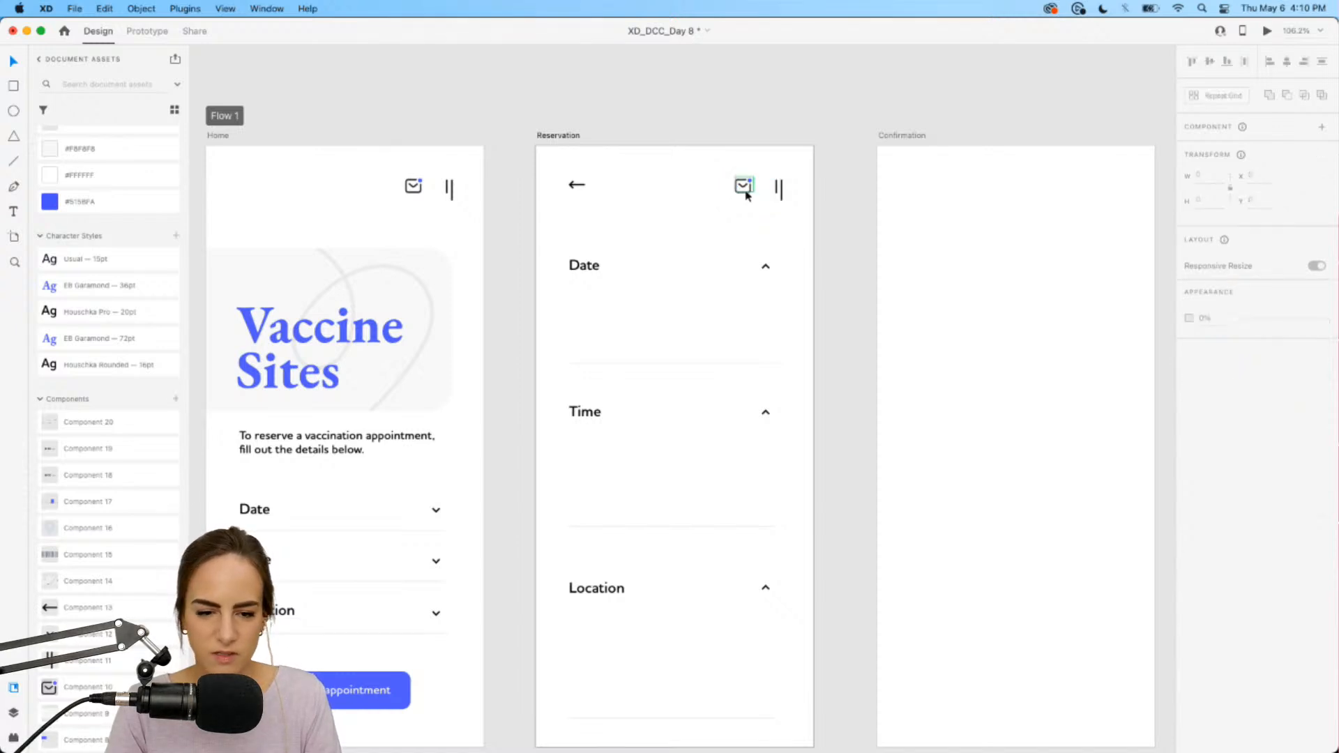
pyautogui.click(746, 194)
pyautogui.press('Delete')
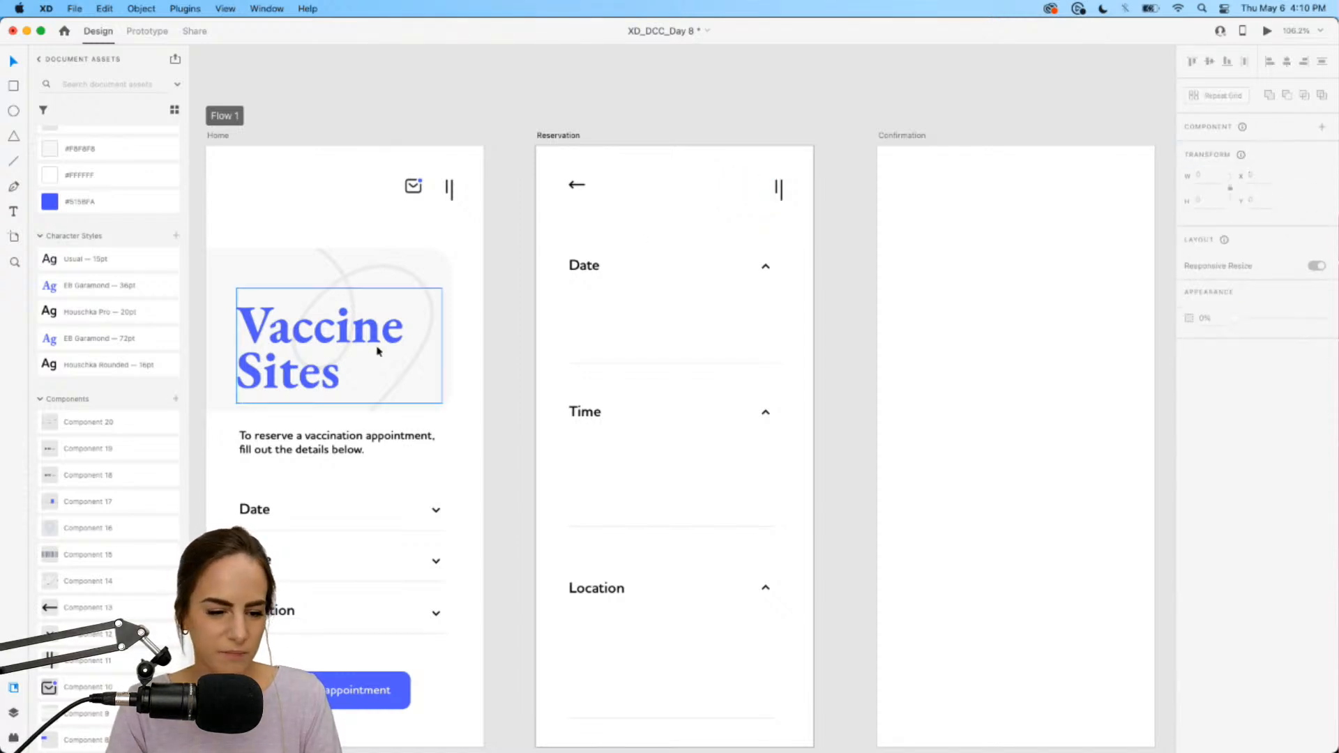
# Step: Add an auto-width "Reserve" title in the EB Garamond 36pt character style, and position it between Reservation's back arrow and menu icon
pyautogui.click(291, 357)
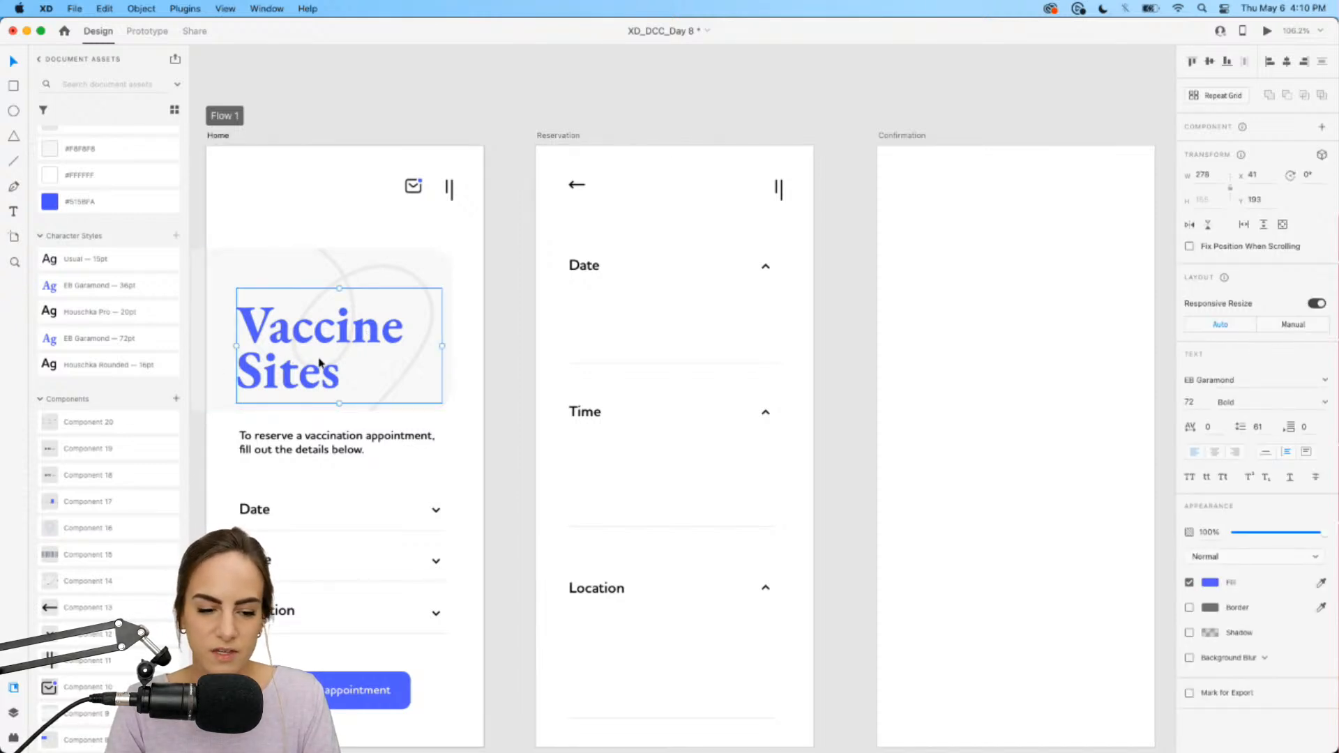
pyautogui.press('t')
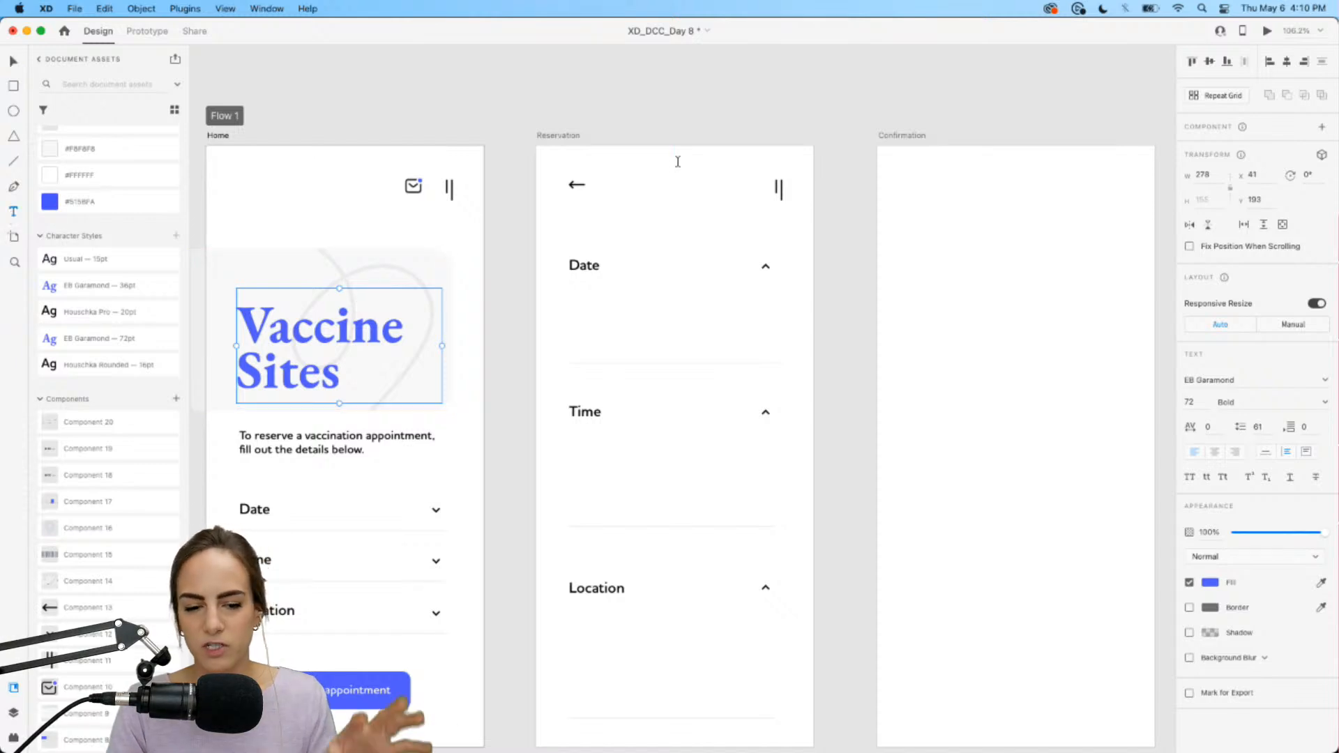
pyautogui.moveTo(611, 172); pyautogui.dragTo(716, 238)
pyautogui.write('Reserve')
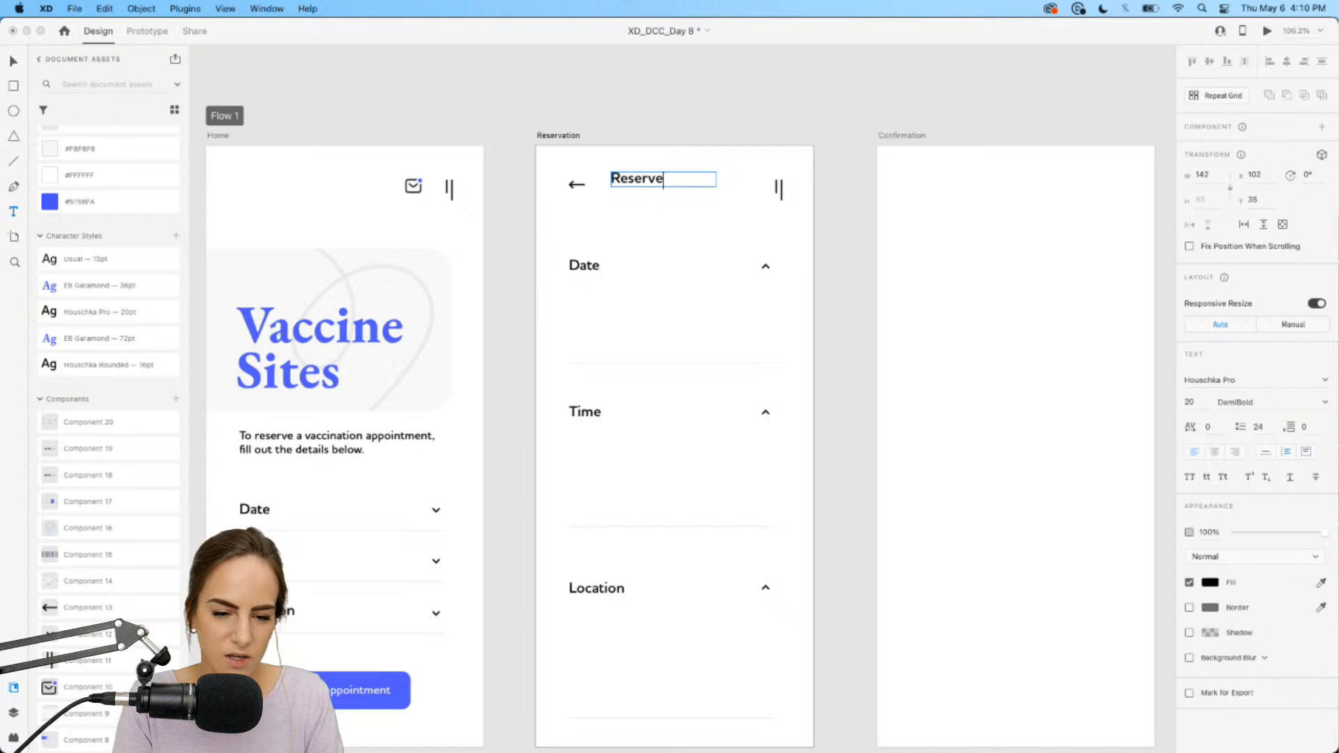
pyautogui.press('Escape')
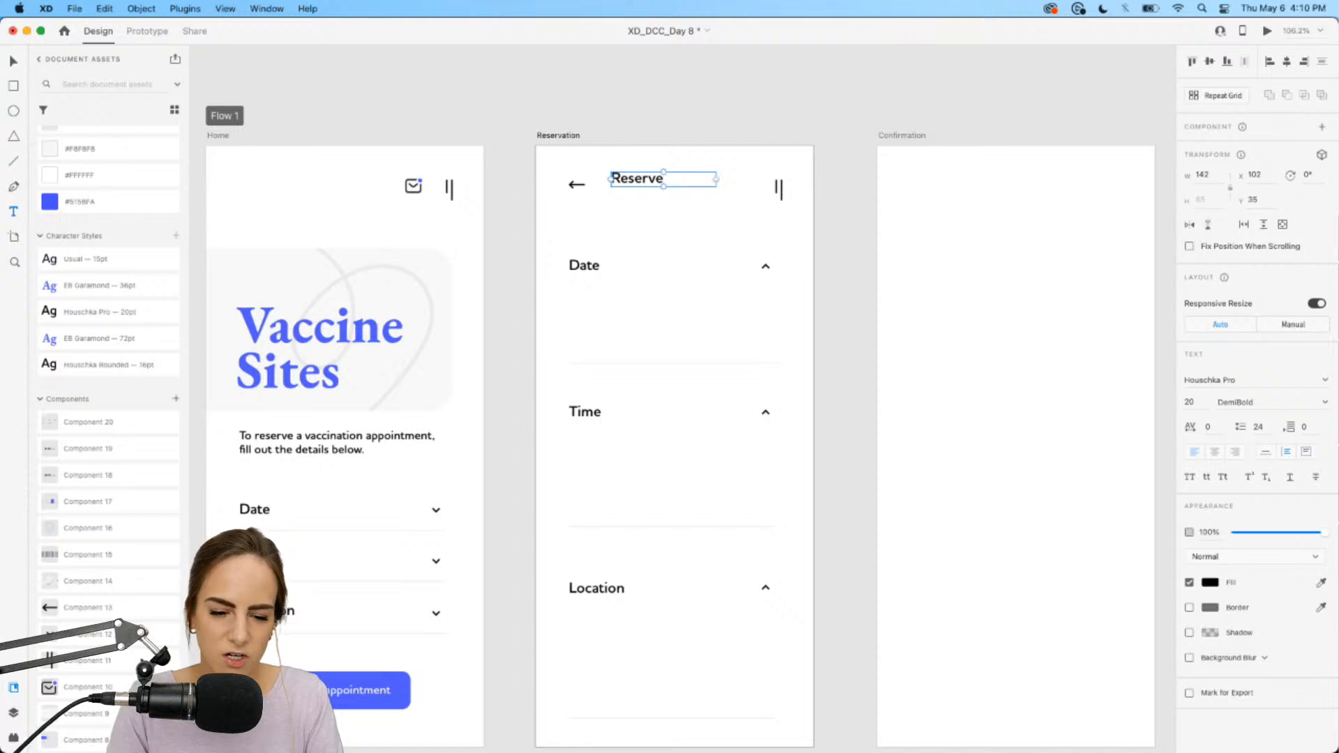
pyautogui.click(1265, 453)
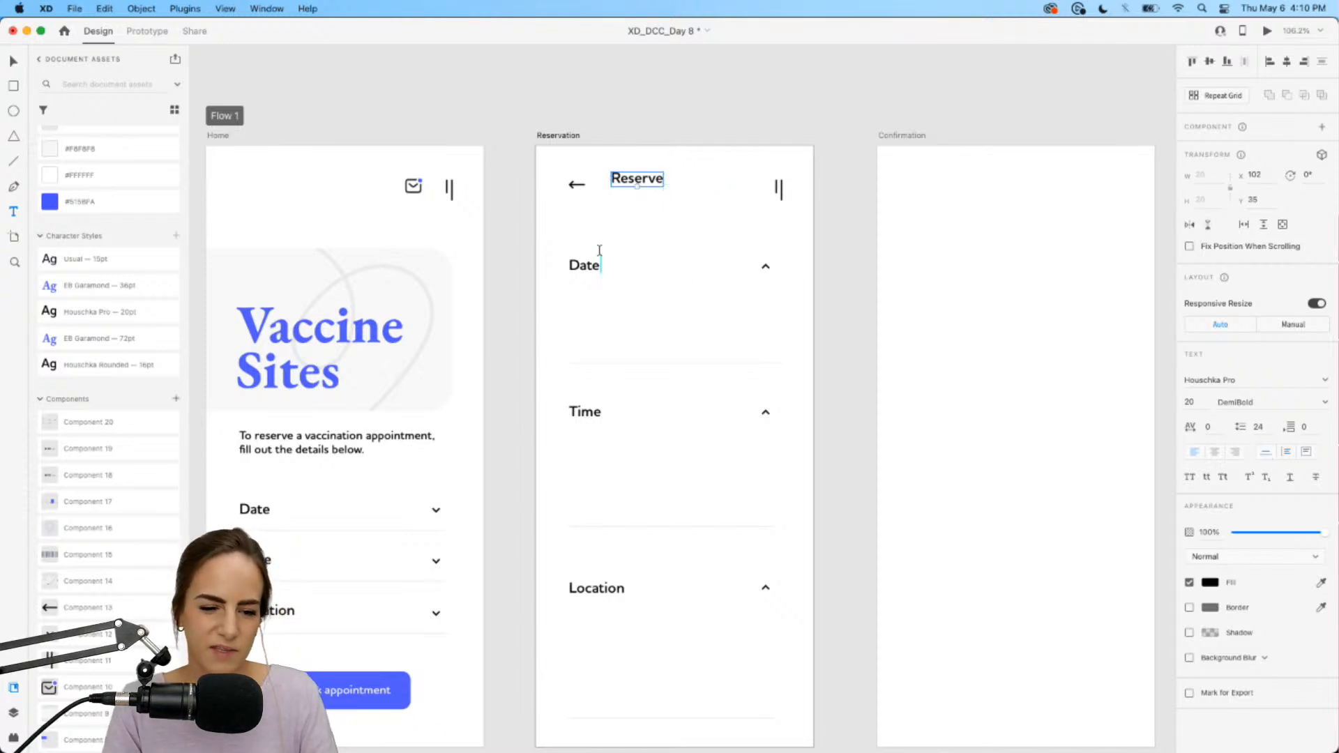
pyautogui.click(81, 286)
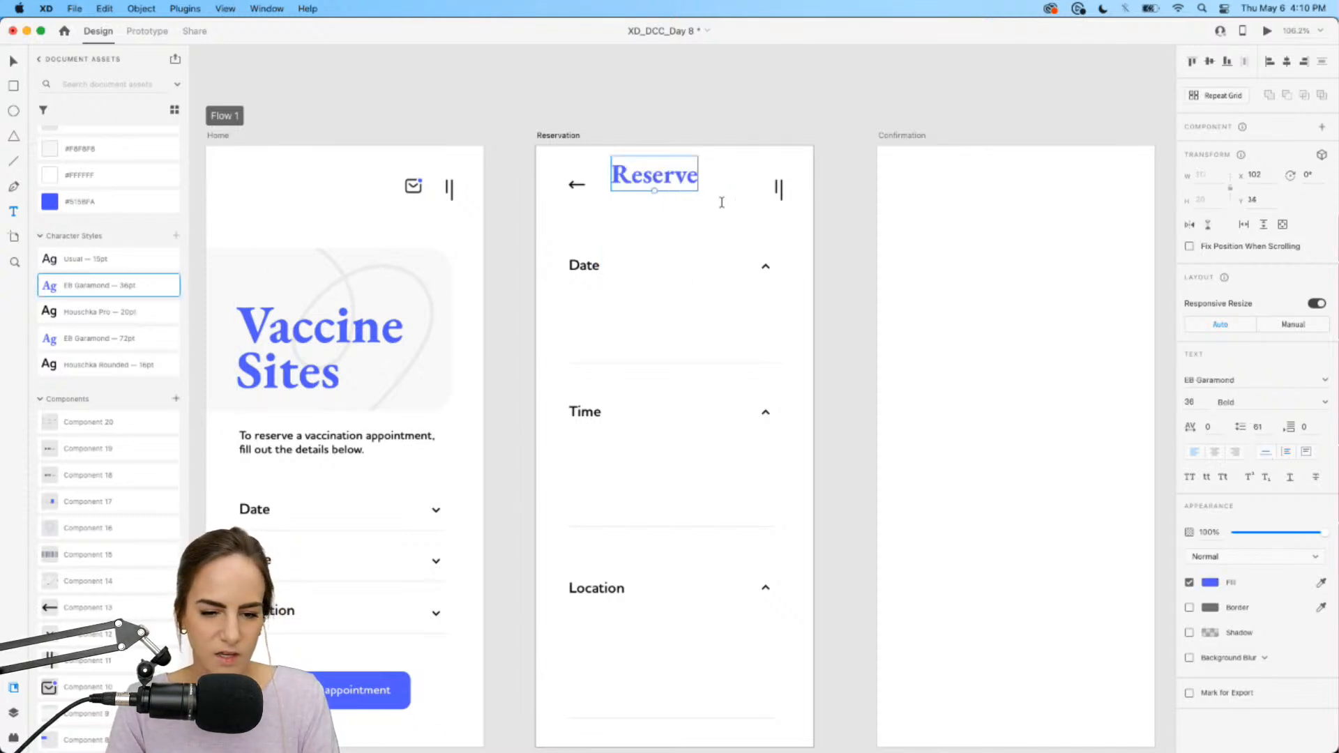
pyautogui.moveTo(680, 183); pyautogui.dragTo(702, 194)
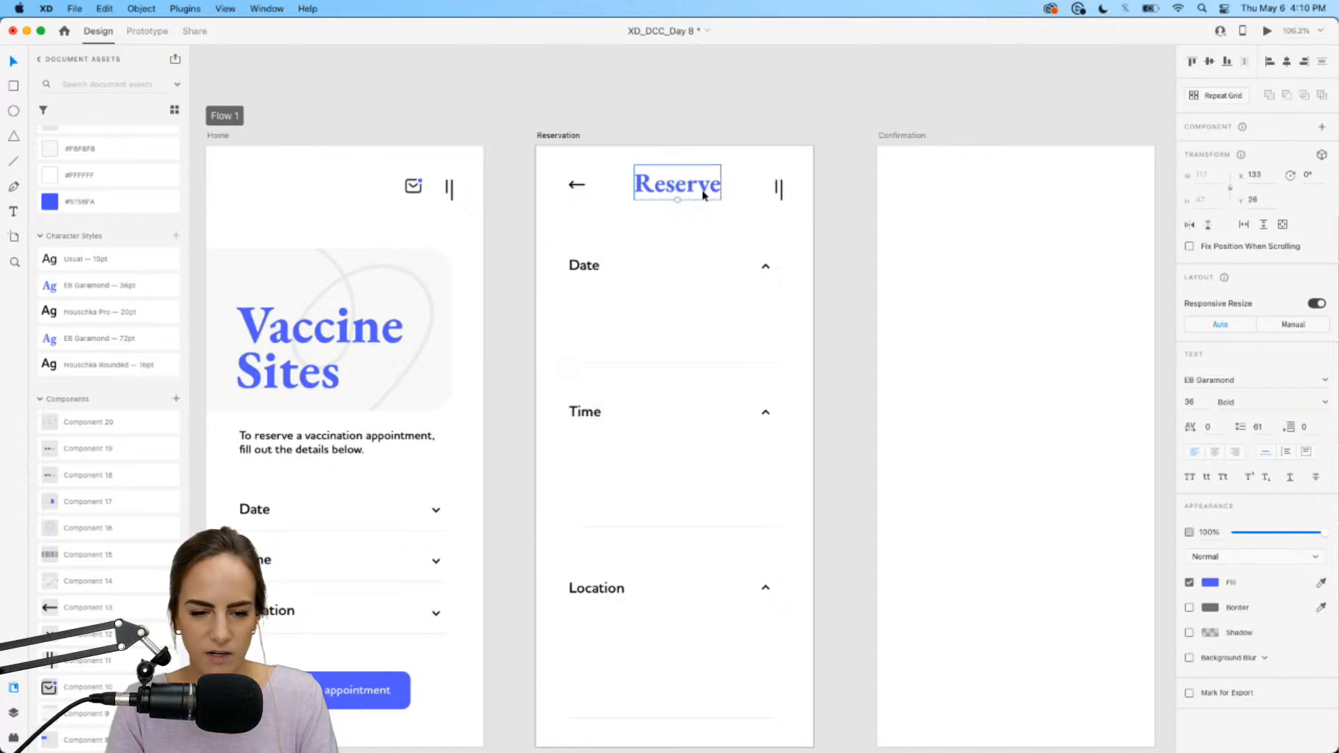
# Step: Duplicate the Date label just below itself on the Reservation artboard and apply the Usual 15pt character style to the copy
pyautogui.scroll(-5, 702, 196)
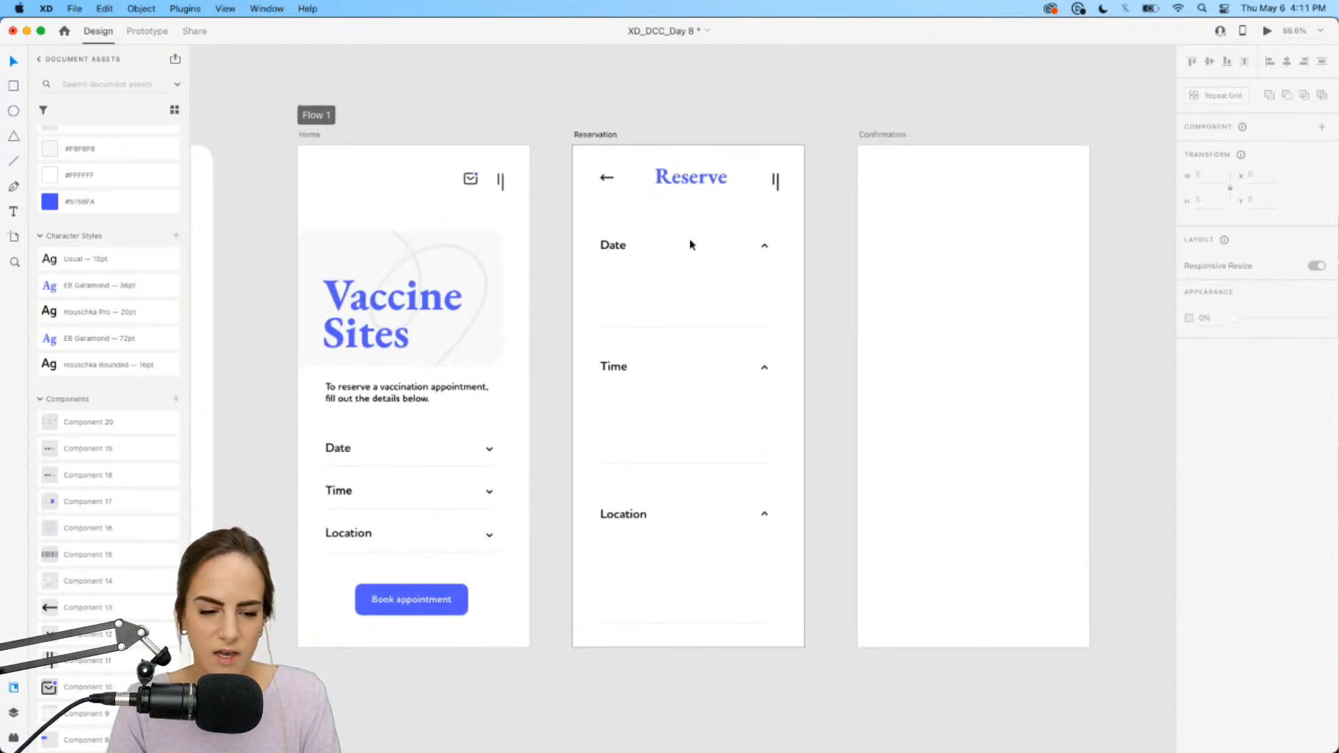
pyautogui.scroll(5, 690, 245)
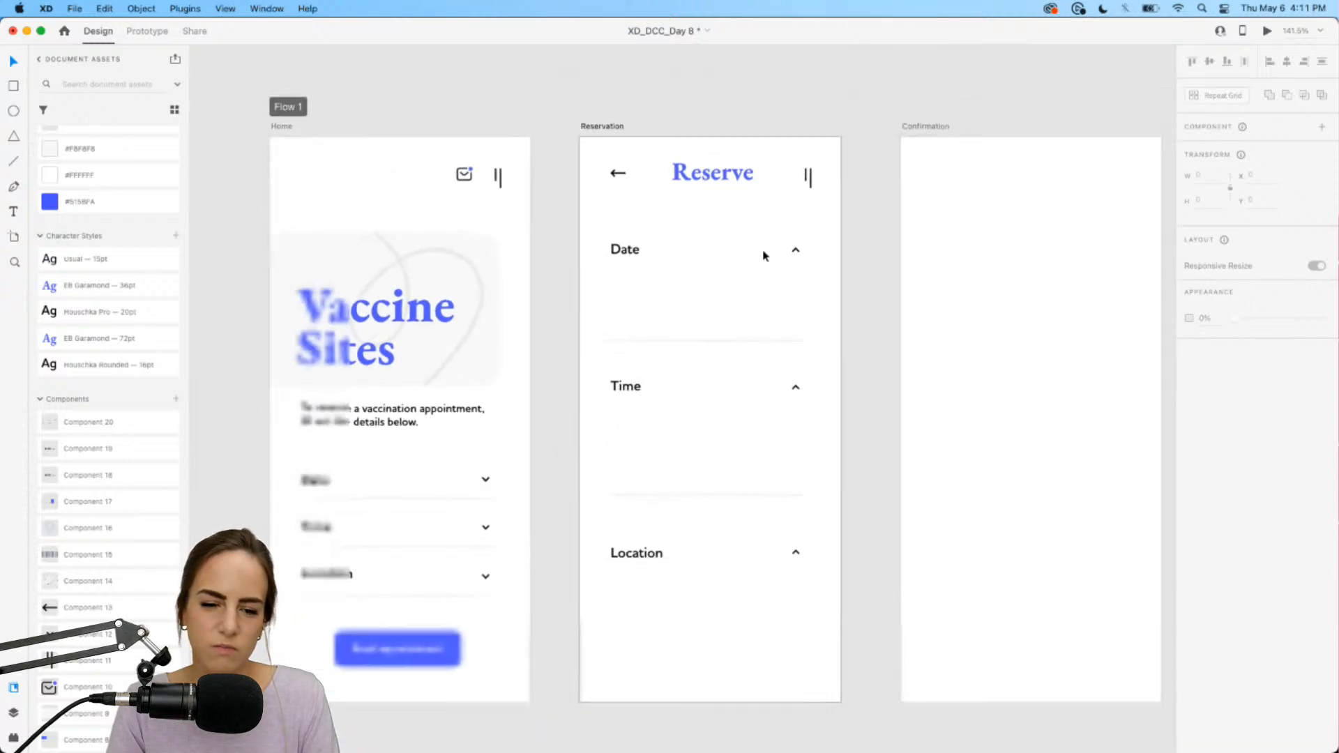
pyautogui.scroll(-4, 762, 254)
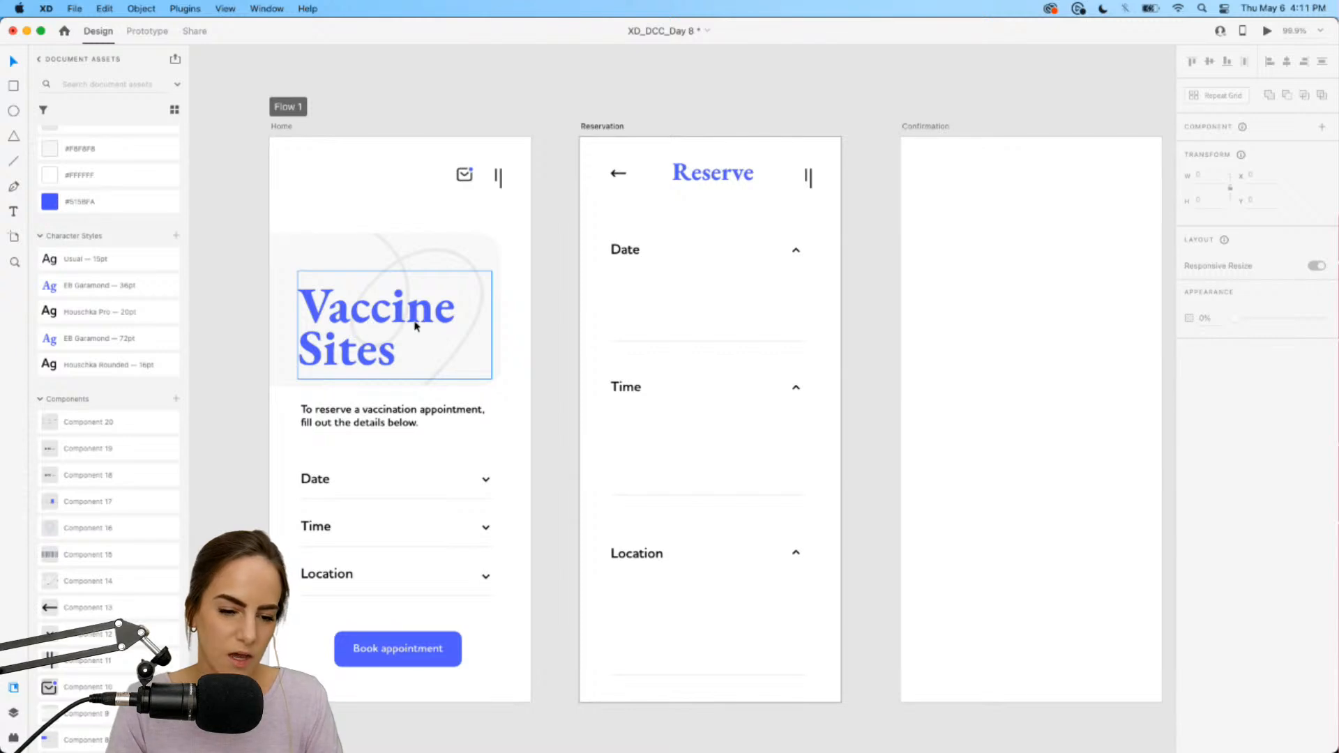
pyautogui.scroll(3, 663, 320)
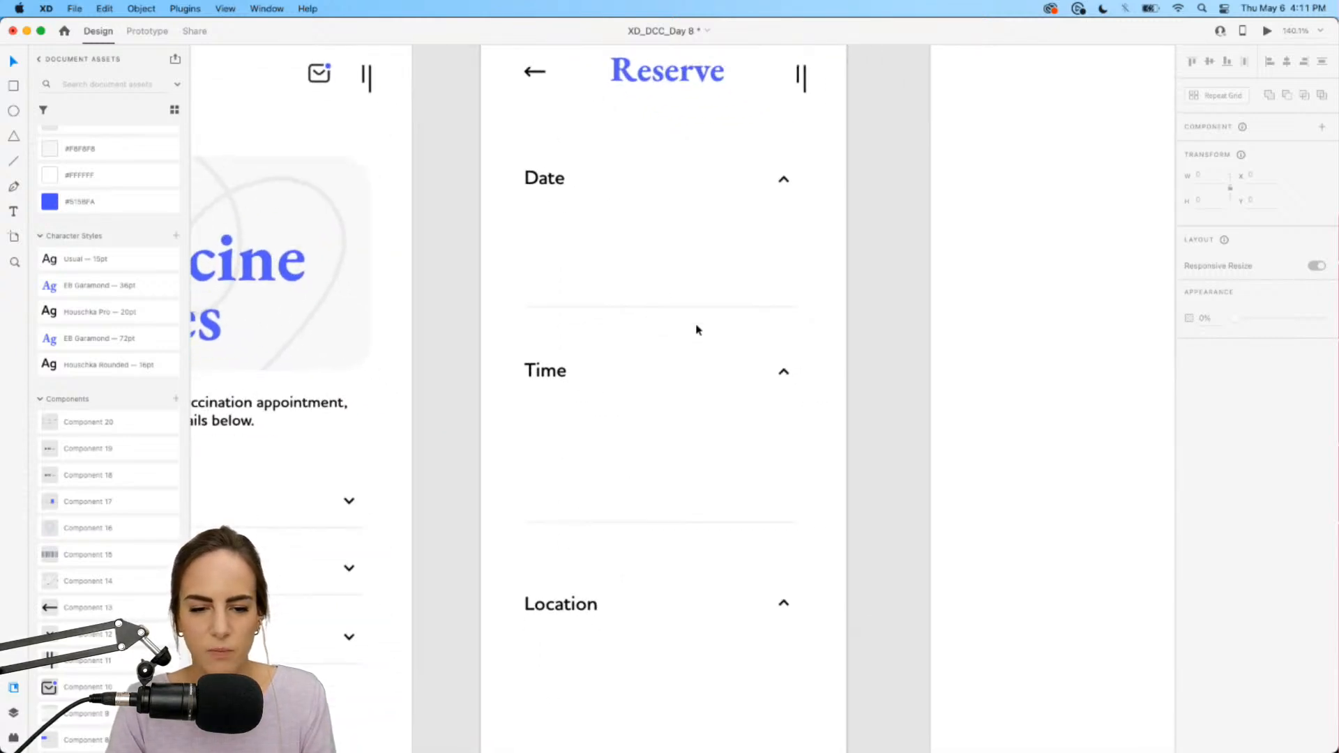
pyautogui.scroll(-3, 697, 329)
pyautogui.scroll(3, 697, 329)
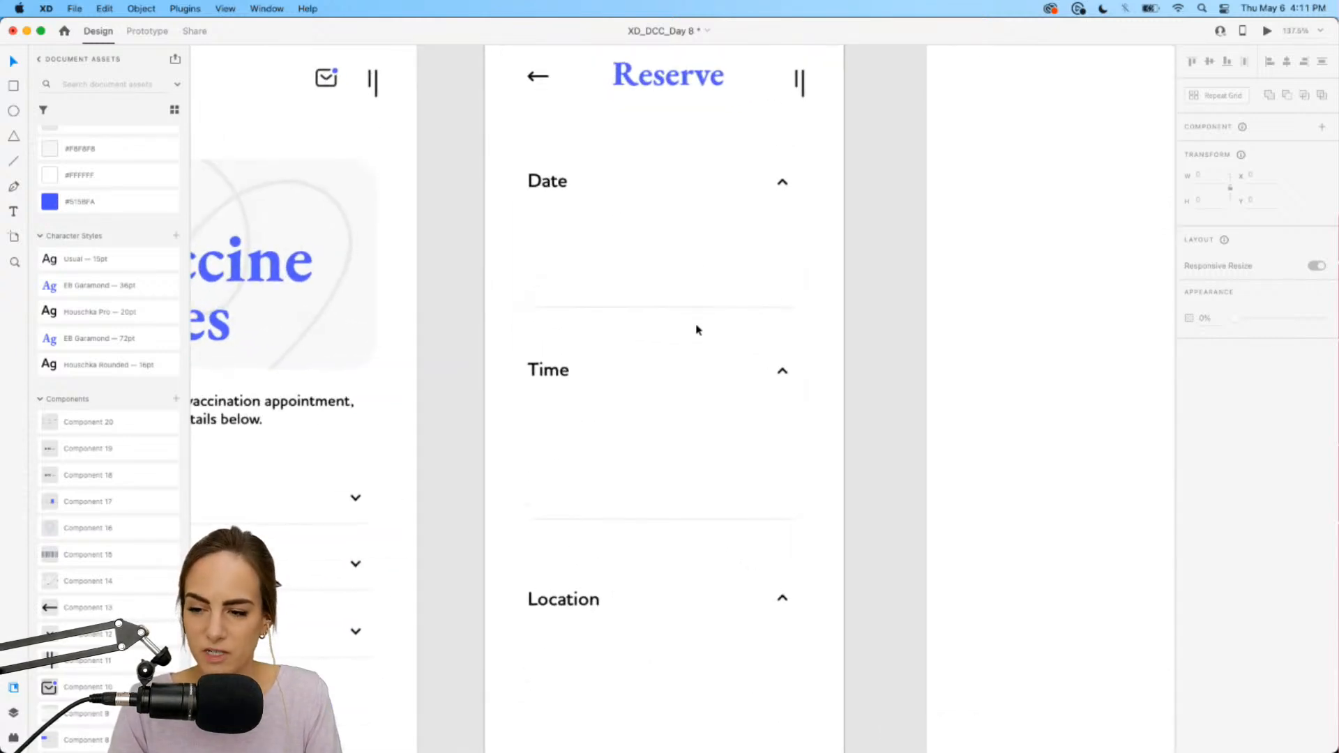
pyautogui.scroll(3, 697, 244)
pyautogui.click(517, 162)
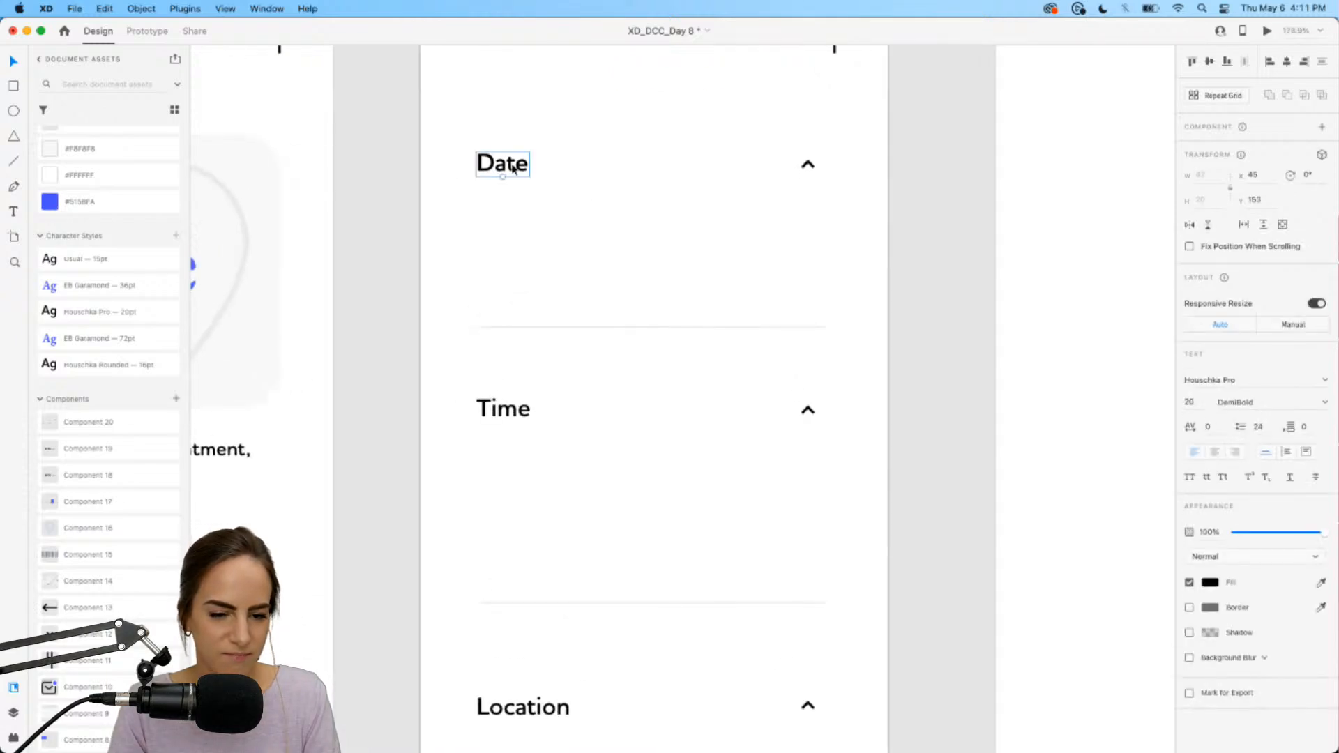
pyautogui.moveTo(516, 162); pyautogui.dragTo(512, 219)
pyautogui.scroll(3, 513, 219)
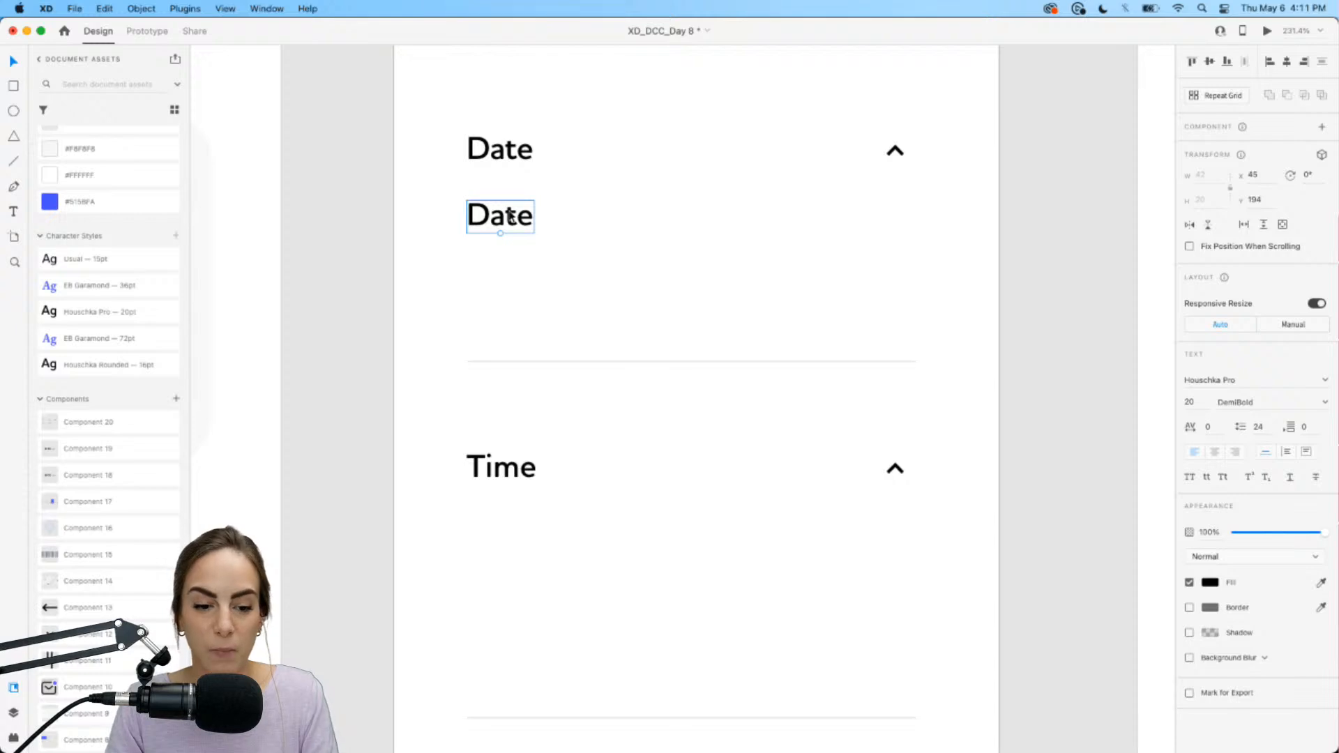
pyautogui.click(90, 260)
# Step: Change the duplicated Date text to "M" and duplicate it along the row to create the "T" and "W" weekday labels
pyautogui.scroll(3, 603, 249)
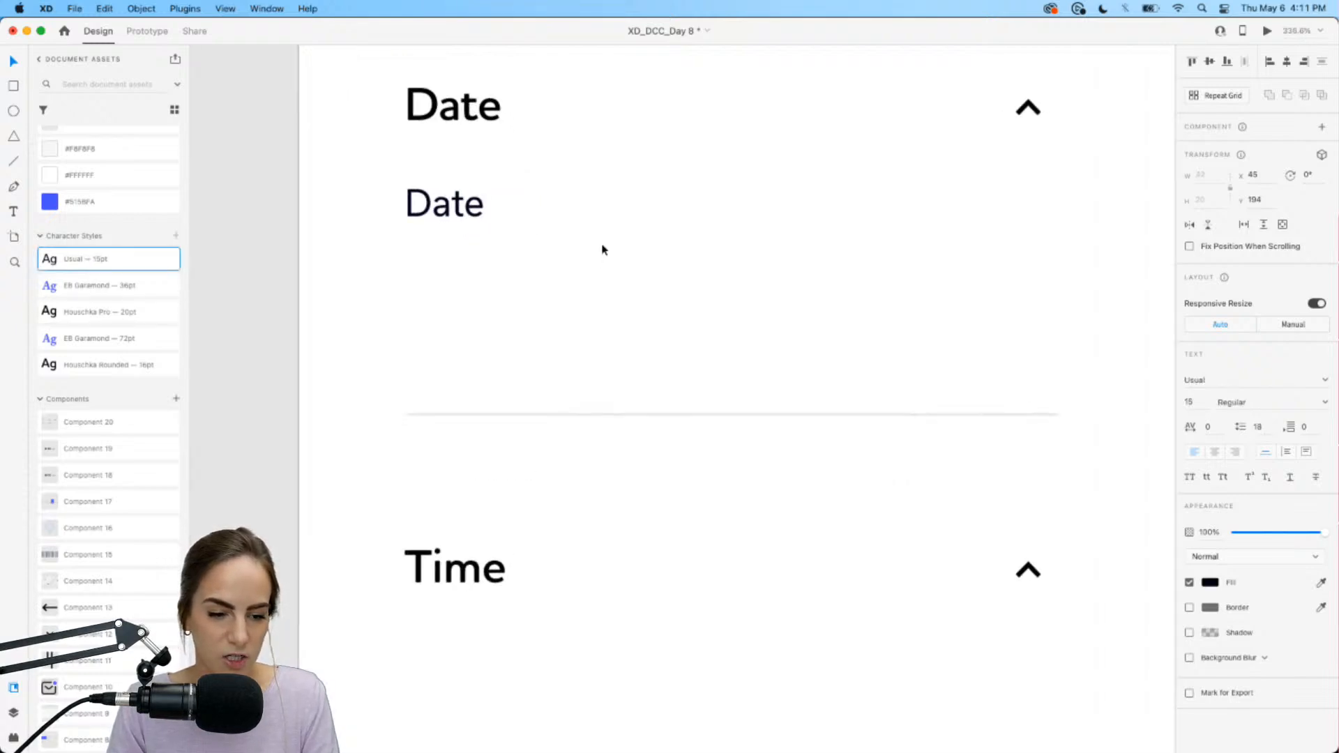
pyautogui.doubleClick(448, 214)
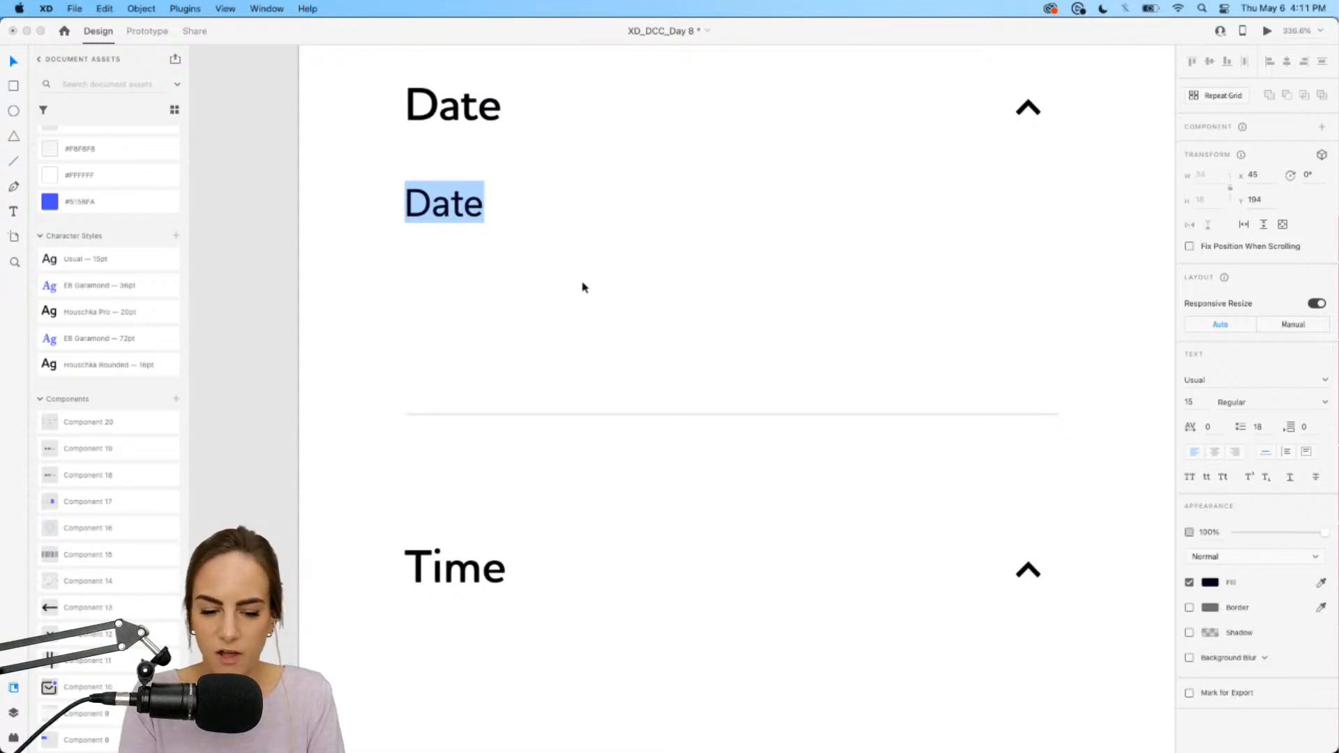
pyautogui.write('M')
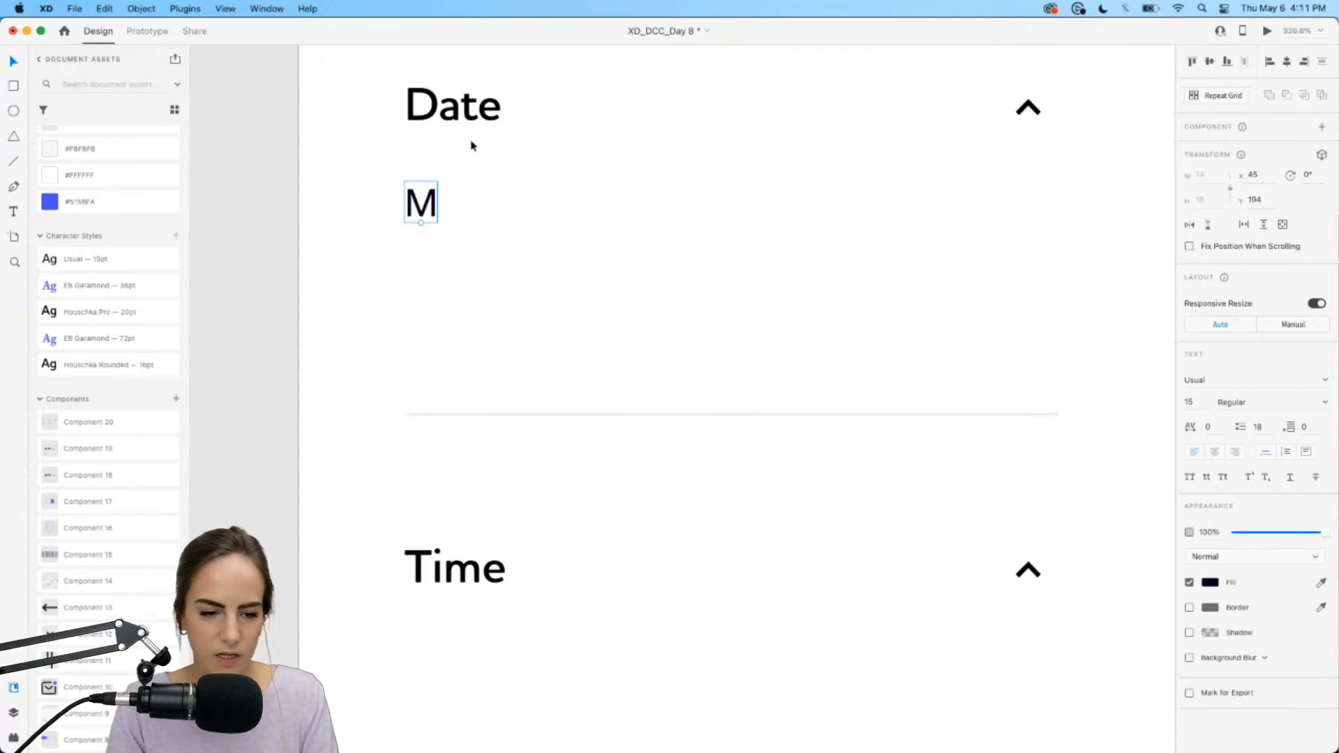
pyautogui.moveTo(421, 202); pyautogui.dragTo(617, 202)
pyautogui.doubleClick(519, 202)
pyautogui.write('T')
pyautogui.press('Escape')
pyautogui.press('super+d')
pyautogui.doubleClick(618, 200)
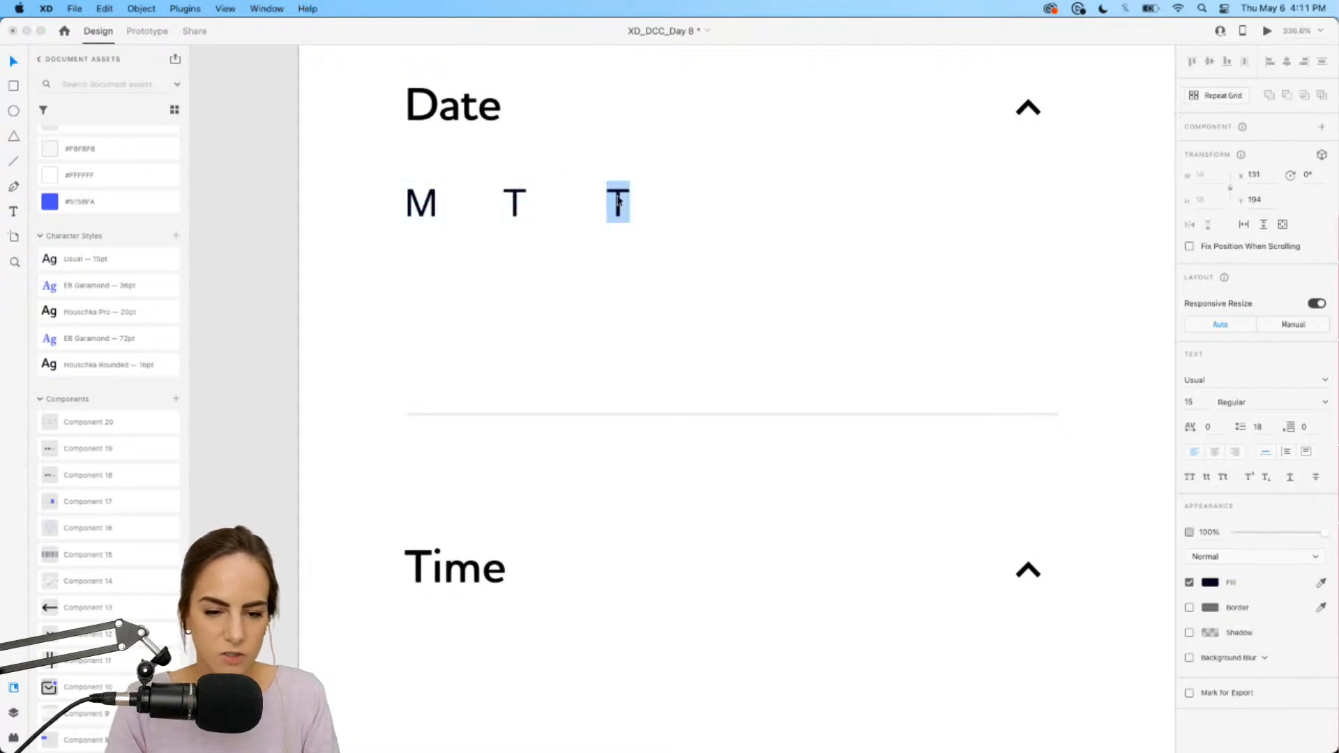
pyautogui.write('W')
pyautogui.press('Escape')
# Step: Duplicate the weekday label twice more along the same row and change the copies to "R" and "F"
pyautogui.press('super+d')
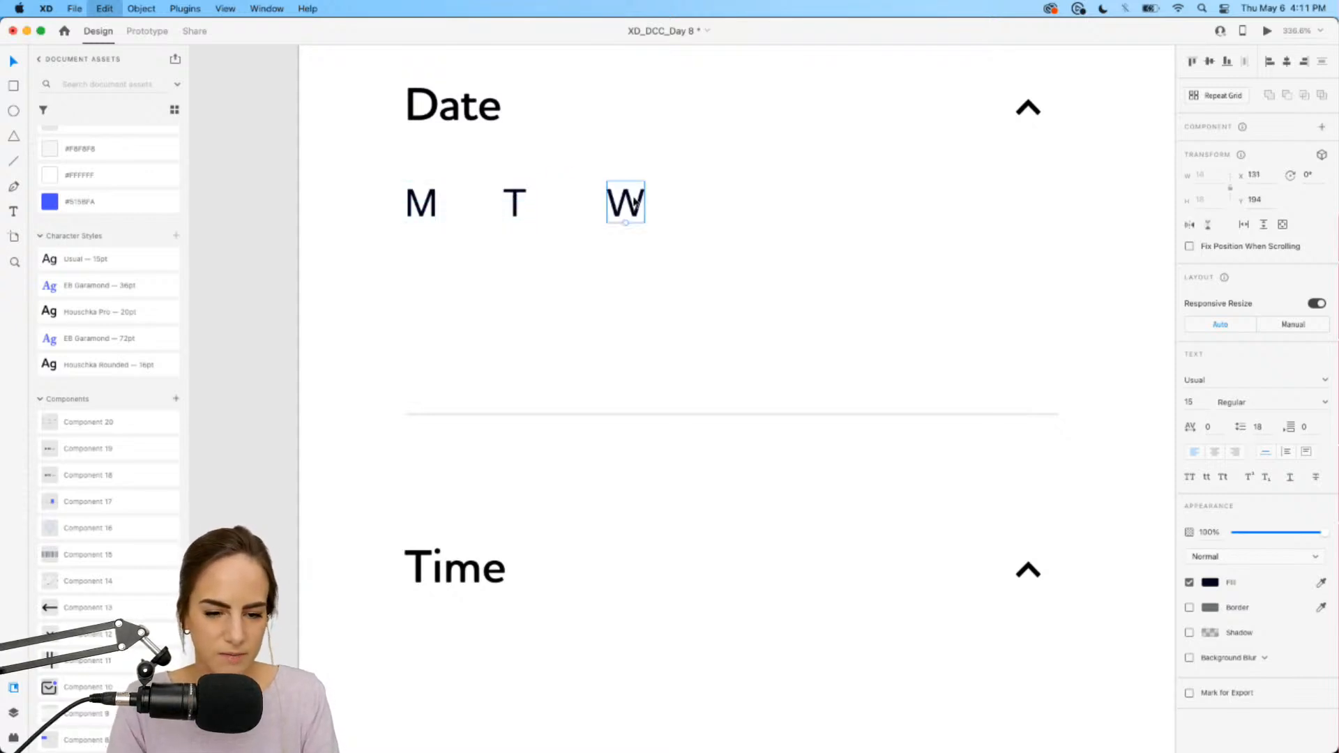
pyautogui.moveTo(625, 201); pyautogui.dragTo(796, 203)
pyautogui.doubleClick(718, 202)
pyautogui.write('R')
pyautogui.press('Escape')
pyautogui.press('super+d')
pyautogui.doubleClick(797, 200)
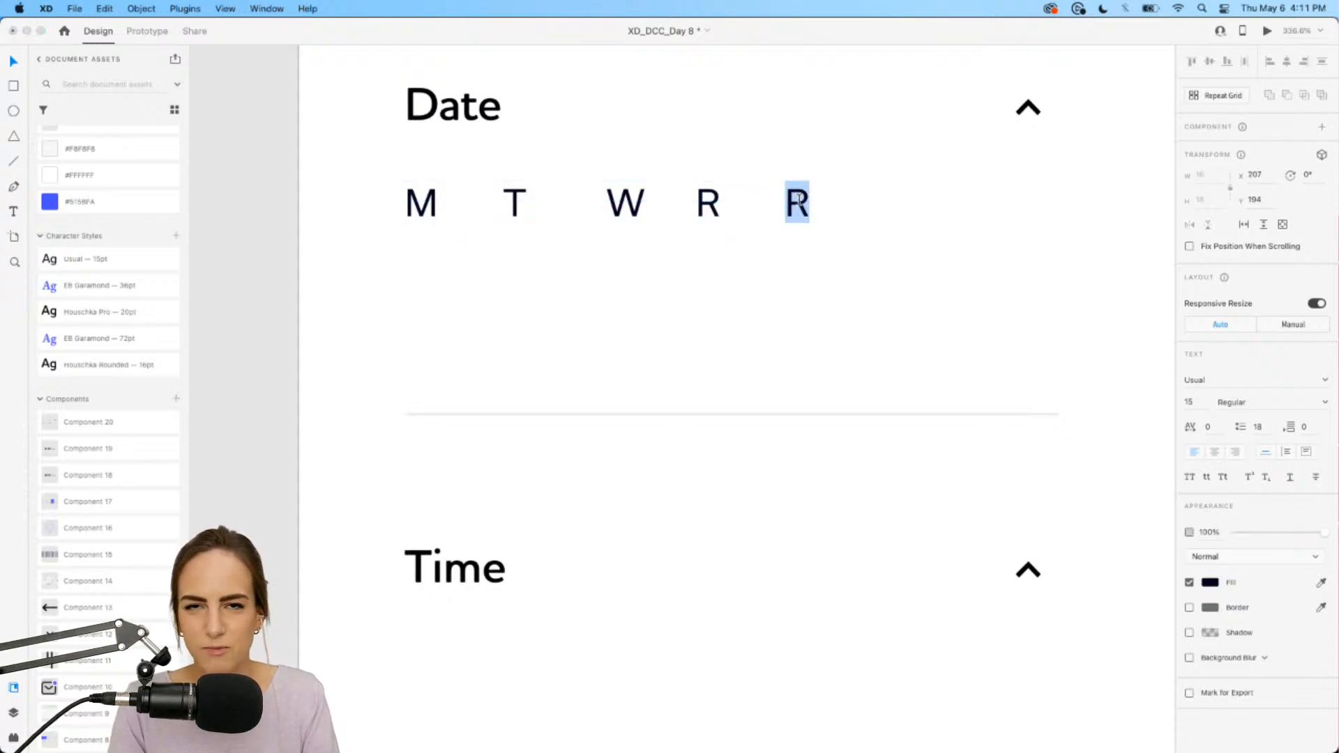
pyautogui.write('F')
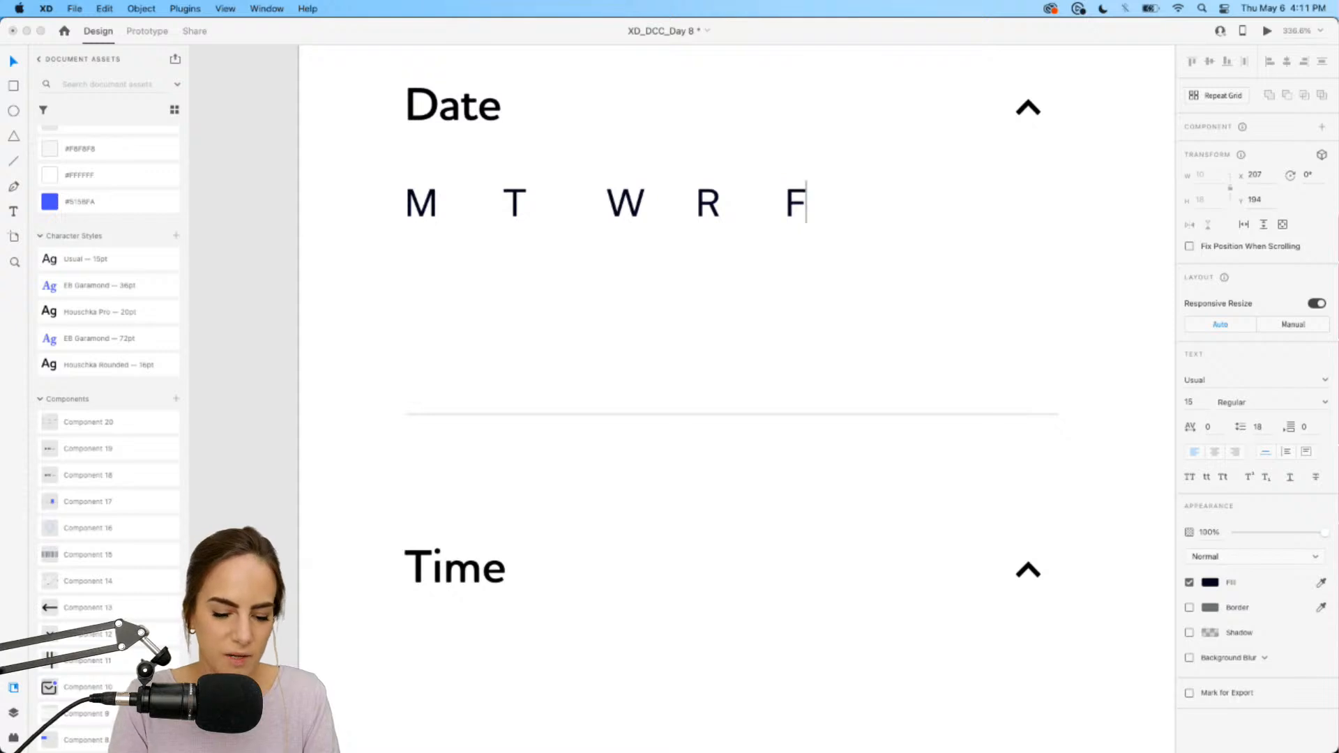
pyautogui.press('Escape')
pyautogui.click(695, 206)
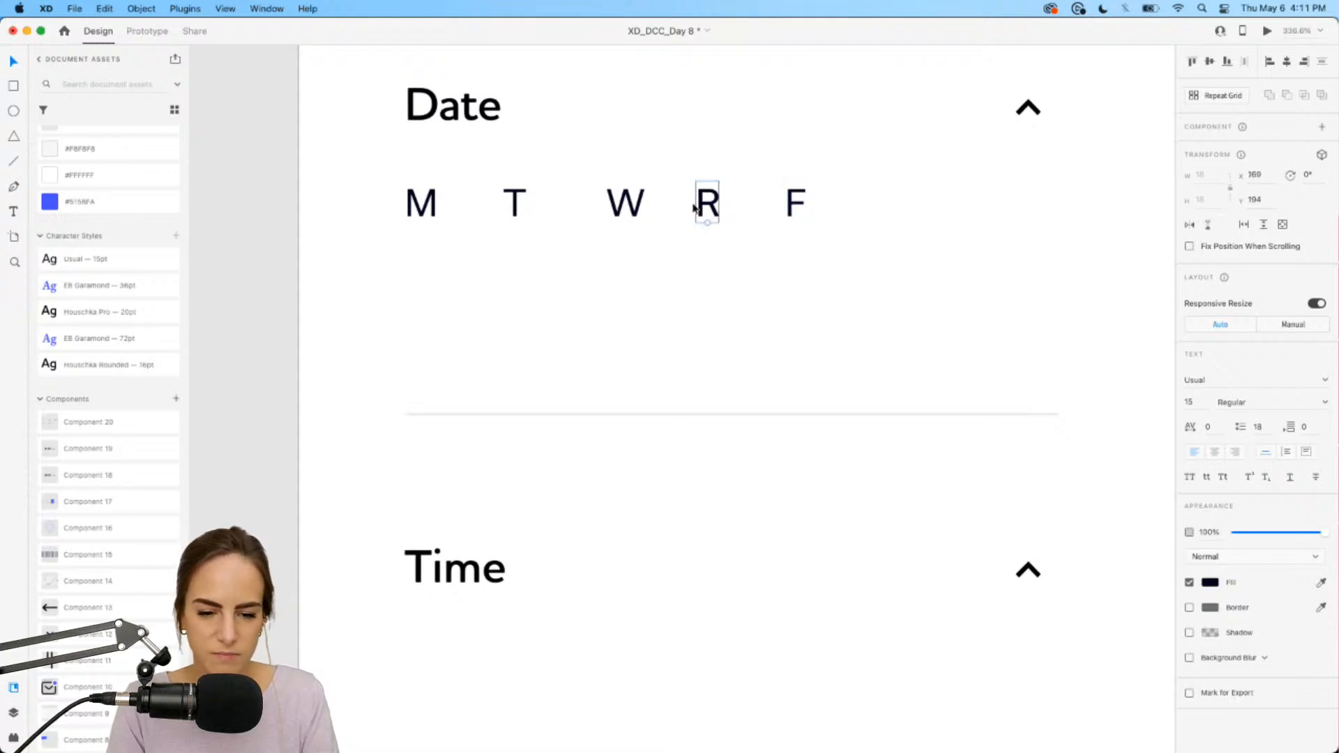
# Step: Duplicate the weekday label twice more along the row to add the two "S" labels for Saturday and Sunday
pyautogui.press('super+d')
pyautogui.moveTo(707, 206); pyautogui.dragTo(1029, 211)
pyautogui.doubleClick(873, 204)
pyautogui.write('S')
pyautogui.press('Escape')
pyautogui.press('super+d')
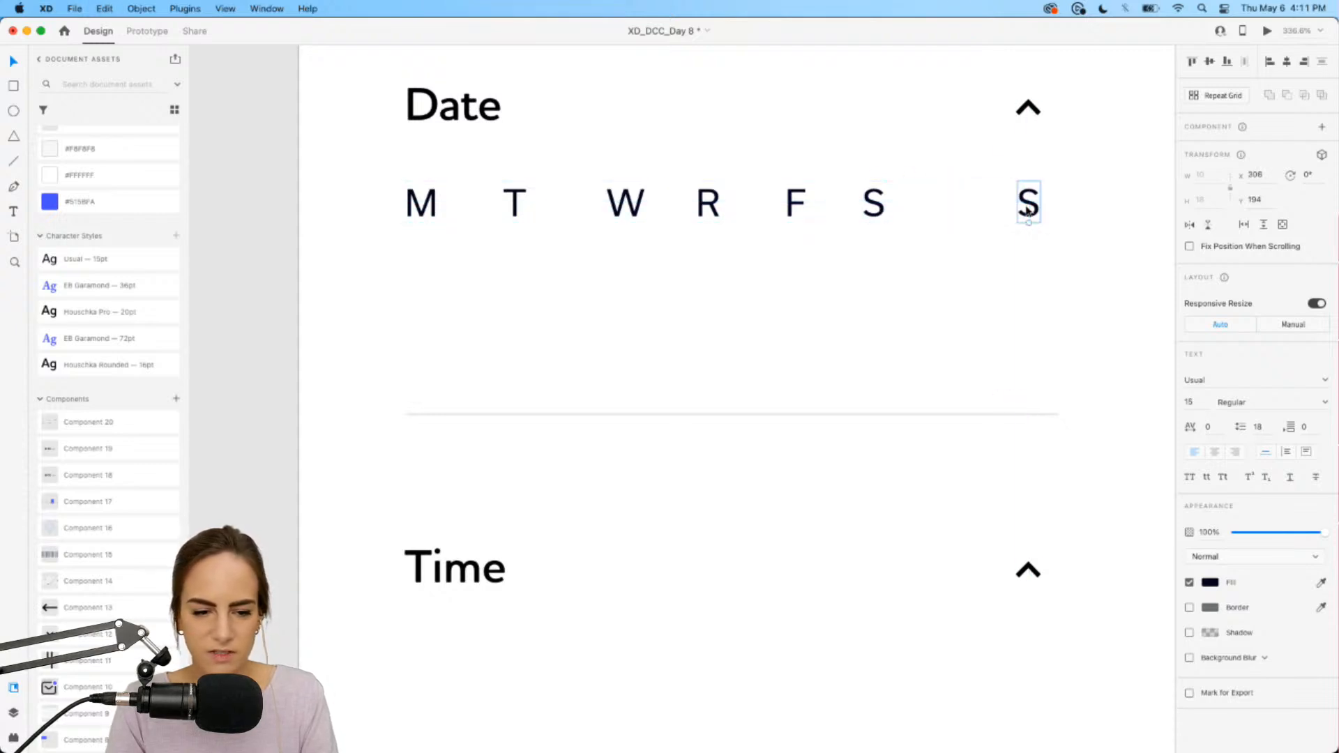
# Step: Distribute the seven weekday labels evenly in the horizontal direction across the Date row
pyautogui.moveTo(1094, 263); pyautogui.dragTo(385, 170)
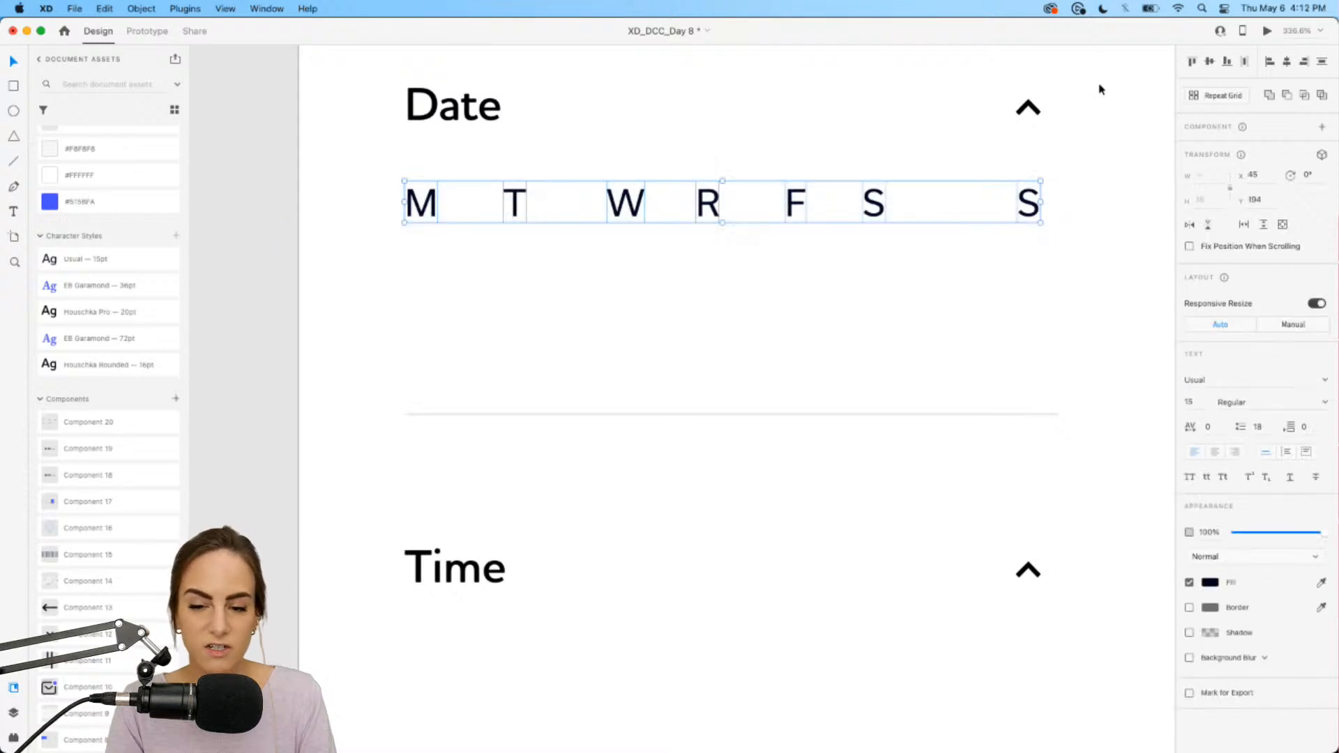
pyautogui.click(1245, 62)
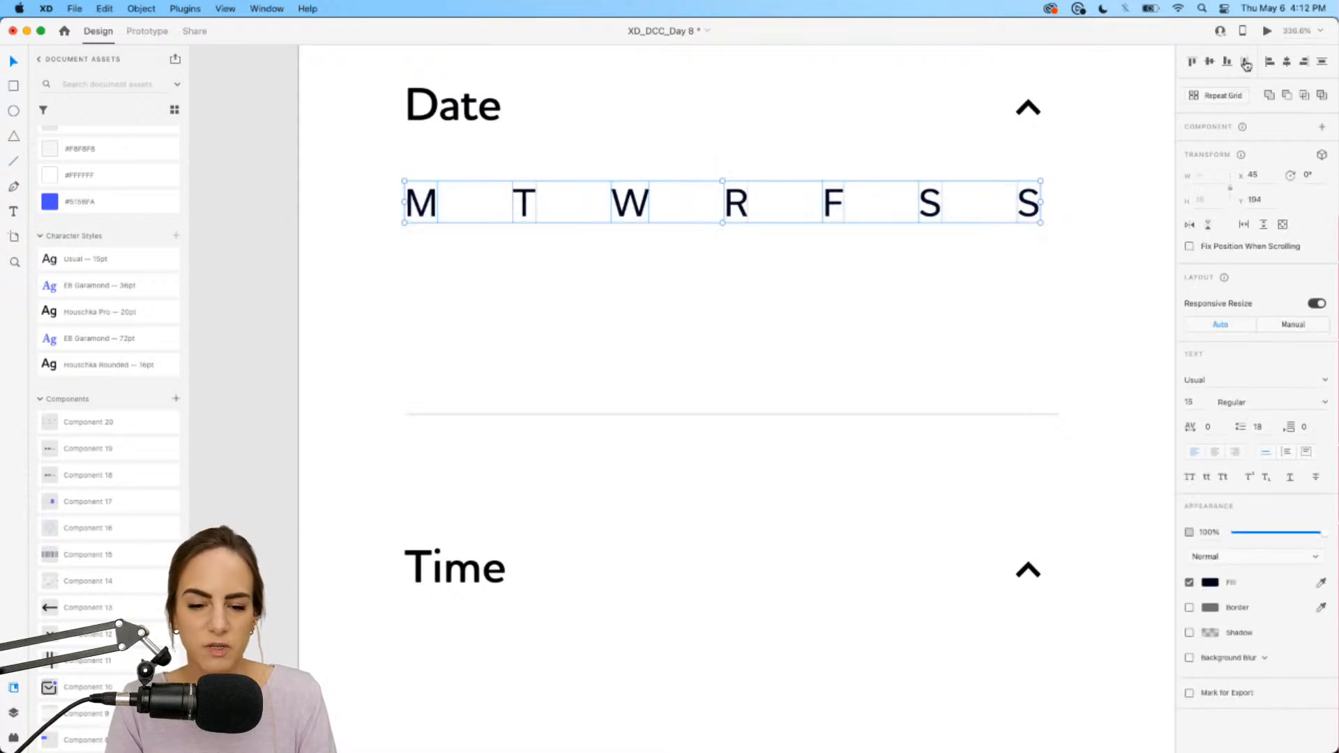
pyautogui.click(848, 290)
pyautogui.scroll(-3, 848, 290)
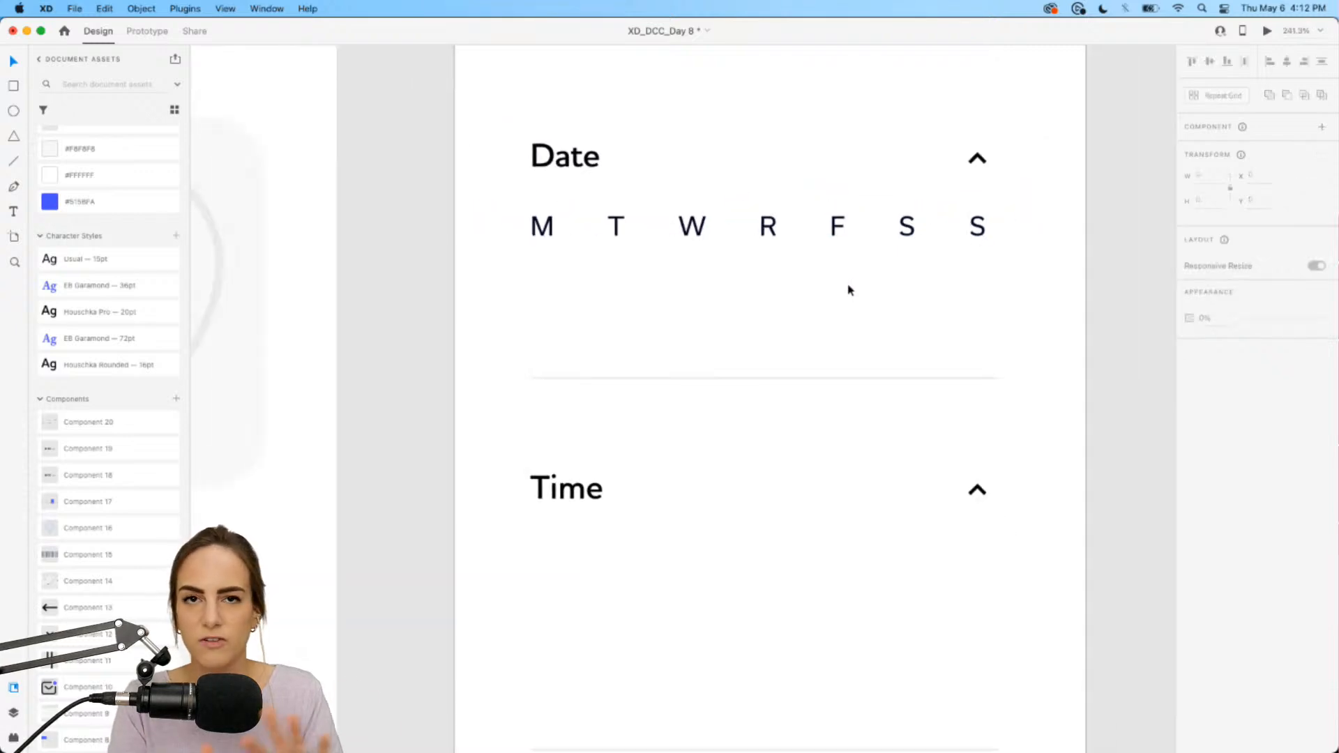
# Step: Duplicate the weekday row just below itself and change its first two labels to "15" and "16"
pyautogui.moveTo(1007, 251); pyautogui.dragTo(544, 288)
pyautogui.press('super+d')
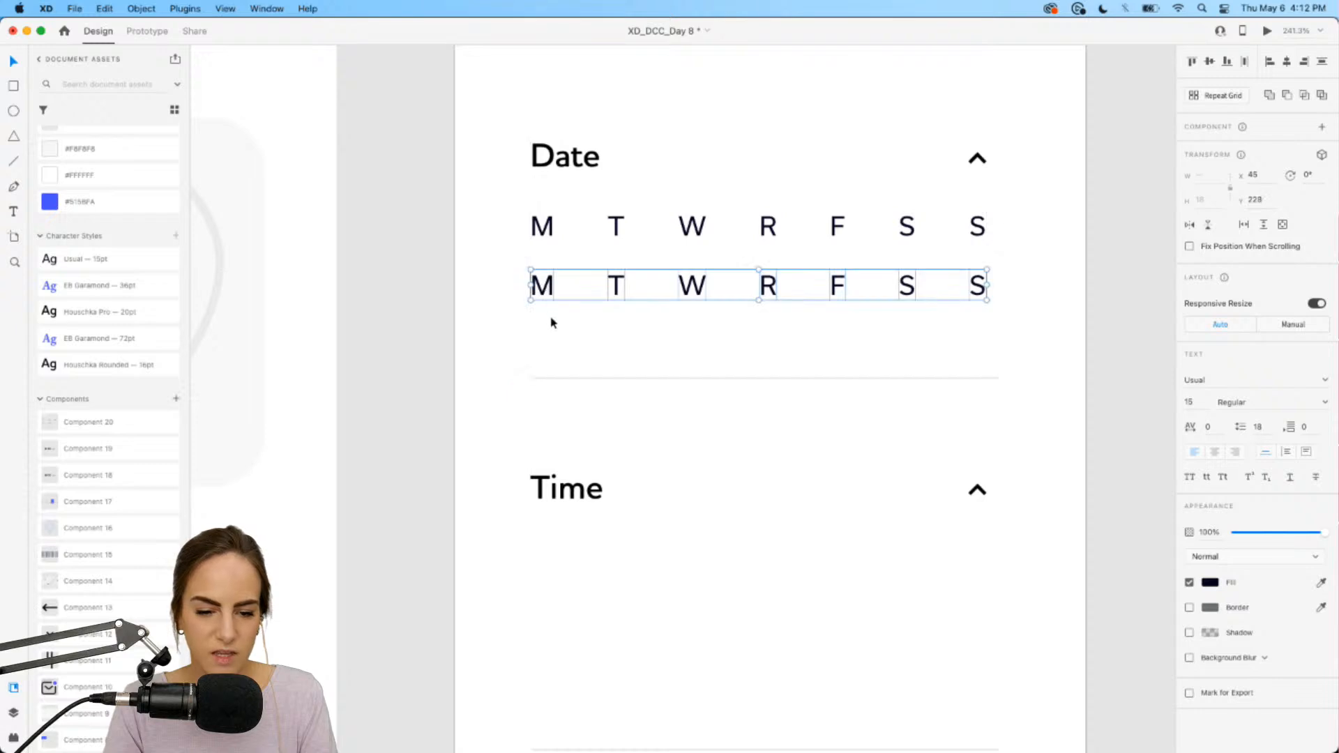
pyautogui.click(550, 320)
pyautogui.doubleClick(545, 286)
pyautogui.write('15')
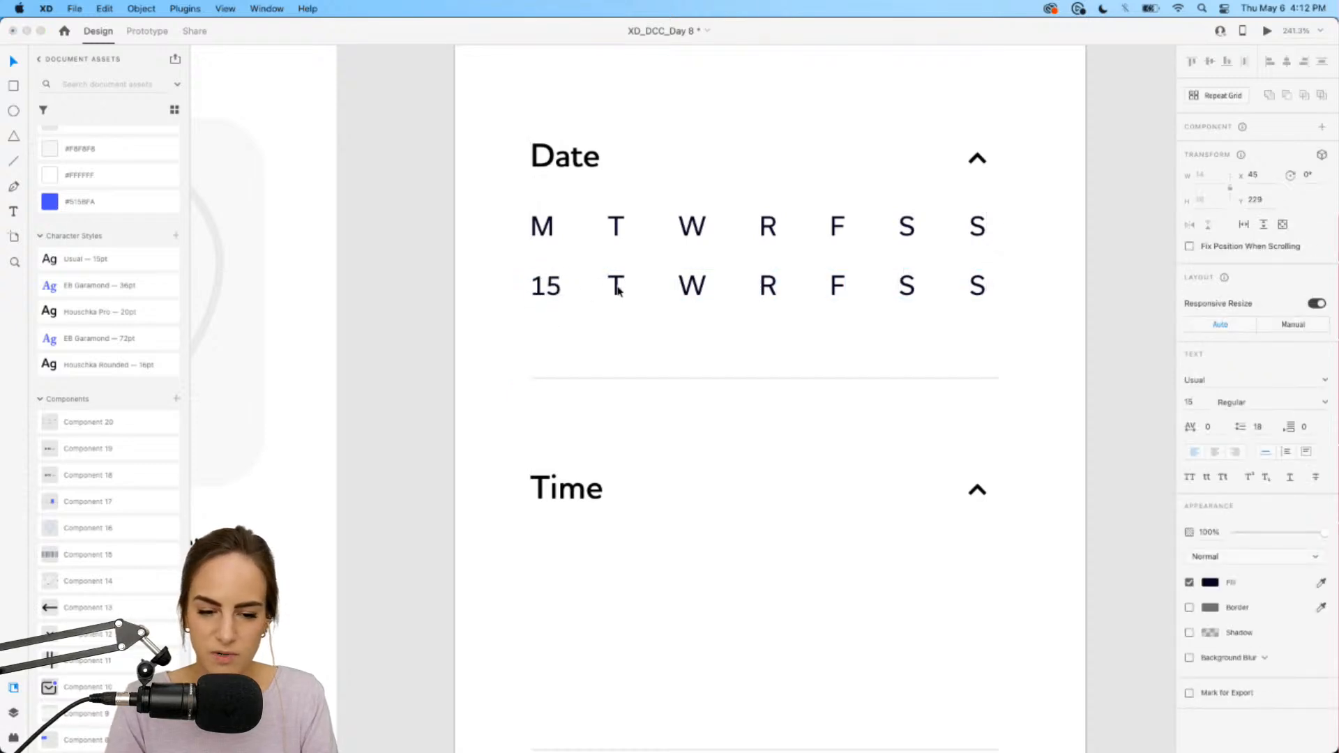
pyautogui.doubleClick(616, 290)
pyautogui.write('16')
# Step: Change the remaining five labels in the duplicated row to "17", "18", "19", "20" and "21"
pyautogui.doubleClick(690, 288)
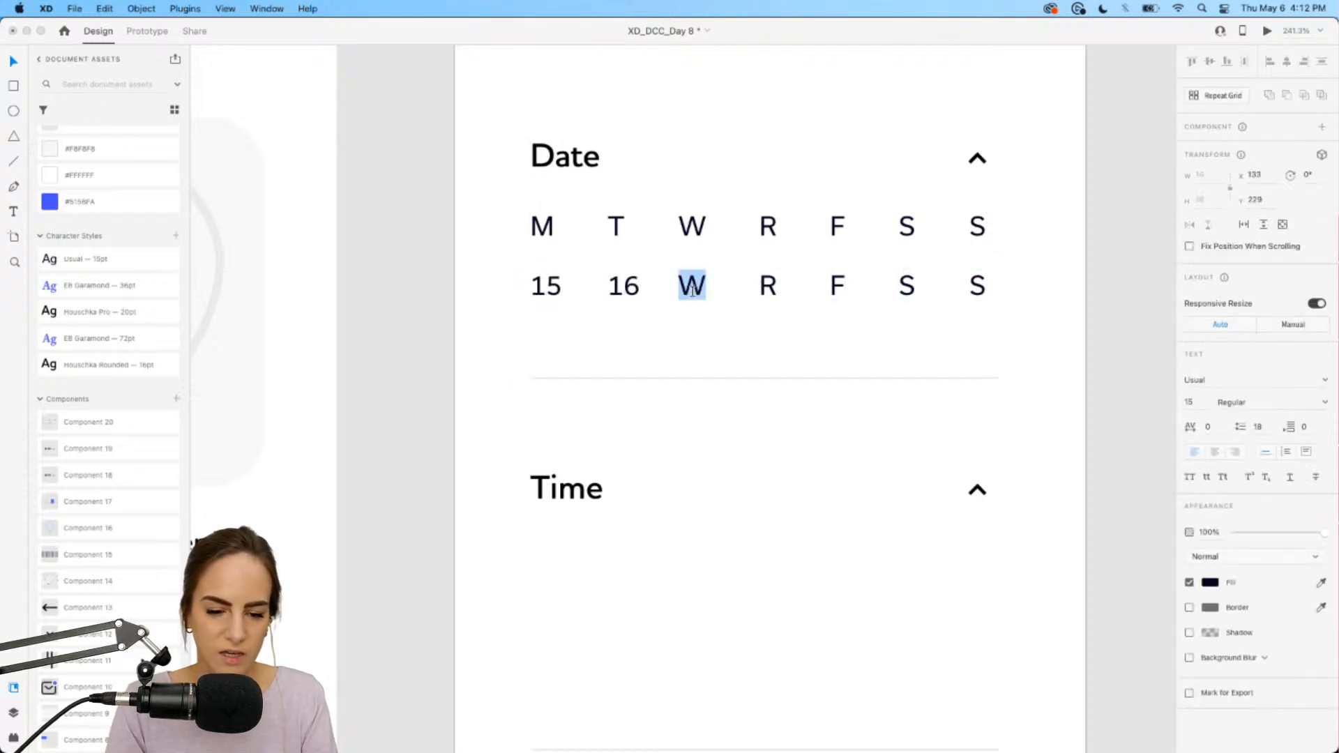
pyautogui.write('17')
pyautogui.doubleClick(764, 288)
pyautogui.write('18')
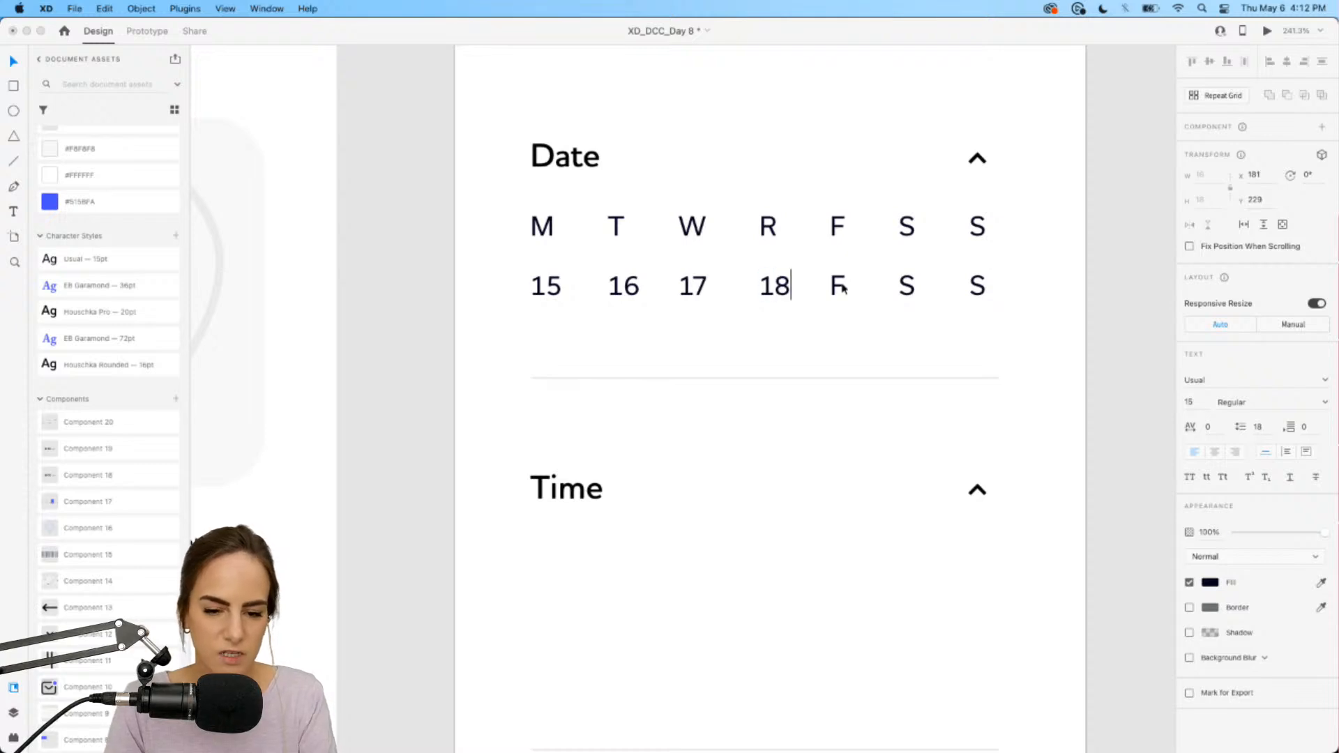
pyautogui.doubleClick(839, 286)
pyautogui.write('19')
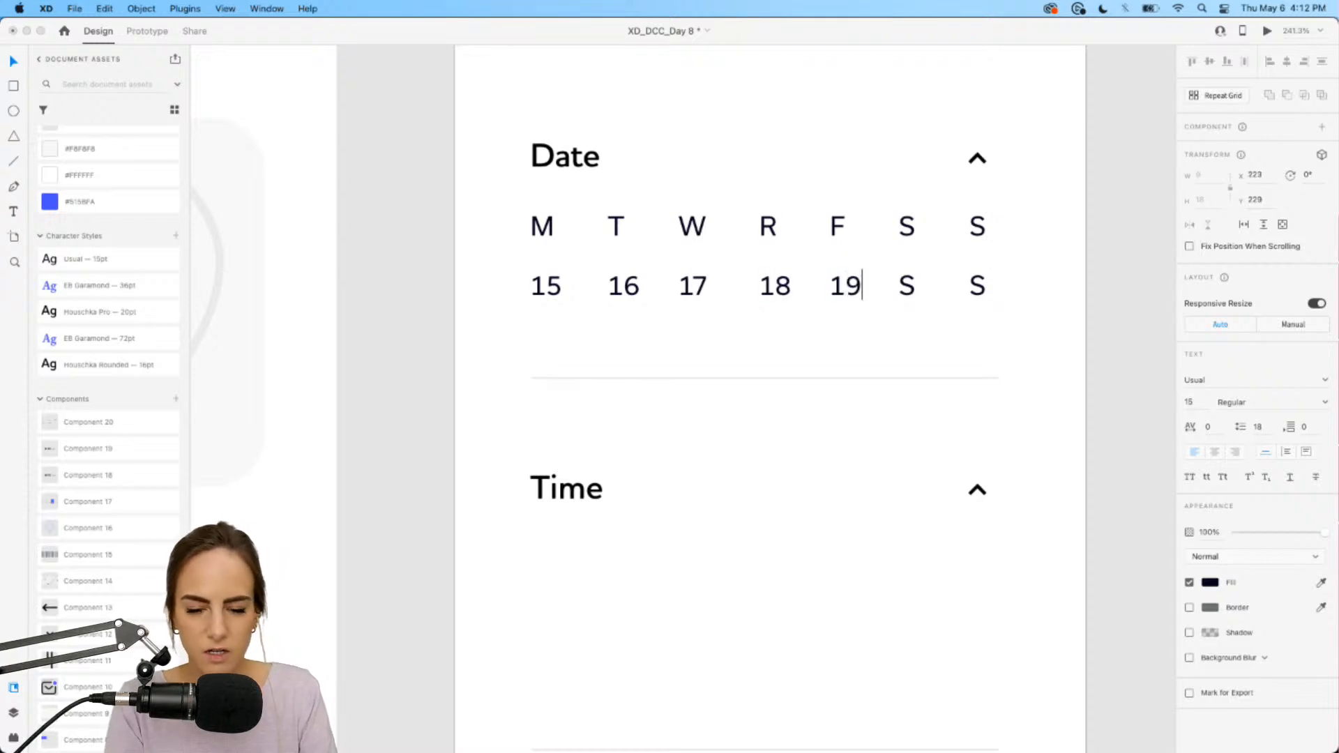
pyautogui.doubleClick(906, 286)
pyautogui.write('20')
pyautogui.doubleClick(977, 286)
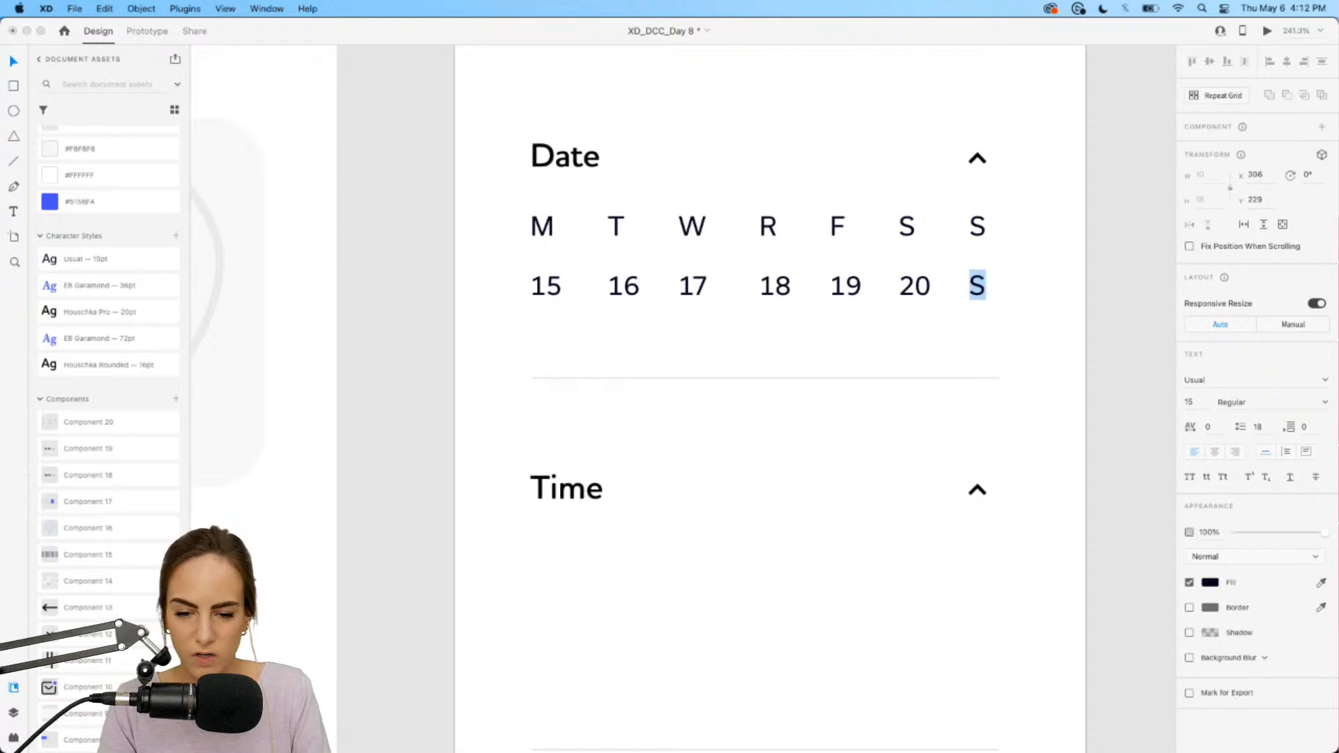
pyautogui.write('21')
pyautogui.press('Escape')
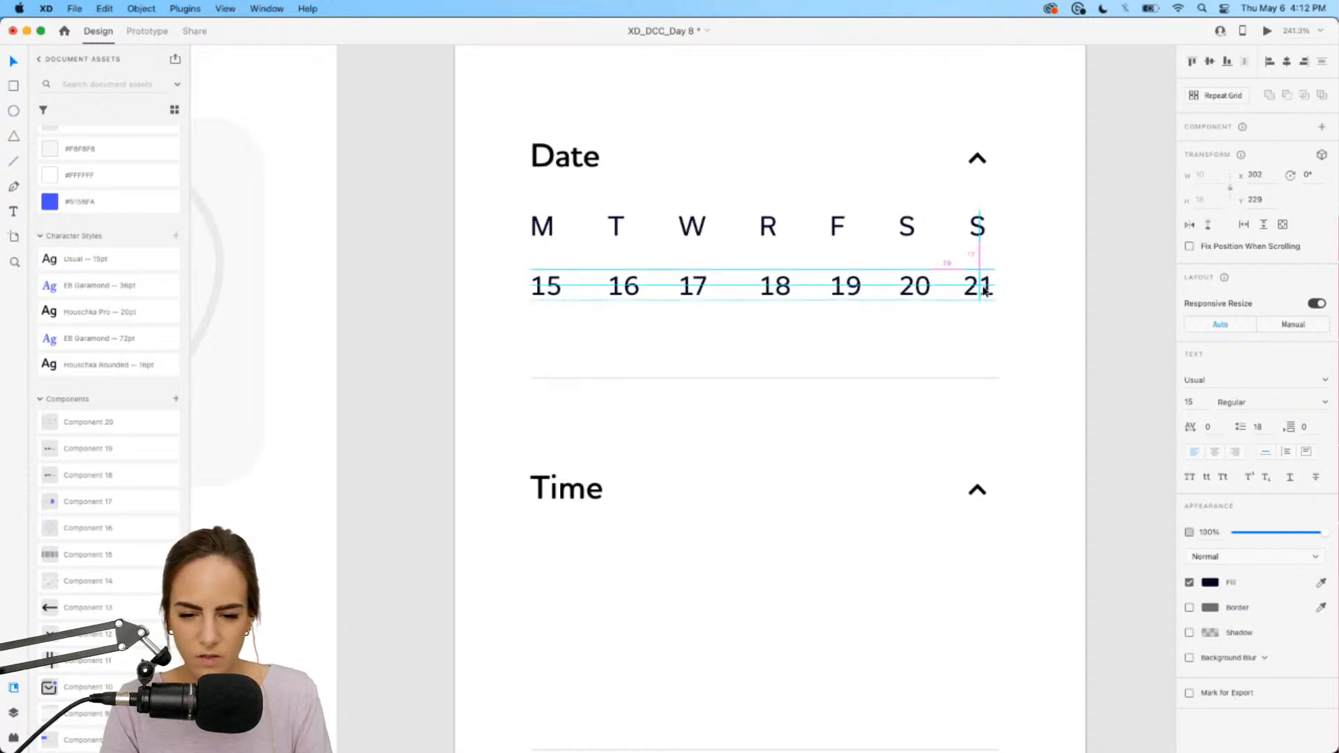
# Step: Distribute the date numbers 15 to 21 evenly in the horizontal direction
pyautogui.moveTo(999, 314); pyautogui.dragTo(551, 294)
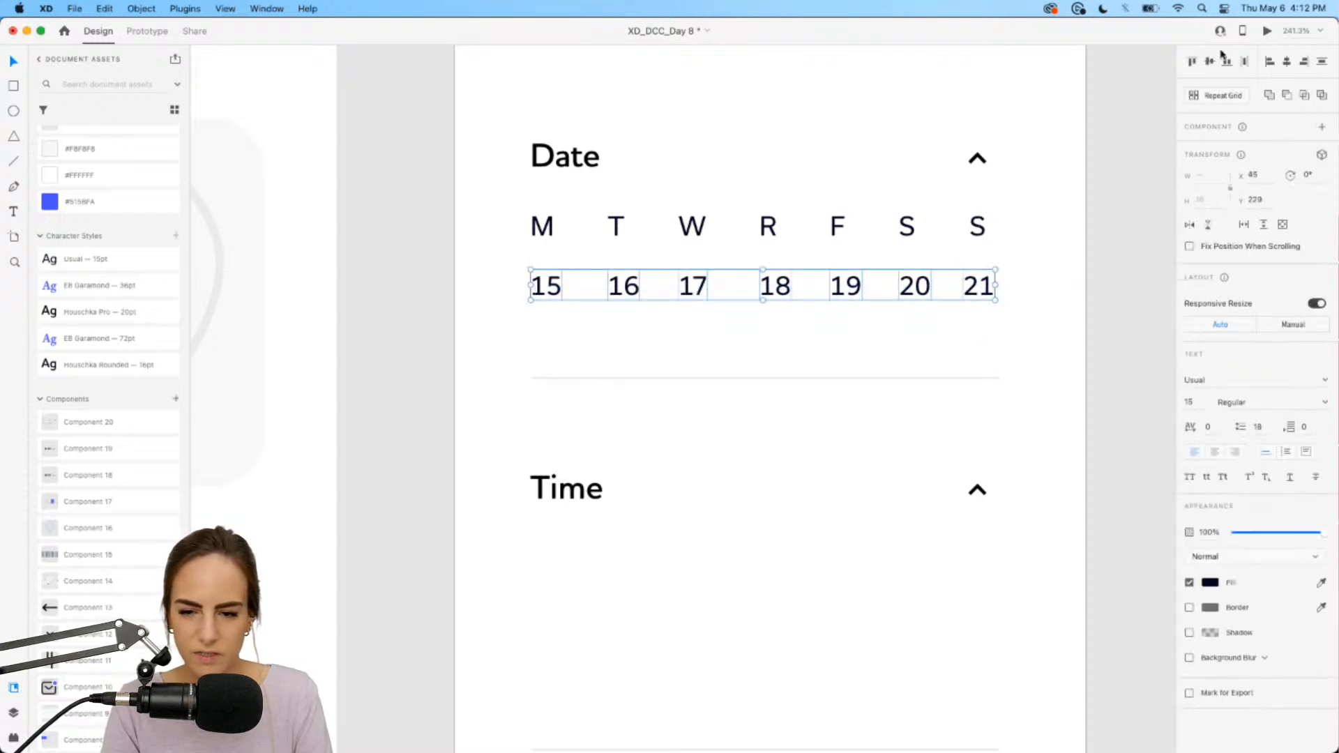
pyautogui.click(1245, 64)
pyautogui.click(857, 364)
# Step: Lower the opacity of the weekday letters to 28%
pyautogui.moveTo(1016, 230); pyautogui.dragTo(512, 225)
pyautogui.moveTo(1273, 536); pyautogui.dragTo(1260, 534)
pyautogui.rightClick(974, 327)
pyautogui.click(683, 339)
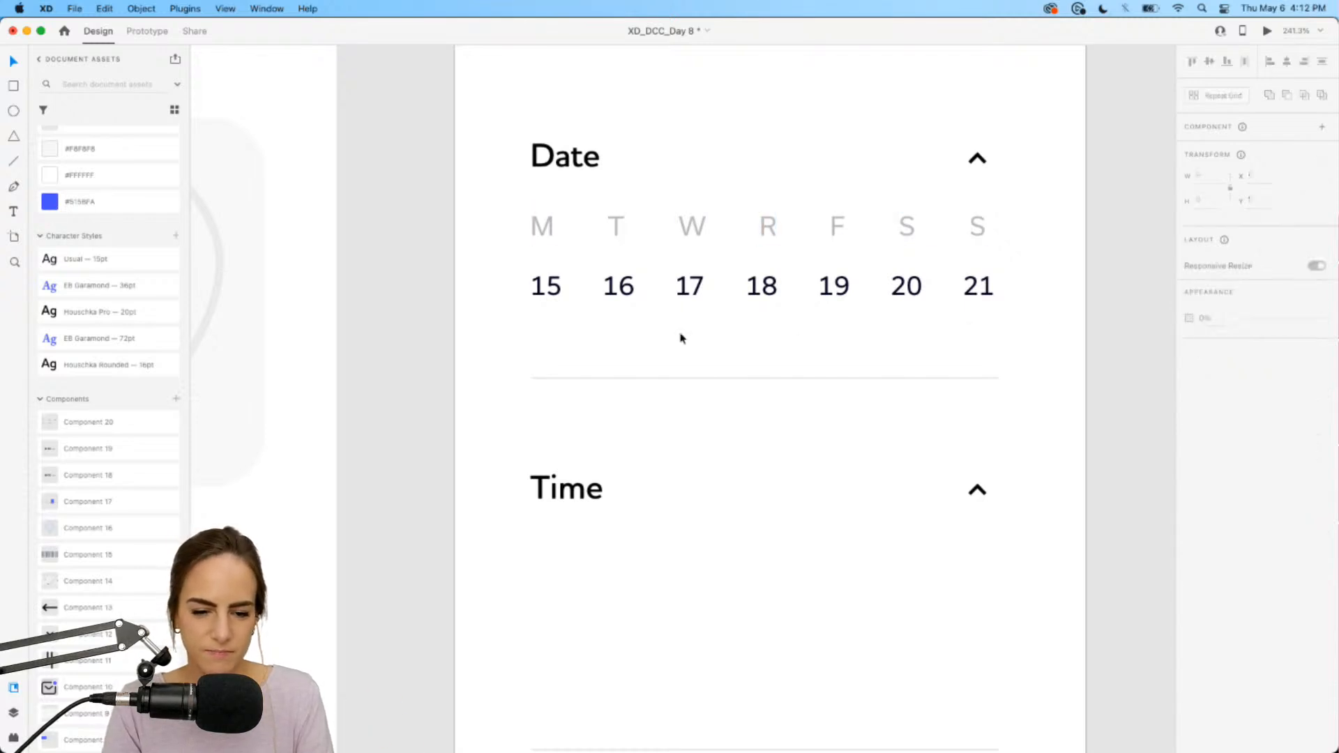
# Step: Apply the Houschka Rounded 16pt character style to both the weekday letters and the date numbers
pyautogui.moveTo(520, 321); pyautogui.dragTo(998, 281)
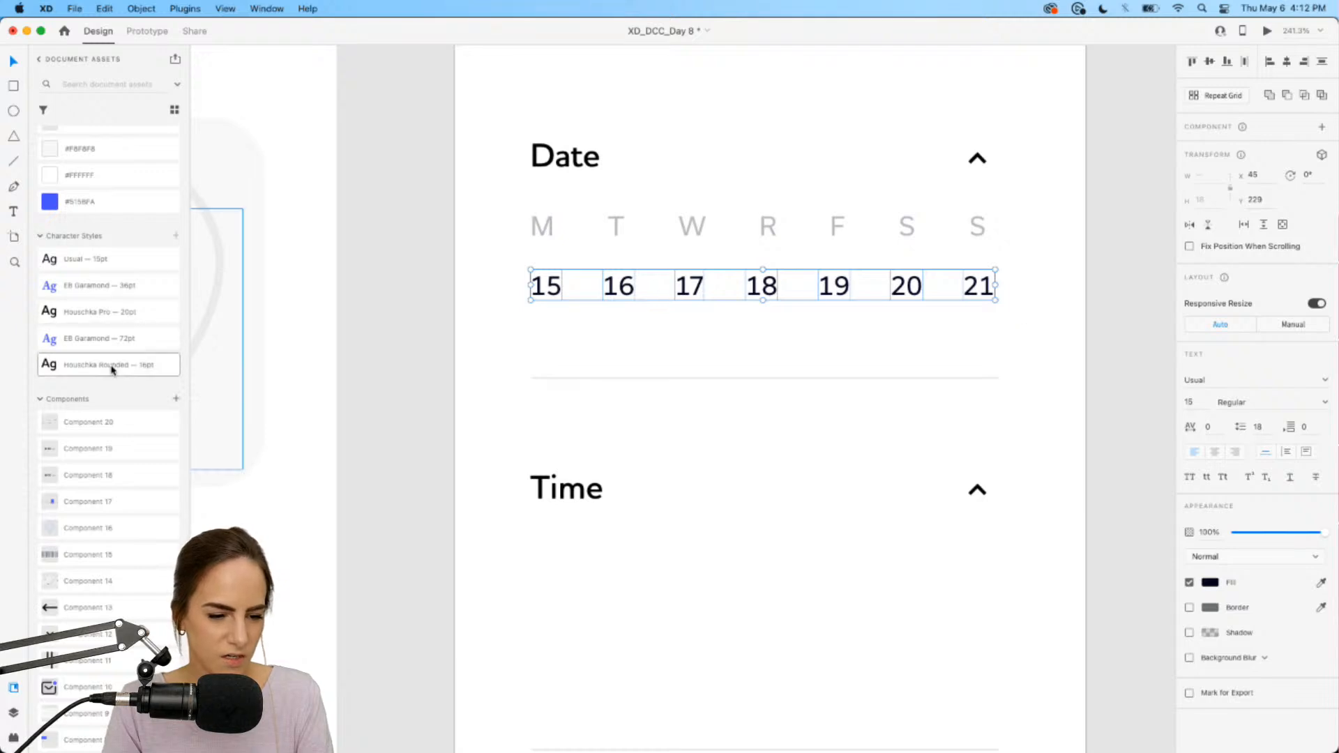
pyautogui.moveTo(1024, 316); pyautogui.dragTo(519, 210)
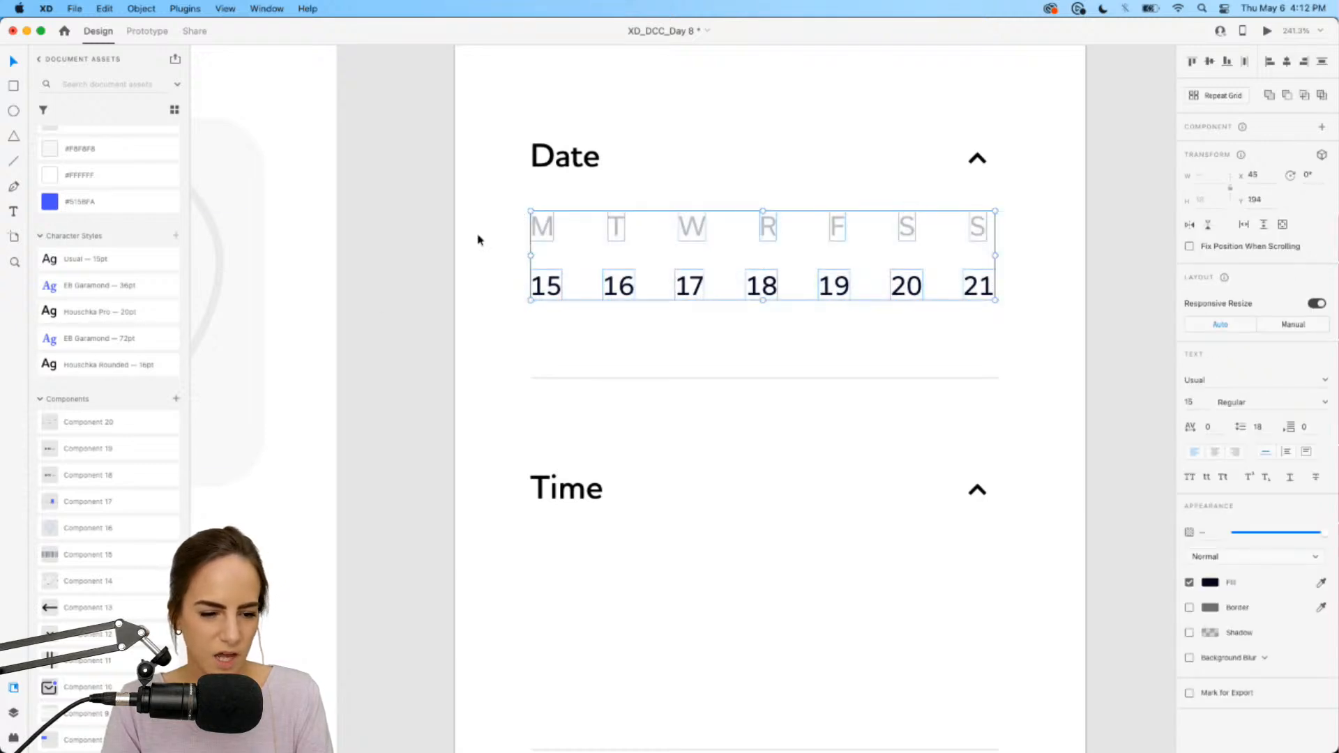
pyautogui.click(144, 366)
pyautogui.click(708, 366)
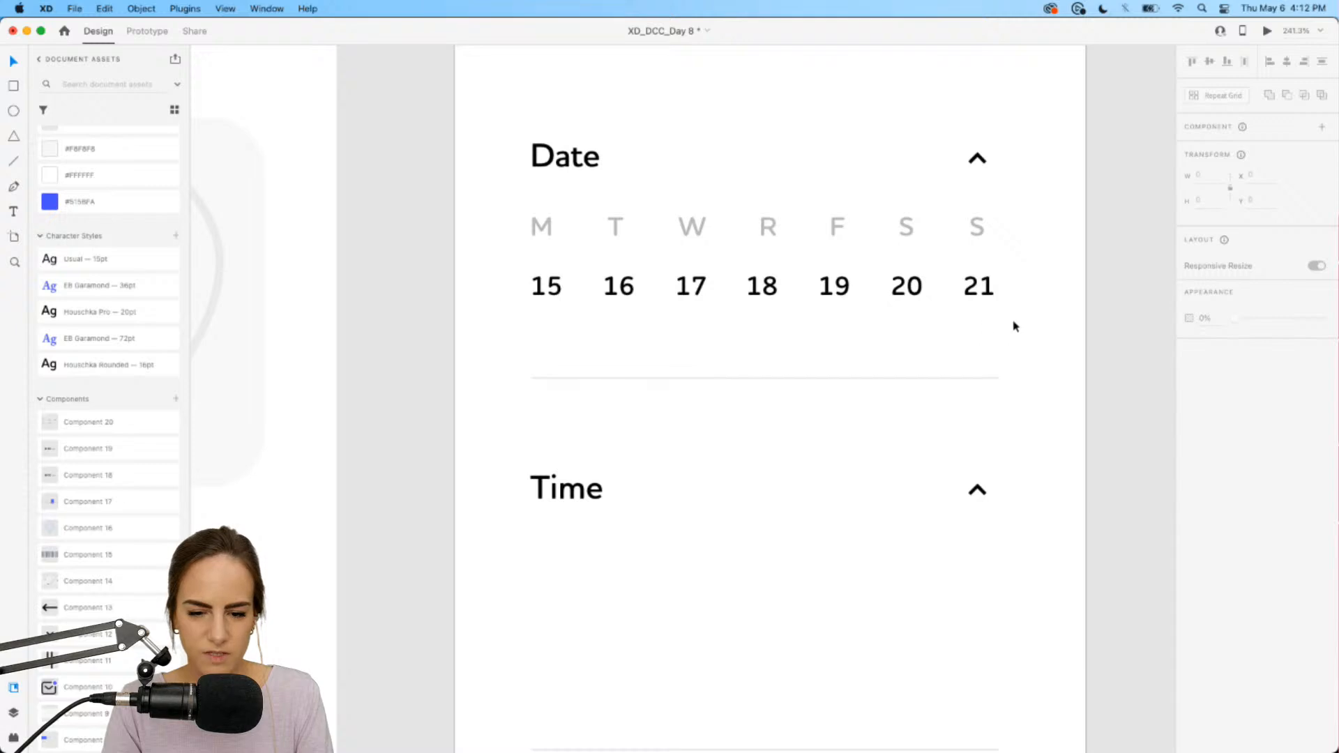
pyautogui.moveTo(1015, 326); pyautogui.dragTo(550, 280)
pyautogui.click(665, 353)
# Step: Draw a rectangle about 43 by 70 over the F and 19 column, fill it with the blue color asset, and round its corners to 7
pyautogui.scroll(2, 859, 269)
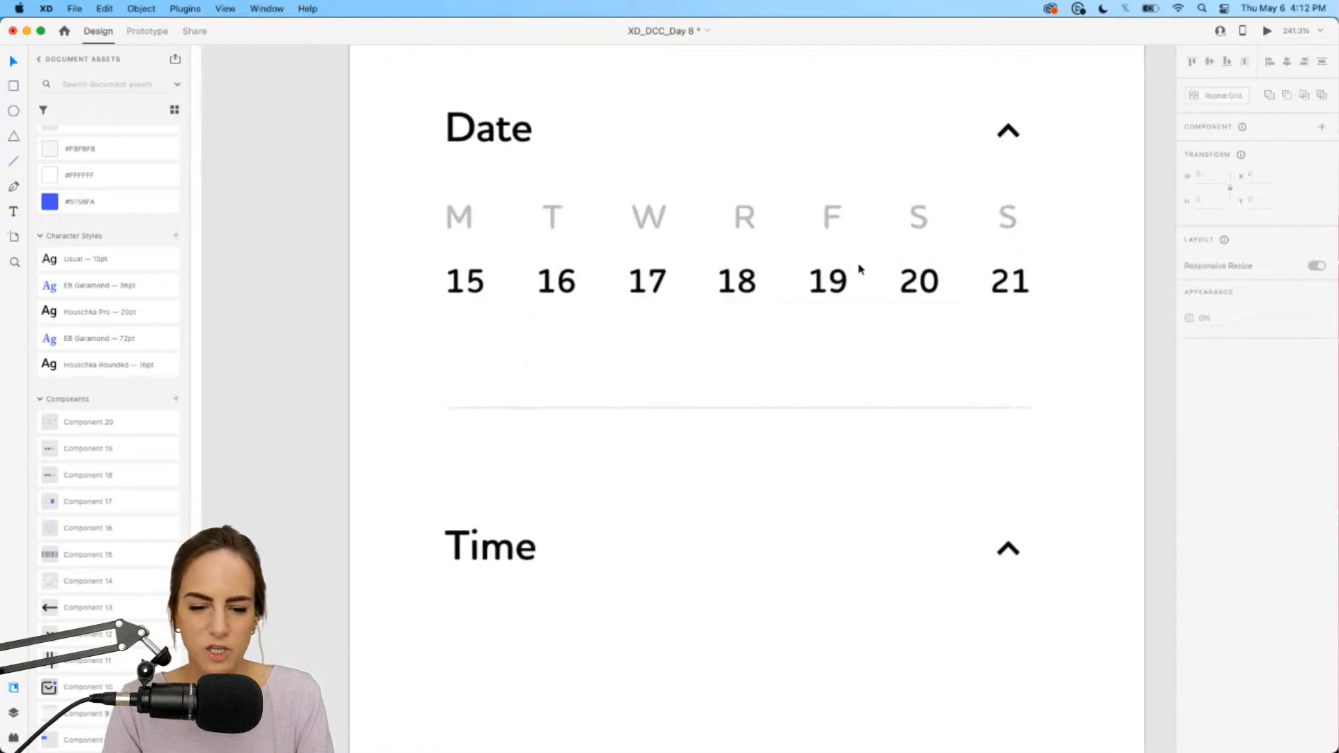
pyautogui.scroll(2, 860, 270)
pyautogui.click(12, 86)
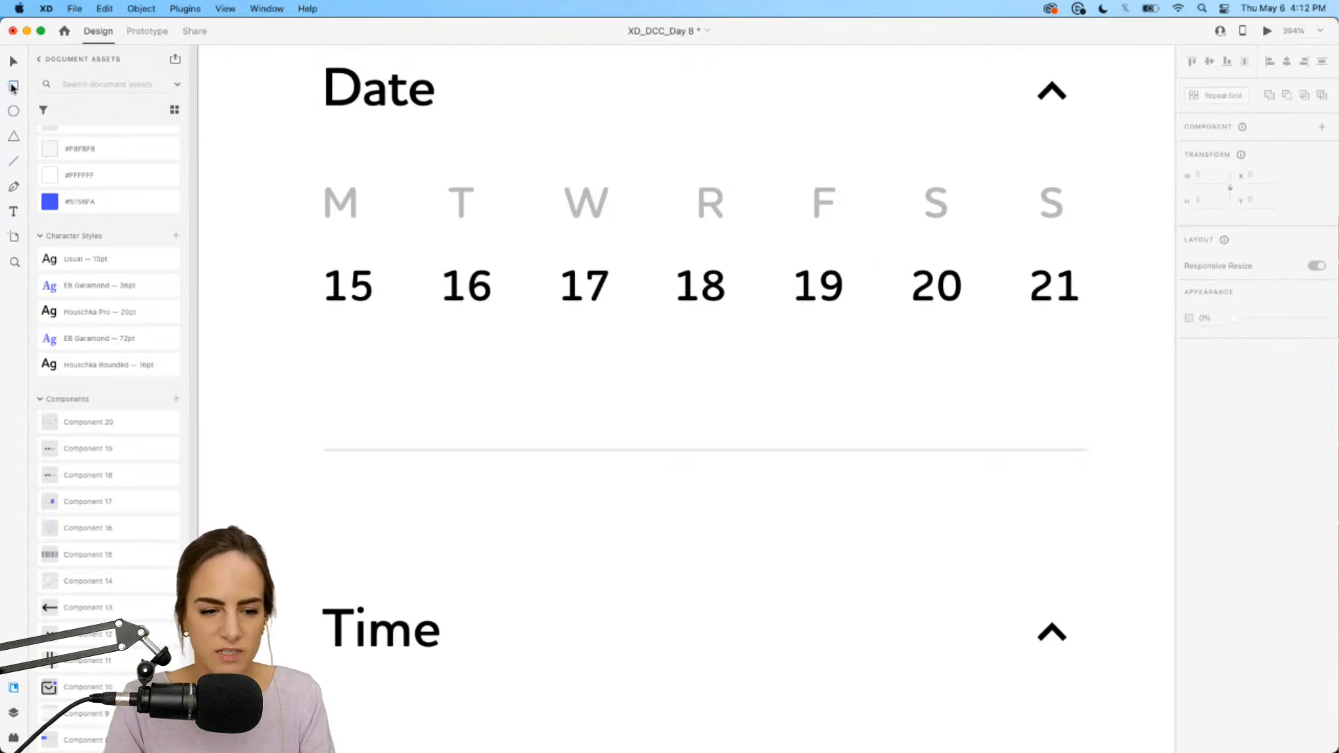
pyautogui.moveTo(765, 142); pyautogui.dragTo(884, 333)
pyautogui.click(80, 203)
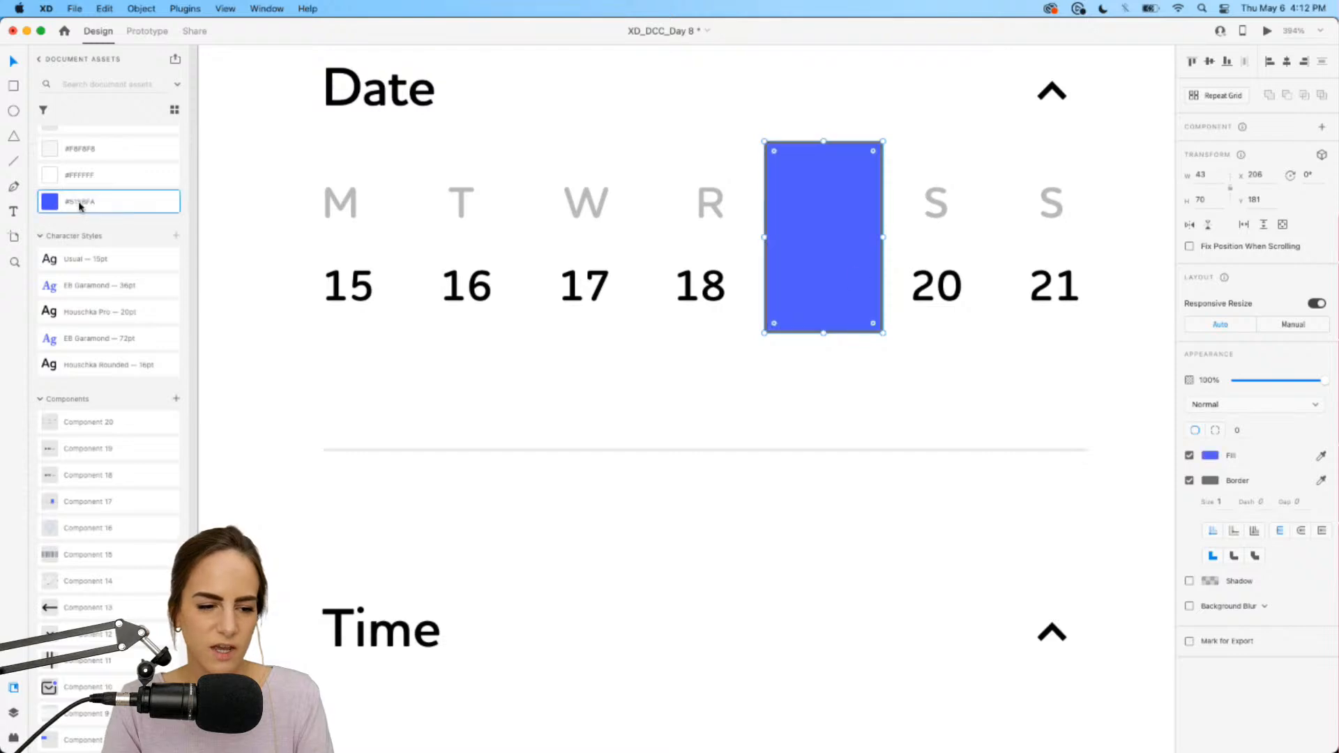
pyautogui.moveTo(773, 151); pyautogui.dragTo(782, 166)
# Step: Send the blue rectangle behind the F and 19 text and remove its border
pyautogui.rightClick(816, 197)
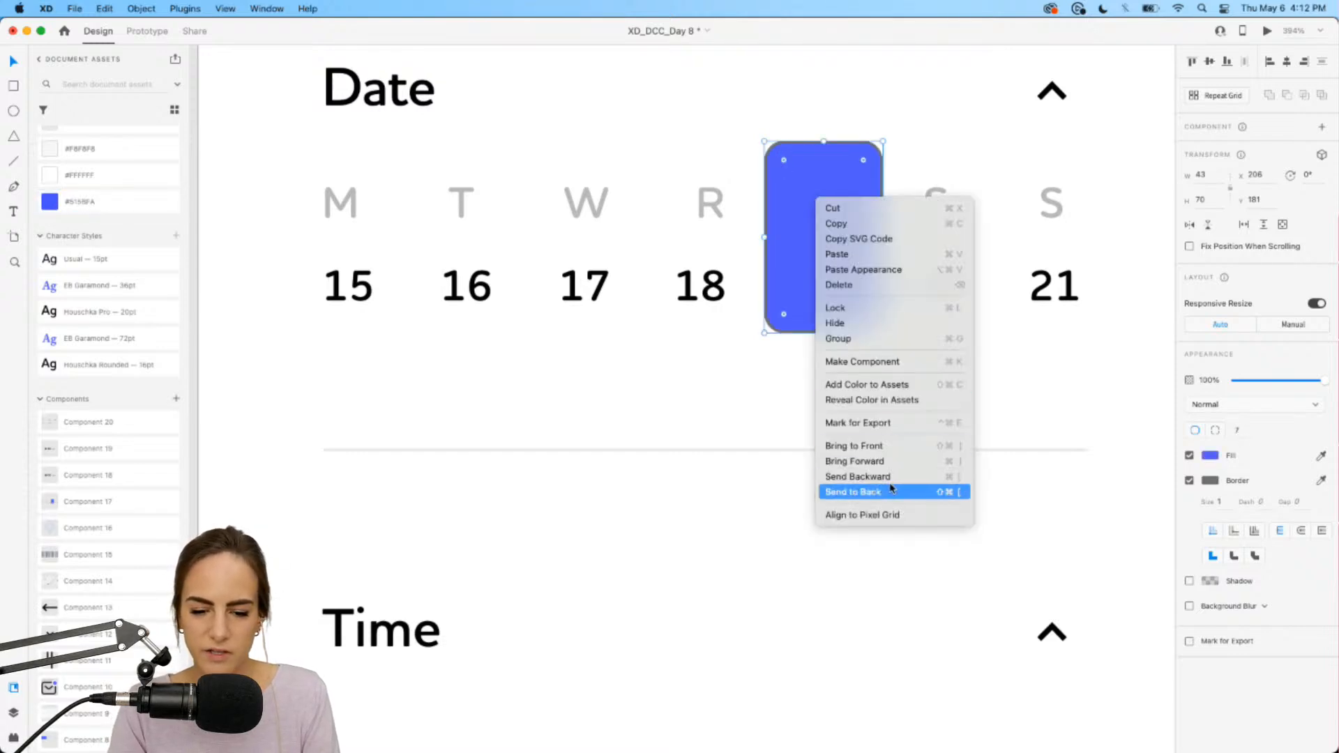
pyautogui.click(876, 493)
pyautogui.click(1189, 480)
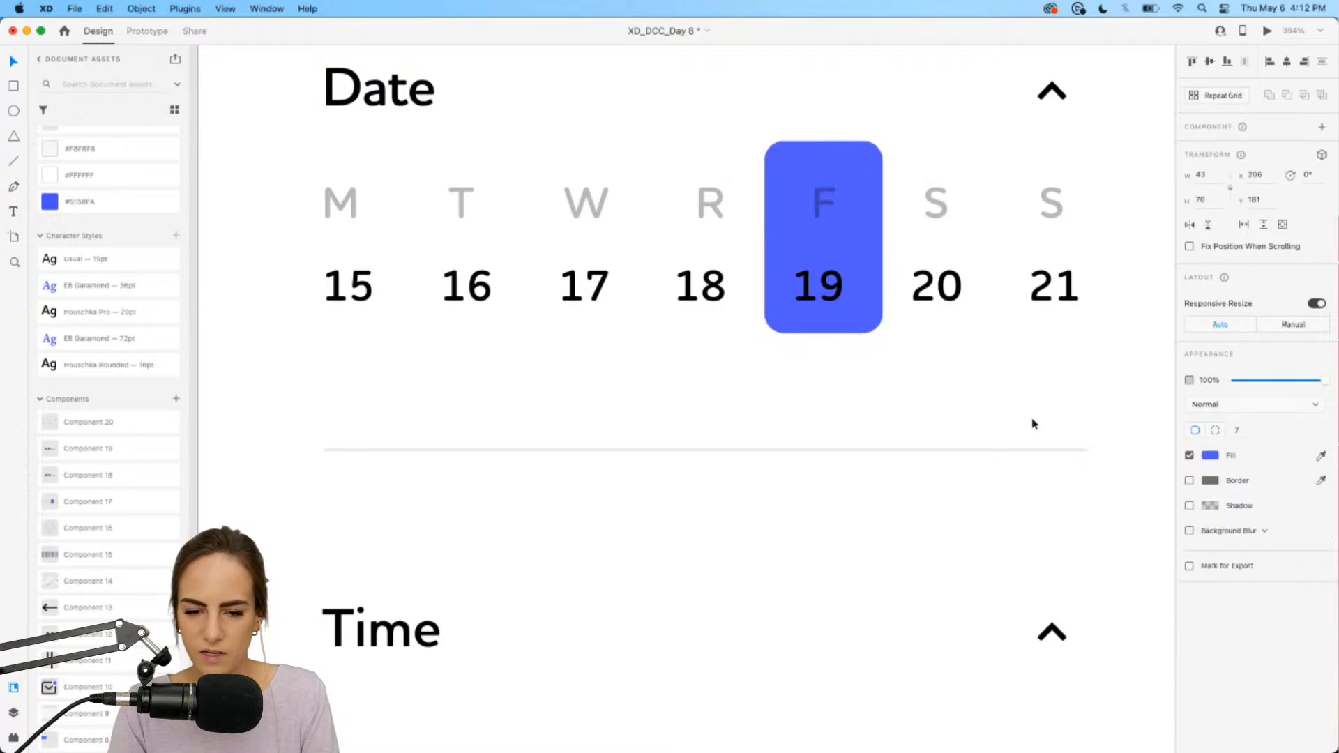
# Step: Move the blue rectangle below the date numbers and turn the weekday and date rows into one component
pyautogui.moveTo(863, 141); pyautogui.dragTo(846, 399)
pyautogui.scroll(-3, 846, 399)
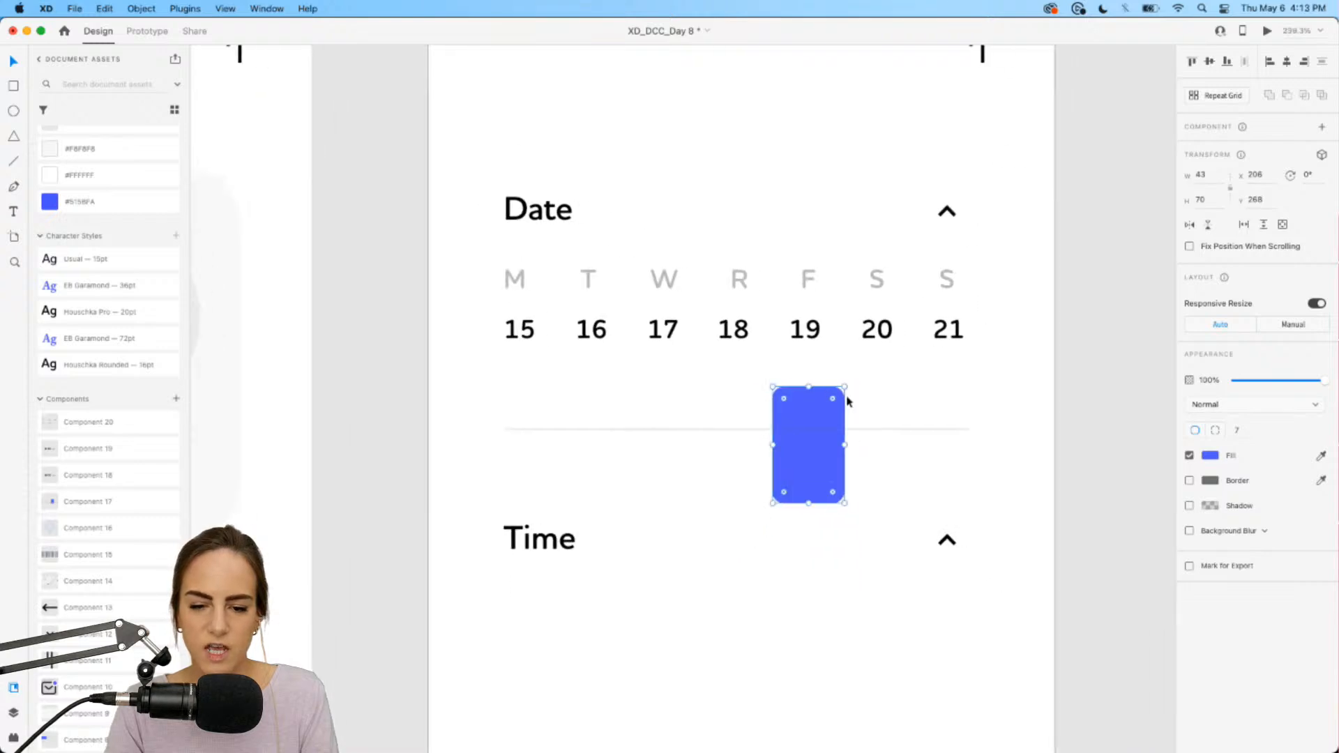
pyautogui.moveTo(976, 355); pyautogui.dragTo(430, 267)
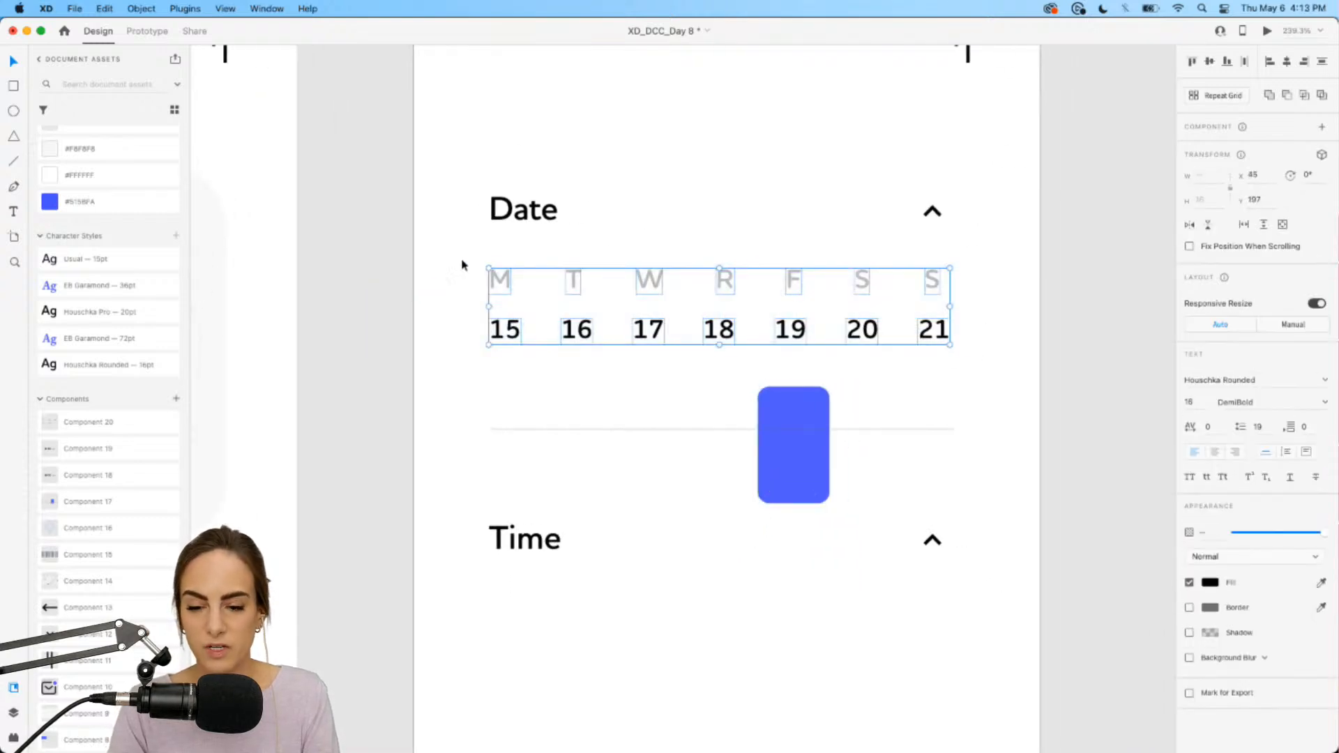
pyautogui.click(1322, 128)
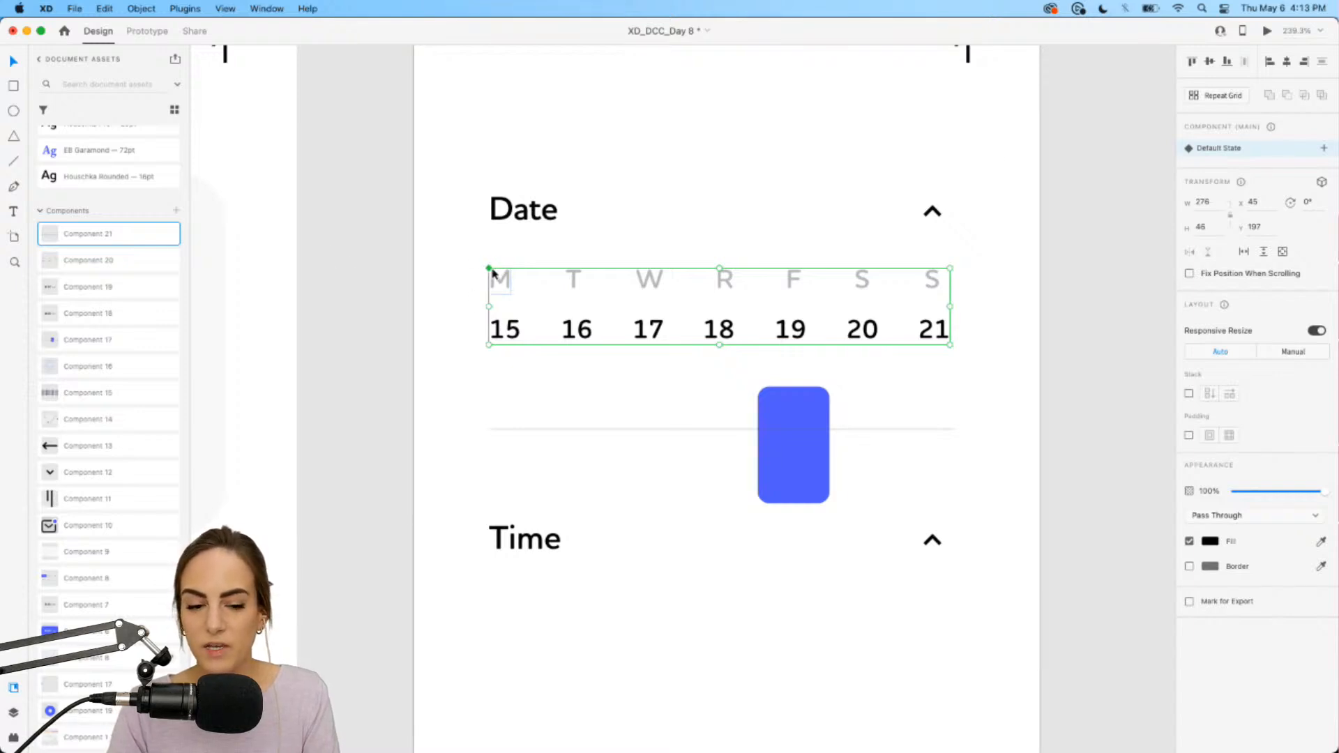
pyautogui.hscroll(-5, 492, 276)
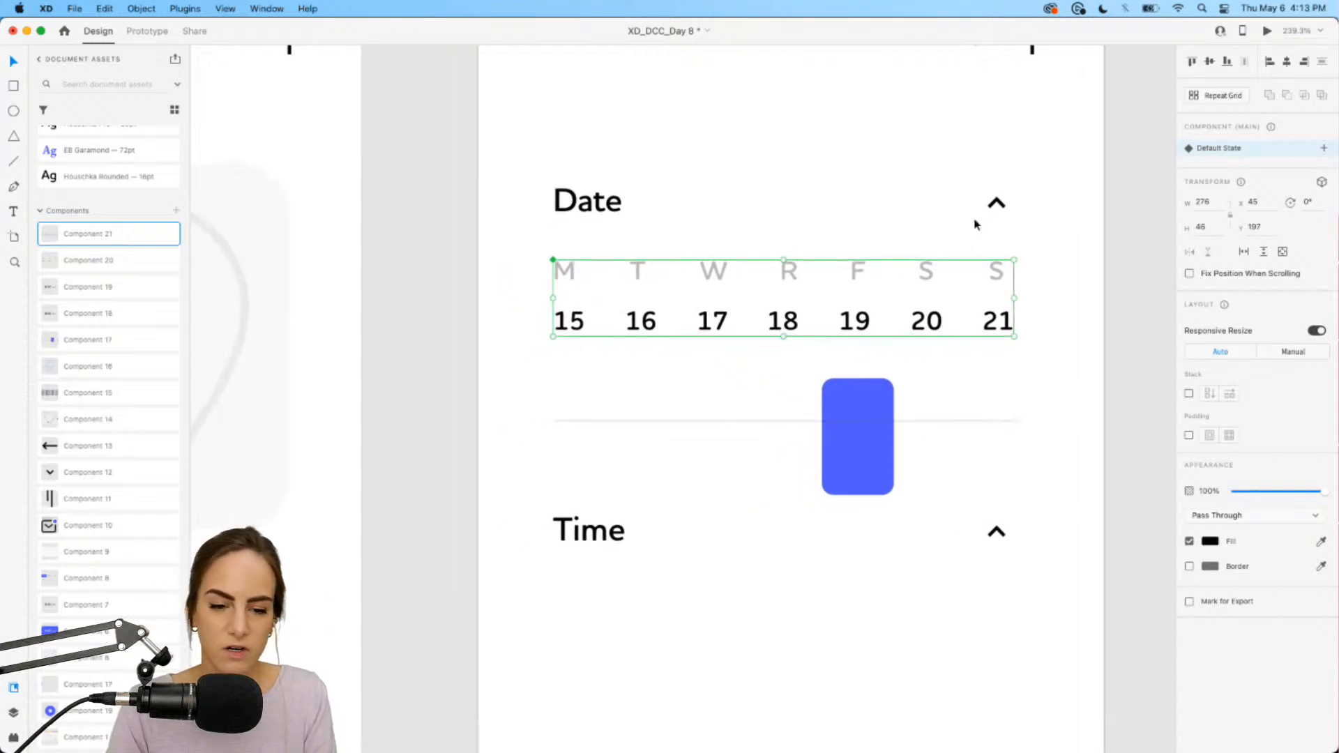
# Step: Place a second instance of the calendar component below, and recolor the main component's Saturday "S" purple at 100% opacity to try out inherited changes
pyautogui.moveTo(585, 290); pyautogui.dragTo(695, 425)
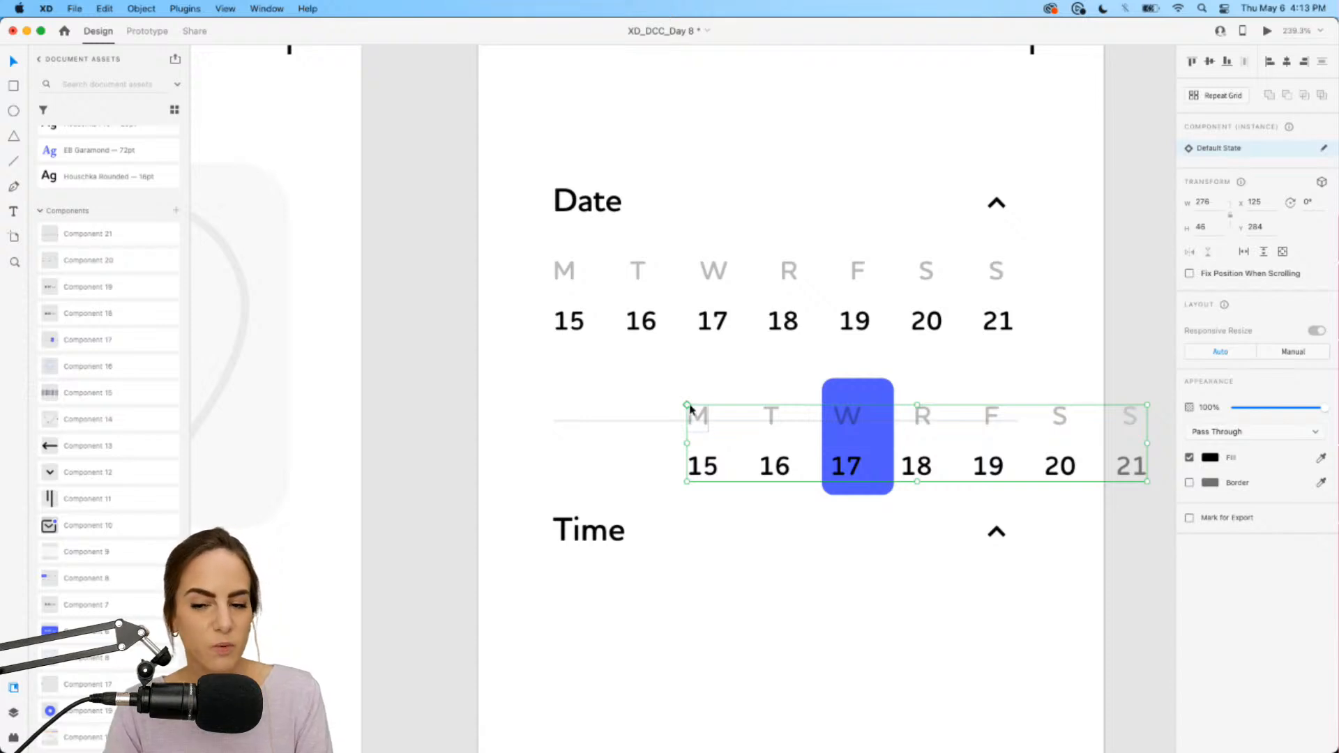
pyautogui.doubleClick(930, 276)
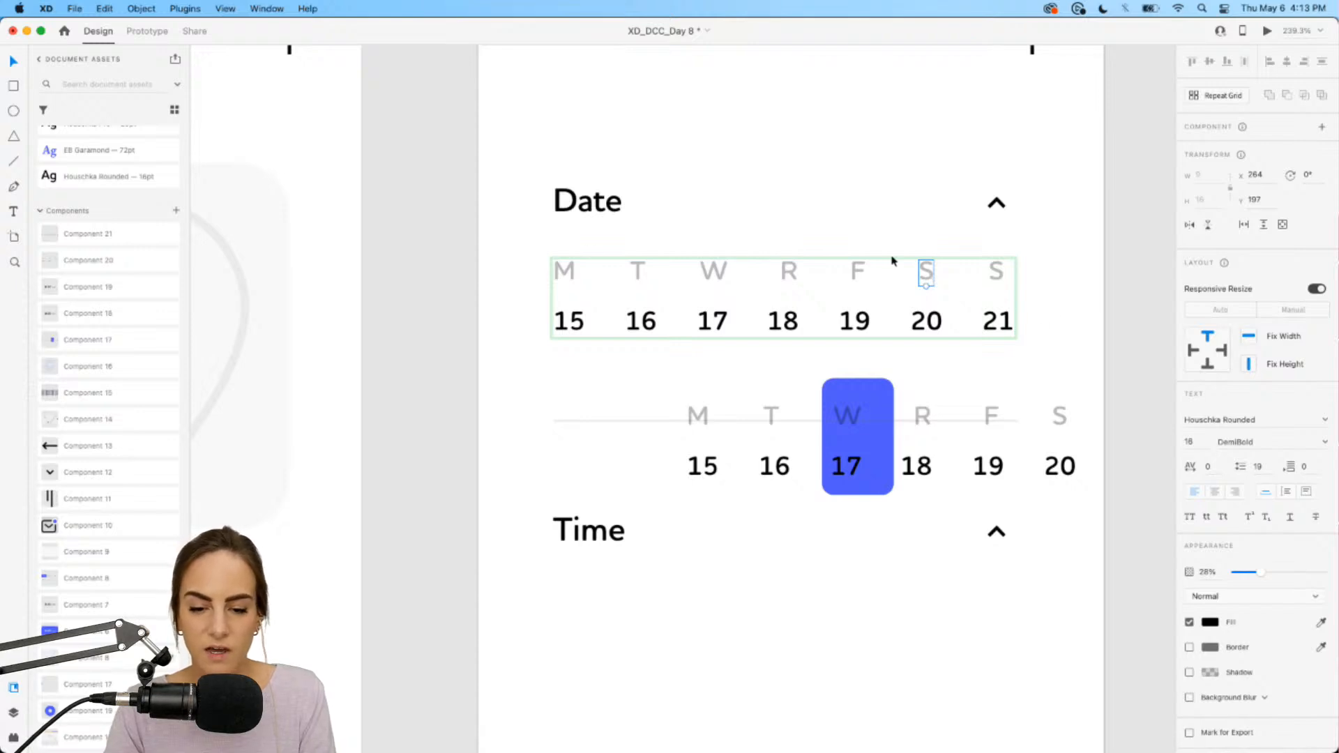
pyautogui.click(1211, 623)
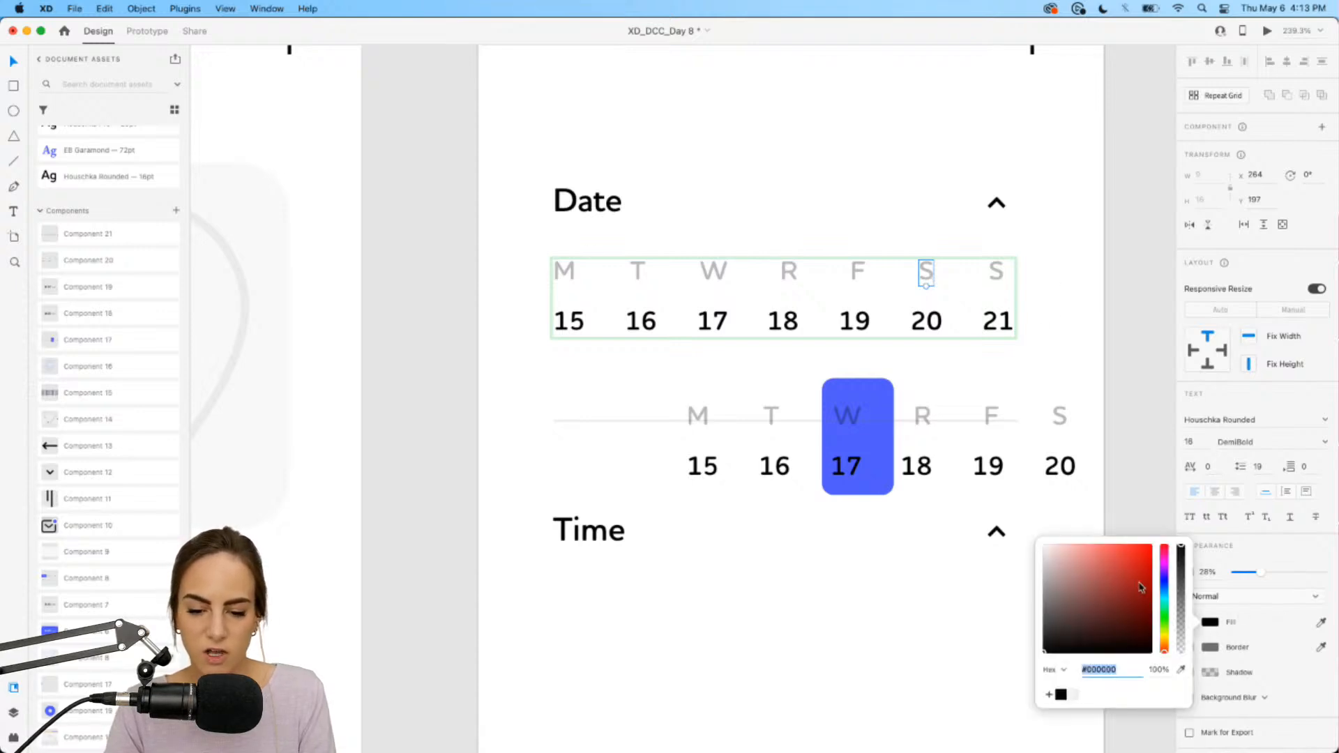
pyautogui.click(1161, 575)
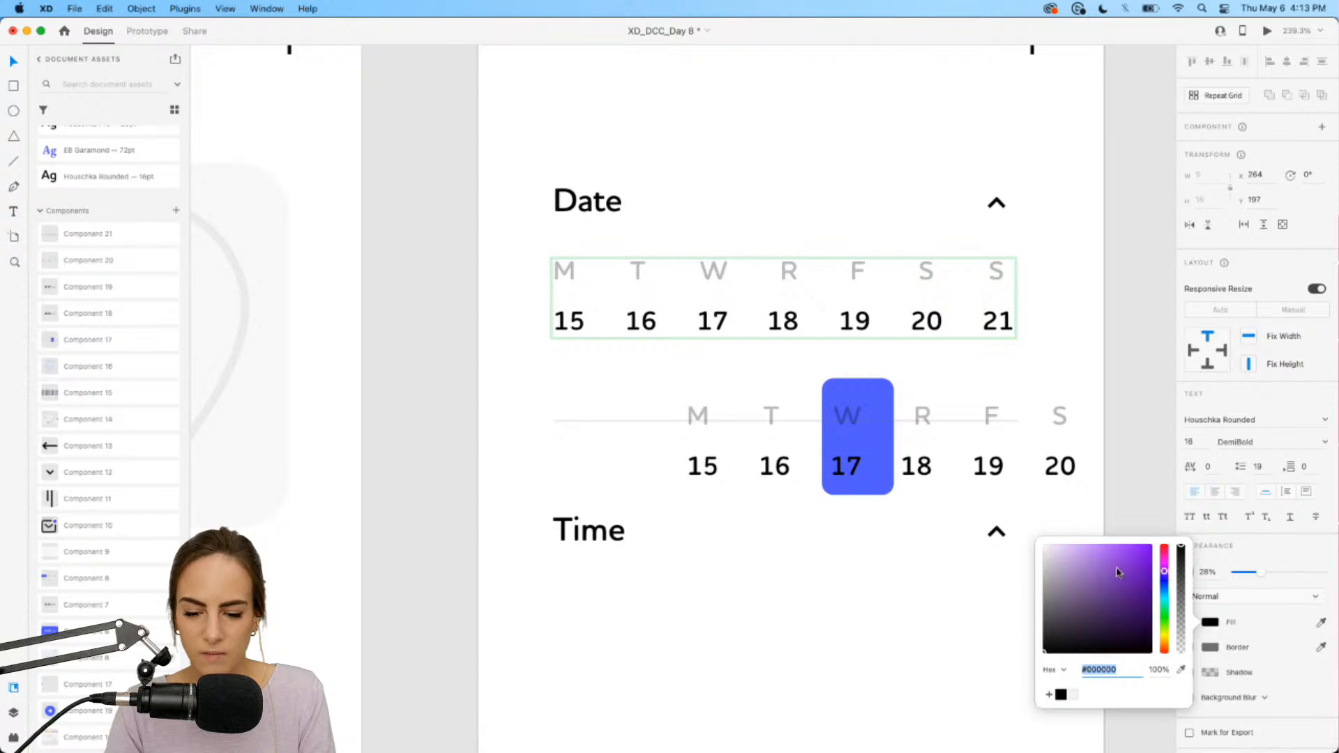
pyautogui.click(1116, 562)
pyautogui.moveTo(1271, 566); pyautogui.dragTo(1331, 573)
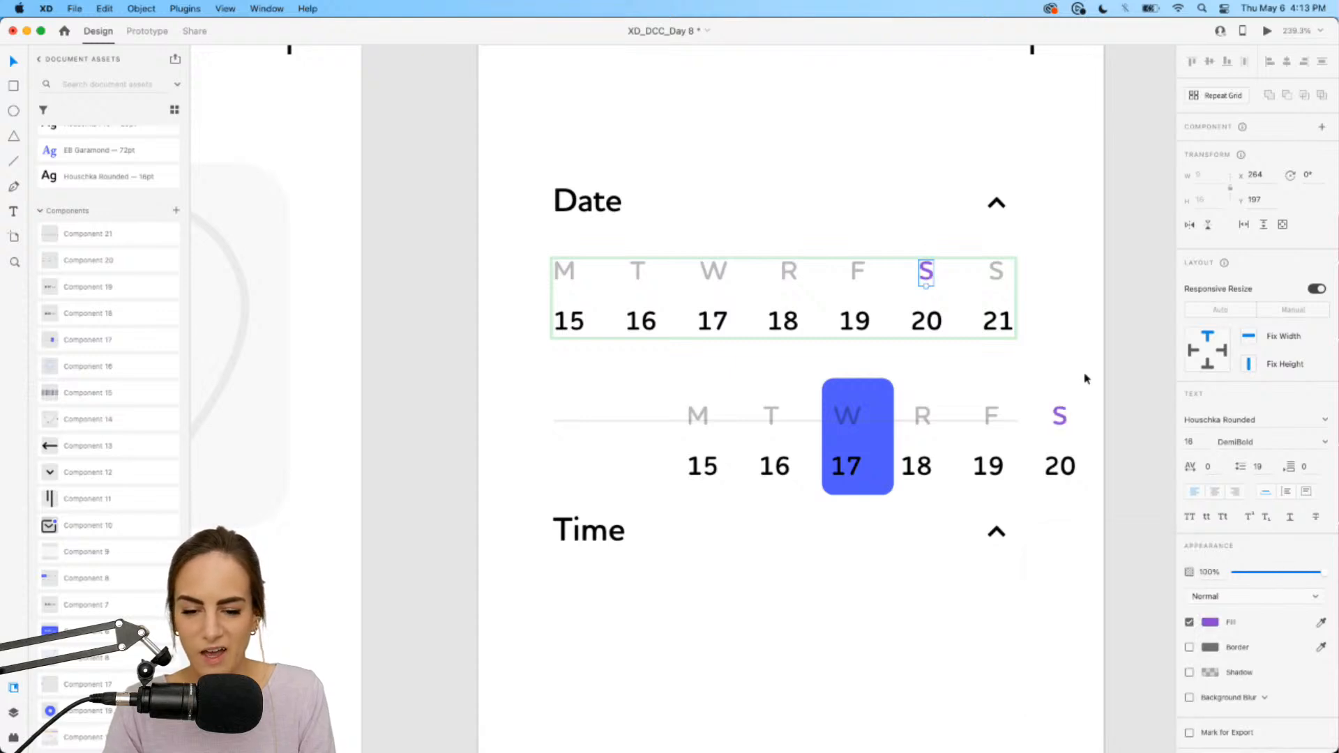
pyautogui.click(1085, 380)
pyautogui.moveTo(1032, 419); pyautogui.dragTo(948, 544)
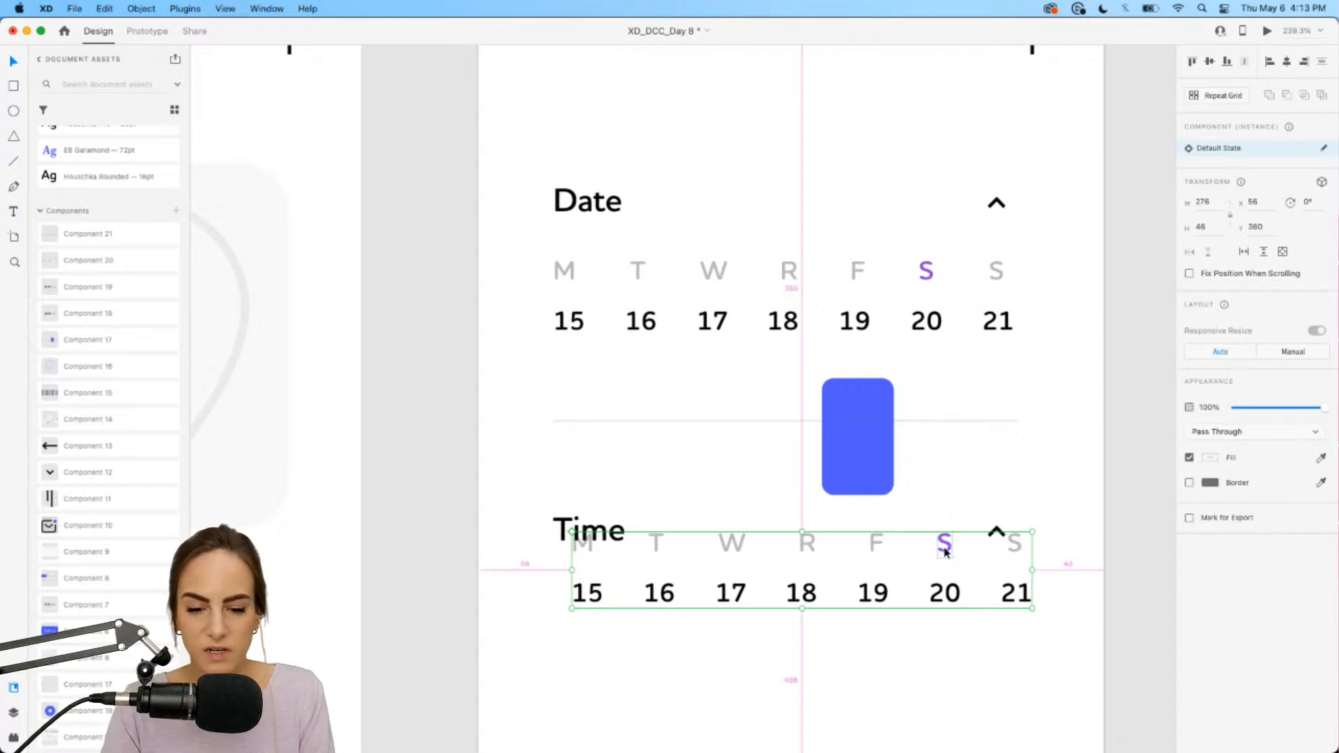
# Step: Undo the instance move and the purple recoloring of the Saturday "S", and delete the second calendar instance
pyautogui.press('super+z')
pyautogui.press('super+z')
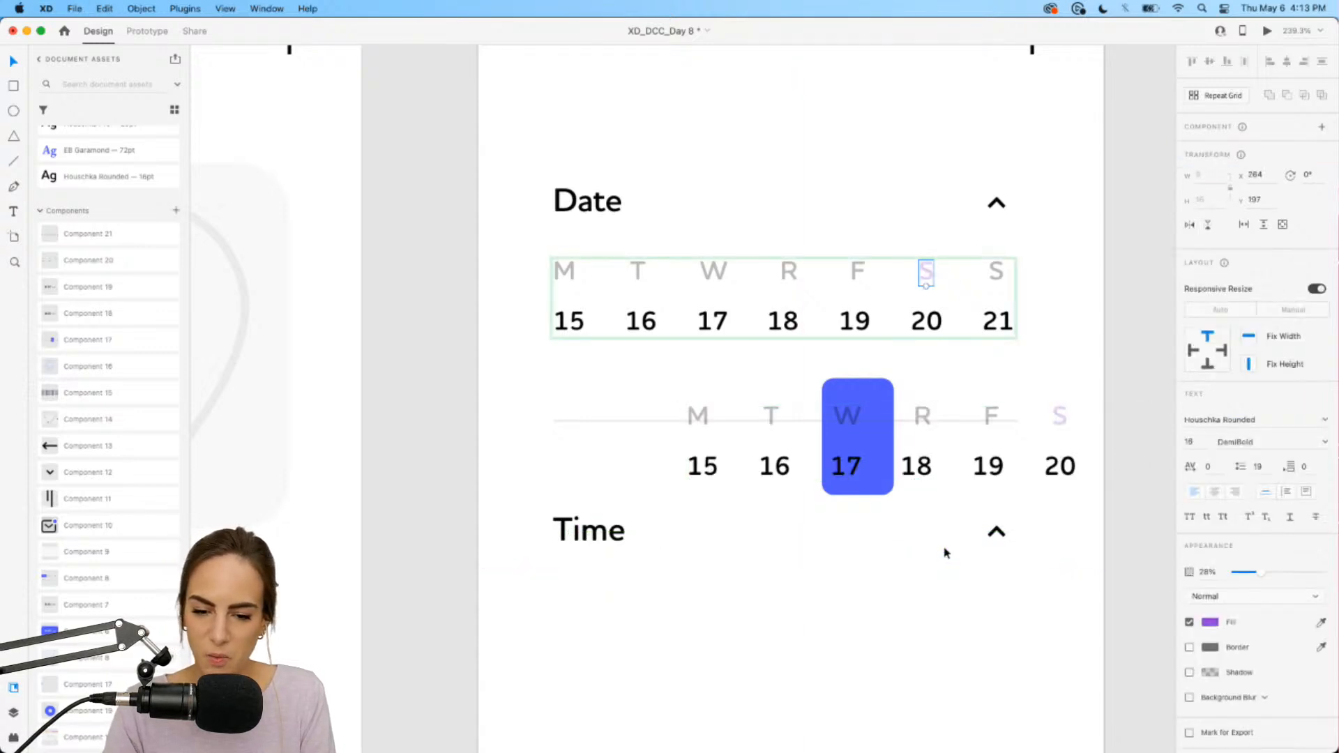
pyautogui.press('super+z')
pyautogui.click(1056, 360)
pyautogui.click(1060, 416)
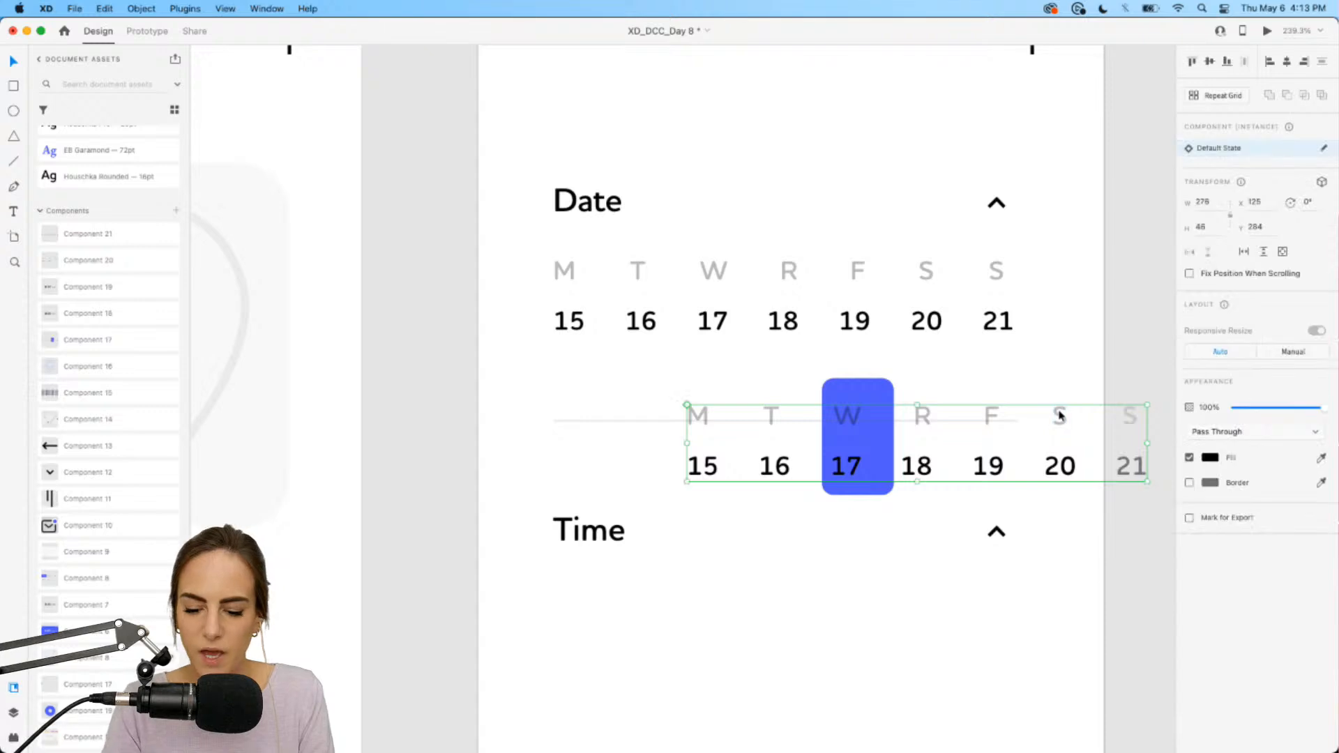
pyautogui.press('Delete')
# Step: Add a new state named "friday" to the main calendar component
pyautogui.scroll(3, 877, 253)
pyautogui.click(862, 346)
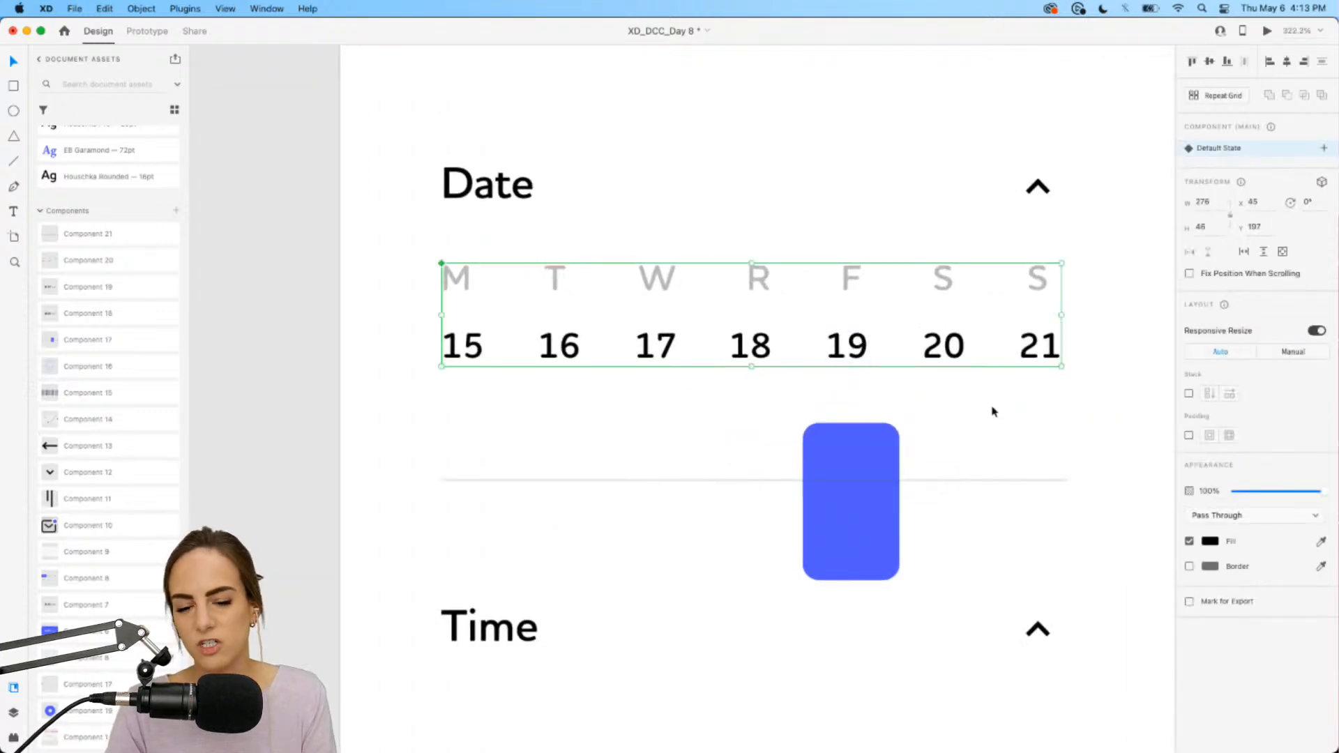
pyautogui.click(1323, 149)
pyautogui.click(1227, 157)
pyautogui.write('friday')
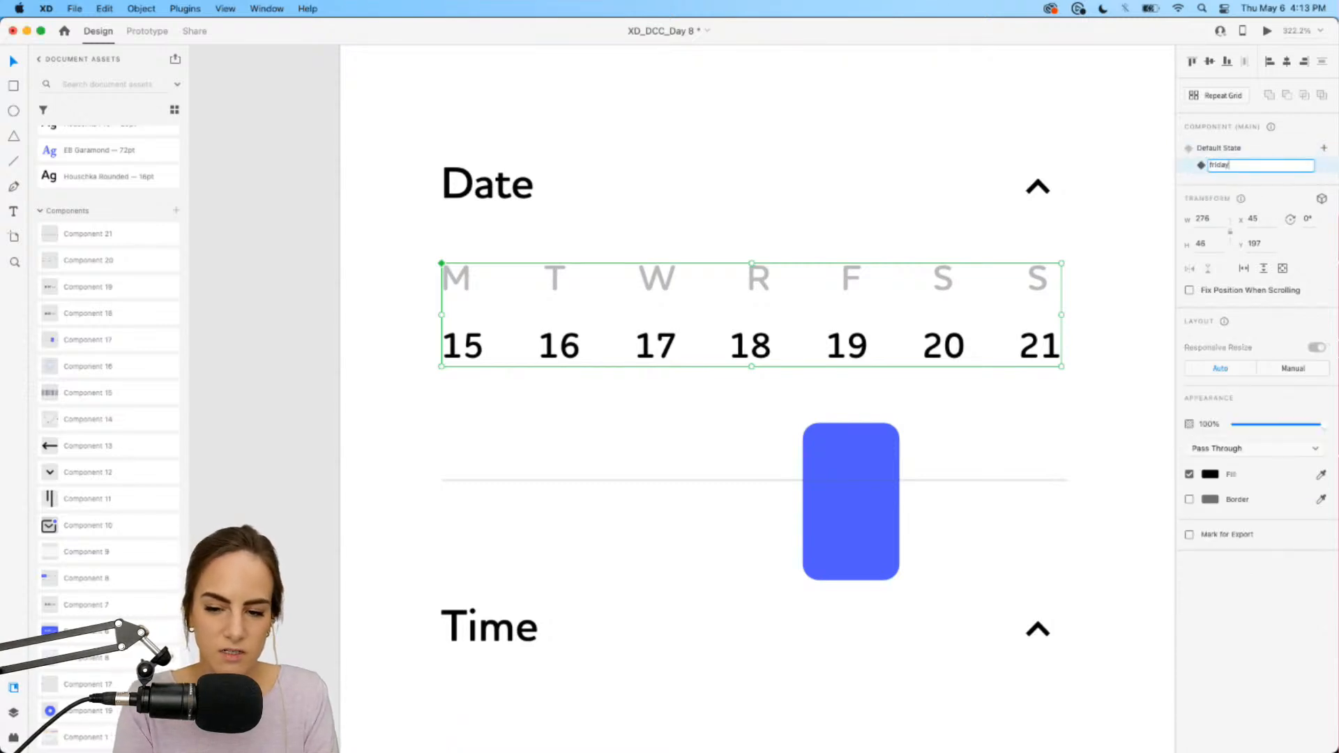
# Step: Confirm the state name "friday", then cut the loose blue rectangle and paste it inside the calendar component in that state
pyautogui.press('Return')
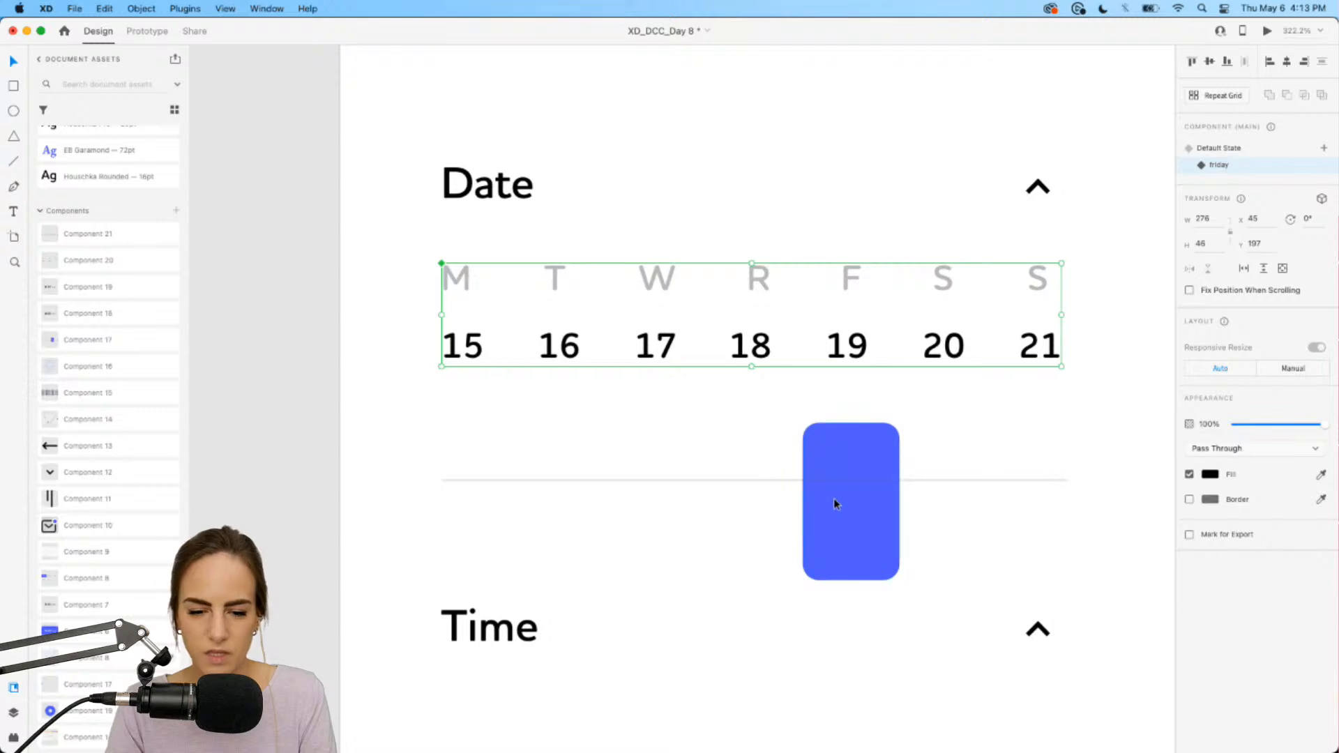
pyautogui.doubleClick(859, 494)
pyautogui.press('Delete')
pyautogui.doubleClick(862, 352)
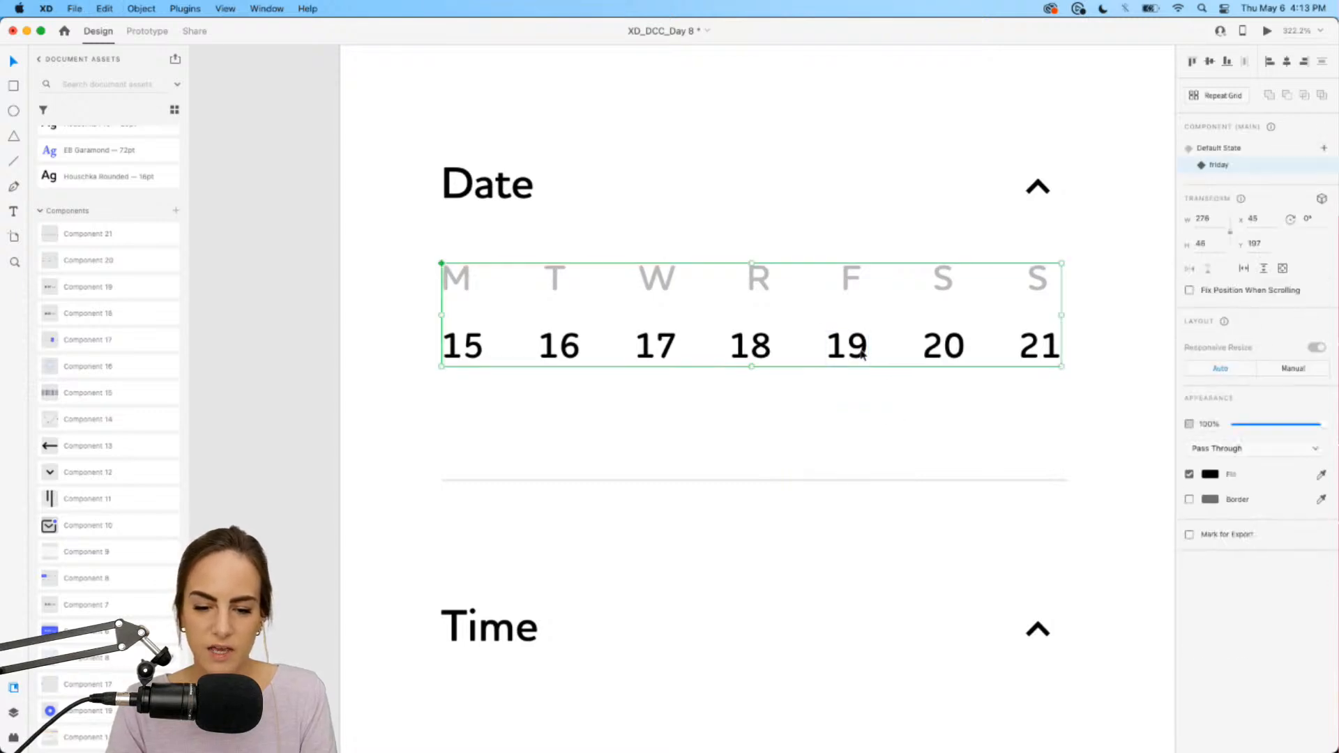
pyautogui.press('Escape')
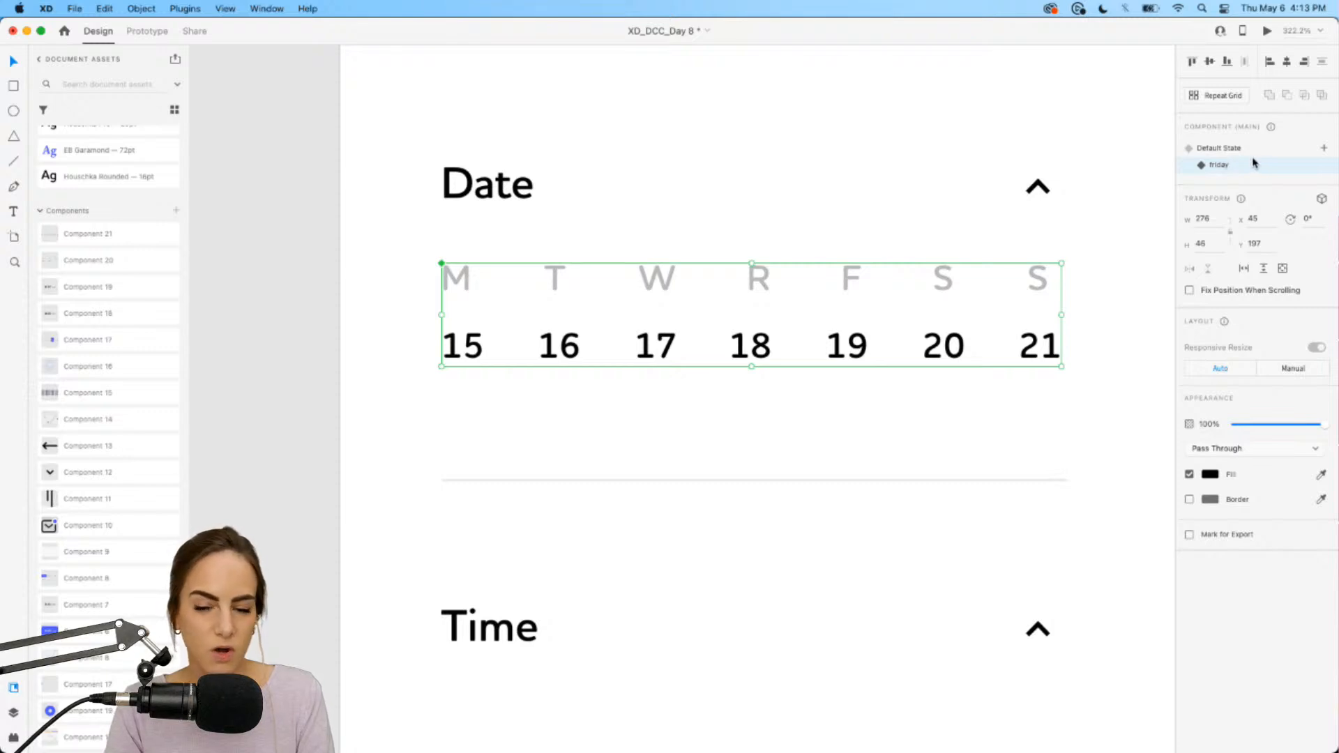
pyautogui.doubleClick(852, 356)
pyautogui.press('super+v')
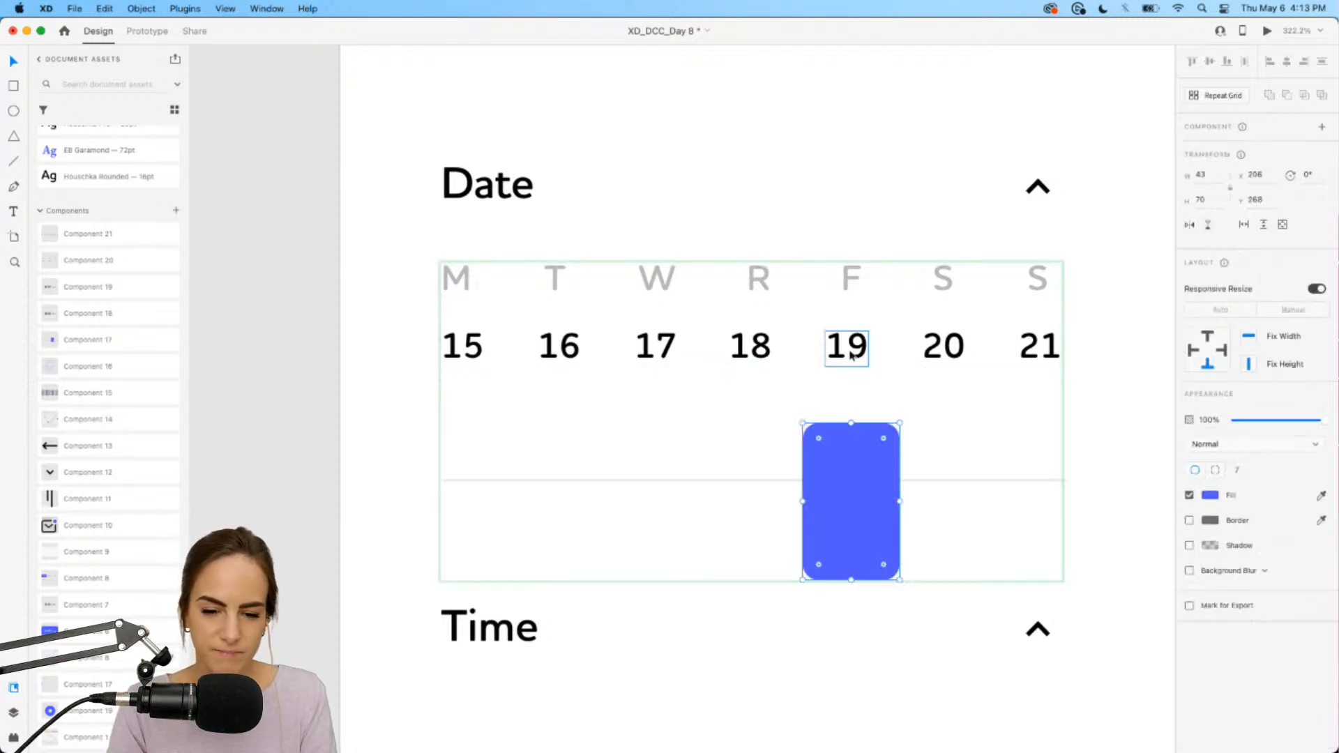
# Step: Centre the blue rectangle on the Friday column around "F" and "19", and send it behind both text rows
pyautogui.moveTo(851, 466); pyautogui.dragTo(858, 290)
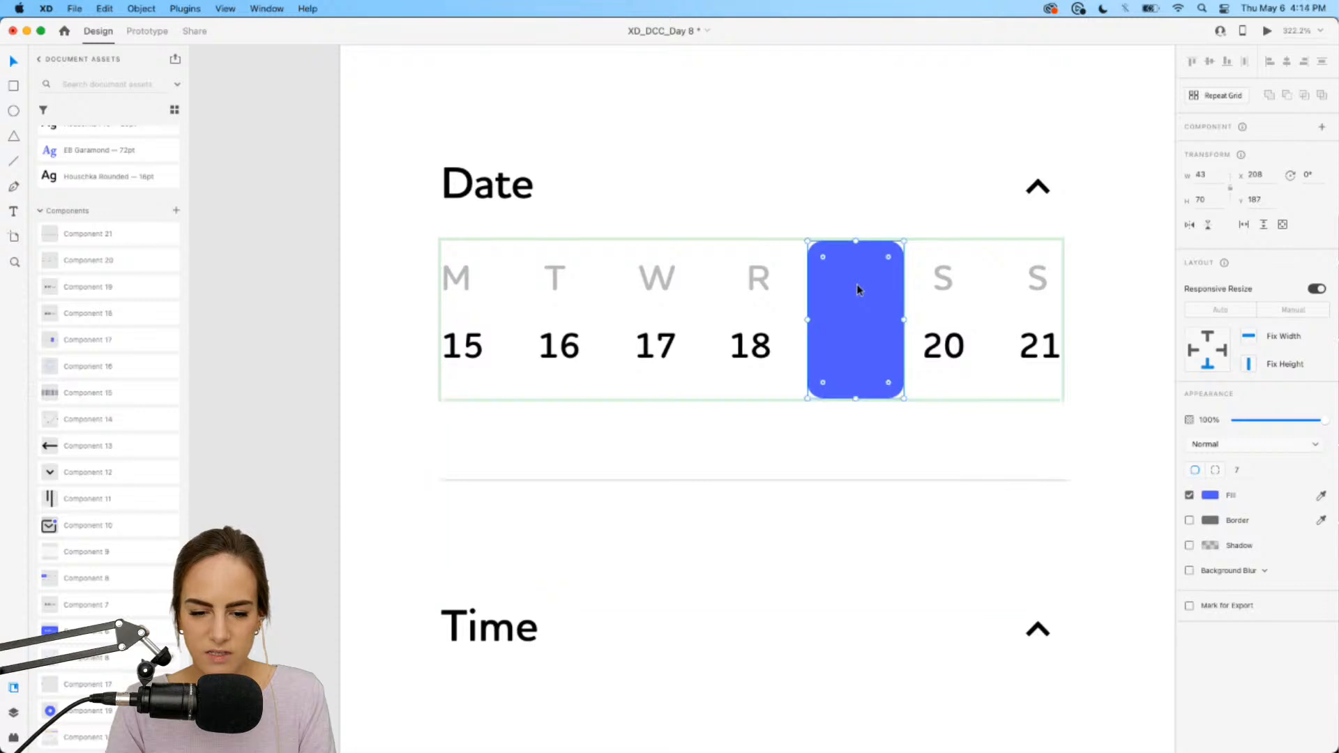
pyautogui.press('super+shift+bracketleft')
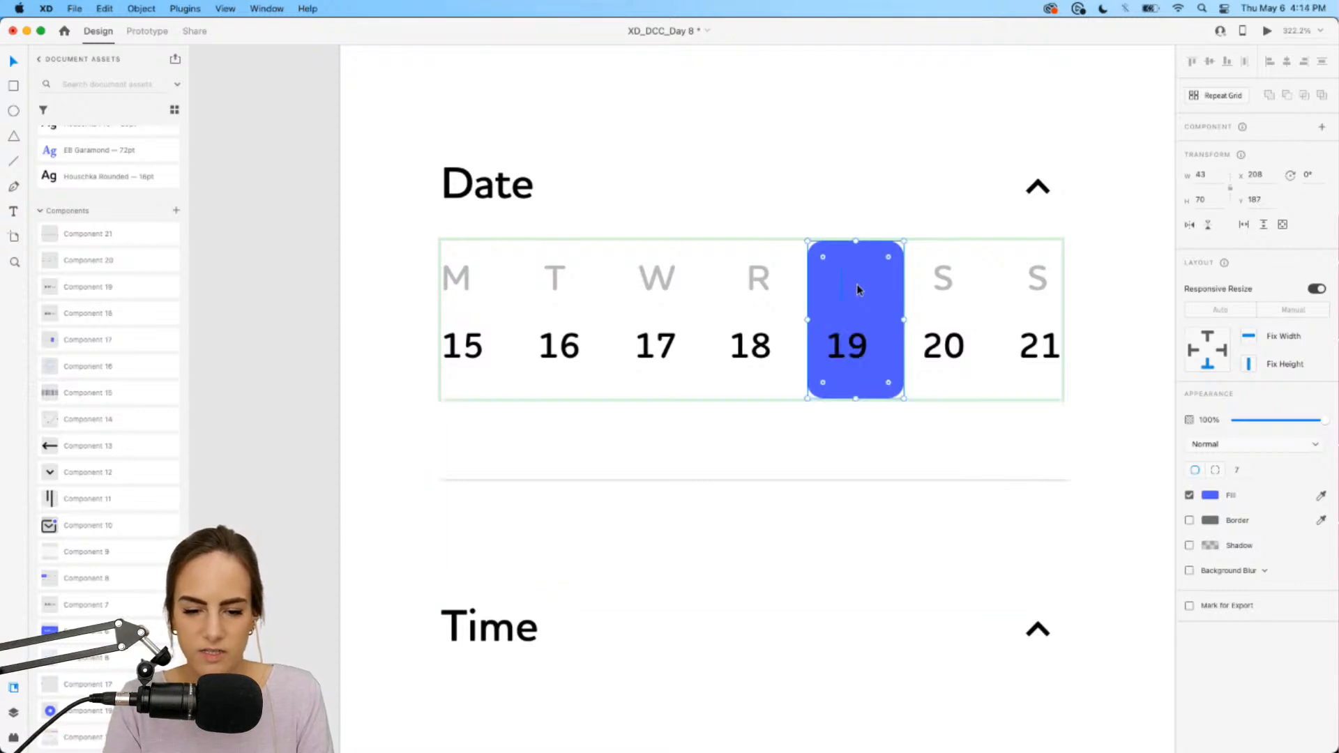
pyautogui.press('super+bracketleft')
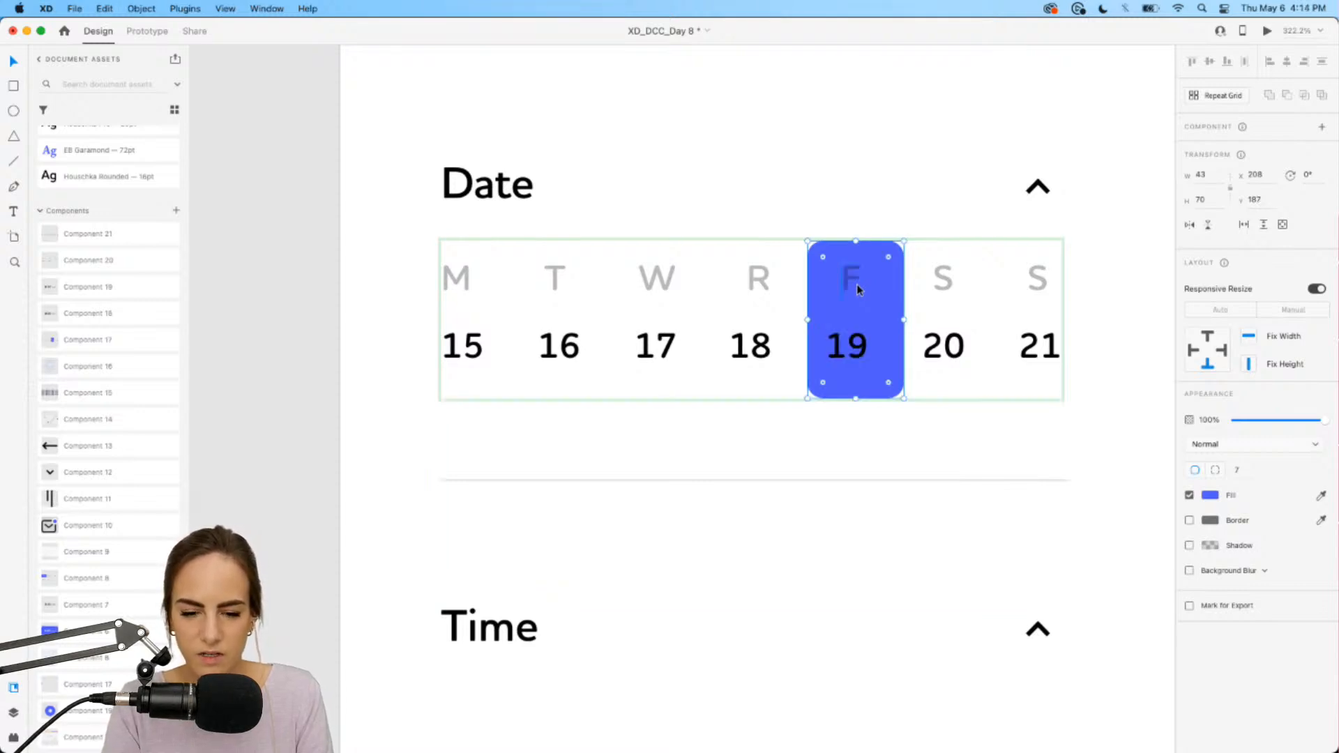
pyautogui.moveTo(884, 289); pyautogui.dragTo(878, 283)
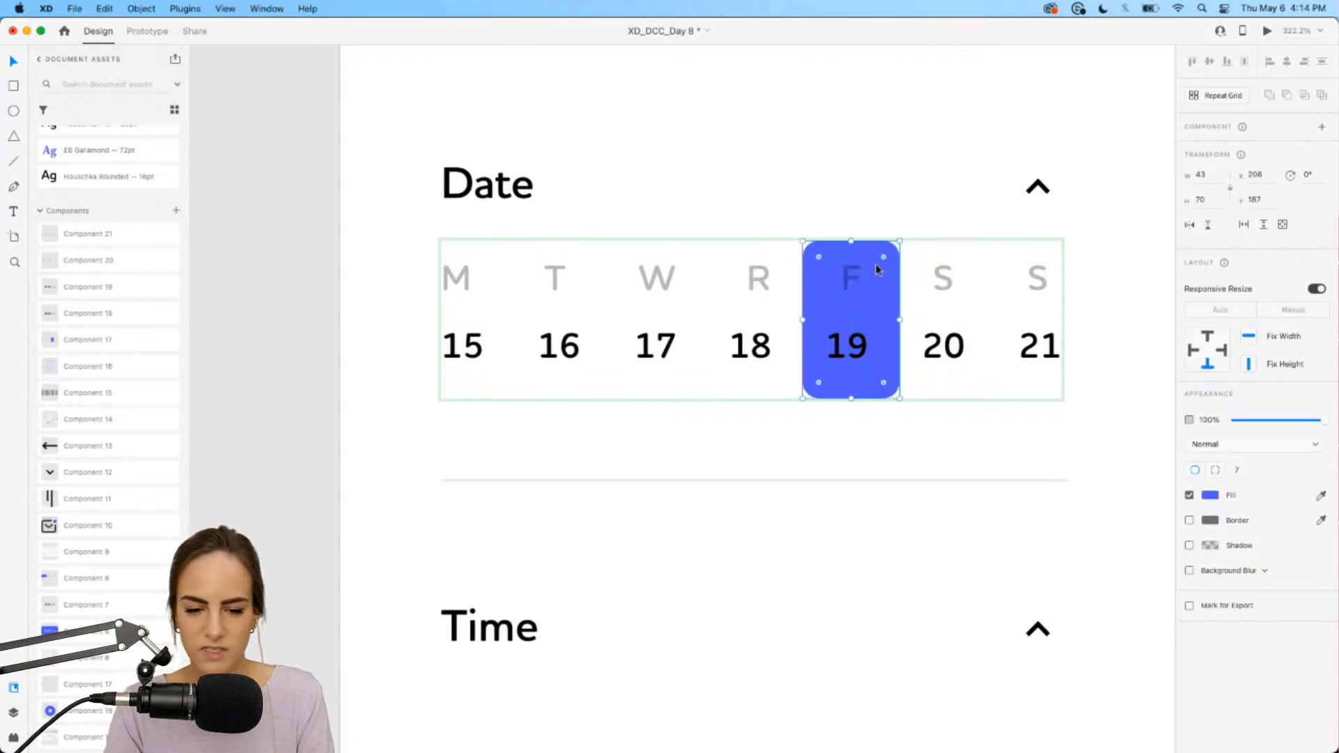
# Step: Recolour the F and 19 text on the blue Friday highlight to white
pyautogui.scroll(3, 876, 265)
pyautogui.click(843, 296)
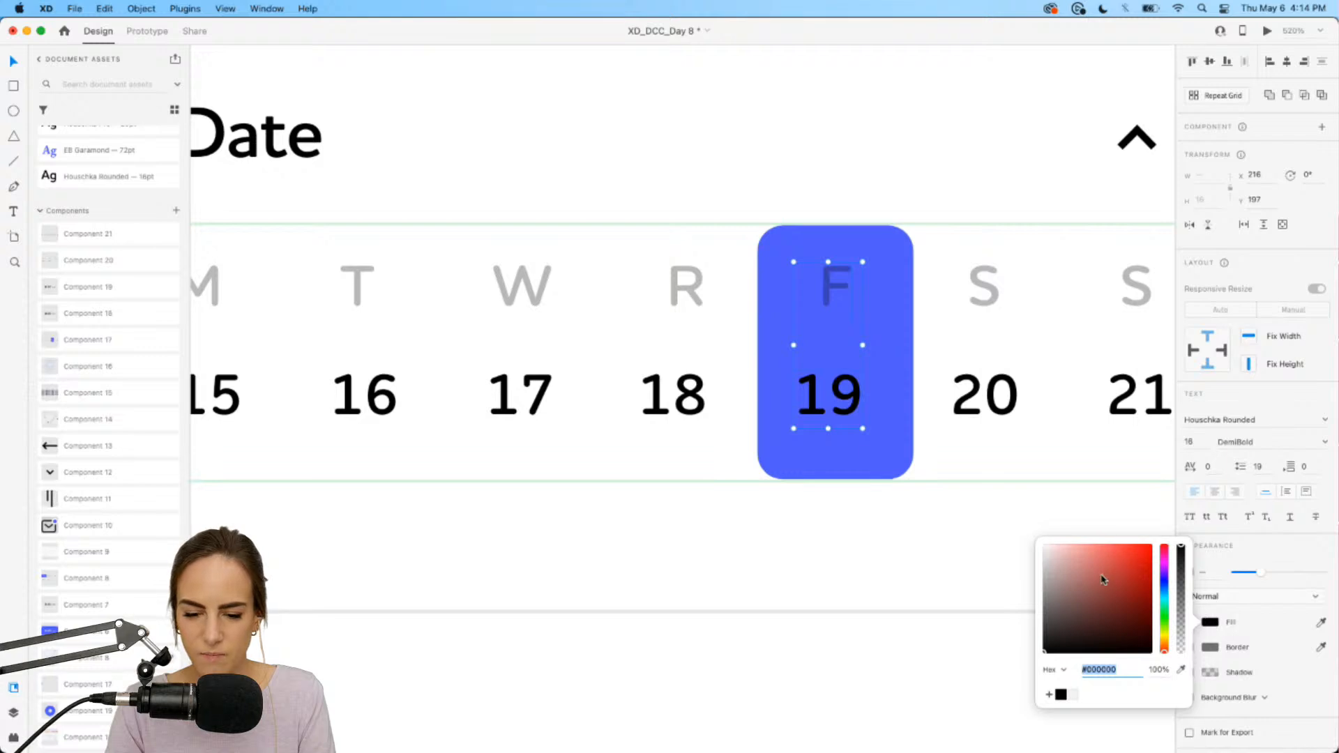
pyautogui.click(938, 529)
pyautogui.scroll(-5, 938, 529)
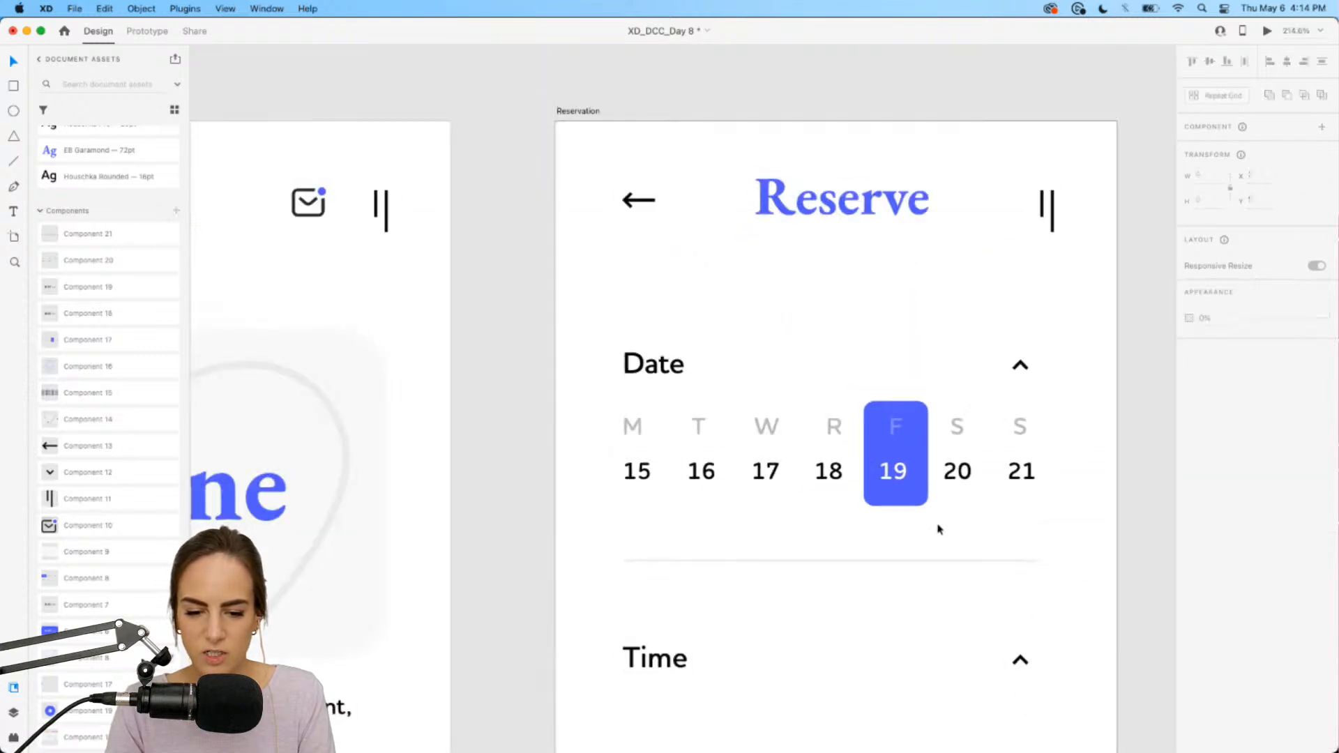
# Step: Nudge the blue Friday highlight left to X 204 so it sits centred behind the F and 19
pyautogui.click(897, 473)
pyautogui.press('Left')
pyautogui.press('Left')
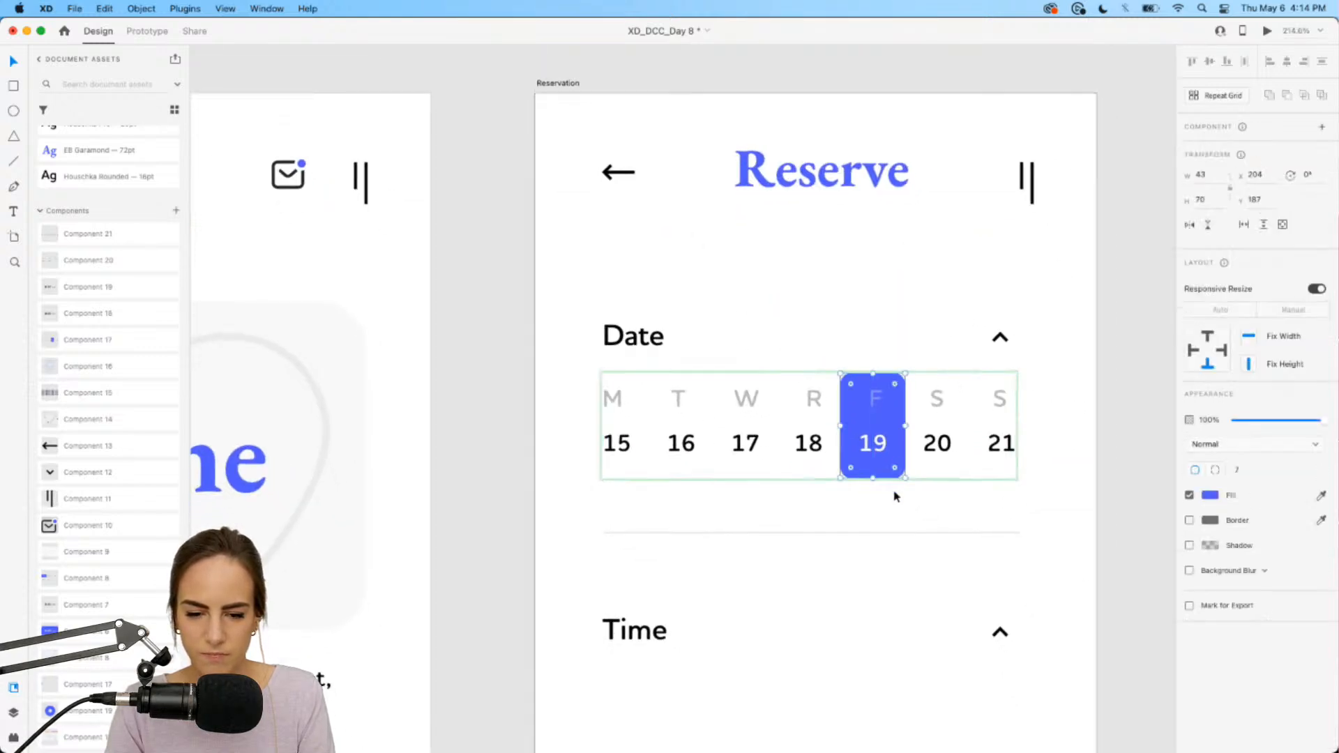
pyautogui.click(894, 493)
# Step: Add a new state named Tuesday to the date row component, starting from its friday state
pyautogui.click(877, 444)
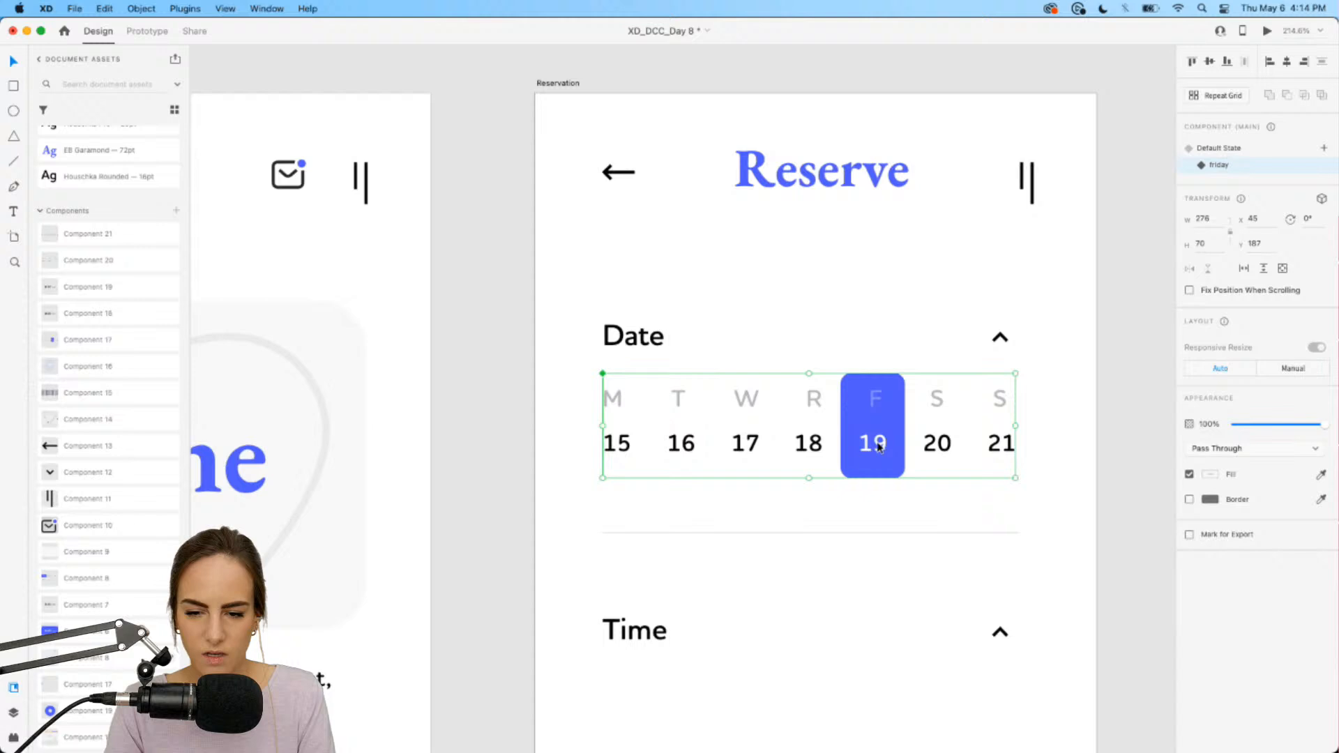
pyautogui.click(1223, 148)
pyautogui.scroll(-3, 983, 387)
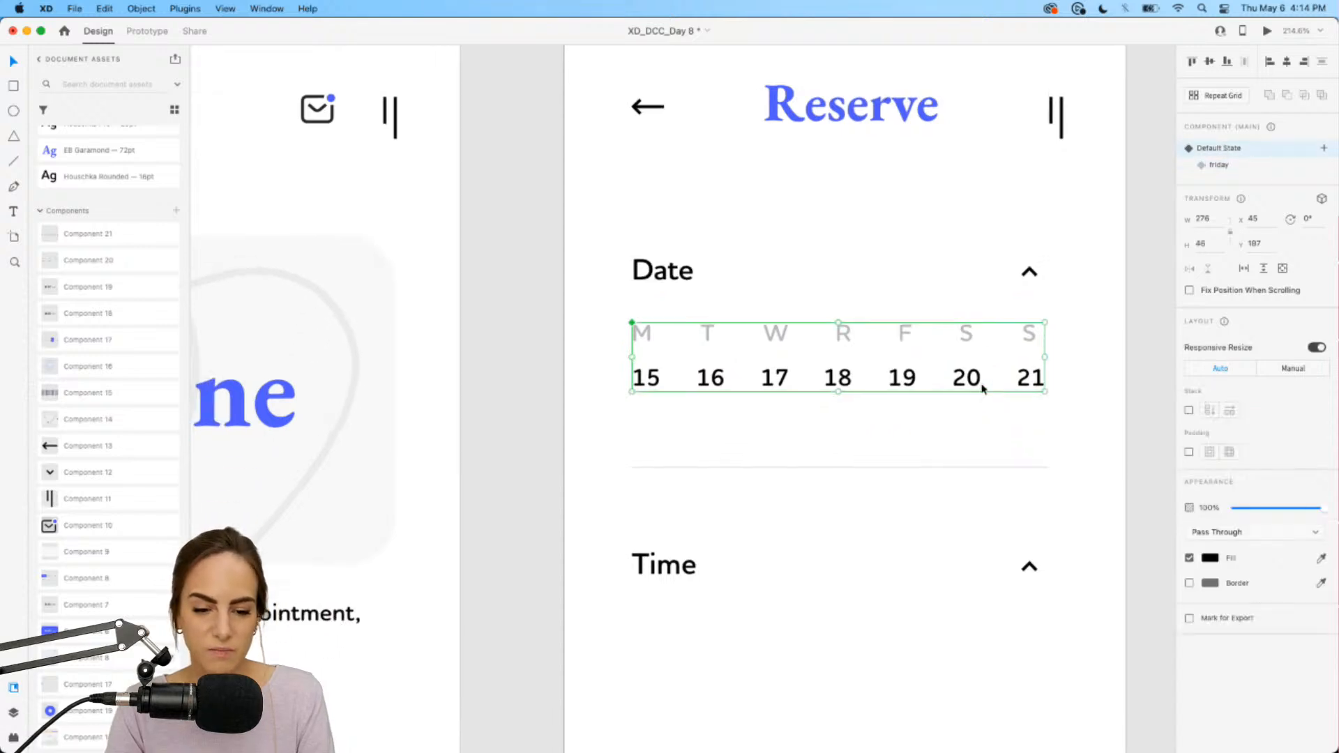
pyautogui.click(1225, 170)
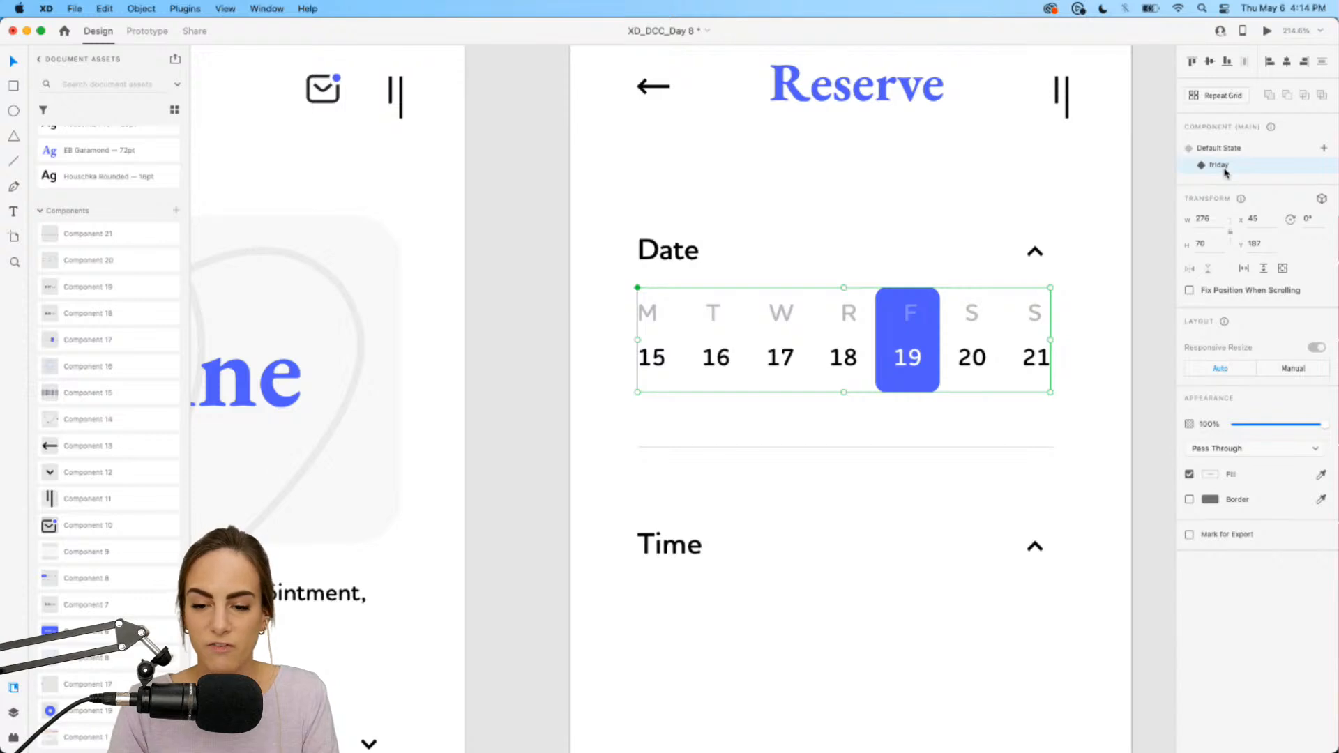
pyautogui.click(1323, 149)
pyautogui.click(1214, 152)
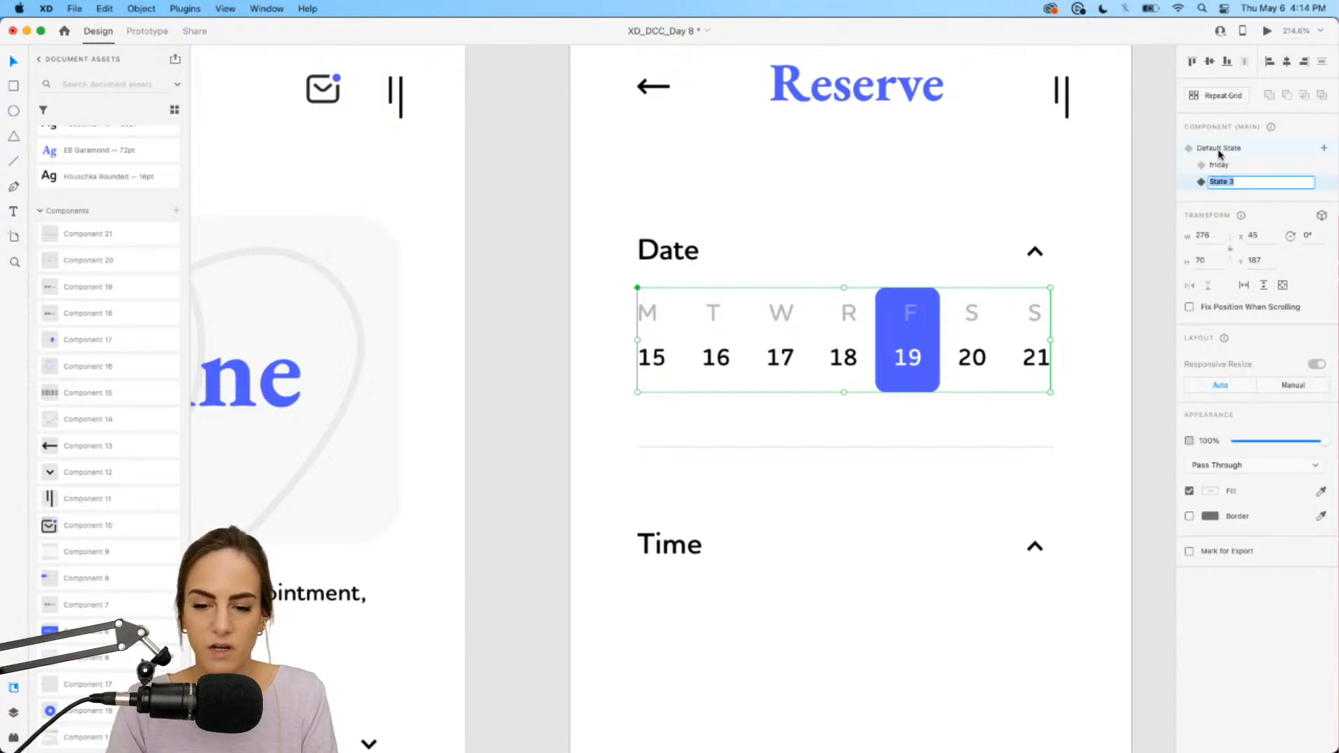
pyautogui.write('Tuesday')
pyautogui.press('Return')
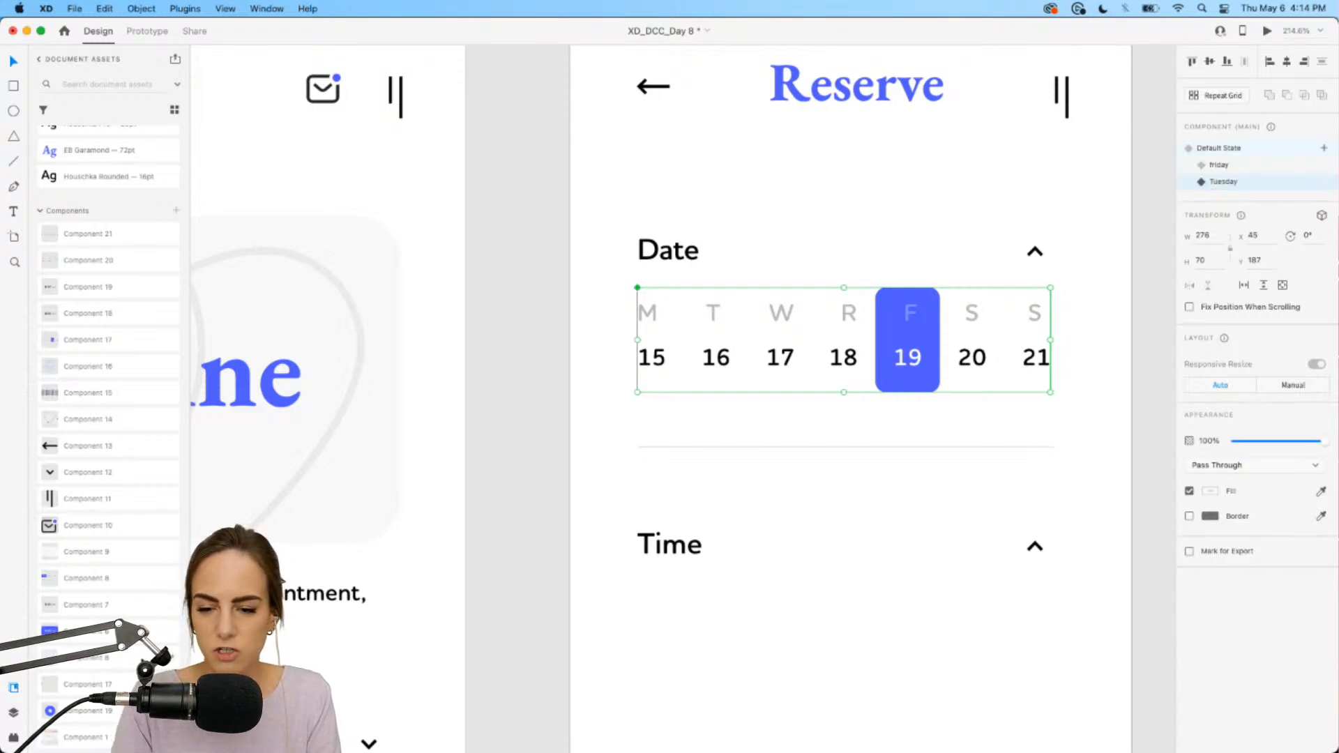
# Step: In the Tuesday state, move the blue highlight onto the T 16 column at X 74, behind the text
pyautogui.doubleClick(929, 326)
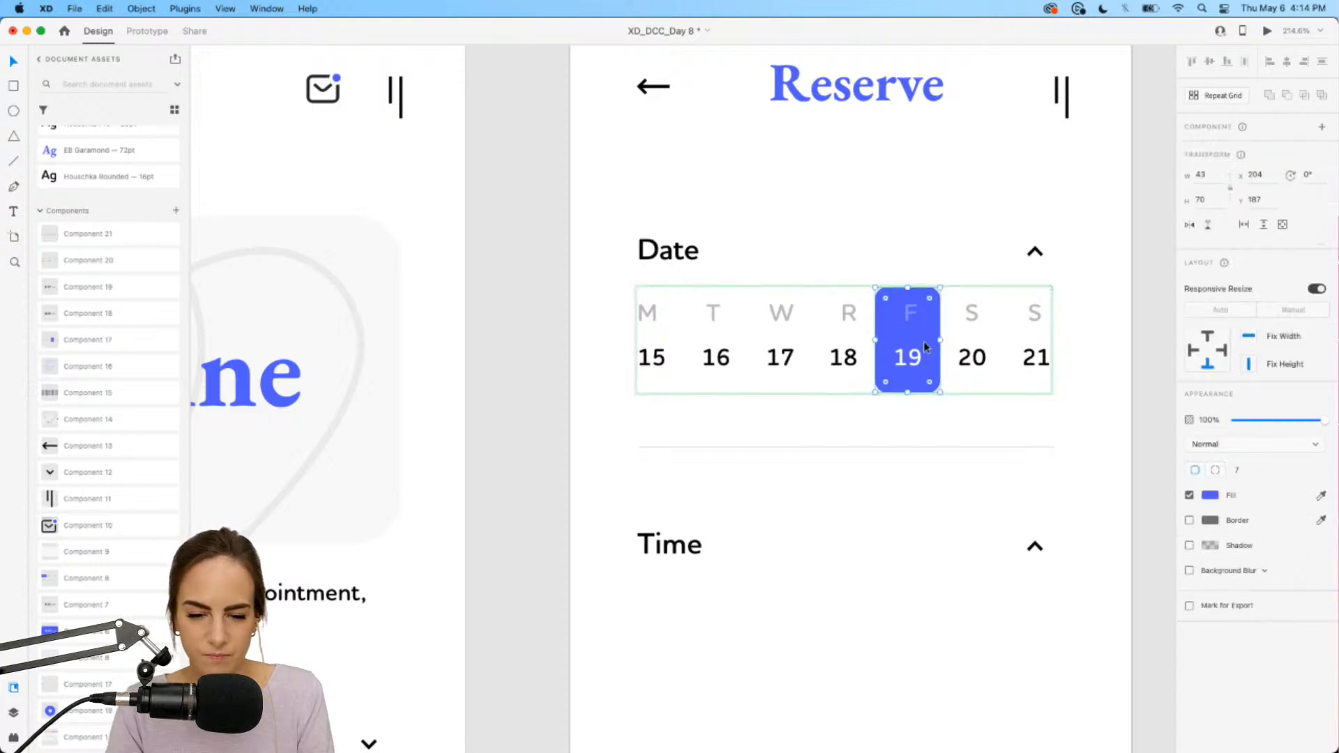
pyautogui.moveTo(923, 341); pyautogui.dragTo(737, 345)
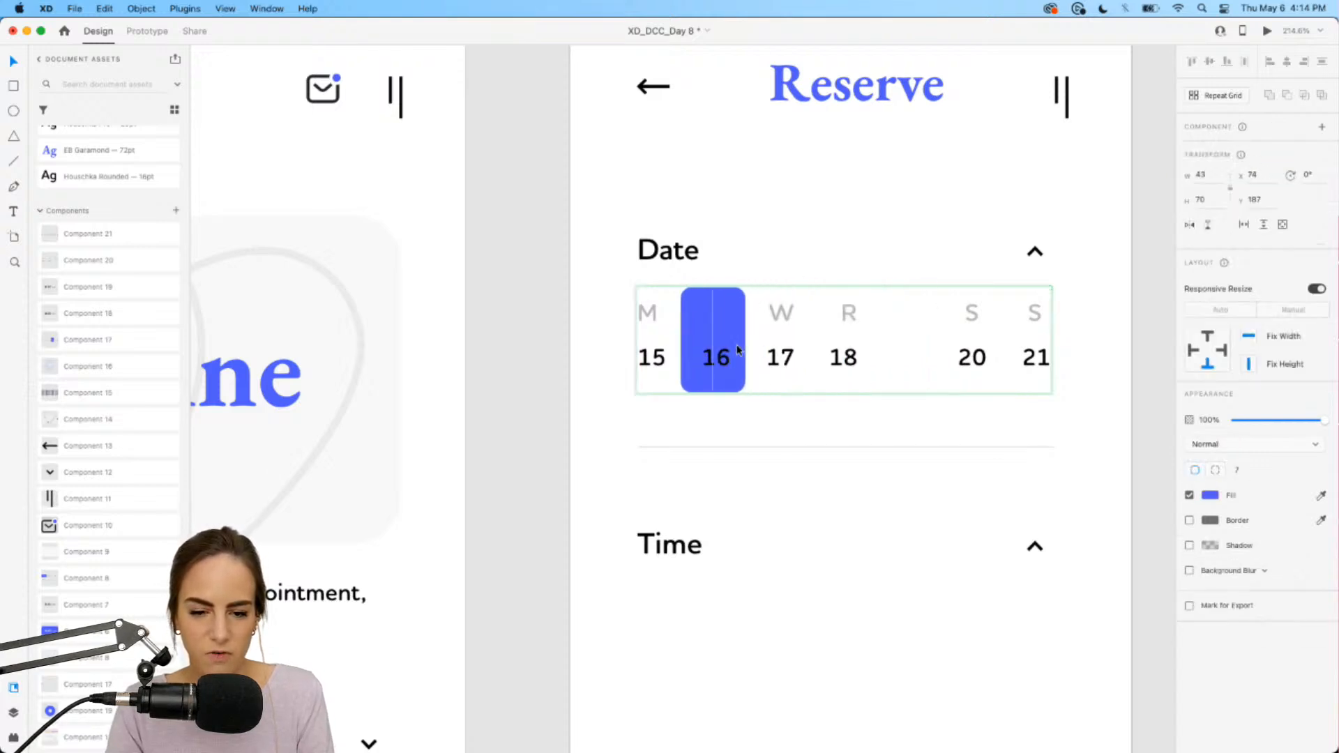
pyautogui.scroll(2, 736, 344)
pyautogui.scroll(3, 737, 342)
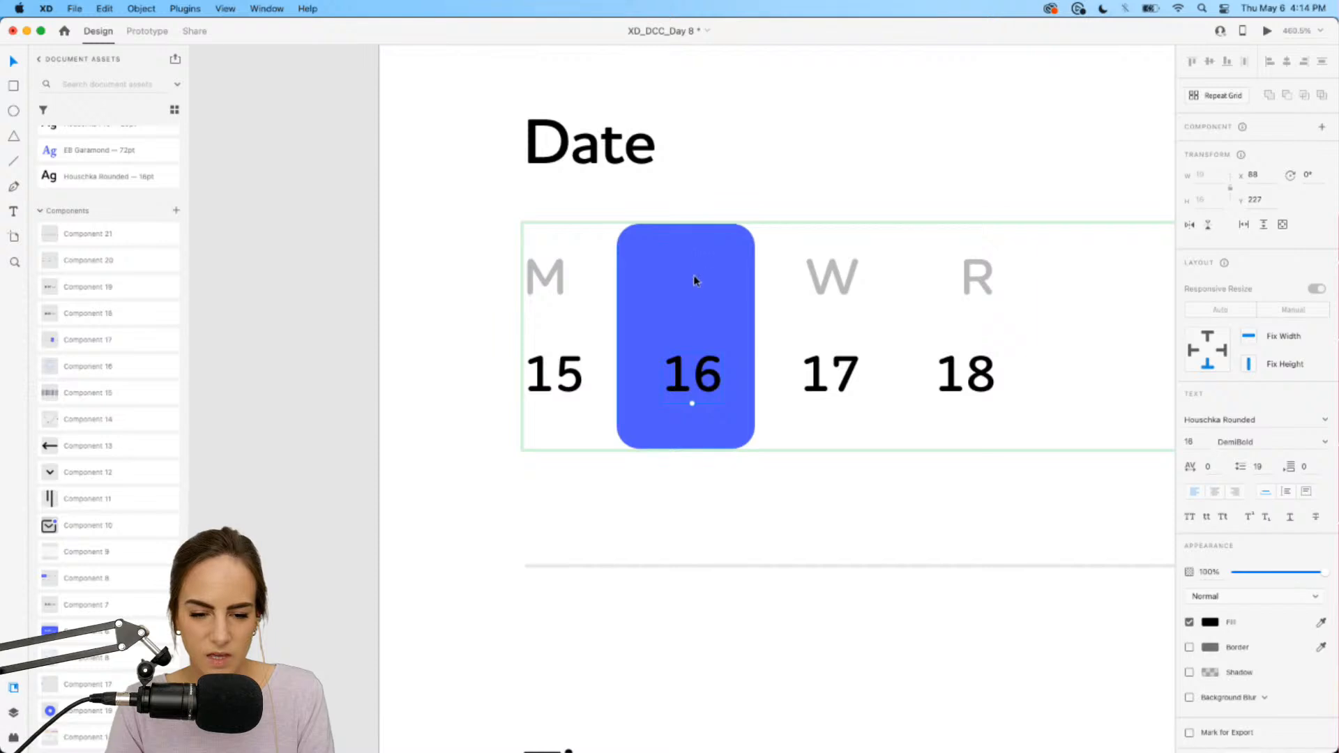
pyautogui.press('super+shift+bracketleft')
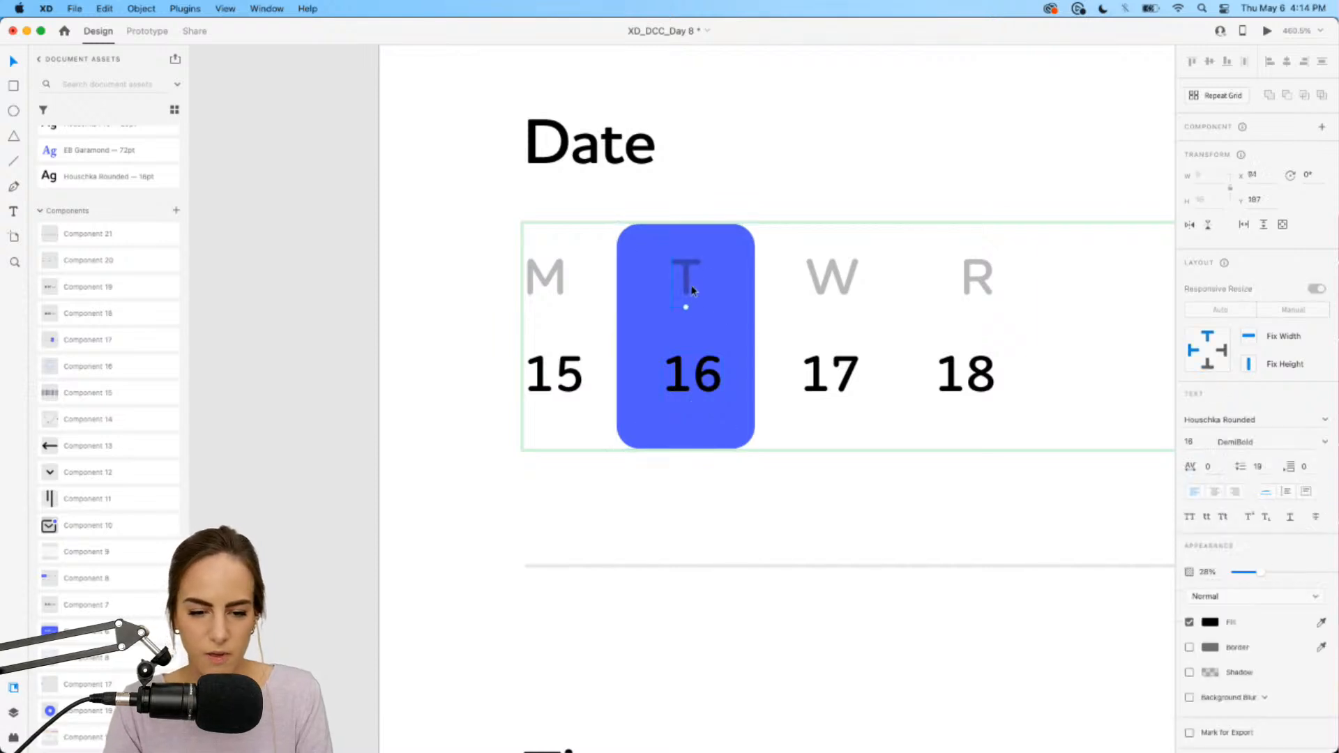
# Step: Recolour the T and 16 text on the blue highlight to white
pyautogui.click(690, 285)
pyautogui.keyDown('shift'); pyautogui.click(696, 385); pyautogui.keyUp('shift')
pyautogui.click(1211, 626)
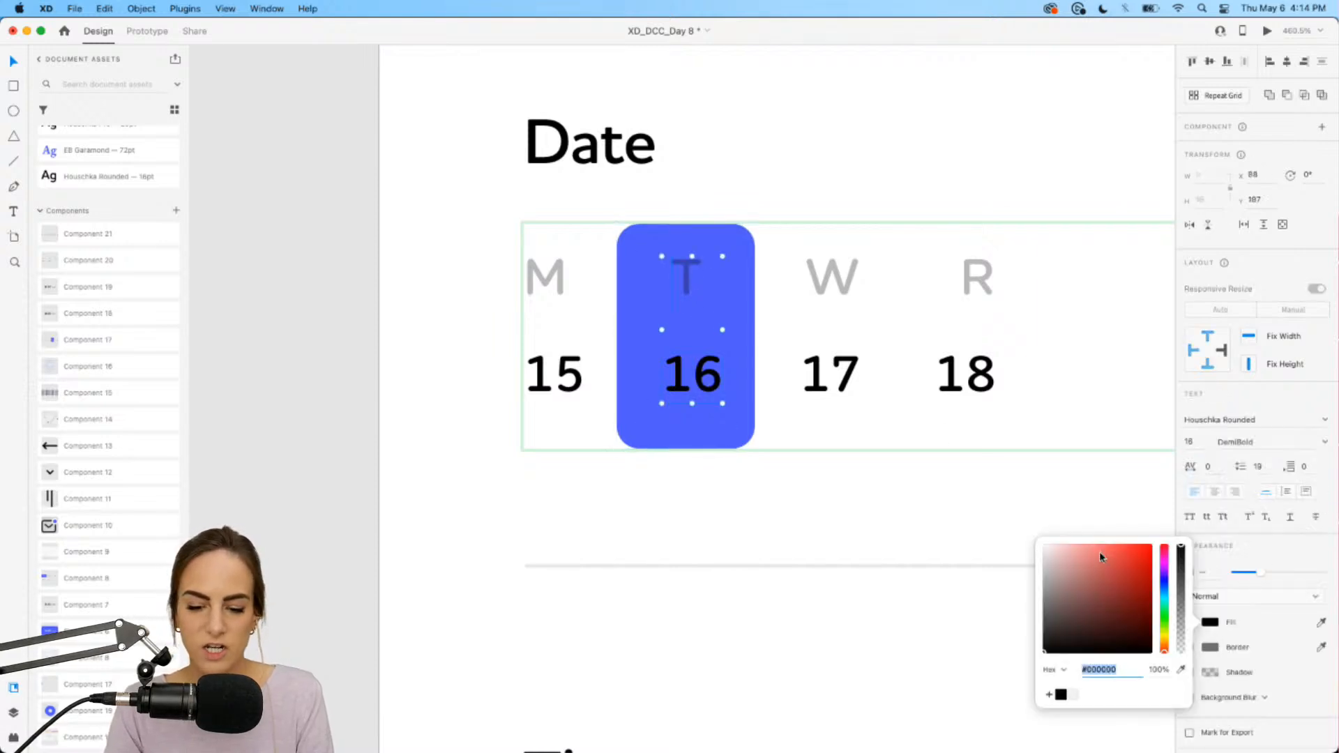
pyautogui.moveTo(1099, 550); pyautogui.dragTo(947, 492)
pyautogui.click(797, 460)
pyautogui.scroll(-3, 798, 460)
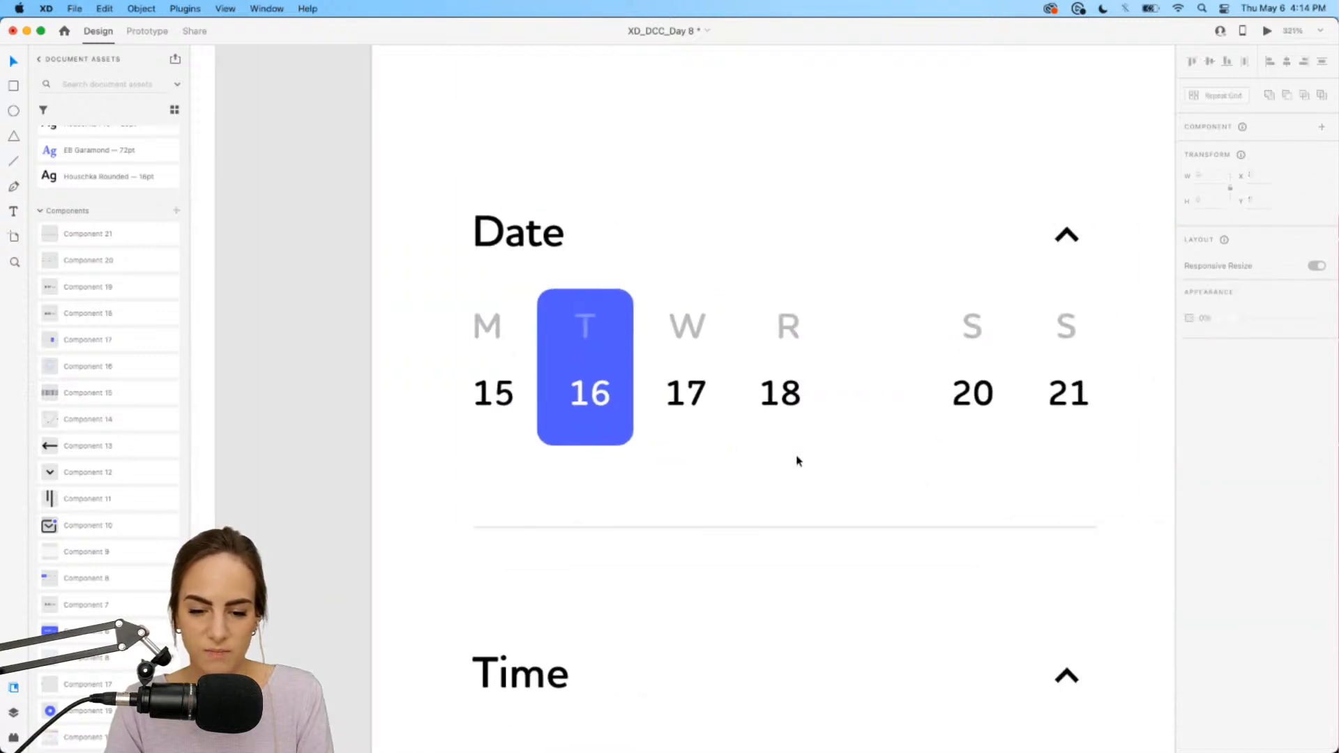
# Step: Set the fill of the F and 19 text in the Tuesday state to black, #000000
pyautogui.doubleClick(786, 387)
pyautogui.click(882, 389)
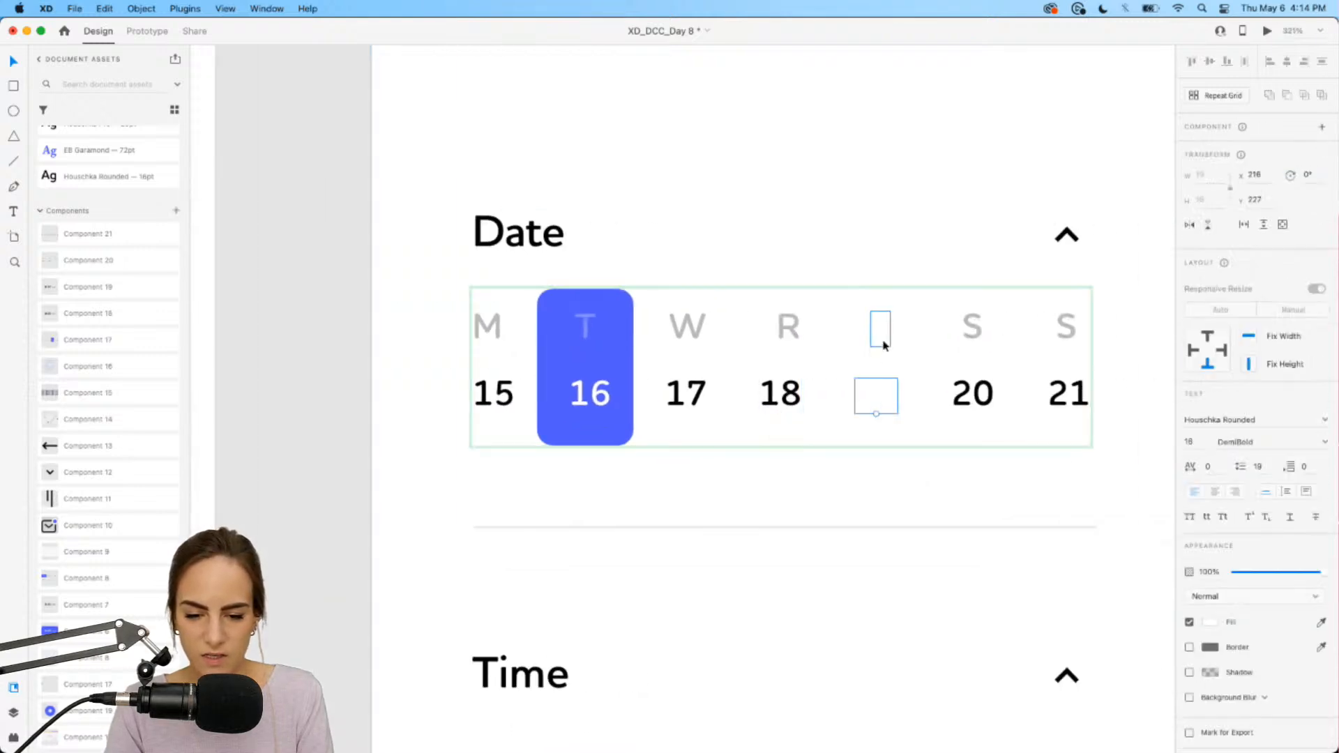
pyautogui.keyDown('shift'); pyautogui.click(882, 341); pyautogui.keyUp('shift')
pyautogui.click(1210, 624)
pyautogui.moveTo(1126, 593); pyautogui.dragTo(1198, 693)
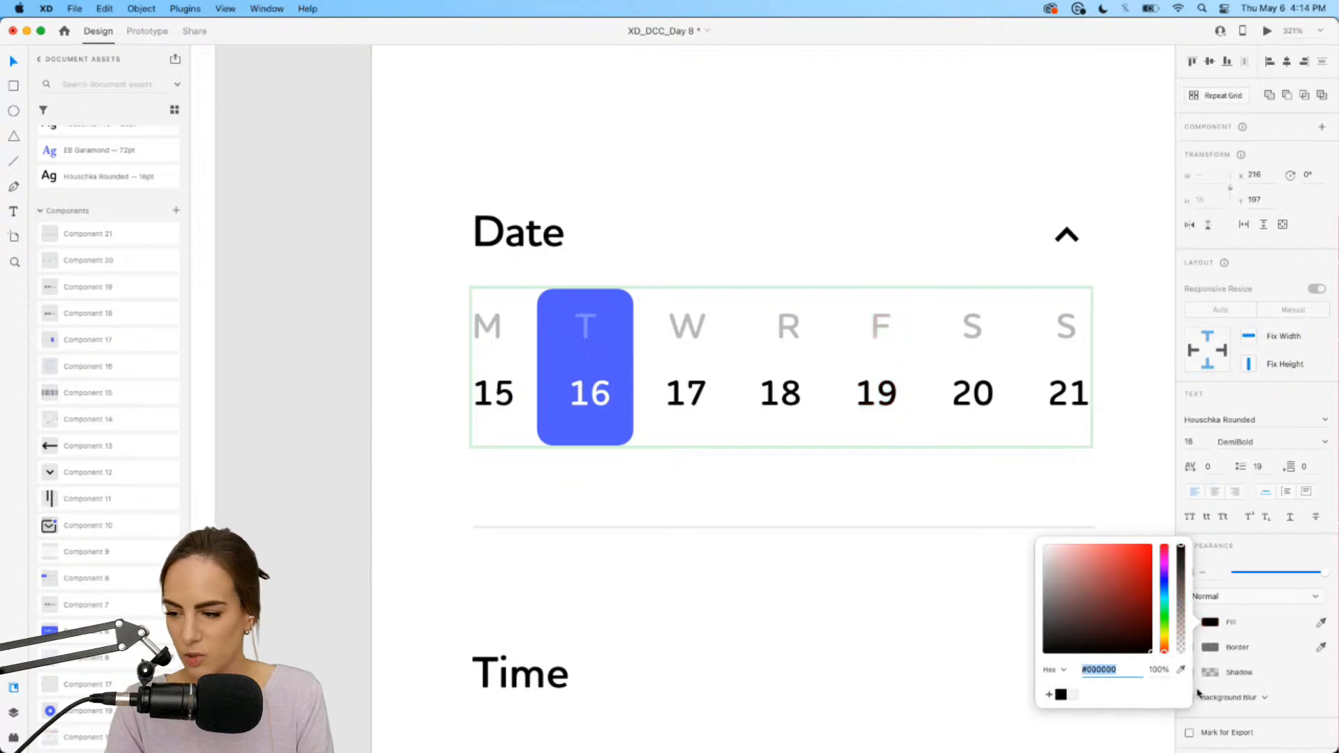
pyautogui.click(770, 492)
pyautogui.scroll(-3, 770, 492)
pyautogui.scroll(-2, 770, 493)
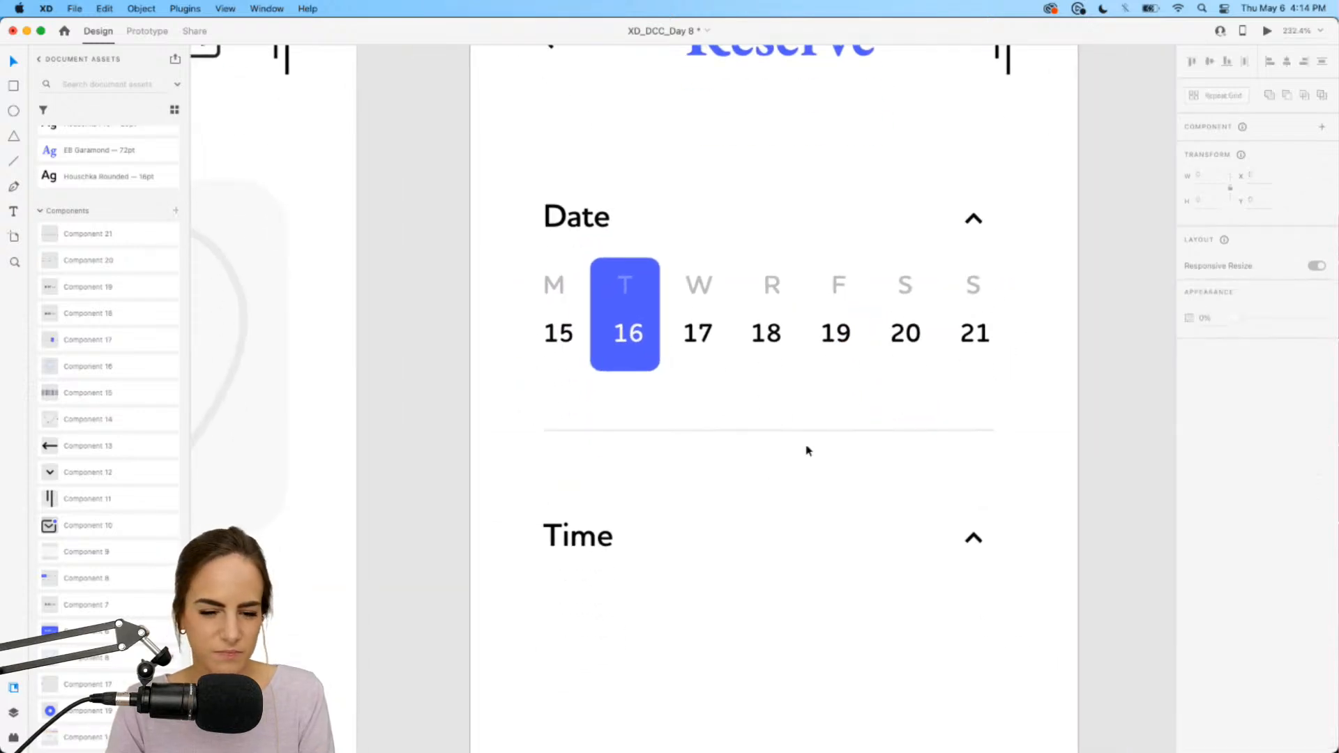
# Step: Check the date row component's friday and Tuesday states, and return it to Default State
pyautogui.click(774, 339)
pyautogui.click(1220, 168)
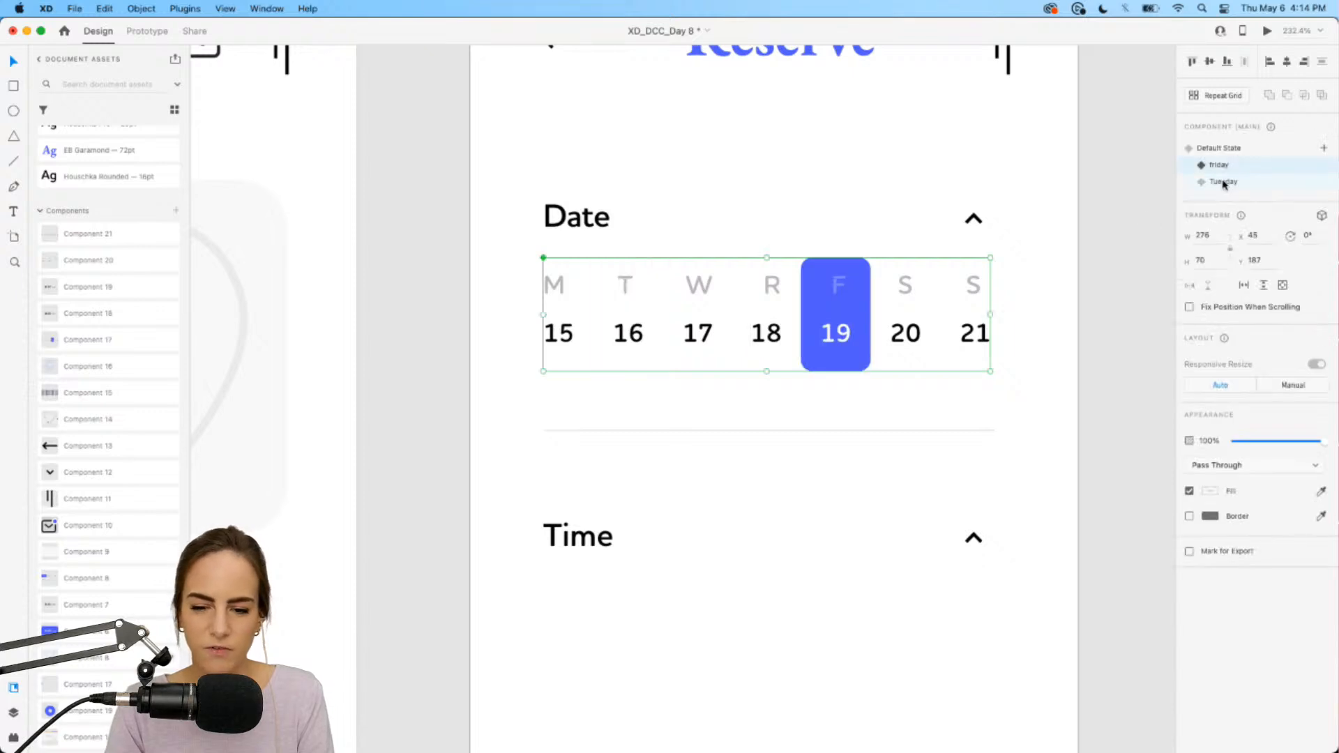
pyautogui.click(1223, 181)
pyautogui.click(1224, 148)
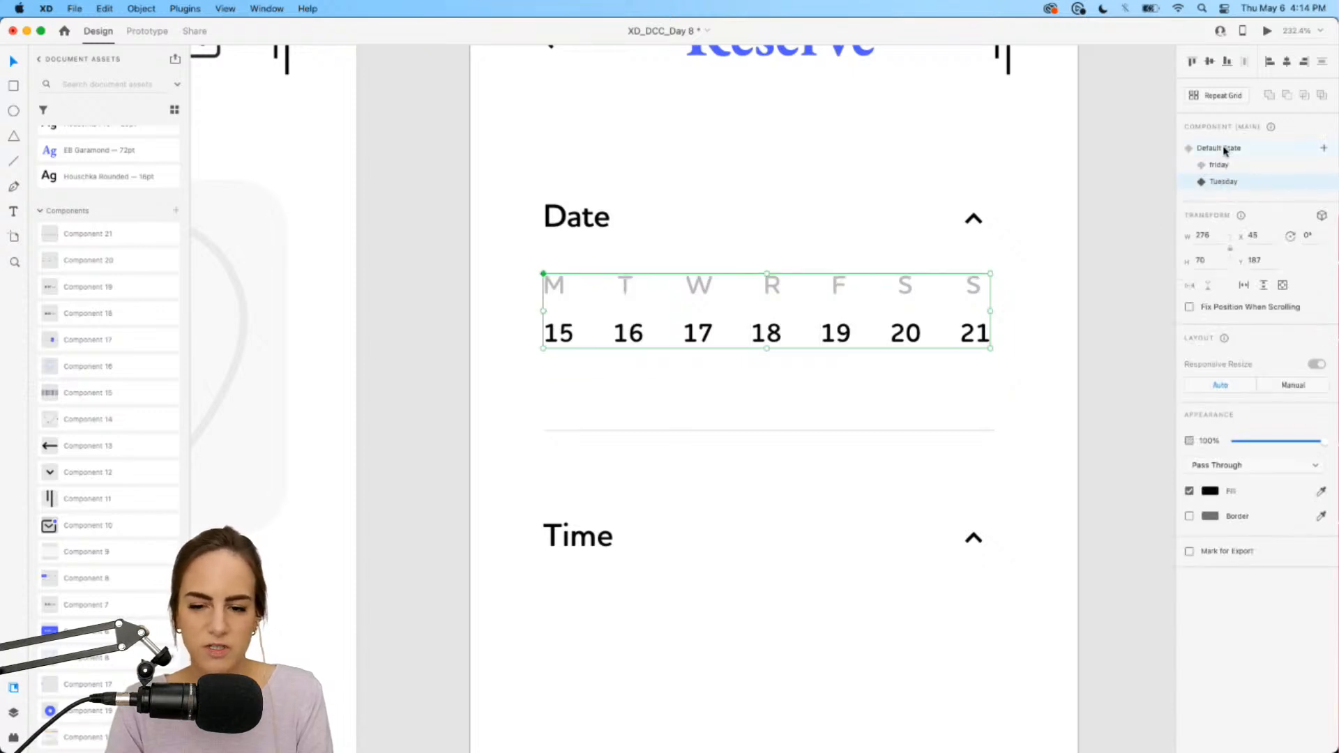
pyautogui.click(823, 249)
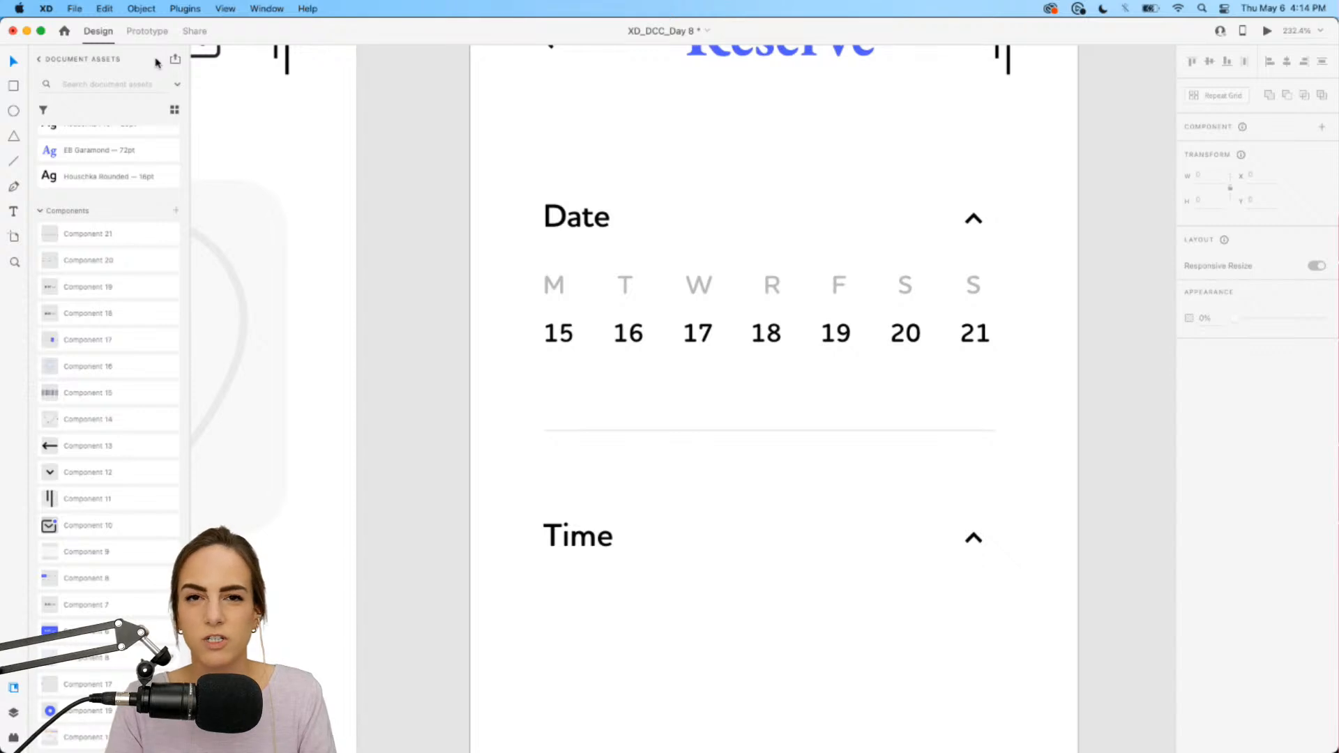
# Step: Preview the Reservation artboard to examine the date row, and close the preview
pyautogui.click(590, 233)
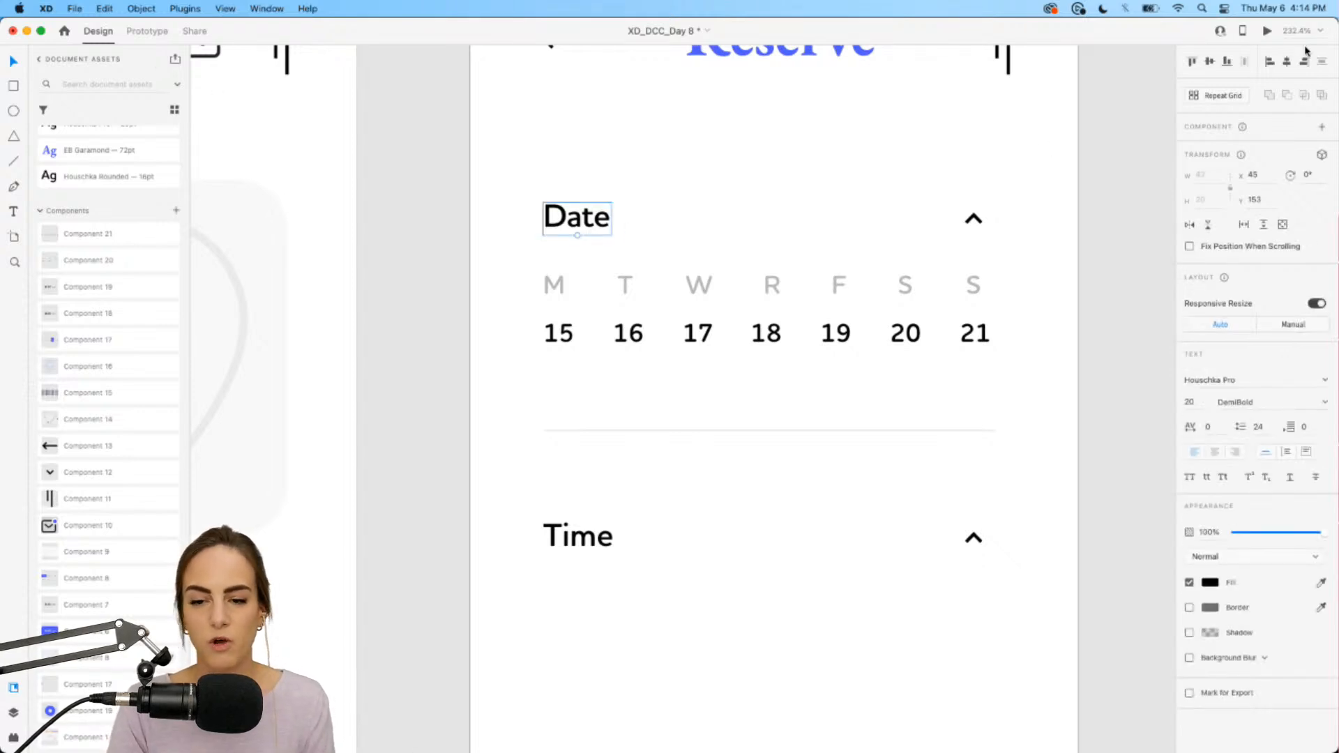
pyautogui.click(1266, 31)
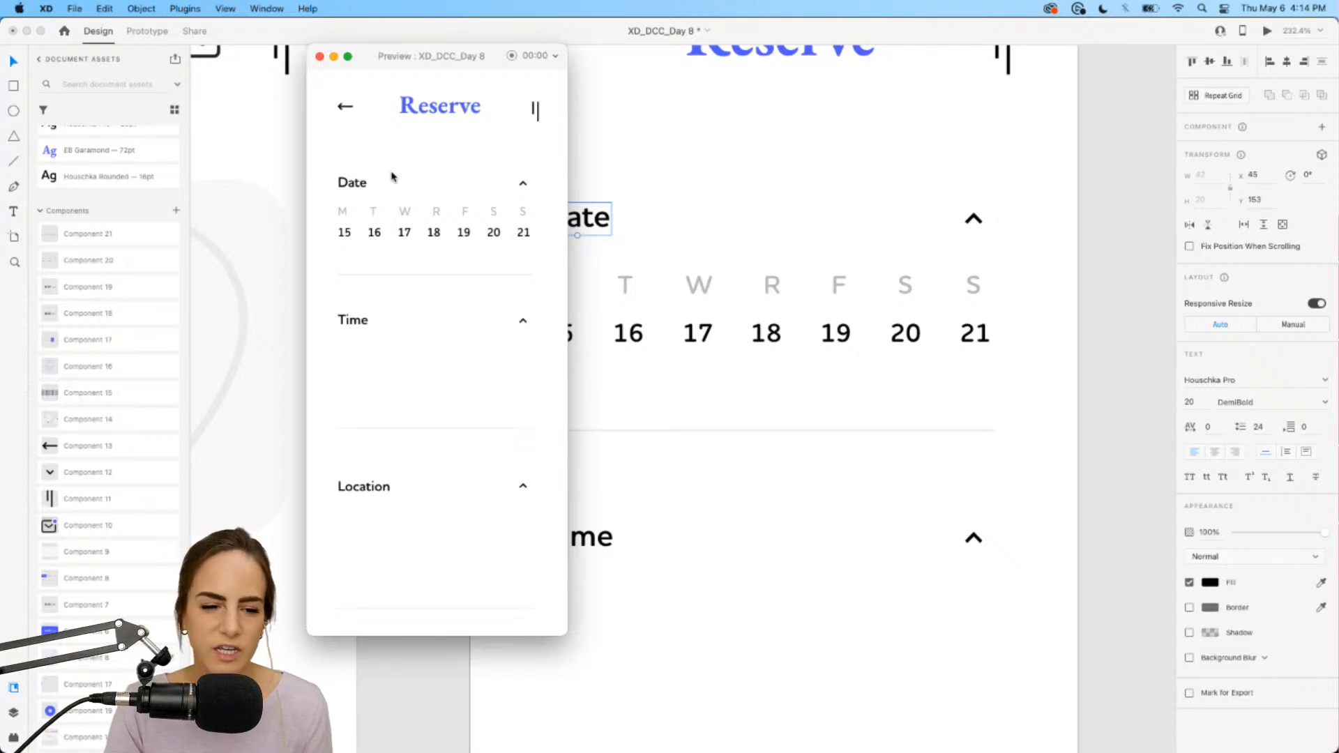
pyautogui.click(318, 56)
# Step: In Prototype mode, add a Tap transition from the date row's Default State to the friday state
pyautogui.click(162, 34)
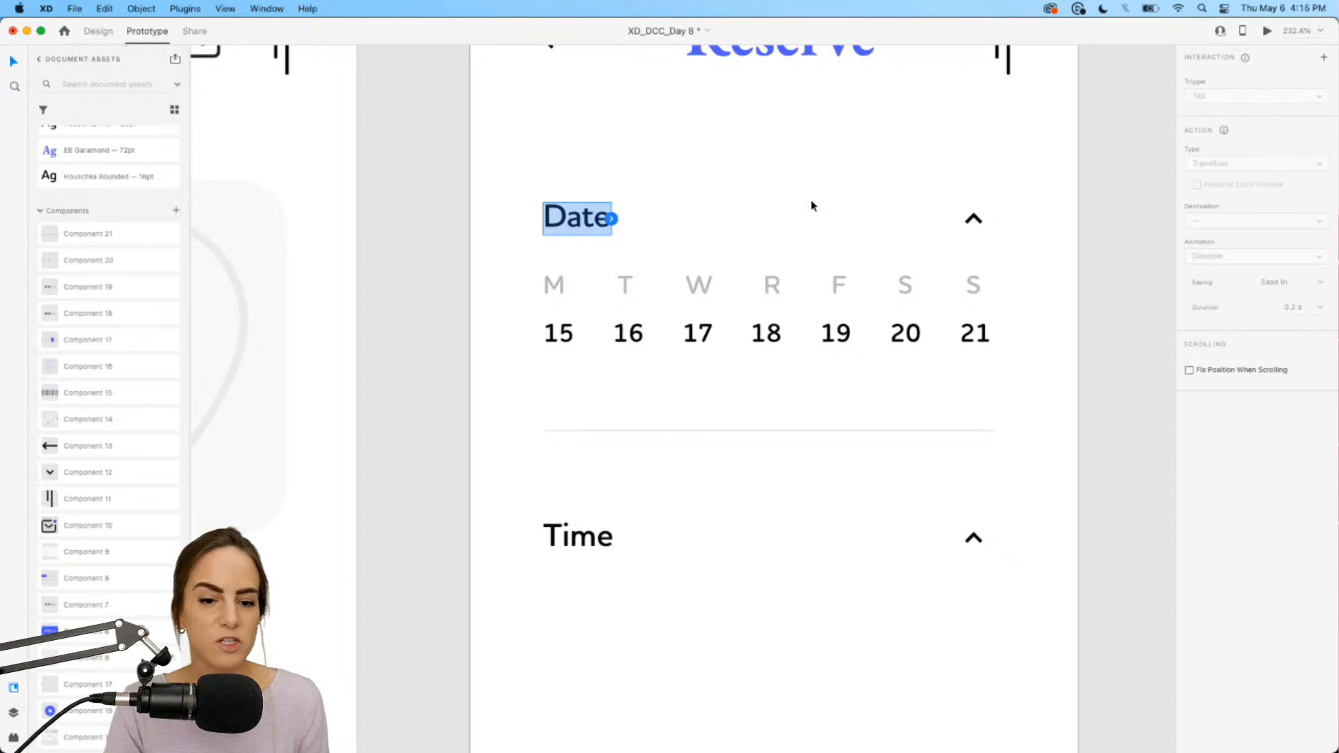
pyautogui.click(904, 293)
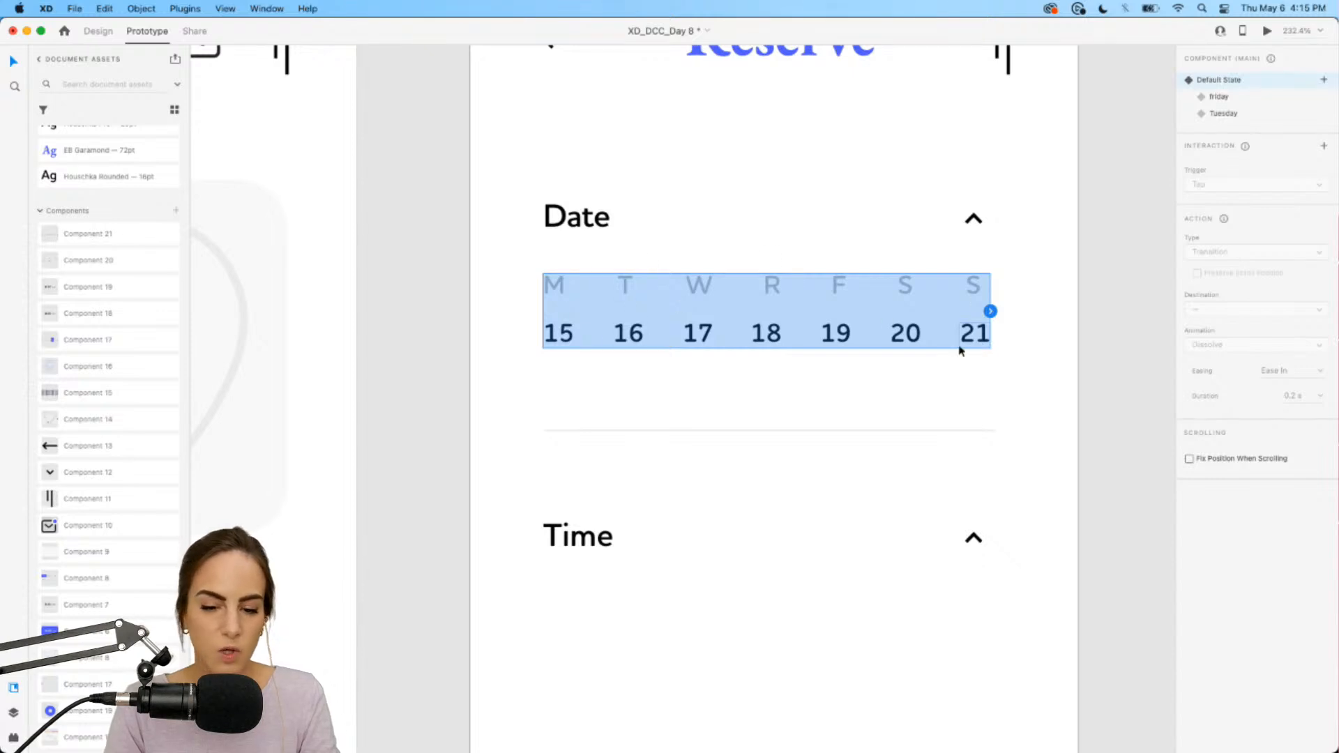
pyautogui.click(1324, 146)
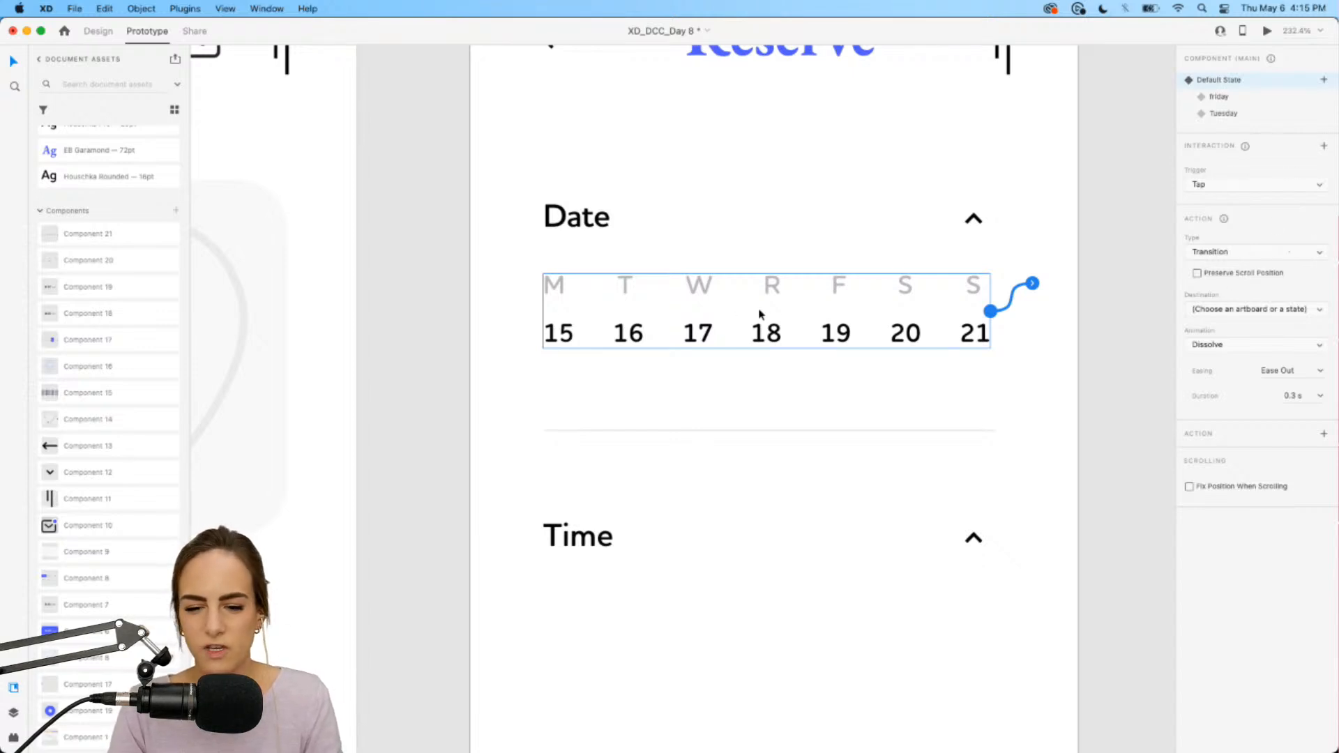
pyautogui.click(1262, 311)
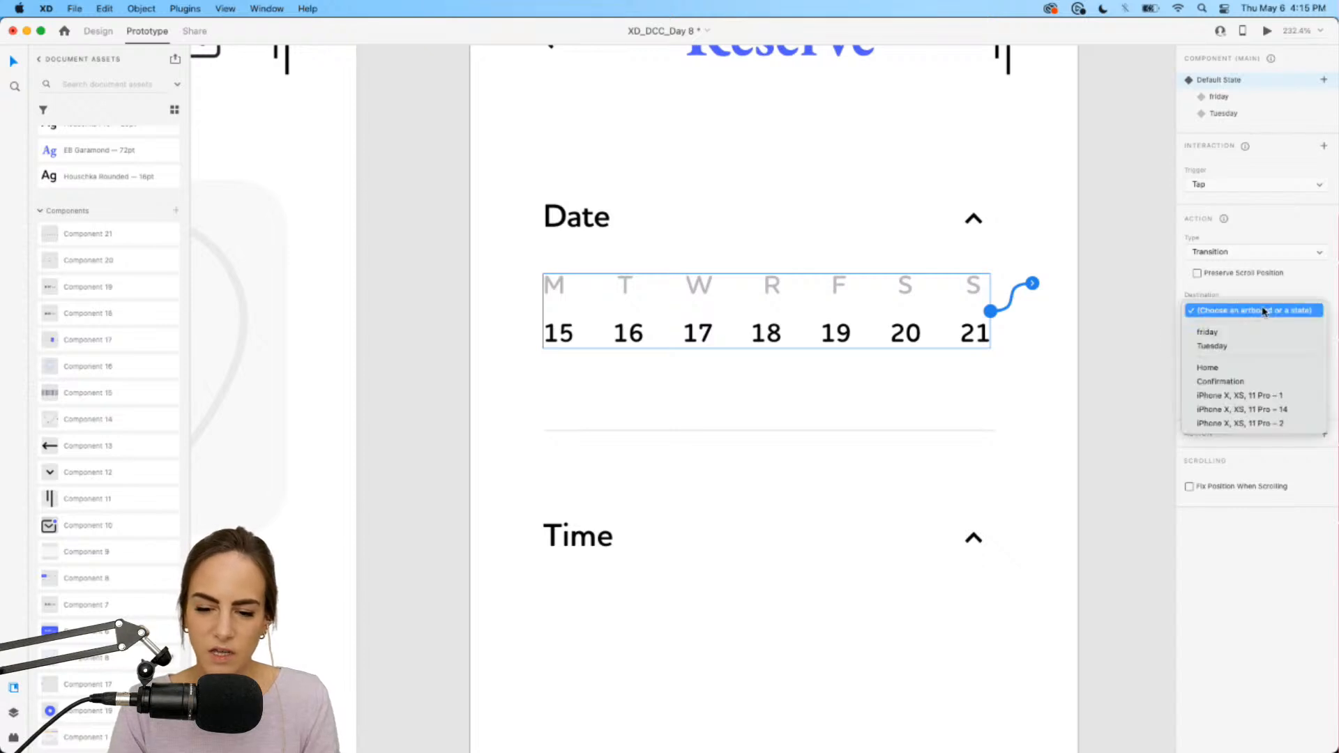
pyautogui.click(1229, 334)
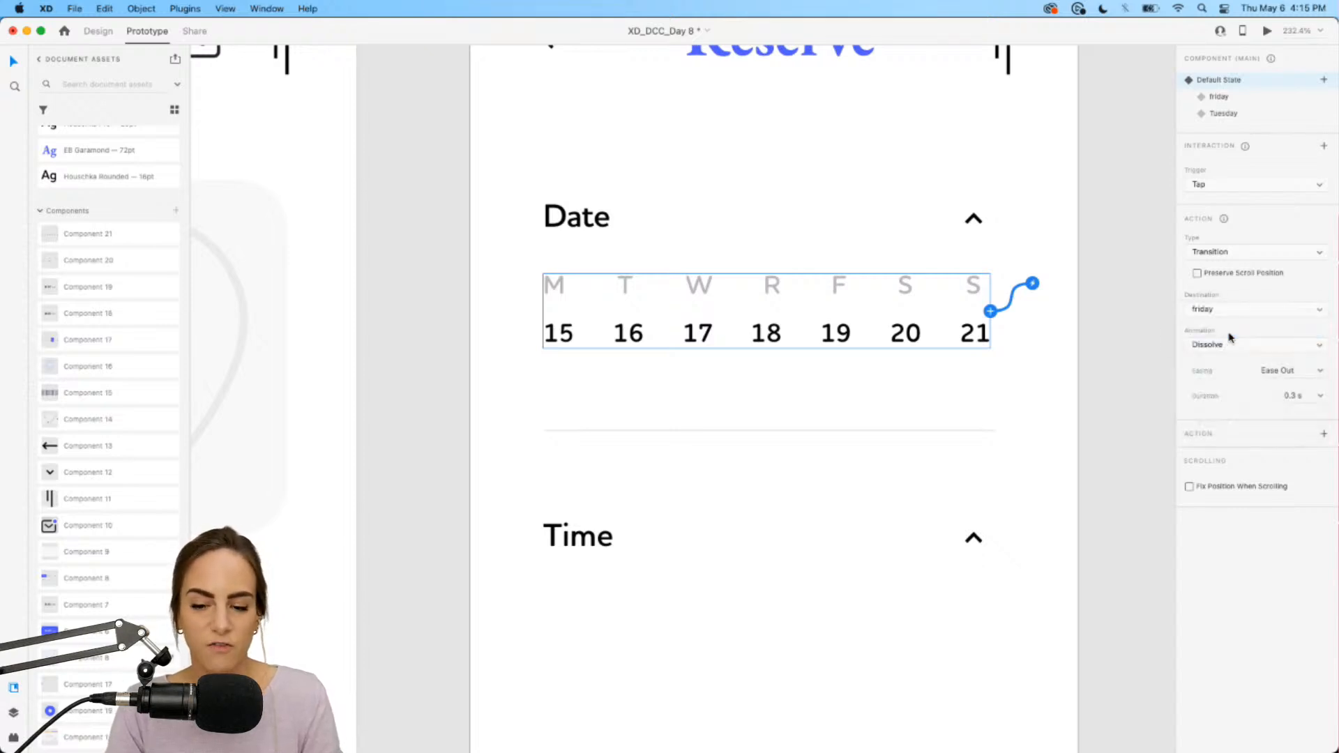
# Step: Add a Tap transition from the date row's friday state to the Tuesday state
pyautogui.click(1226, 98)
pyautogui.click(1324, 147)
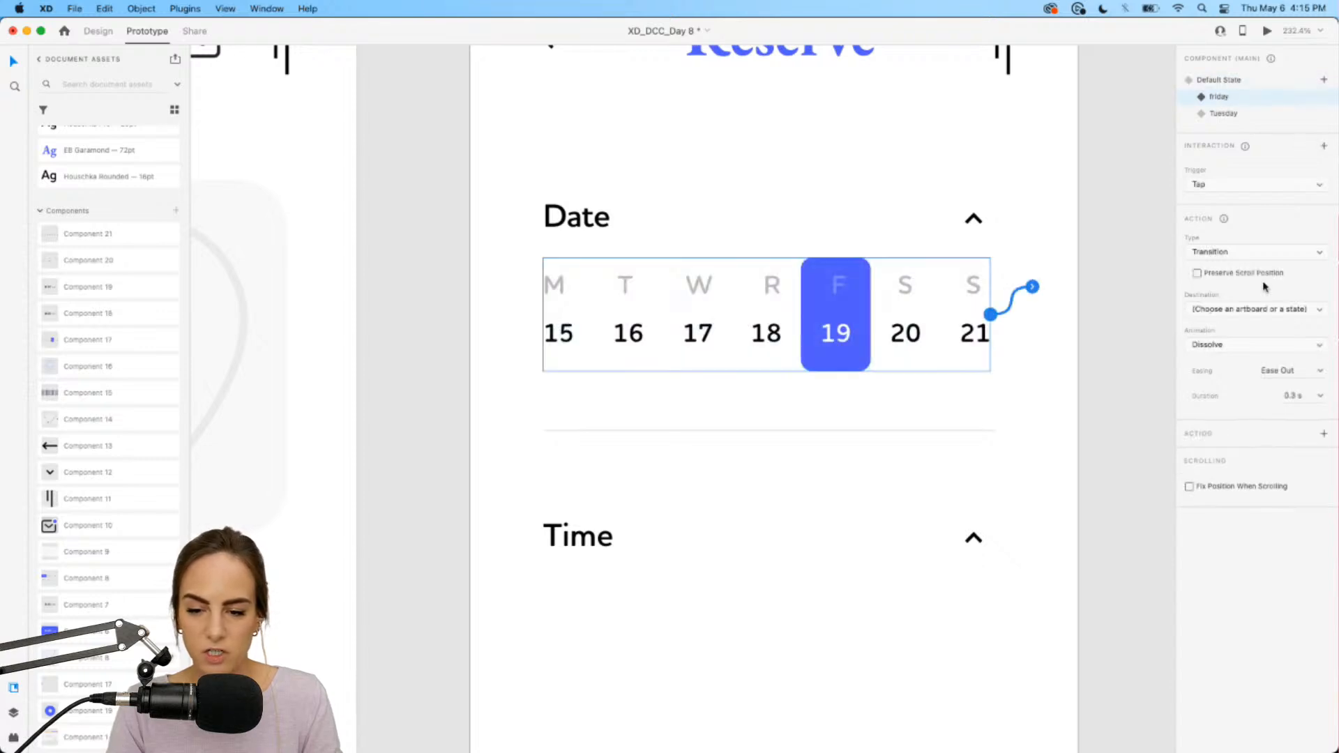
pyautogui.click(1255, 308)
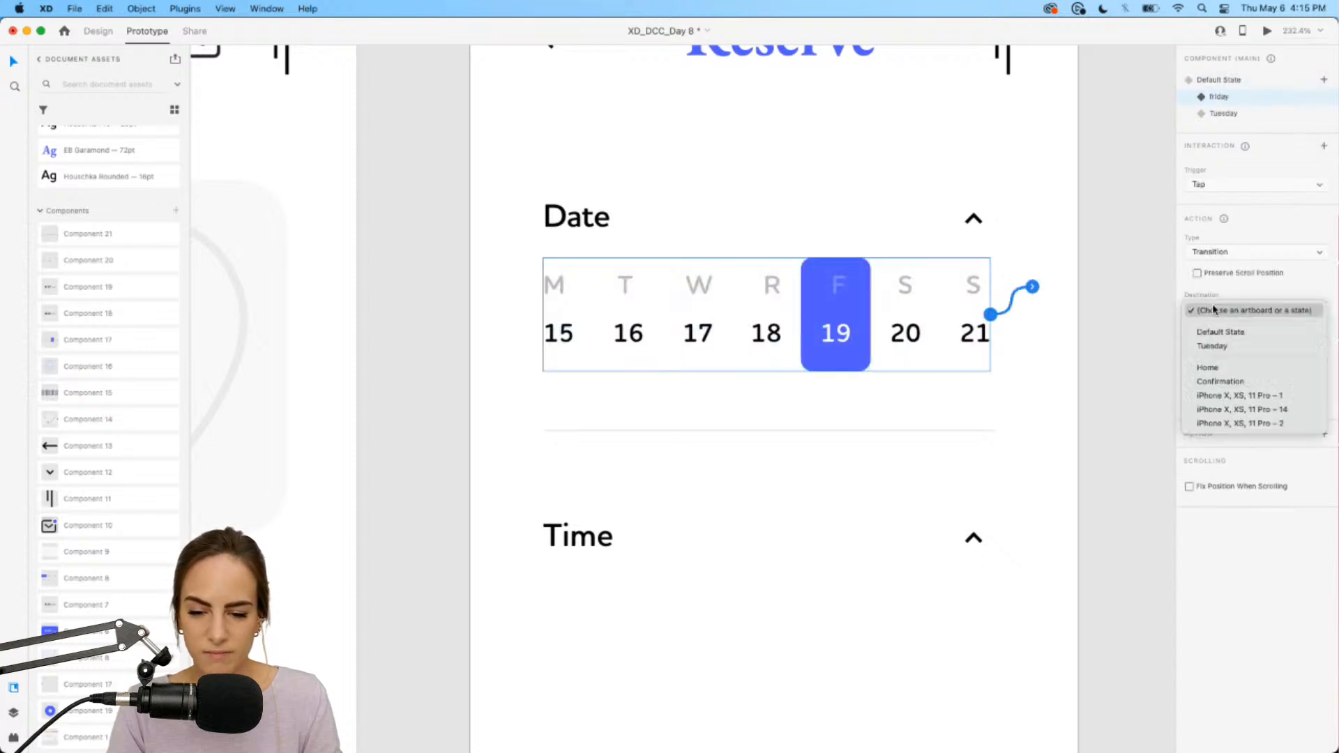
pyautogui.click(1219, 346)
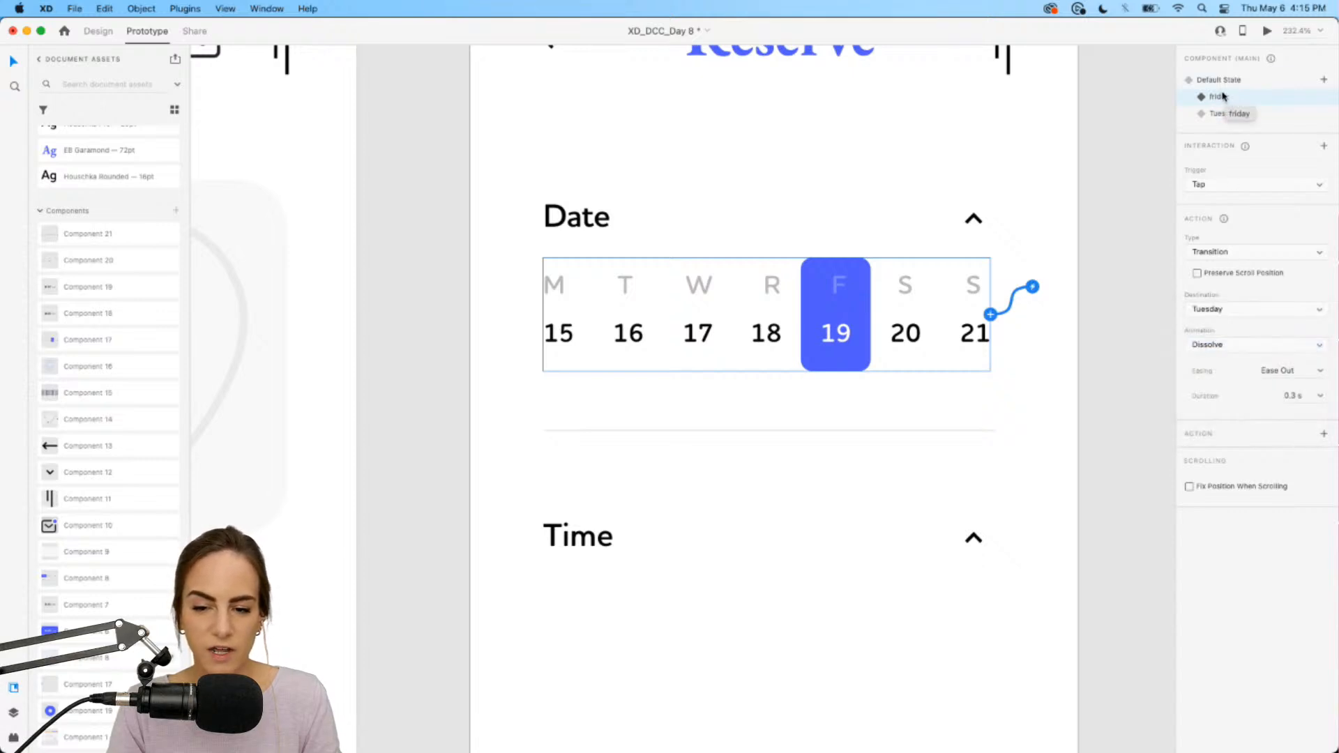
# Step: Review the date row's default and friday states and the destination choices for the friday interaction
pyautogui.click(1219, 80)
pyautogui.click(1219, 98)
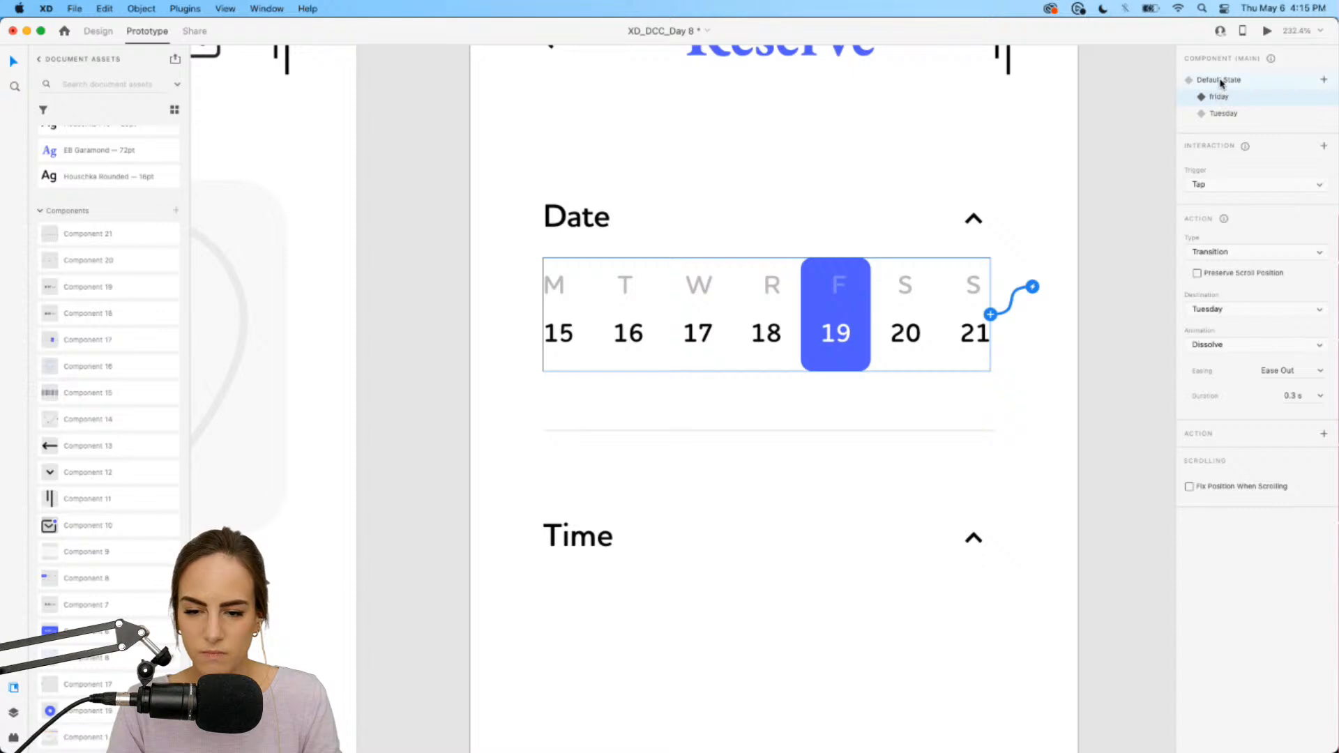
pyautogui.click(1220, 83)
pyautogui.click(1220, 98)
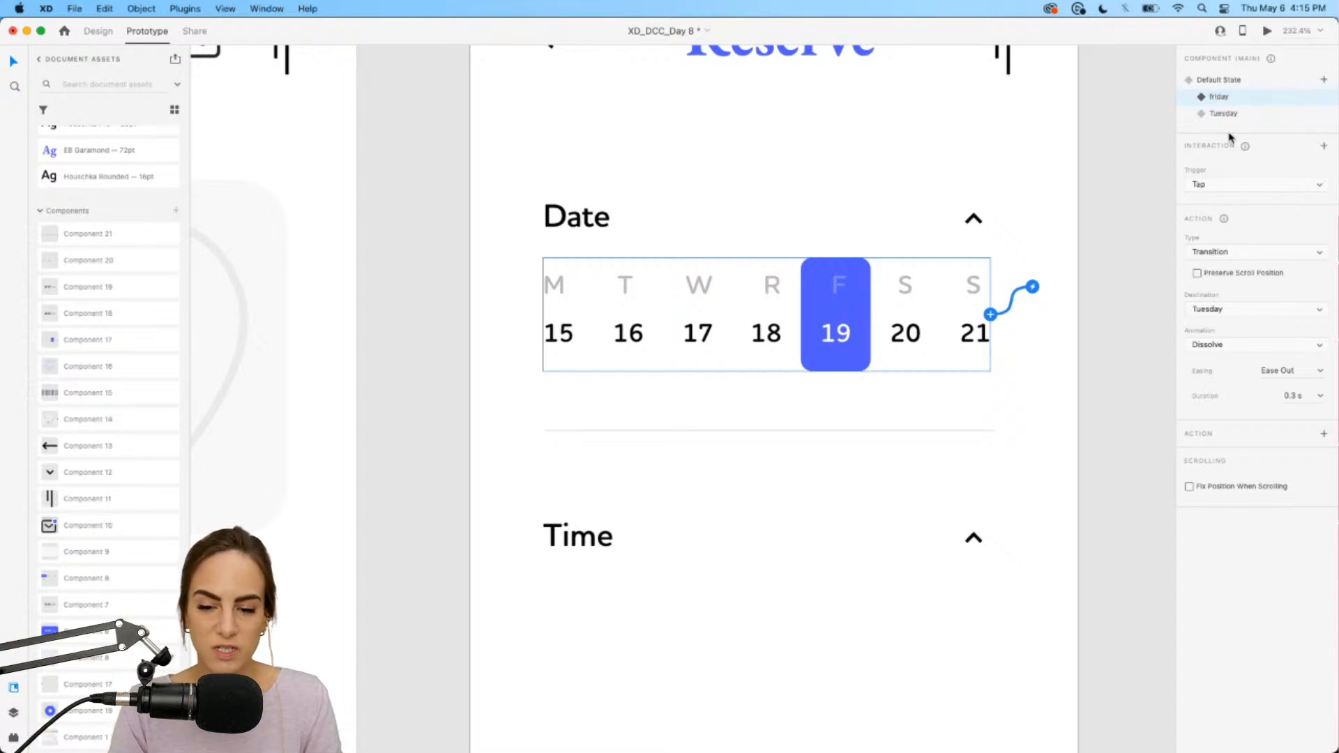
pyautogui.click(1208, 309)
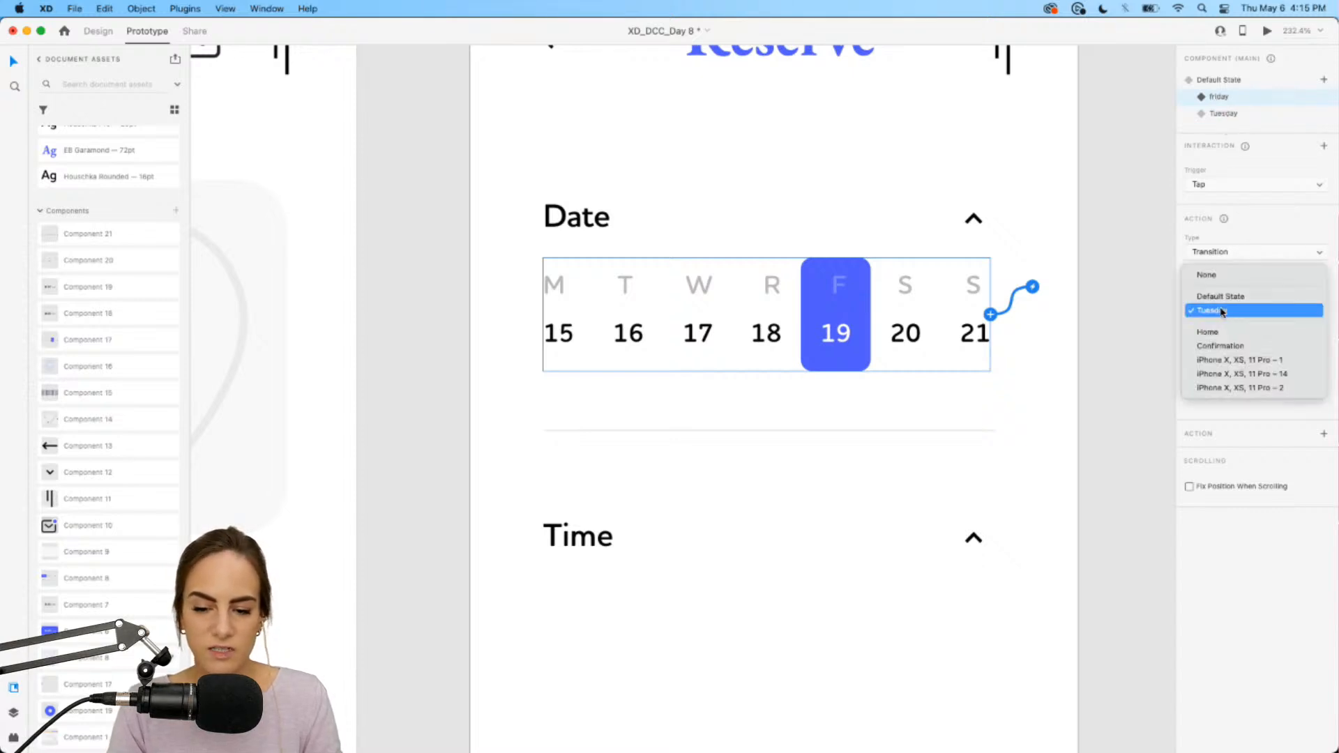
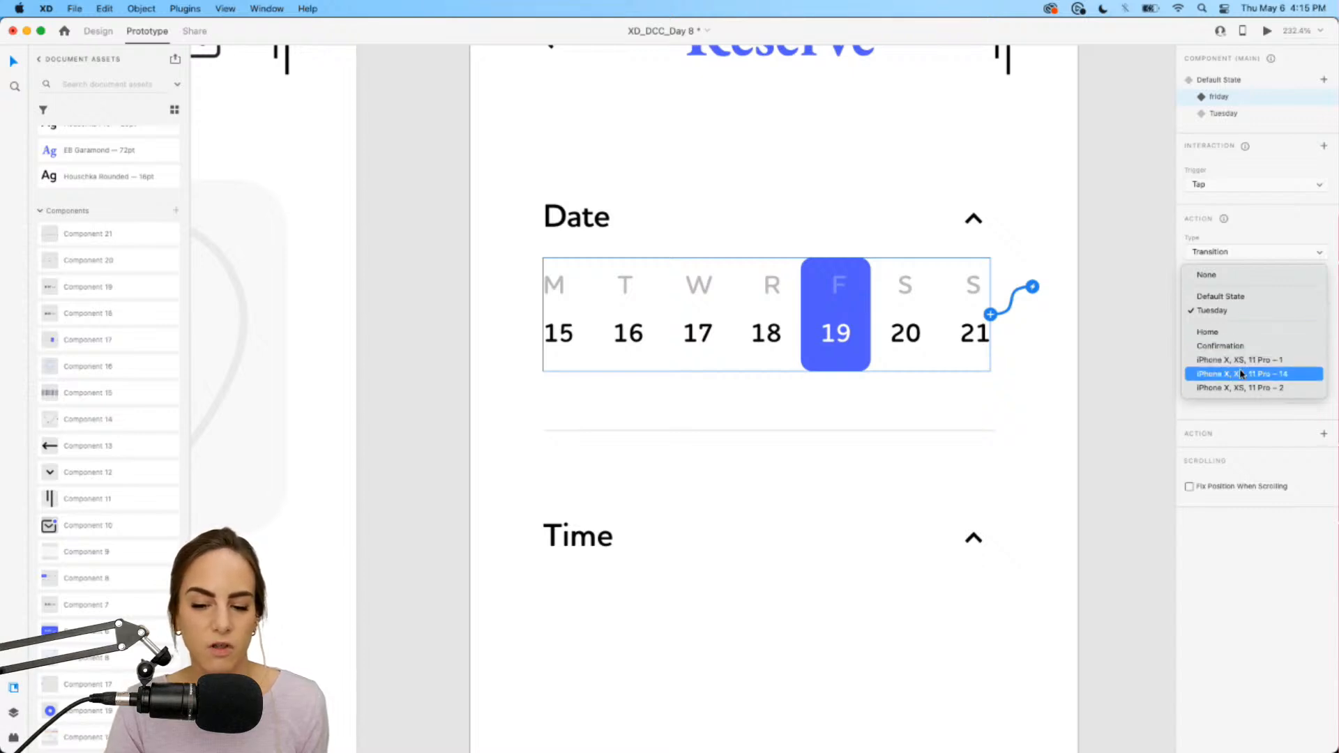
pyautogui.click(1225, 311)
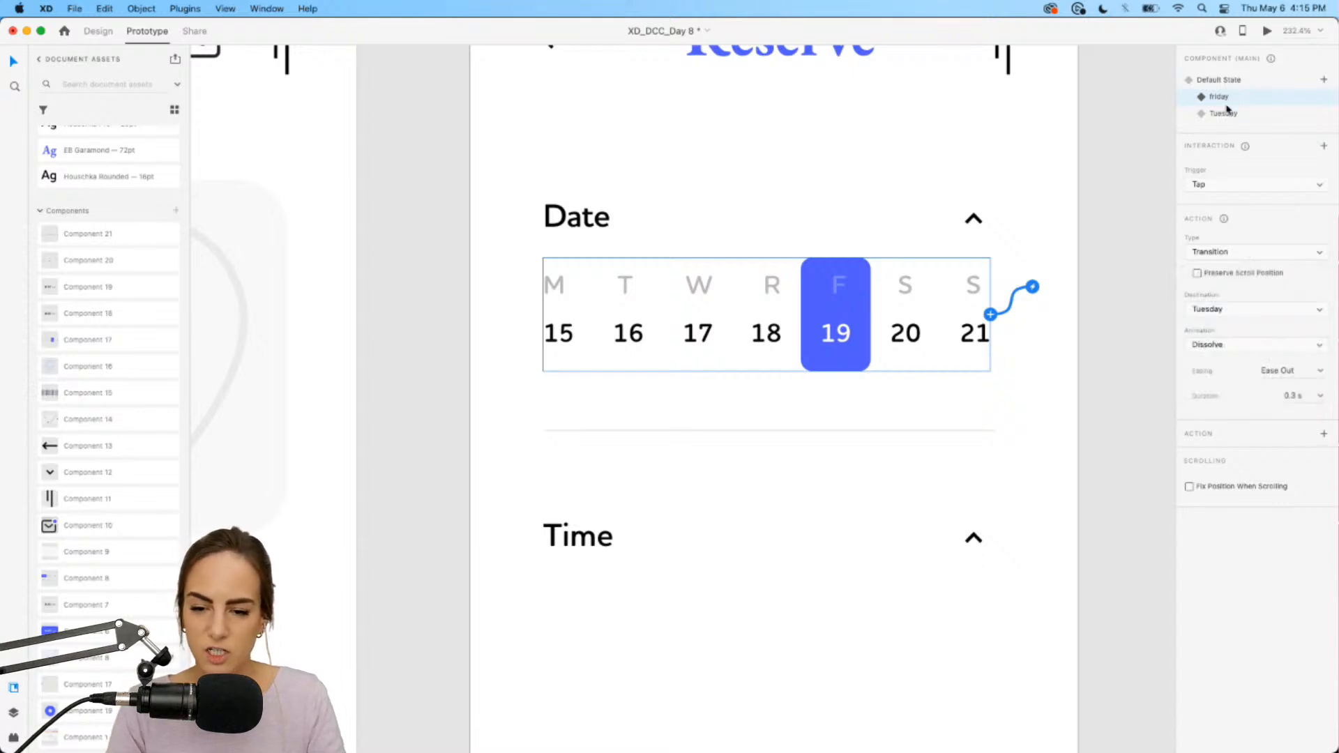
# Step: Add a Tap transition from the date row's Tuesday state to the Default State
pyautogui.click(1224, 114)
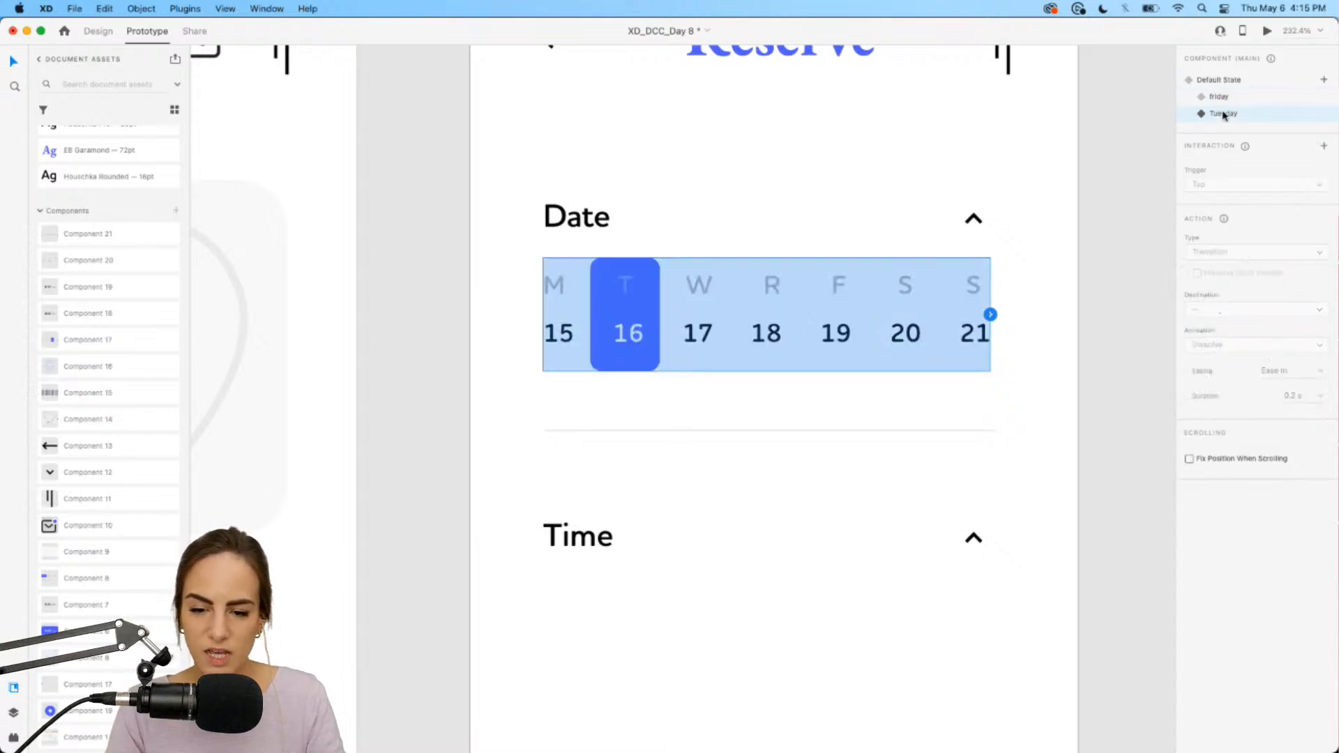
pyautogui.click(1324, 147)
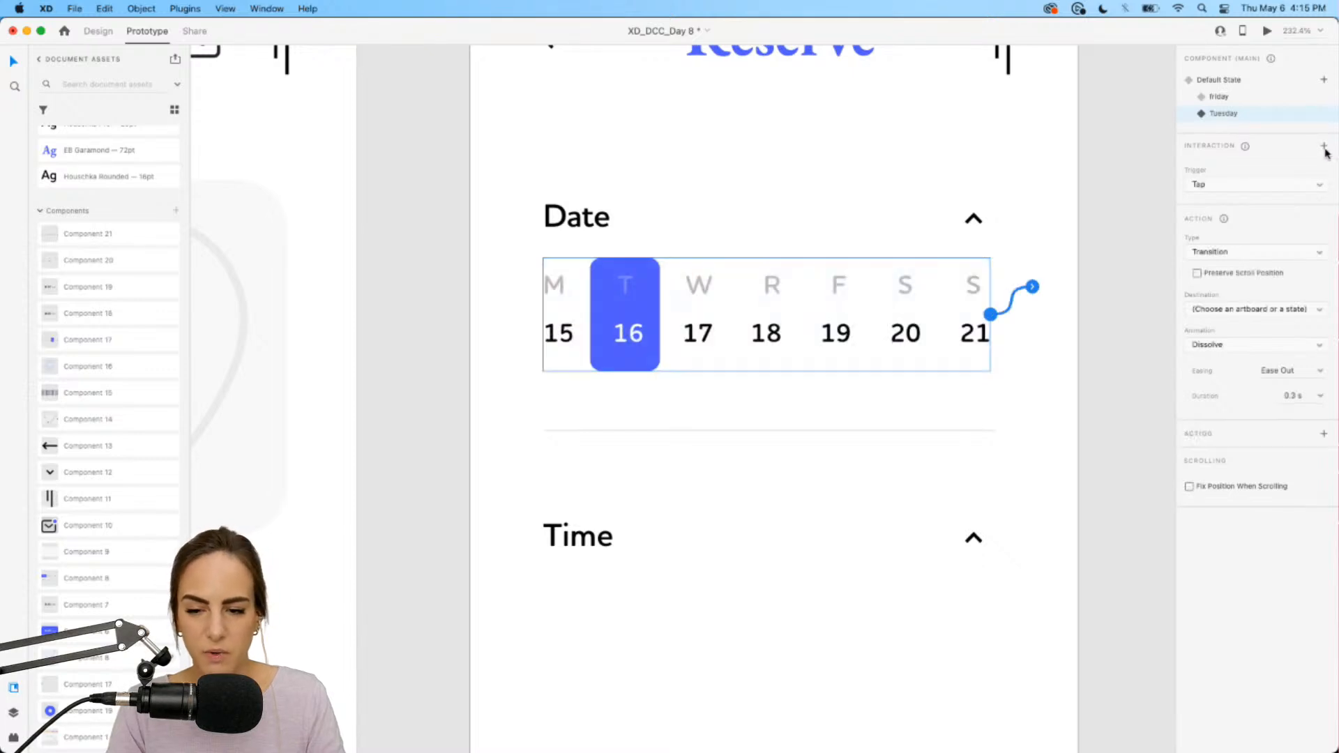
pyautogui.click(1216, 312)
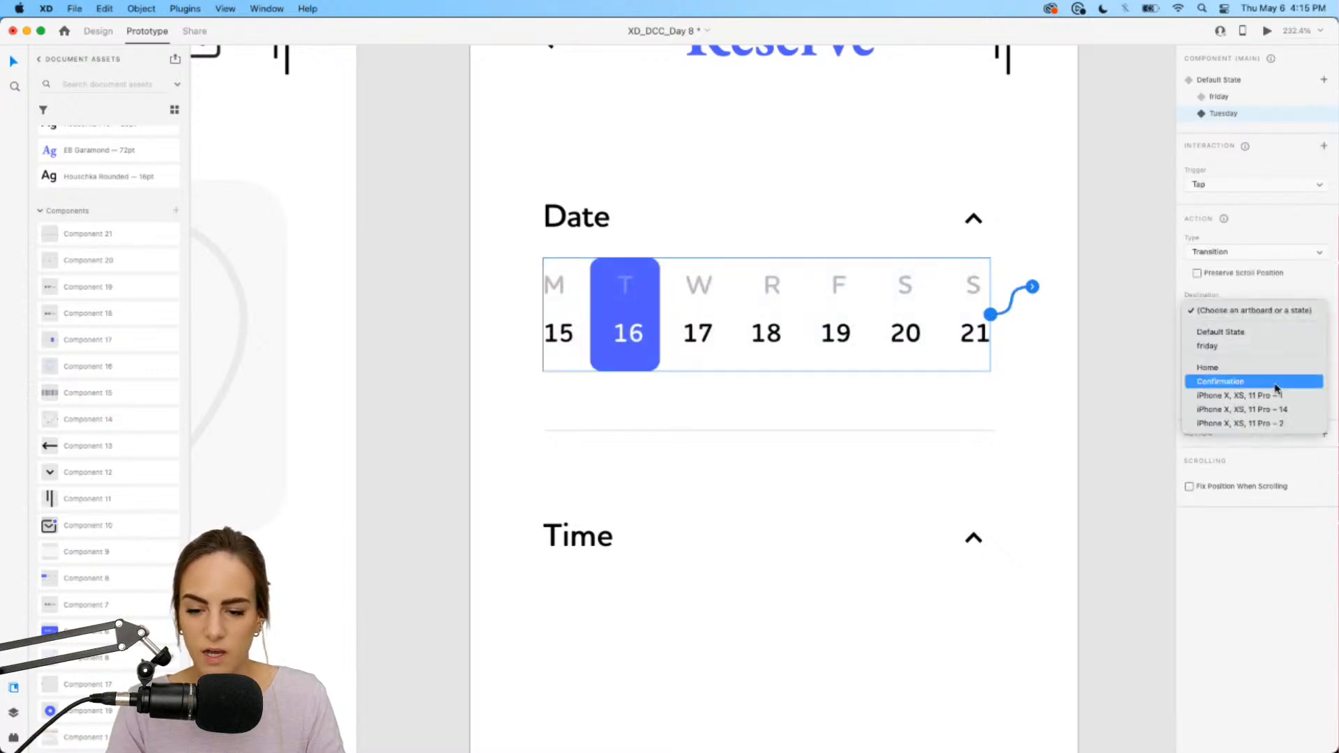
pyautogui.click(1243, 333)
pyautogui.click(1101, 419)
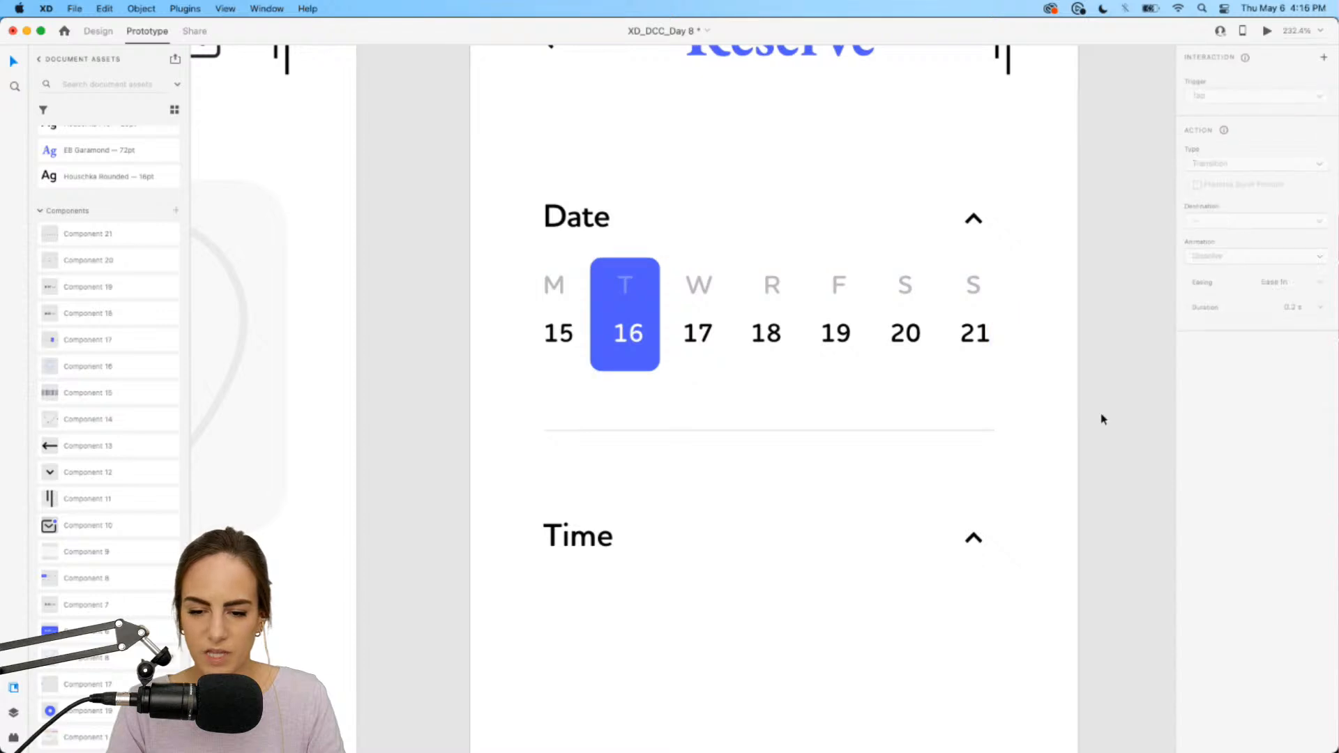
# Step: Preview the prototype from the Home artboard beside the design, and follow Book appointment to the Reserve screen
pyautogui.scroll(-3, 1101, 418)
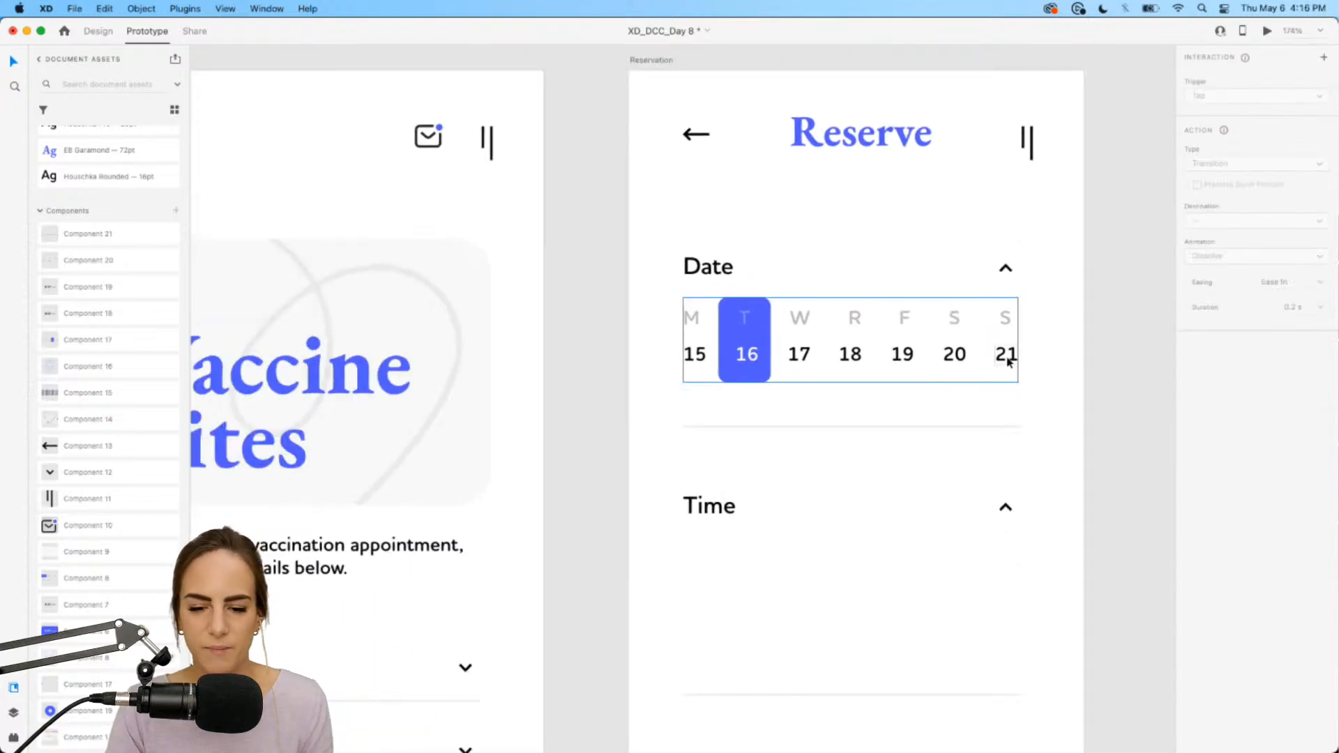
pyautogui.scroll(-4, 1006, 358)
pyautogui.click(541, 320)
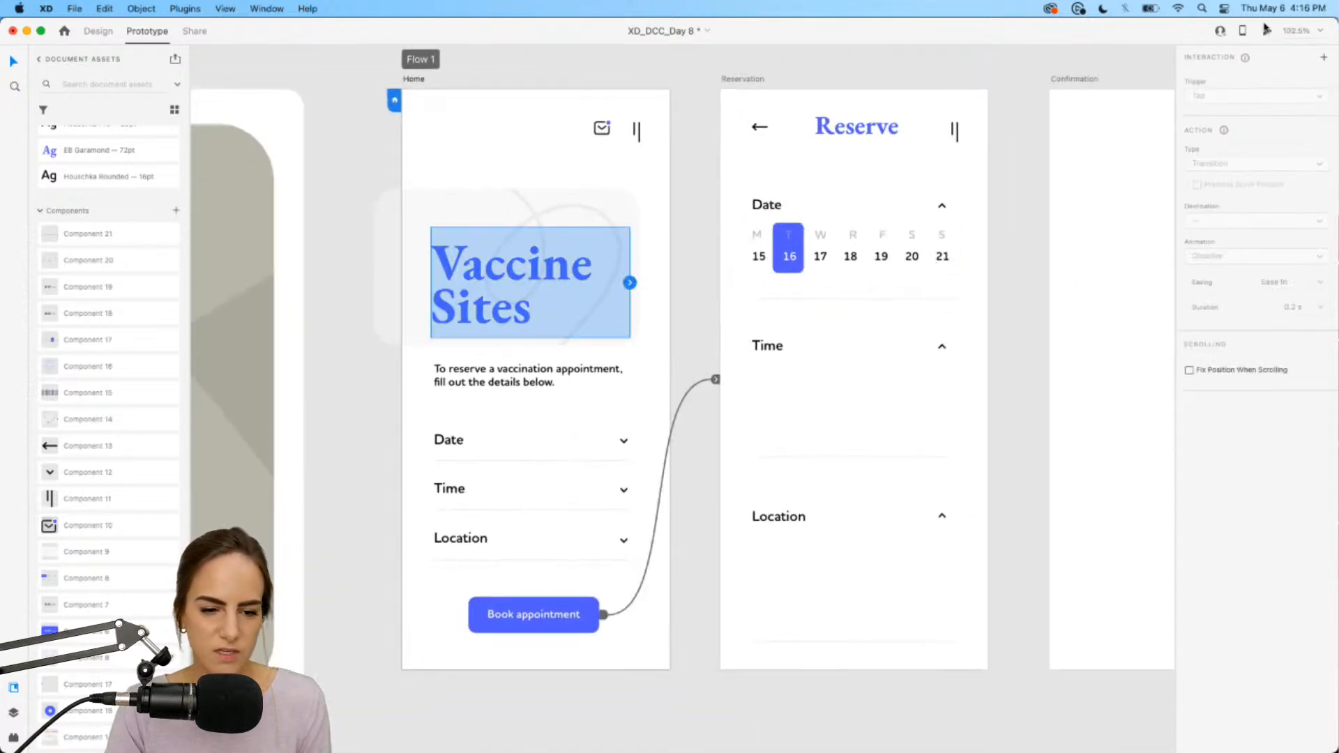
pyautogui.click(1267, 32)
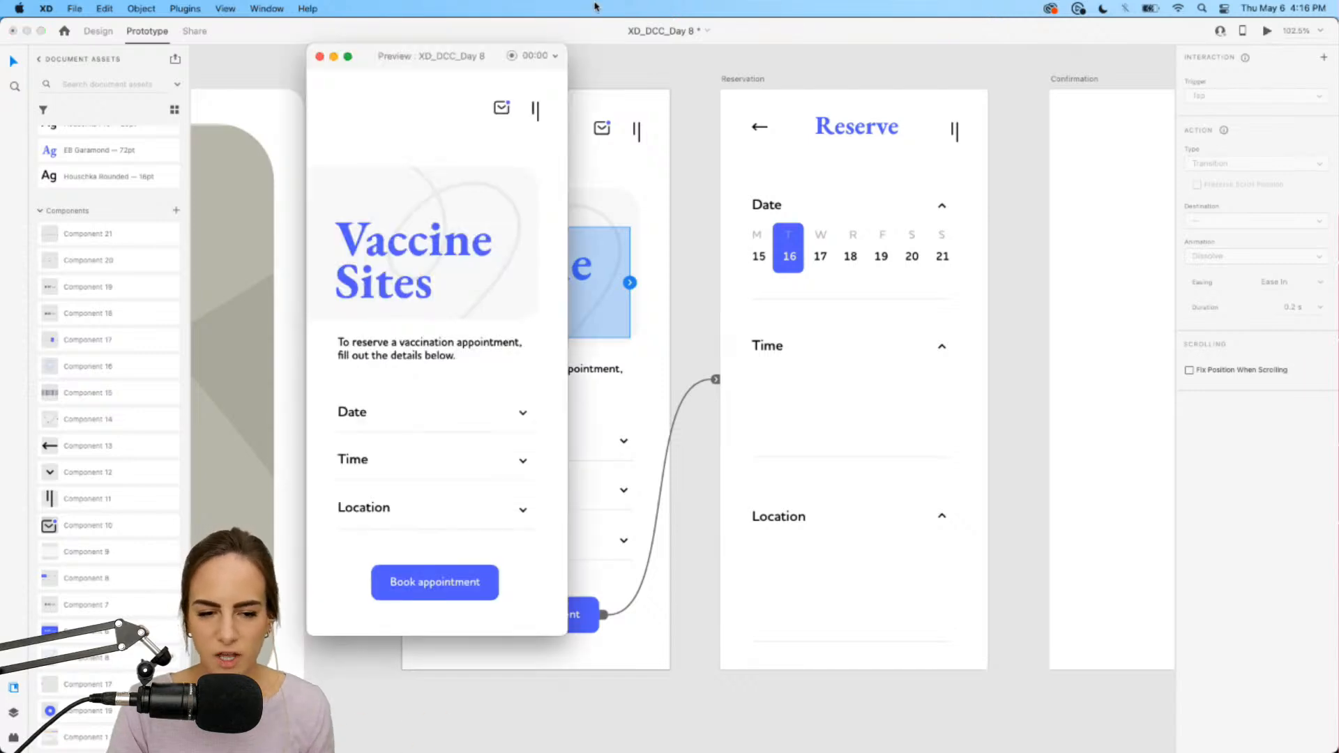
pyautogui.moveTo(441, 63); pyautogui.dragTo(1036, 73)
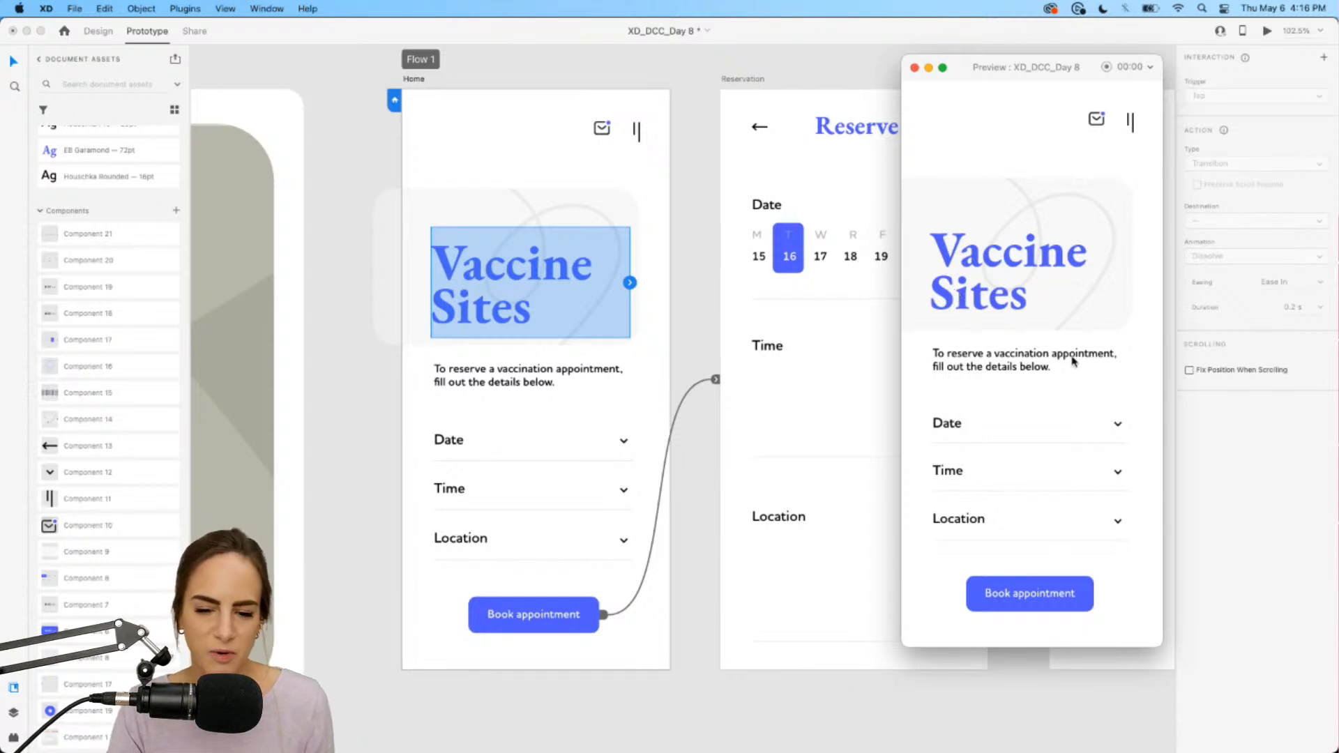
pyautogui.moveTo(1029, 68); pyautogui.dragTo(1022, 59)
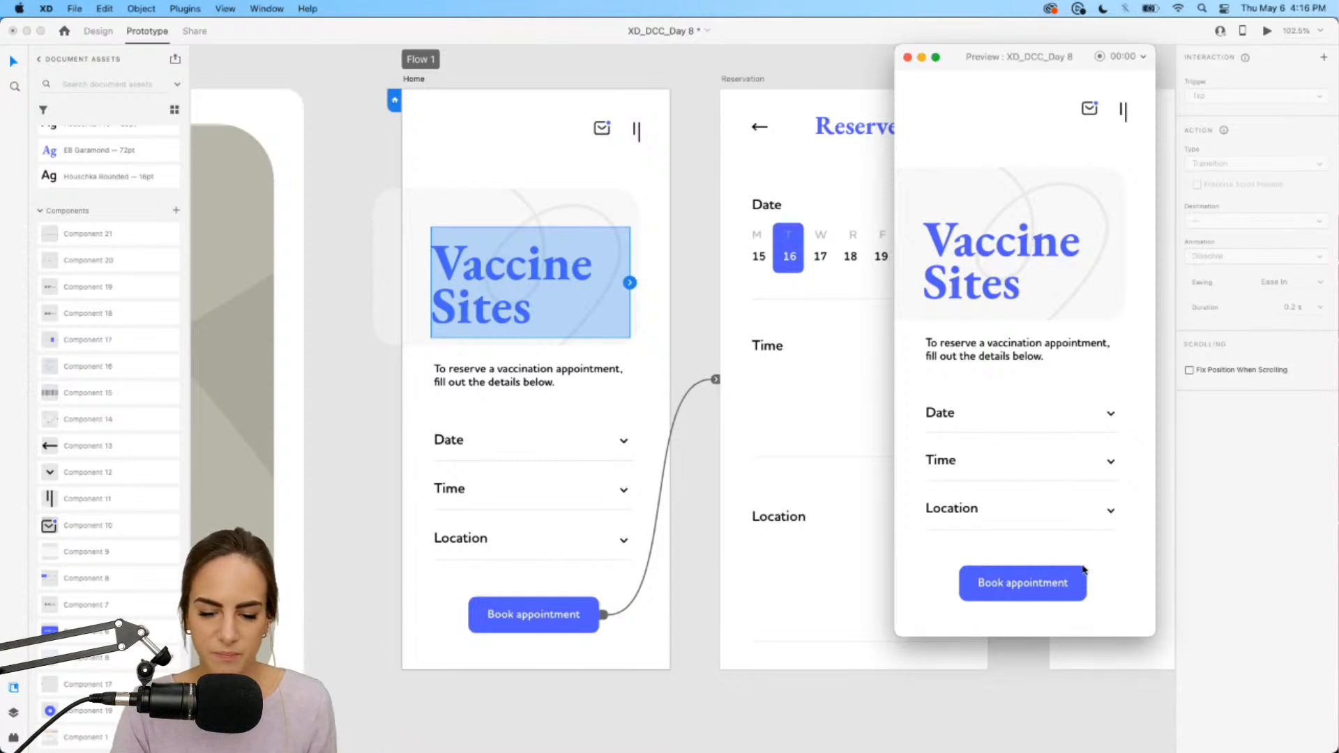
pyautogui.click(1029, 588)
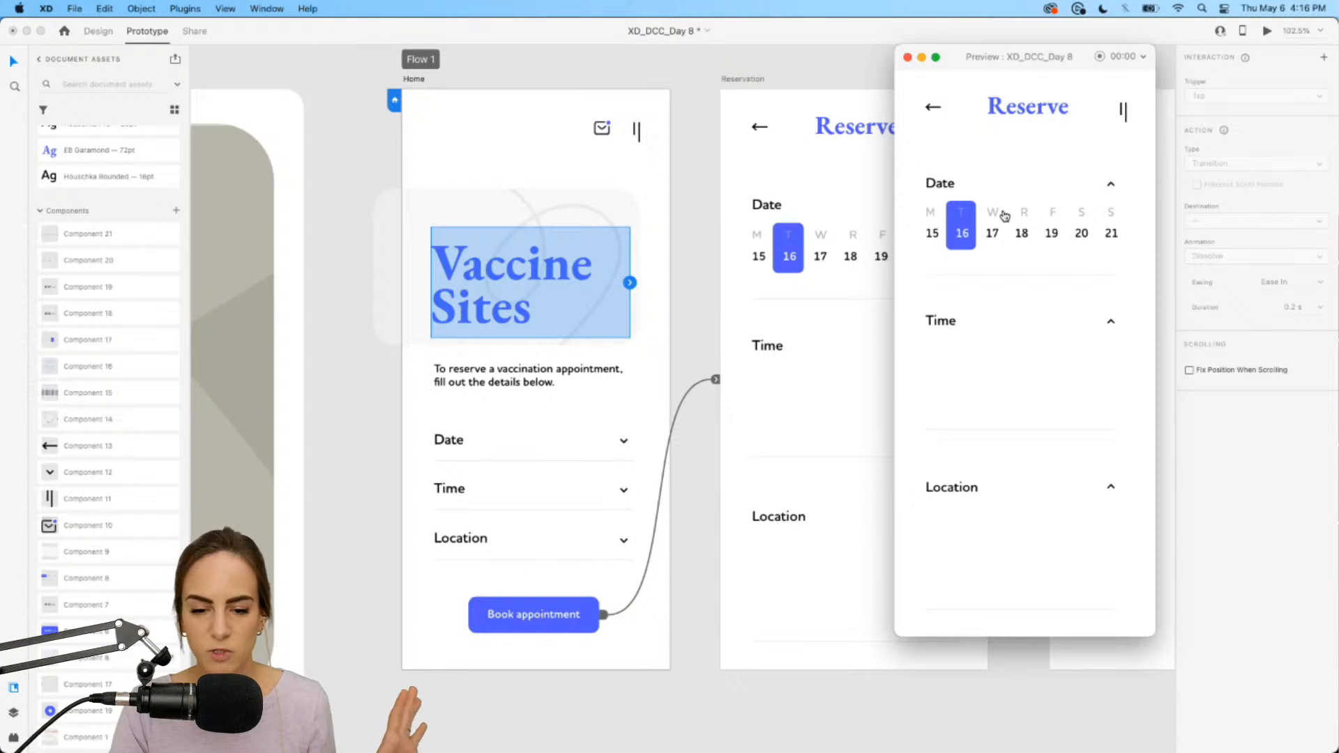
# Step: Test the date row's state changes on the 19 and 16 dates in the preview, and close the preview
pyautogui.click(1051, 234)
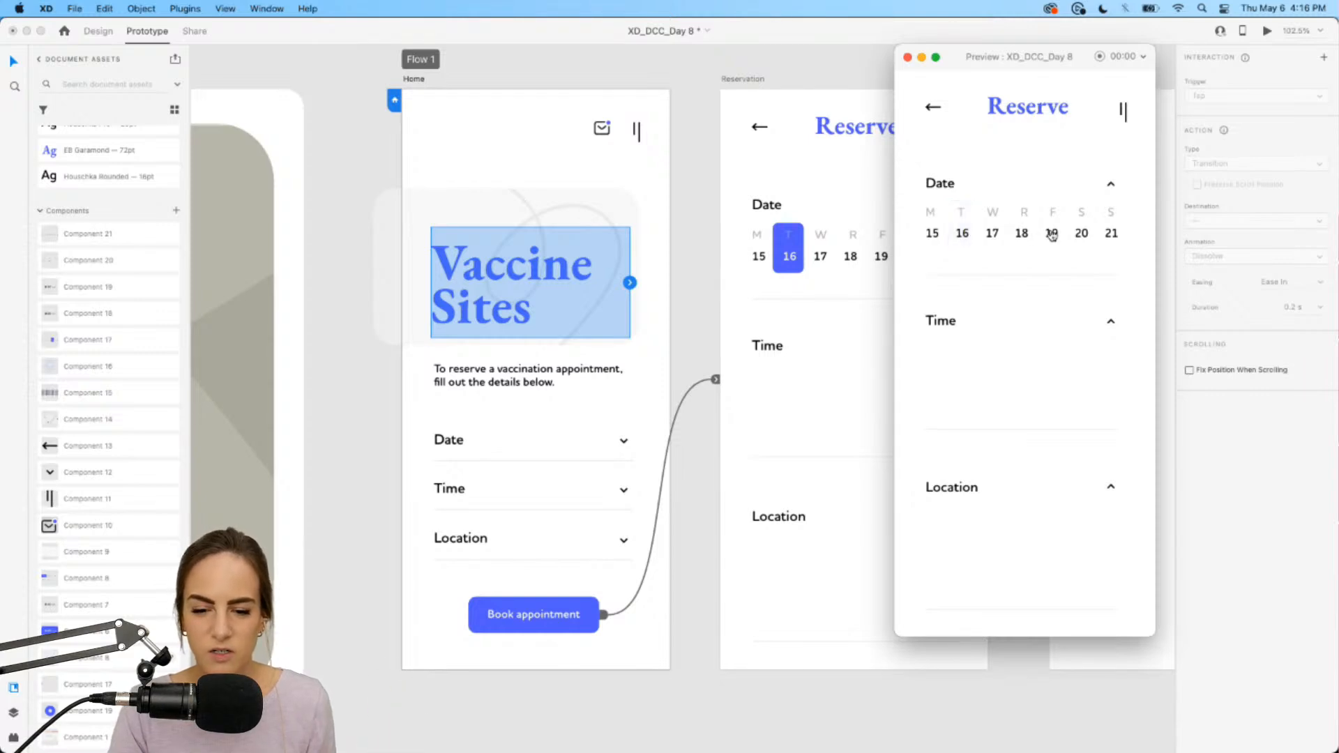
pyautogui.click(1054, 237)
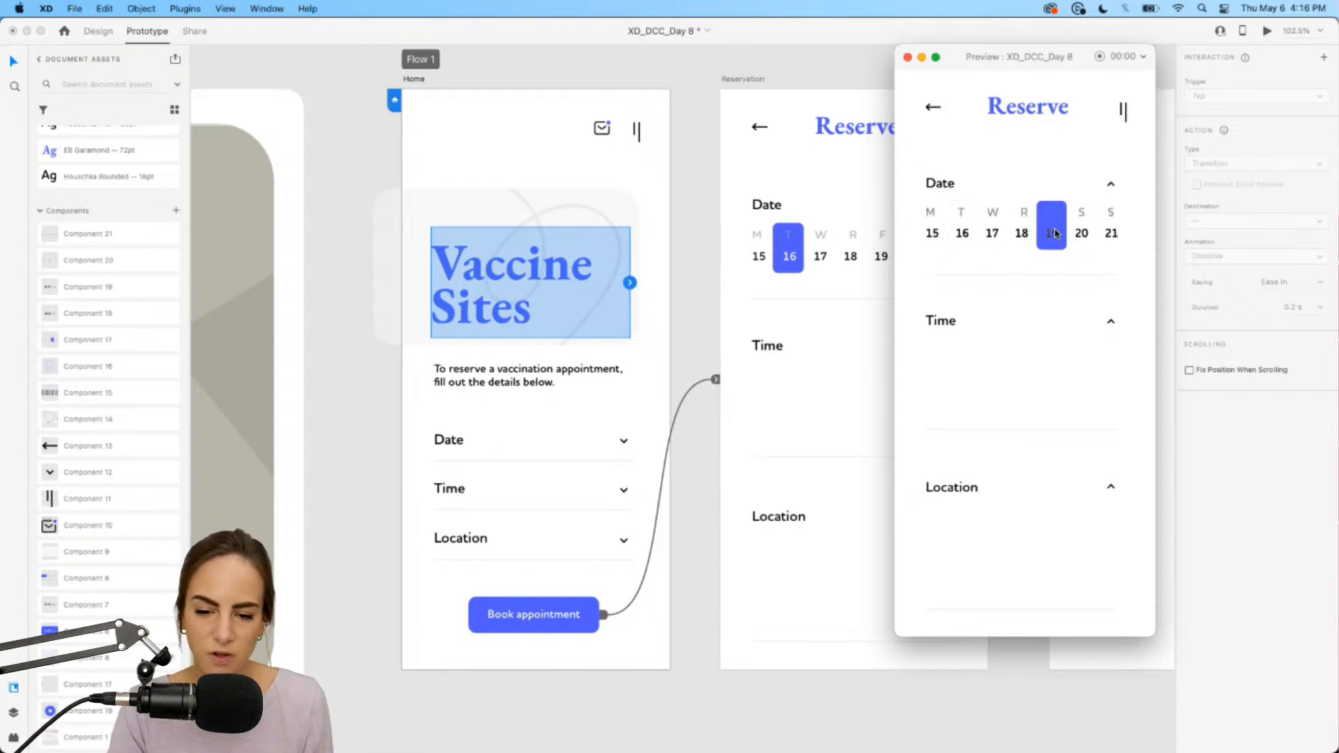
pyautogui.click(963, 238)
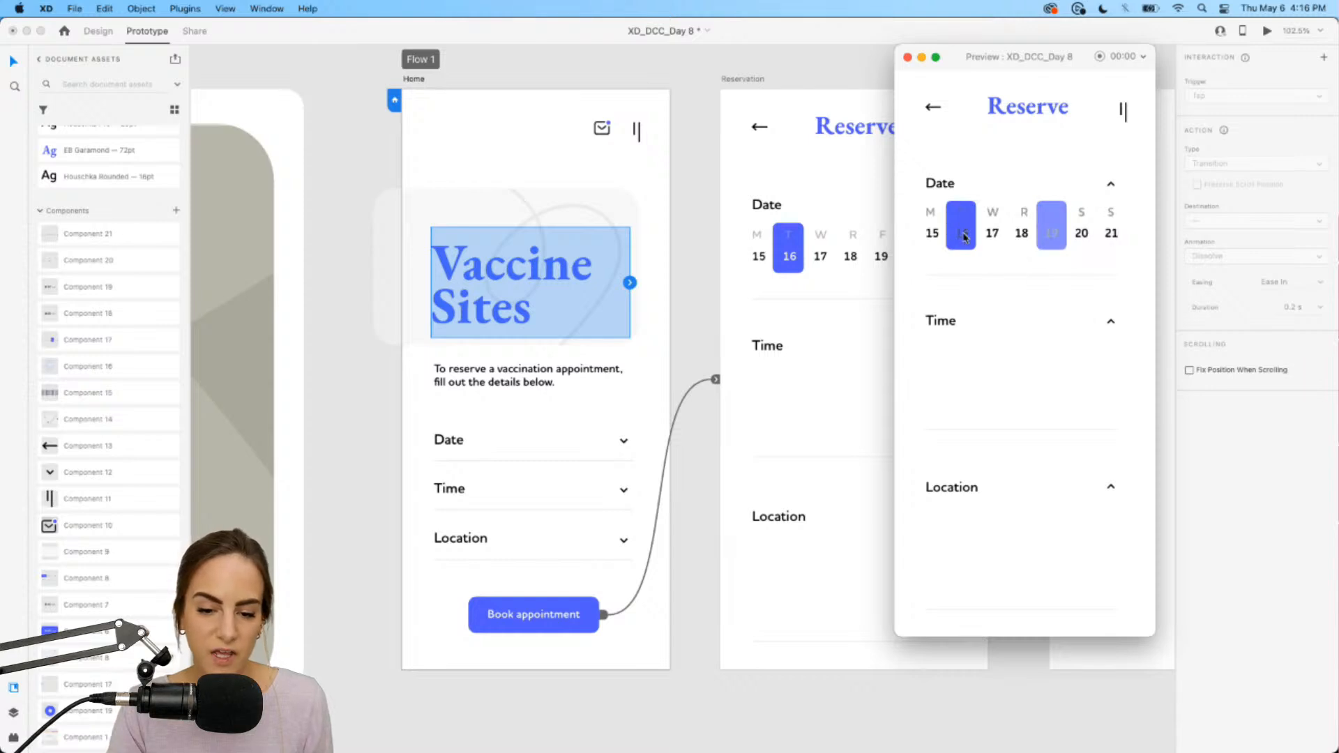
pyautogui.click(967, 239)
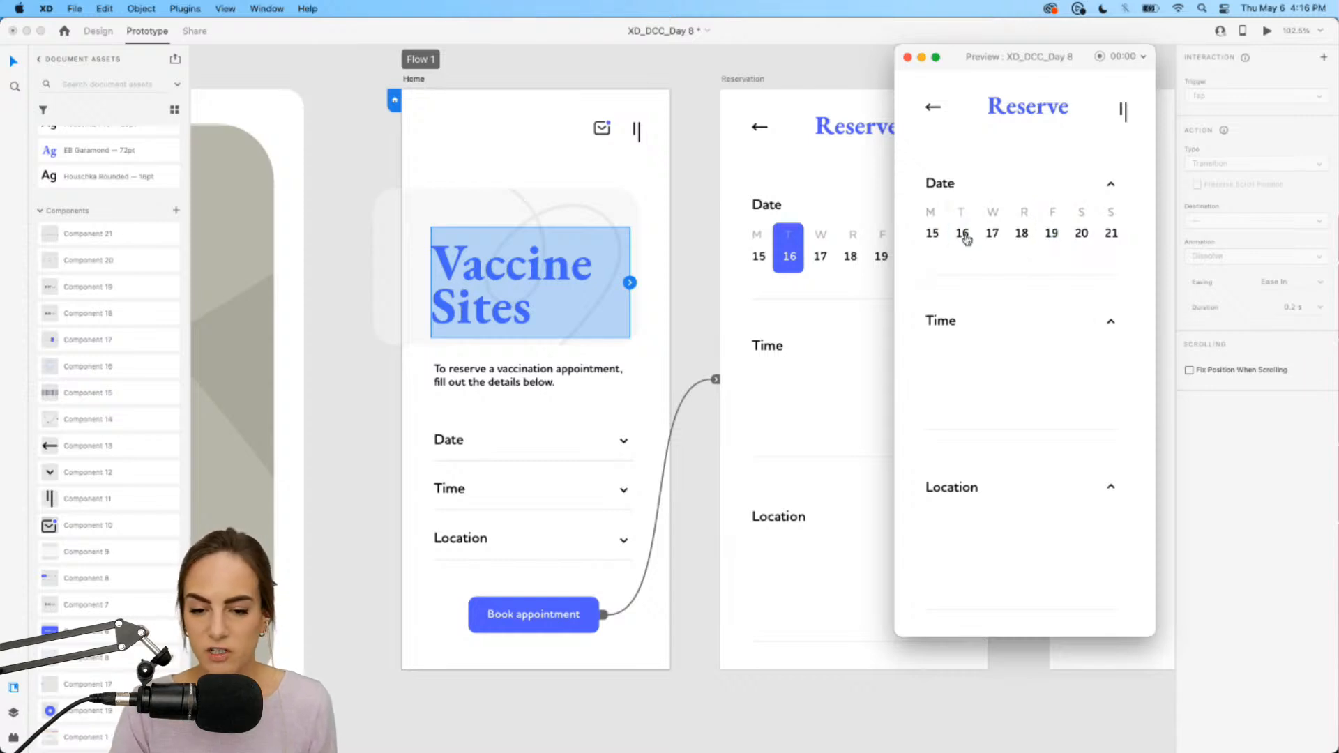
pyautogui.click(907, 57)
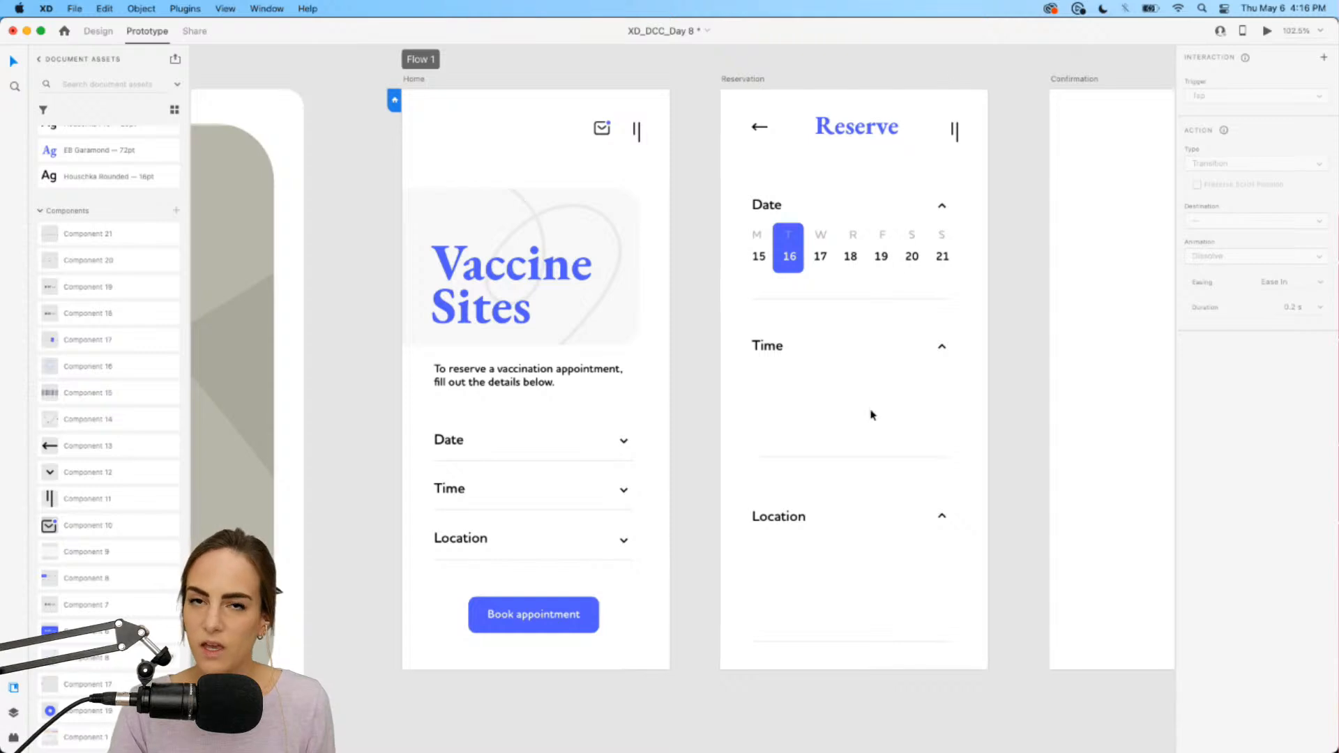
# Step: In Design mode, move the Reservation artboard's Time heading and its arrow up together to Y 330
pyautogui.scroll(4, 872, 415)
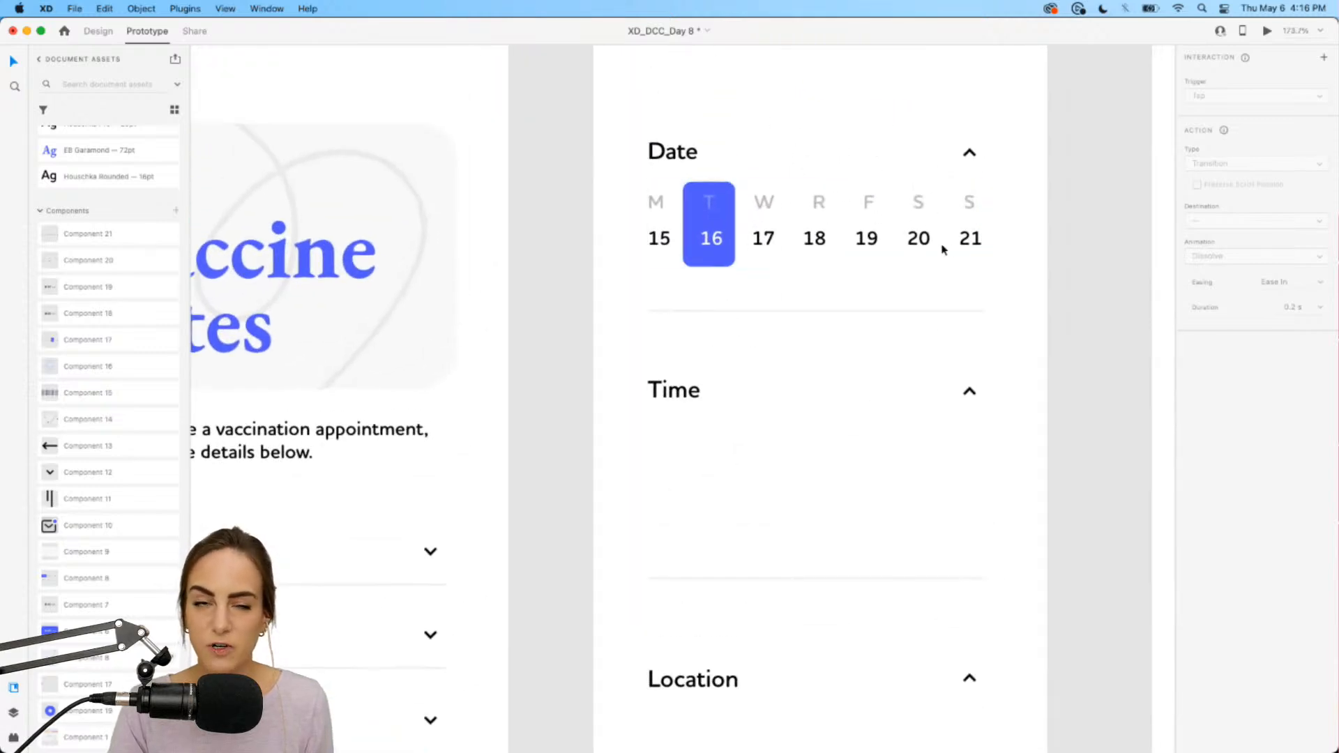
pyautogui.scroll(-3, 780, 276)
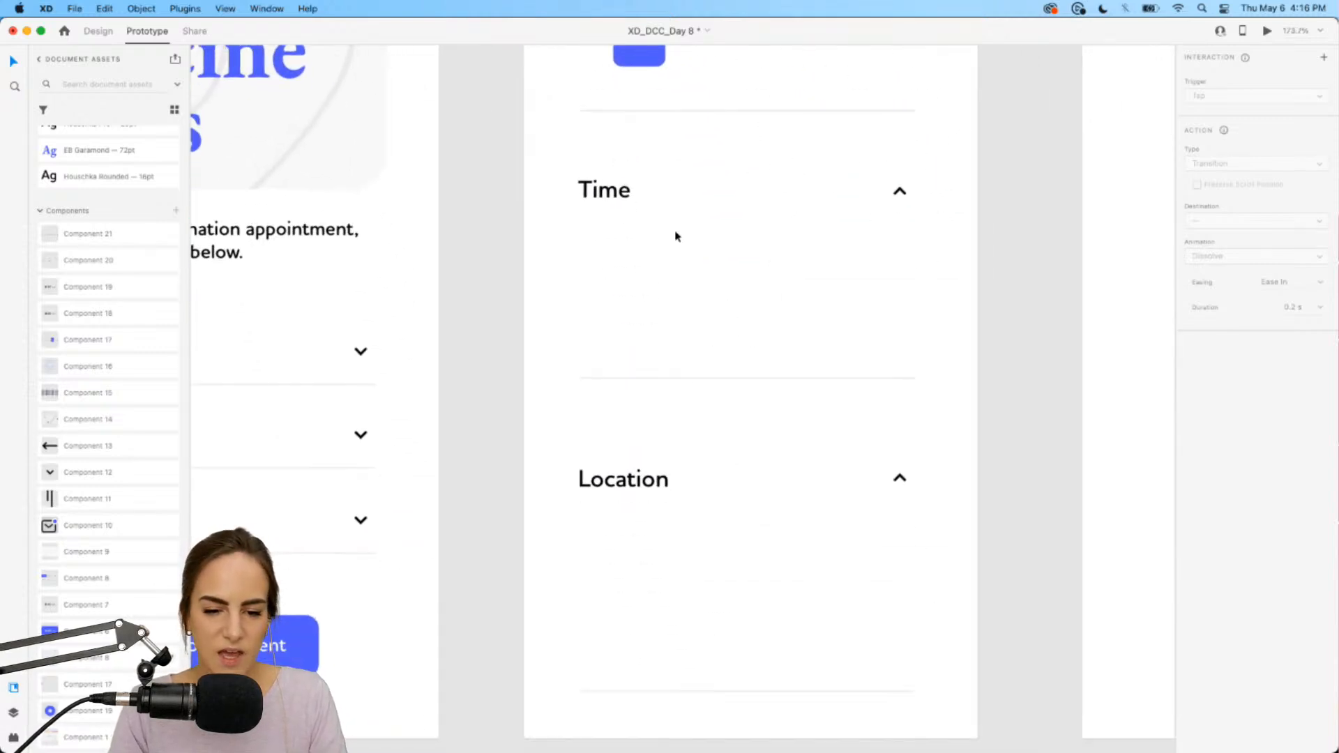
pyautogui.scroll(2, 675, 236)
pyautogui.click(609, 250)
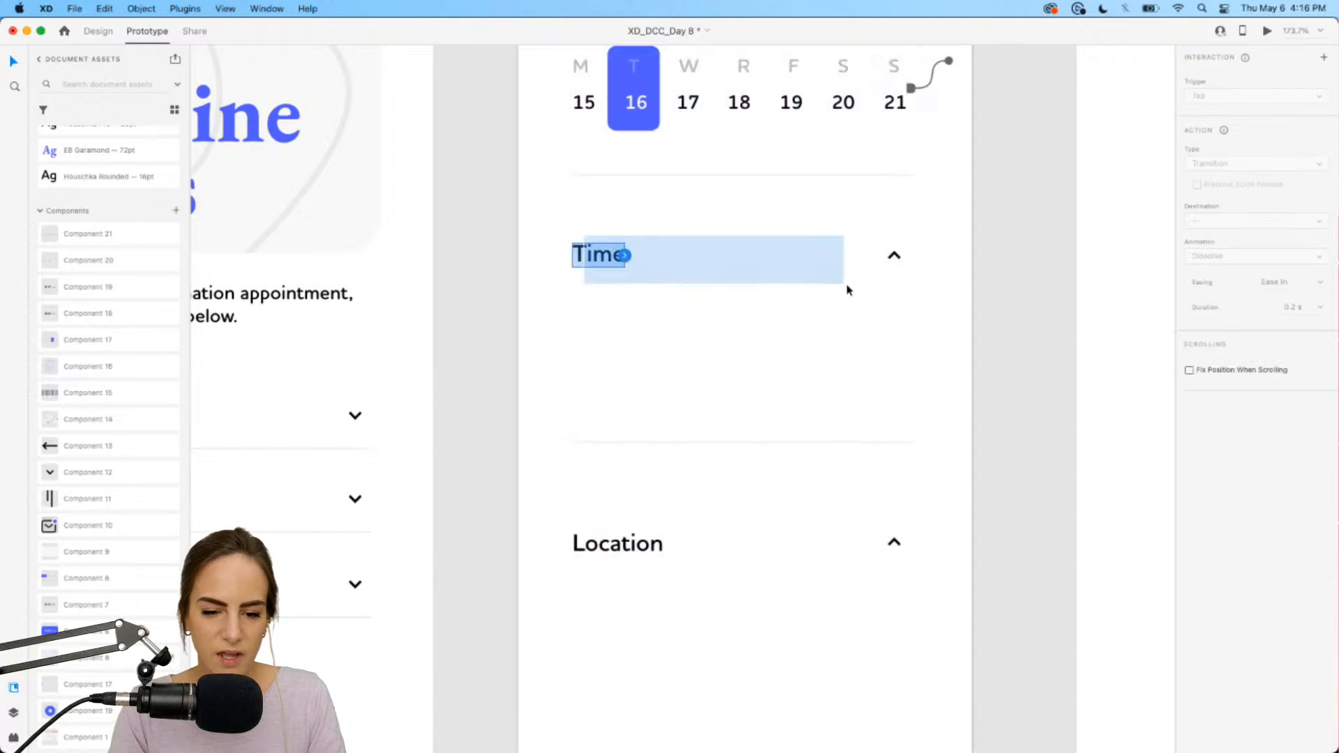
pyautogui.click(99, 31)
pyautogui.moveTo(584, 231); pyautogui.dragTo(862, 318)
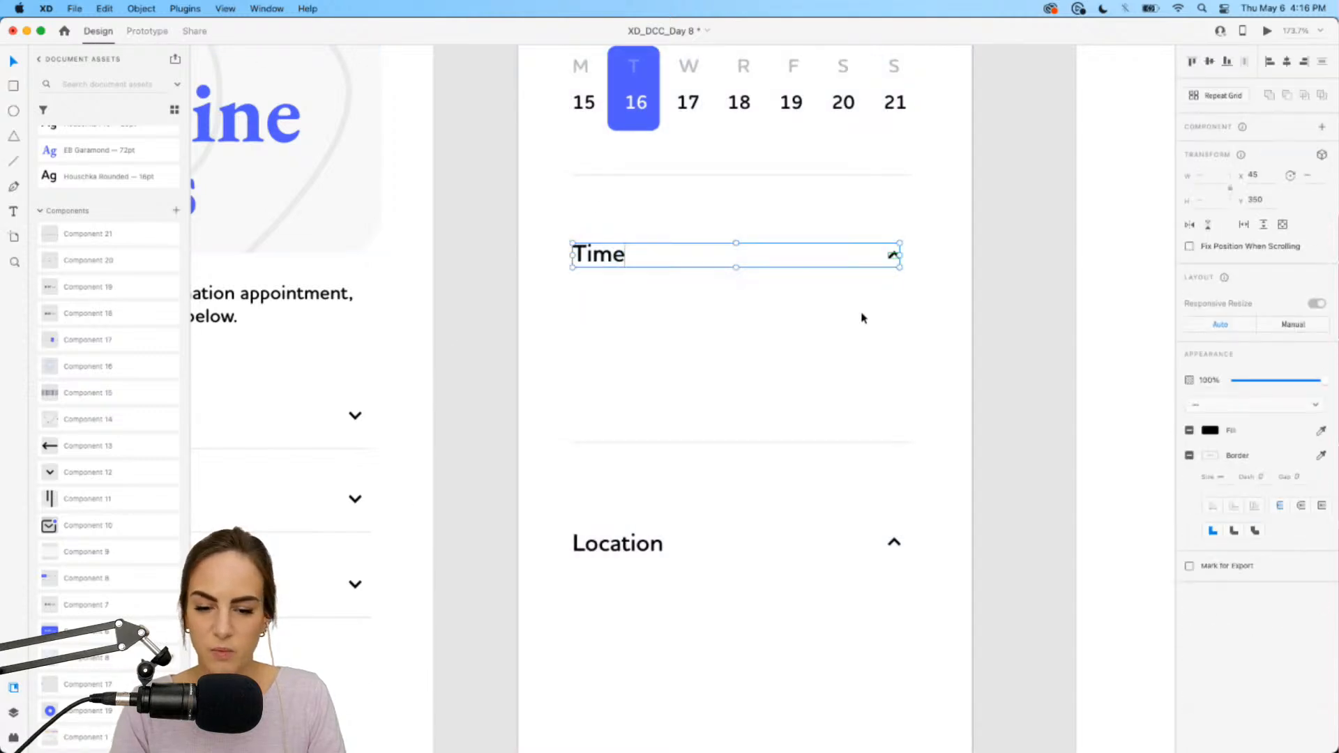
pyautogui.moveTo(610, 260); pyautogui.dragTo(613, 232)
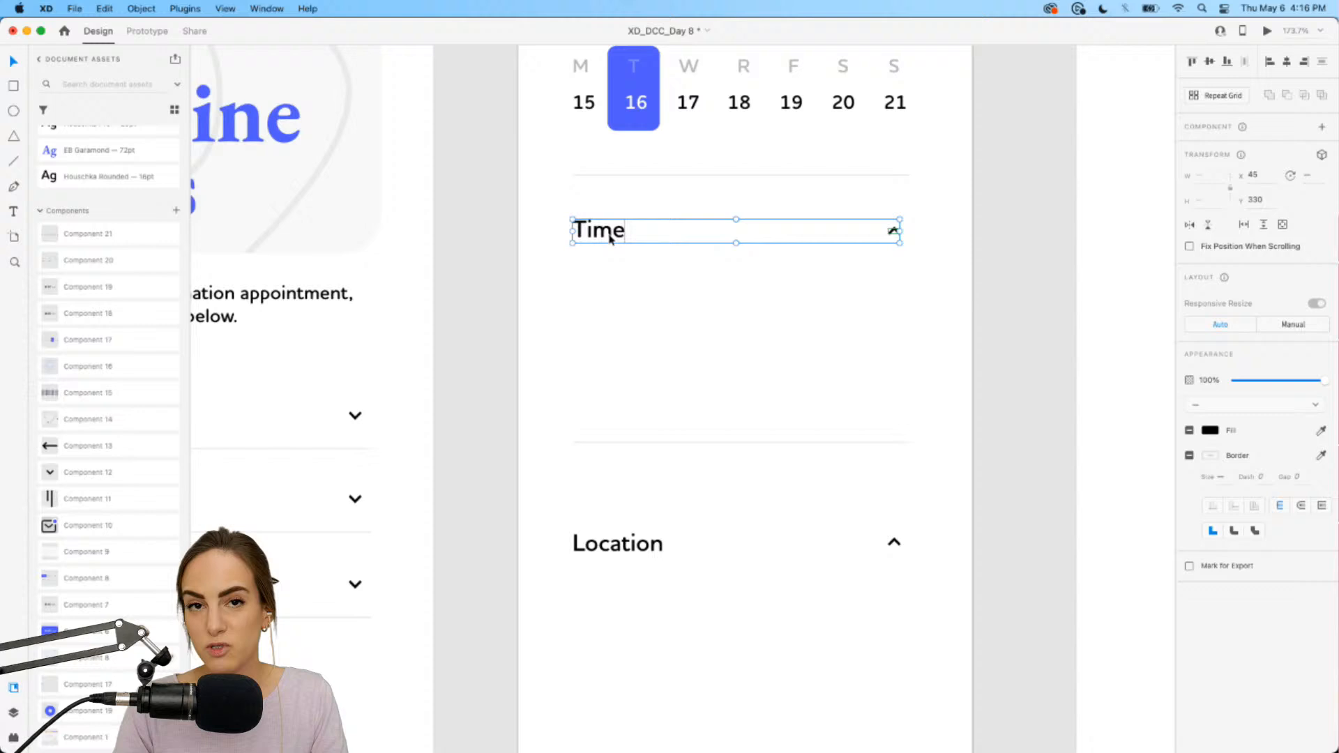
pyautogui.click(684, 314)
# Step: Move the Location heading and its arrow up together, closer to the divider line above them
pyautogui.scroll(5, 683, 315)
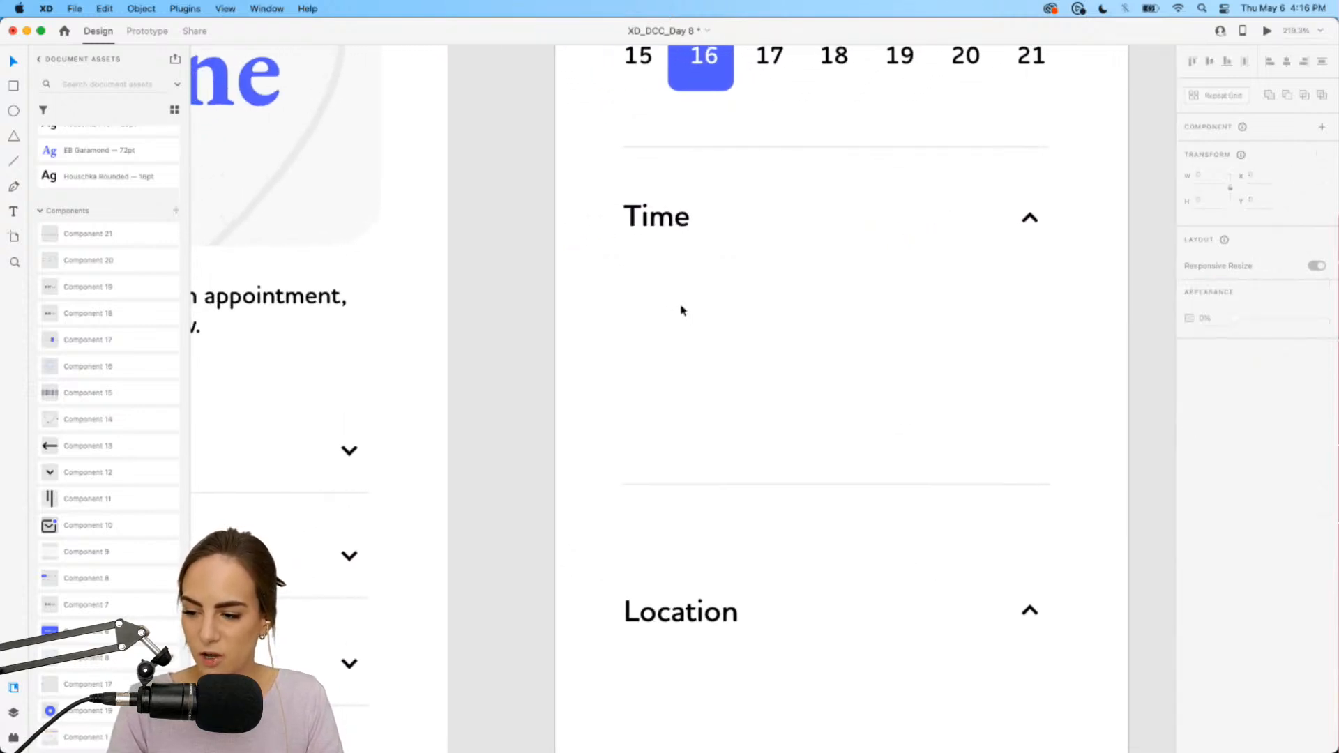
pyautogui.scroll(-6, 682, 311)
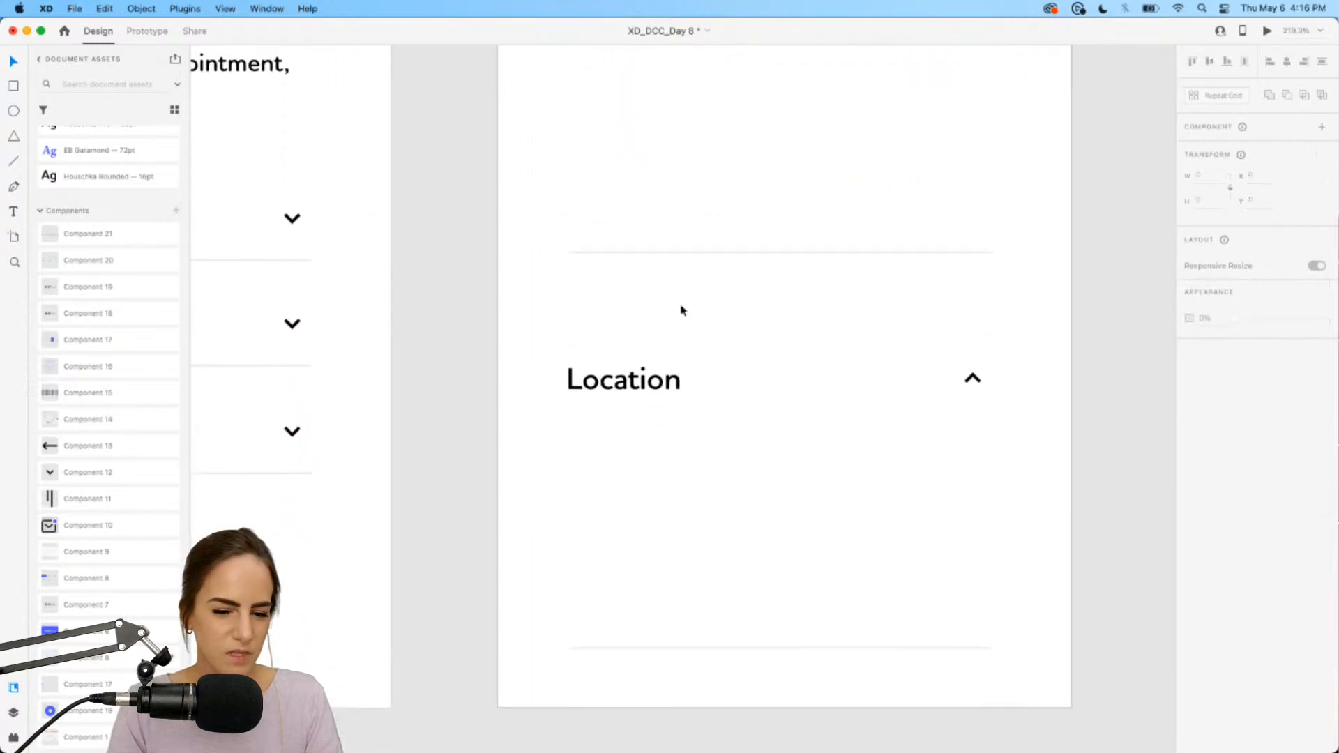
pyautogui.moveTo(613, 326); pyautogui.dragTo(953, 446)
pyautogui.moveTo(606, 329); pyautogui.dragTo(1052, 467)
pyautogui.moveTo(648, 387); pyautogui.dragTo(648, 336)
pyautogui.click(666, 457)
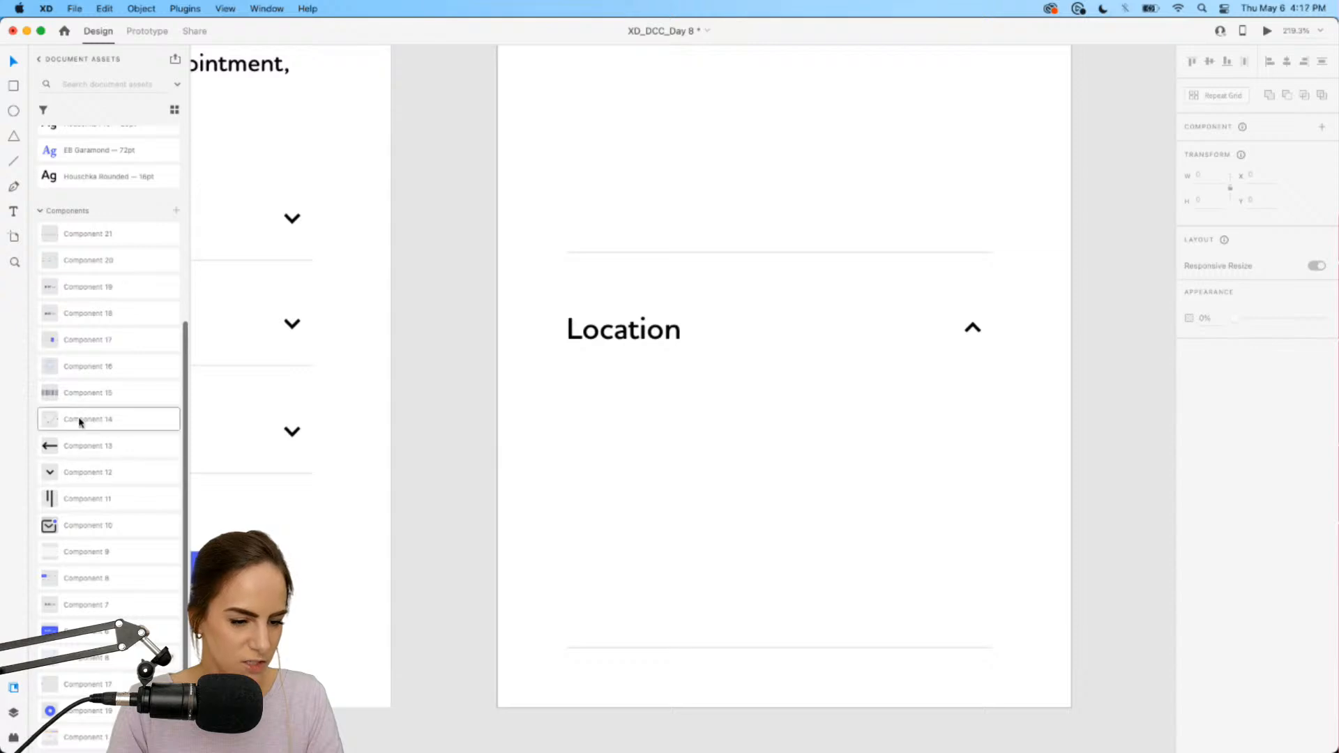
# Step: Place the Component 14 map under the Location heading on the Reservation artboard, at about X 34, Y 588
pyautogui.moveTo(81, 422); pyautogui.dragTo(730, 398)
pyautogui.moveTo(839, 454); pyautogui.dragTo(658, 426)
pyautogui.scroll(-5, 658, 426)
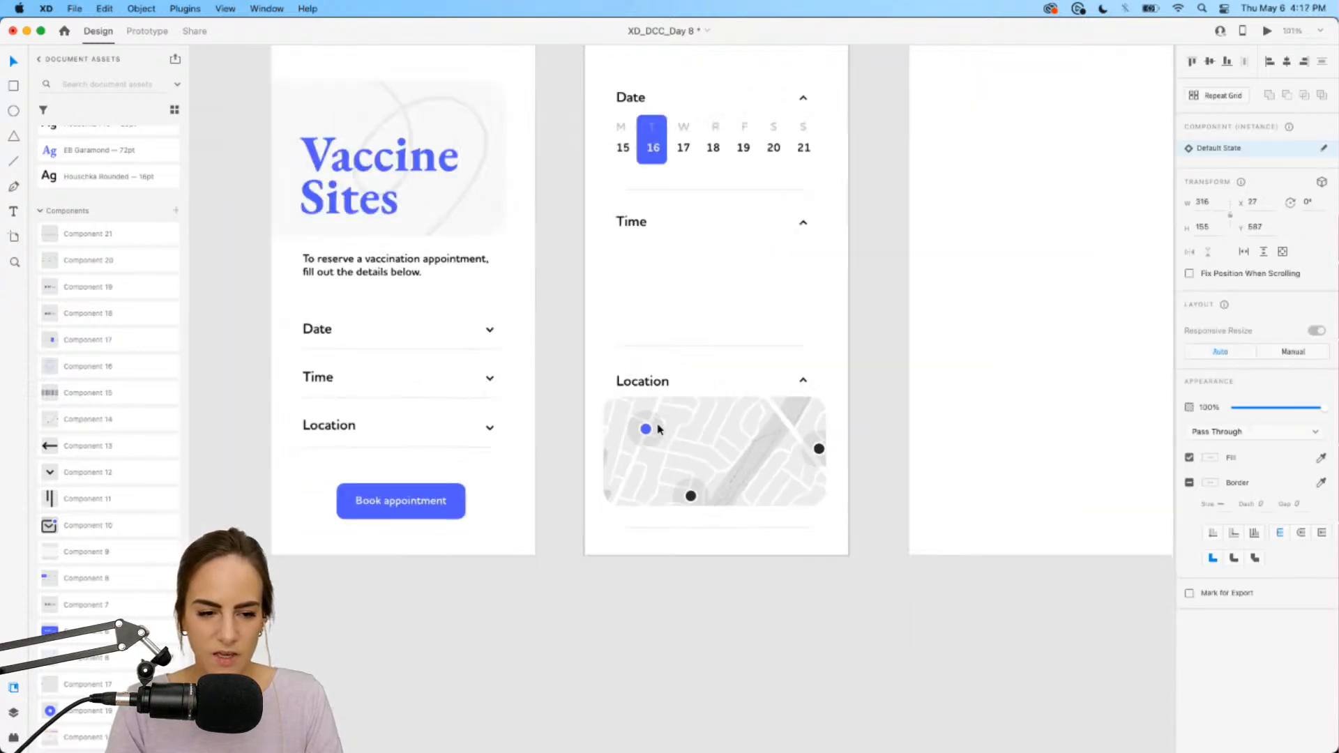
pyautogui.scroll(2, 658, 426)
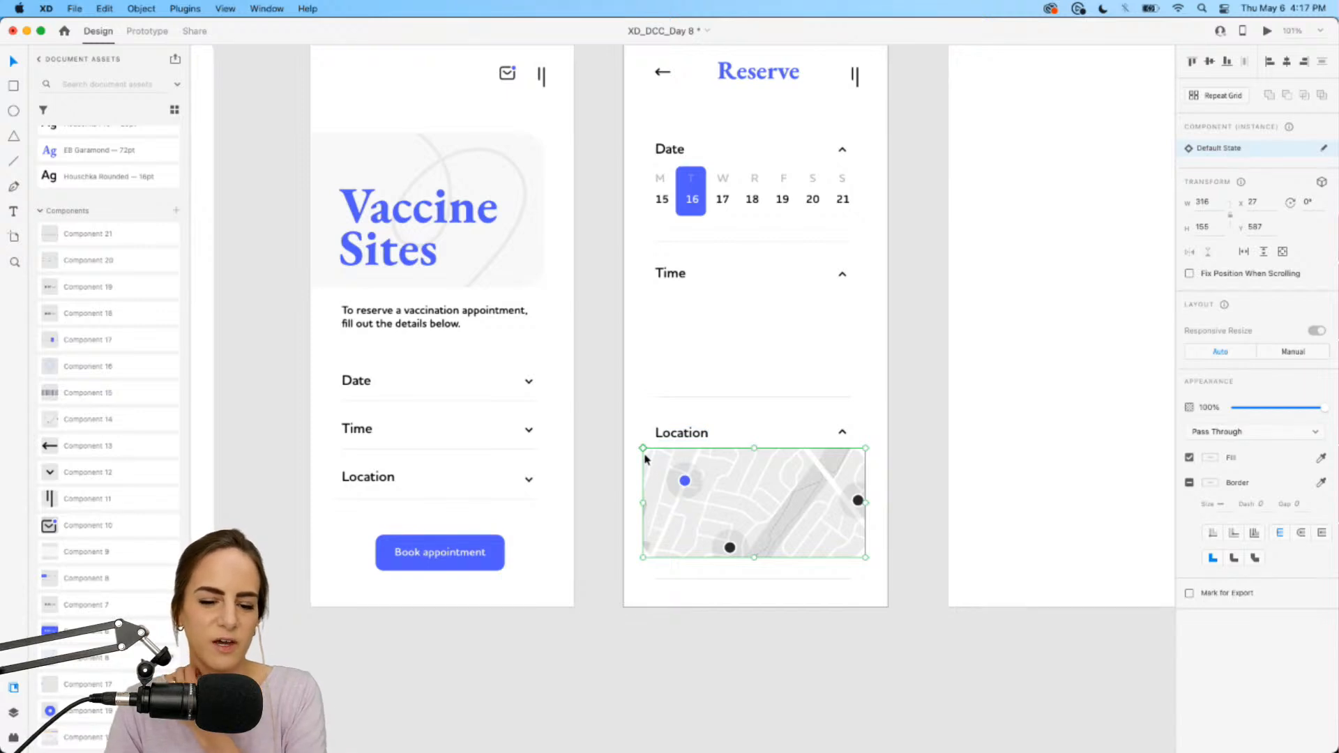
pyautogui.click(885, 463)
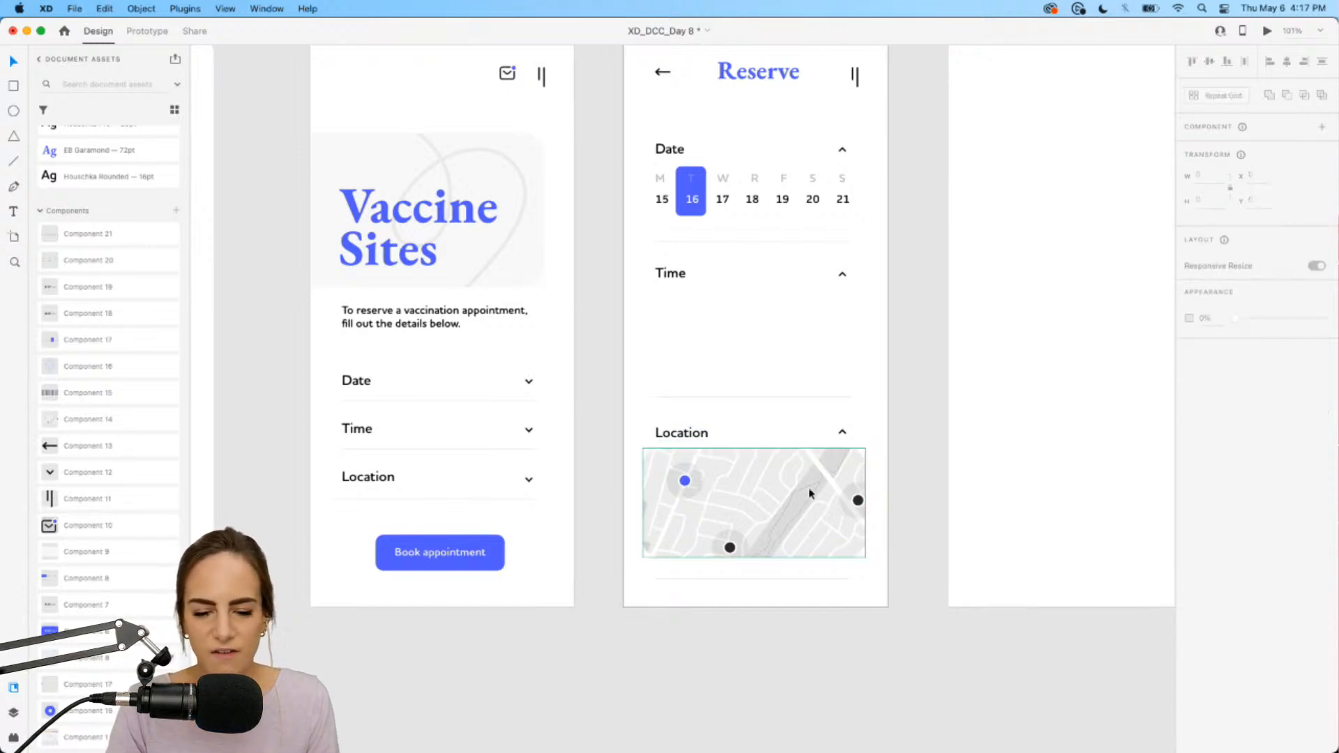
pyautogui.moveTo(809, 492); pyautogui.dragTo(804, 494)
pyautogui.scroll(3, 804, 492)
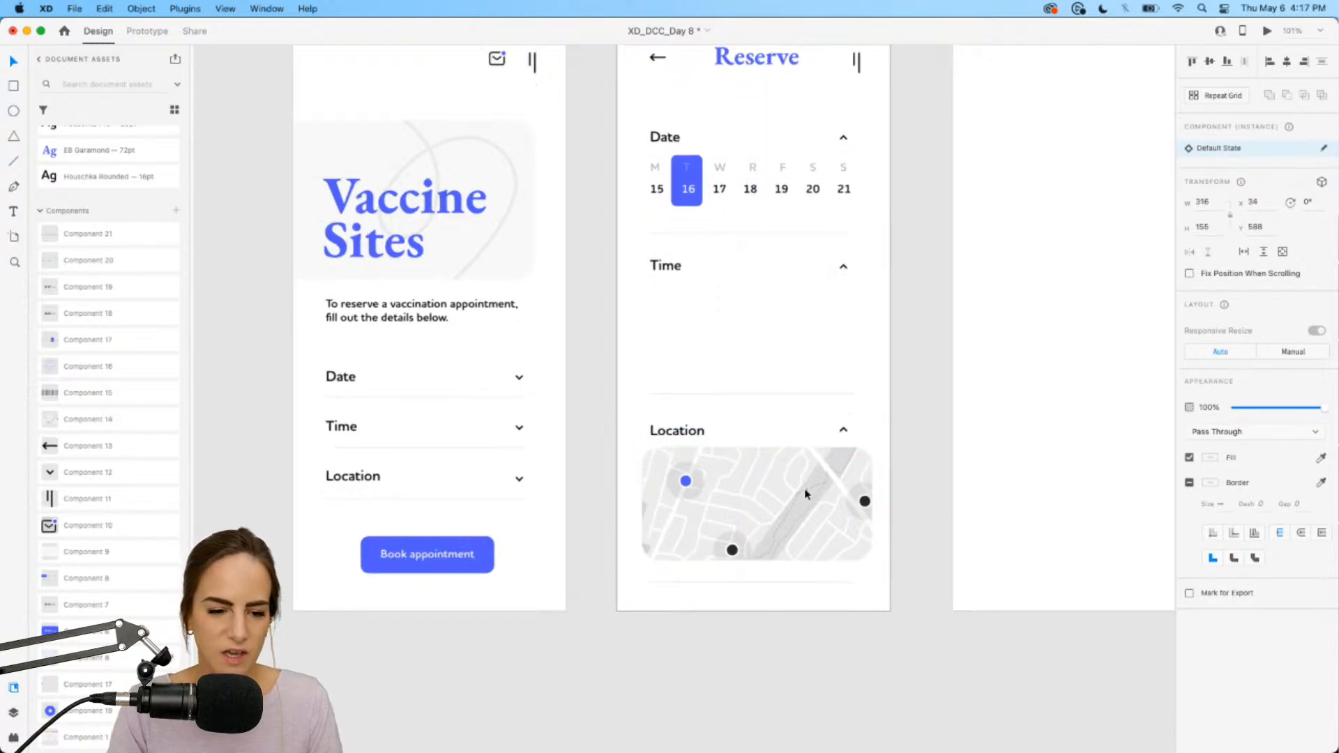
pyautogui.hscroll(-2, 805, 493)
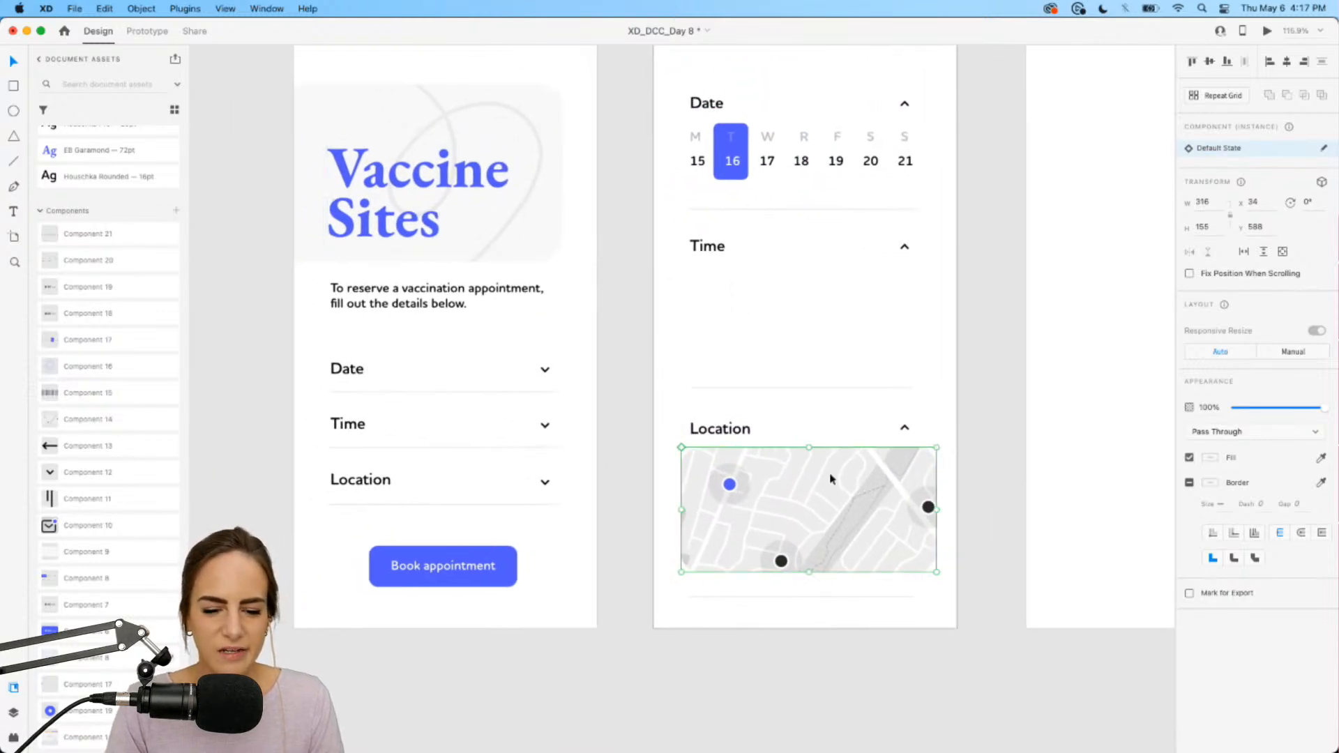
# Step: Try to reposition the map layer inside the rounded frame of the Location map component
pyautogui.doubleClick(833, 509)
pyautogui.doubleClick(831, 511)
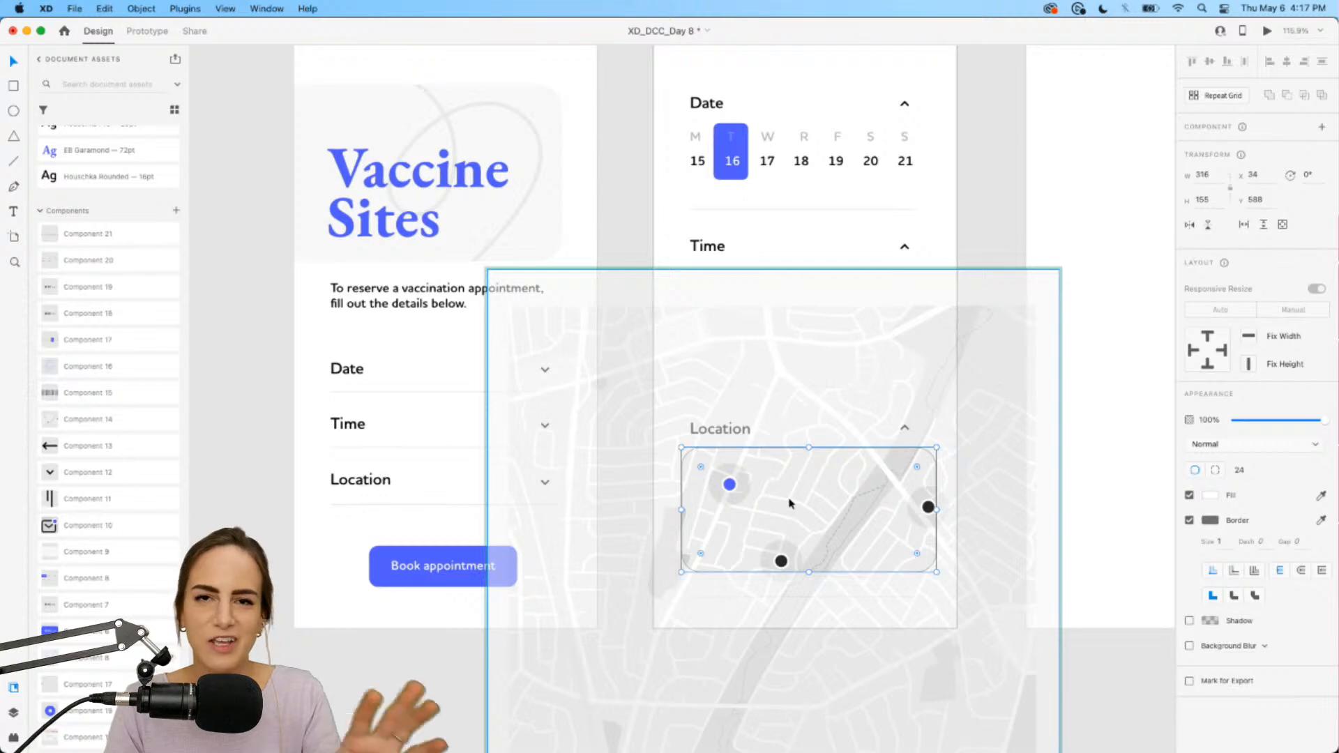
pyautogui.click(763, 506)
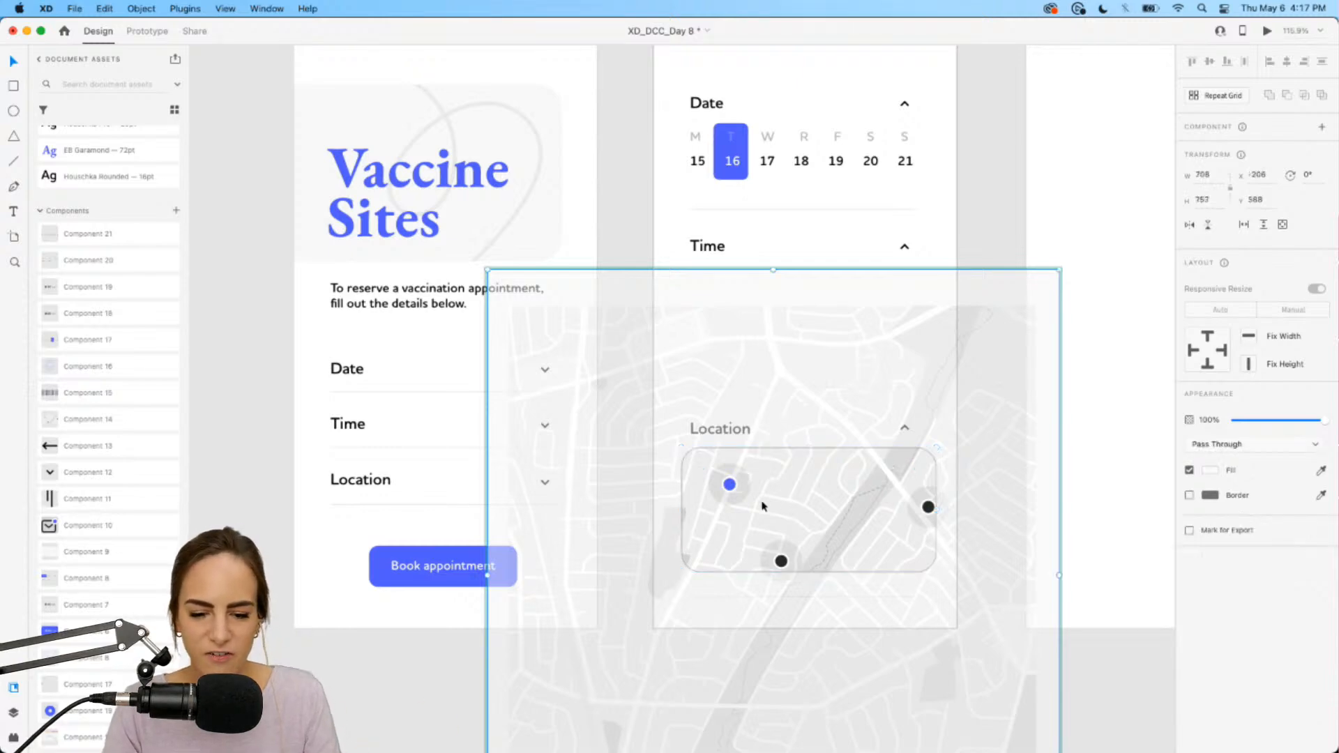
pyautogui.moveTo(762, 509); pyautogui.dragTo(783, 453)
pyautogui.moveTo(990, 471); pyautogui.dragTo(1046, 436)
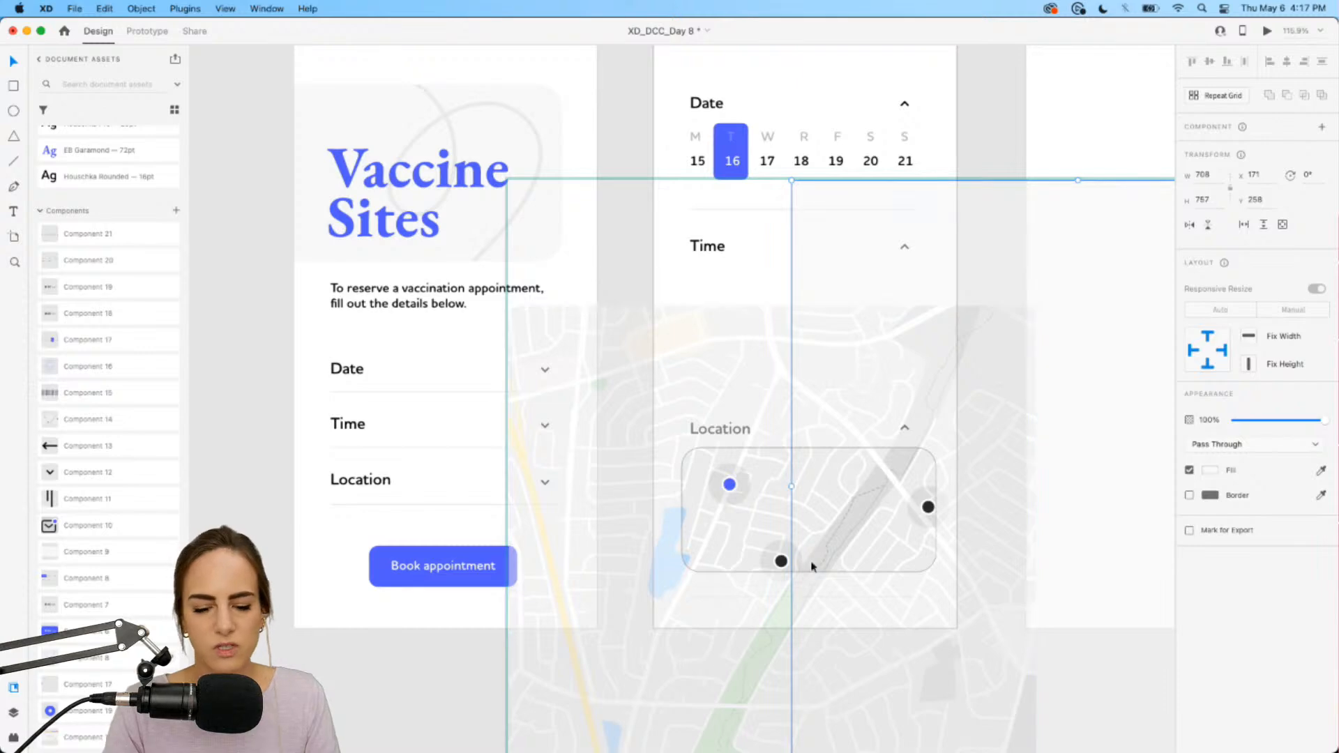
pyautogui.moveTo(874, 497); pyautogui.dragTo(604, 529)
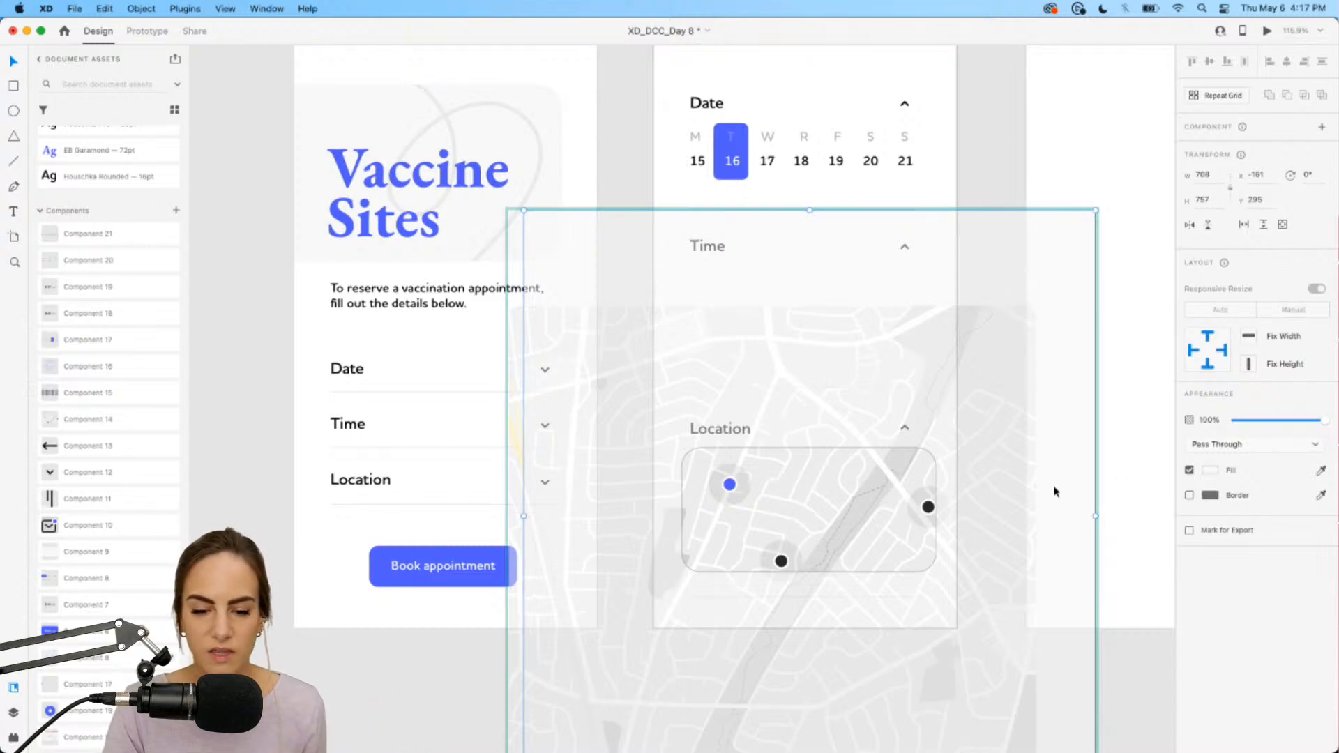
pyautogui.click(1117, 499)
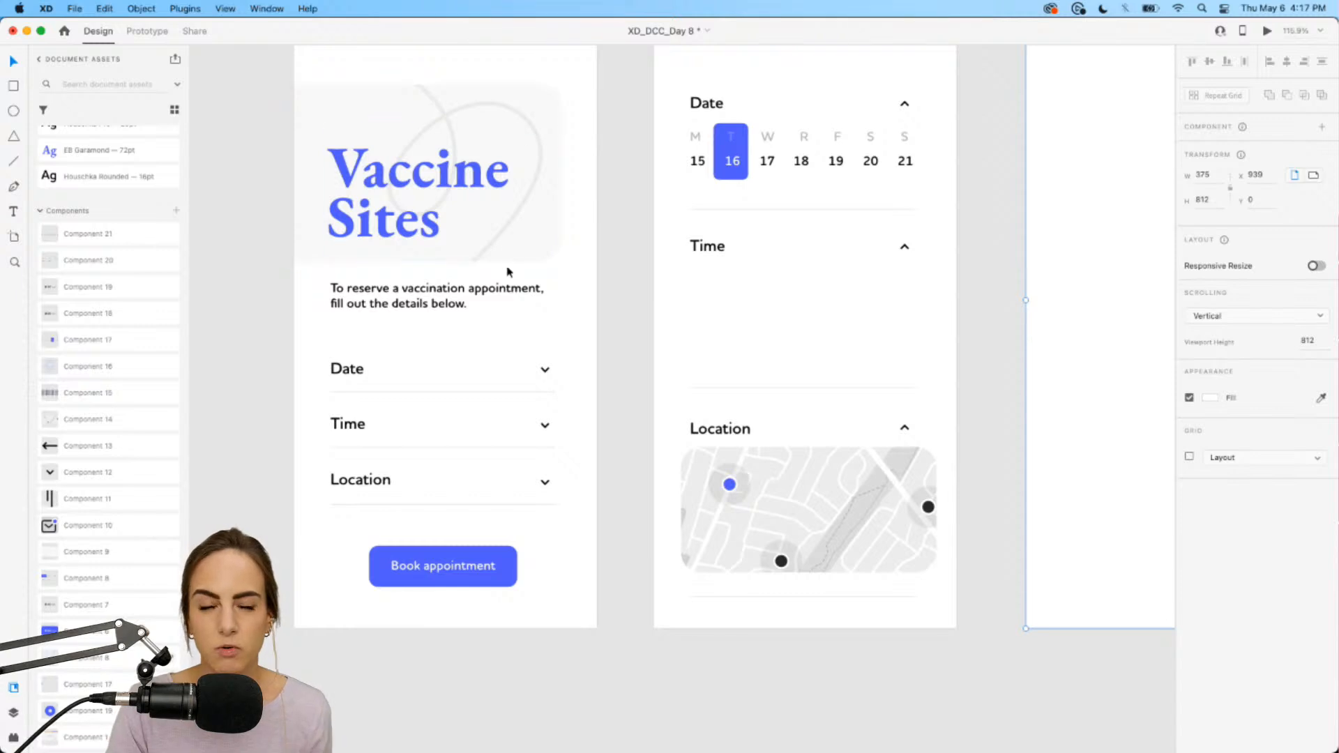
pyautogui.click(880, 330)
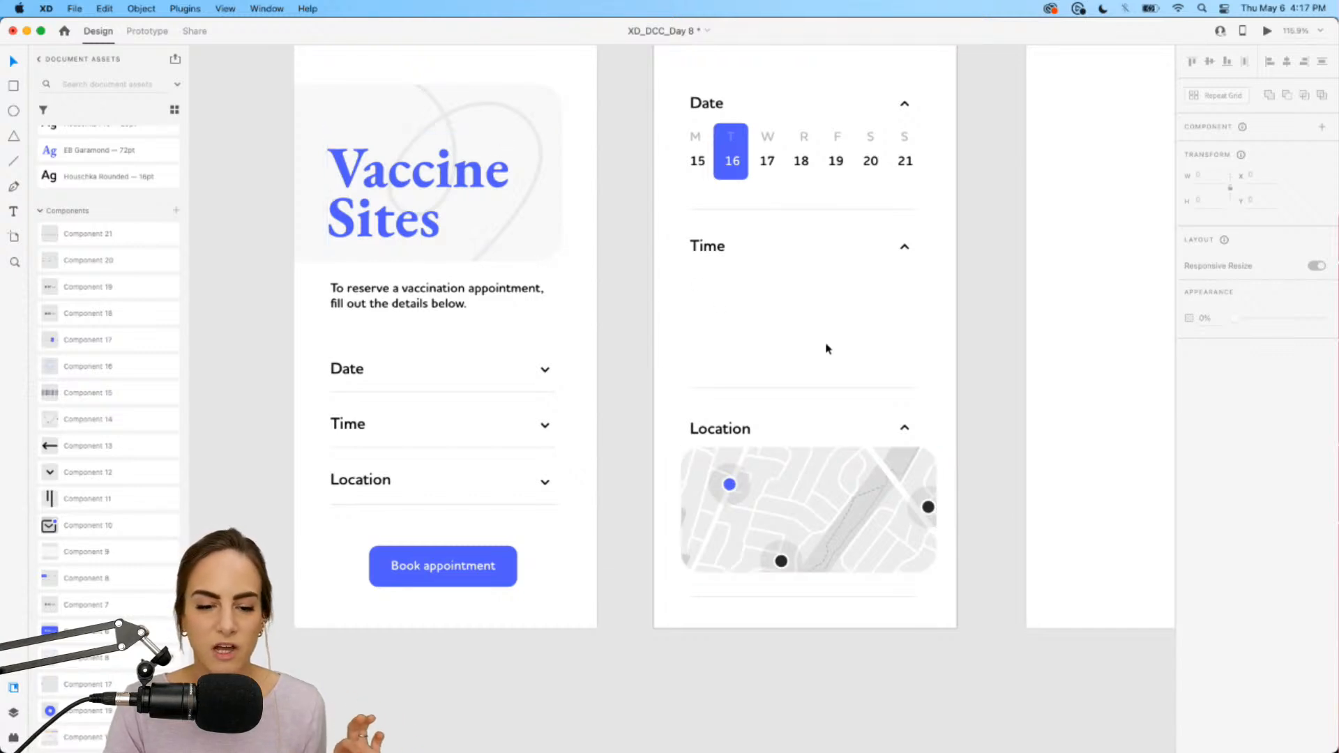
pyautogui.scroll(3, 825, 347)
pyautogui.scroll(3, 826, 347)
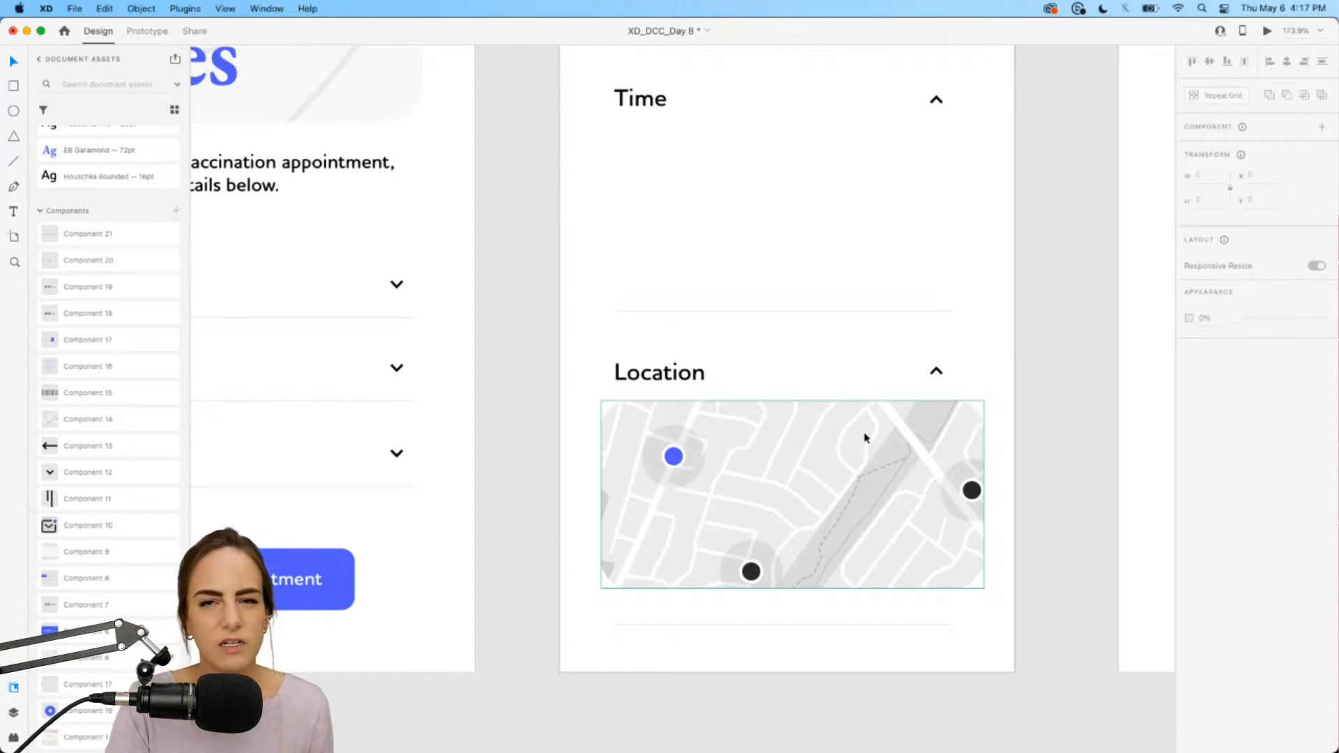
pyautogui.scroll(5, 864, 438)
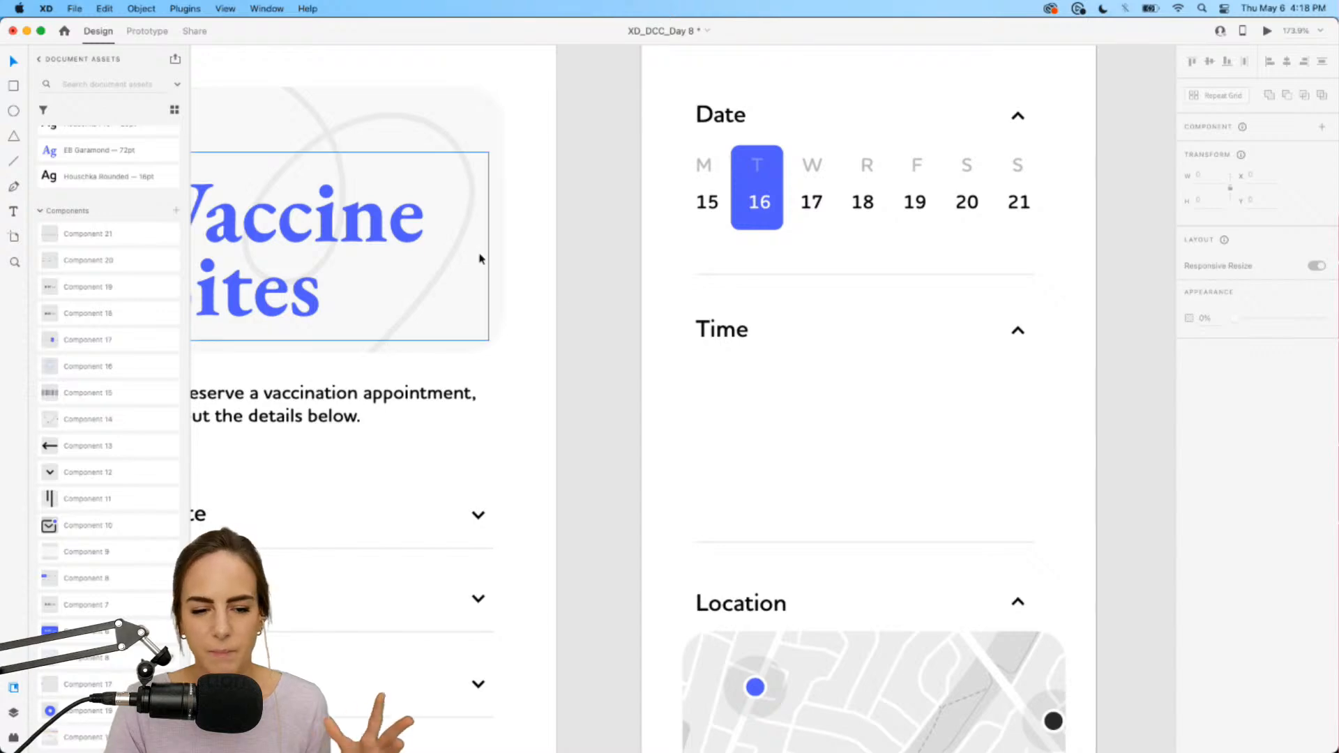
pyautogui.scroll(-5, 796, 423)
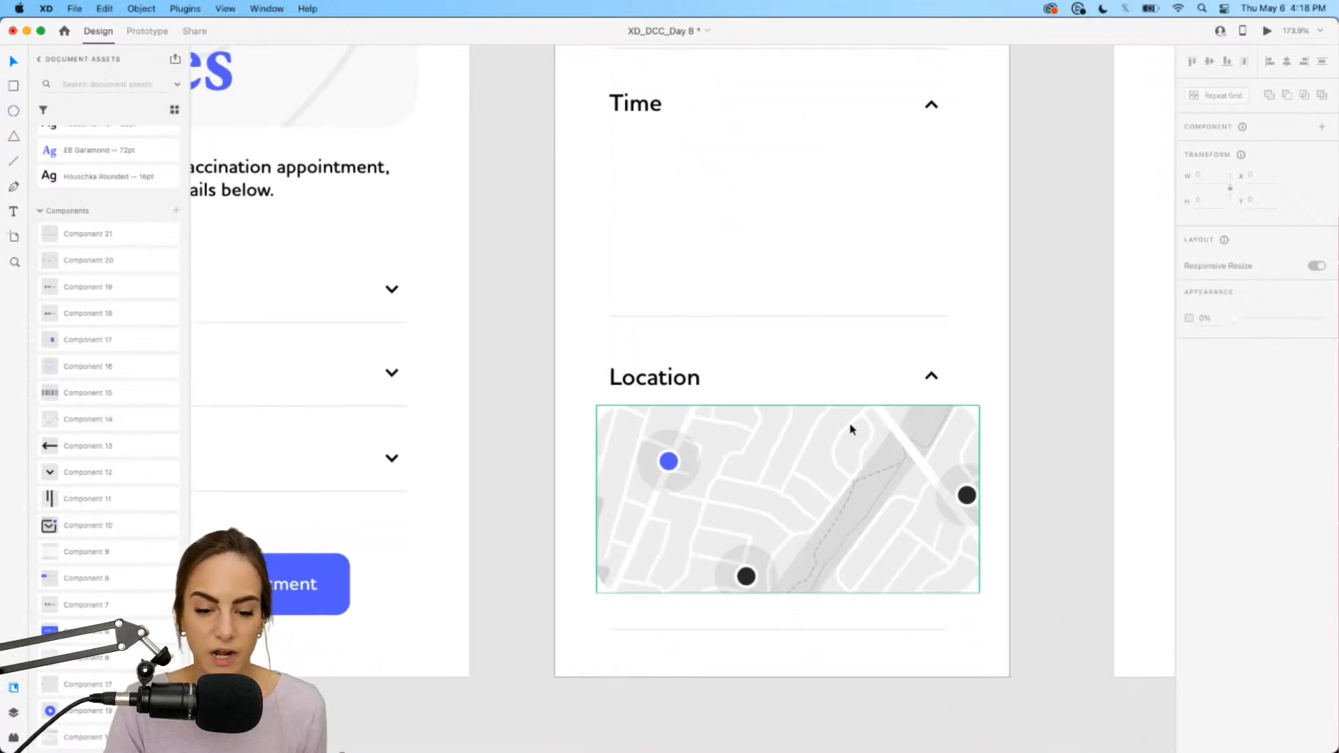
pyautogui.scroll(-5, 849, 457)
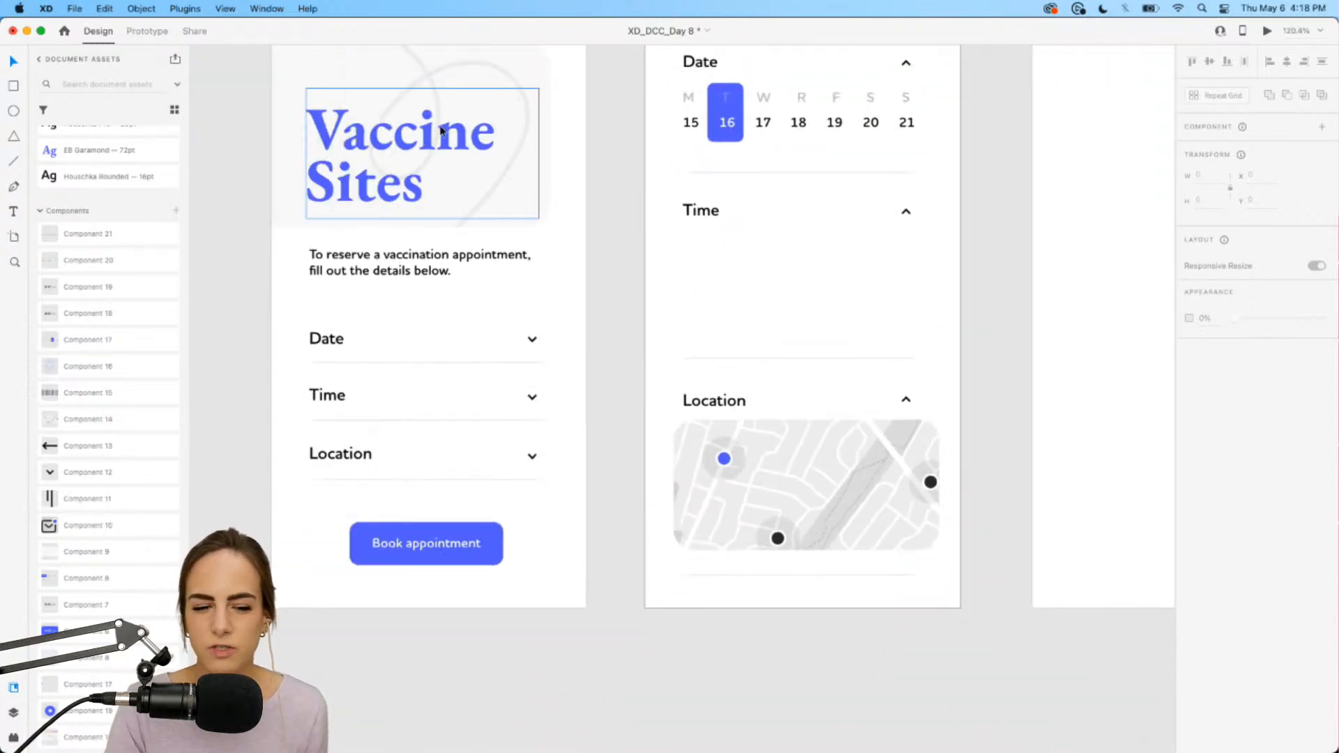
pyautogui.scroll(5, 851, 221)
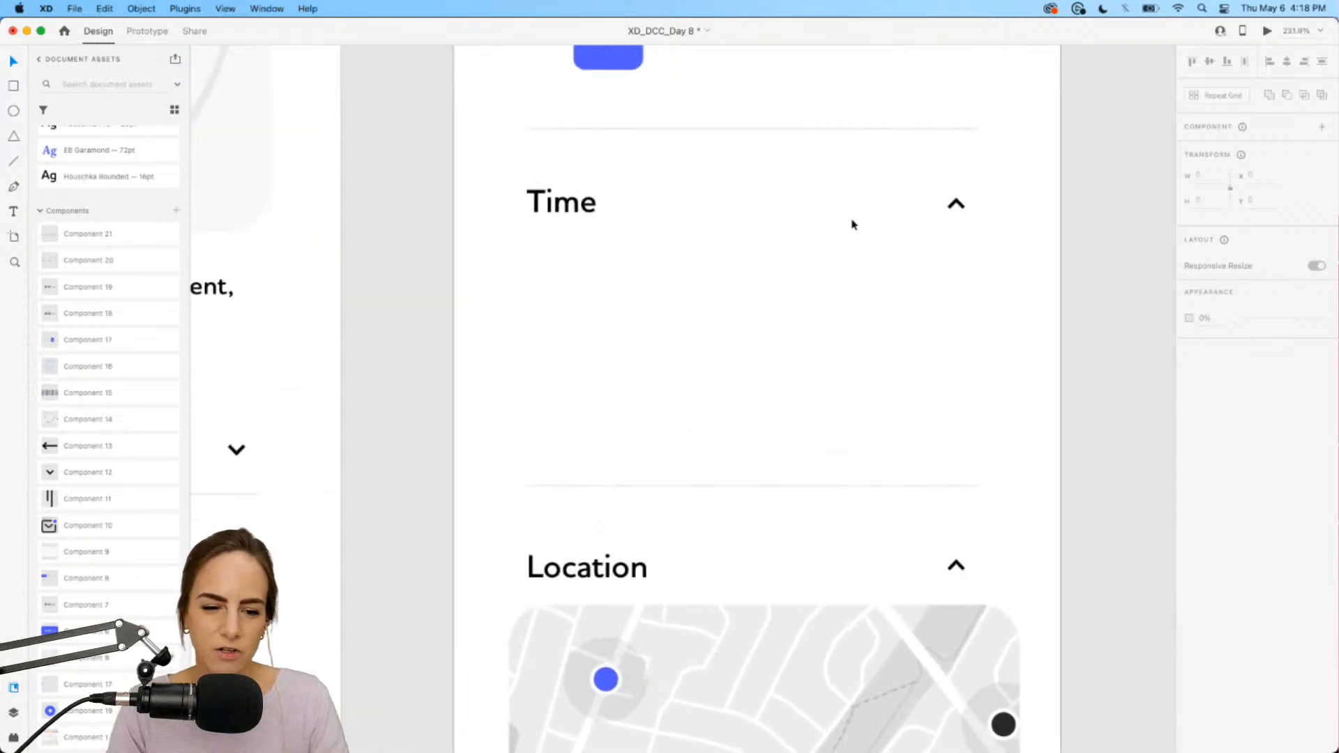
pyautogui.scroll(-3, 851, 225)
pyautogui.scroll(-1, 798, 247)
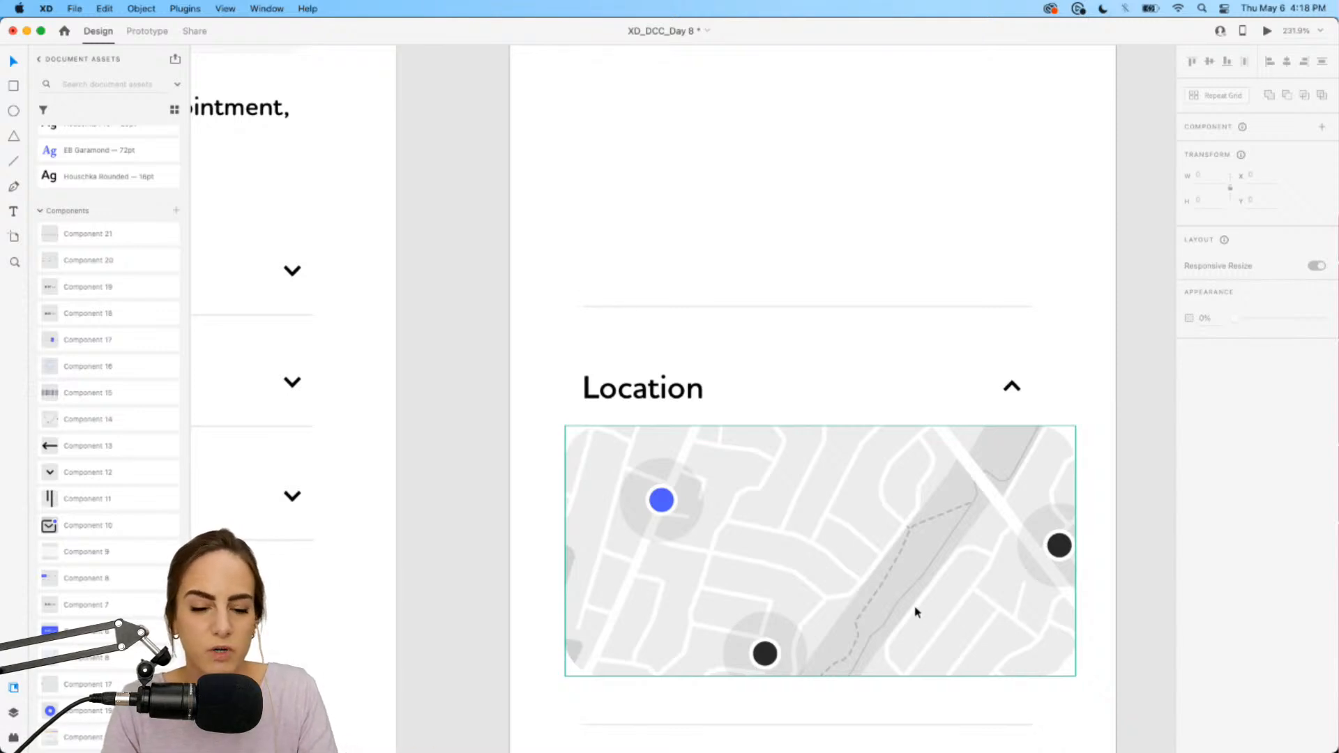
# Step: Draw a rounded rectangle about 92 by 46 under the Time heading at X 46, Y 369, with corner radius 9
pyautogui.scroll(5, 857, 448)
pyautogui.scroll(1, 784, 433)
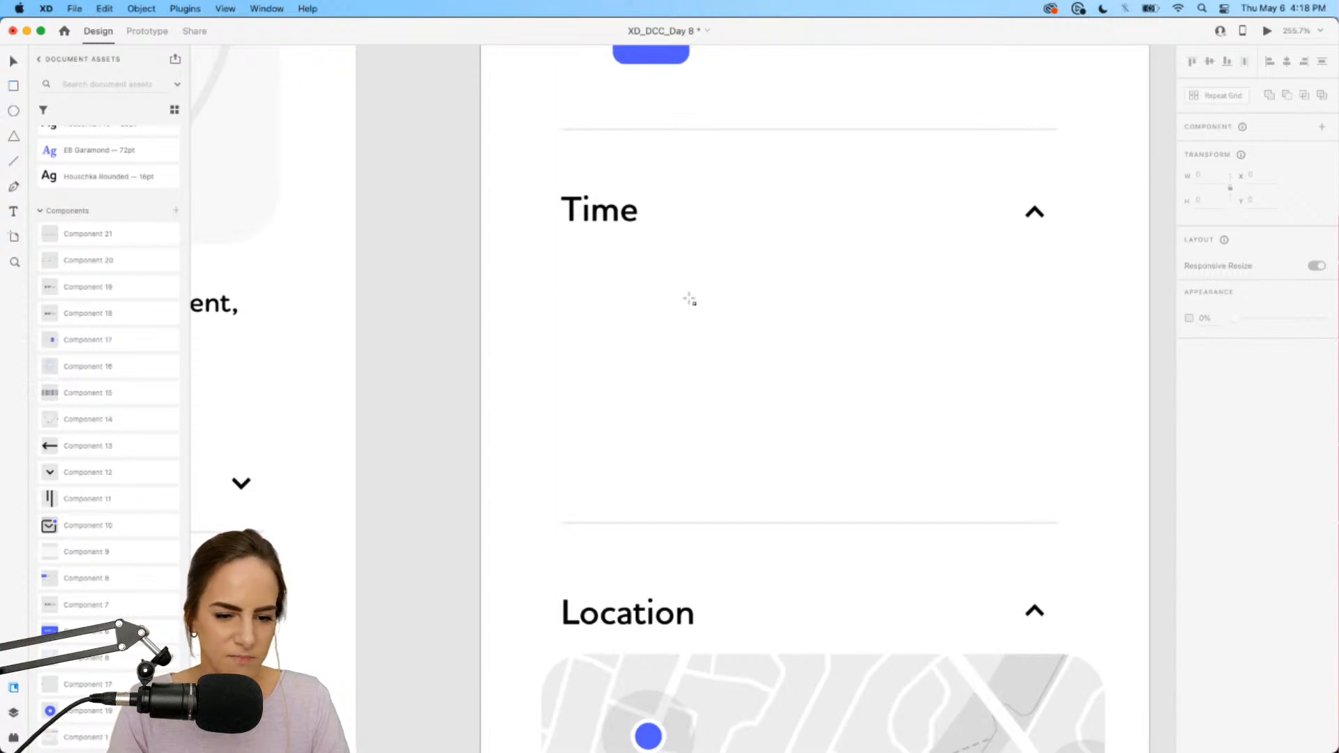
pyautogui.moveTo(564, 249); pyautogui.dragTo(728, 338)
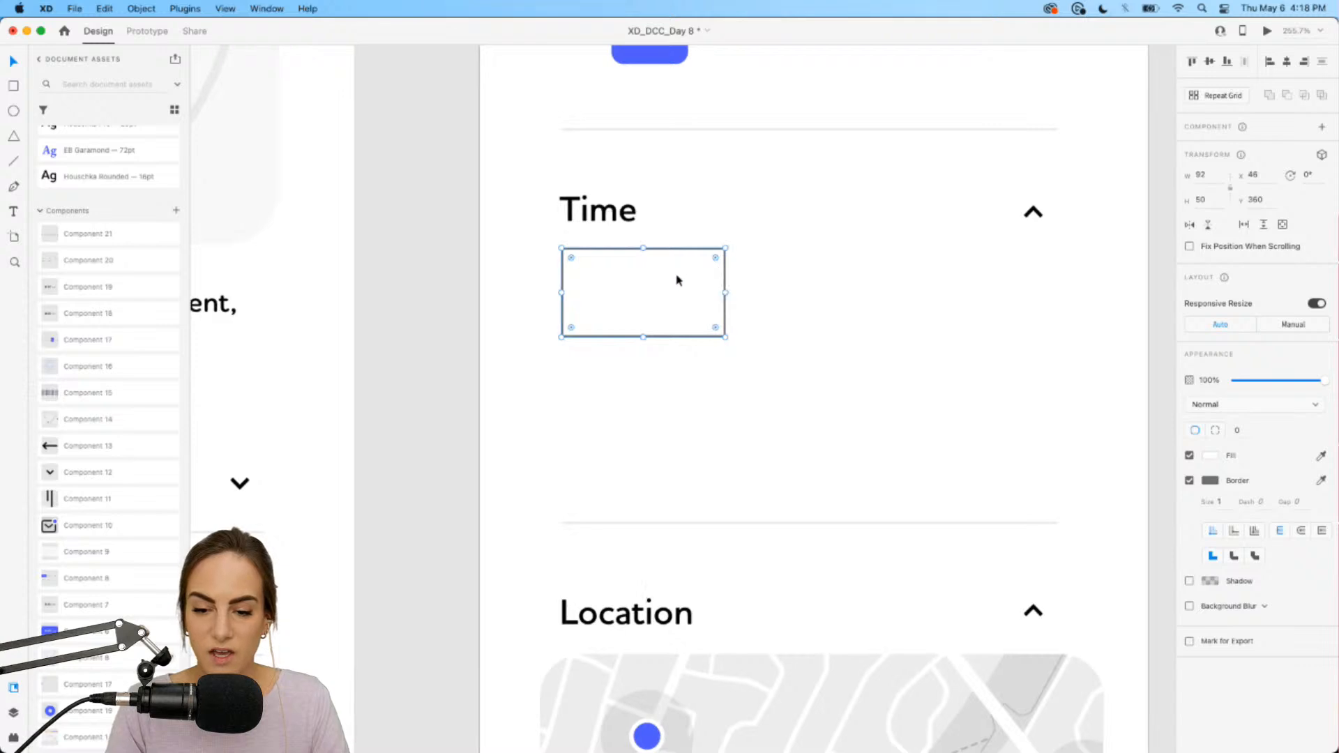
pyautogui.moveTo(676, 279); pyautogui.dragTo(709, 280)
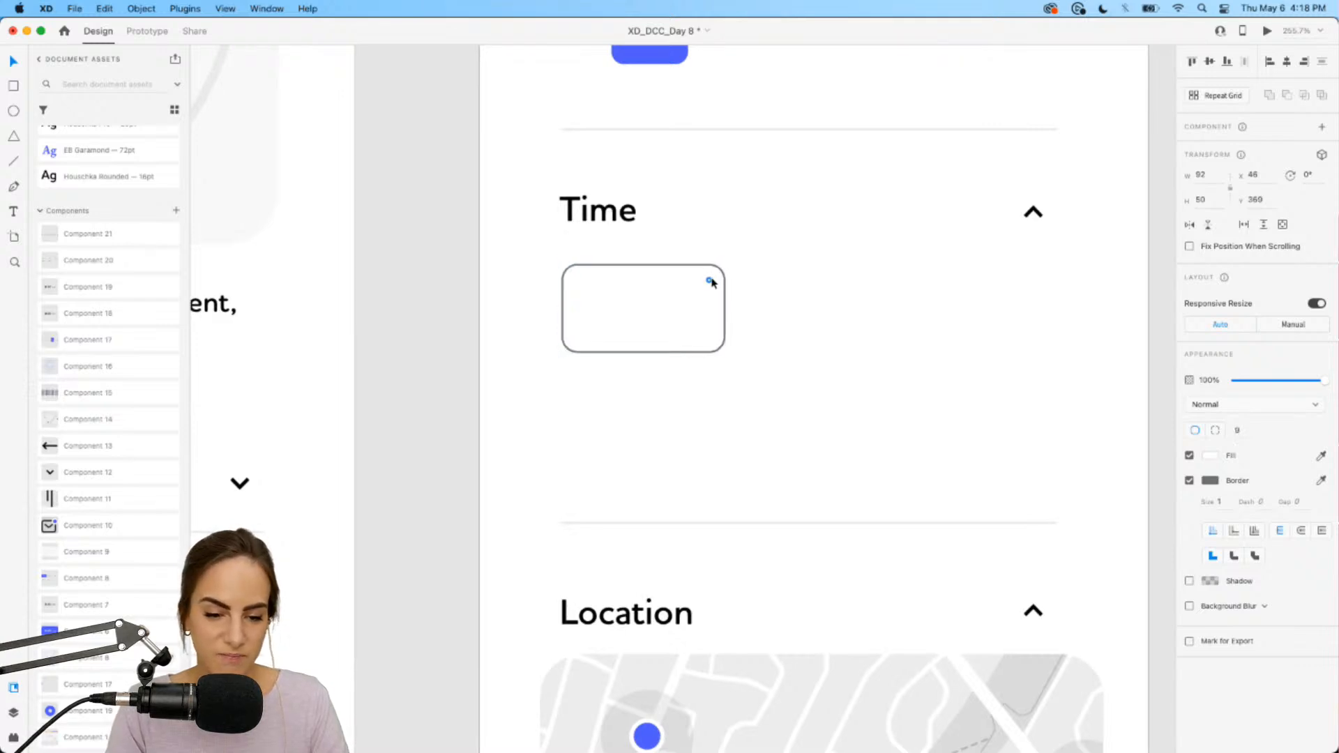
pyautogui.moveTo(643, 352); pyautogui.dragTo(642, 344)
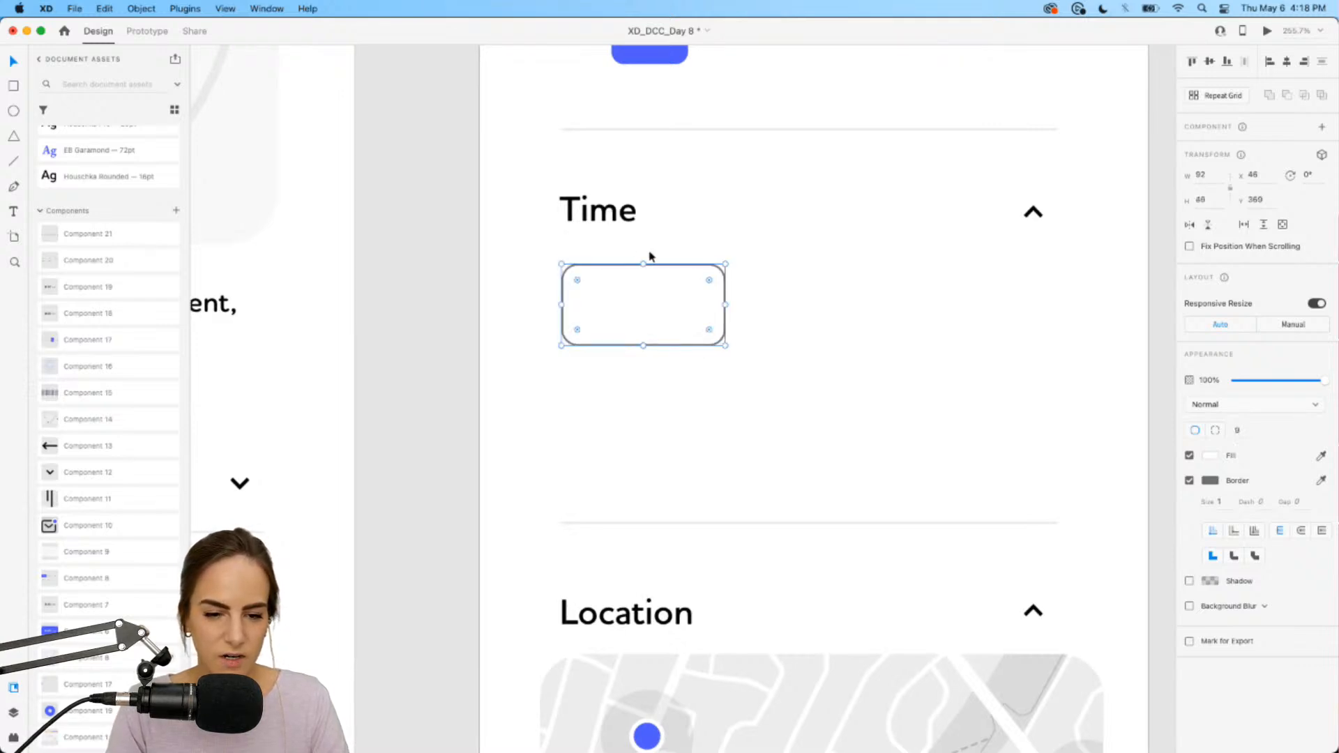
# Step: Copy the 15 from the date picker into the rounded box under Time and change its text to 8:30
pyautogui.scroll(3, 651, 254)
pyautogui.click(575, 207)
pyautogui.doubleClick(576, 207)
pyautogui.scroll(-4, 825, 418)
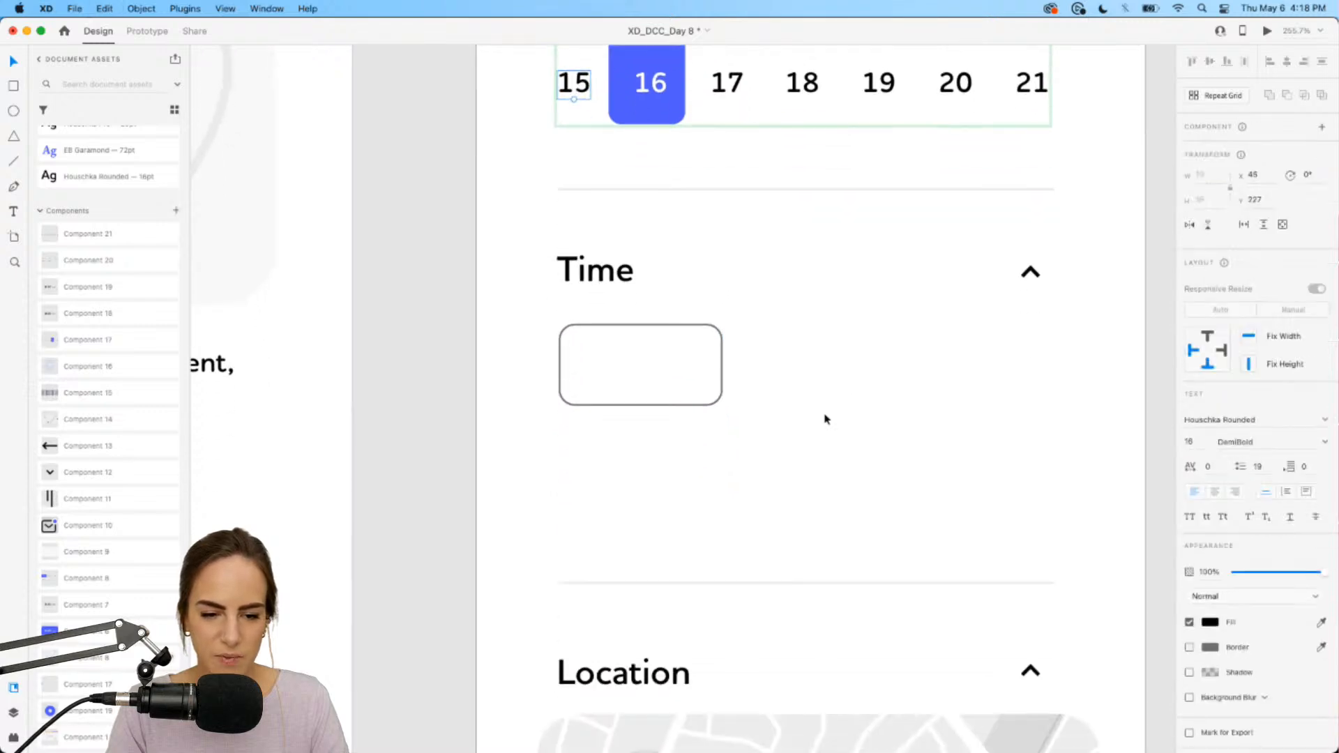
pyautogui.scroll(3, 810, 350)
pyautogui.press('super+v')
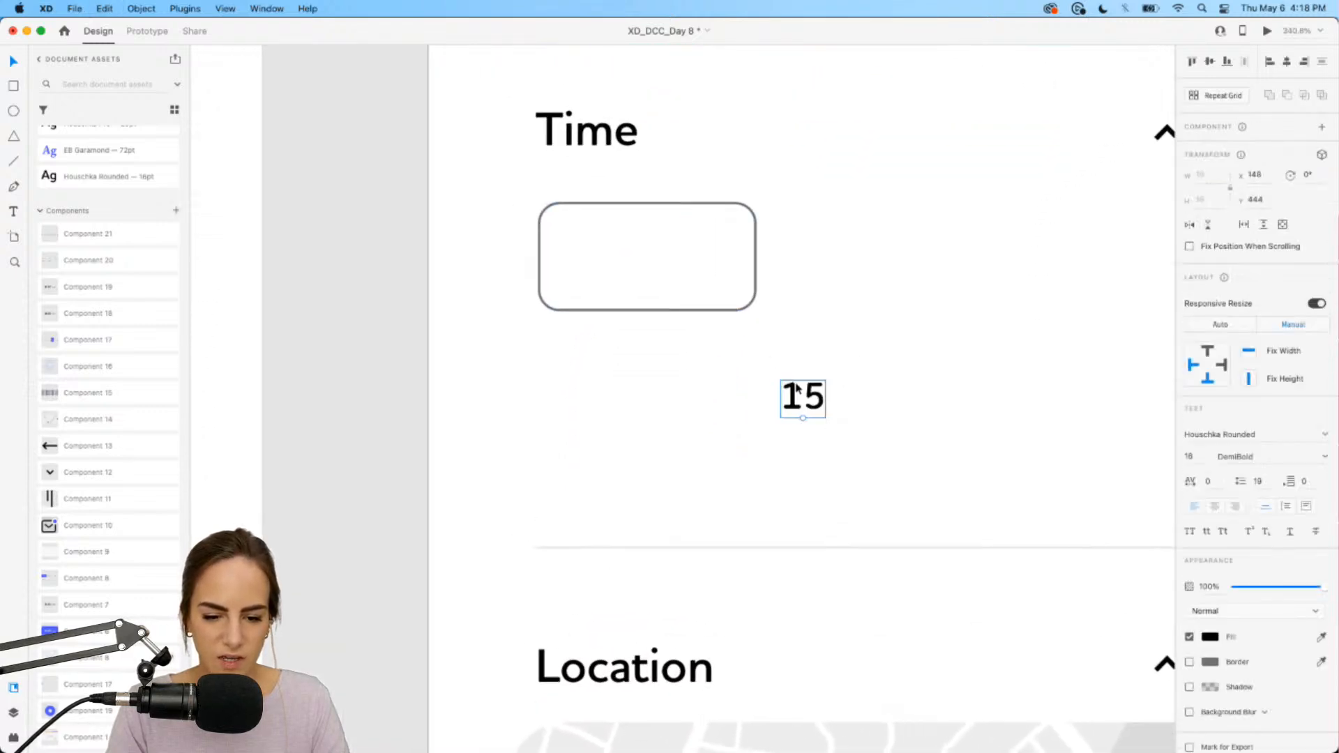
pyautogui.moveTo(796, 388); pyautogui.dragTo(599, 251)
pyautogui.doubleClick(599, 258)
pyautogui.write('8')
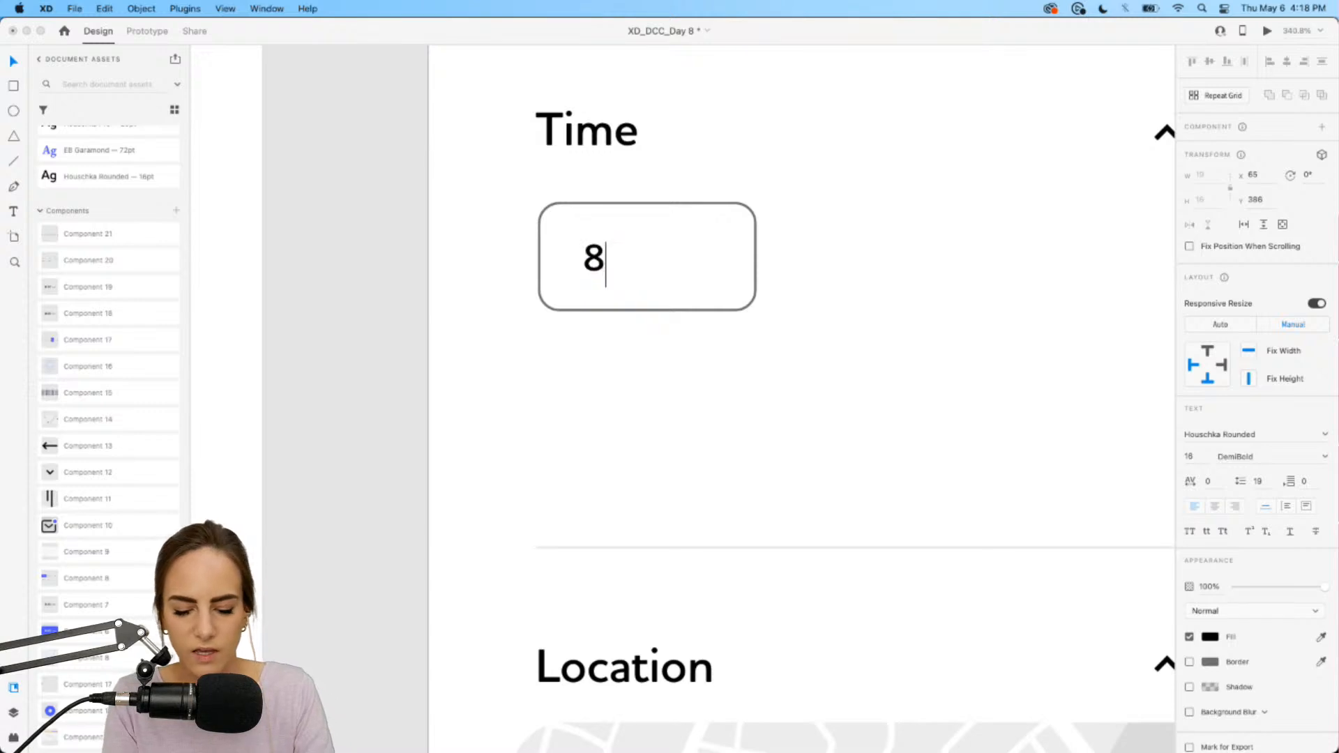
pyautogui.write(':30')
pyautogui.press('Escape')
# Step: Duplicate the 8:30 text, change the copy to "am", and place it beside 8:30 at about X 99, Y 386
pyautogui.moveTo(609, 265); pyautogui.dragTo(679, 265)
pyautogui.press('super+d')
pyautogui.doubleClick(679, 265)
pyautogui.write('am')
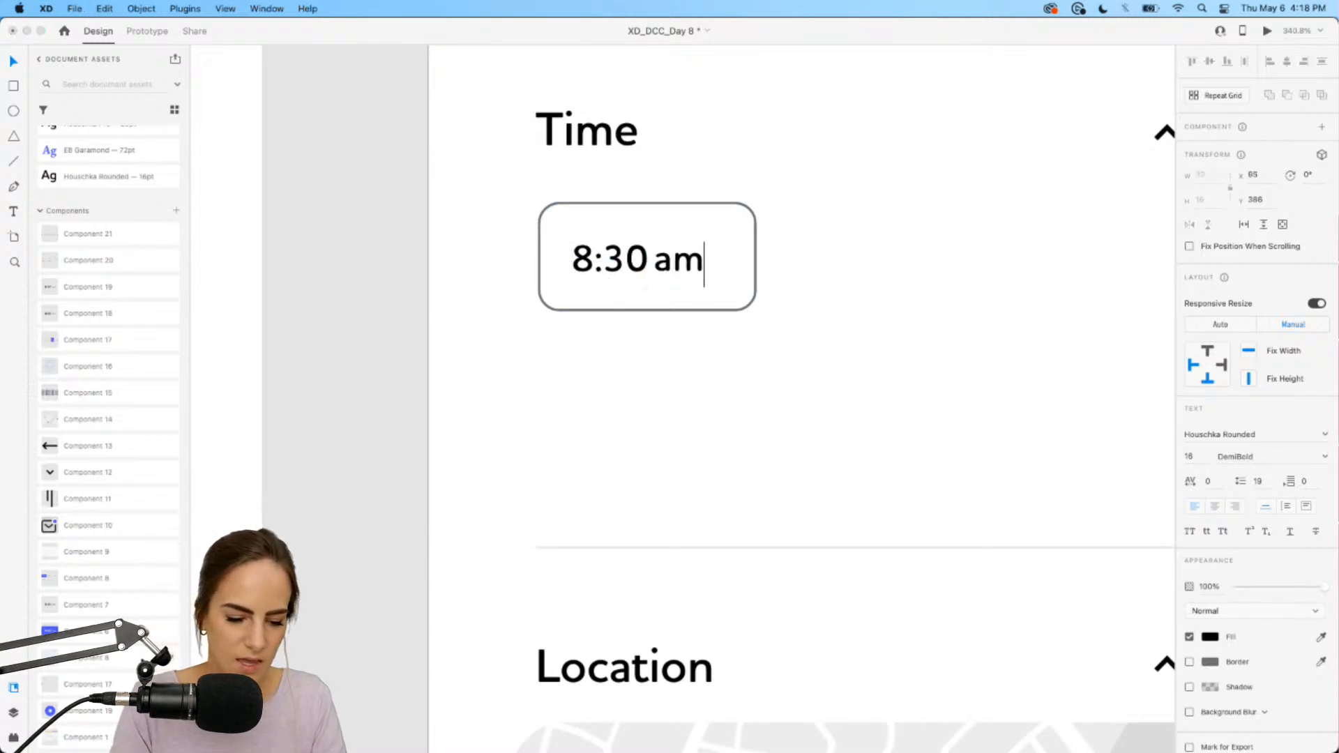
pyautogui.press('Escape')
pyautogui.moveTo(680, 264); pyautogui.dragTo(690, 266)
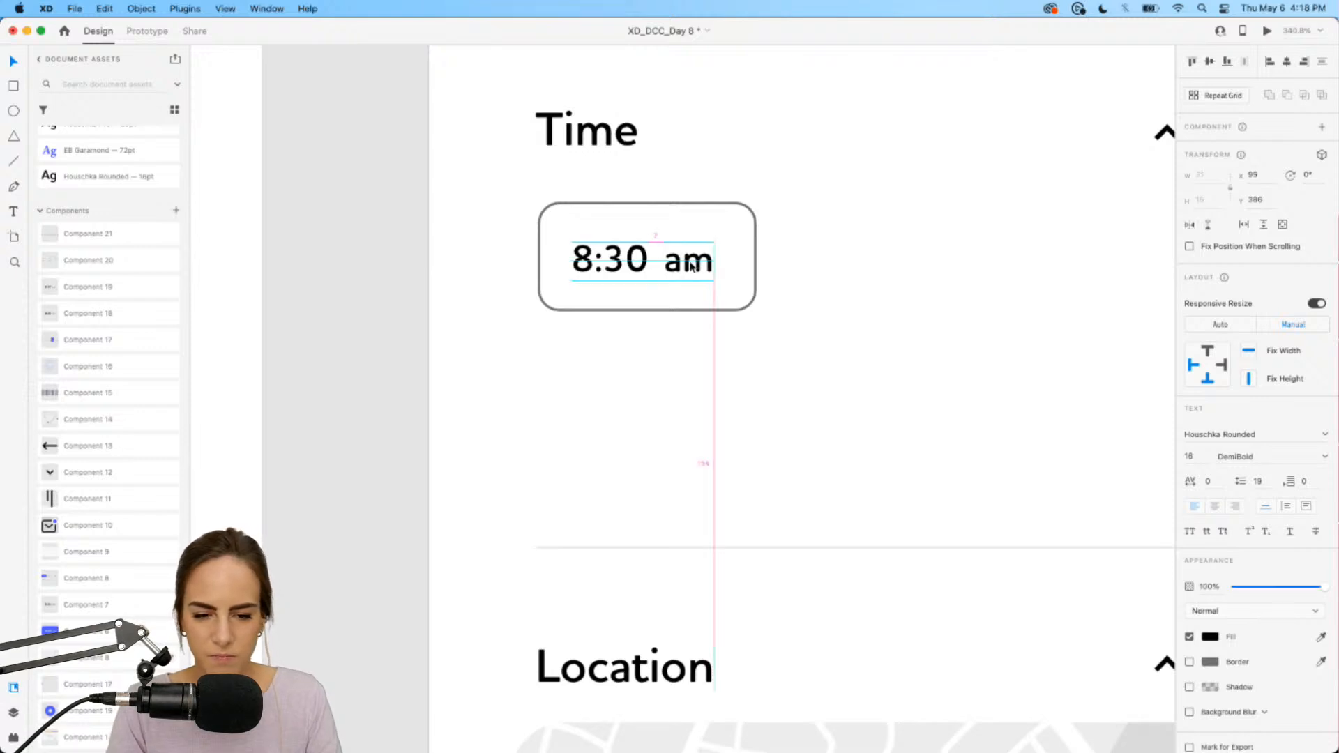
# Step: Adjust the positions of the 8:30 and am texts inside the box, and lower the am text's opacity to grey it out
pyautogui.moveTo(609, 264); pyautogui.dragTo(690, 263)
pyautogui.keyDown('shift'); pyautogui.click(686, 268); pyautogui.keyUp('shift')
pyautogui.click(813, 269)
pyautogui.click(709, 262)
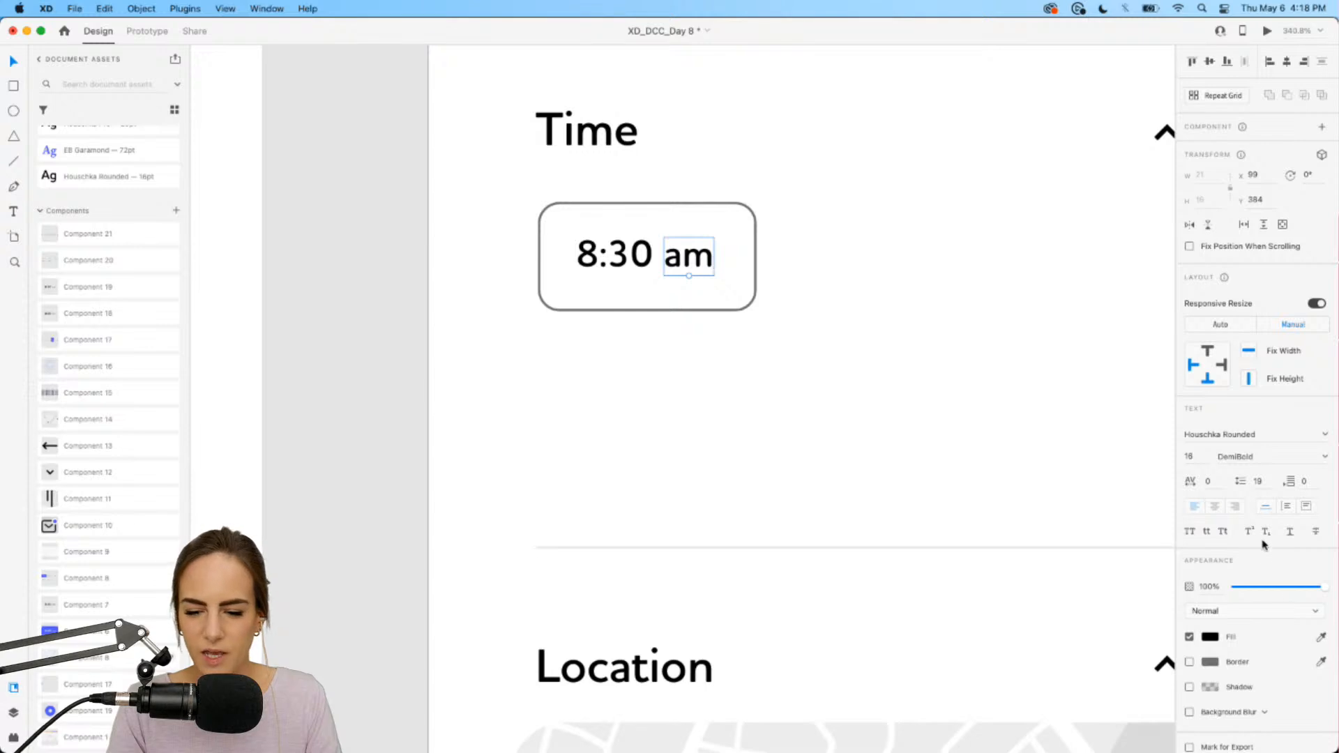
pyautogui.moveTo(1272, 587); pyautogui.dragTo(1262, 588)
pyautogui.click(744, 405)
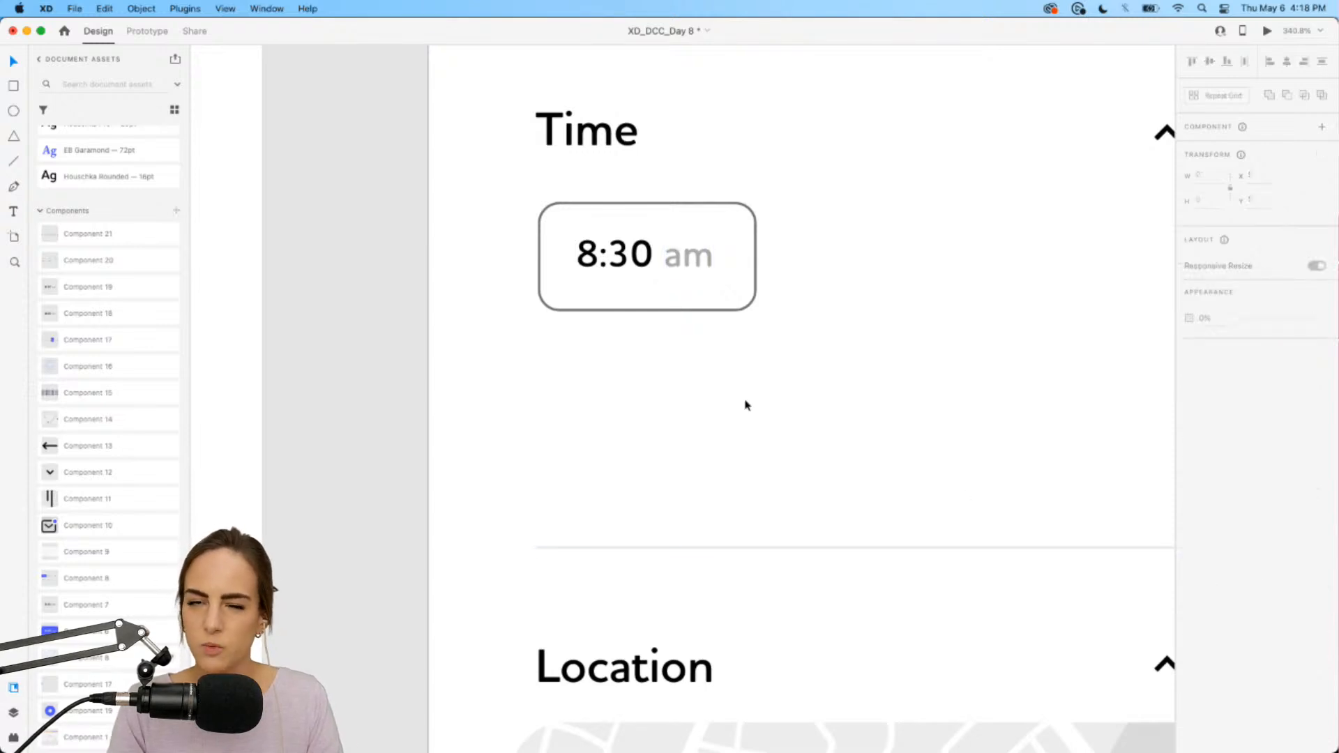
# Step: Resize the time box to about 88 by 43 and give it a light grey #F3F3F3 border of size 2
pyautogui.click(699, 311)
pyautogui.moveTo(755, 313); pyautogui.dragTo(746, 305)
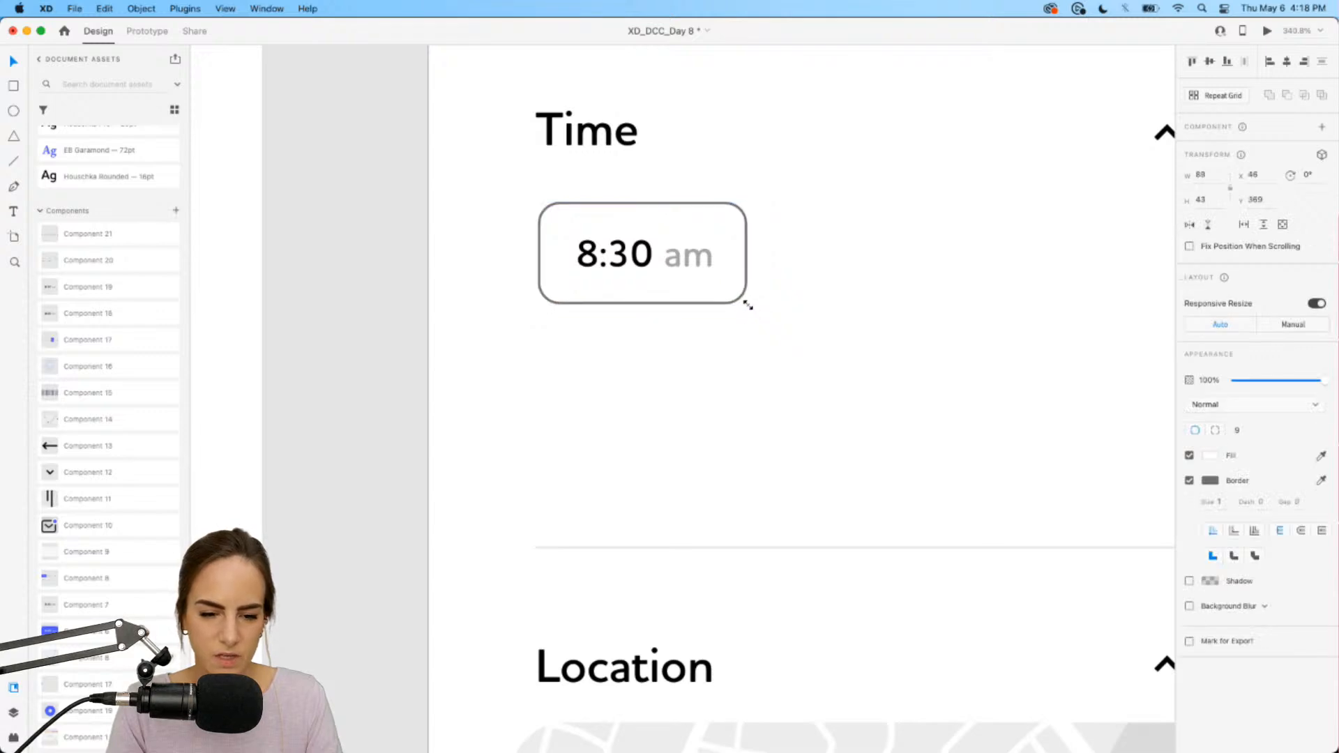
pyautogui.click(1209, 484)
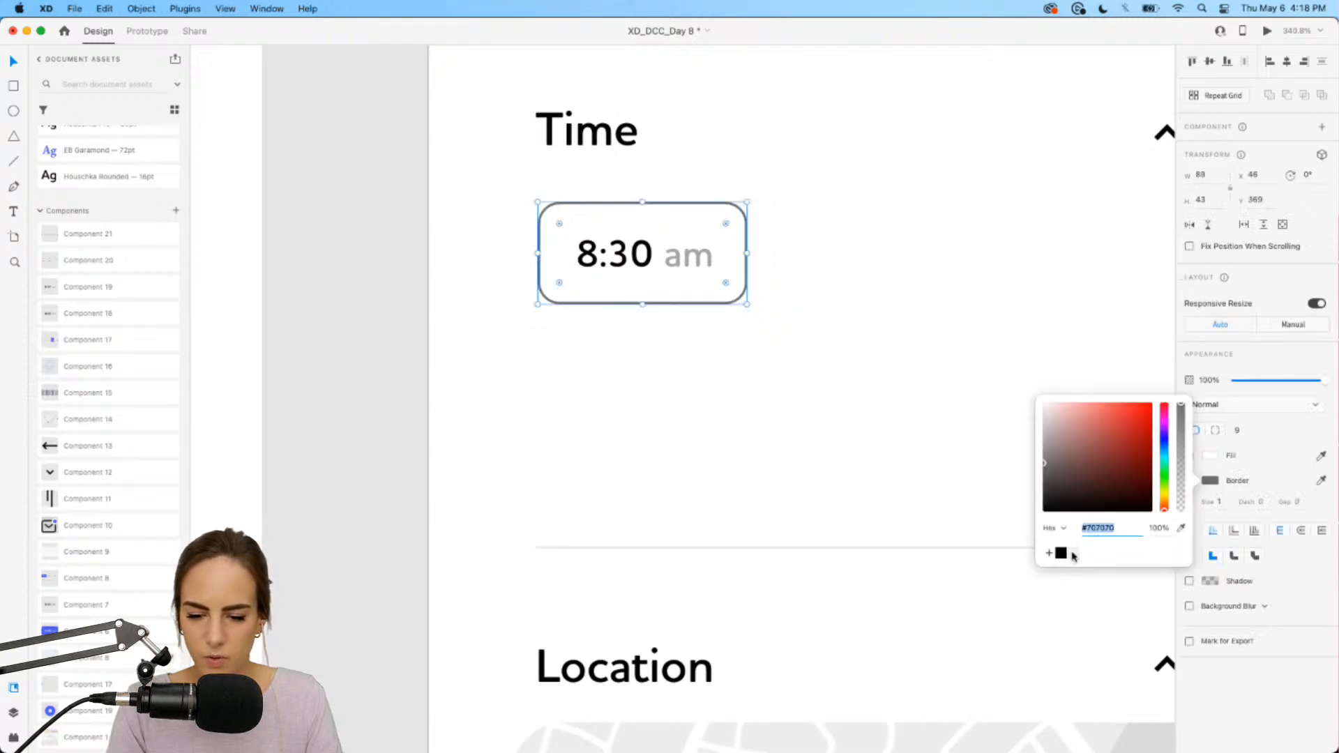
pyautogui.click(1073, 553)
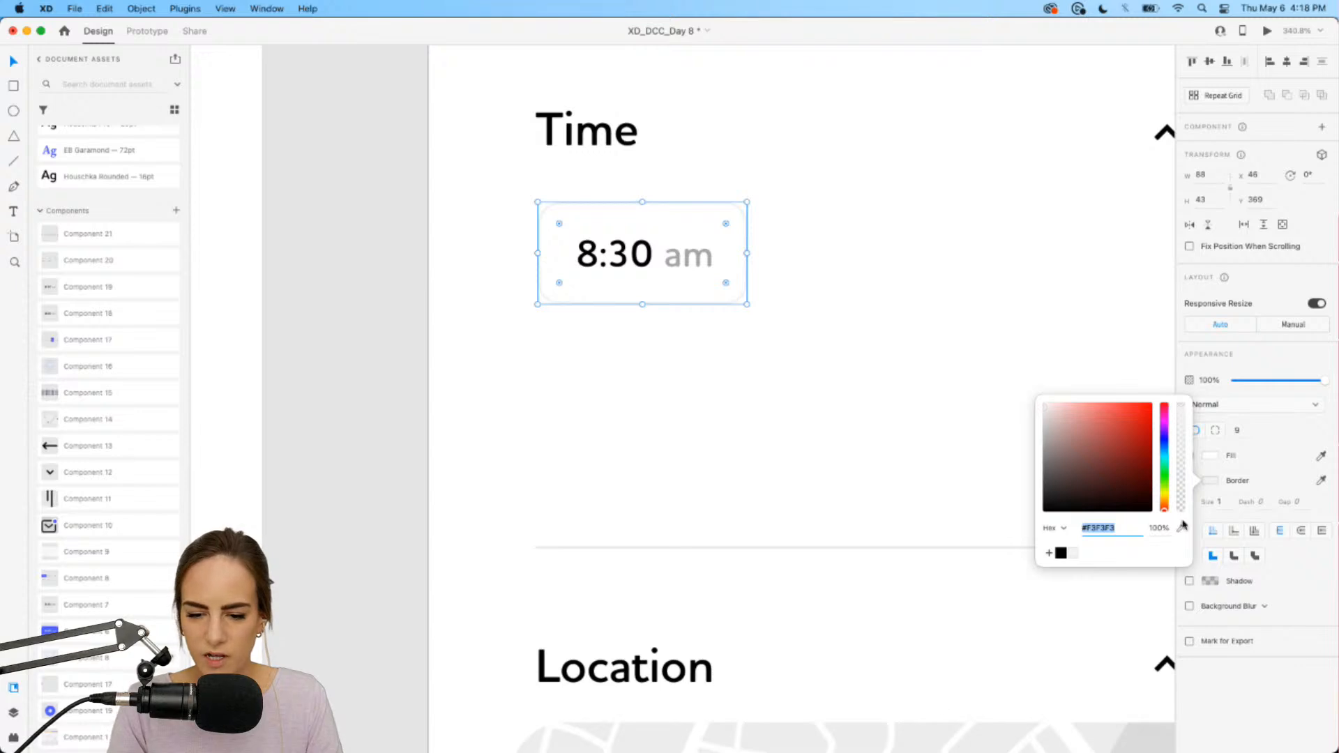
pyautogui.click(1229, 505)
pyautogui.write('2')
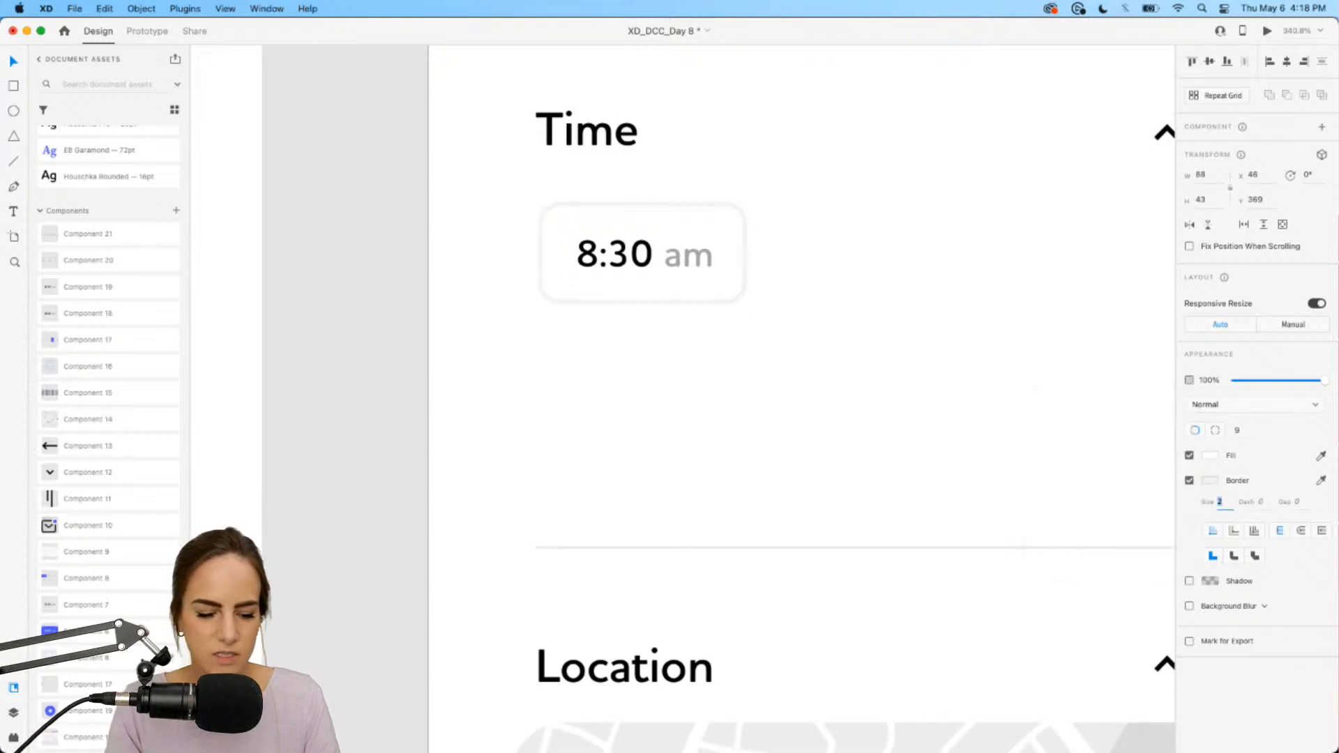
pyautogui.press('Return')
# Step: Group the time box with its 8:30 and am texts
pyautogui.click(751, 416)
pyautogui.scroll(-5, 746, 415)
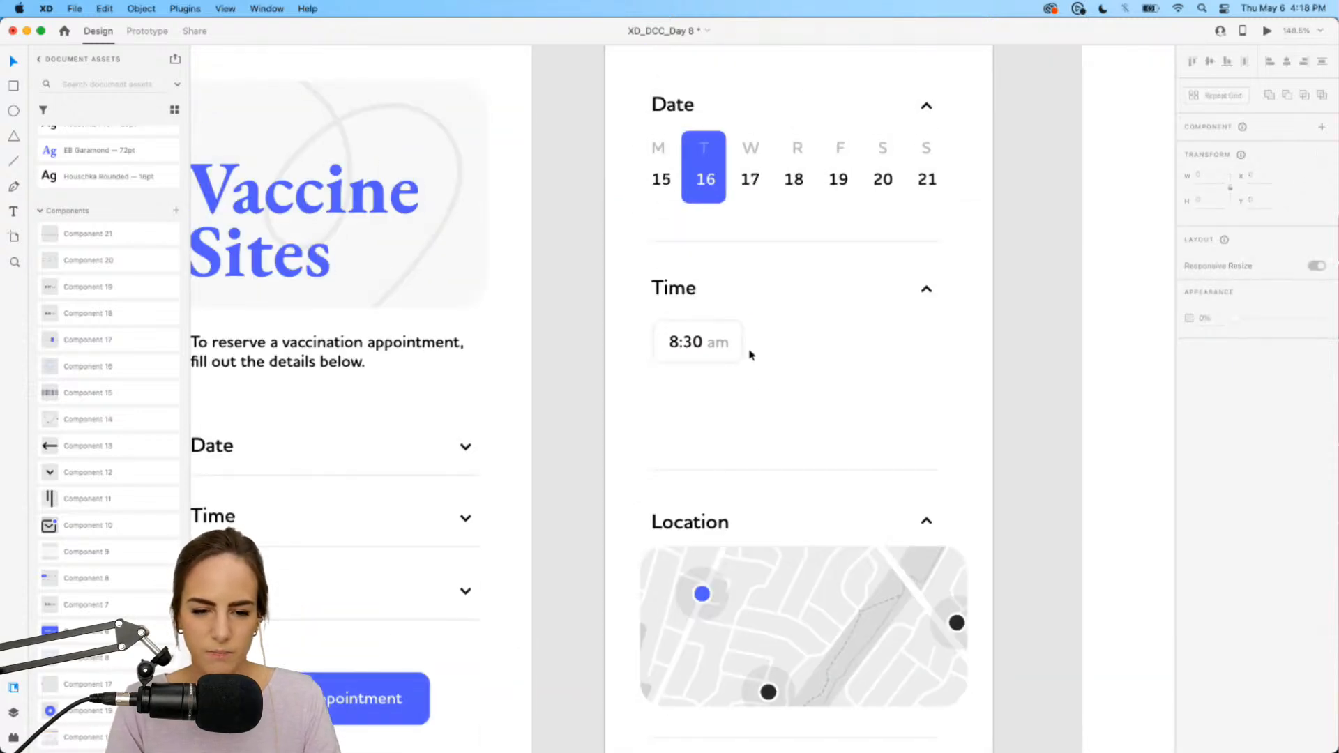
pyautogui.scroll(3, 751, 355)
pyautogui.moveTo(767, 395); pyautogui.dragTo(581, 301)
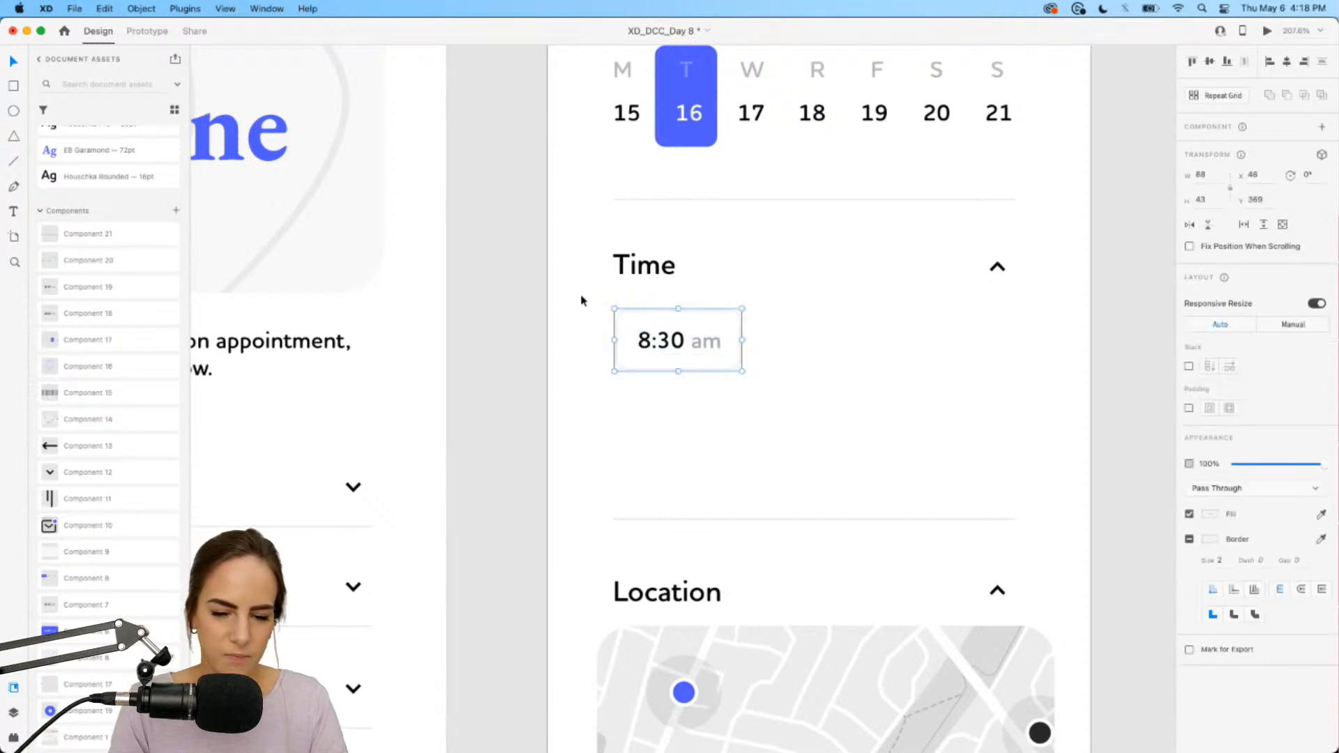
pyautogui.click(756, 350)
pyautogui.scroll(3, 756, 349)
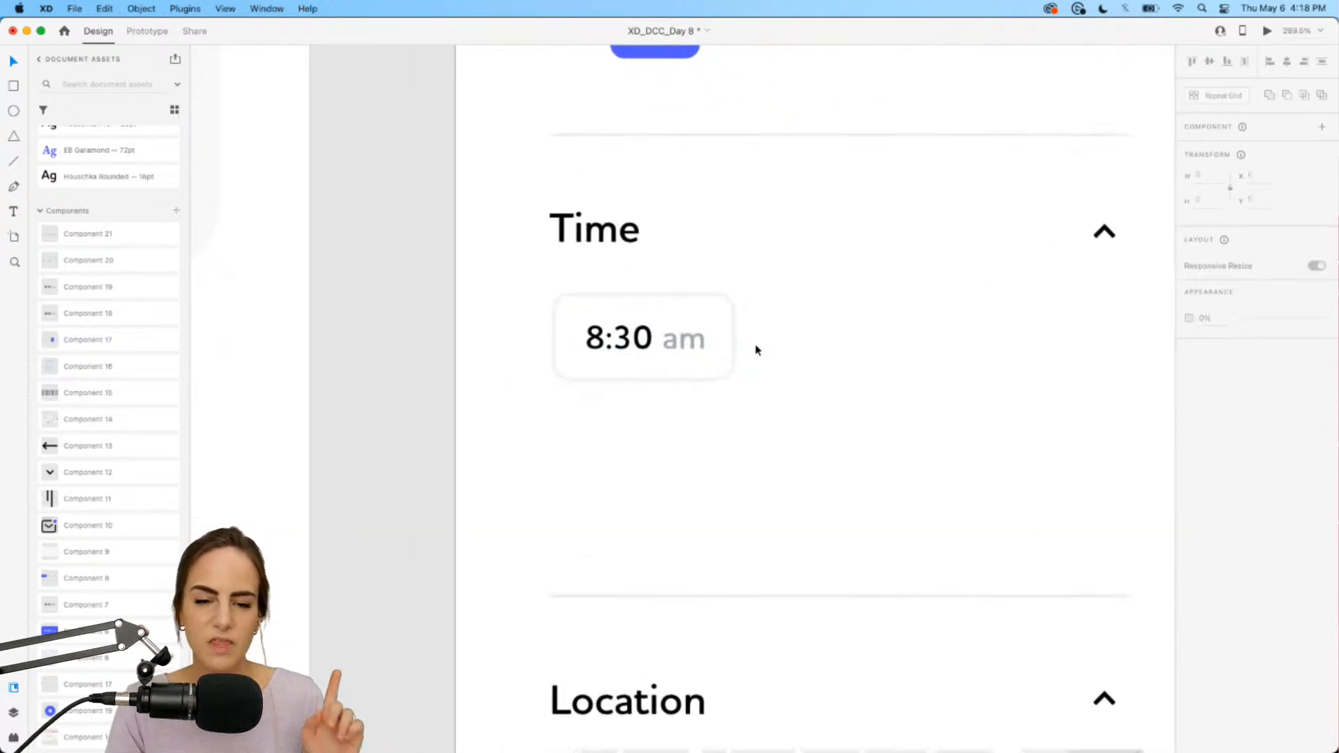
# Step: Duplicate the 8:30 am group twice to form an evenly spaced row of three time slots under Time
pyautogui.scroll(5, 756, 349)
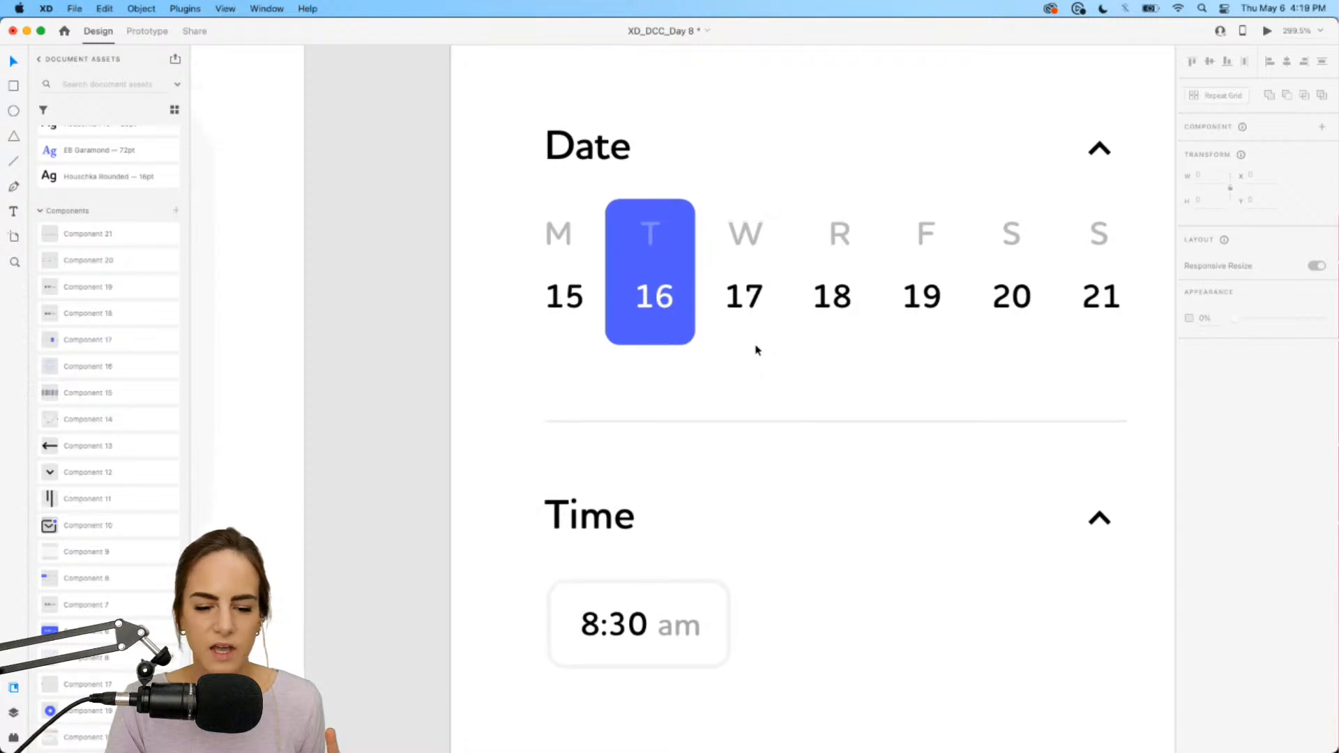
pyautogui.scroll(-4, 642, 412)
pyautogui.click(646, 407)
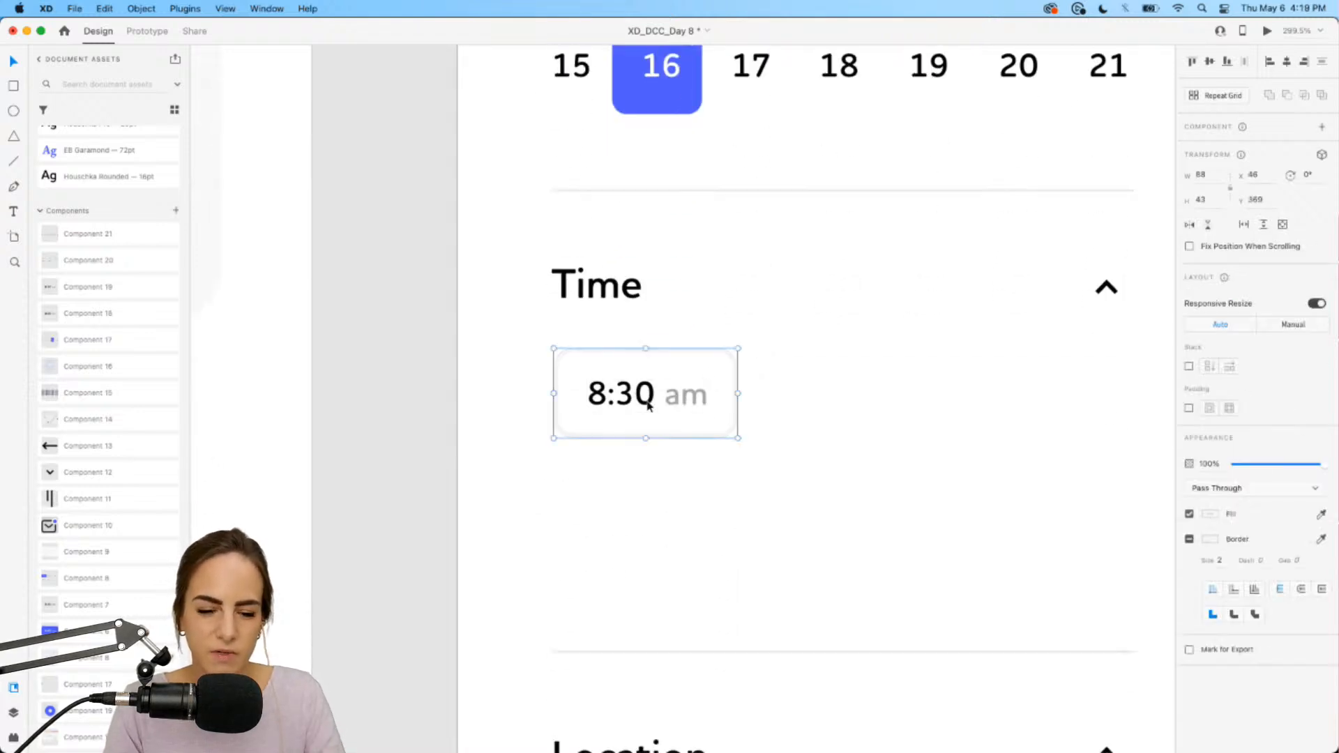
pyautogui.scroll(-3, 827, 438)
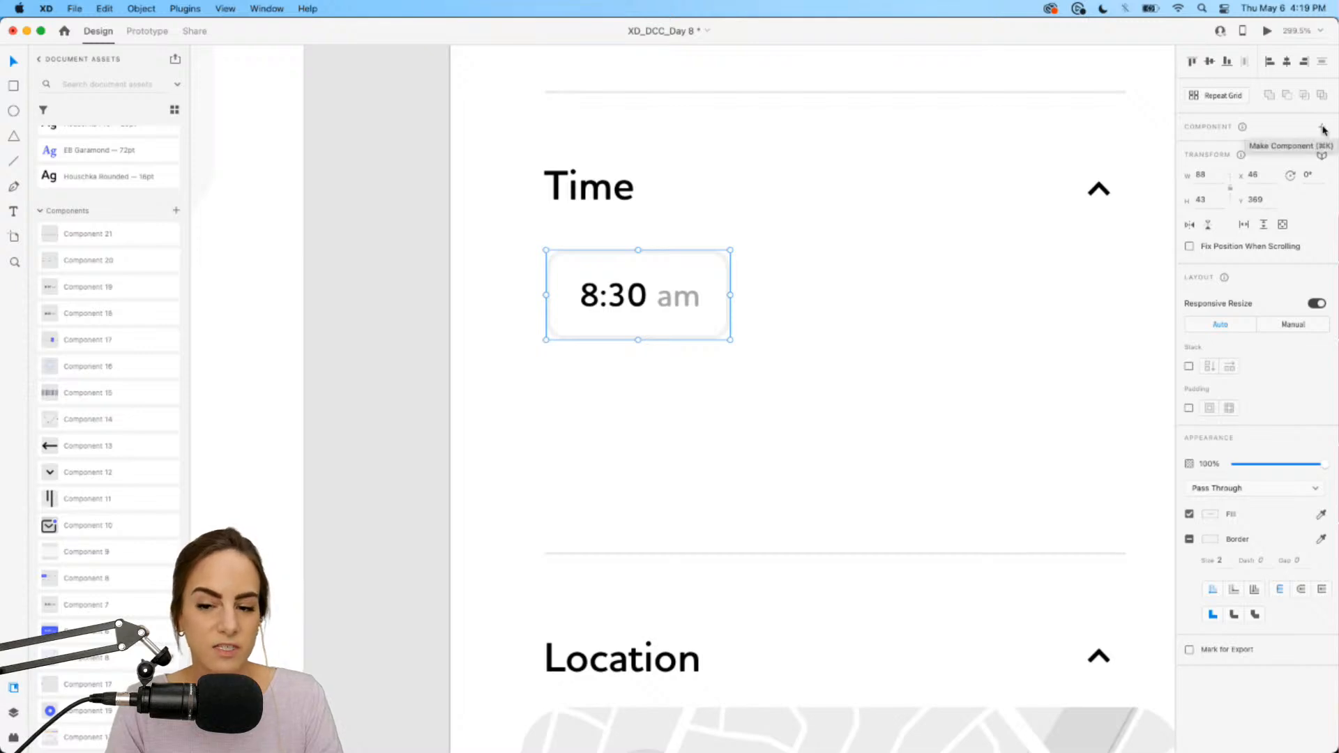
pyautogui.moveTo(632, 299); pyautogui.dragTo(828, 300)
pyautogui.hscroll(3, 828, 300)
pyautogui.press('super+d')
pyautogui.moveTo(710, 295); pyautogui.dragTo(906, 290)
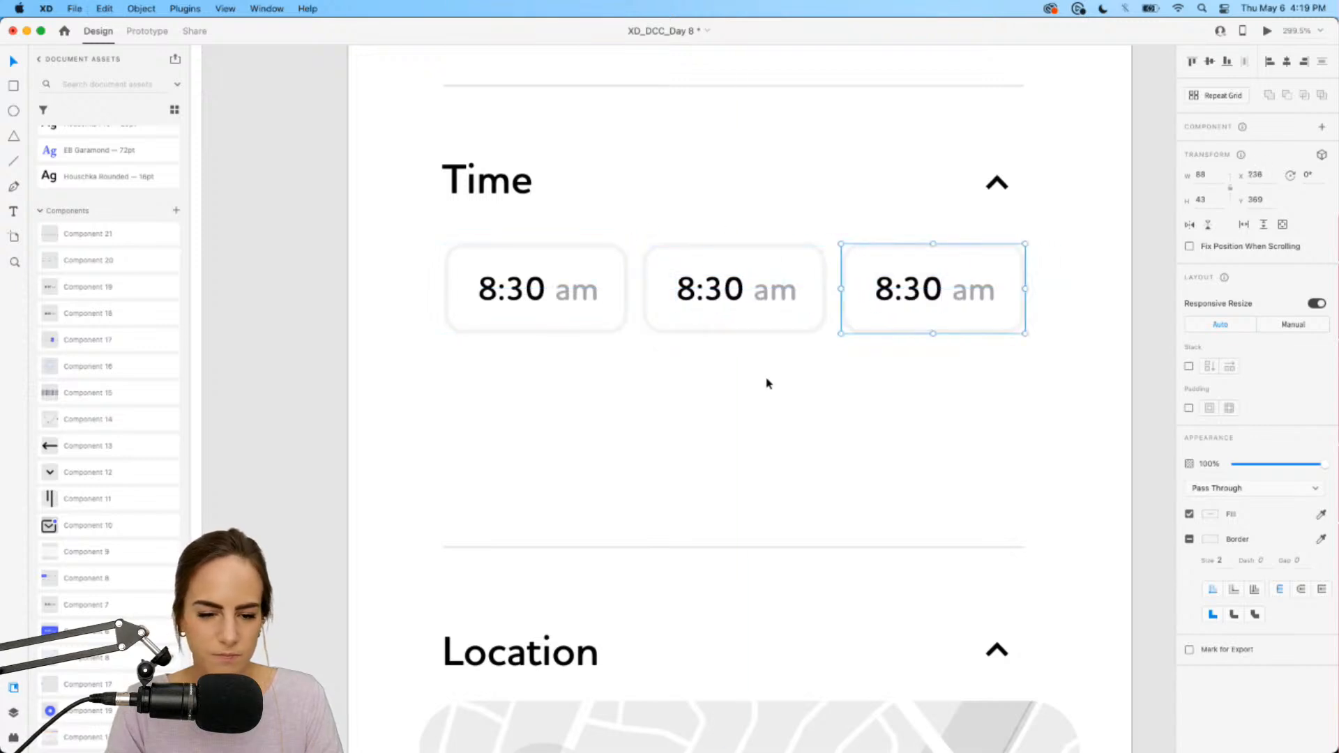
# Step: Duplicate the time slots into a second row of two, aligned under the first two slots
pyautogui.moveTo(766, 380); pyautogui.dragTo(526, 402)
pyautogui.click(914, 453)
pyautogui.scroll(-5, 926, 458)
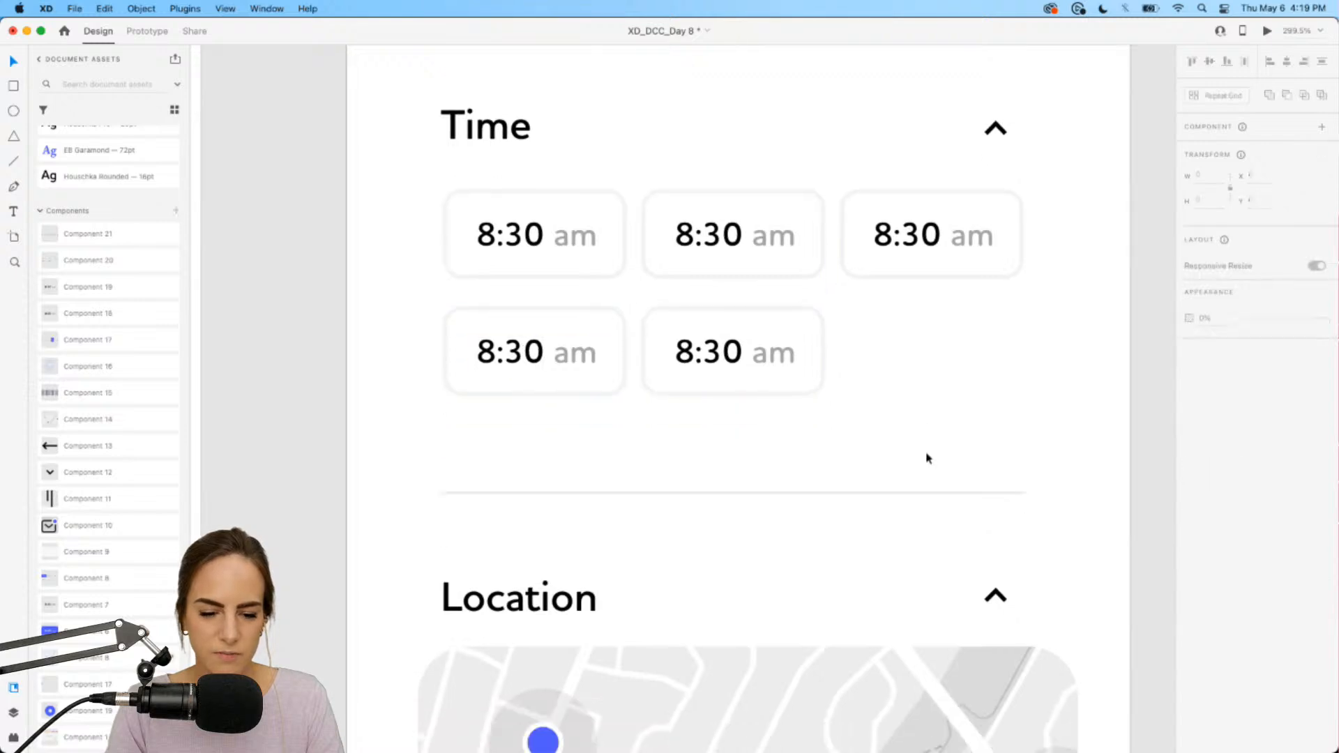
# Step: Move the divider line above Location up, closer to the second row of time slots
pyautogui.click(535, 360)
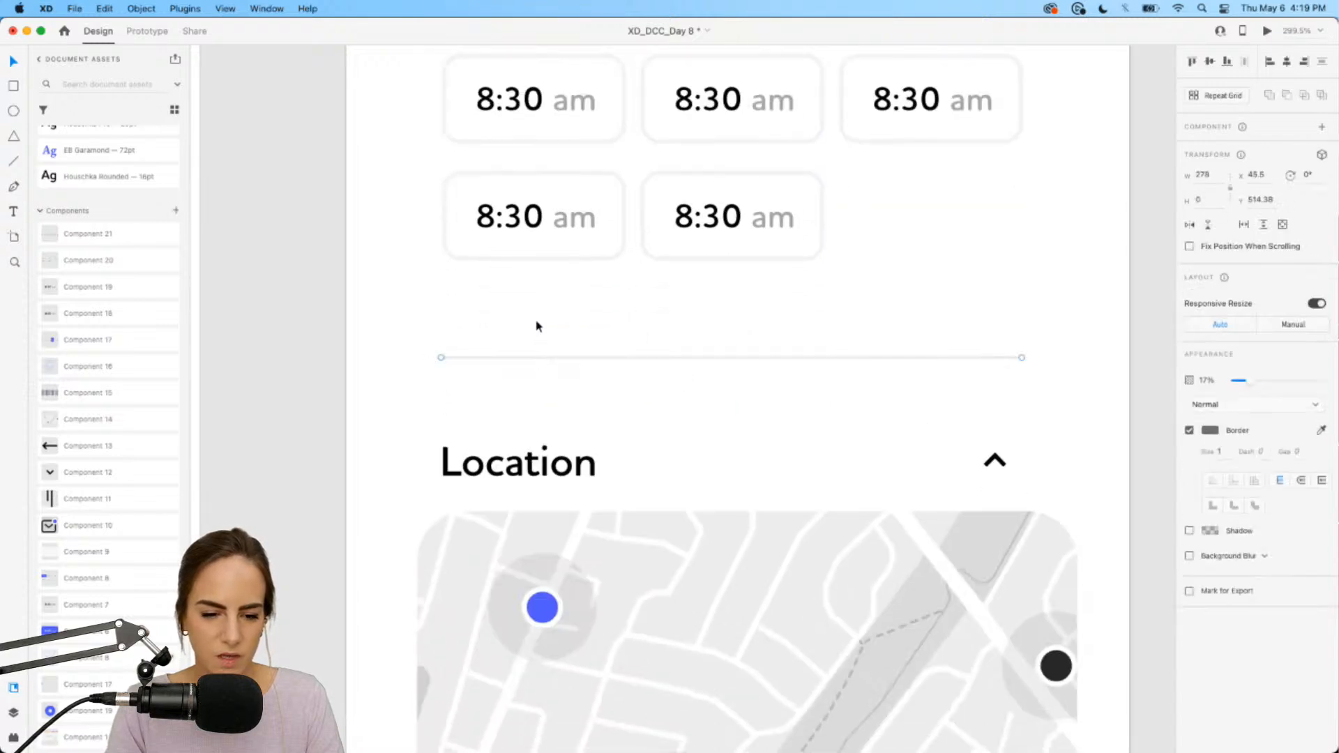
pyautogui.moveTo(536, 355); pyautogui.dragTo(536, 318)
pyautogui.click(553, 370)
pyautogui.scroll(-5, 554, 371)
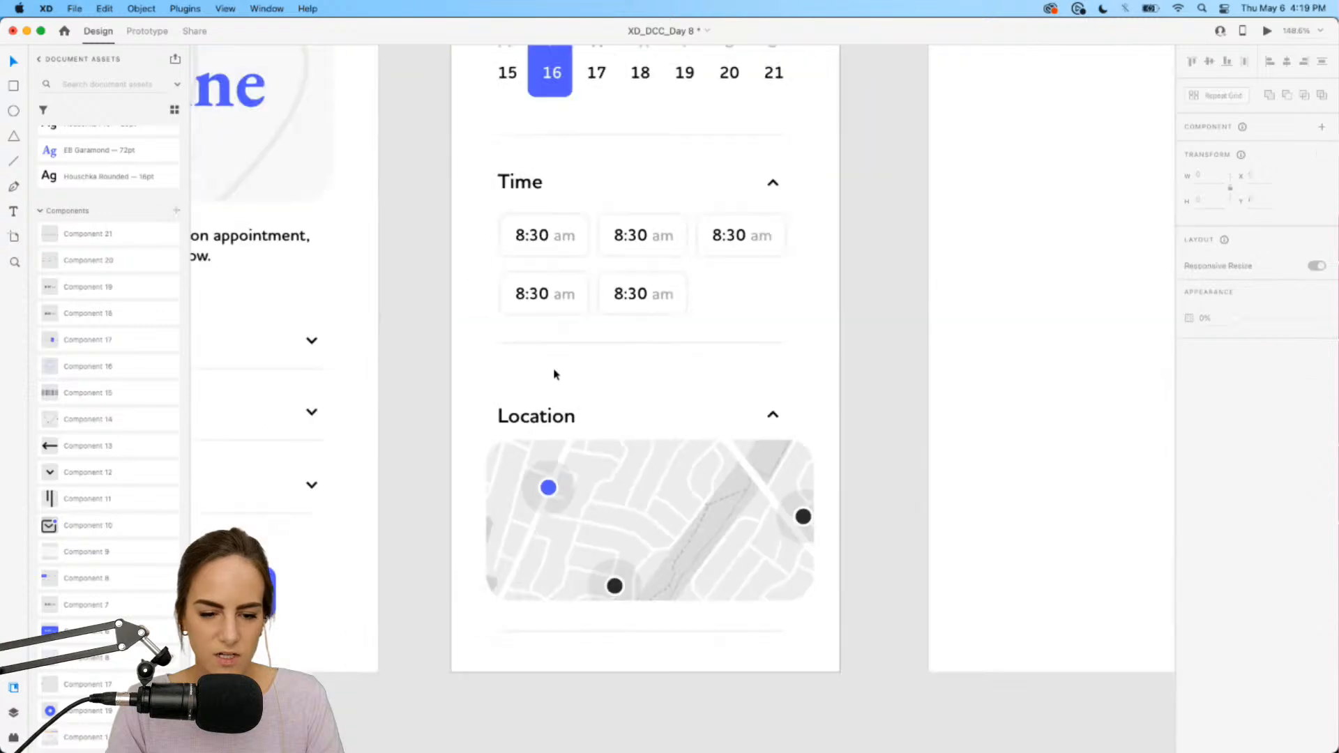
# Step: Move the Location heading, its arrow, the map and the bottom divider up together to about Y 531
pyautogui.rightClick(552, 369)
pyautogui.click(509, 370)
pyautogui.moveTo(798, 412); pyautogui.dragTo(491, 549)
pyautogui.moveTo(508, 375); pyautogui.dragTo(795, 666)
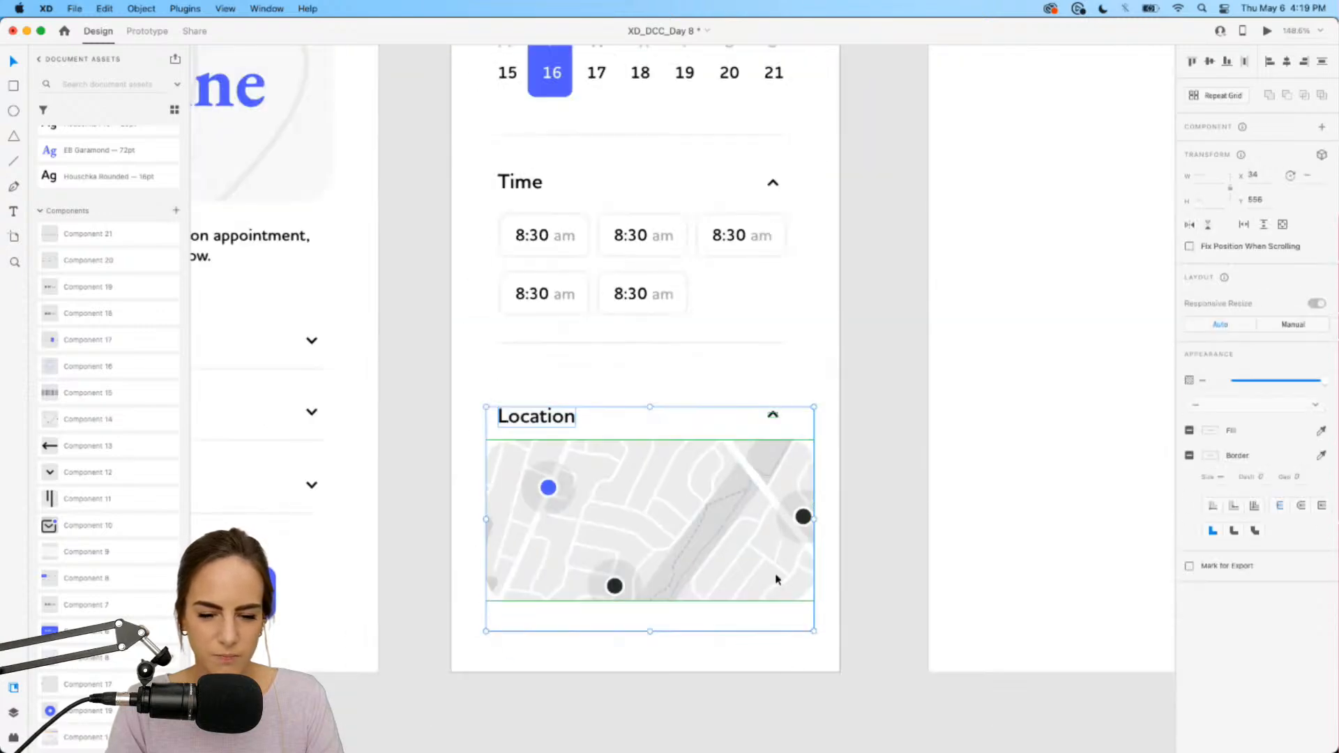
pyautogui.moveTo(777, 576); pyautogui.dragTo(777, 551)
# Step: Turn the first 8:30 am time slot into a component and add a hover state to it
pyautogui.scroll(5, 684, 307)
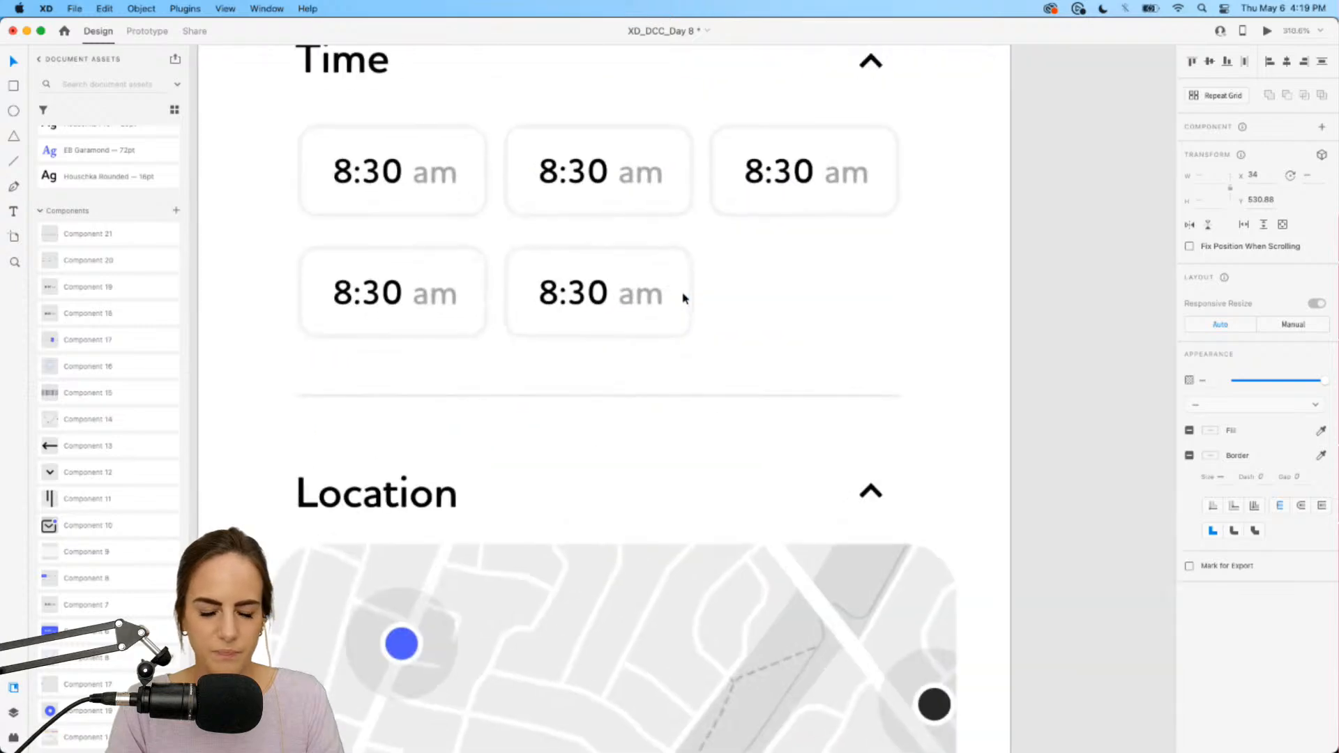
pyautogui.click(574, 233)
pyautogui.hscroll(-3, 563, 236)
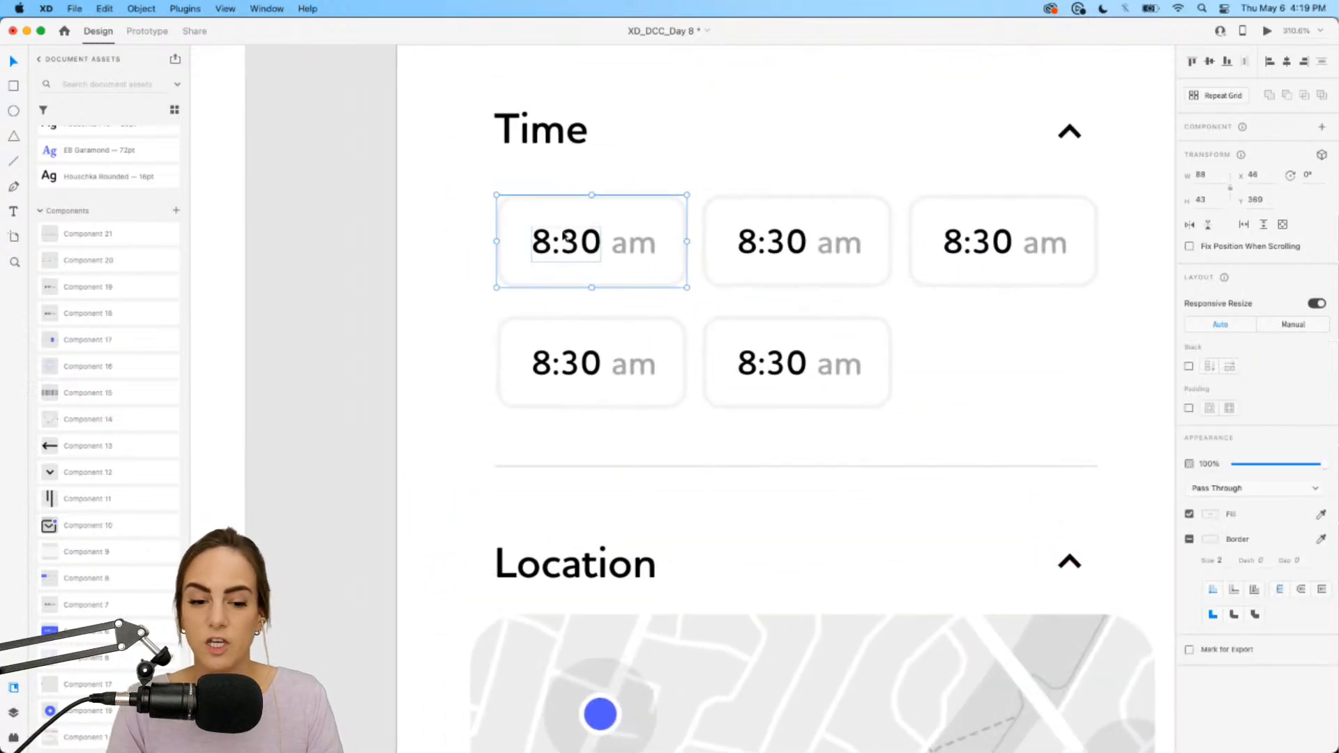
pyautogui.click(1321, 126)
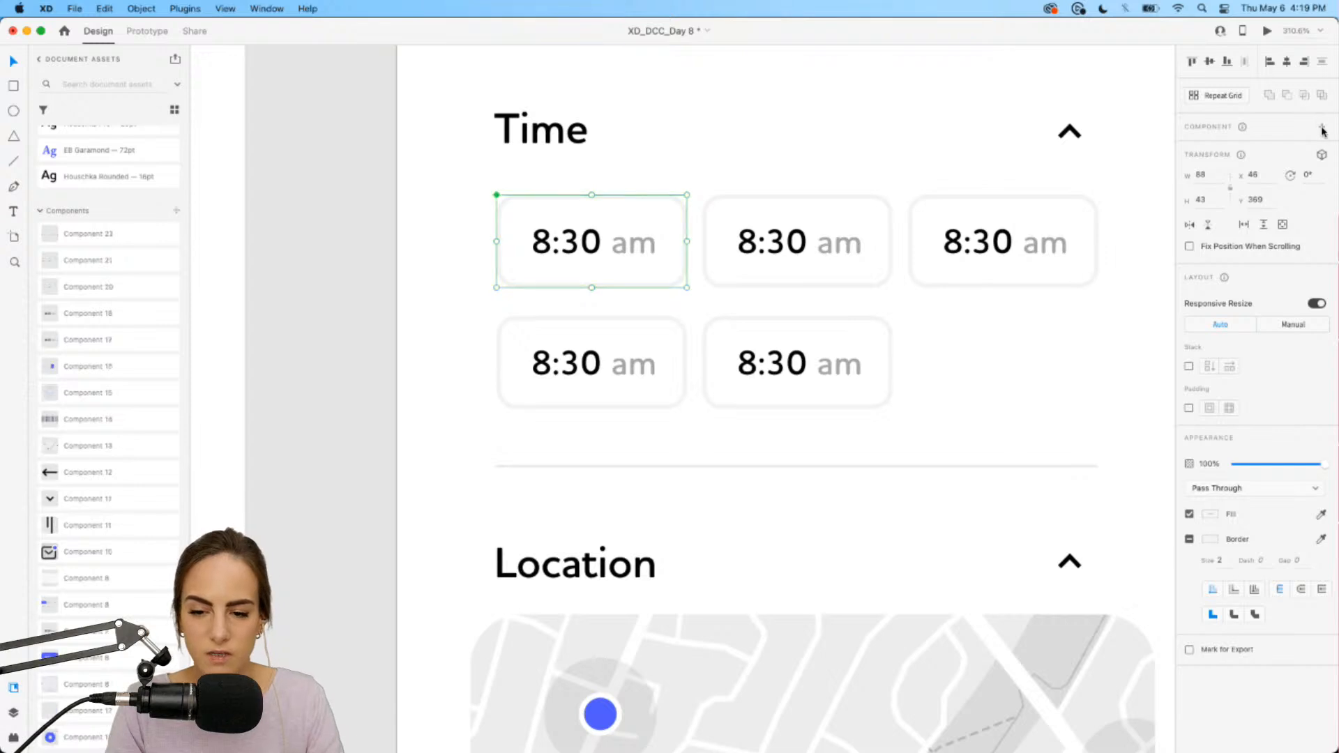
pyautogui.click(1323, 148)
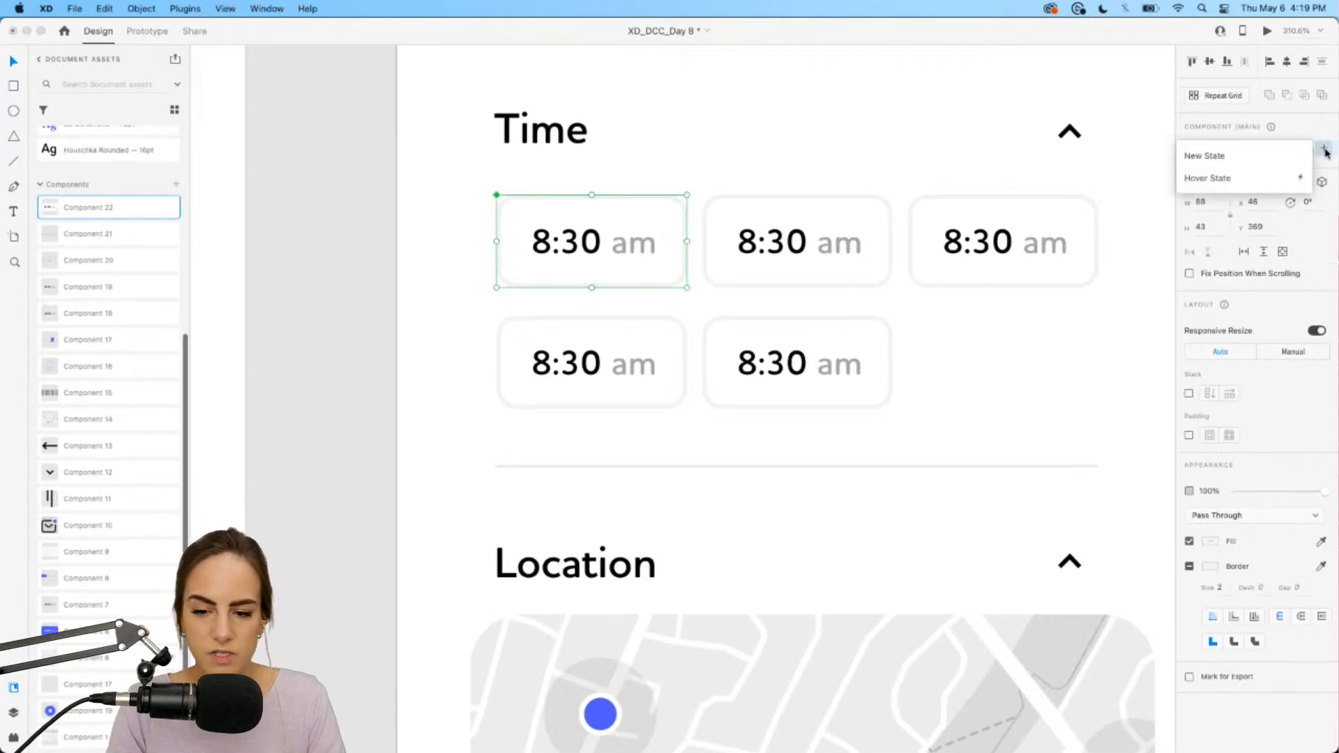
pyautogui.click(1251, 178)
# Step: Add two more states to the first time slot component, named "off" and "on"
pyautogui.click(1321, 148)
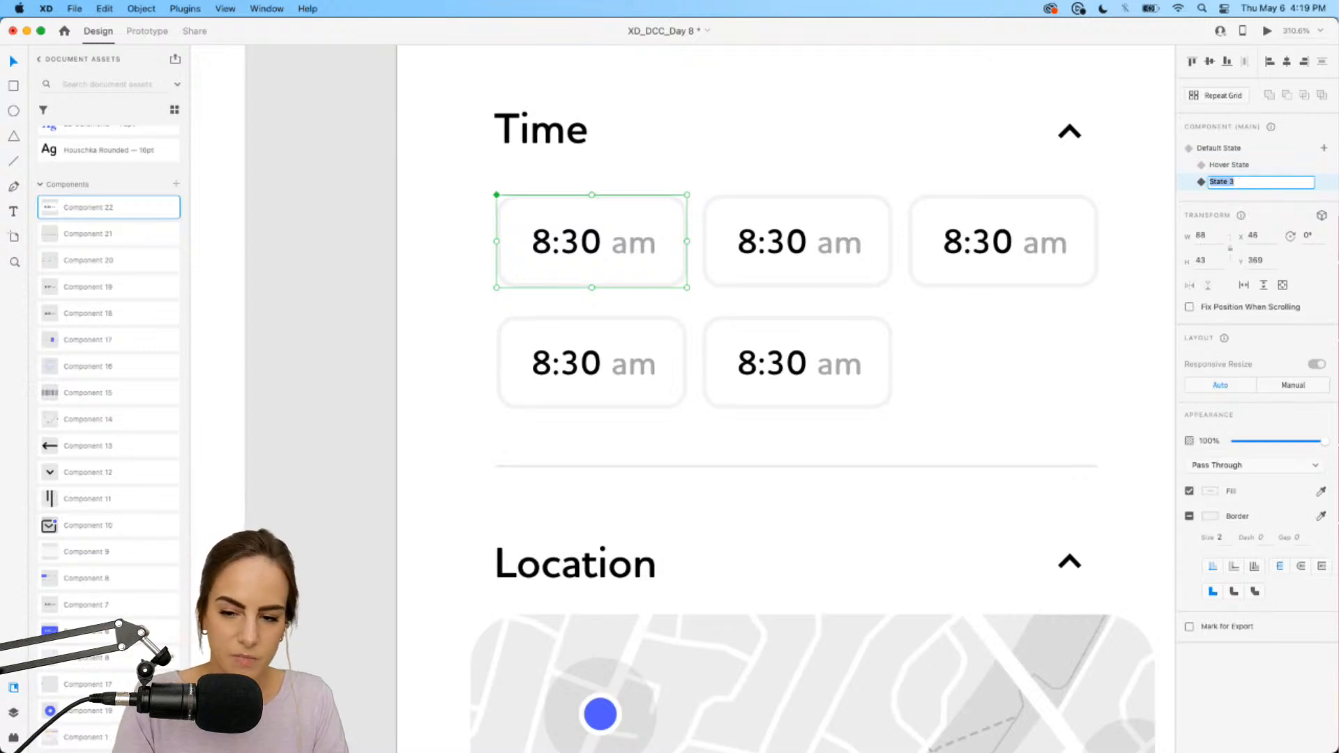
pyautogui.write('off')
pyautogui.press('Return')
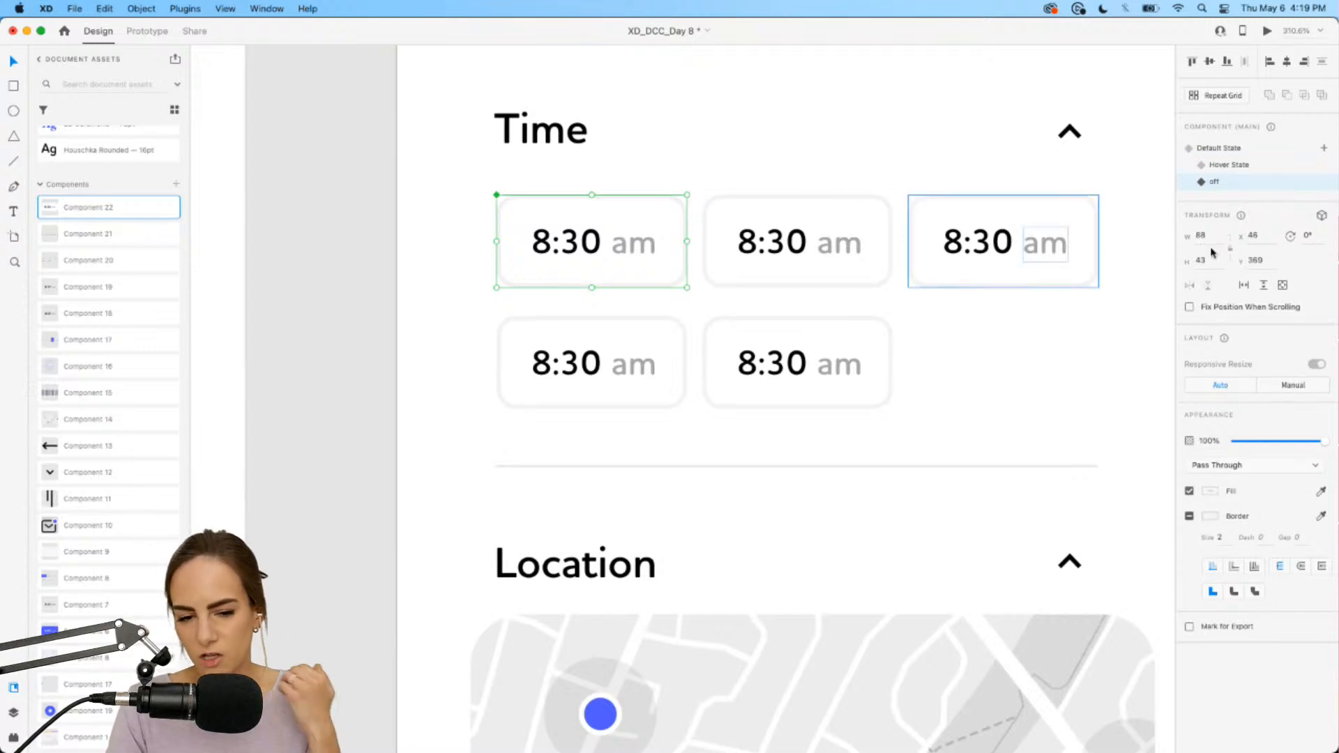
pyautogui.click(1323, 149)
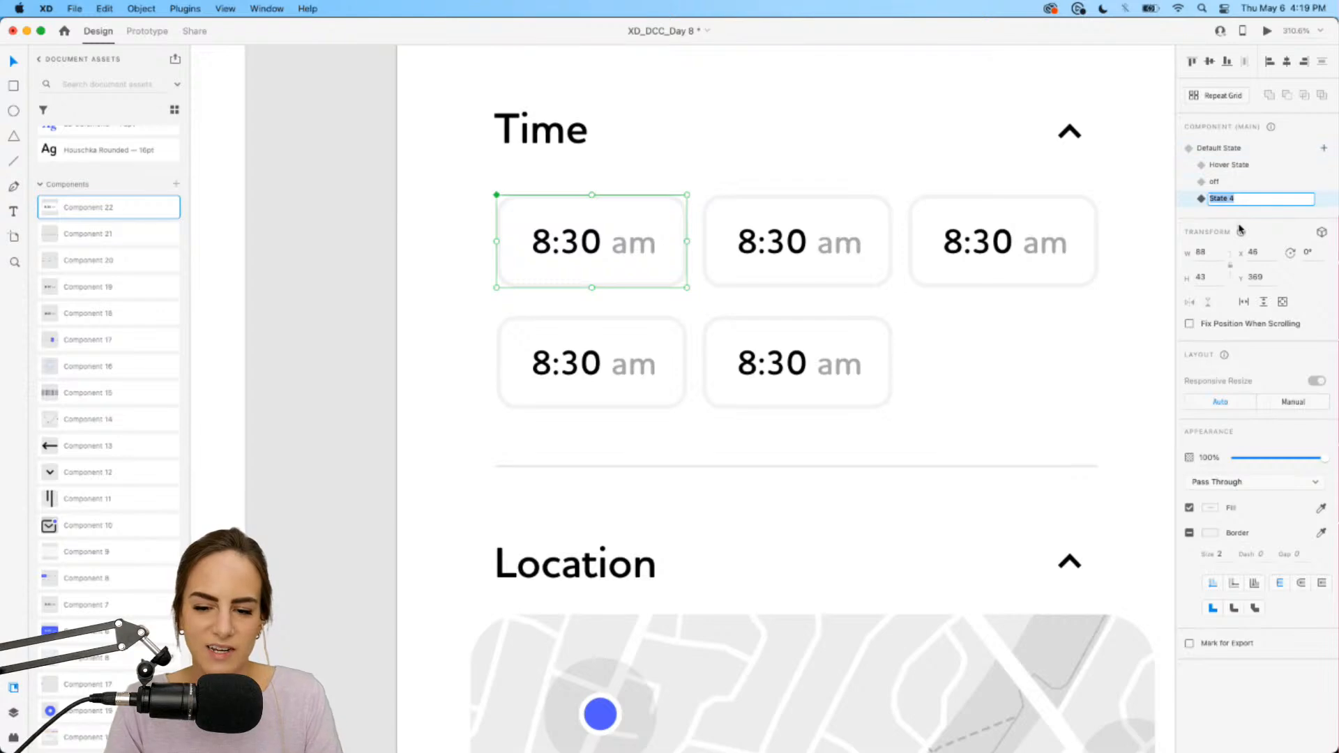
pyautogui.write('on')
pyautogui.press('Return')
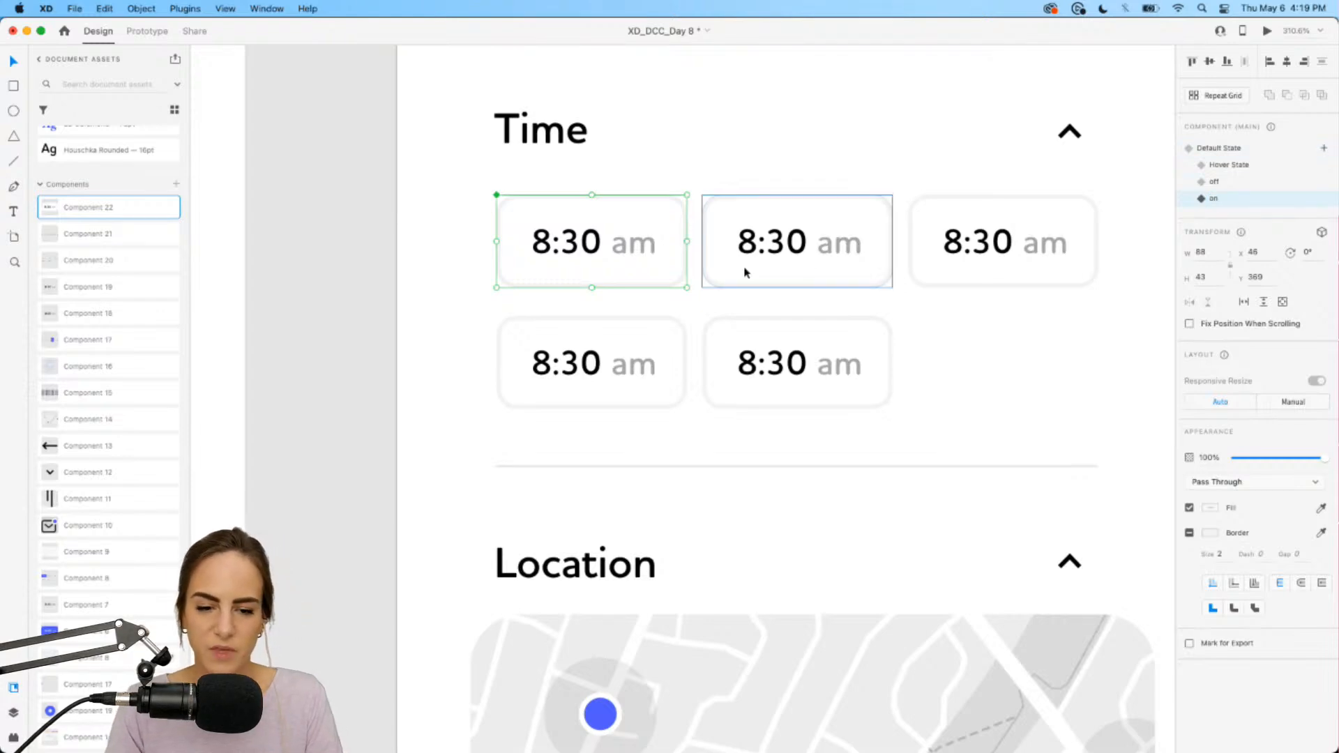
# Step: In the slot's Hover State, give the background the blue document color at about 20% opacity and remove its border
pyautogui.click(1230, 166)
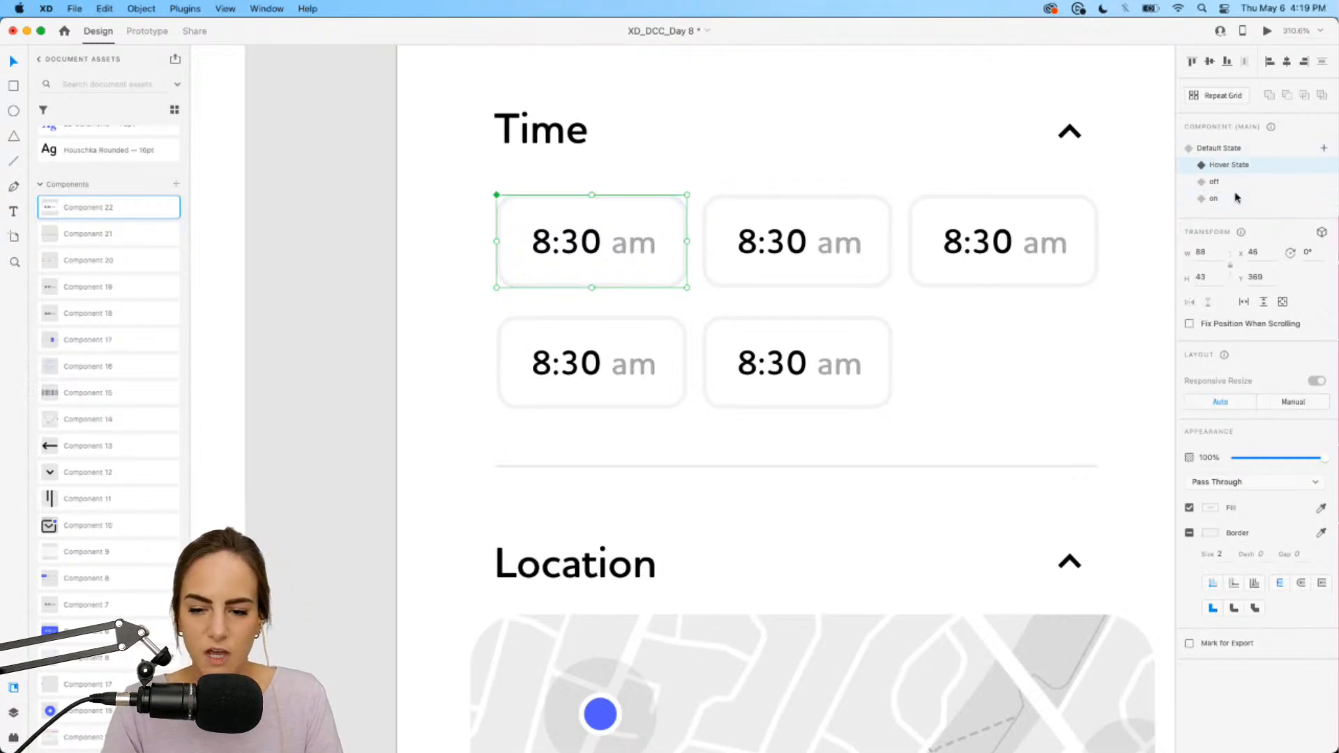
pyautogui.doubleClick(676, 204)
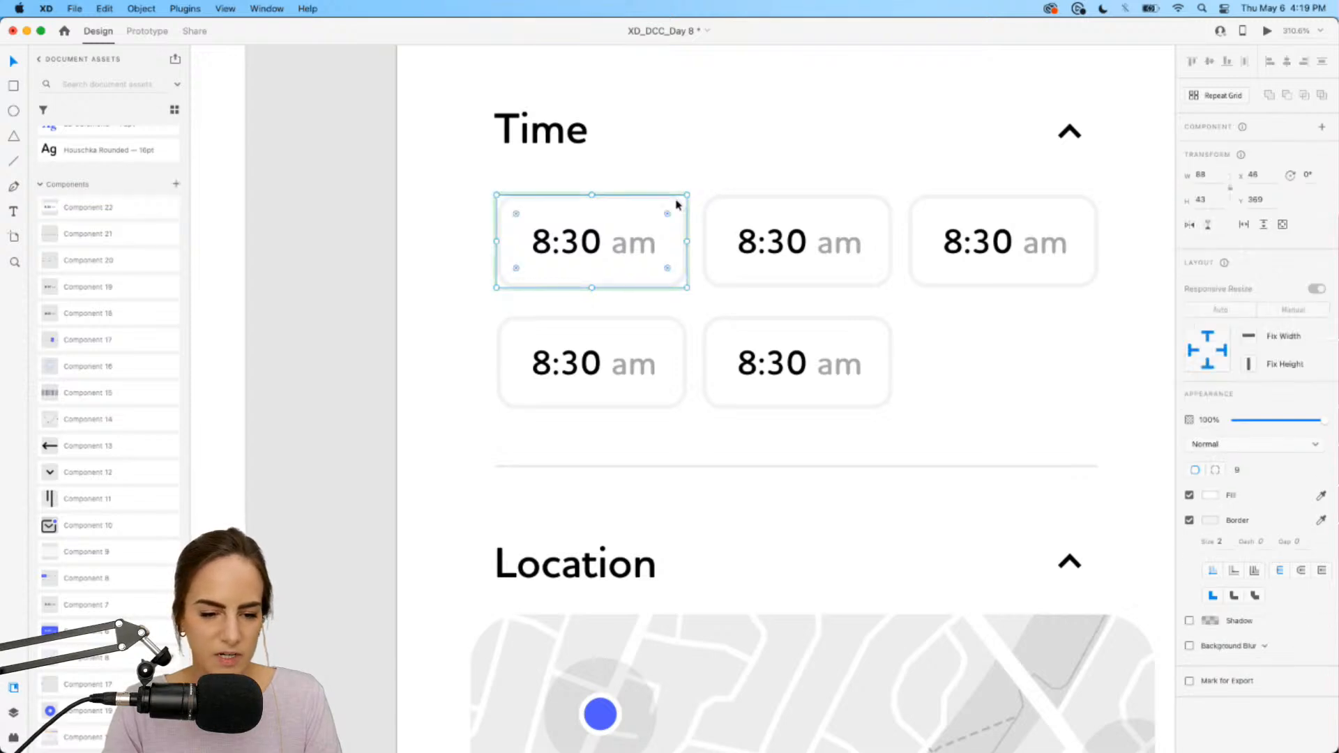
pyautogui.scroll(5, 70, 230)
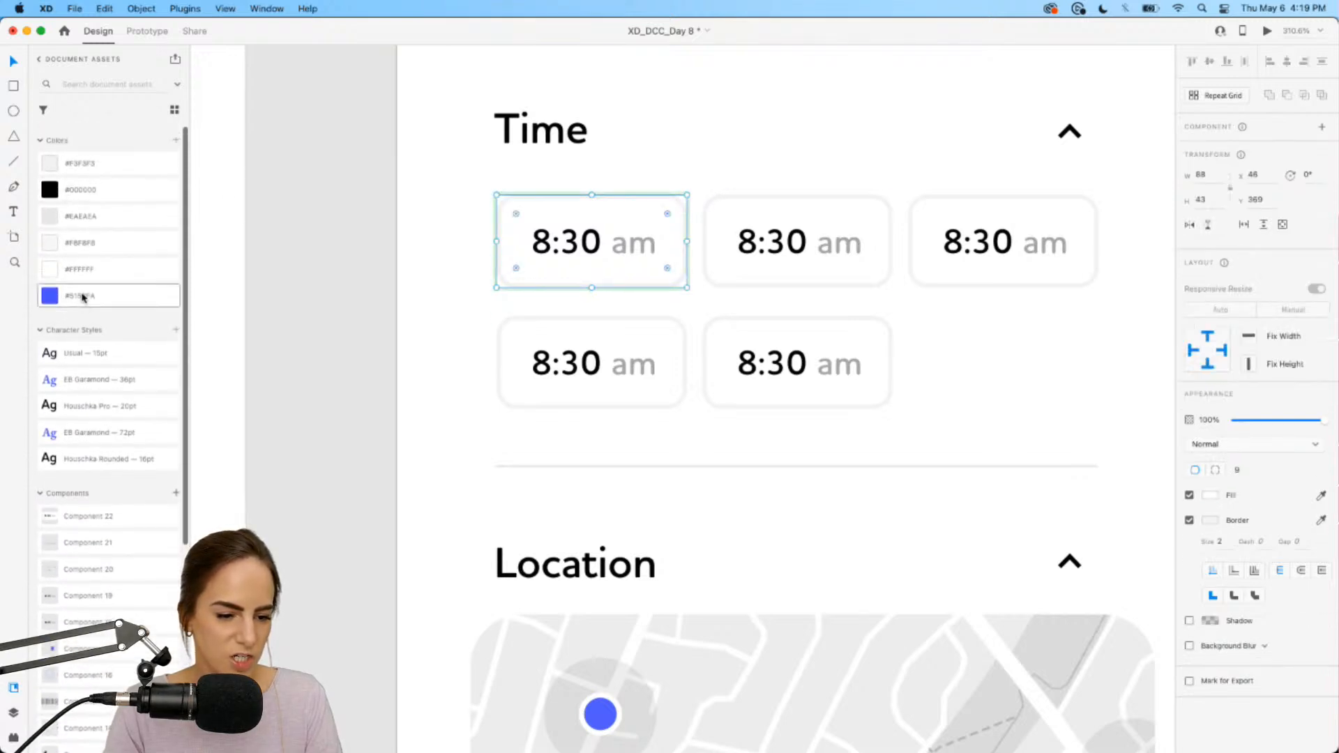
pyautogui.click(78, 296)
pyautogui.click(1189, 521)
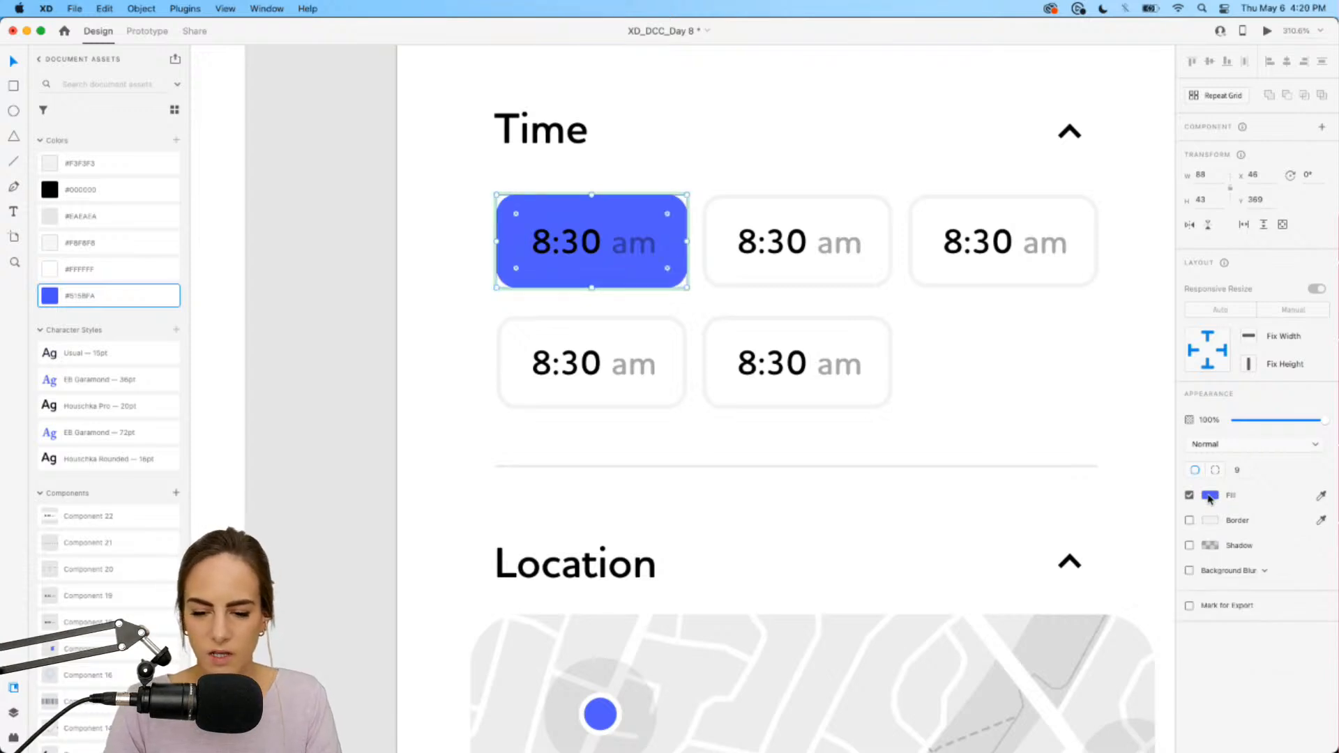
pyautogui.click(1209, 497)
pyautogui.moveTo(1181, 503); pyautogui.dragTo(1185, 516)
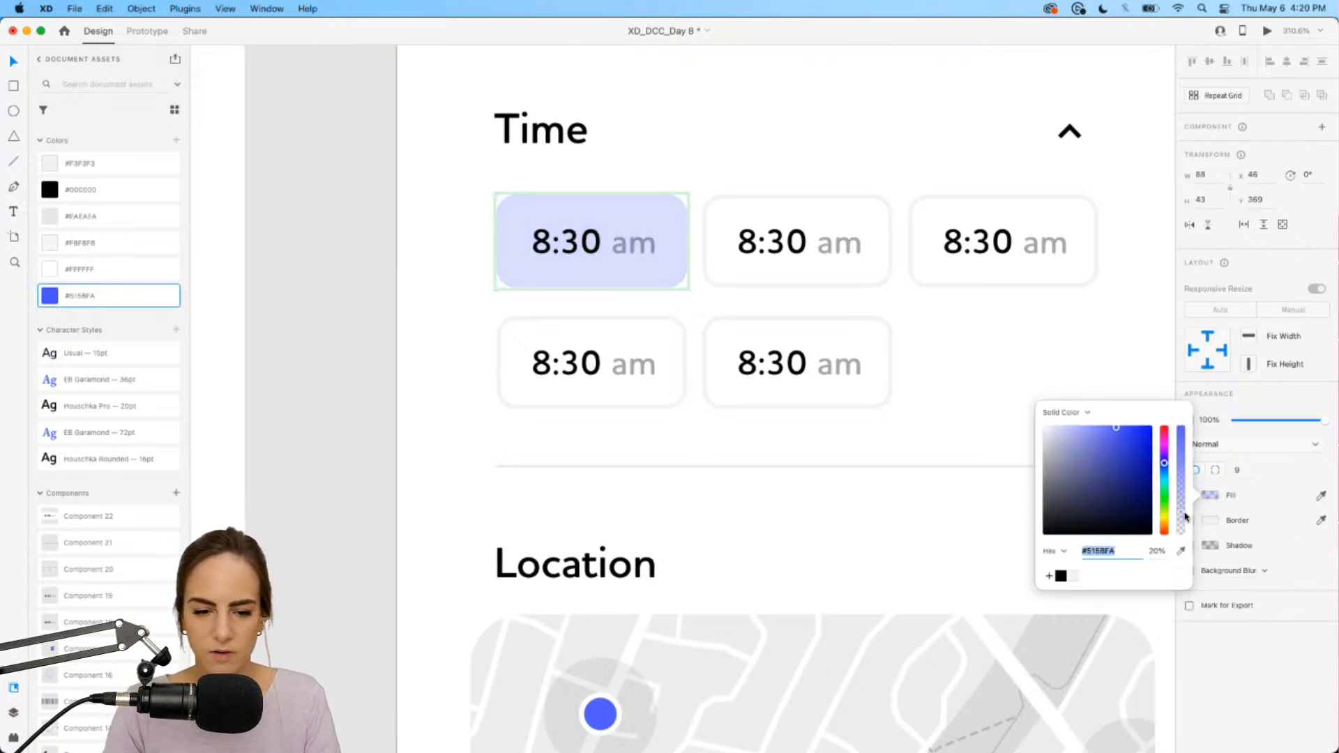
pyautogui.click(997, 429)
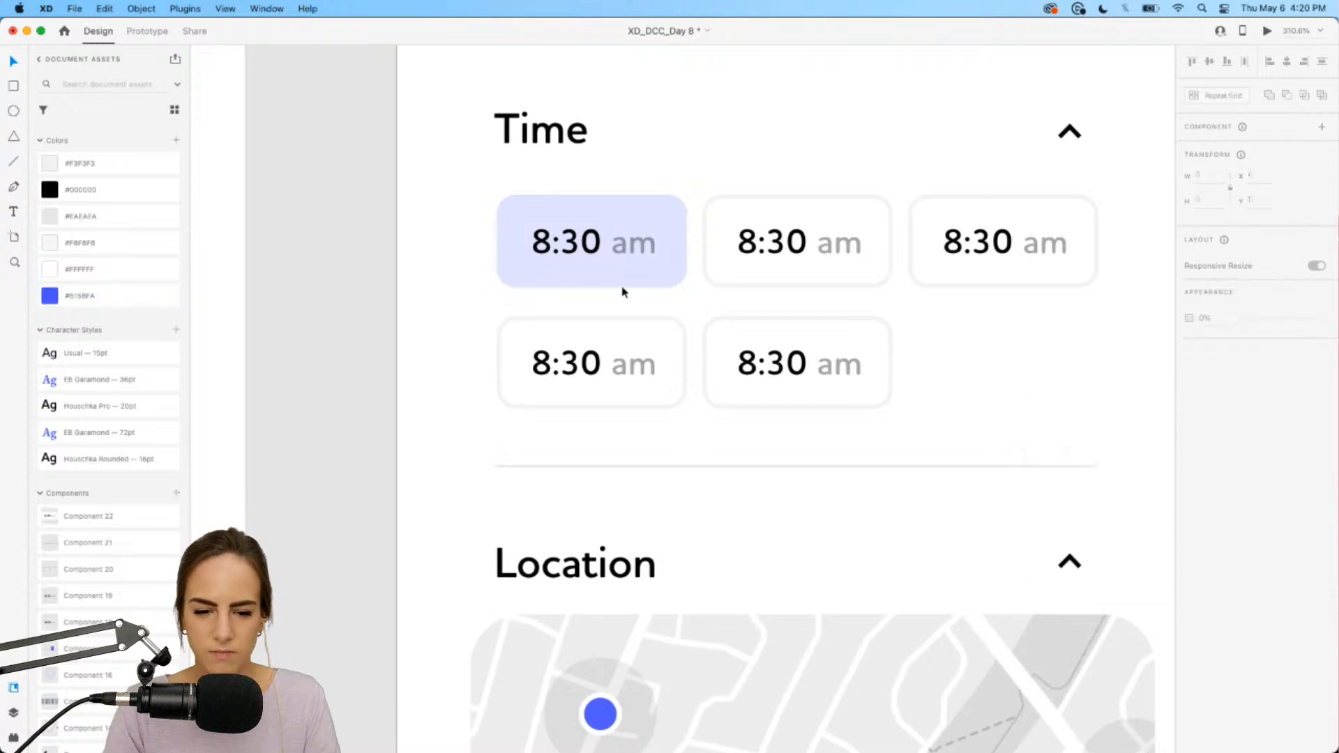
# Step: Return the time slot component to its Default State and preview the Reserve screen
pyautogui.click(617, 279)
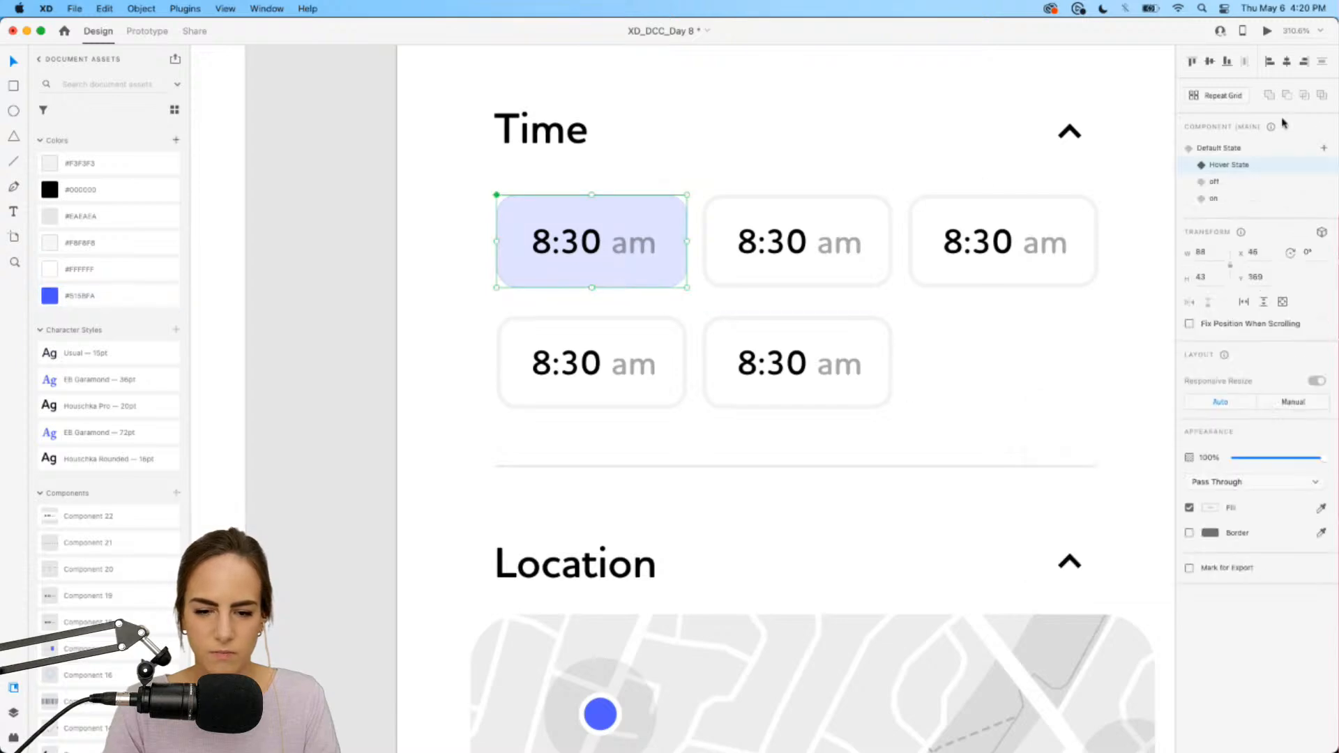
pyautogui.click(1220, 149)
pyautogui.click(1267, 32)
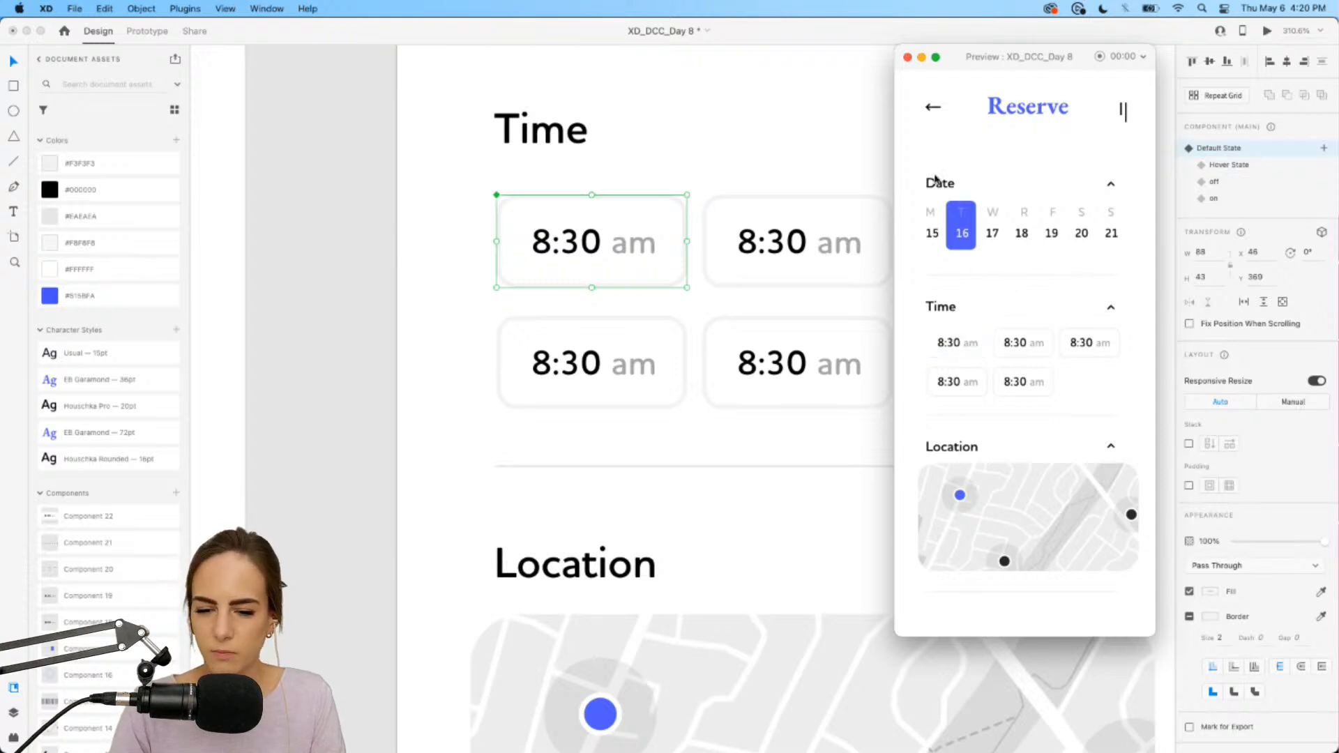
pyautogui.click(908, 57)
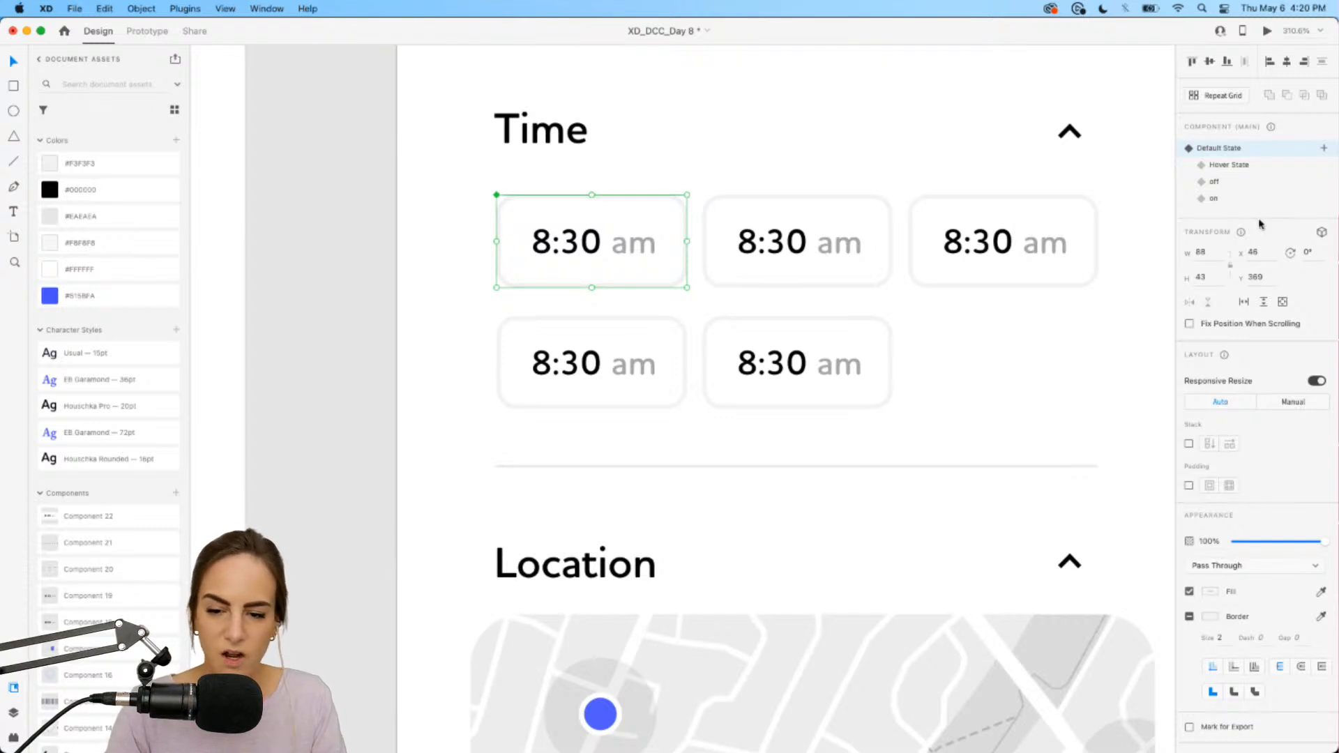
# Step: In the slot's "on" state, fill the background with the solid blue document color and remove its border
pyautogui.click(1211, 198)
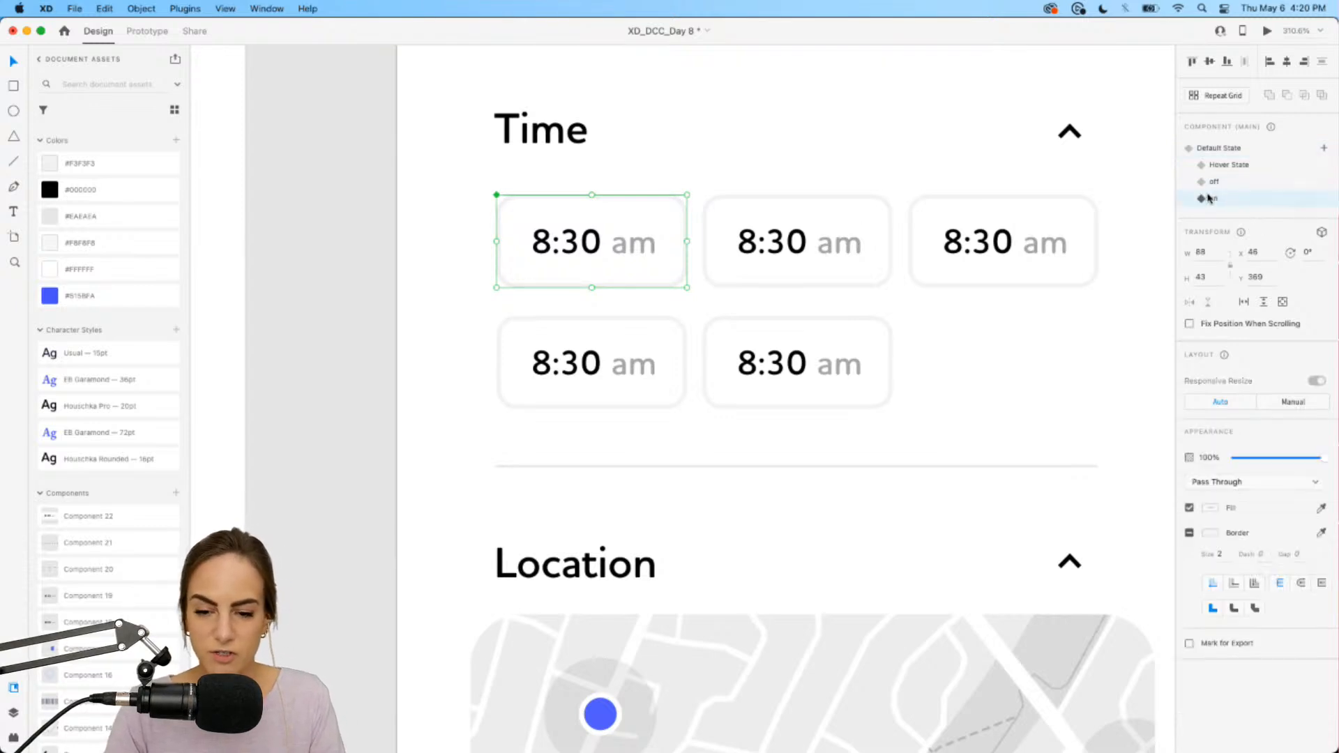
pyautogui.doubleClick(659, 203)
pyautogui.click(63, 300)
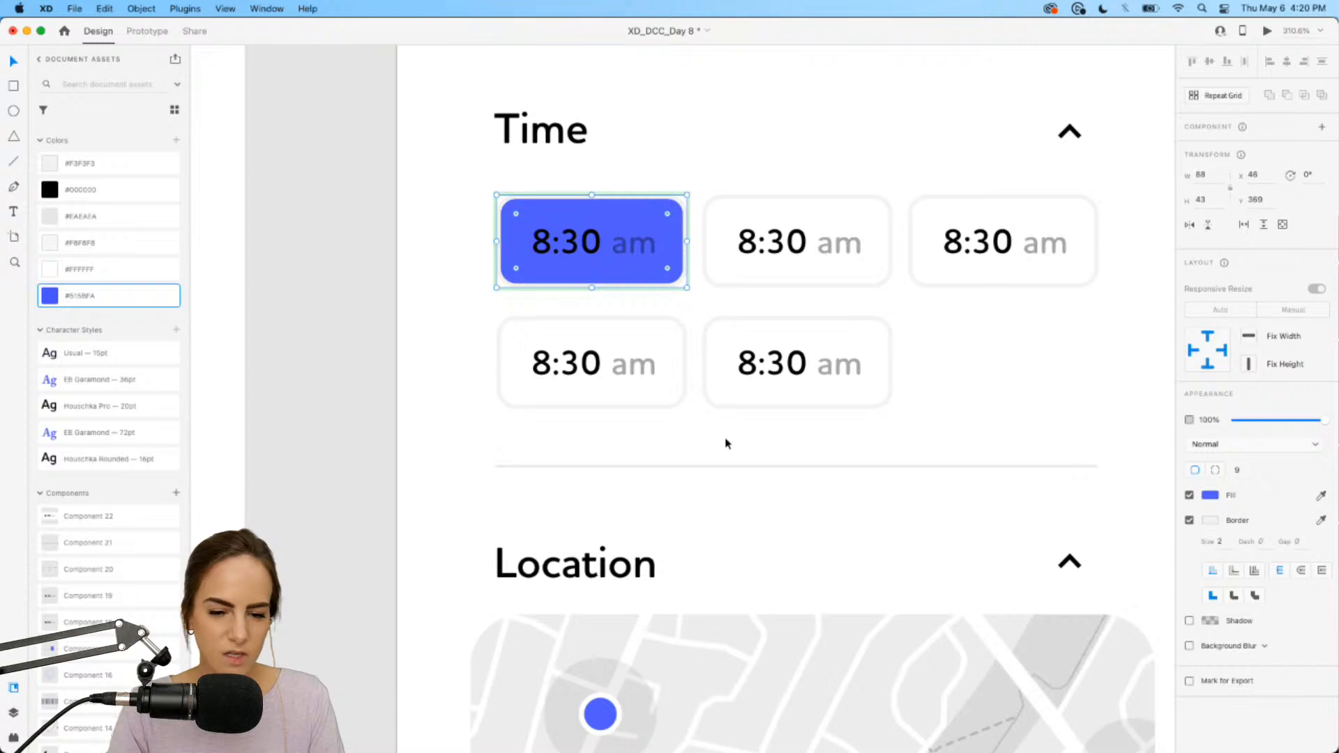
pyautogui.click(1189, 521)
# Step: Set both the 8:30 and am text in the slot's "on" state to white (#FFFFFF)
pyautogui.click(628, 241)
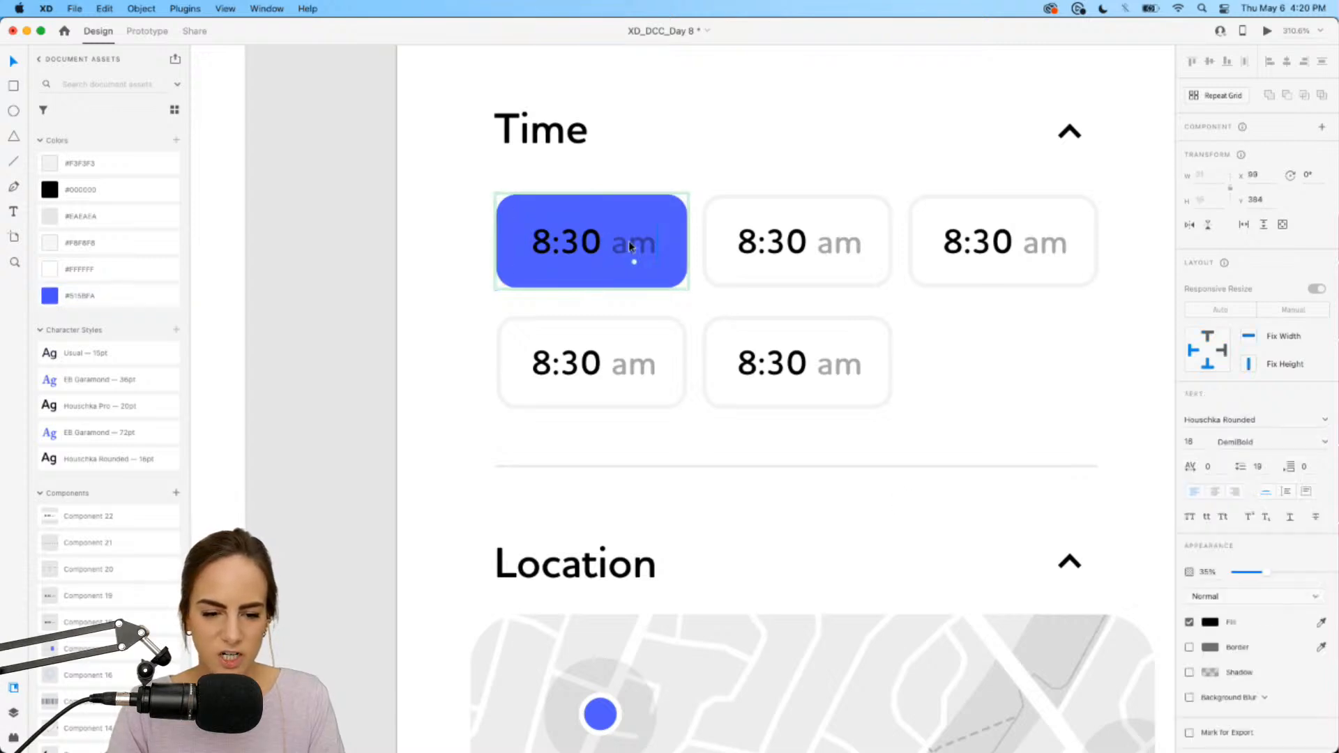
pyautogui.keyDown('shift'); pyautogui.click(565, 248); pyautogui.keyUp('shift')
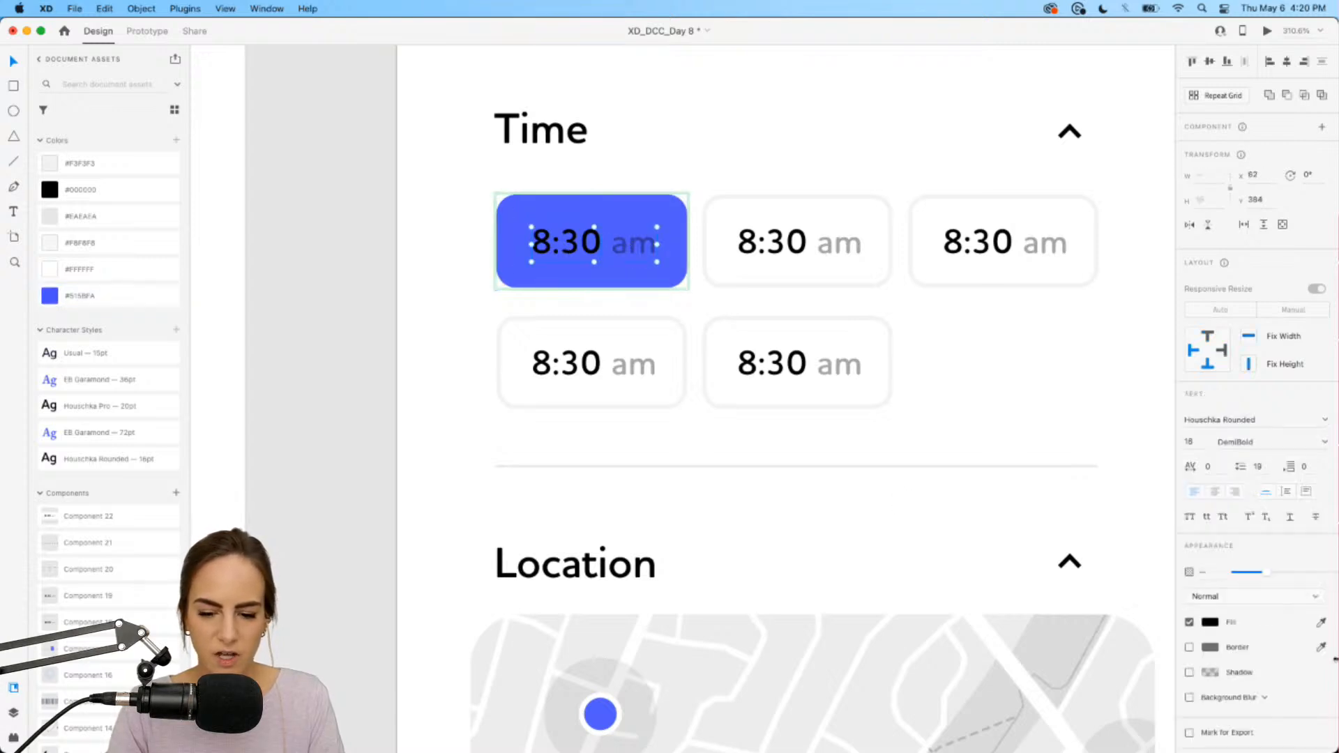
pyautogui.click(1211, 622)
pyautogui.moveTo(1100, 585); pyautogui.dragTo(1011, 520)
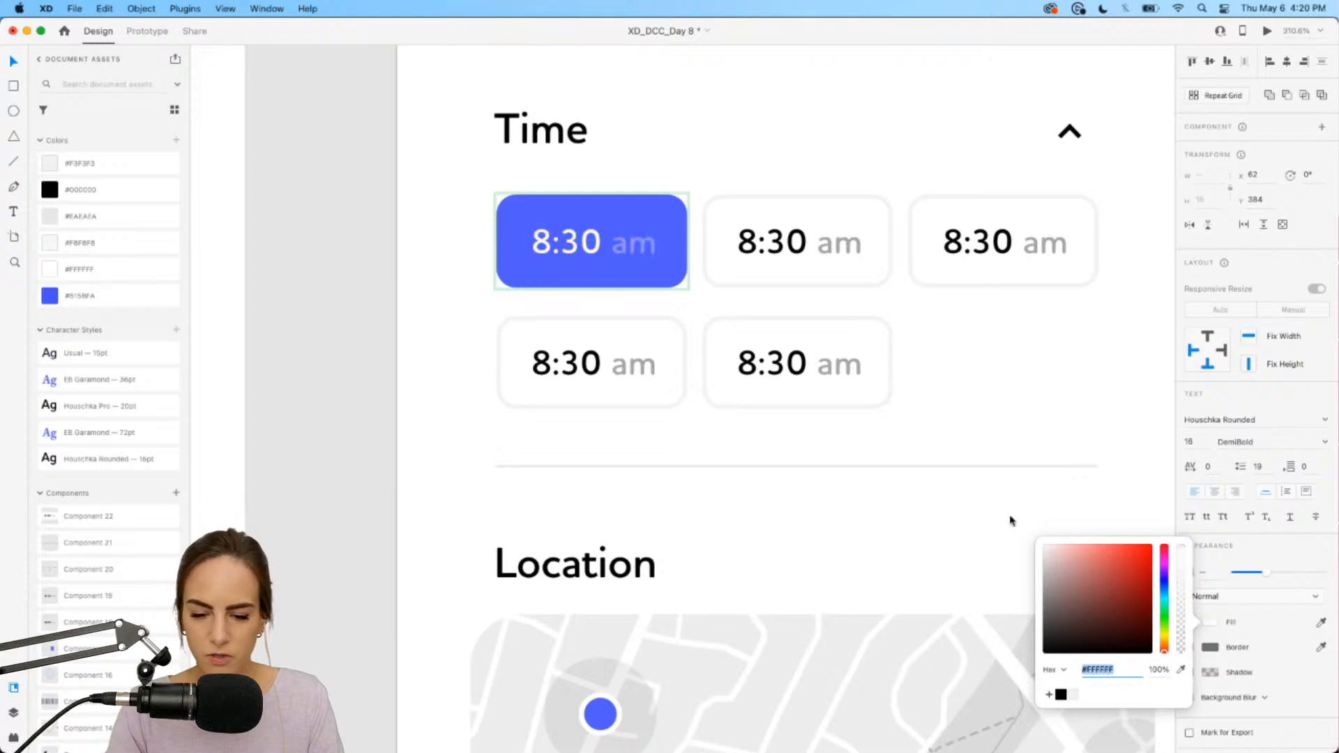
pyautogui.click(985, 352)
pyautogui.scroll(-3, 989, 350)
# Step: Check the first time slot's Default, Hover, off and on states one after another, ending on "on"
pyautogui.click(761, 283)
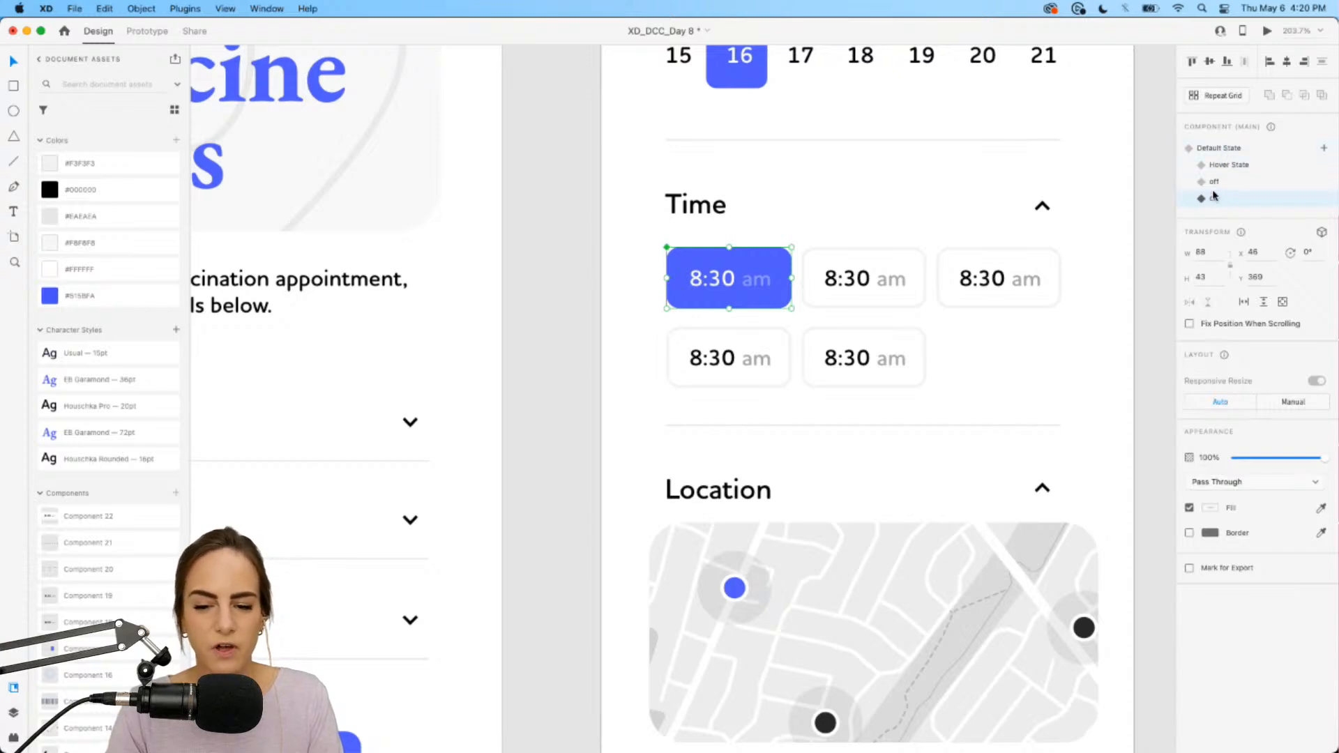
pyautogui.click(1220, 149)
pyautogui.click(1225, 166)
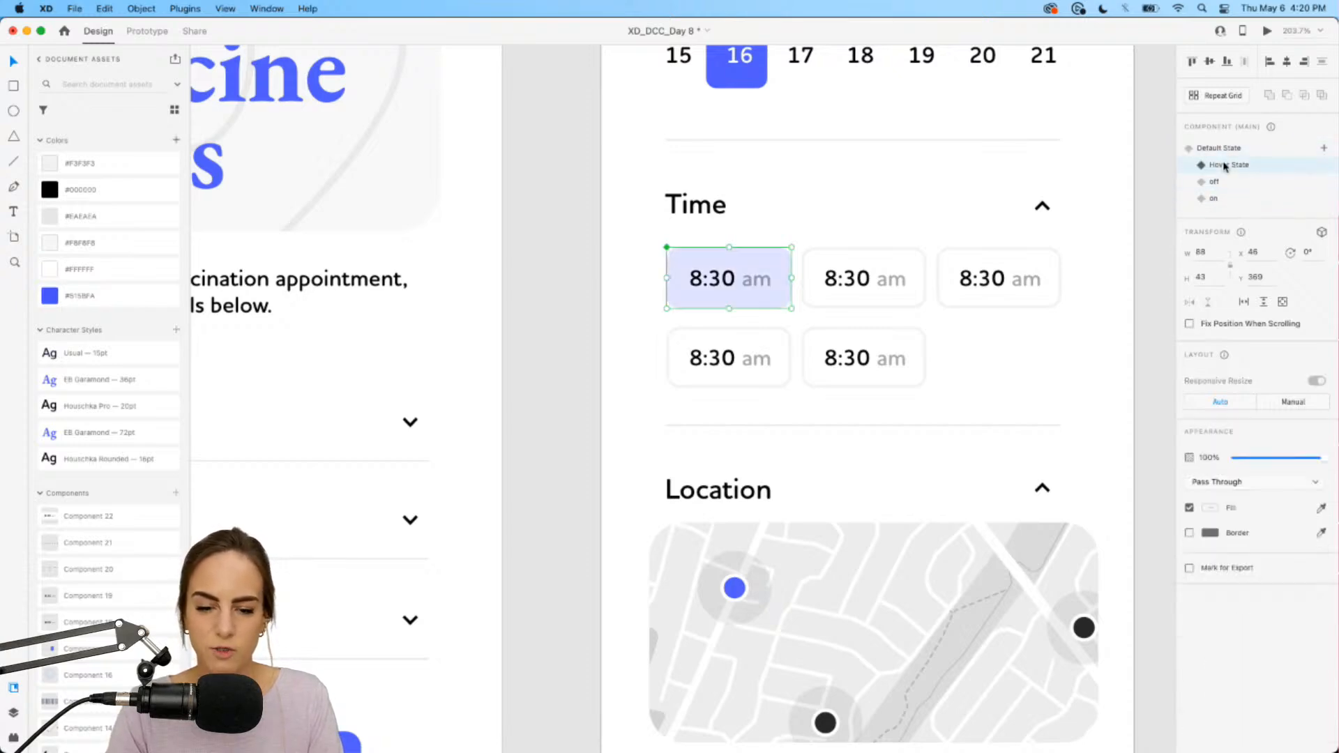
pyautogui.click(1215, 182)
pyautogui.click(1217, 199)
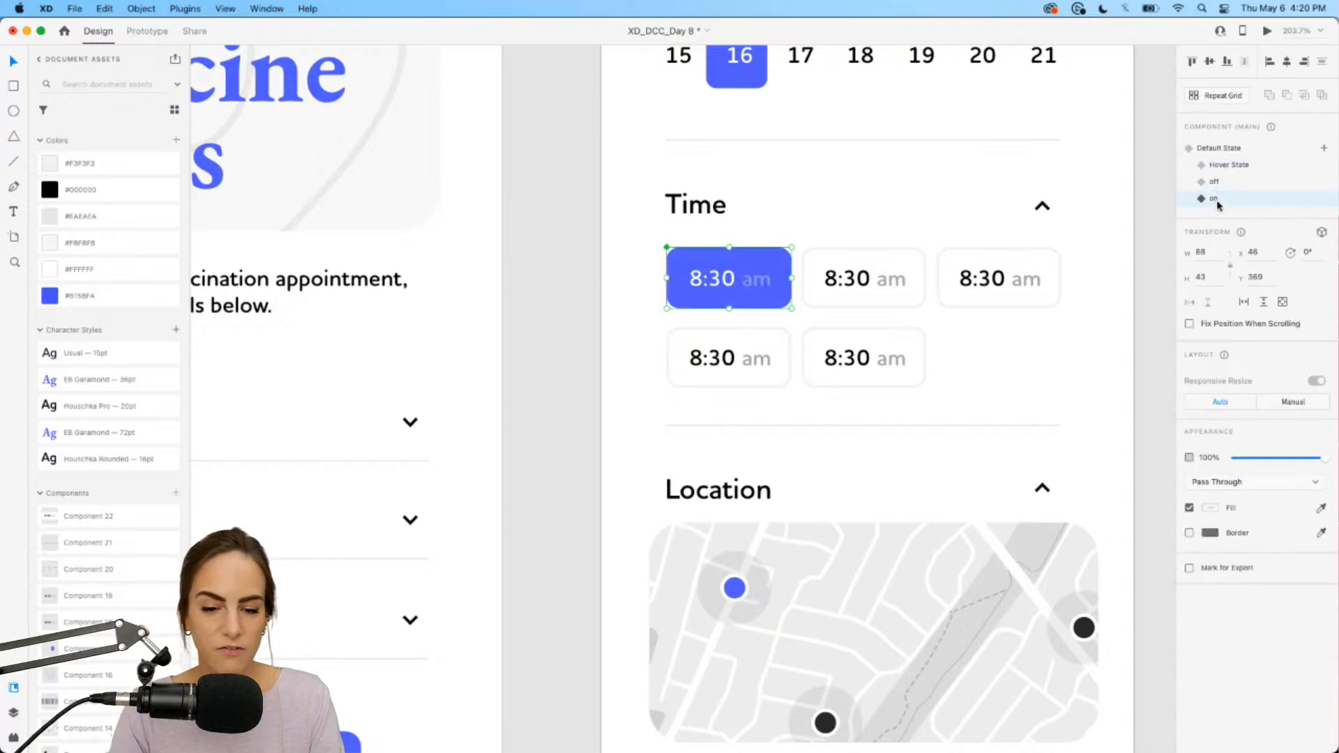
pyautogui.click(889, 218)
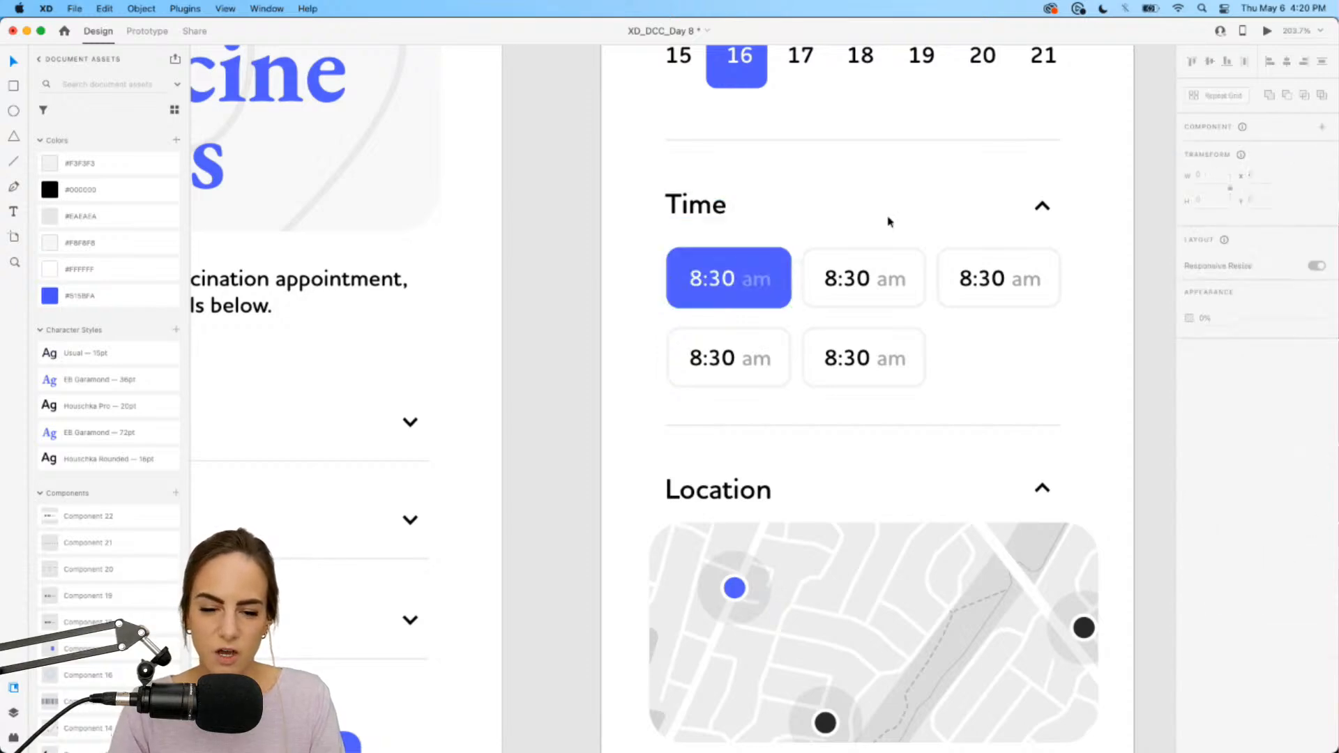
# Step: Select all five time slots under Time and combine them into a single component
pyautogui.scroll(2, 888, 189)
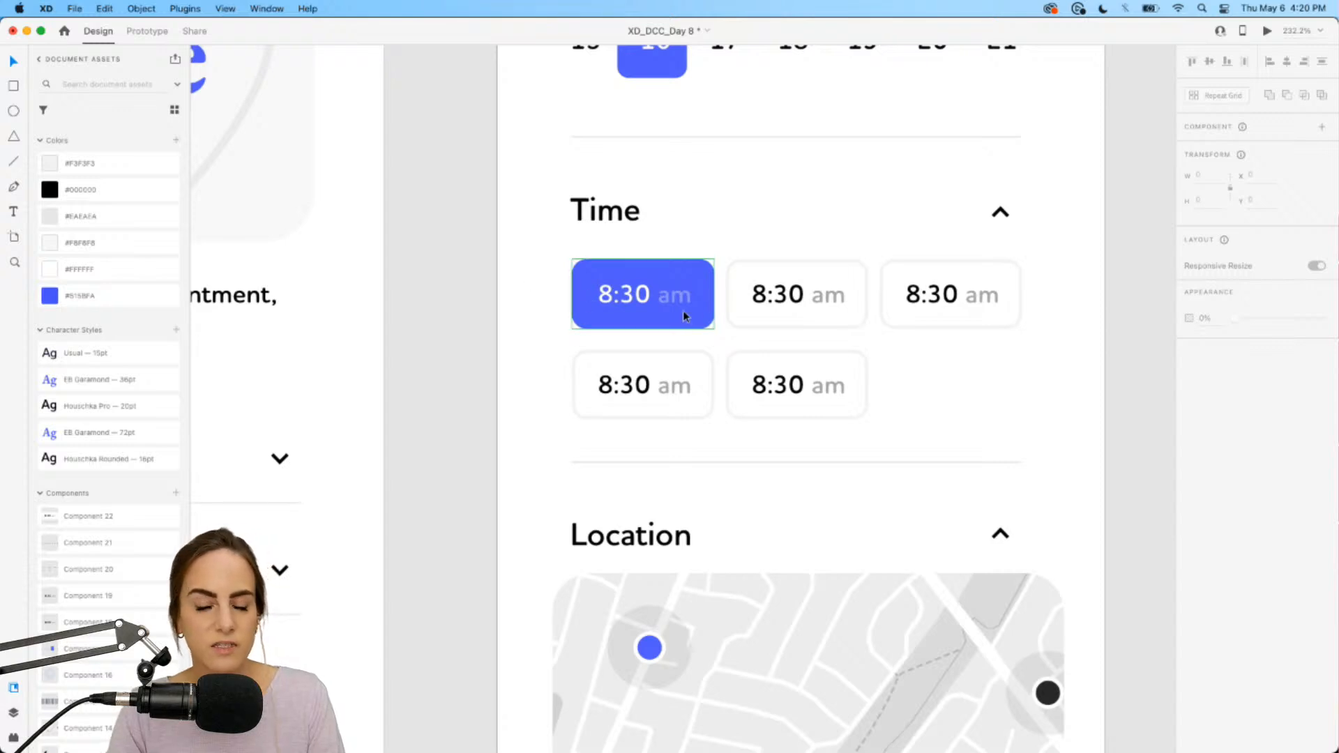
pyautogui.click(694, 295)
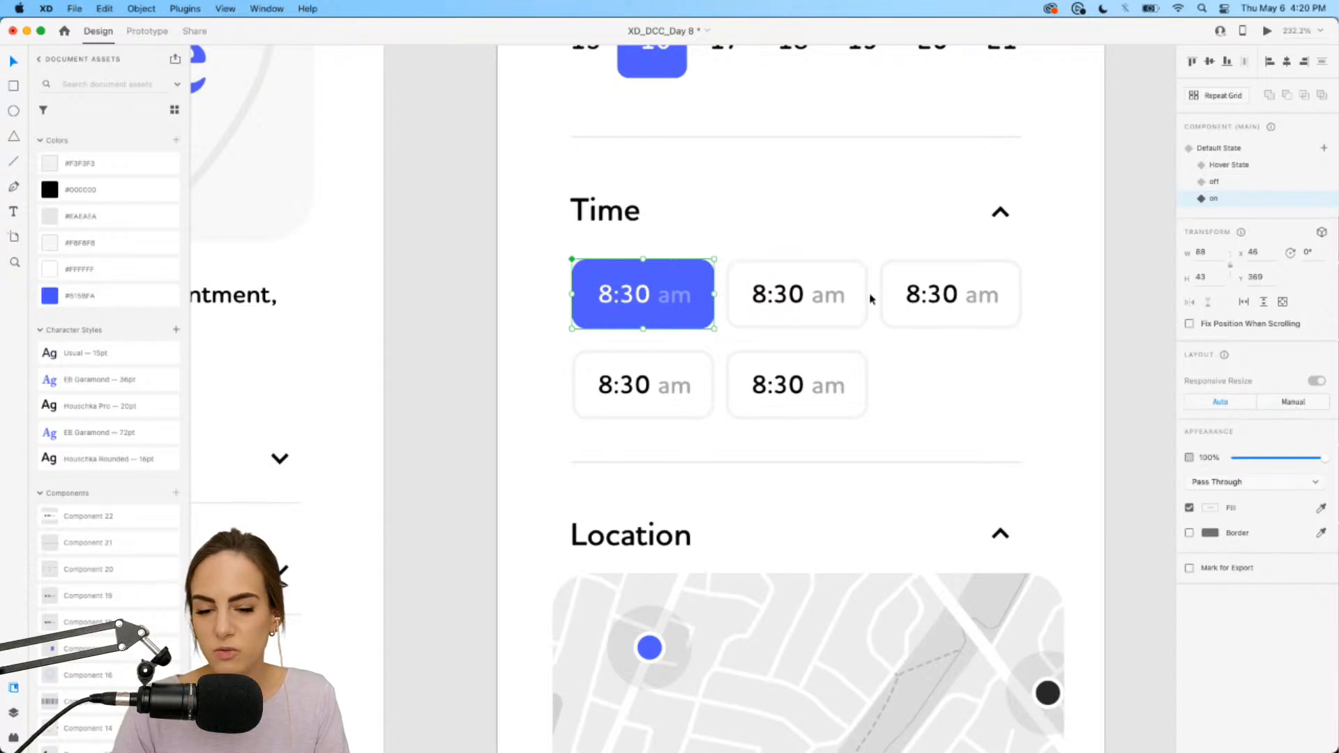
pyautogui.click(833, 296)
pyautogui.click(900, 293)
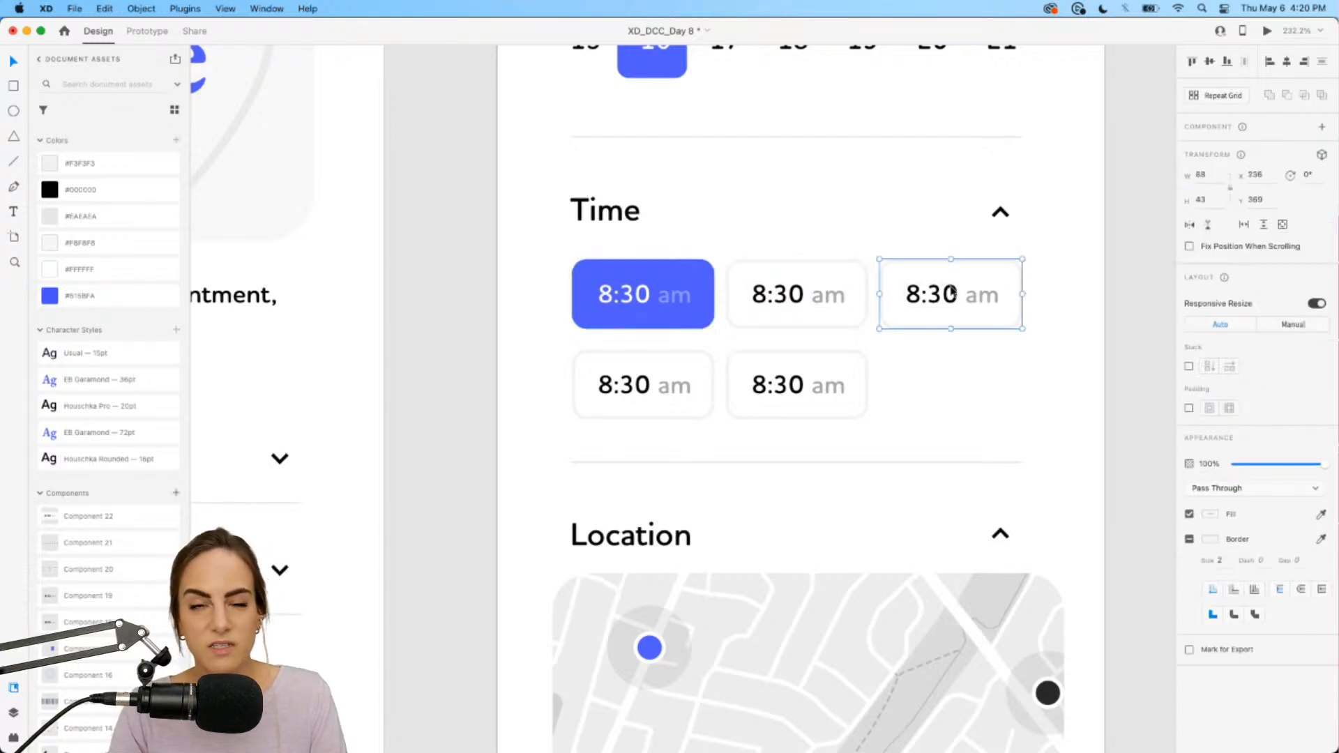
pyautogui.moveTo(551, 292); pyautogui.dragTo(1036, 407)
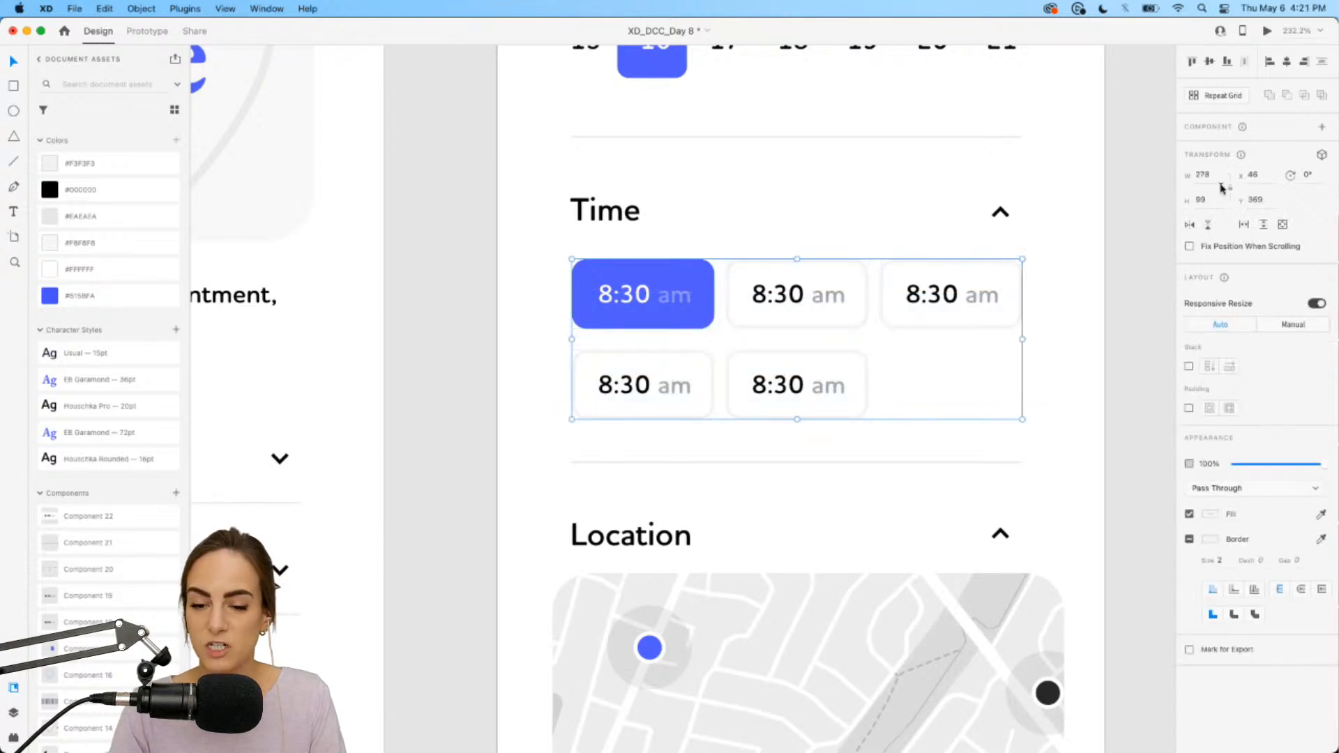
pyautogui.click(1322, 129)
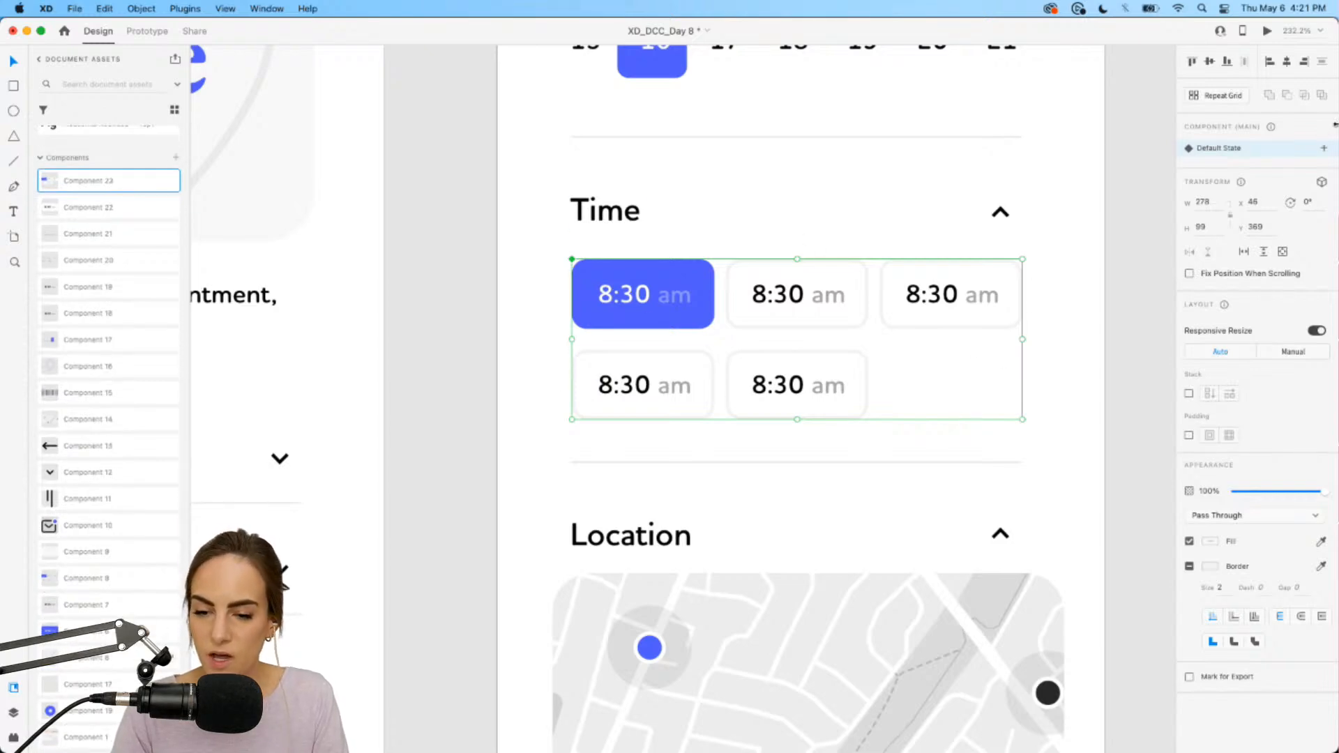
# Step: Add a new state named "8:30 on" to the component holding all the time slots
pyautogui.click(1324, 148)
pyautogui.click(1219, 156)
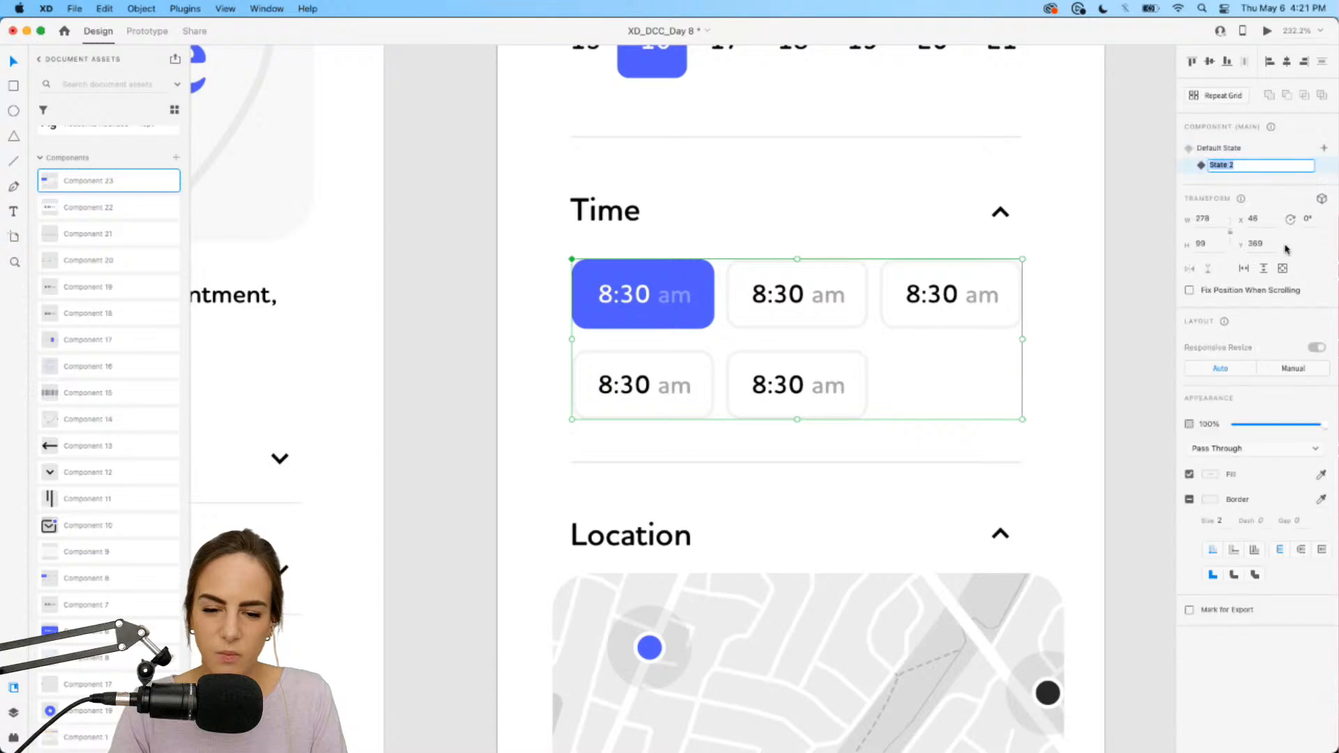
pyautogui.write('S')
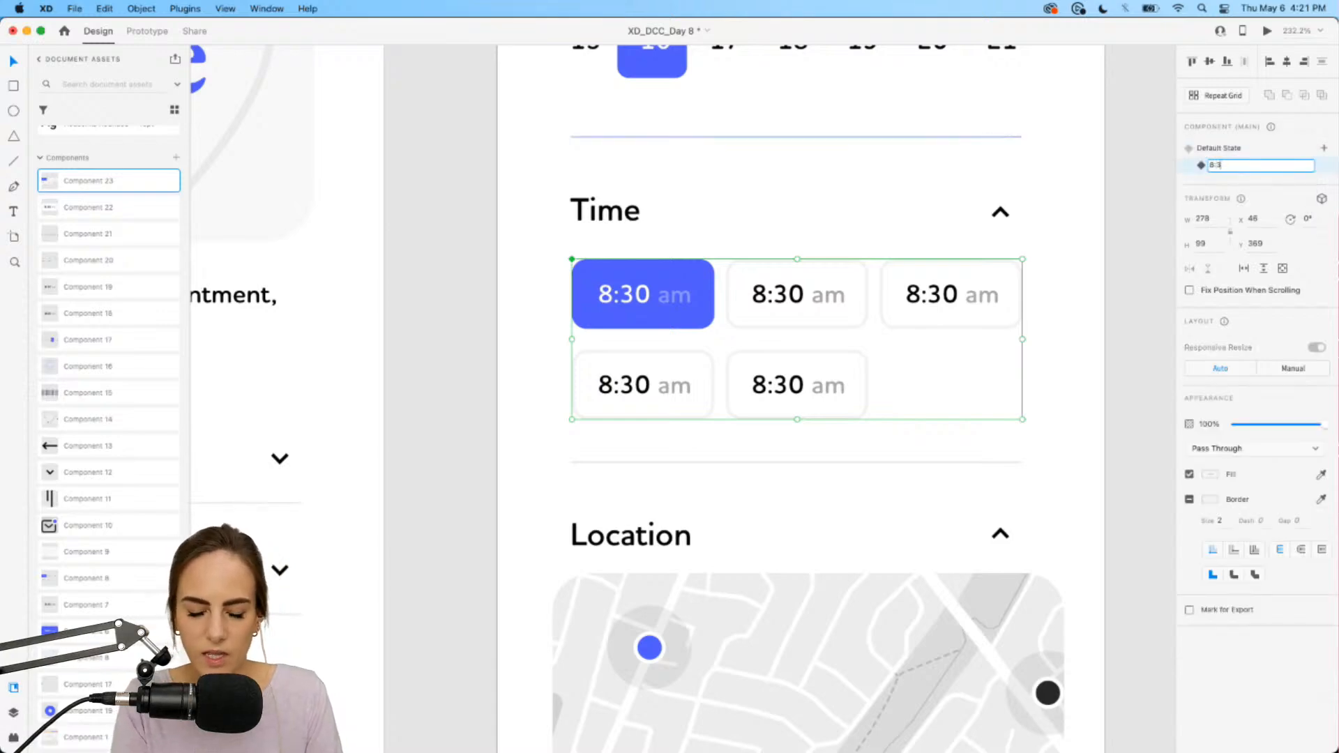
pyautogui.write(':30 am')
pyautogui.press('Return')
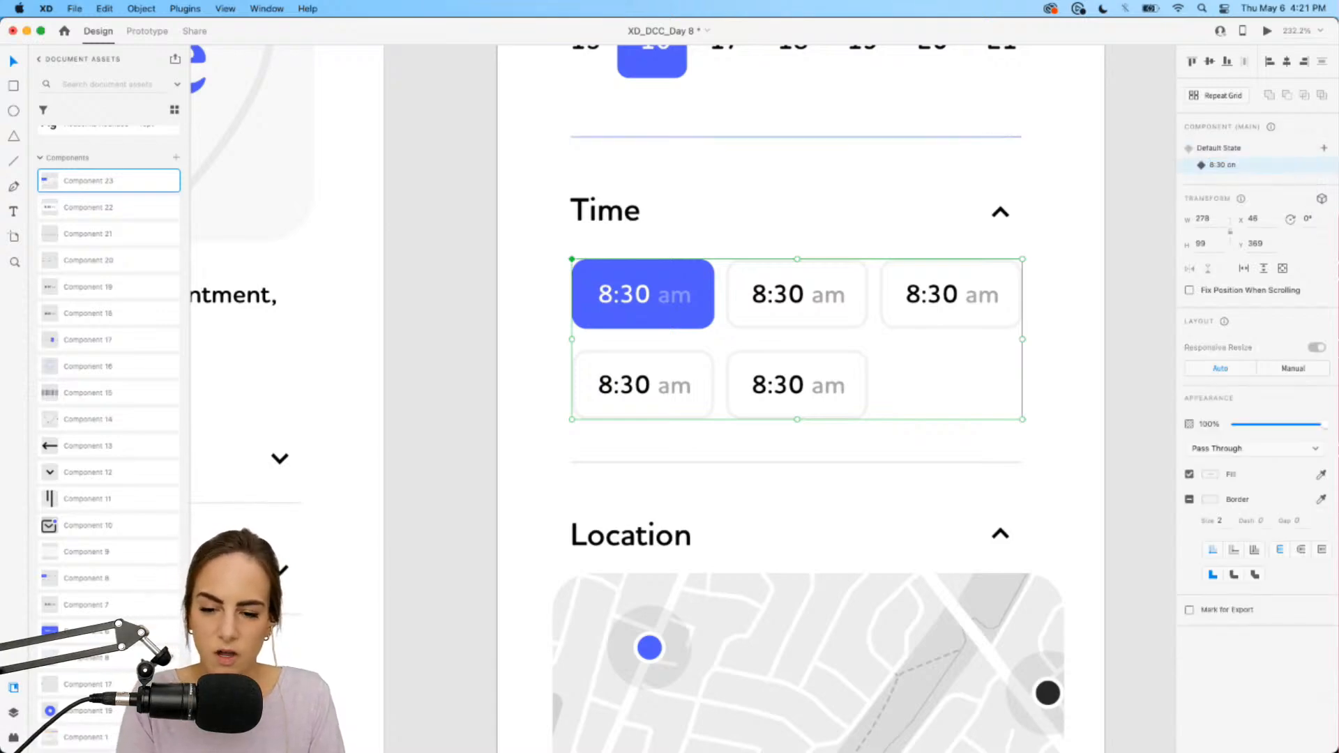
# Step: Add another state named "9:00 on" to the component holding all the time slots
pyautogui.click(1324, 148)
pyautogui.click(1268, 156)
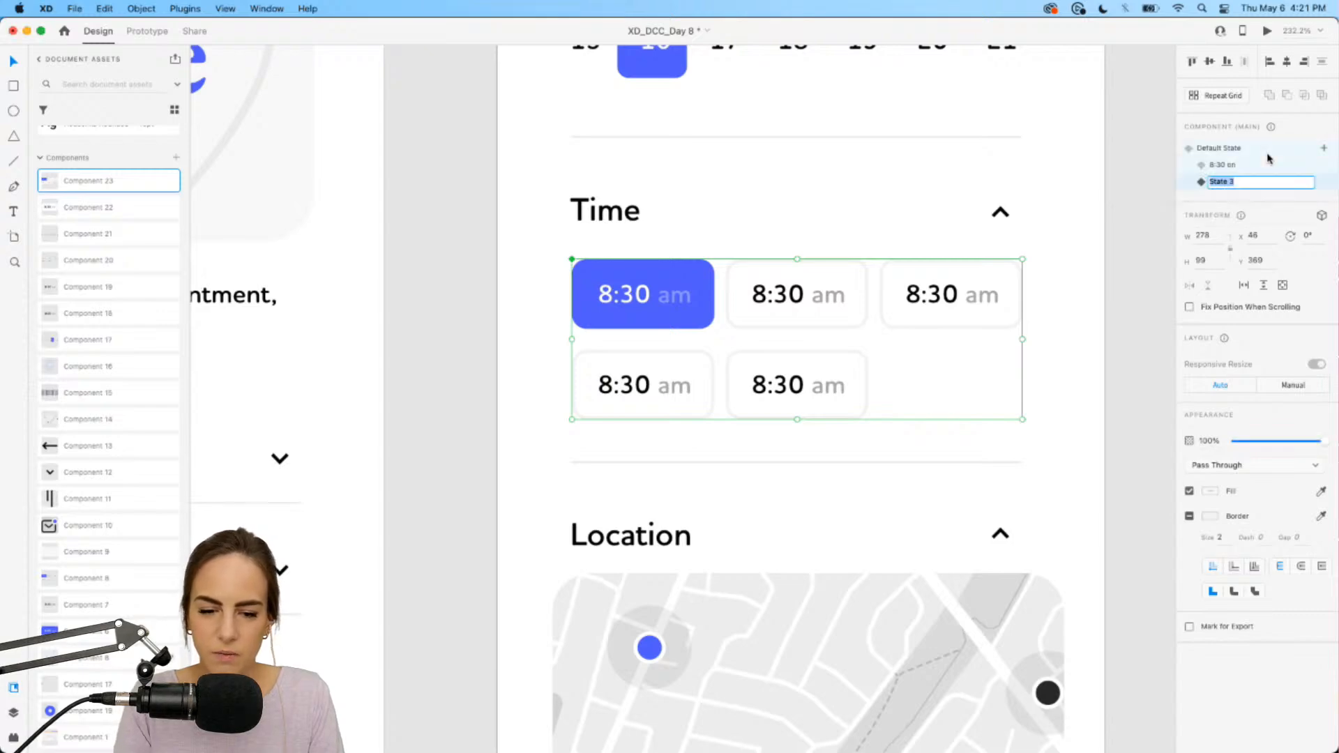
pyautogui.write('8')
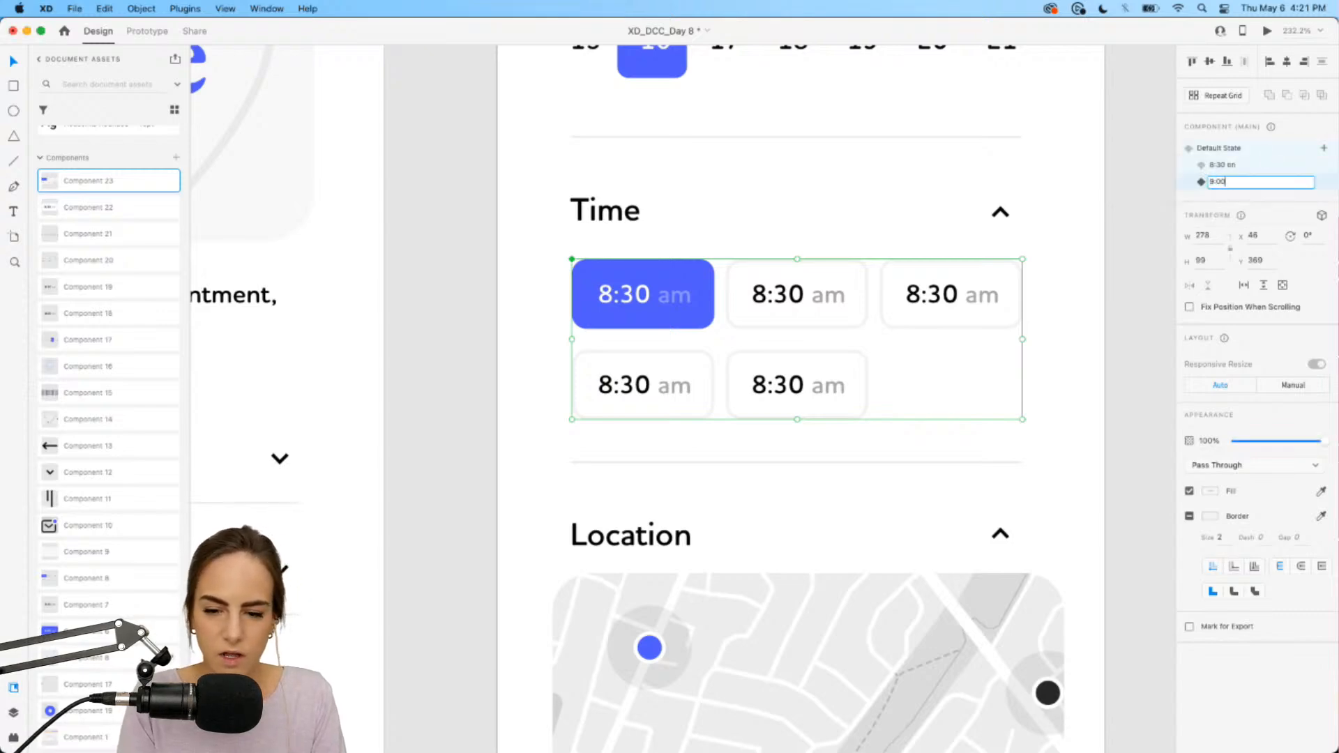
pyautogui.write(':00 am')
pyautogui.press('Return')
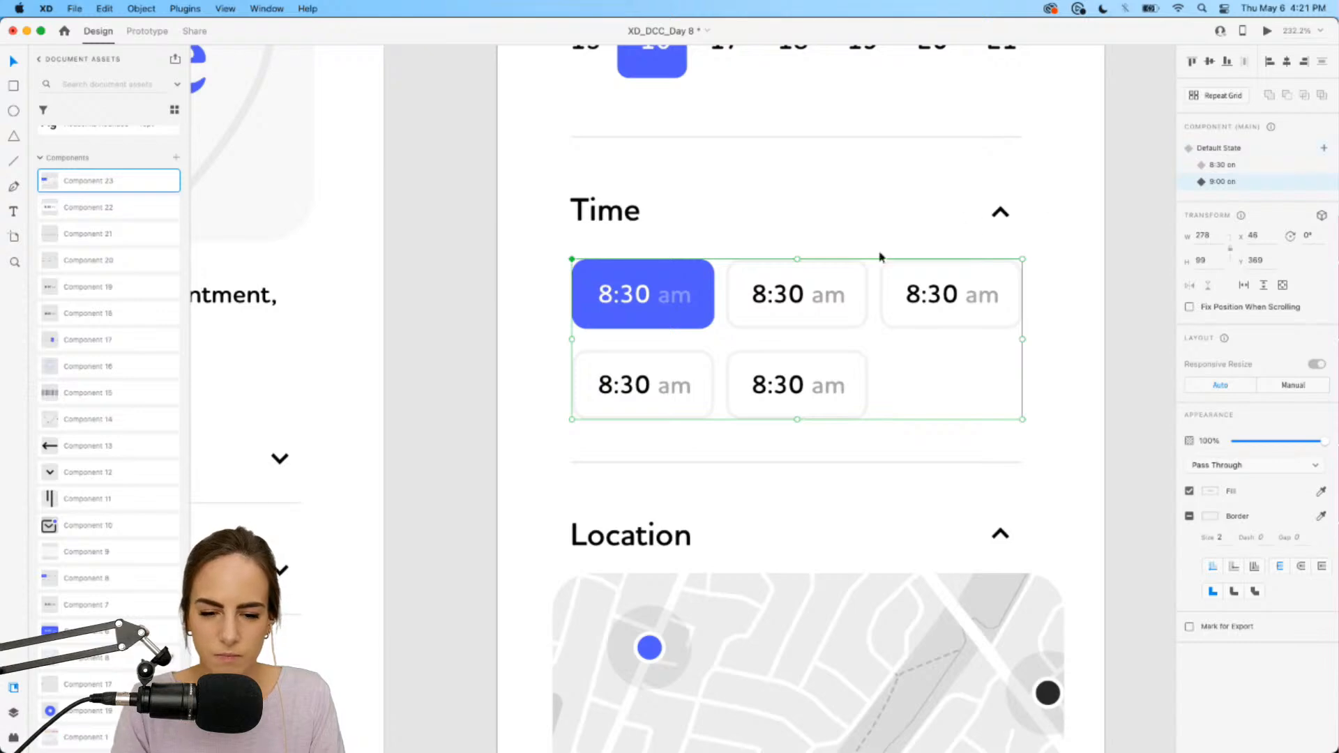
# Step: Change the second time slot's text to 9:00 in the "9:00 on" state
pyautogui.doubleClick(793, 299)
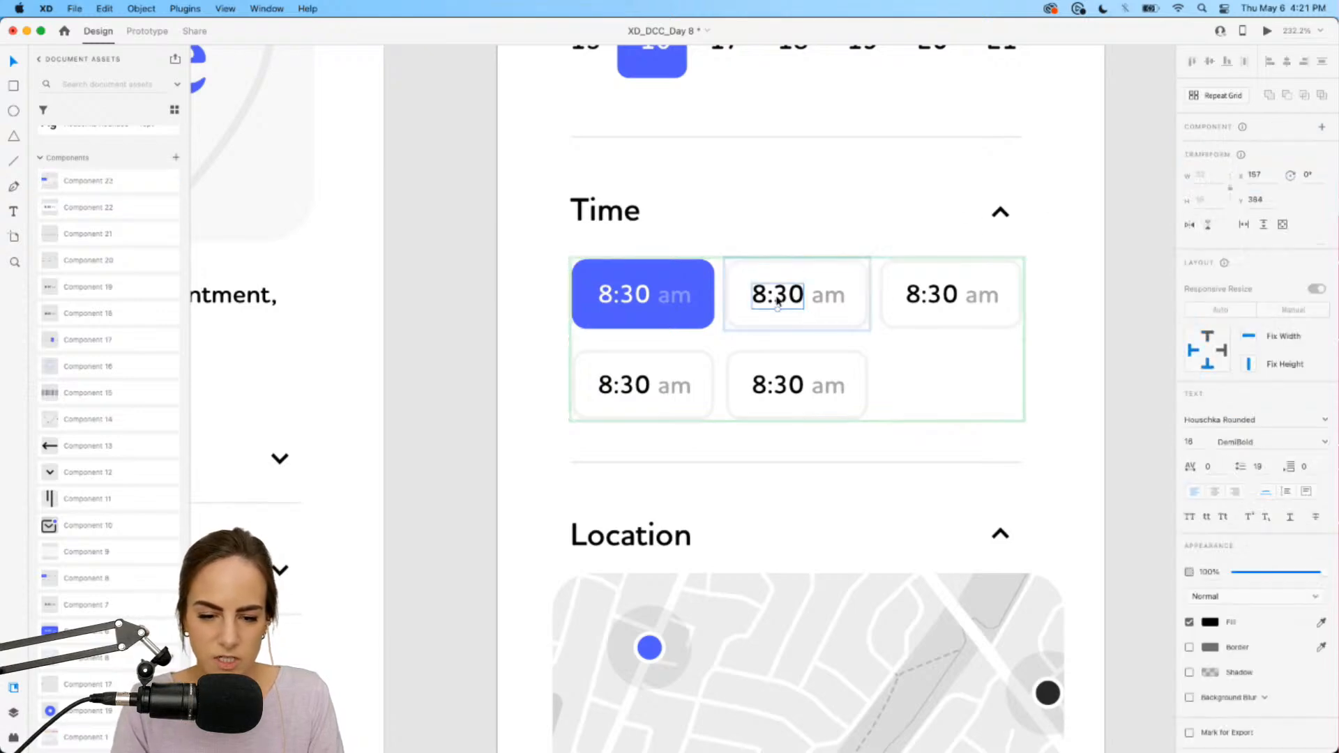
pyautogui.doubleClick(776, 299)
pyautogui.write('9:00')
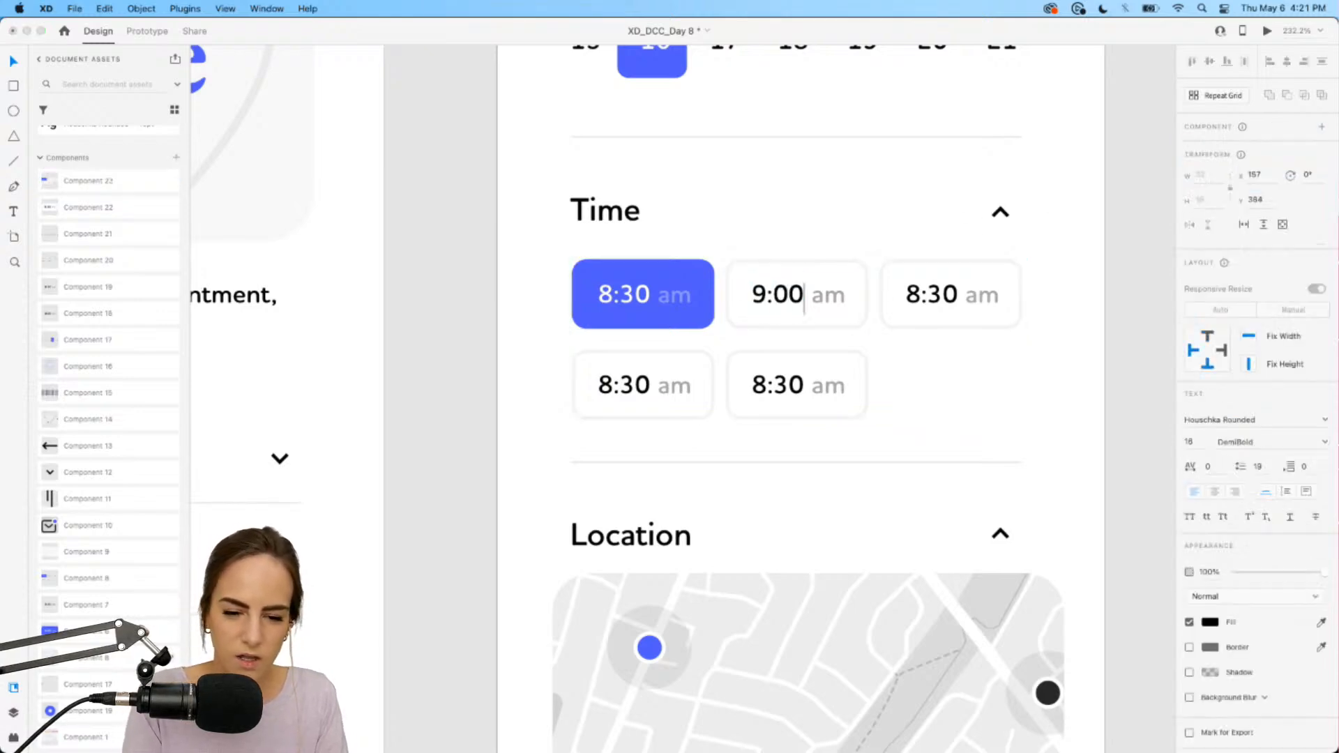
# Step: Change the third time slot's text to 10:00, shift its am to the right and widen its box to about 96 px
pyautogui.click(934, 292)
pyautogui.doubleClick(935, 294)
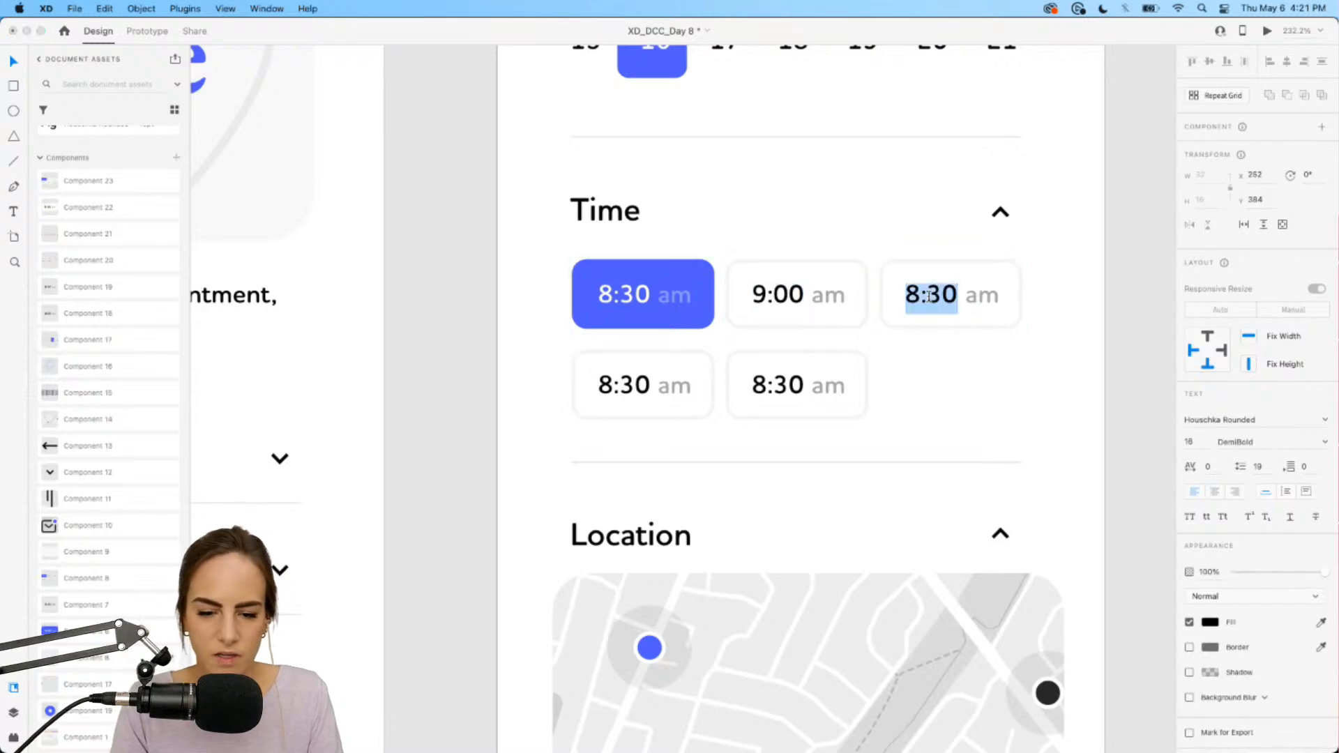
pyautogui.write('10:00')
pyautogui.press('Escape')
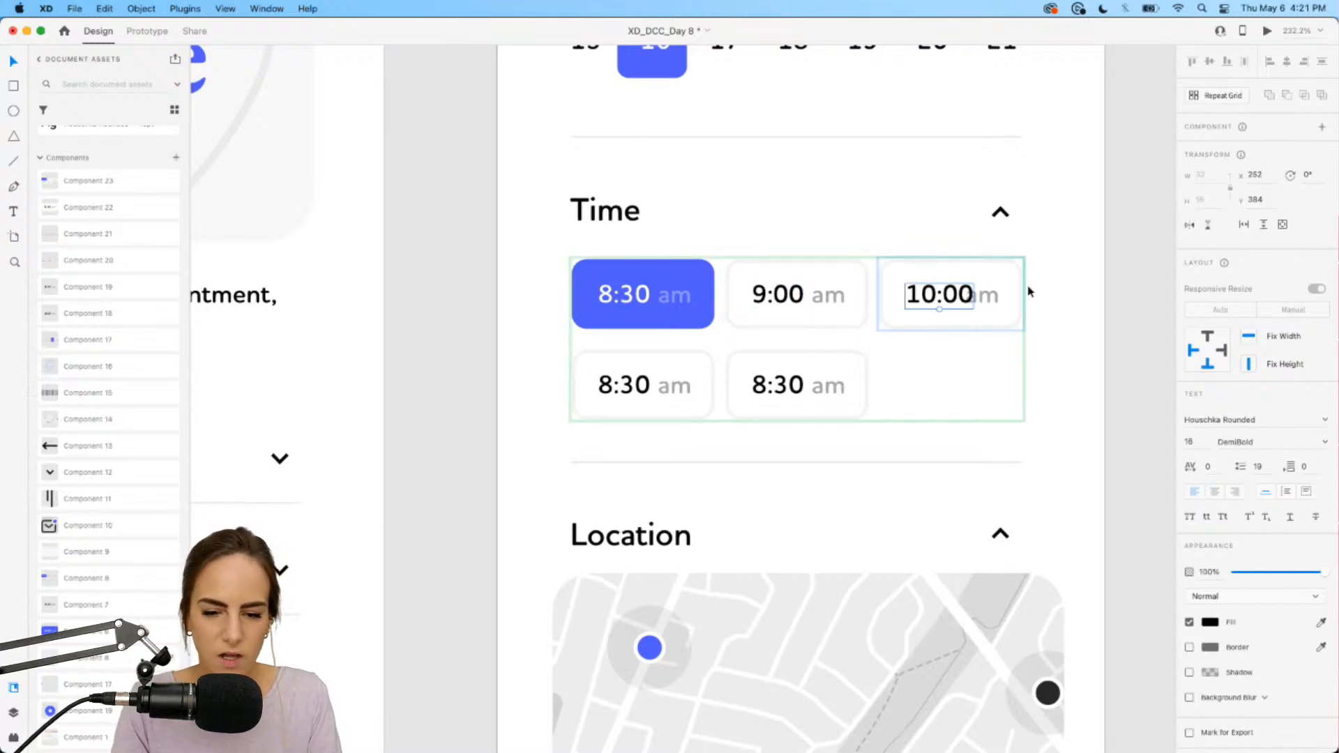
pyautogui.click(991, 306)
pyautogui.moveTo(991, 305); pyautogui.dragTo(1035, 295)
pyautogui.click(1020, 295)
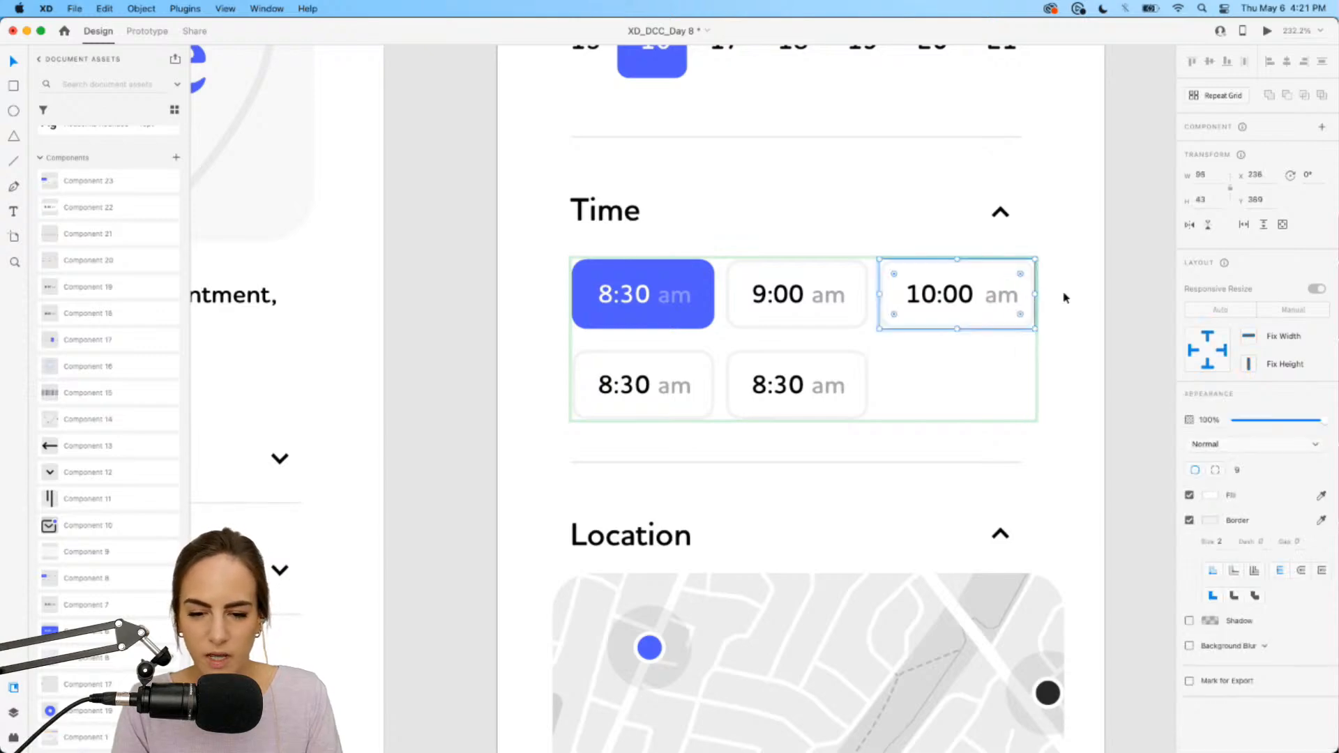
pyautogui.click(1064, 298)
pyautogui.scroll(5, 956, 263)
pyautogui.scroll(-5, 837, 197)
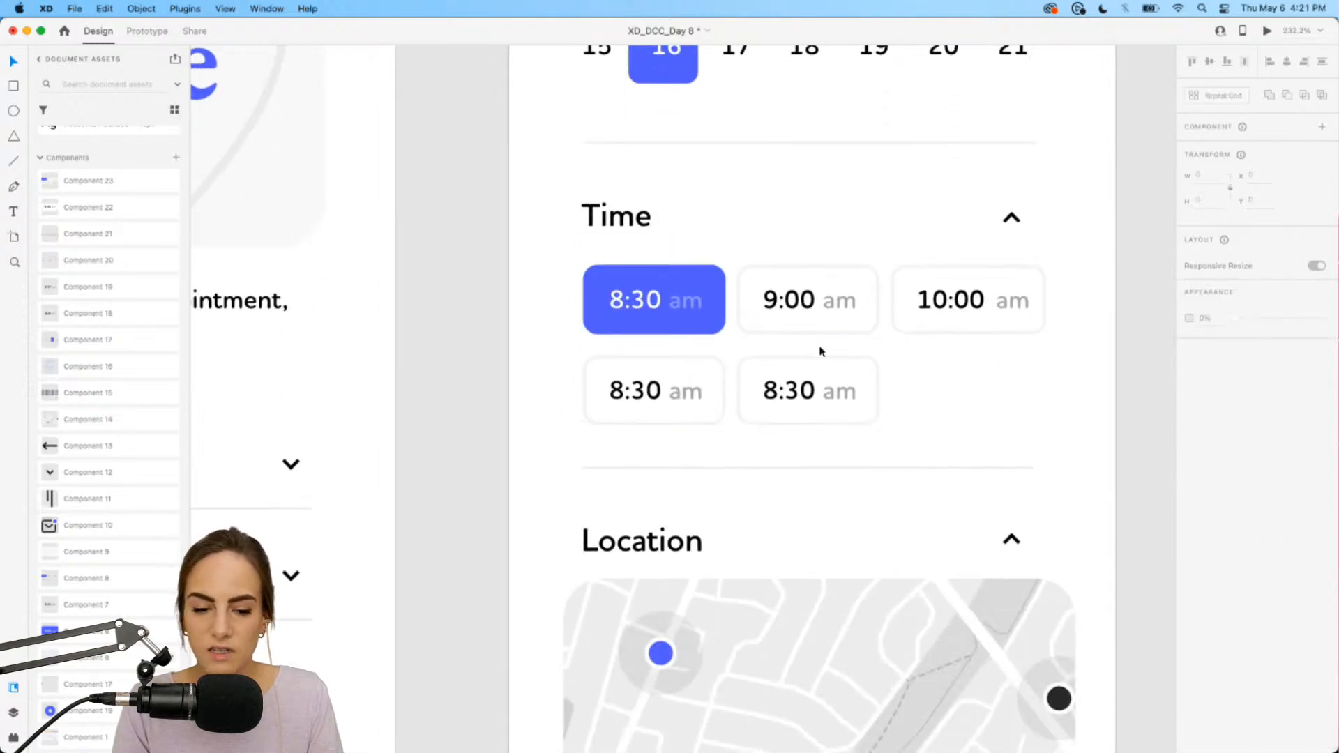
# Step: Change the fourth time slot's text to 11:00 and shift it left so it clears the am
pyautogui.click(635, 391)
pyautogui.doubleClick(635, 391)
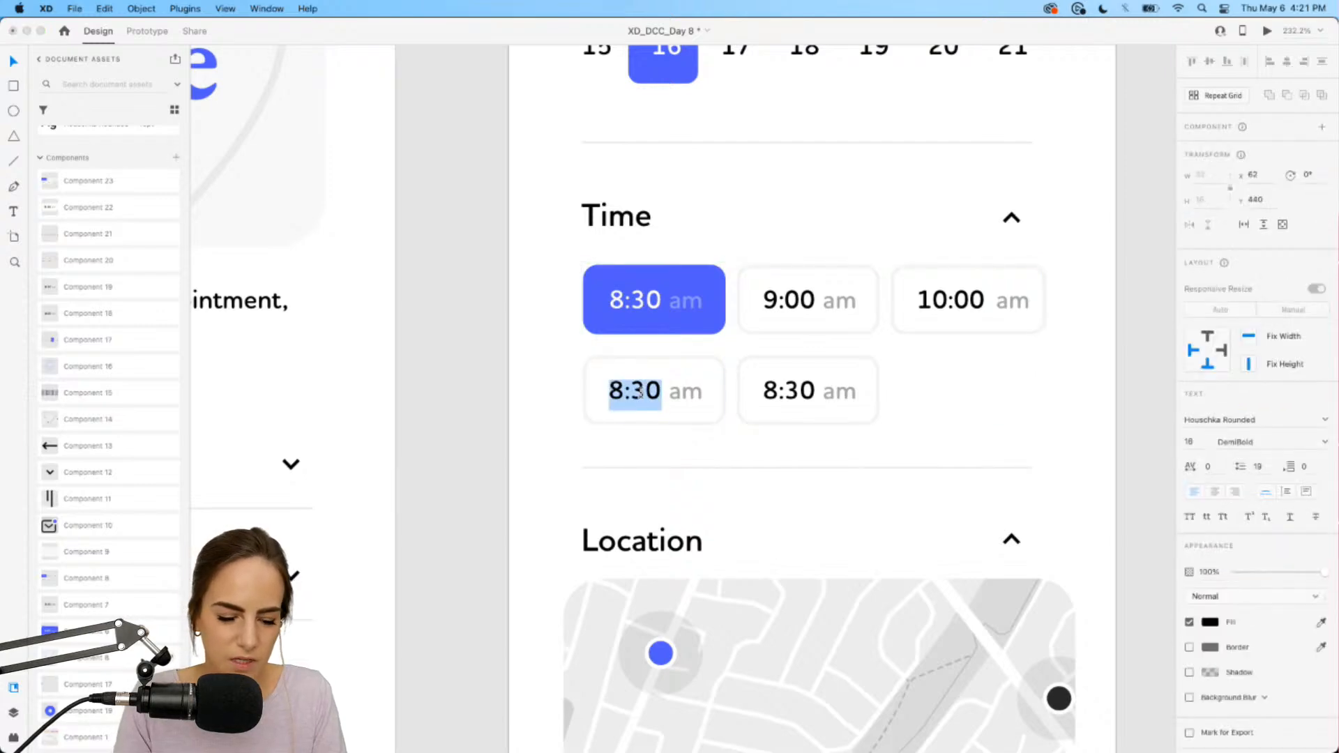
pyautogui.write('1')
pyautogui.press('BackSpace')
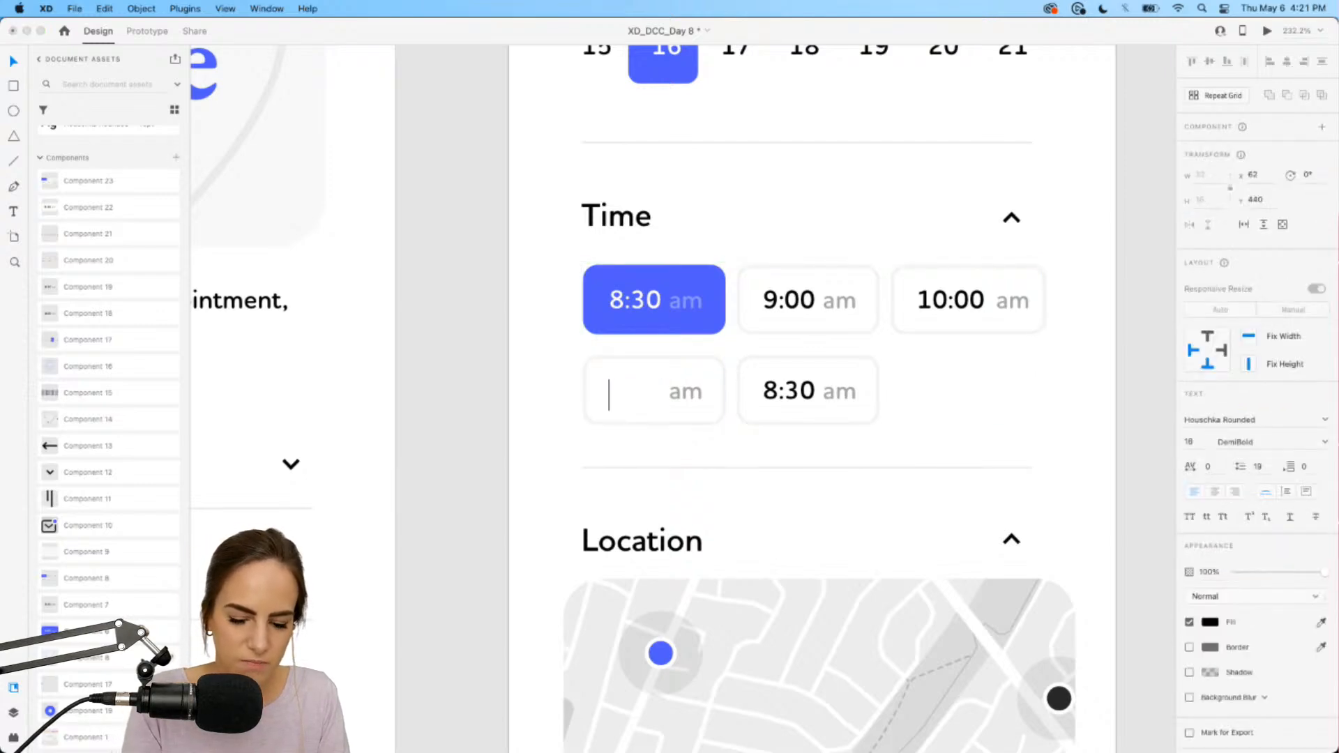
pyautogui.write('11:00')
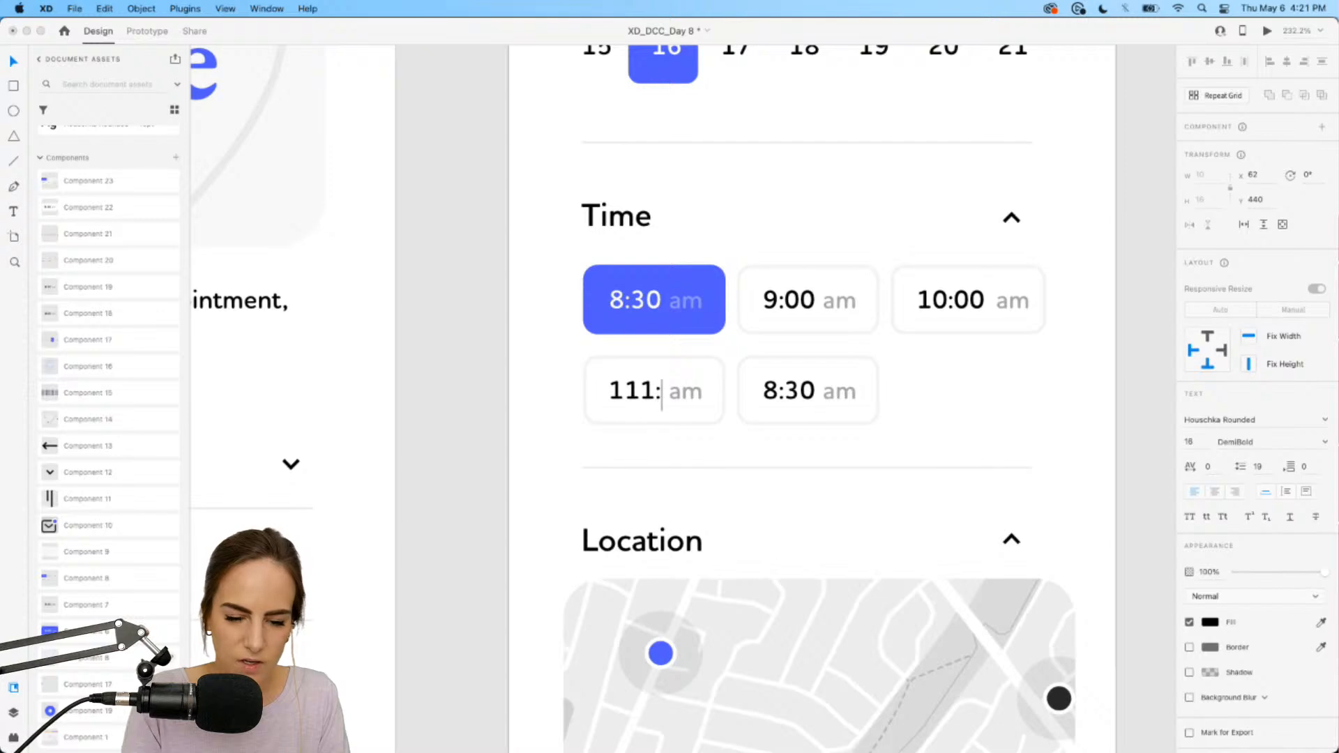
pyautogui.press('BackSpace')
pyautogui.press('BackSpace')
pyautogui.press('BackSpace')
pyautogui.write(':00')
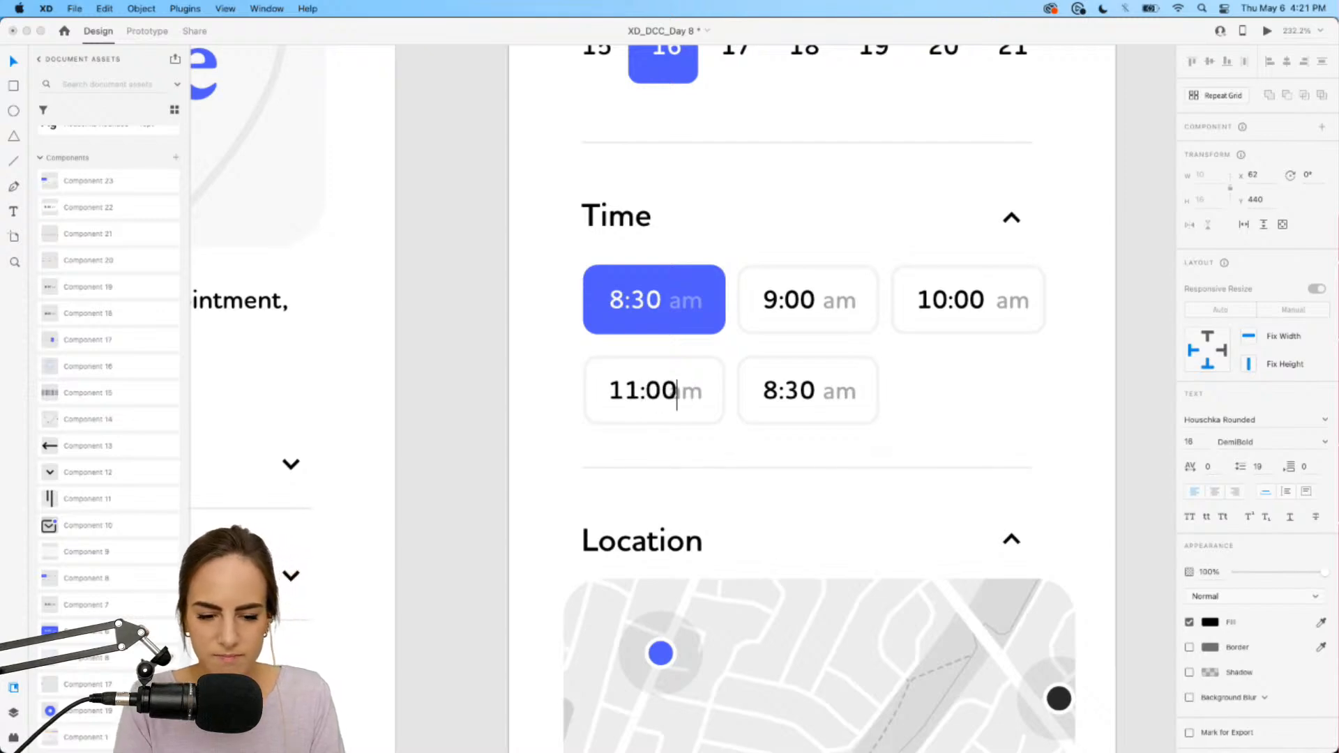
pyautogui.click(700, 392)
pyautogui.click(631, 395)
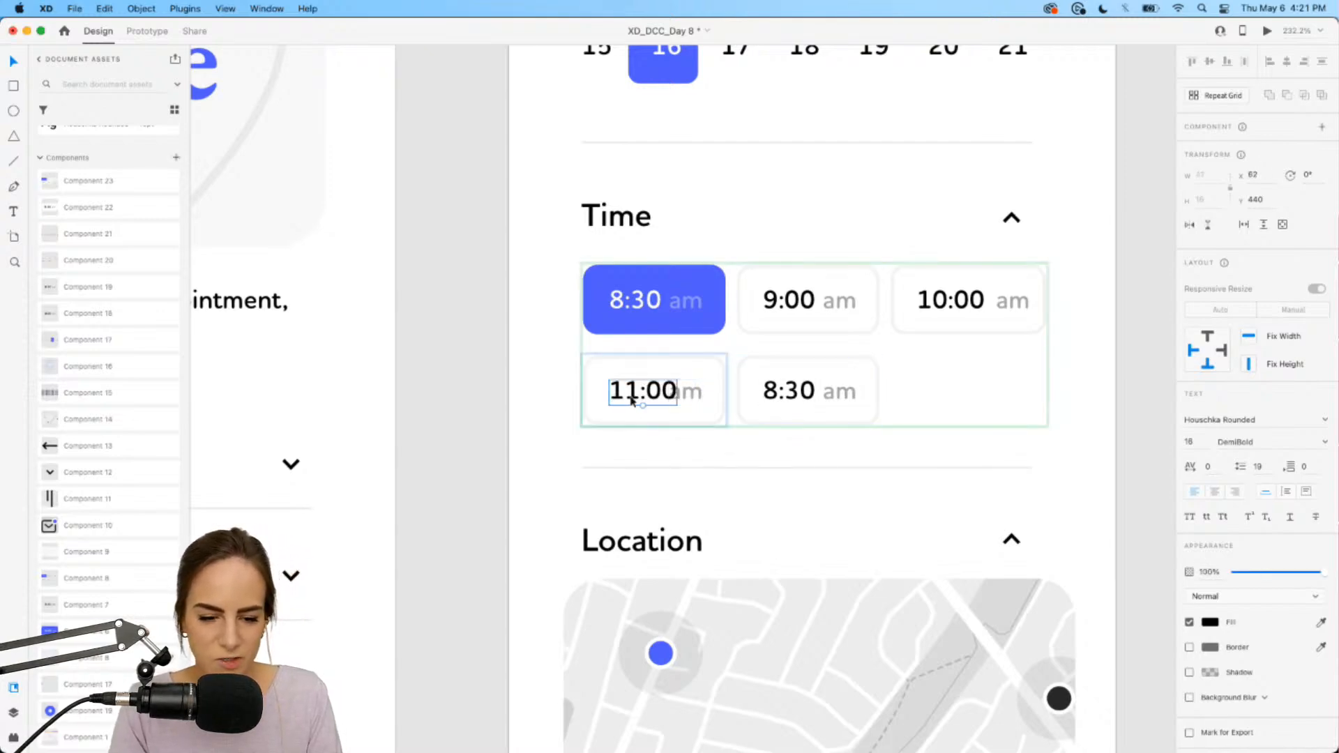
pyautogui.moveTo(640, 396); pyautogui.dragTo(629, 396)
# Step: Change the fifth time slot's text to 1:00 and its am to pm
pyautogui.click(767, 390)
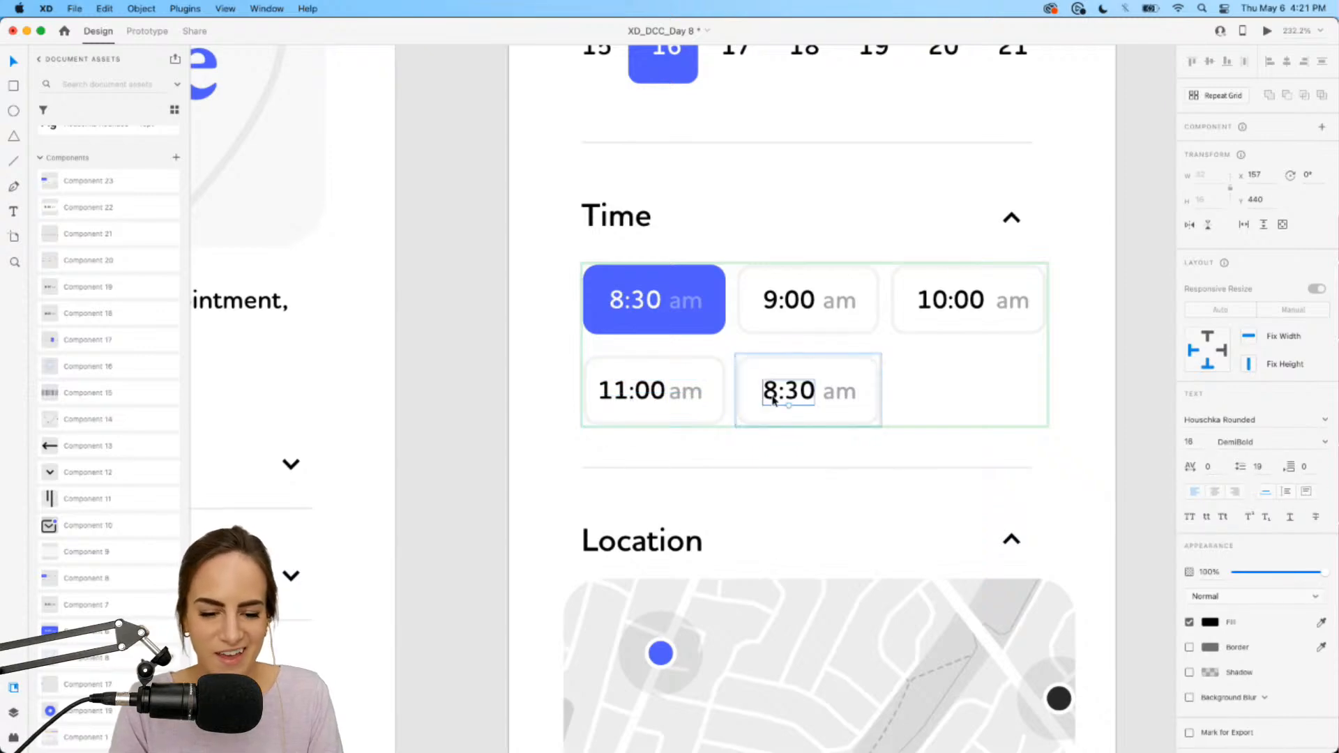
pyautogui.doubleClick(772, 395)
pyautogui.write('1:00')
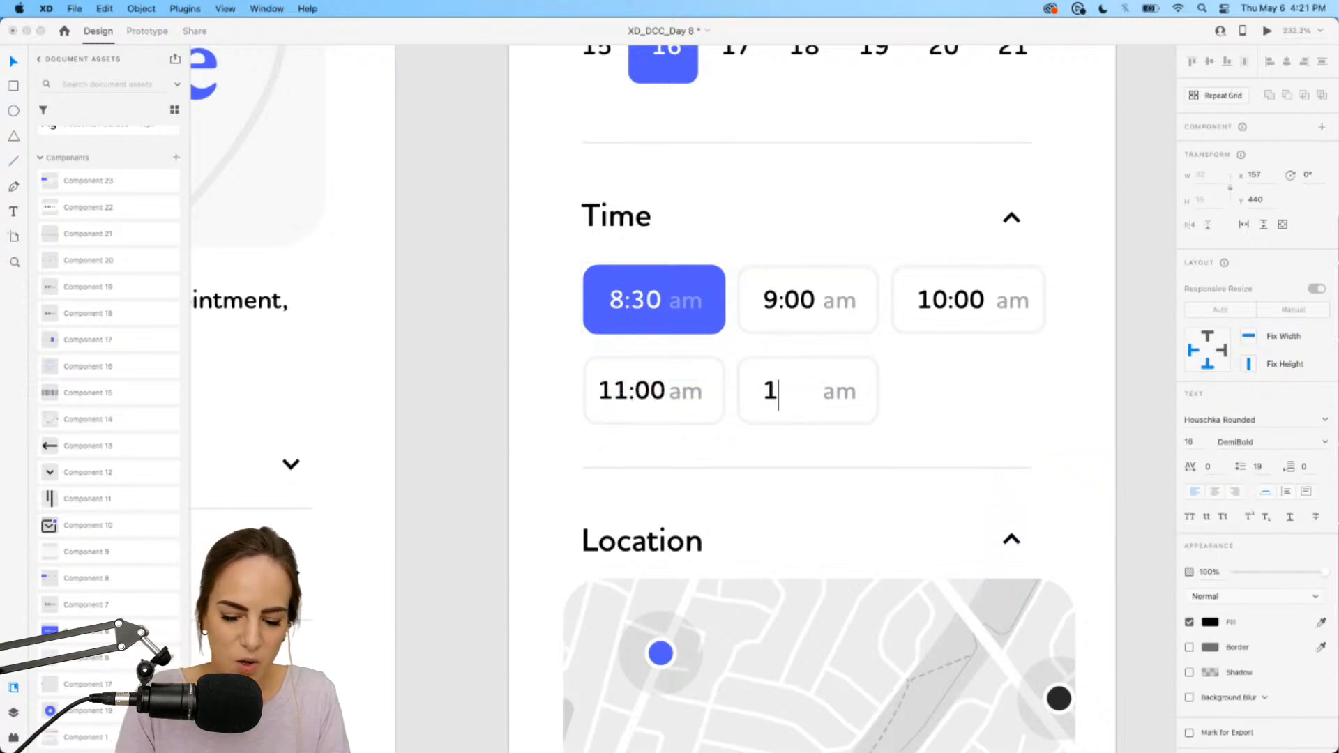
pyautogui.doubleClick(850, 400)
pyautogui.write('pm')
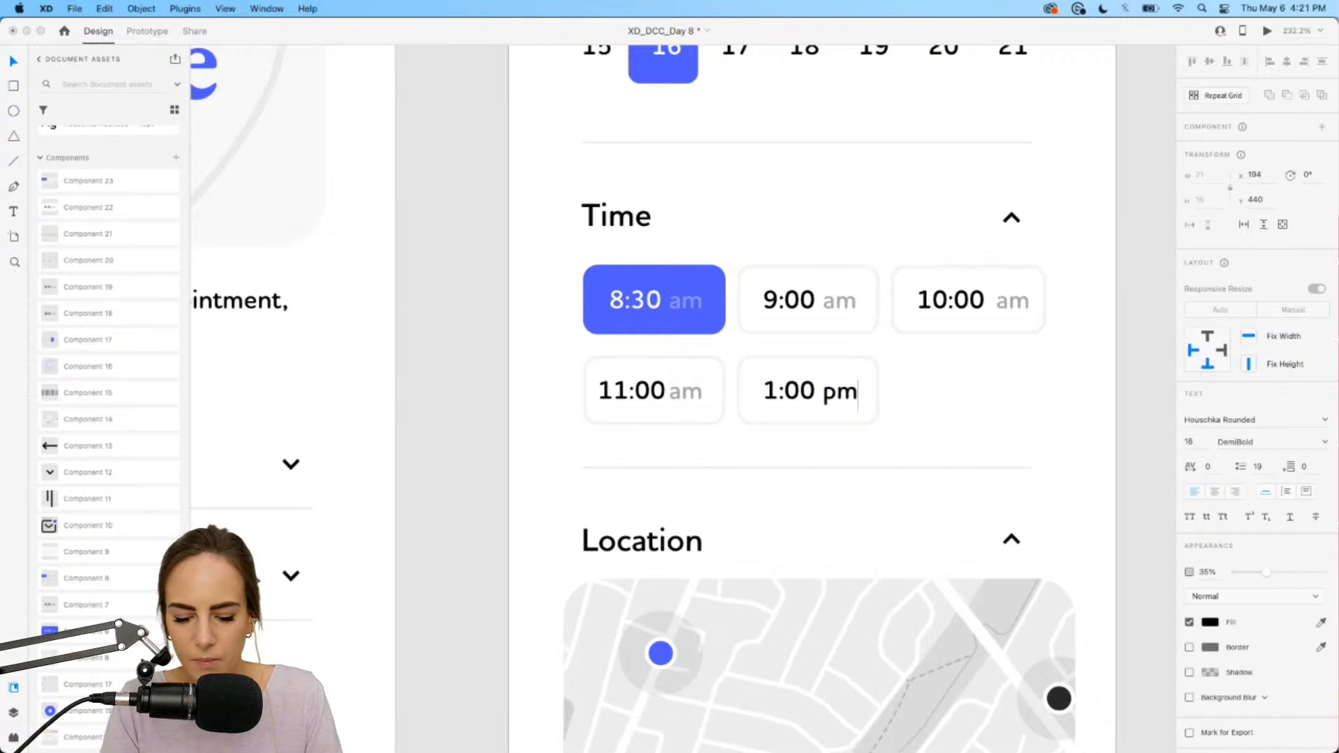
pyautogui.click(1000, 469)
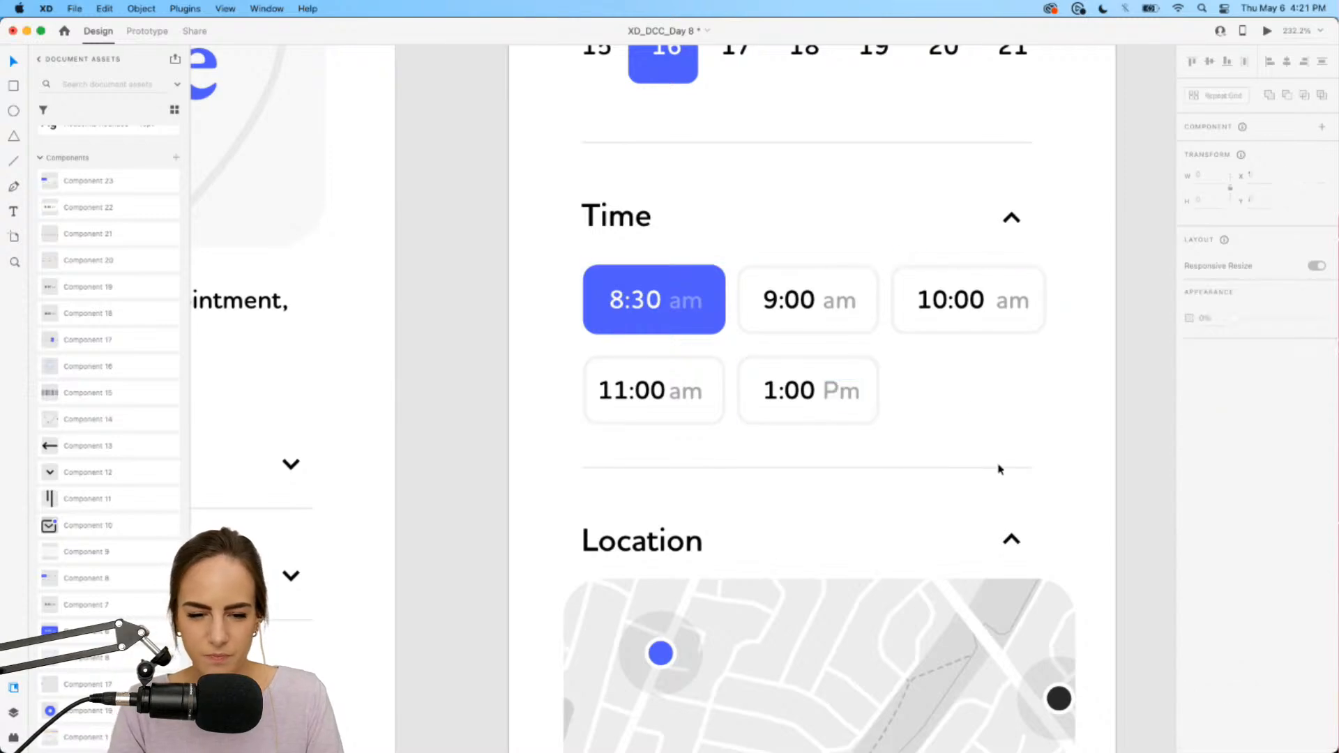
# Step: Correct the suffix beside 1:00 in the fifth time slot to lowercase "pm"
pyautogui.doubleClick(848, 395)
pyautogui.doubleClick(842, 393)
pyautogui.doubleClick(842, 395)
pyautogui.click(838, 394)
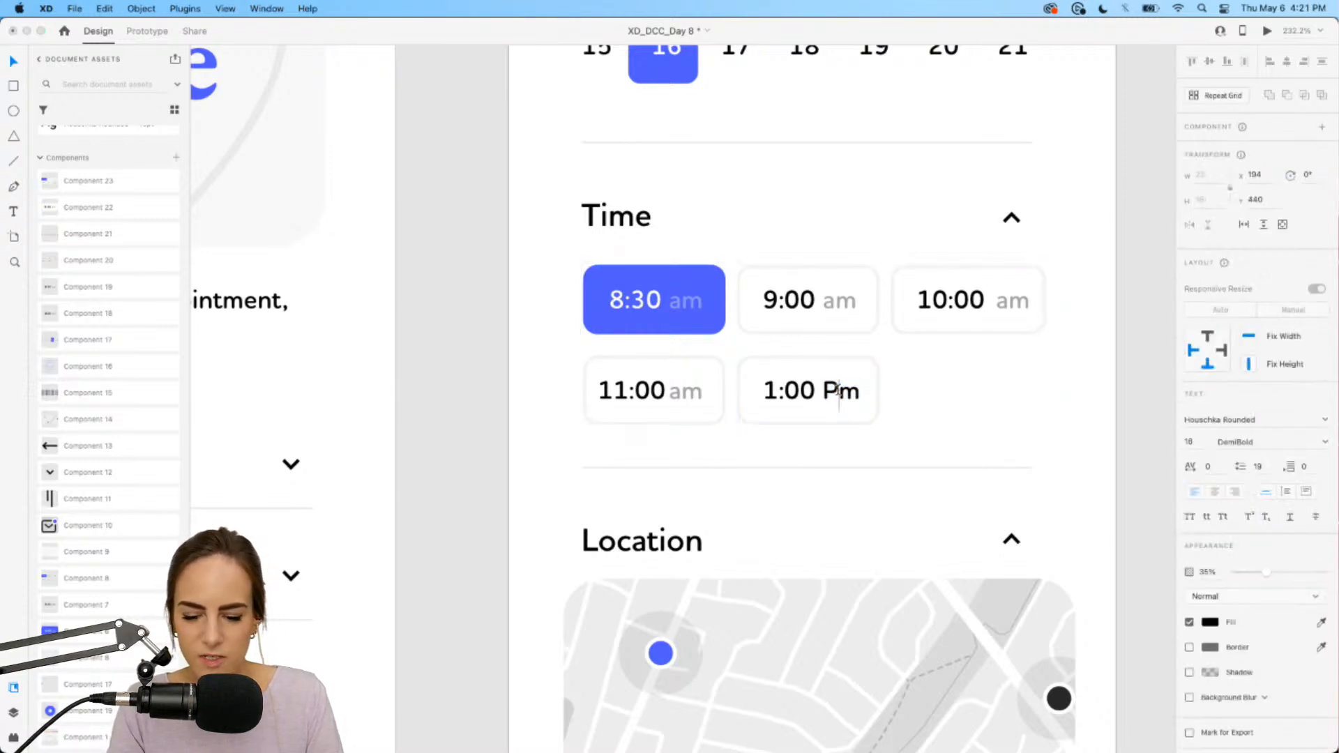
pyautogui.press('BackSpace')
pyautogui.write('p')
pyautogui.press('Escape')
pyautogui.click(971, 406)
pyautogui.scroll(-3, 971, 406)
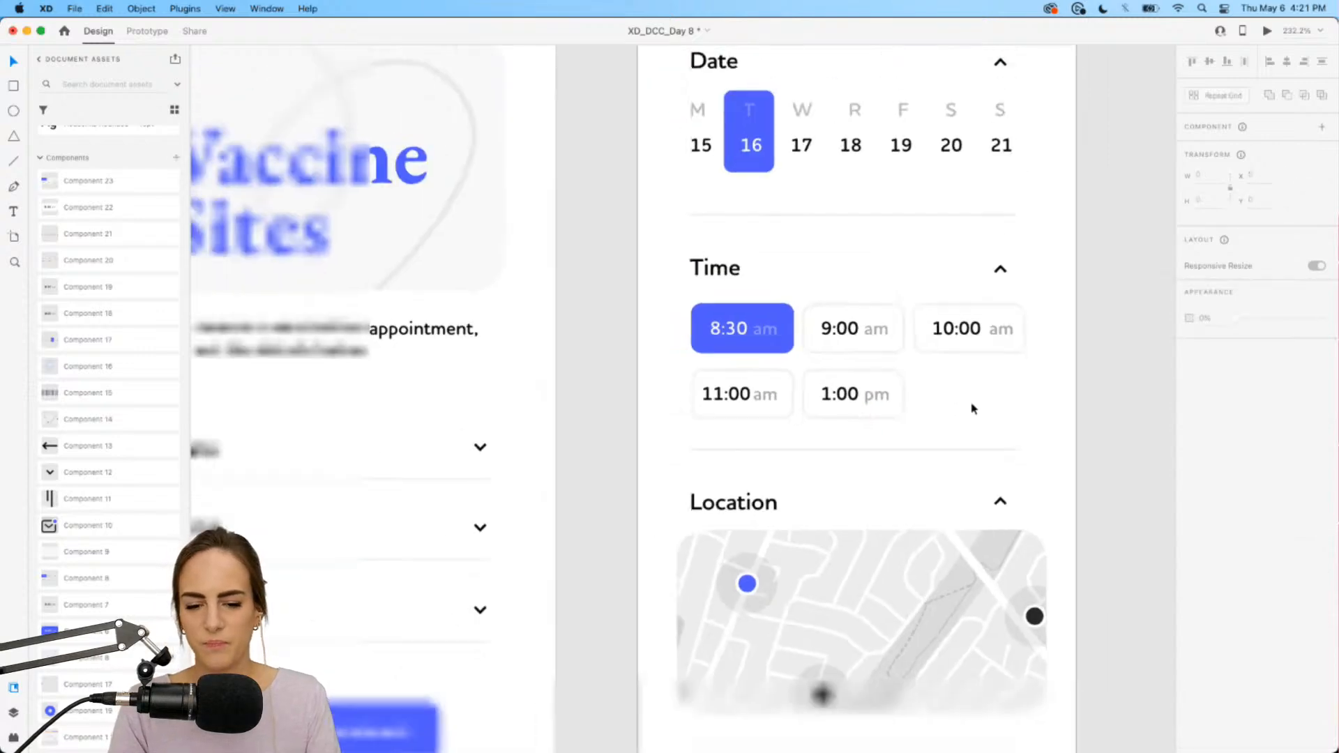
# Step: Compare the time-slot component's "8:30 on" and "9:00 on" states, ending on "9:00 on"
pyautogui.click(729, 311)
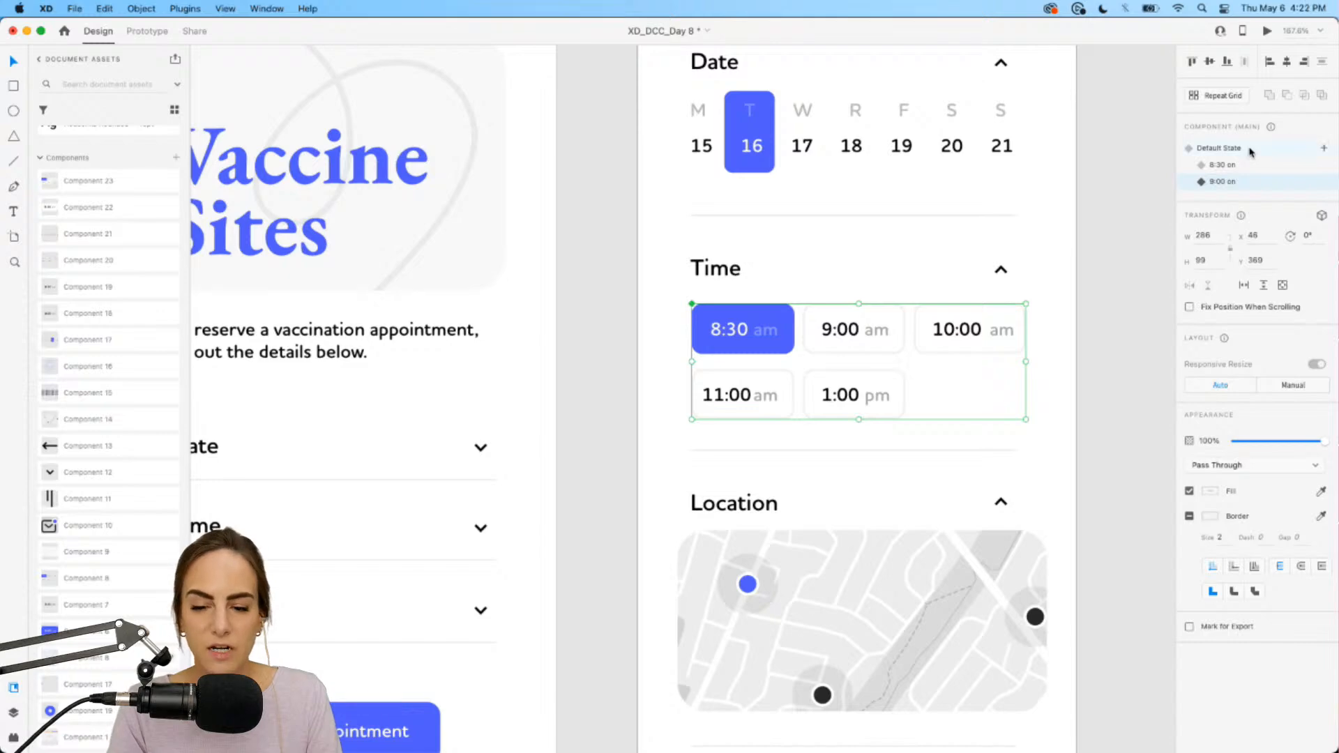
pyautogui.click(1232, 164)
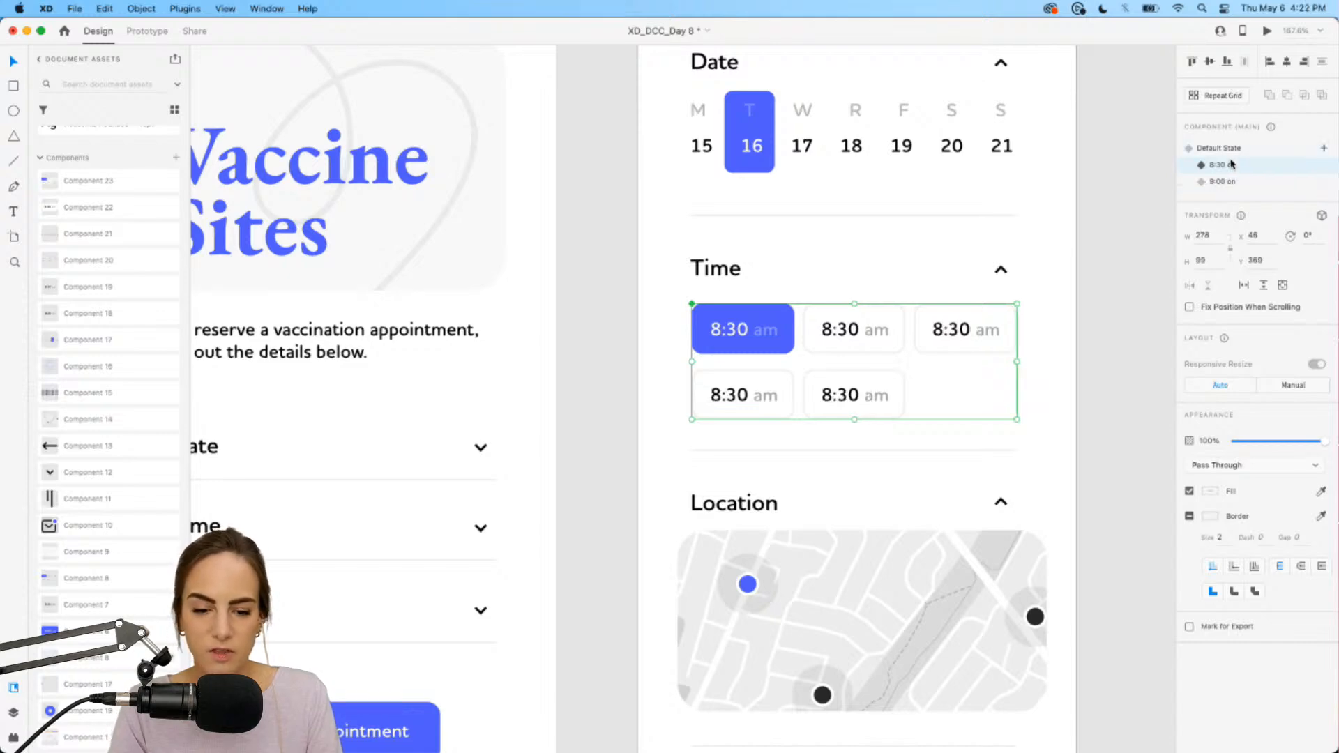
pyautogui.click(1231, 183)
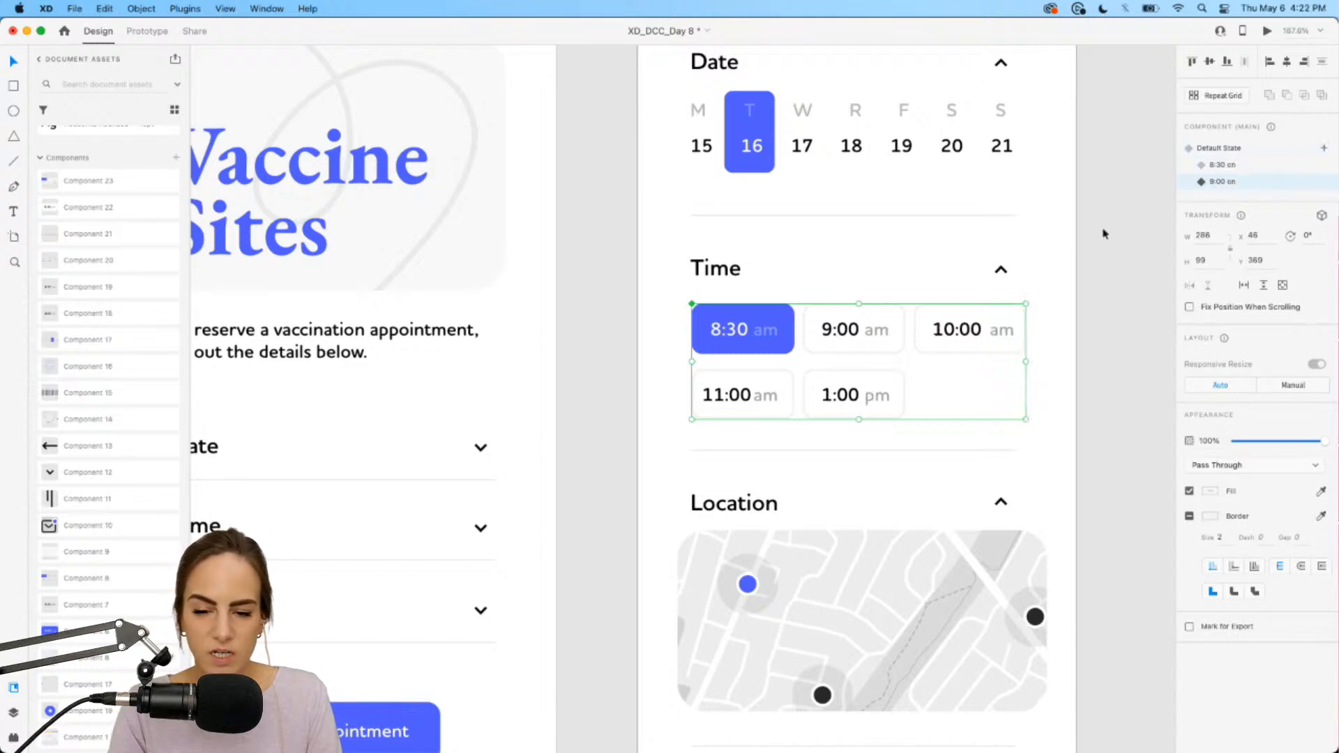
# Step: Switch the nested 8:30 slot to its "off" state within the "9:00 on" state
pyautogui.scroll(3, 935, 292)
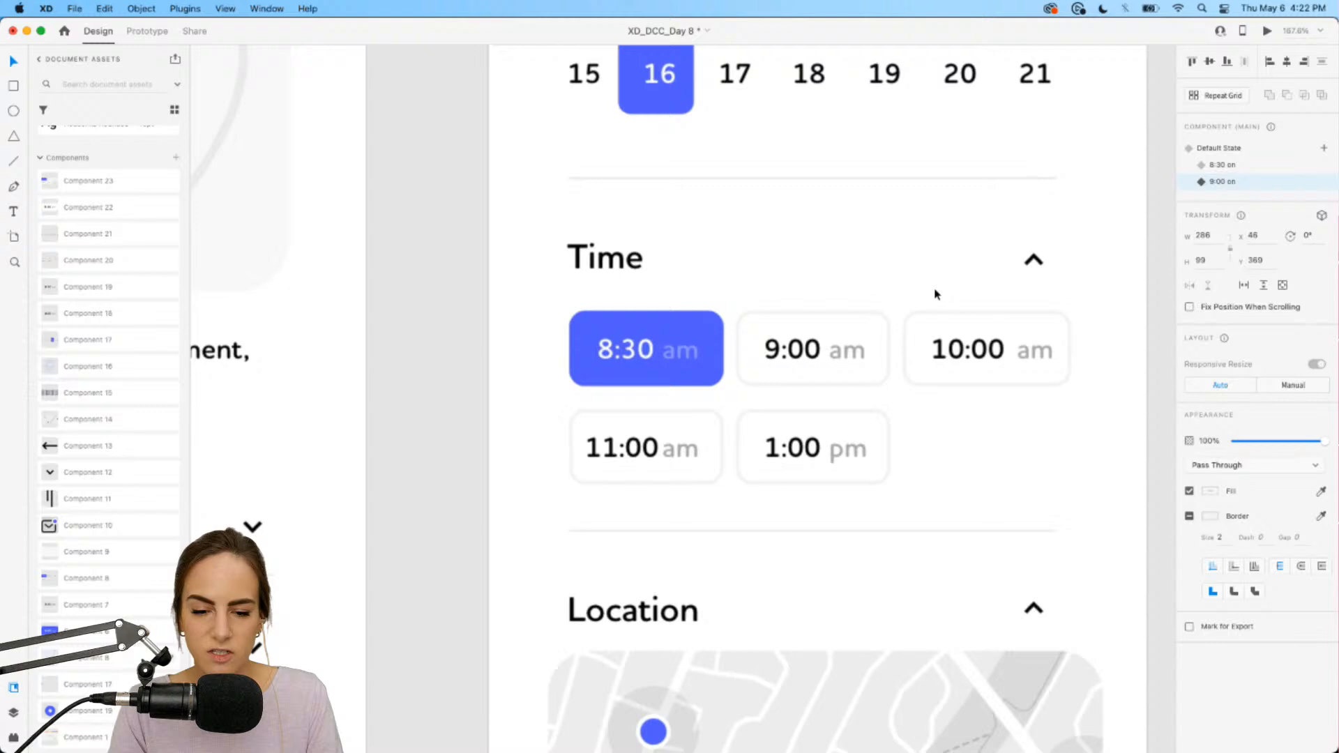
pyautogui.doubleClick(672, 357)
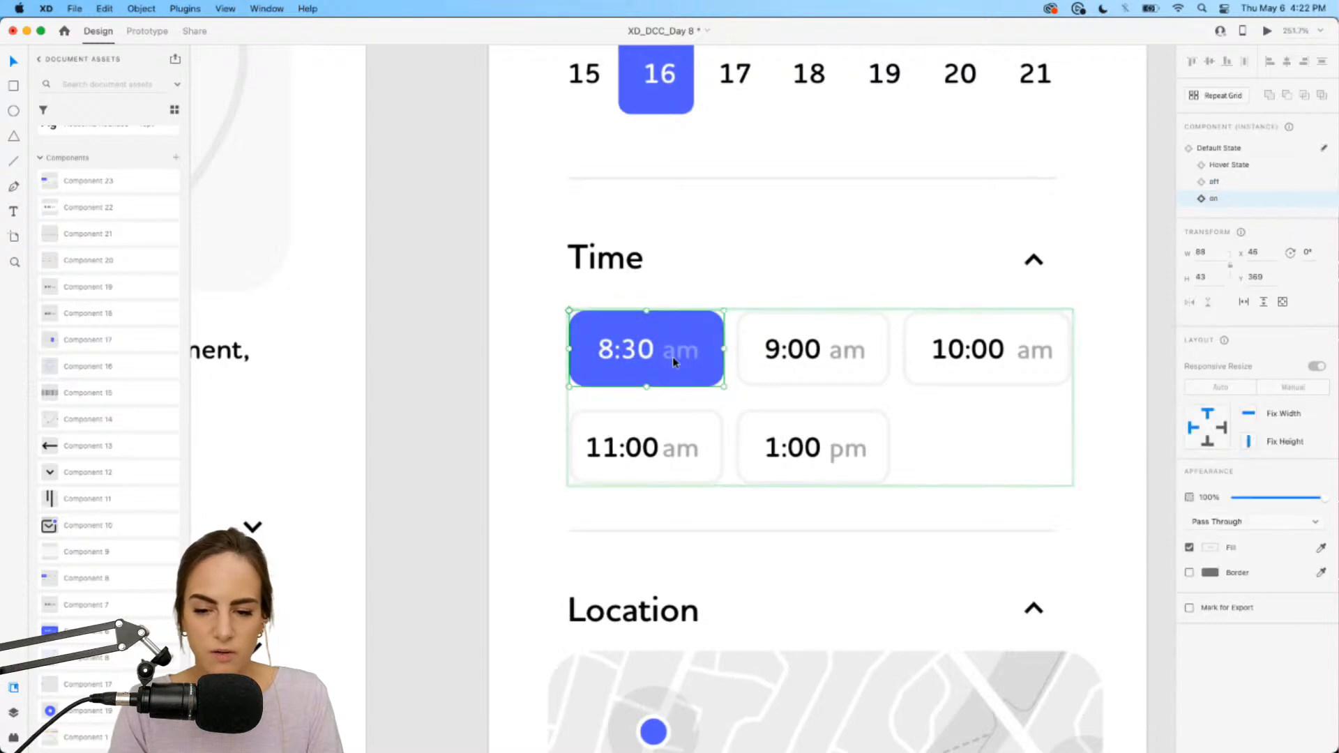
pyautogui.click(1219, 182)
# Step: Turn the nested 9:00 am slot into its own component within the "9:00 on" state
pyautogui.click(896, 328)
pyautogui.doubleClick(889, 325)
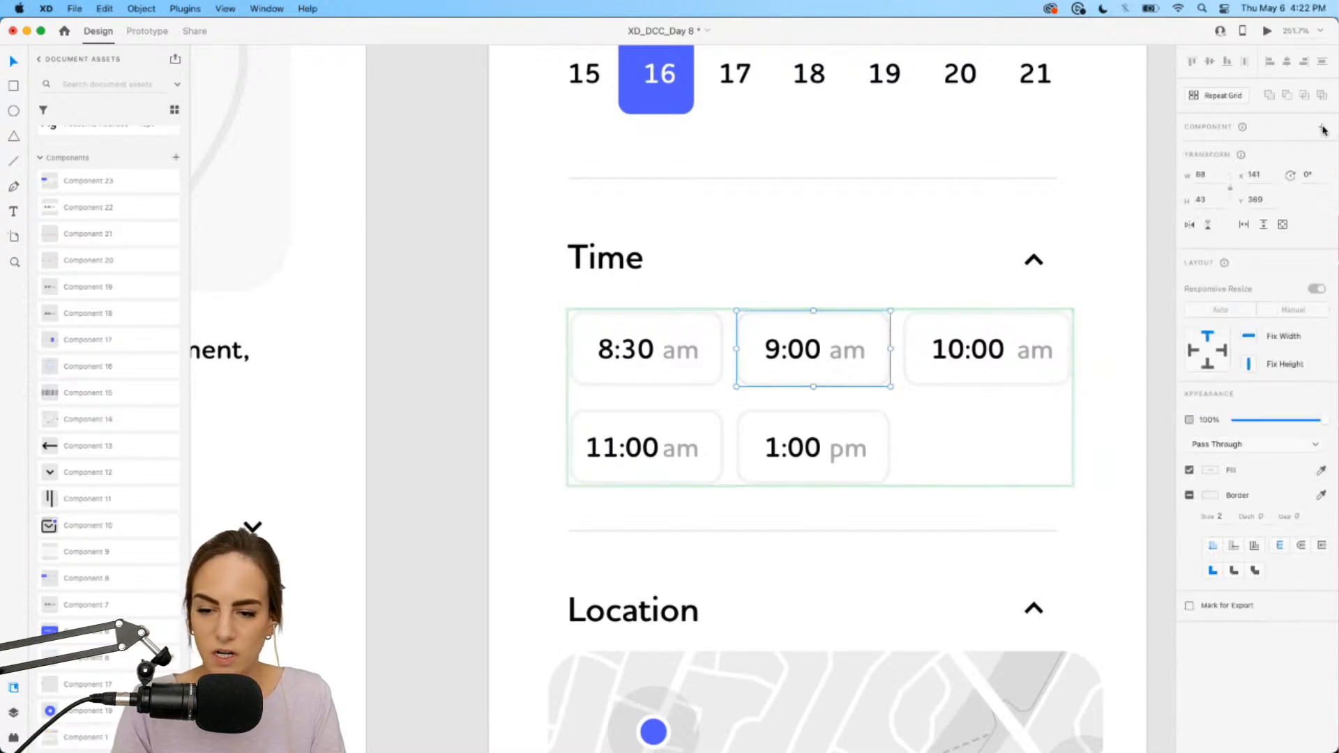
pyautogui.click(1321, 128)
pyautogui.press('Escape')
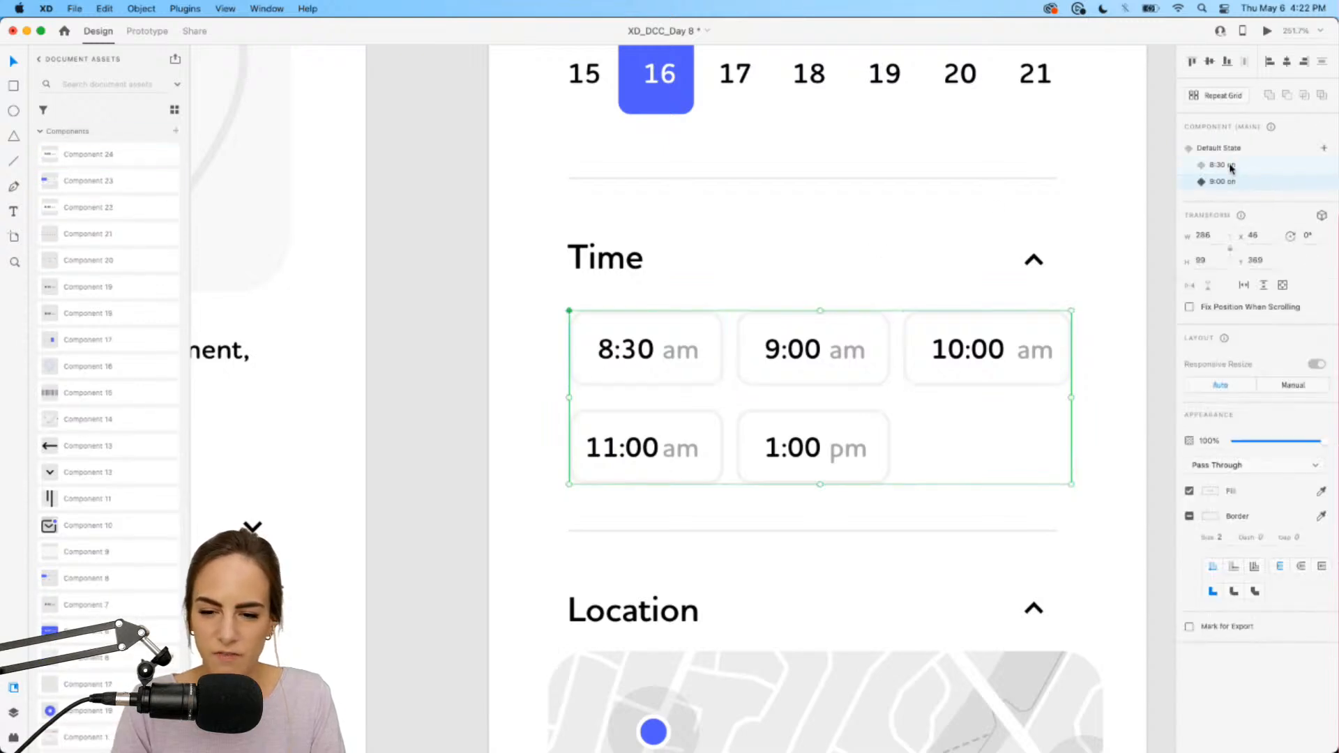
pyautogui.click(1227, 165)
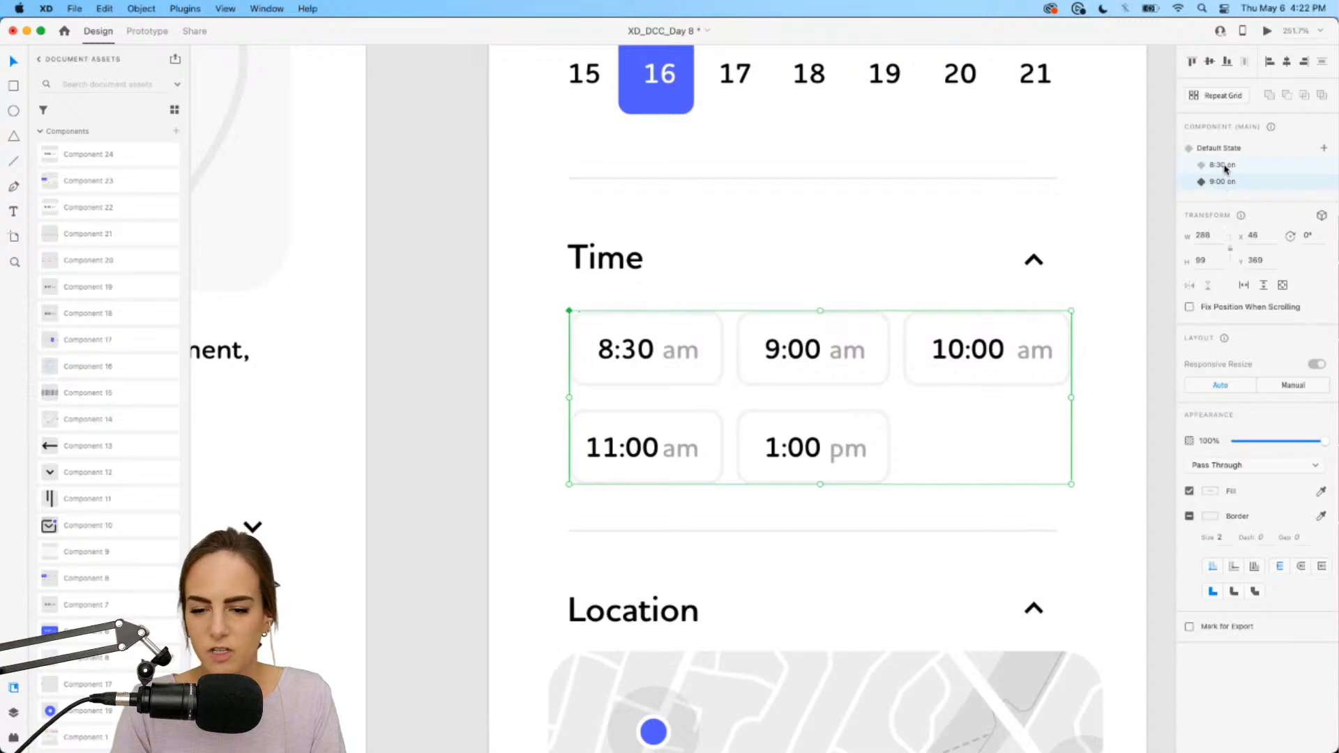
pyautogui.click(840, 211)
# Step: Preview the finished Reserve artboard and test switching the selection between the 8:00 and 8:30 time slots
pyautogui.scroll(-10, 840, 212)
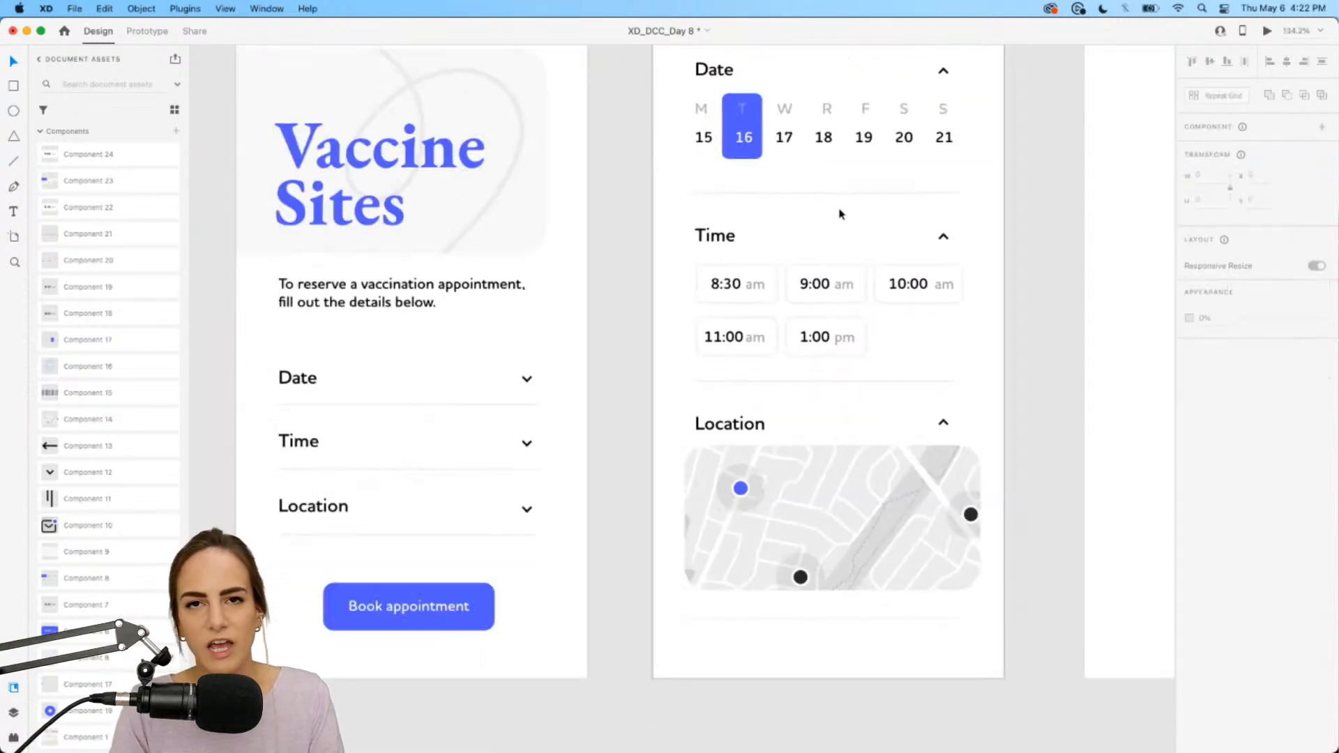
pyautogui.scroll(-5, 840, 212)
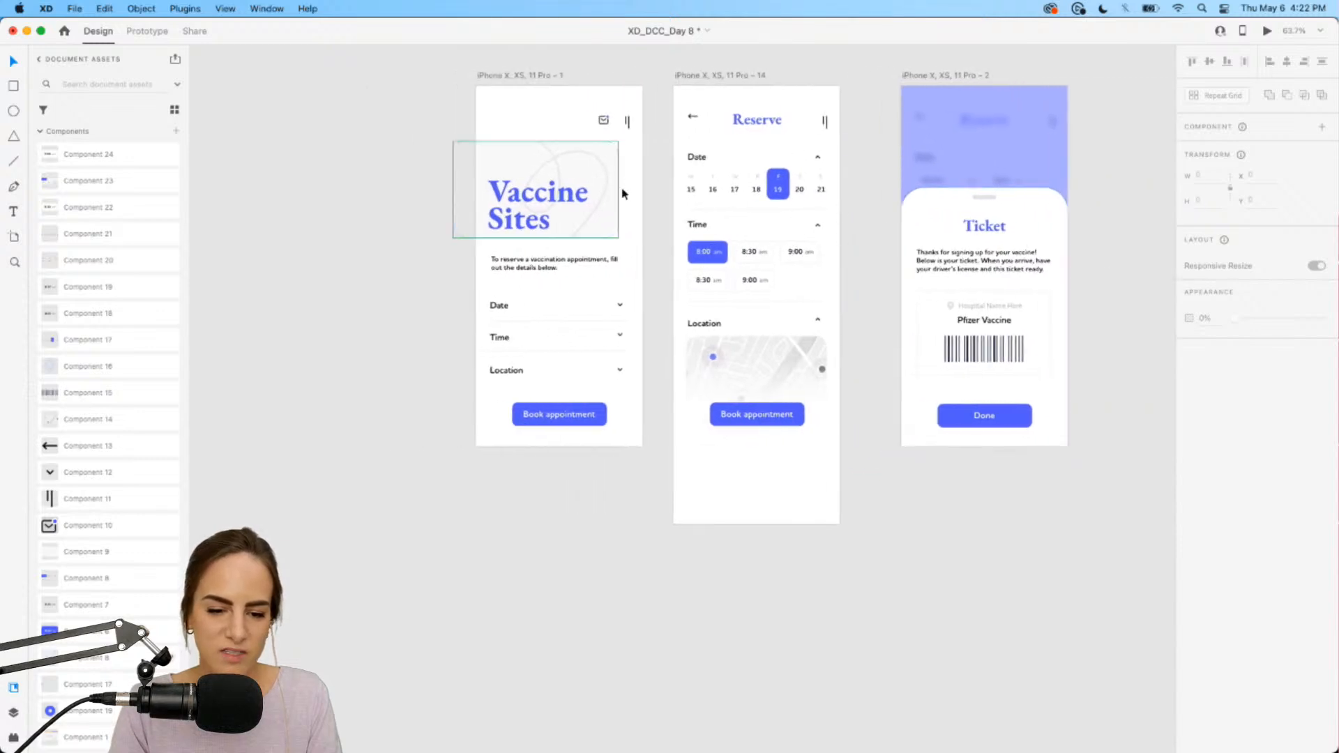
pyautogui.click(767, 183)
pyautogui.scroll(5, 771, 179)
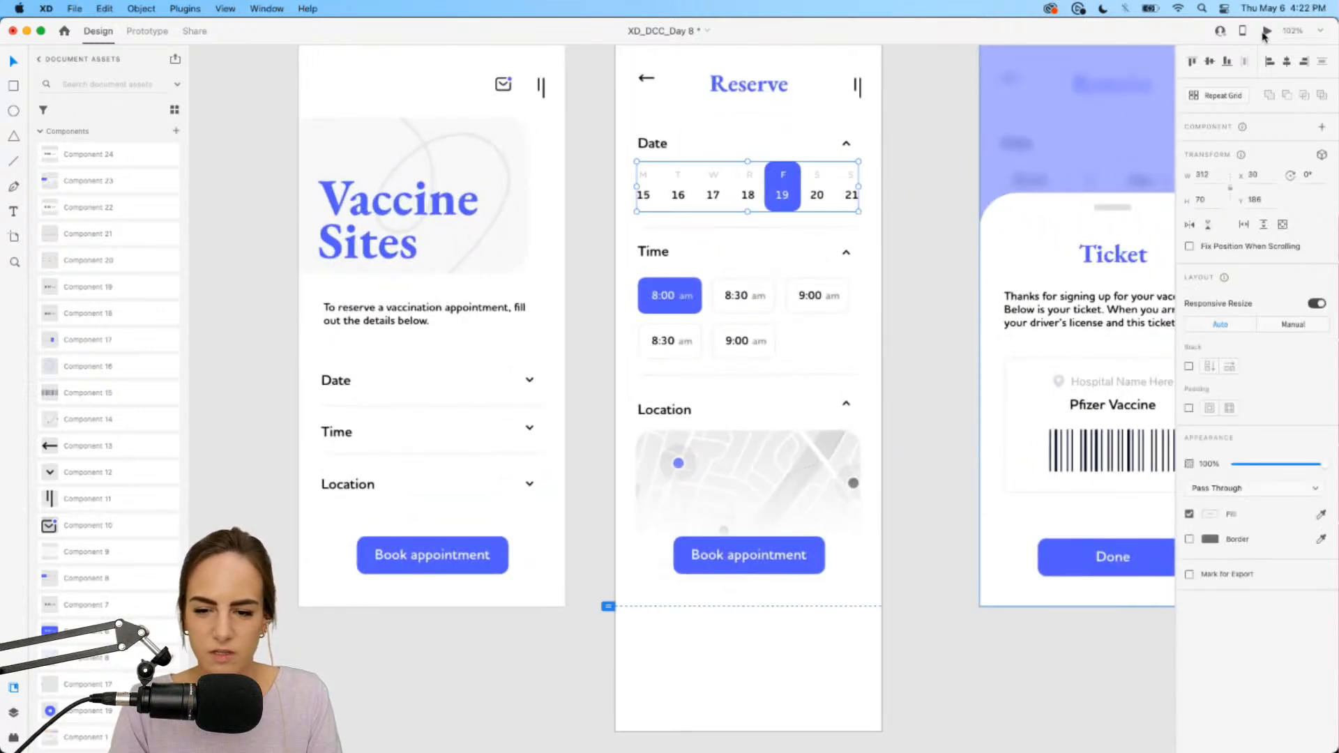
pyautogui.click(1265, 32)
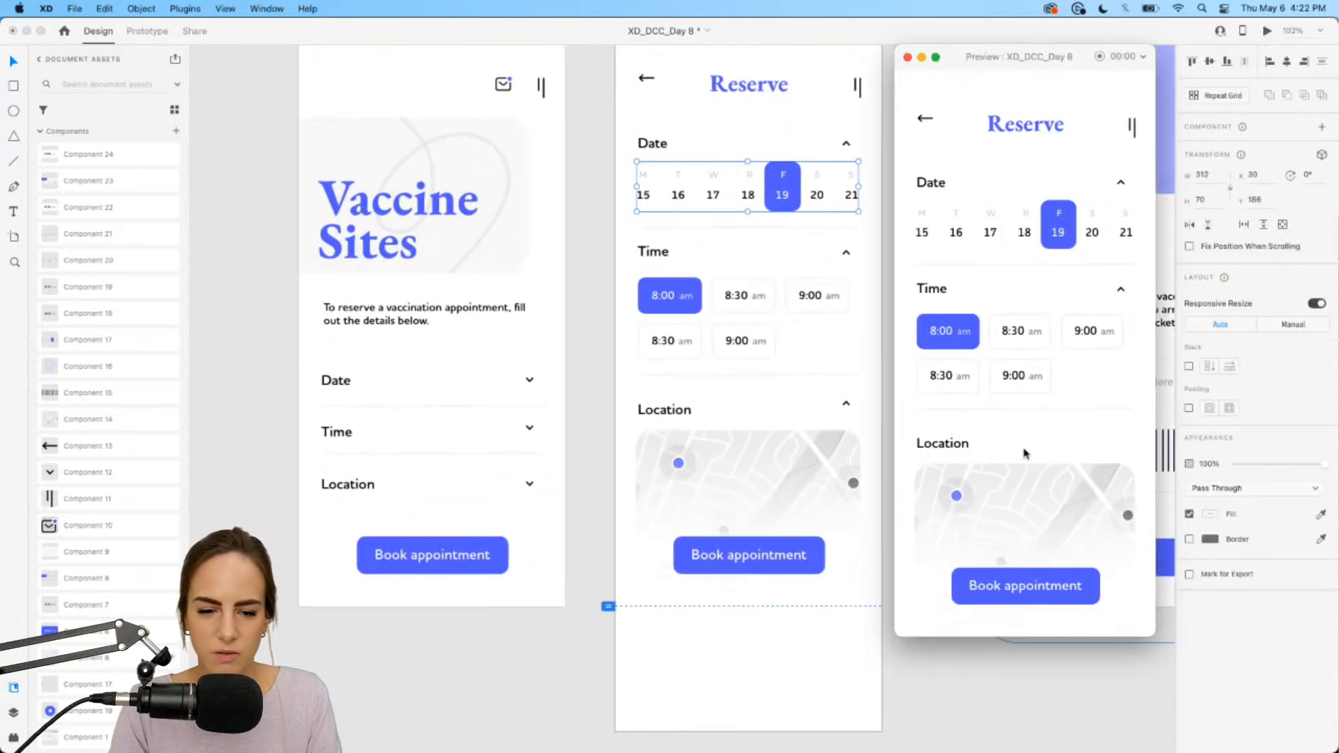
pyautogui.click(1020, 332)
pyautogui.click(976, 334)
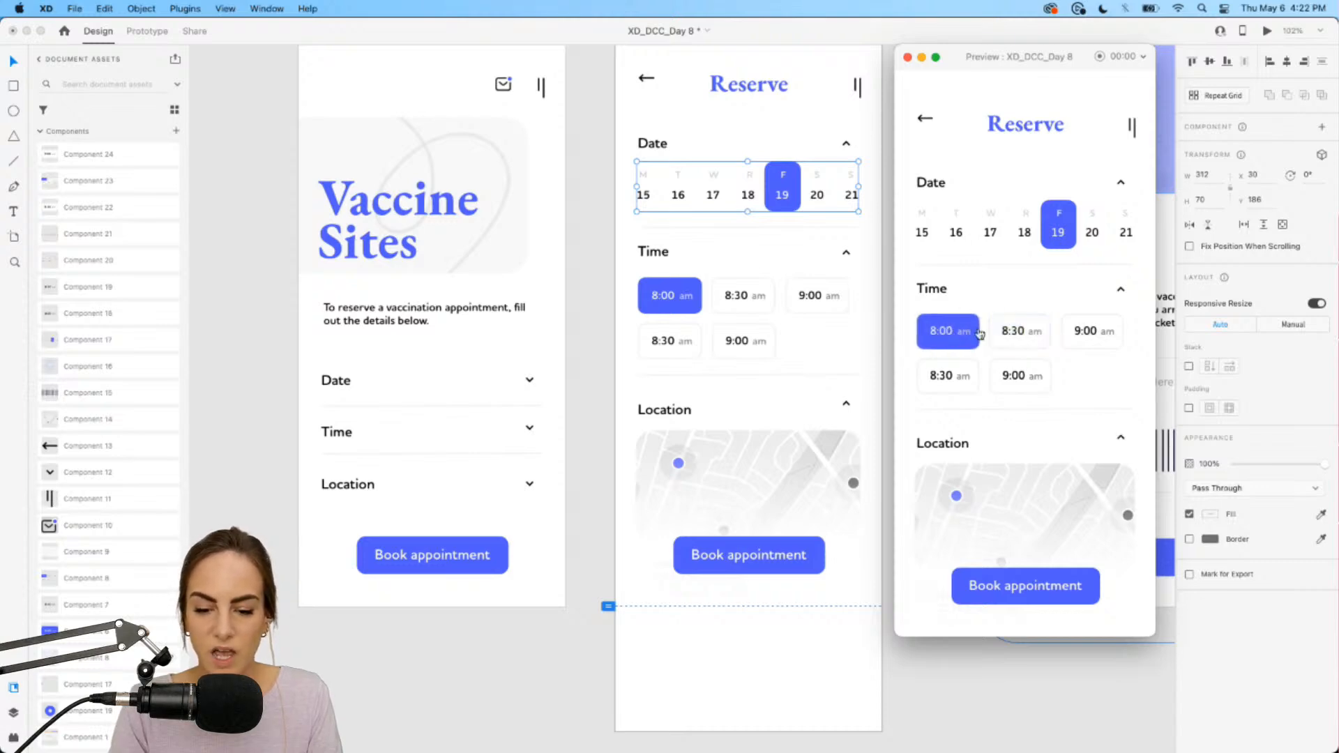
pyautogui.click(1022, 332)
pyautogui.click(956, 338)
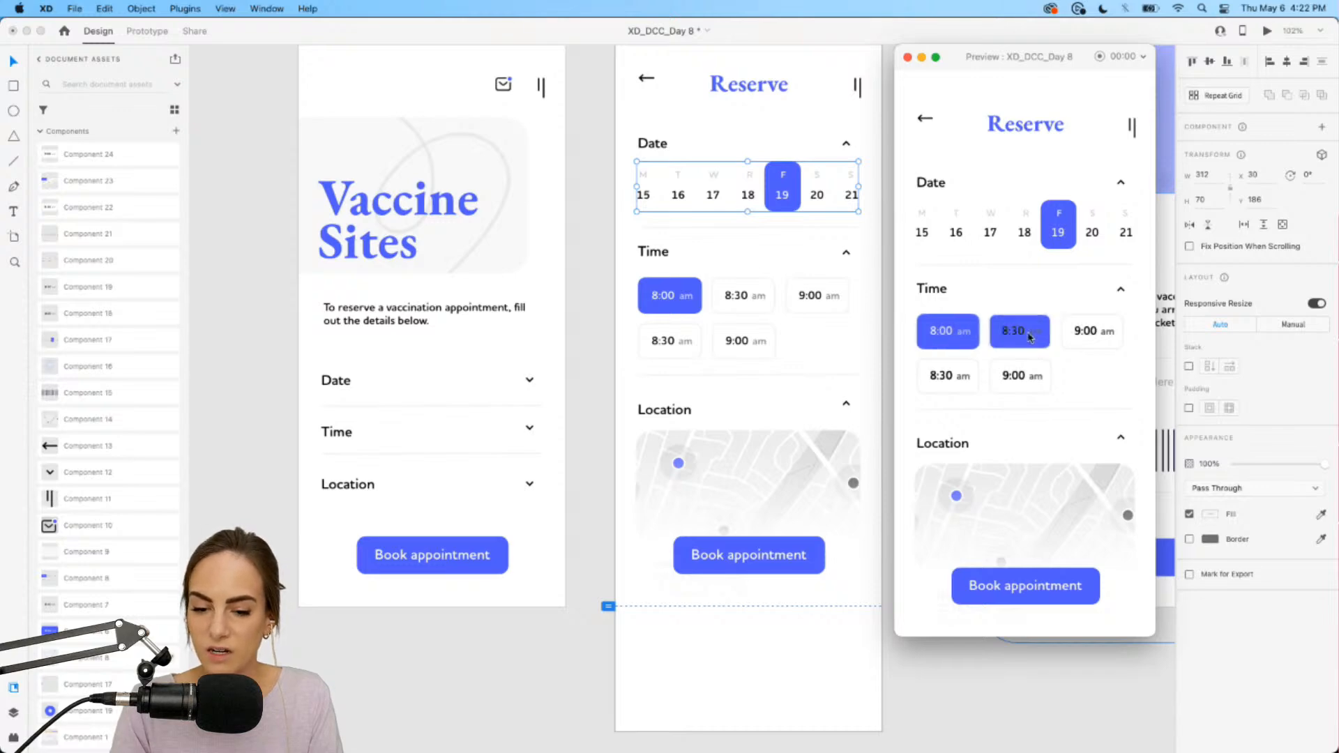
pyautogui.click(1030, 338)
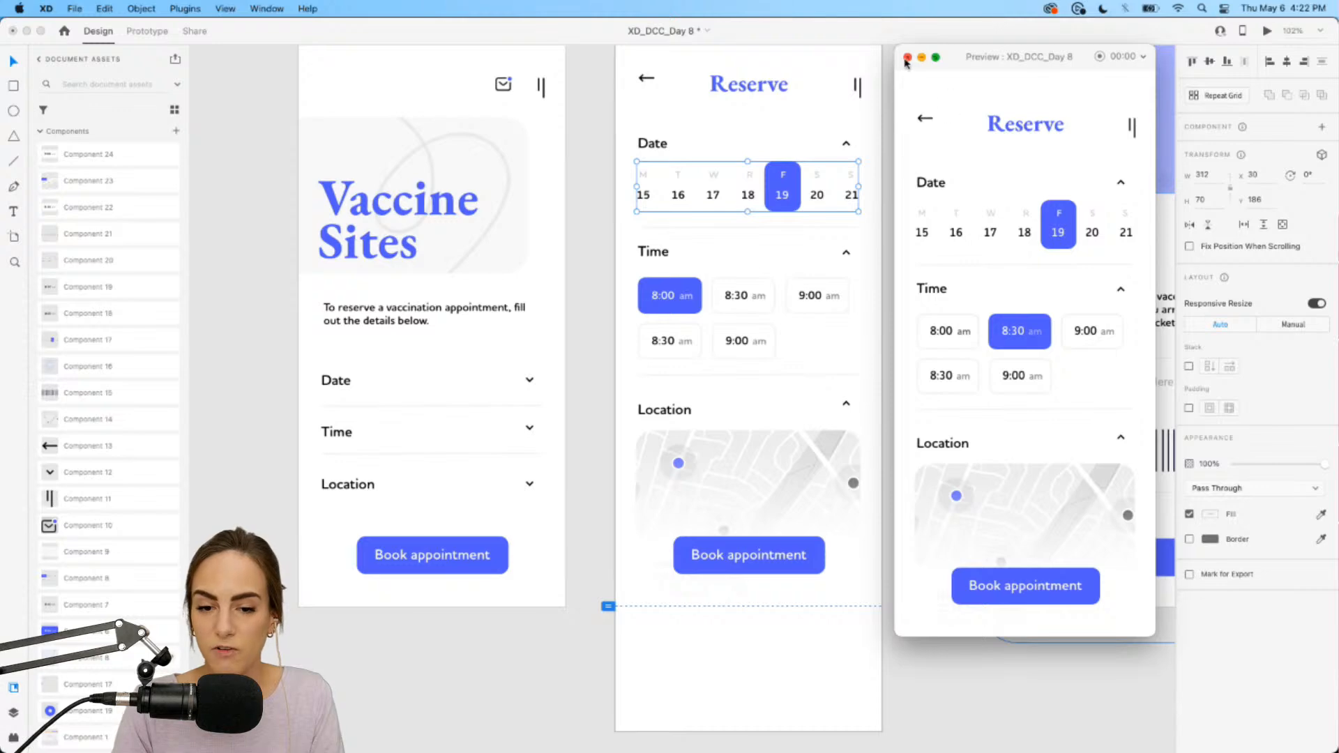
# Step: Close the preview and inspect the time-slot component on the Reserve artboard, including its nested 8:00 am slot
pyautogui.click(907, 59)
pyautogui.click(738, 299)
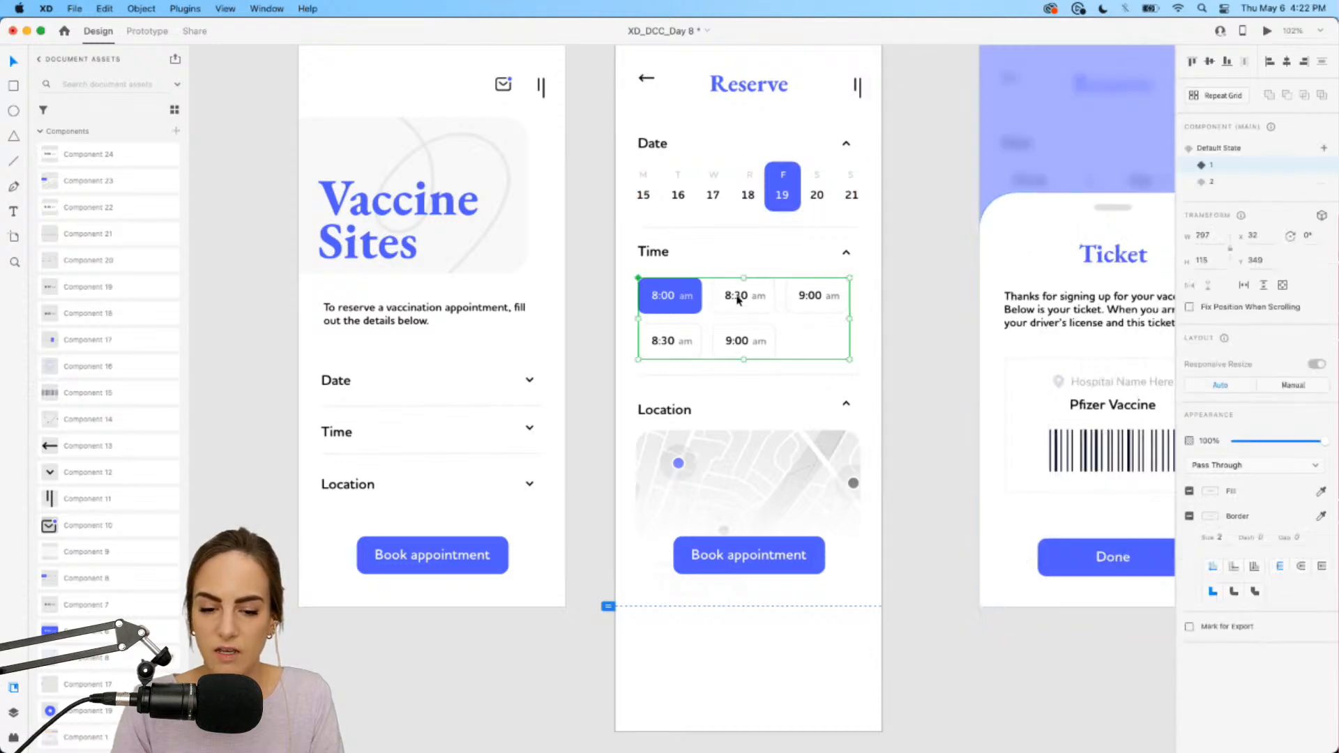
pyautogui.scroll(3, 738, 300)
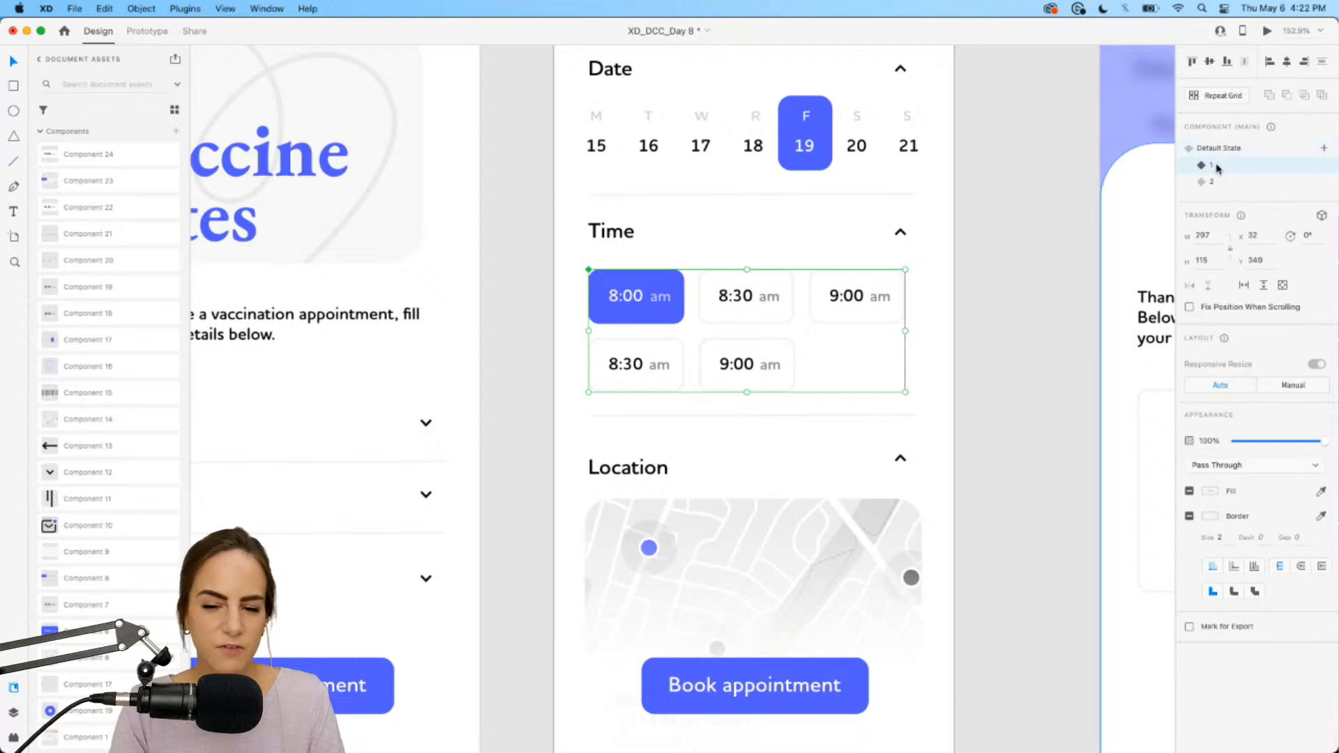
pyautogui.doubleClick(649, 291)
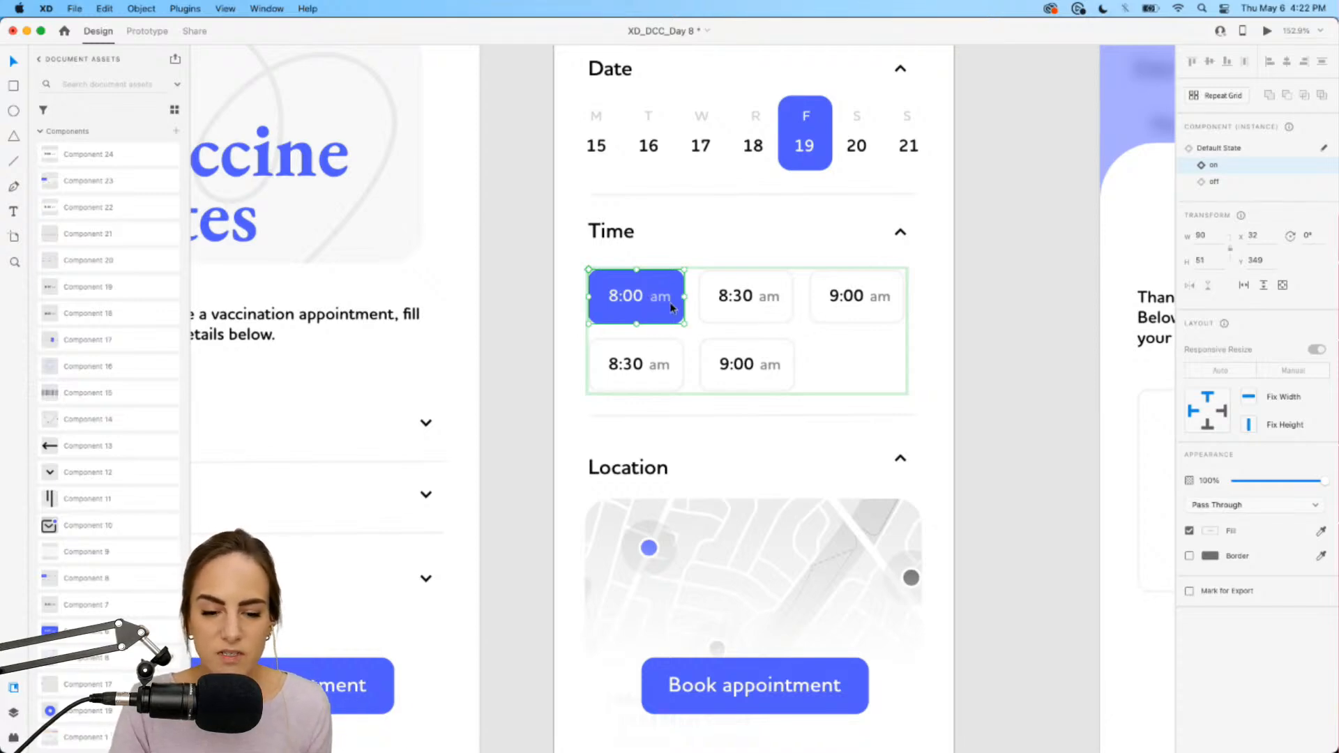
pyautogui.click(732, 309)
pyautogui.click(782, 263)
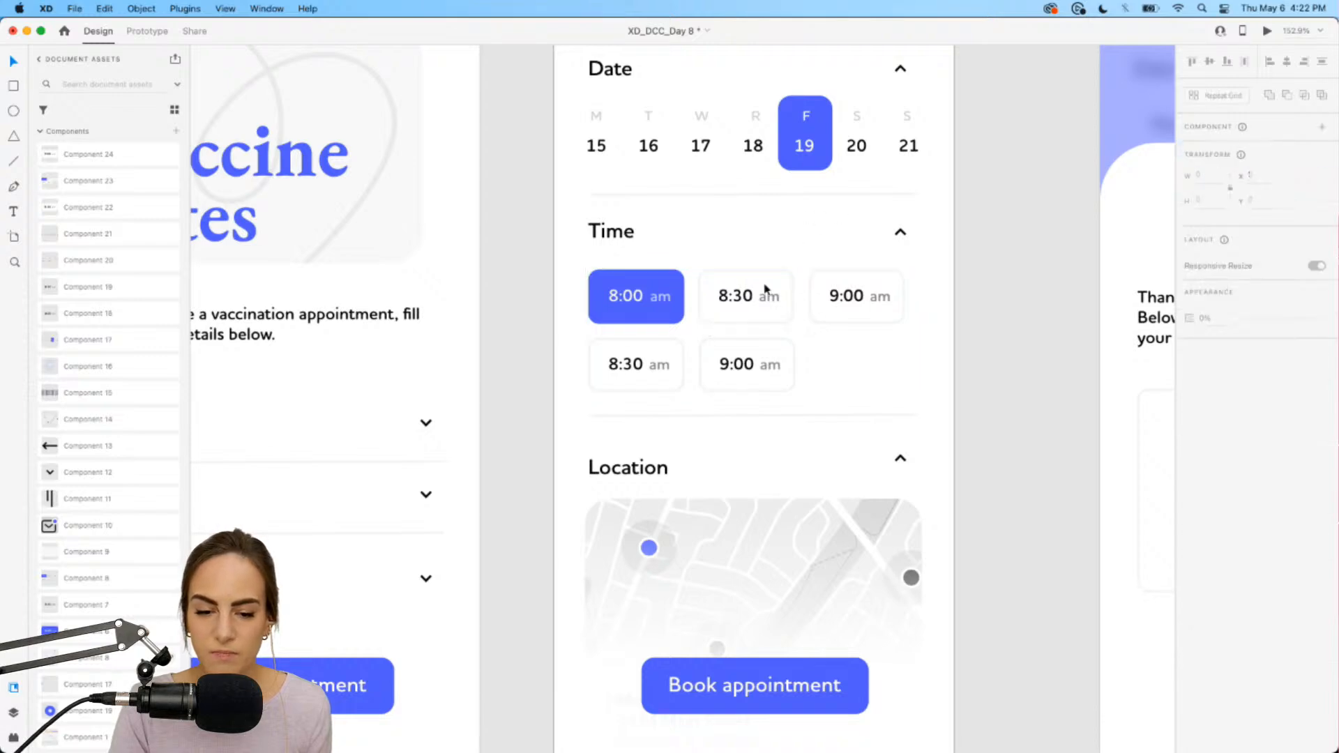
pyautogui.click(745, 300)
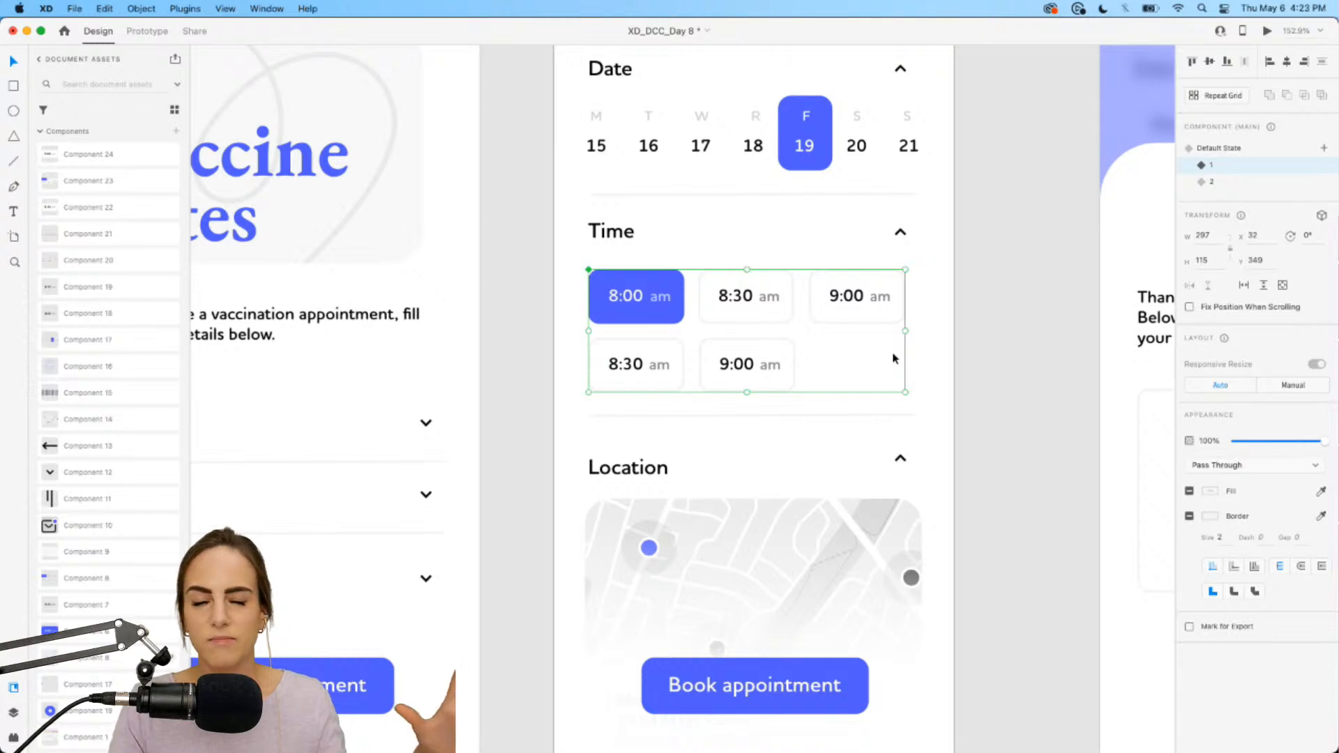
# Step: Compare the nested 8:30 slot's "on" and "off" states, ending on Default State
pyautogui.doubleClick(747, 297)
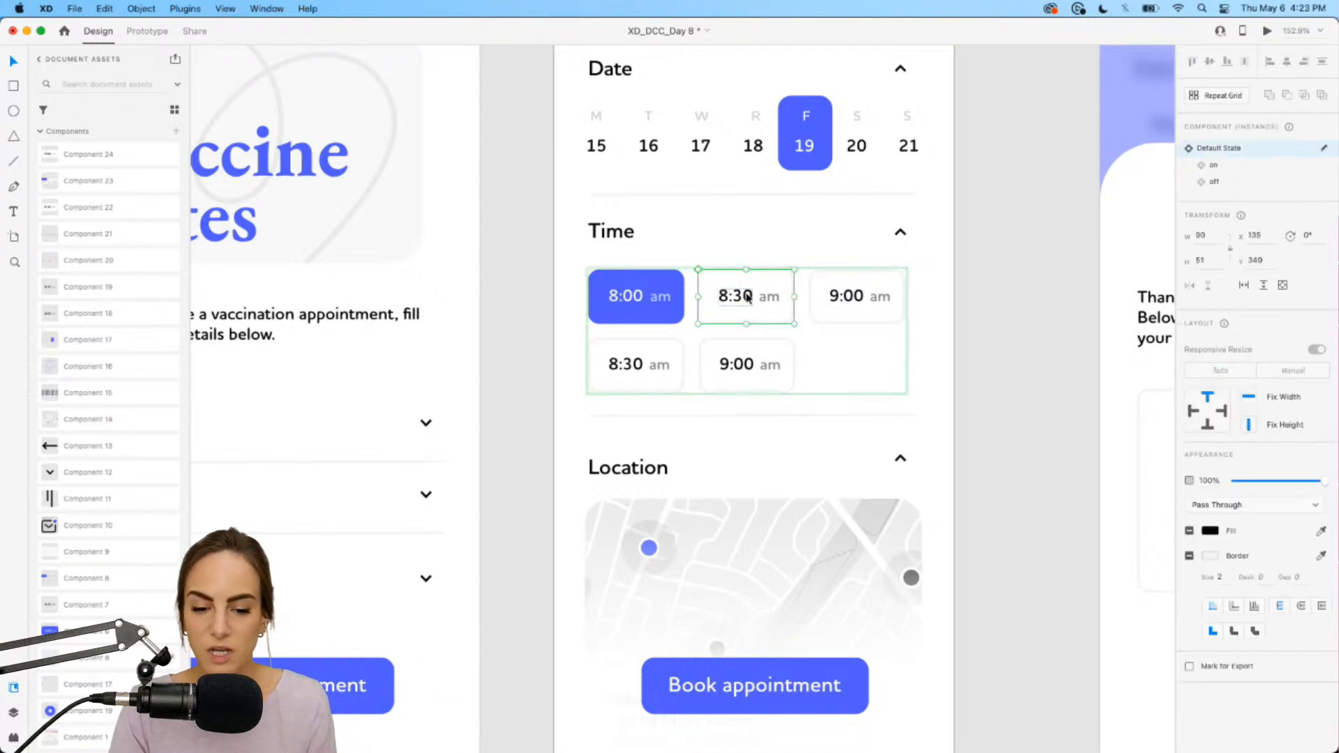
pyautogui.click(1216, 168)
pyautogui.click(1216, 182)
pyautogui.click(1215, 166)
pyautogui.click(1216, 151)
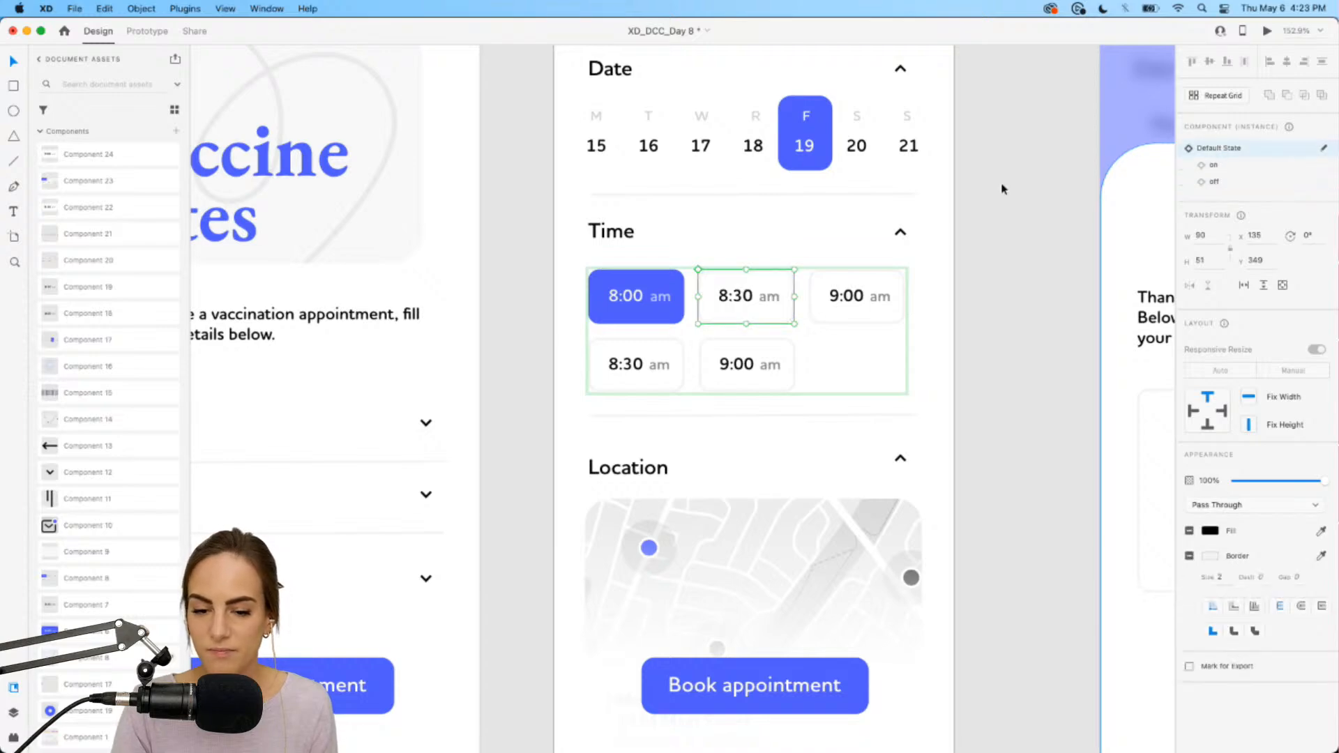
# Step: Preview the finished flow from the Vaccine Sites artboard and follow Book appointment to the Reserve screen
pyautogui.click(703, 251)
pyautogui.scroll(-5, 703, 251)
pyautogui.hscroll(-15, 703, 251)
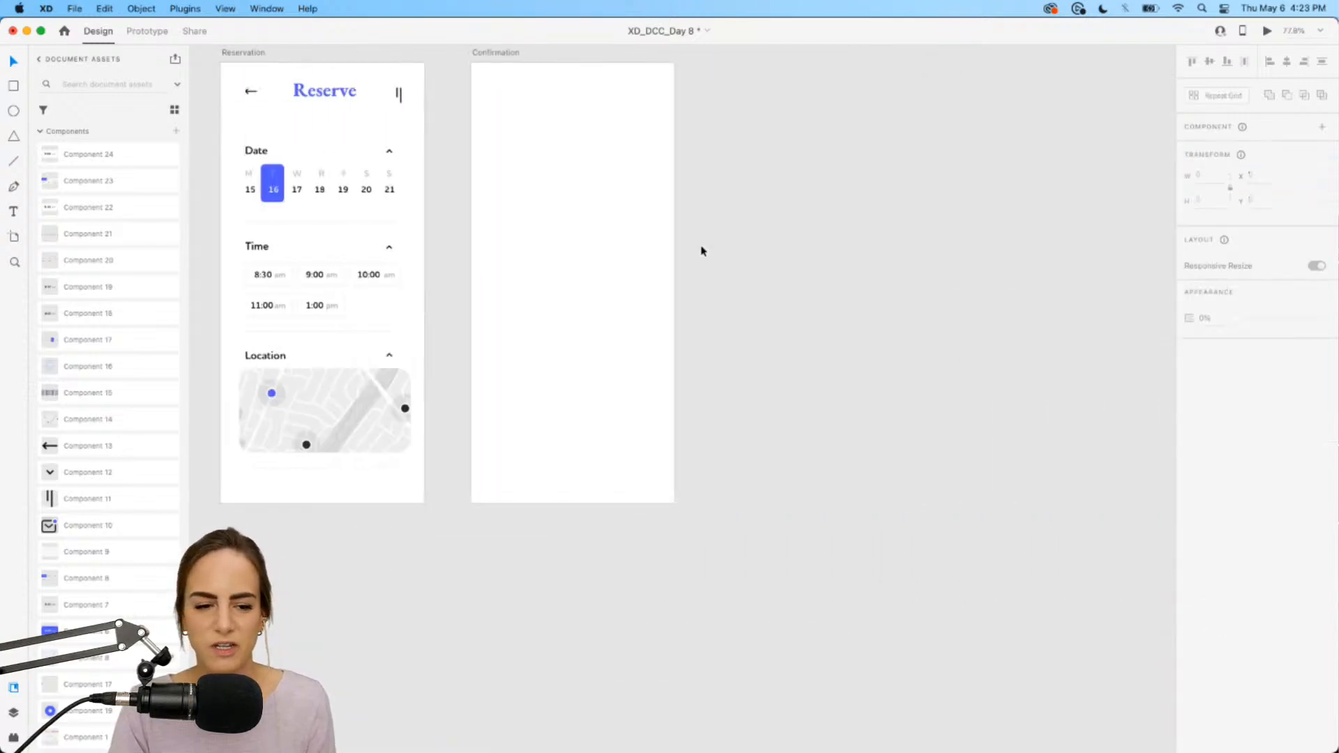
pyautogui.hscroll(-10, 703, 251)
pyautogui.hscroll(12, 703, 251)
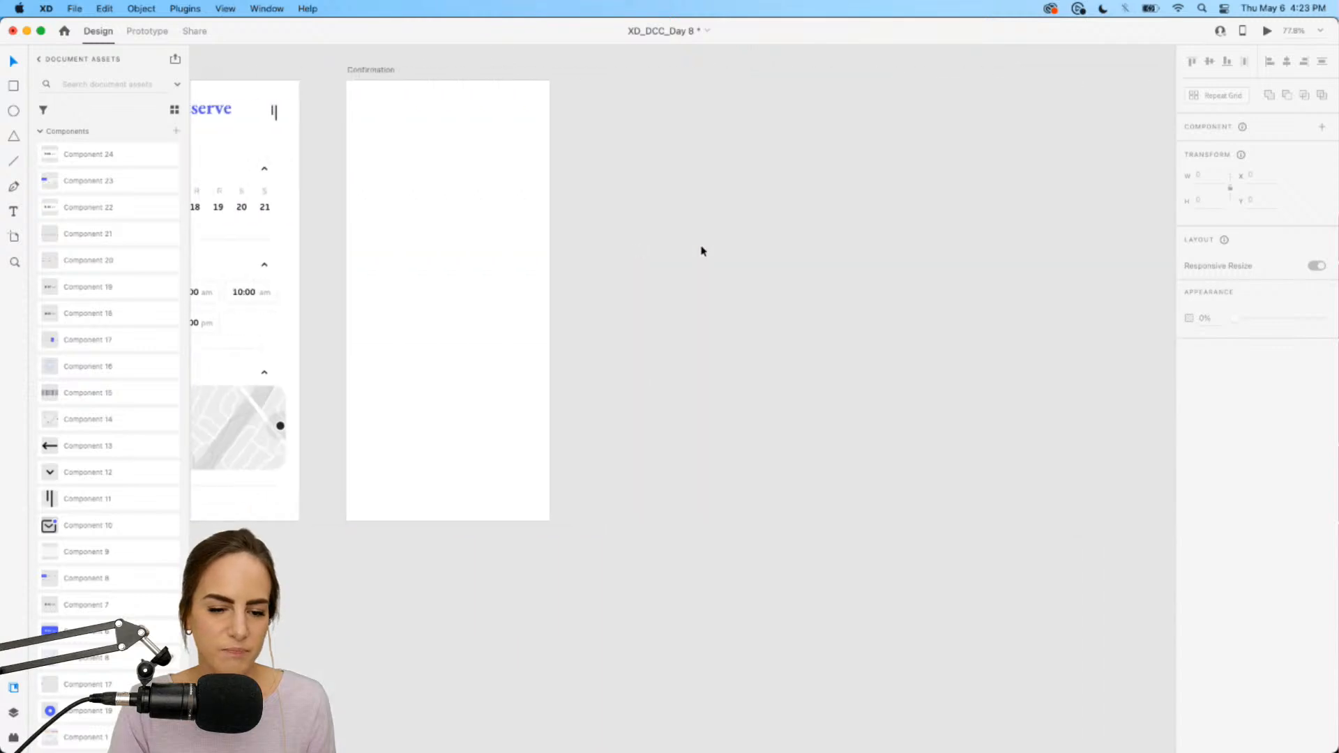
pyautogui.hscroll(-20, 702, 251)
pyautogui.hscroll(8, 702, 251)
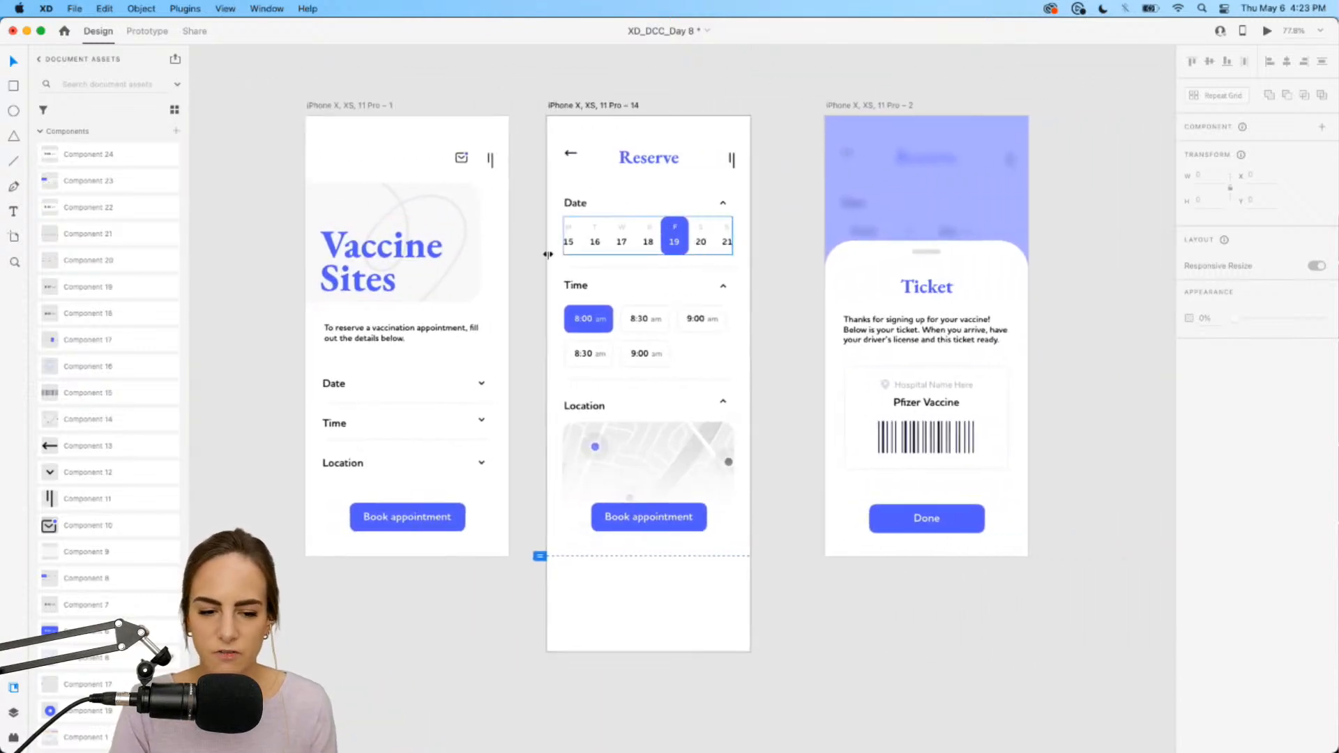
pyautogui.click(377, 264)
pyautogui.click(1264, 31)
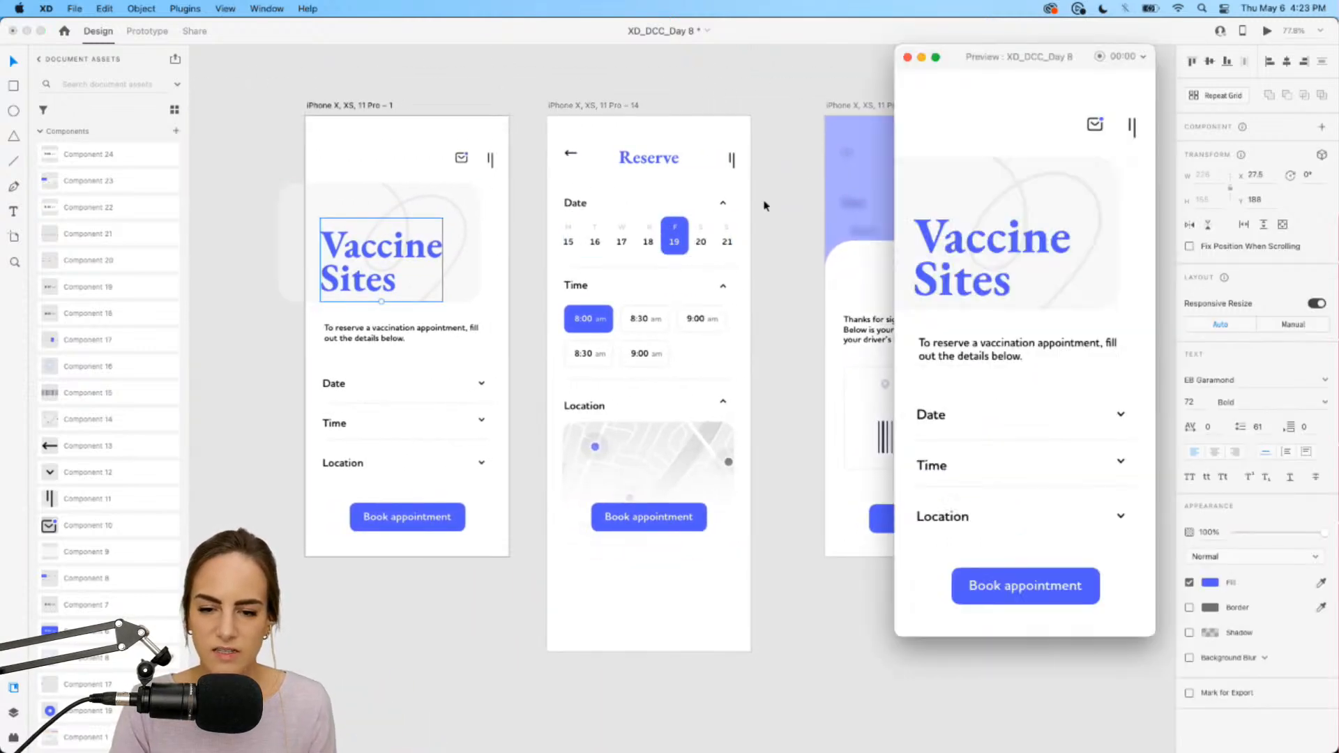
pyautogui.moveTo(973, 49); pyautogui.dragTo(910, 42)
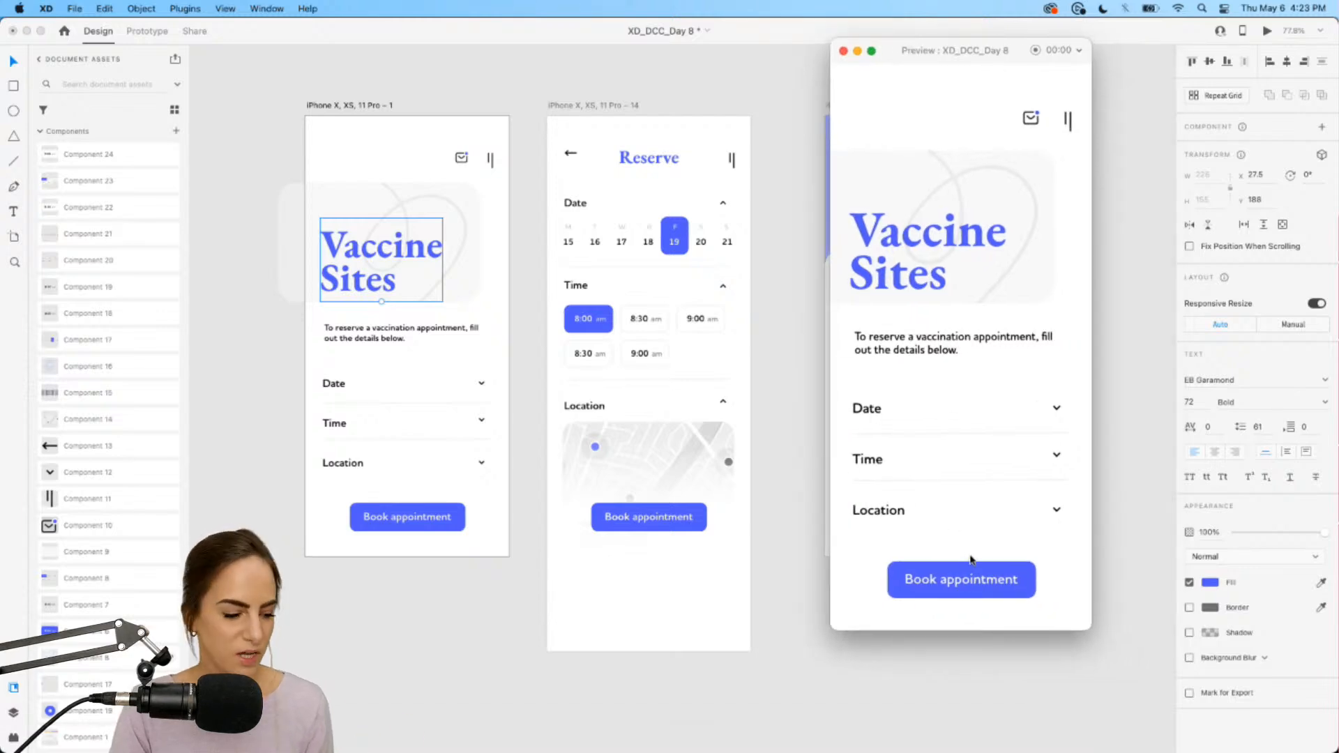
pyautogui.click(971, 579)
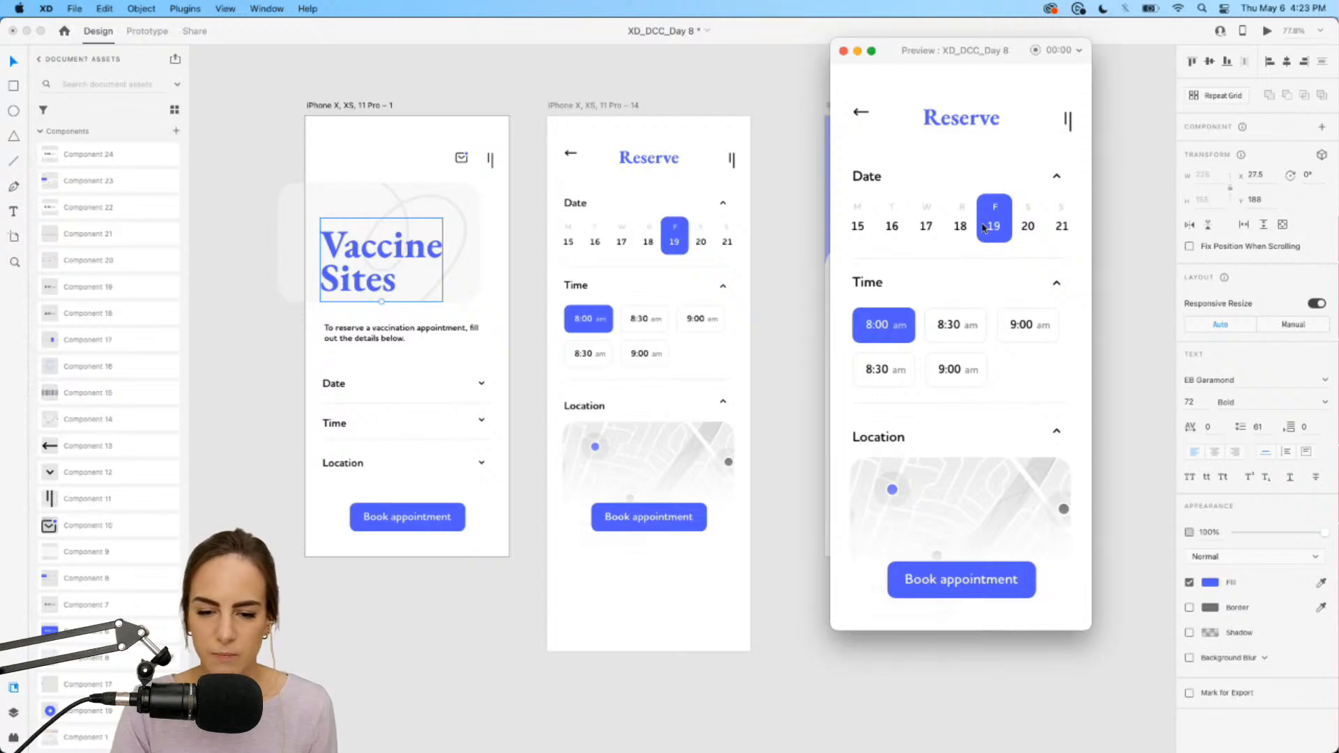
# Step: Test the 8:30 and 8:00 time slots, review the hospital location, book through to the Ticket screen, and close the preview
pyautogui.click(964, 324)
pyautogui.click(899, 325)
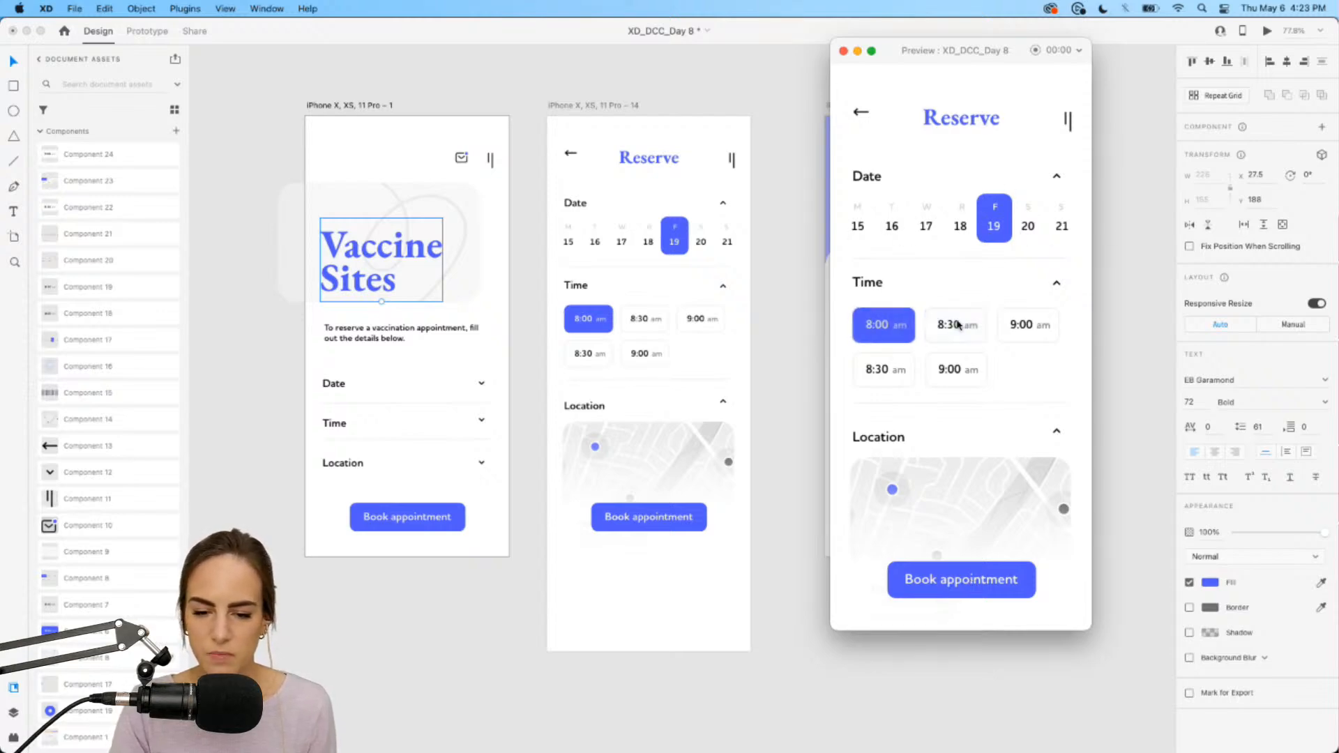
pyautogui.click(955, 324)
pyautogui.click(907, 324)
pyautogui.scroll(-3, 956, 412)
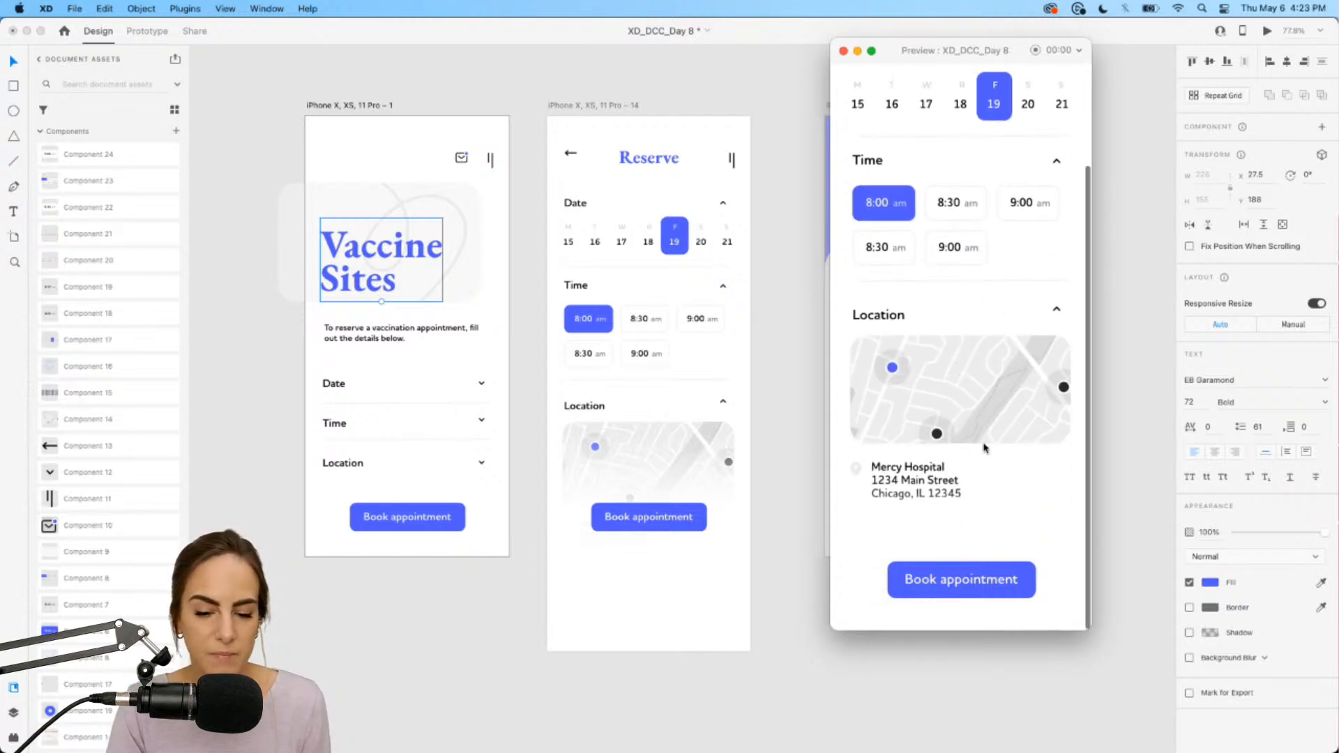
pyautogui.scroll(2, 983, 446)
pyautogui.scroll(-2, 983, 446)
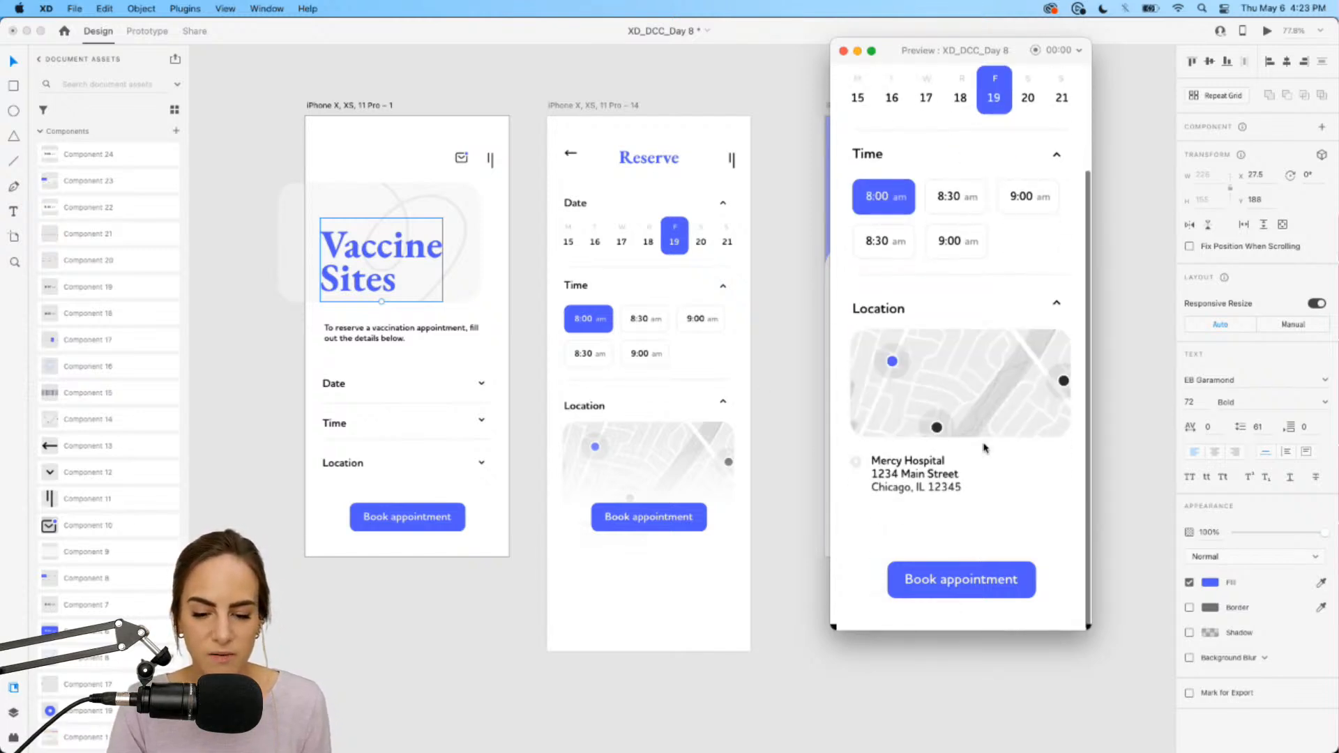
pyautogui.click(973, 583)
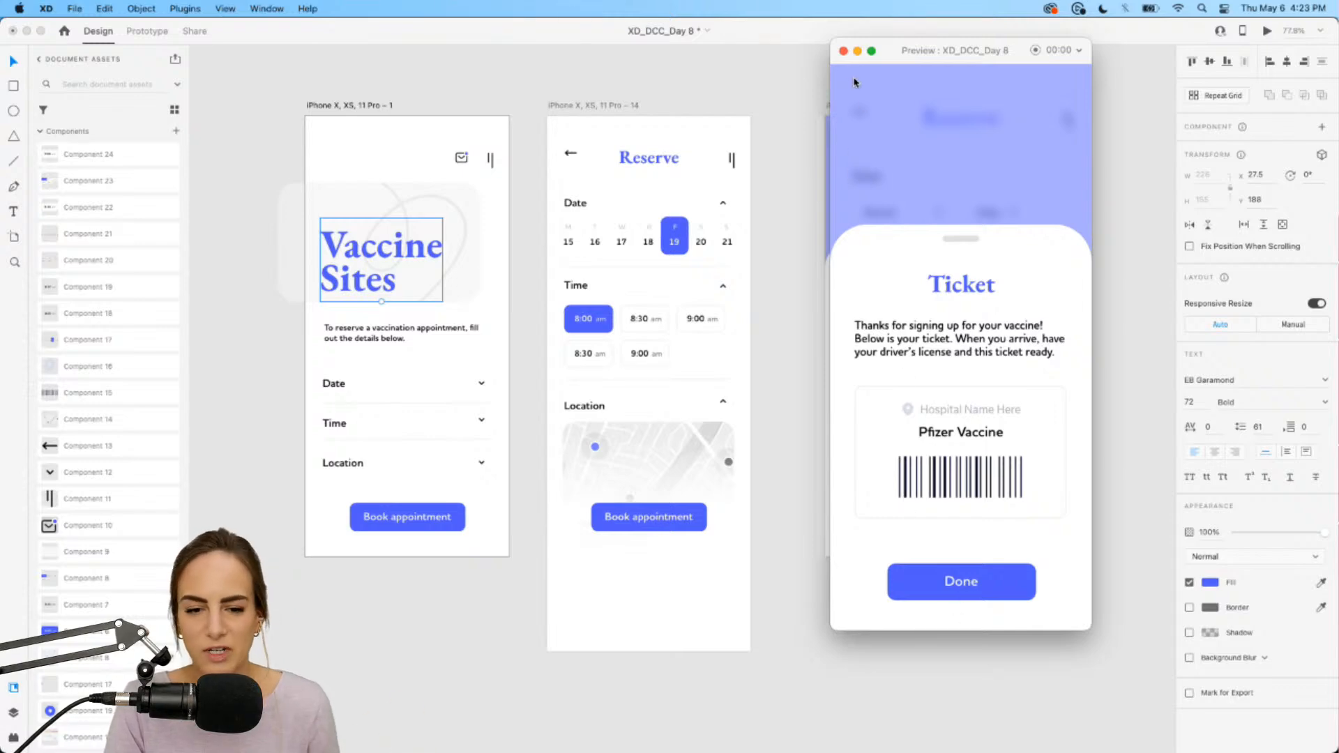
pyautogui.click(843, 51)
# Step: Return to the Home, Reservation and Confirmation artboards and save the document
pyautogui.hscroll(-5, 804, 90)
pyautogui.hscroll(-10, 804, 91)
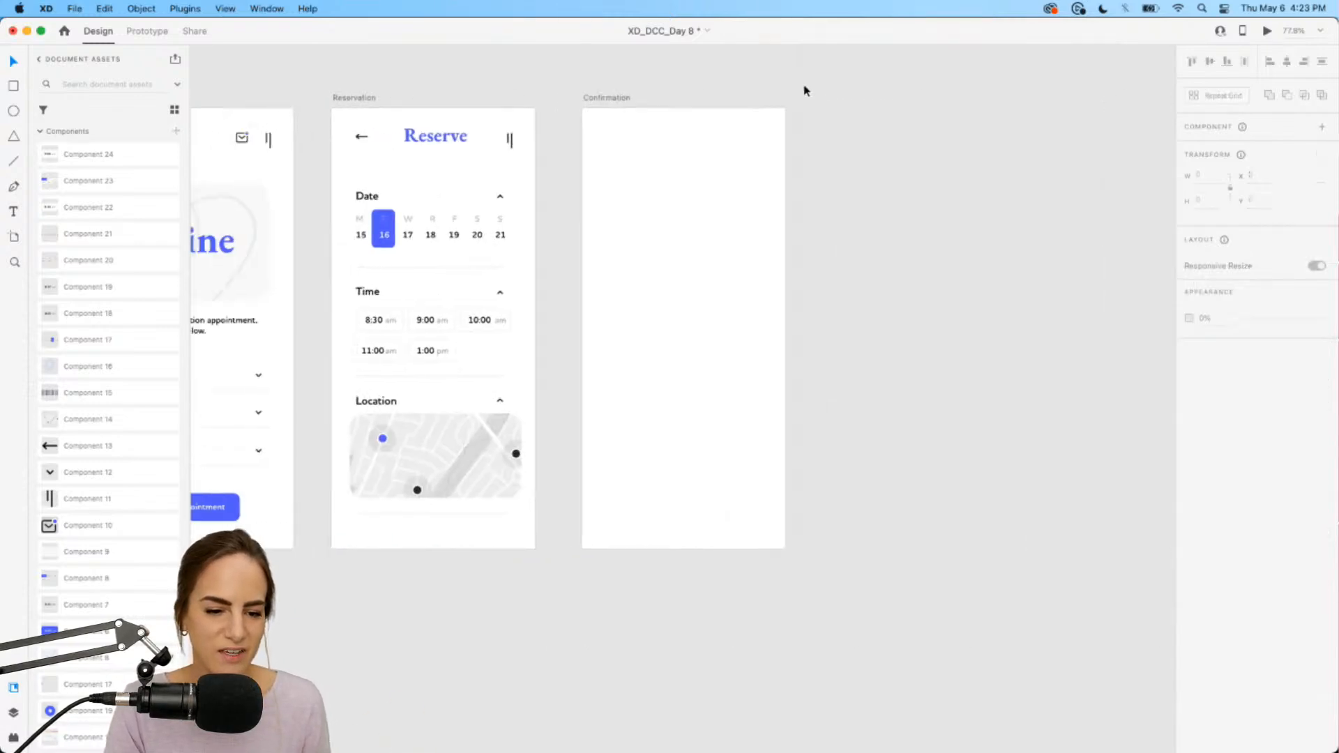
pyautogui.press('super+s')
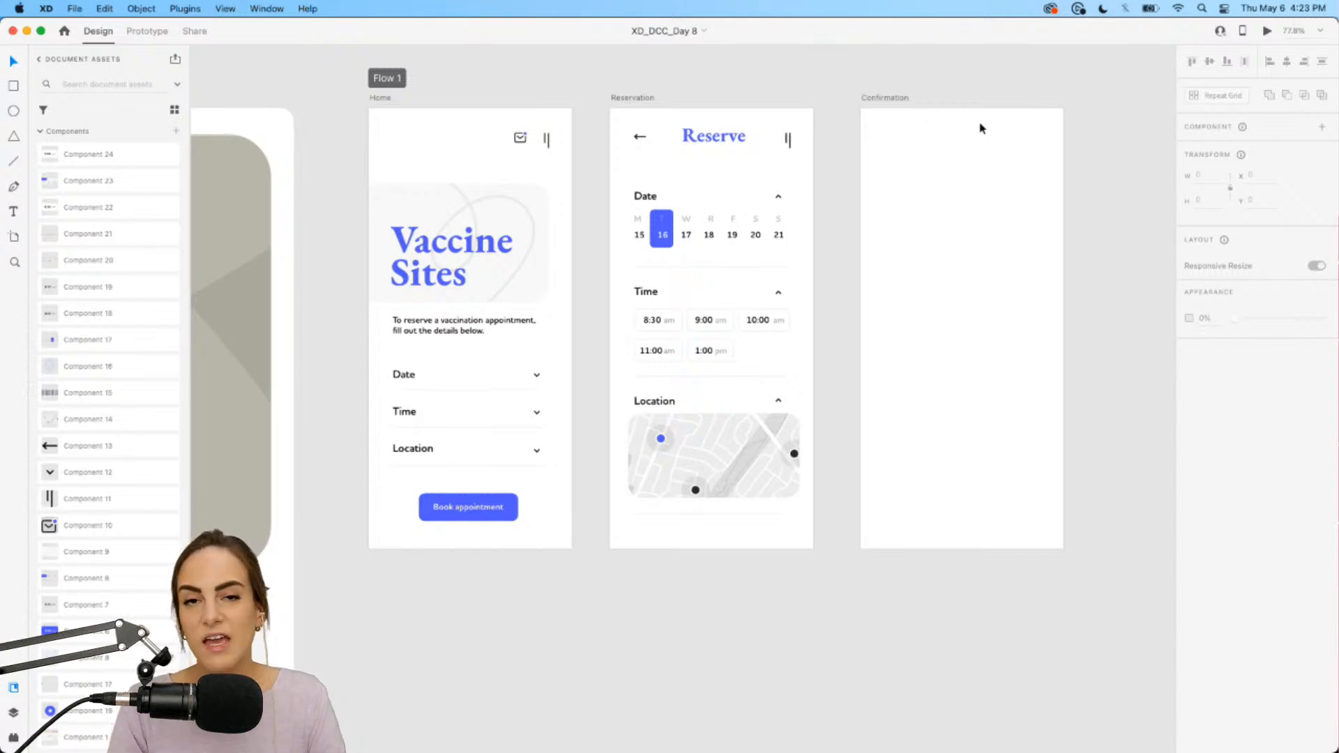
# Step: Record a preview of the Home flow through Book appointment and the date picker, discard the recording, and close the preview
pyautogui.click(1267, 32)
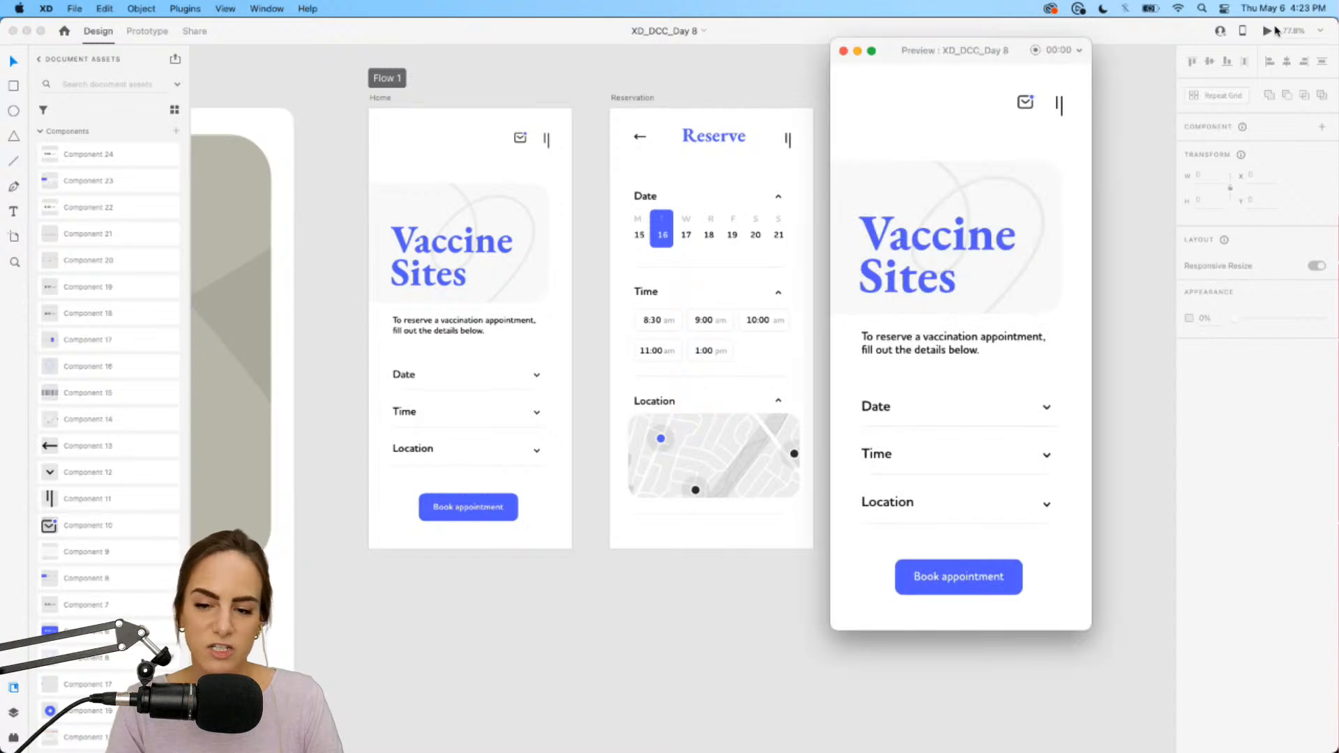
pyautogui.moveTo(948, 50); pyautogui.dragTo(948, 39)
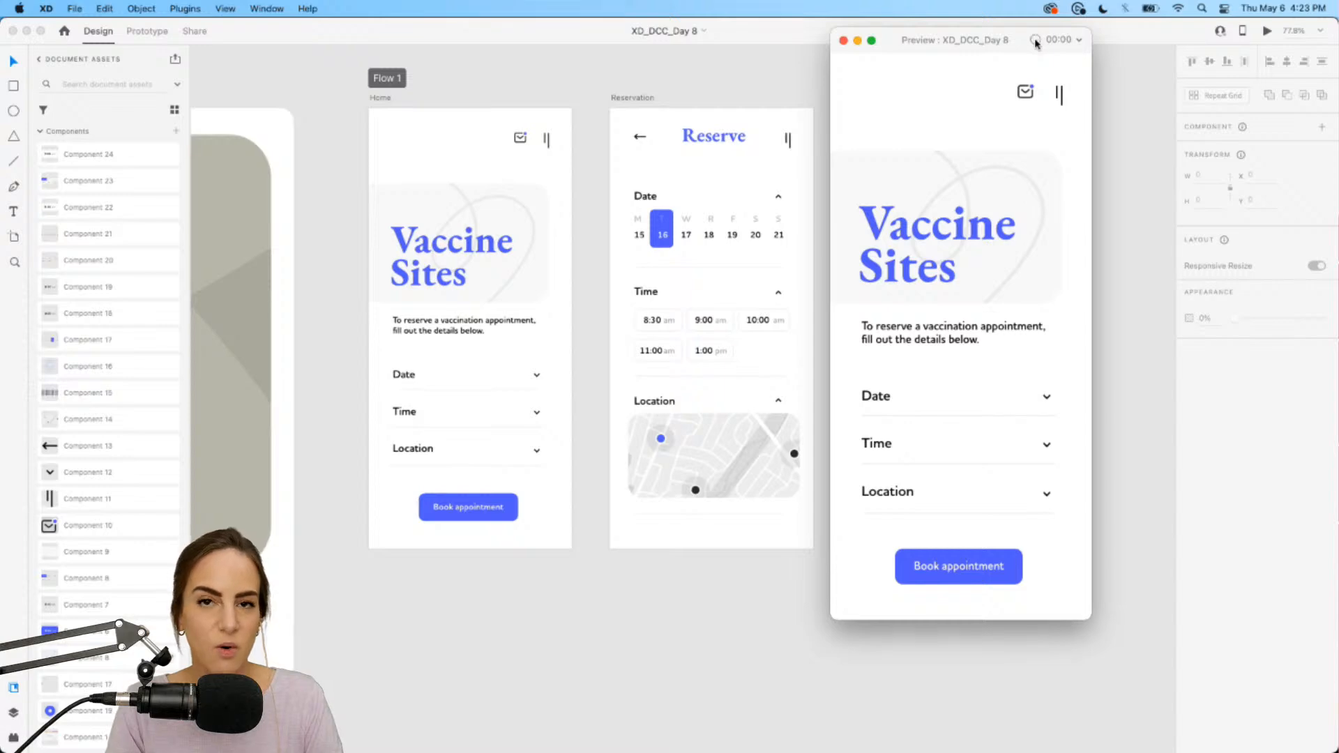
pyautogui.click(977, 565)
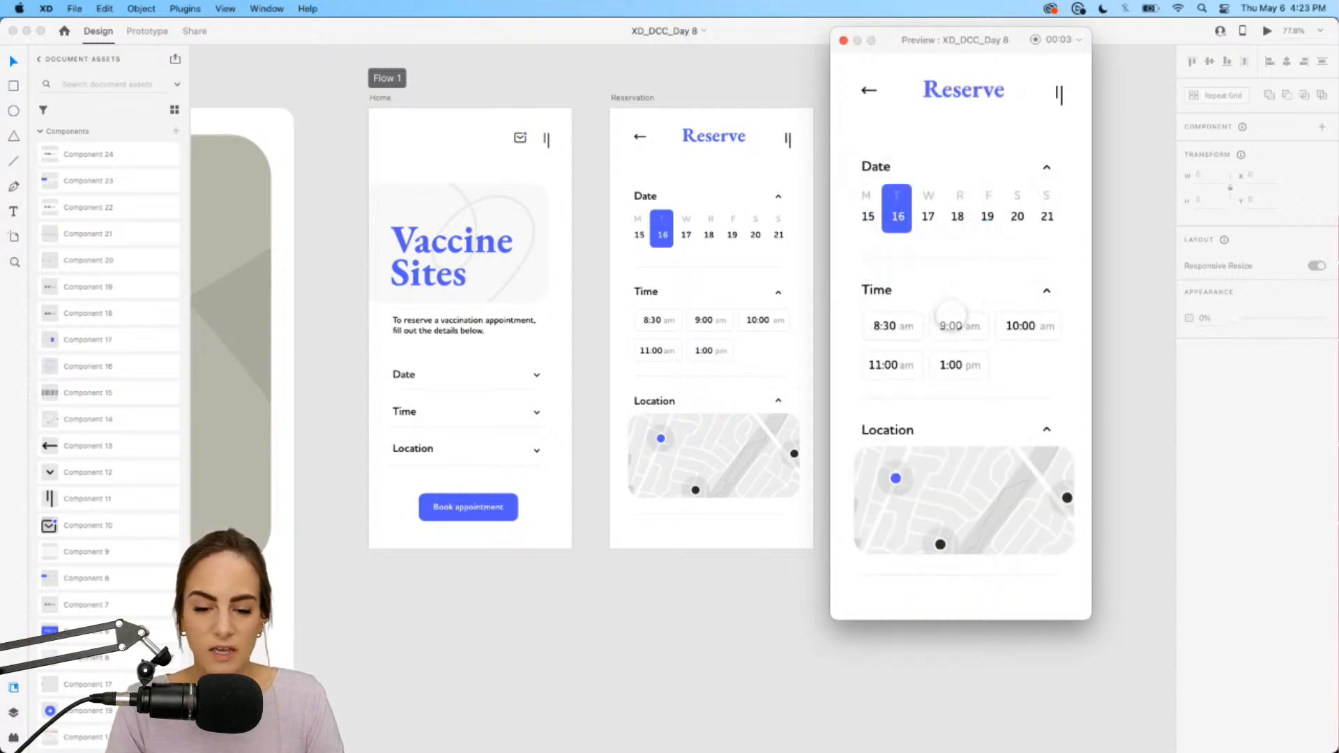
pyautogui.click(986, 220)
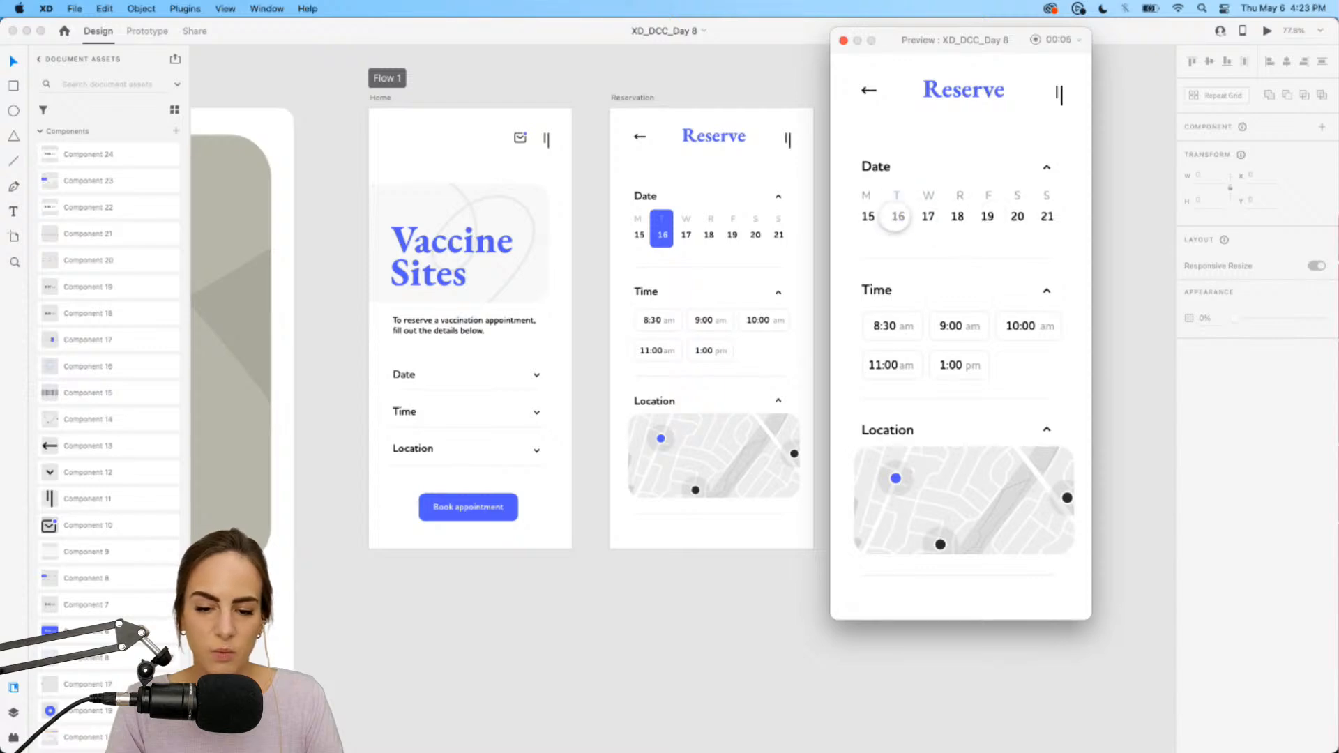
pyautogui.click(1036, 40)
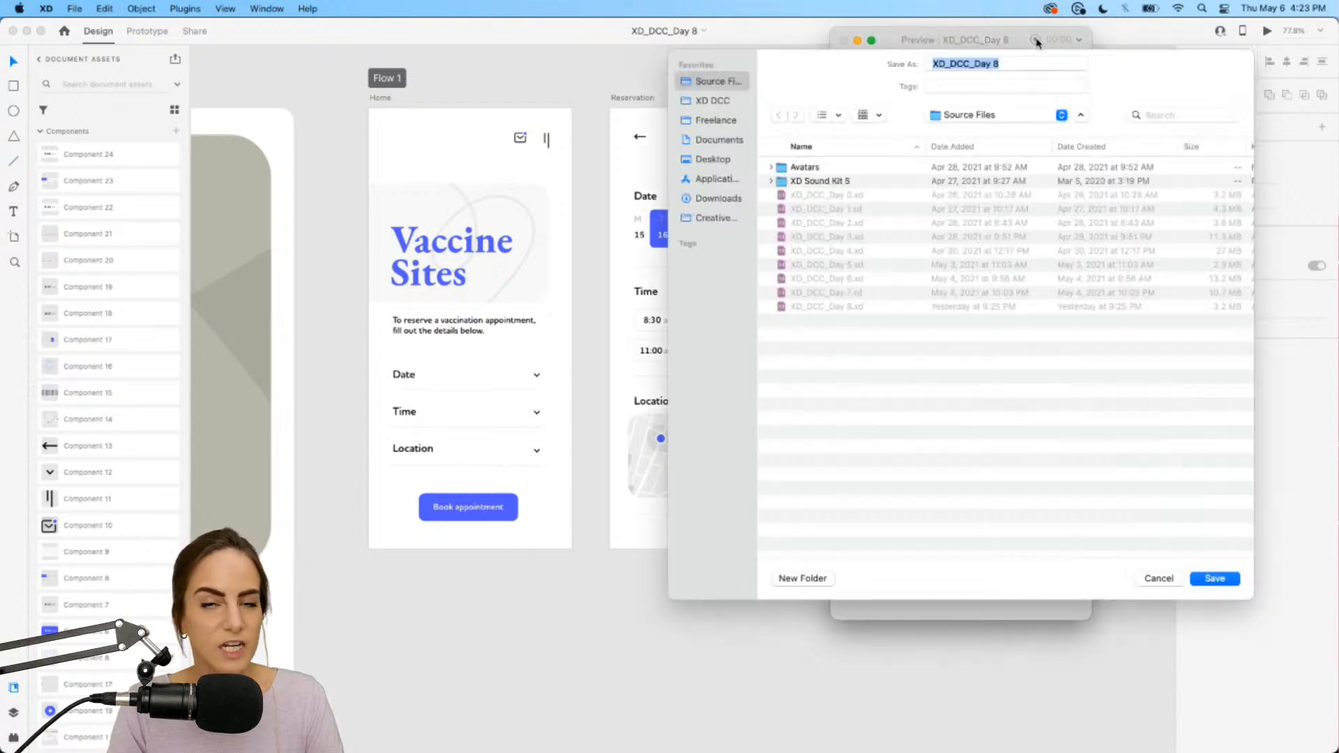
pyautogui.click(1159, 585)
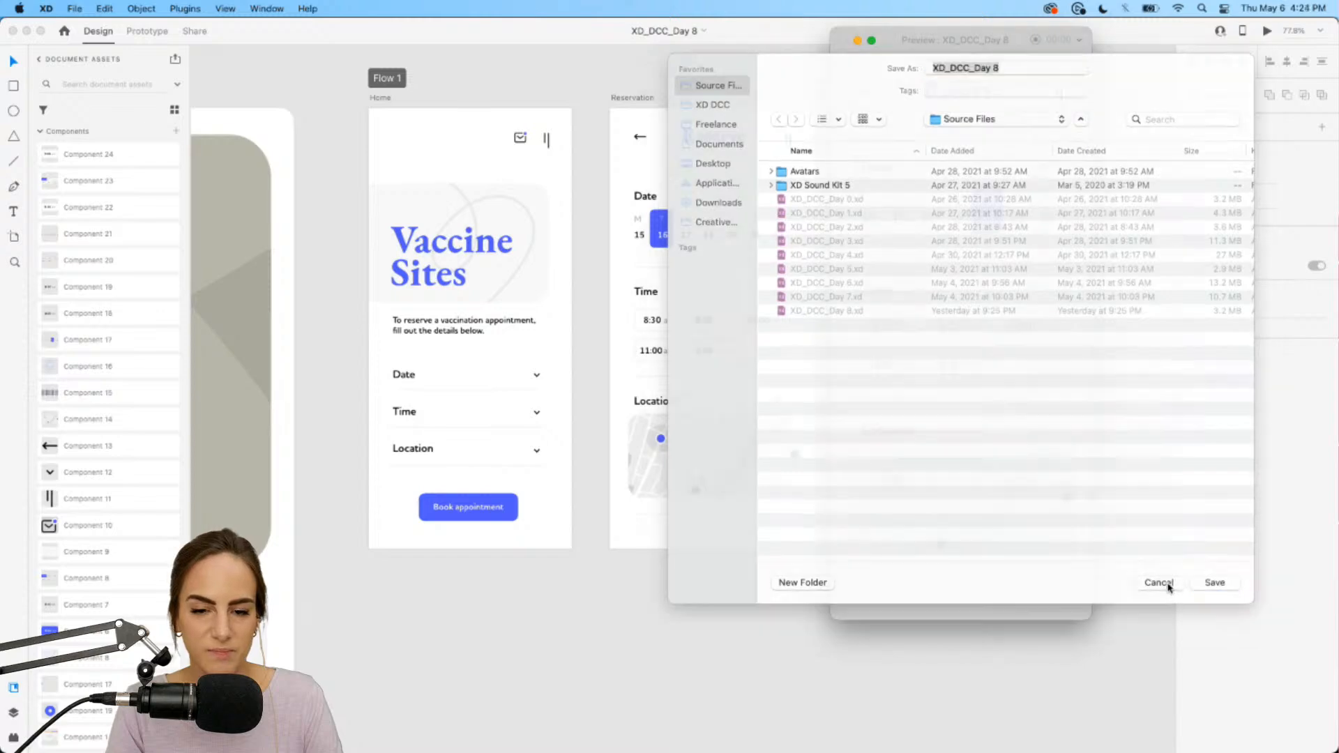
pyautogui.click(845, 41)
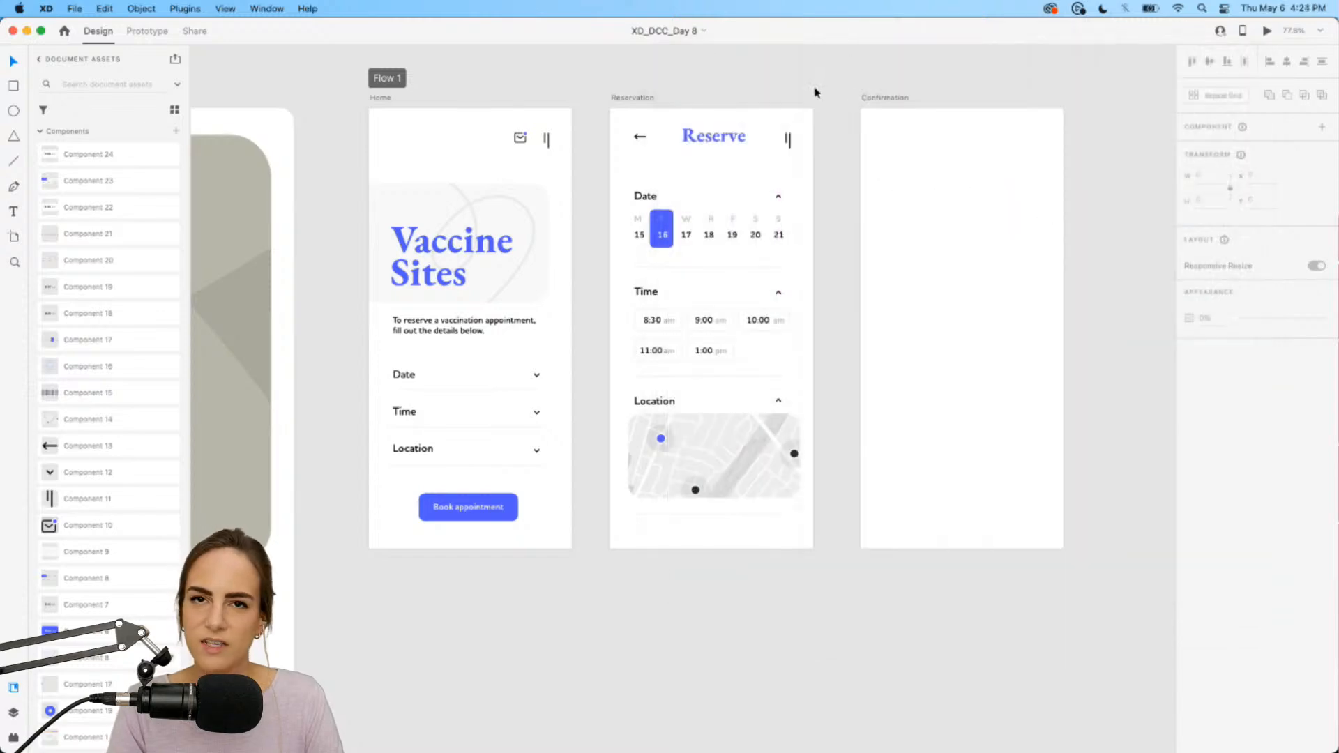
# Step: Switch to Chrome and refresh the Behance project results for "xddailychallenge"
pyautogui.moveTo(725, 732)
pyautogui.click(850, 723)
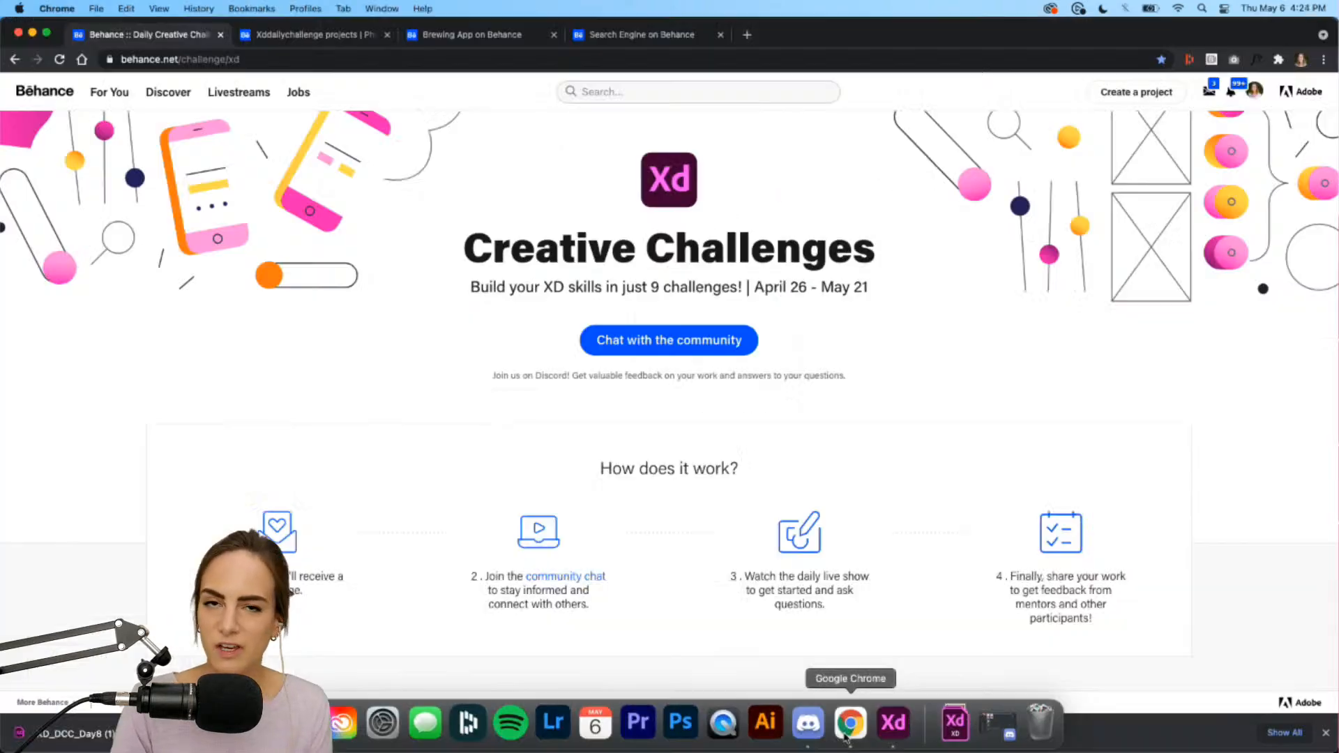
pyautogui.click(296, 35)
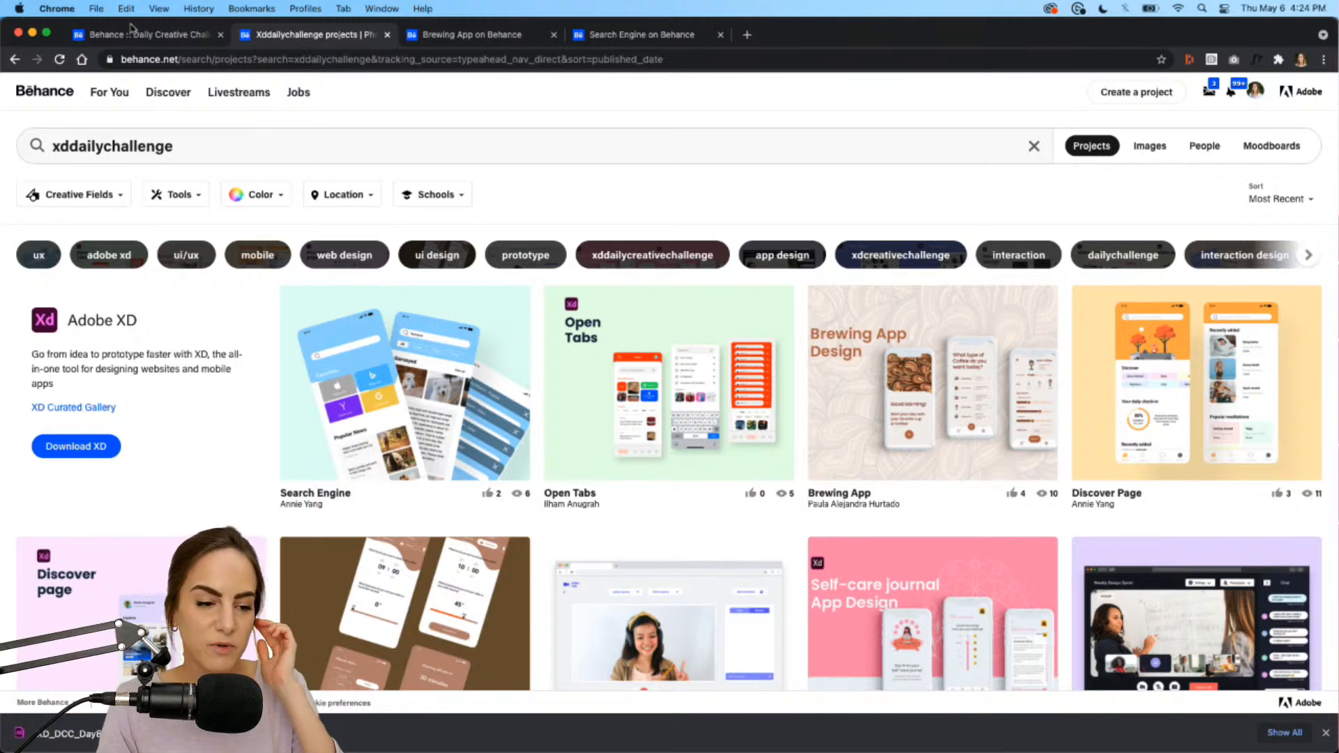
pyautogui.click(60, 60)
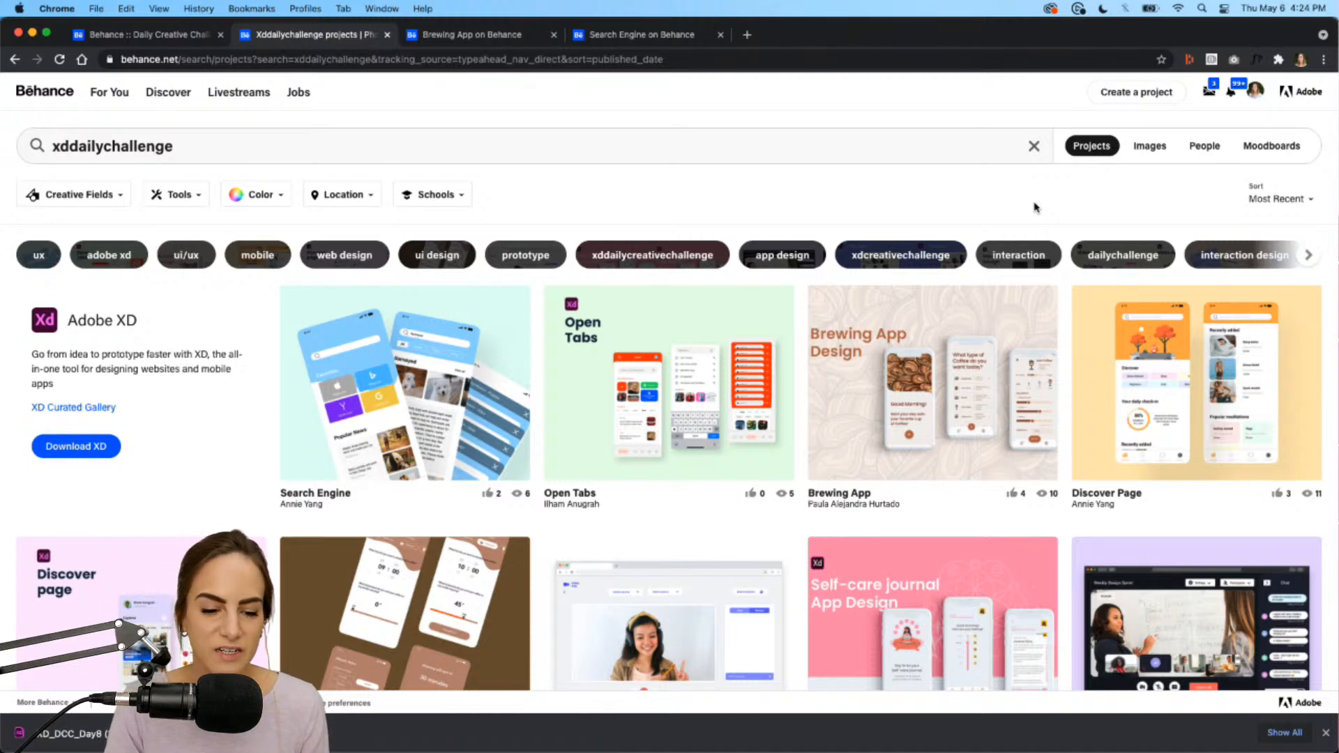
# Step: Open the Brewing App project and examine its cover and coffee ordering screen mockups down to the embedded prototype video
pyautogui.click(472, 36)
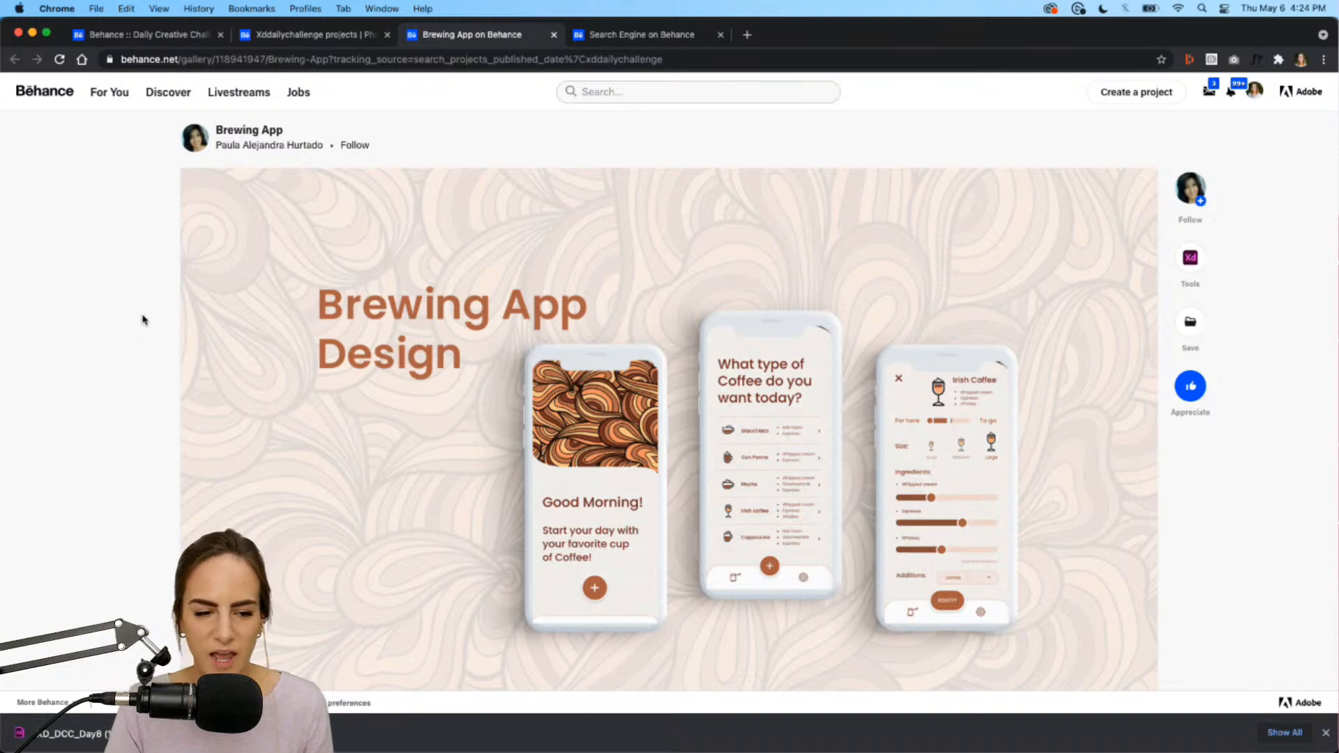
pyautogui.scroll(-3, 328, 286)
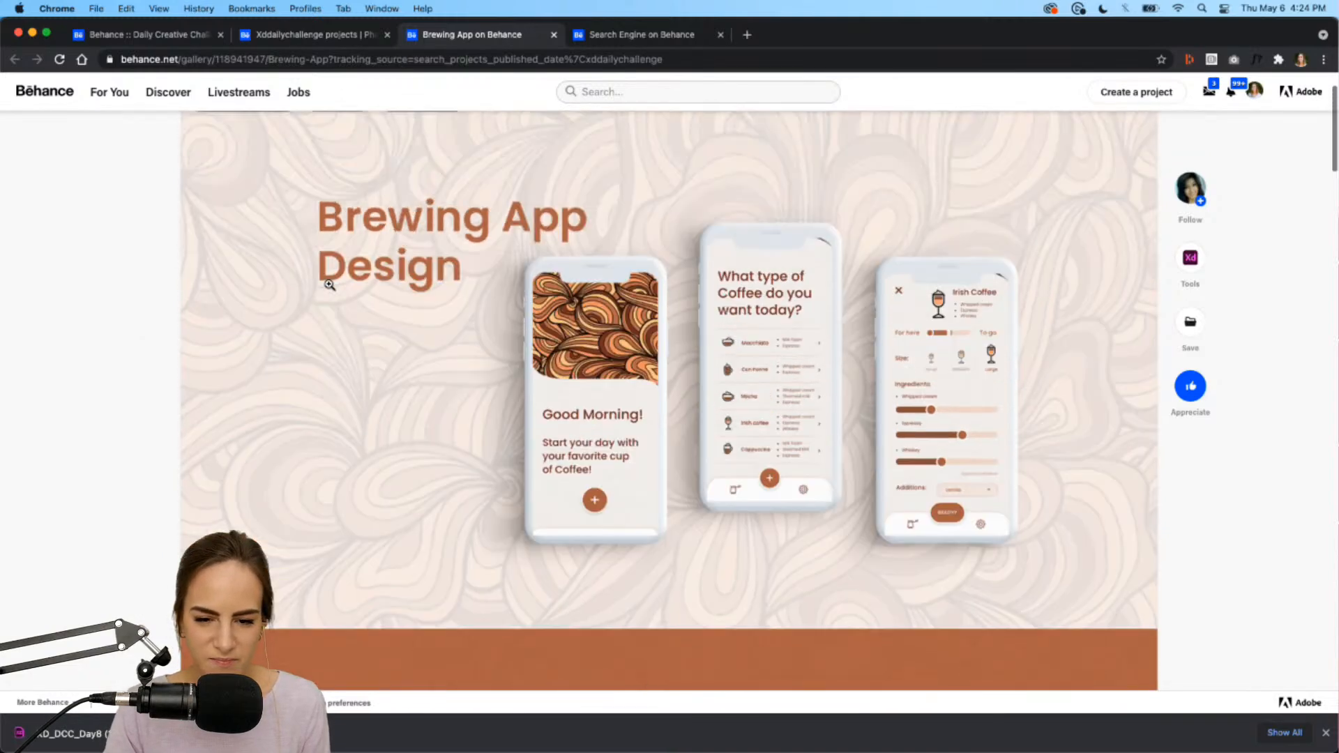
pyautogui.scroll(2, 1055, 200)
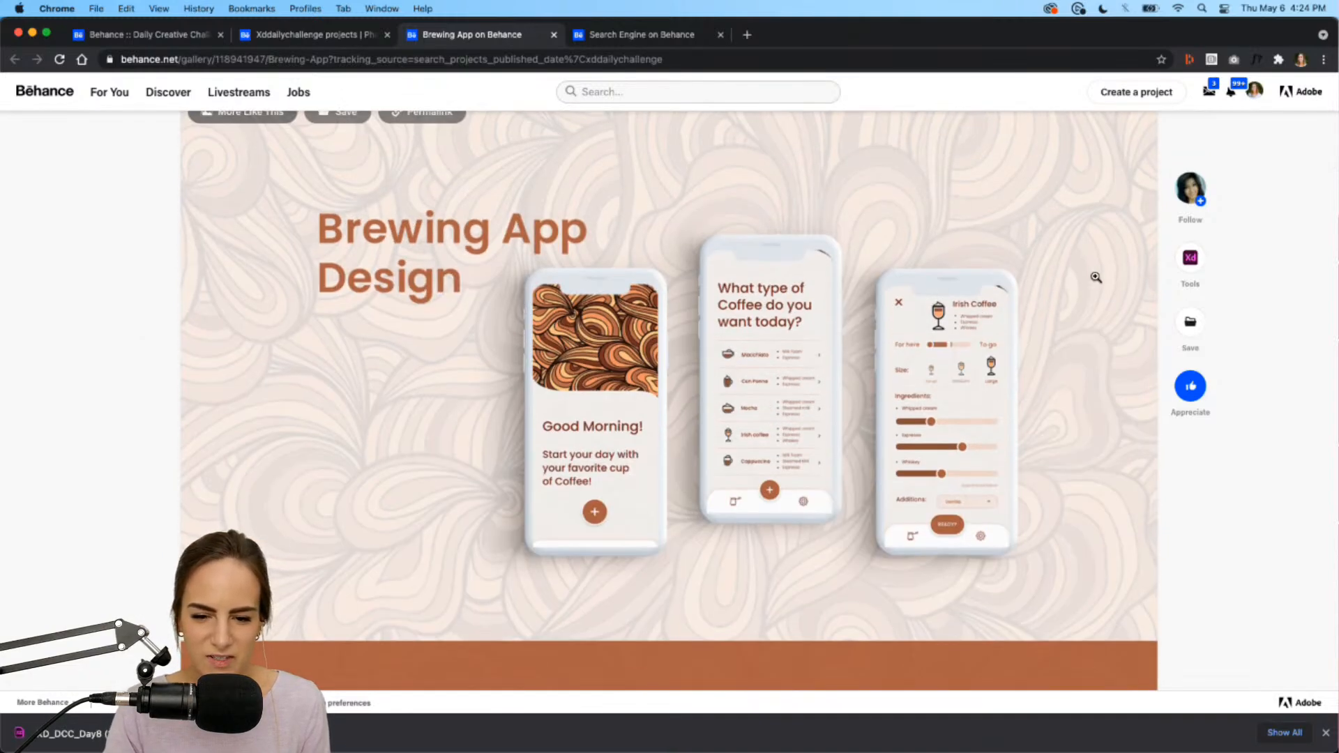
pyautogui.scroll(-9, 1095, 277)
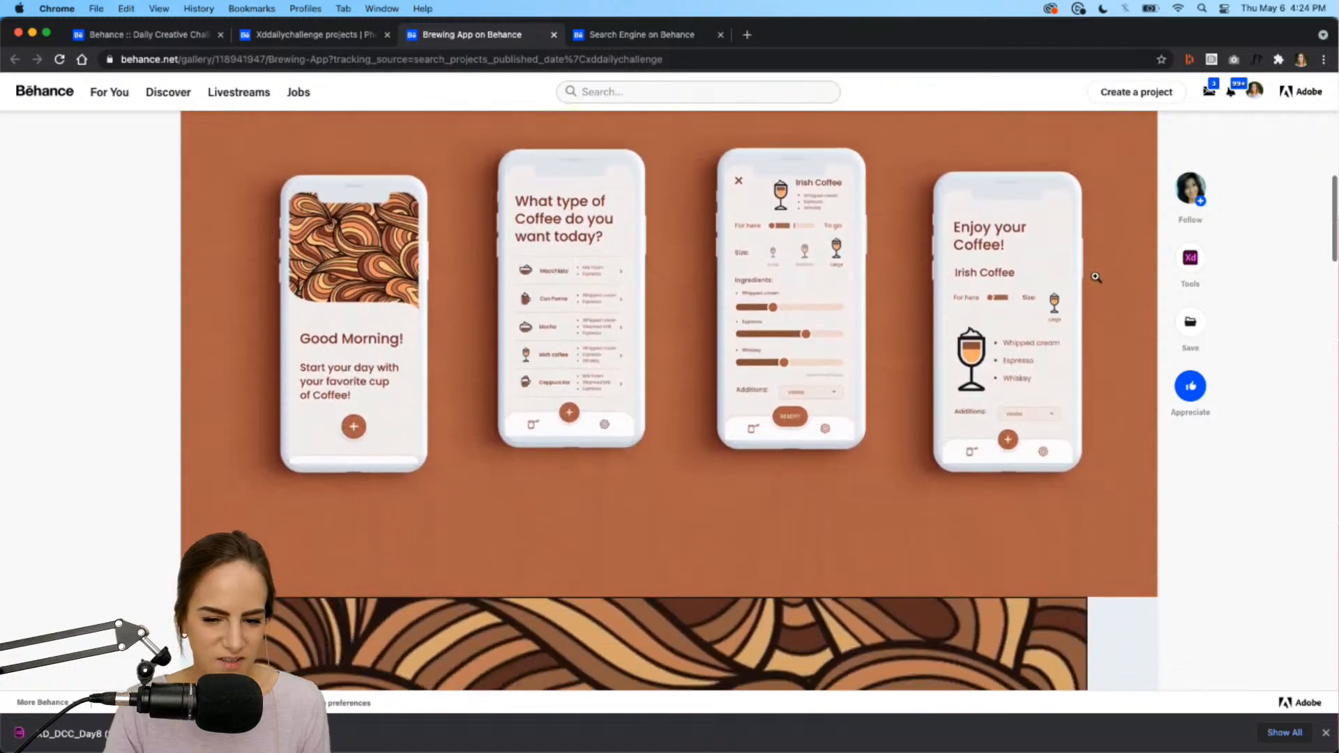
pyautogui.scroll(-2, 1110, 359)
pyautogui.scroll(-12, 1110, 359)
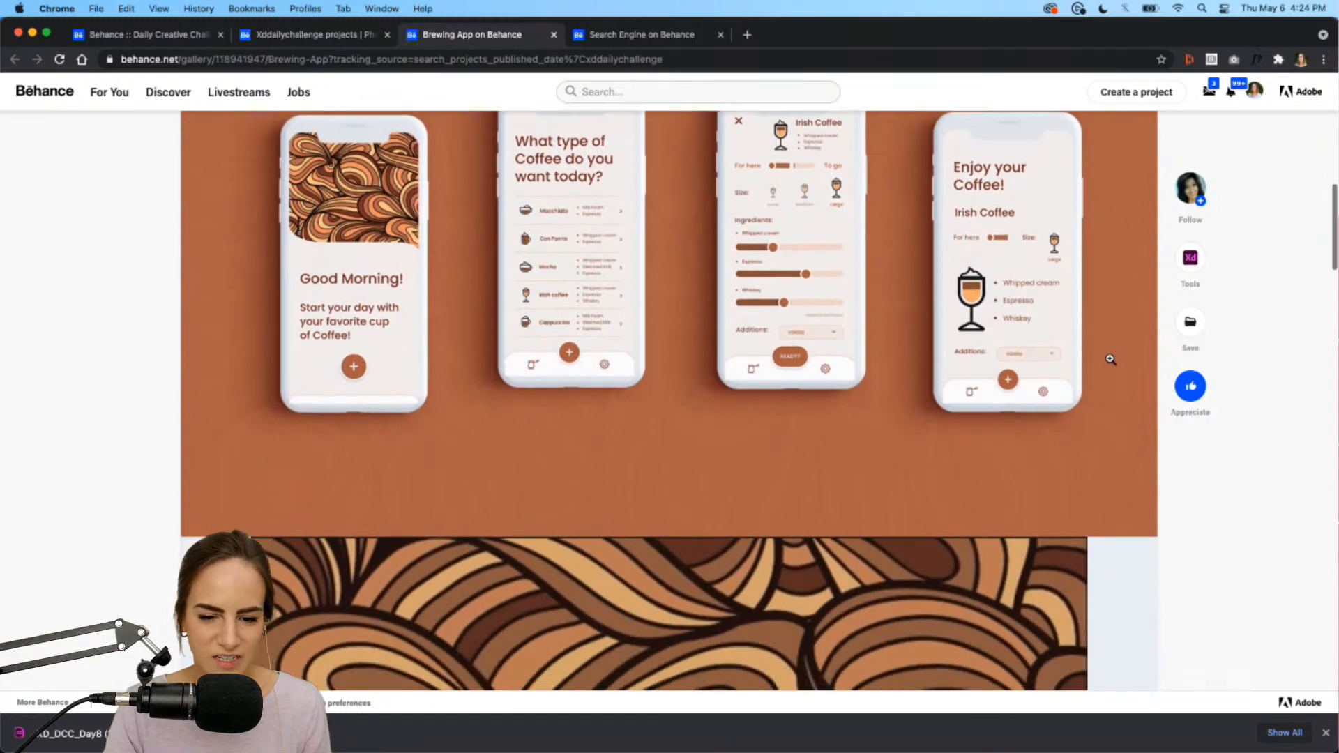
pyautogui.scroll(-5, 1109, 360)
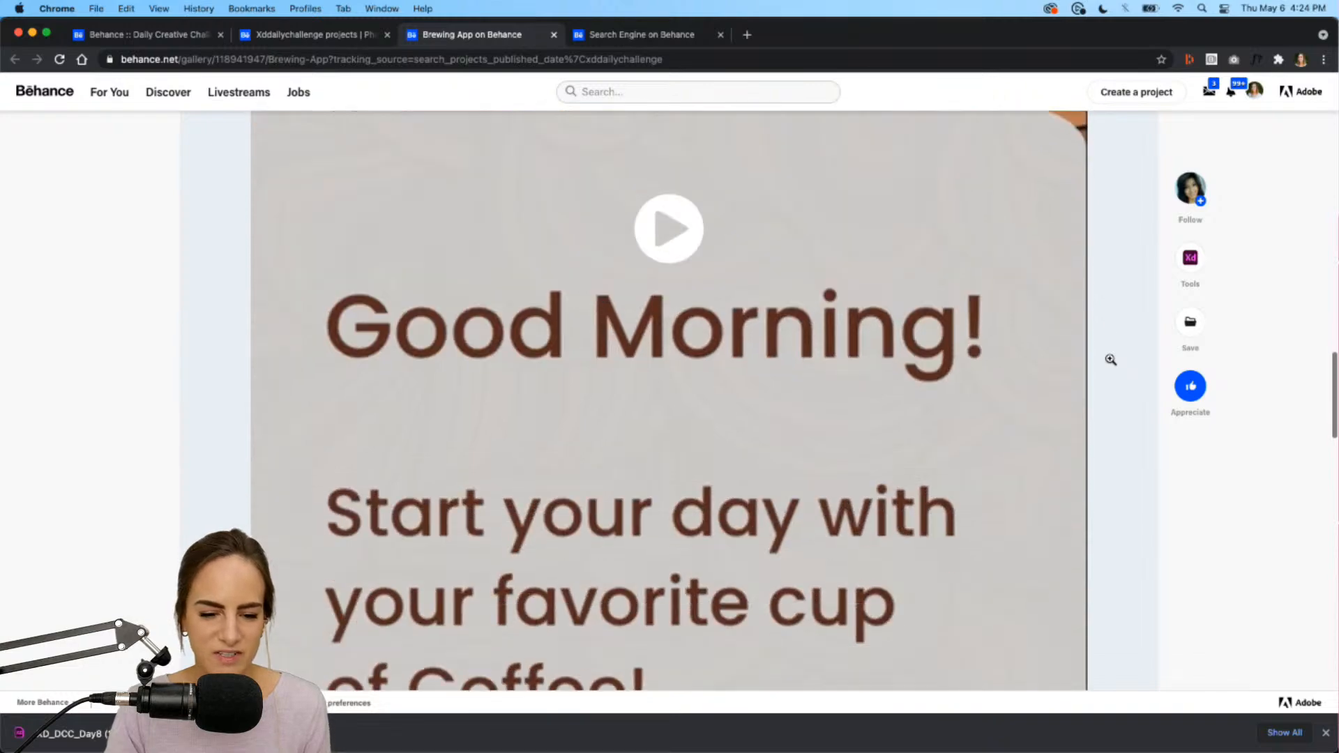
# Step: Play the Brewing App prototype video in full screen, restarting it from the beginning
pyautogui.click(702, 218)
pyautogui.scroll(-6, 960, 461)
pyautogui.scroll(-3, 961, 460)
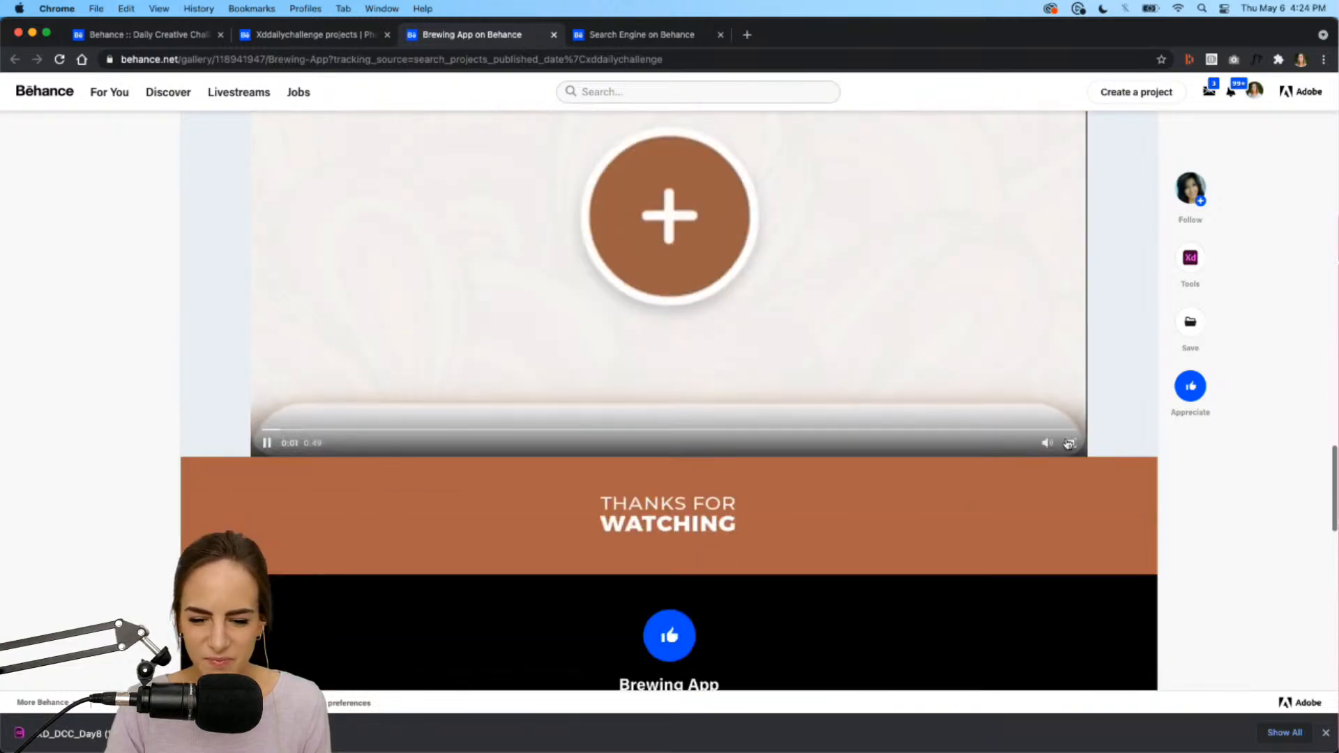
pyautogui.click(1072, 443)
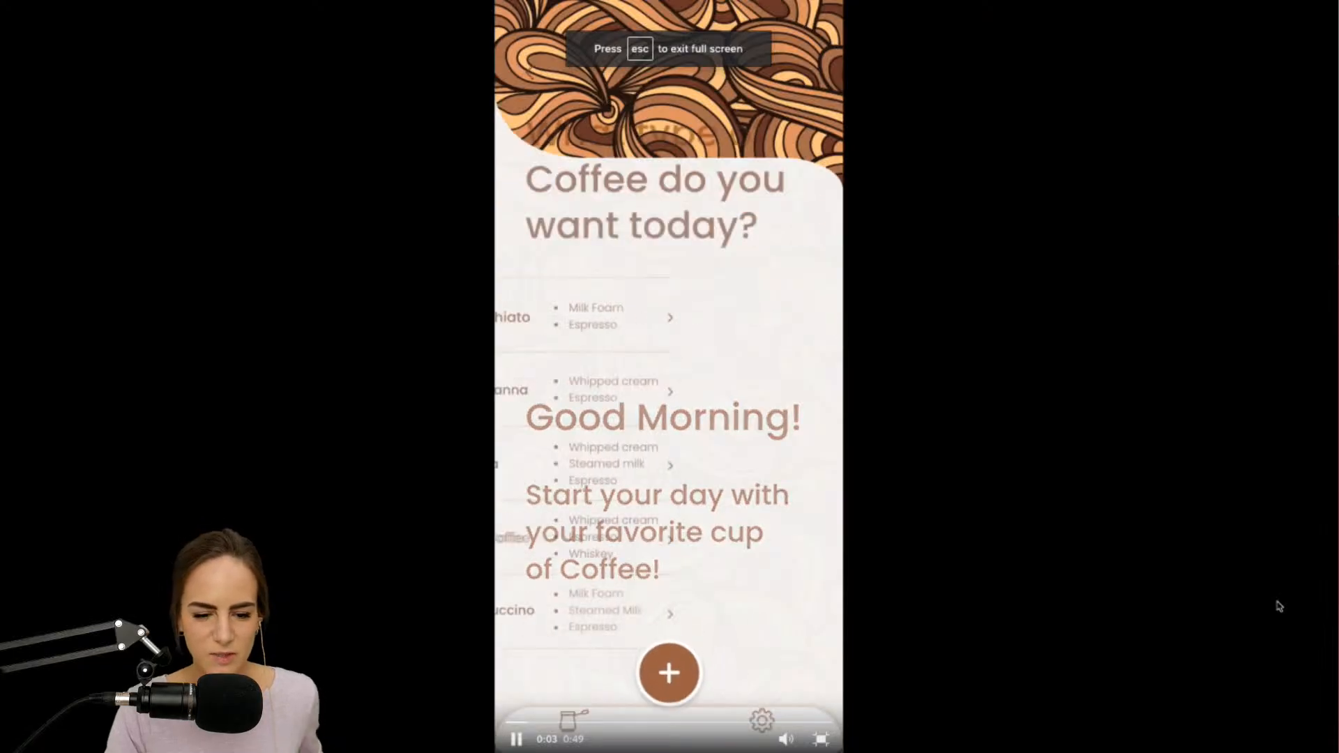
pyautogui.click(515, 722)
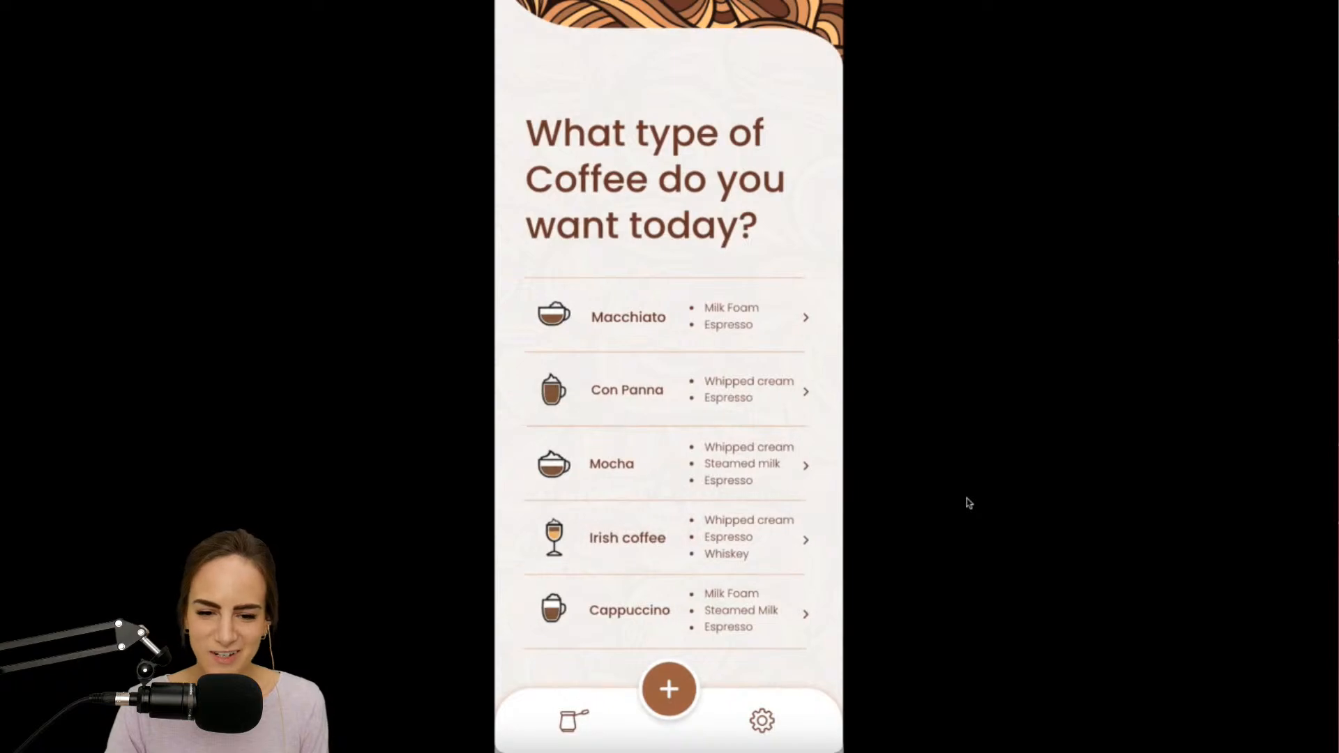
# Step: Exit the full-screen video and return to the Brewing App project's cover image
pyautogui.moveTo(960, 481)
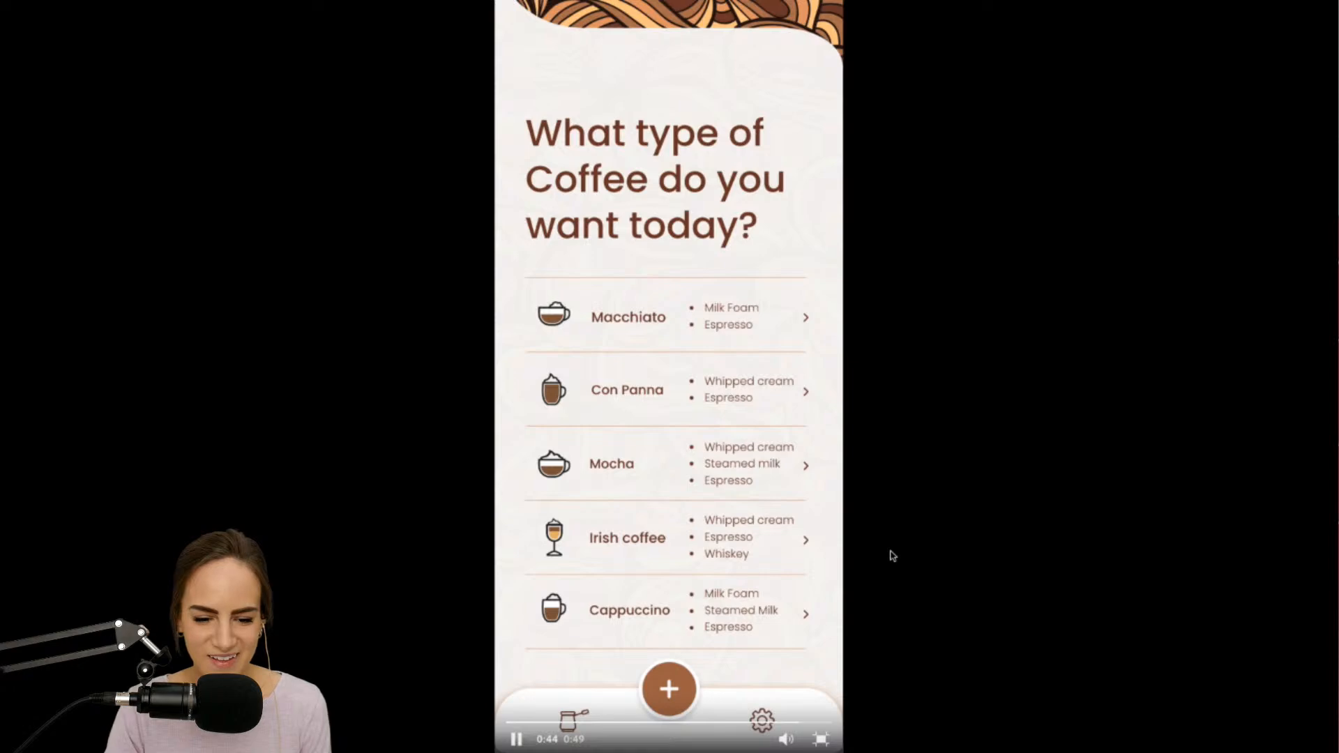
pyautogui.click(827, 740)
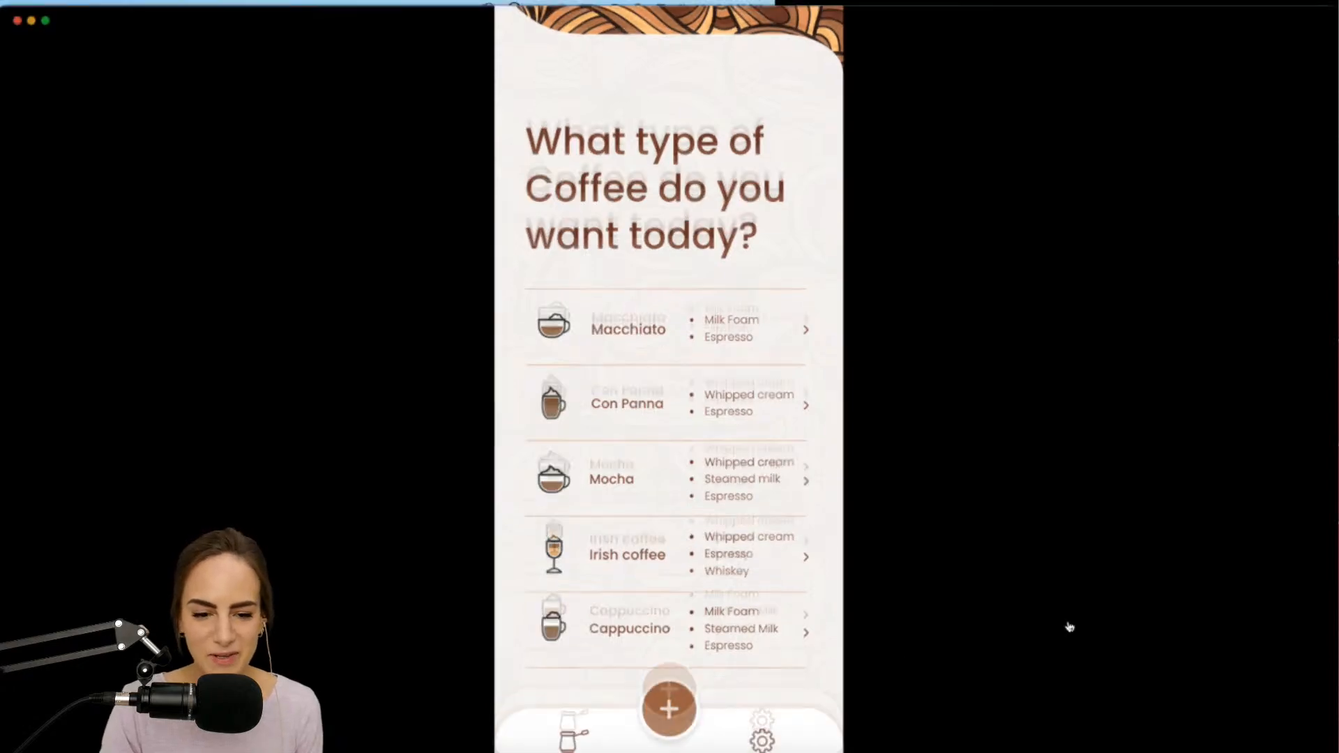
pyautogui.scroll(5, 271, 390)
pyautogui.scroll(10, 271, 390)
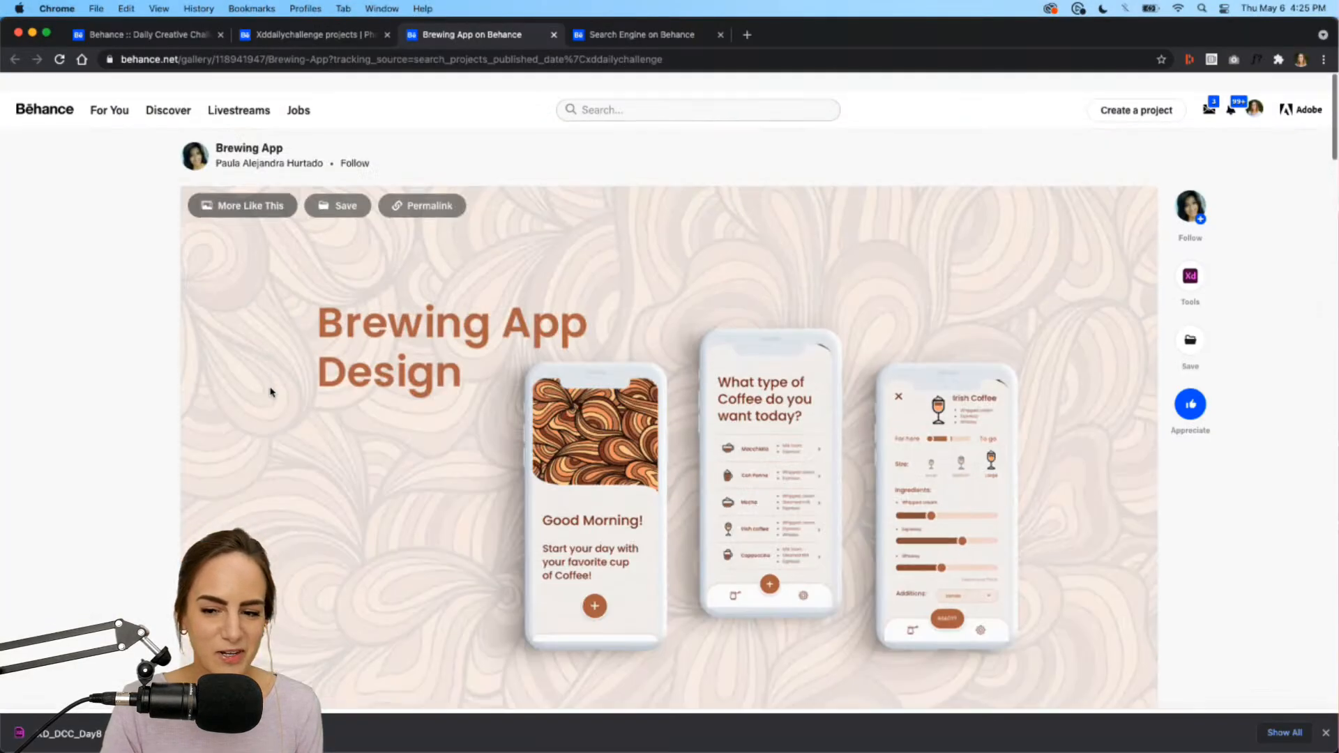